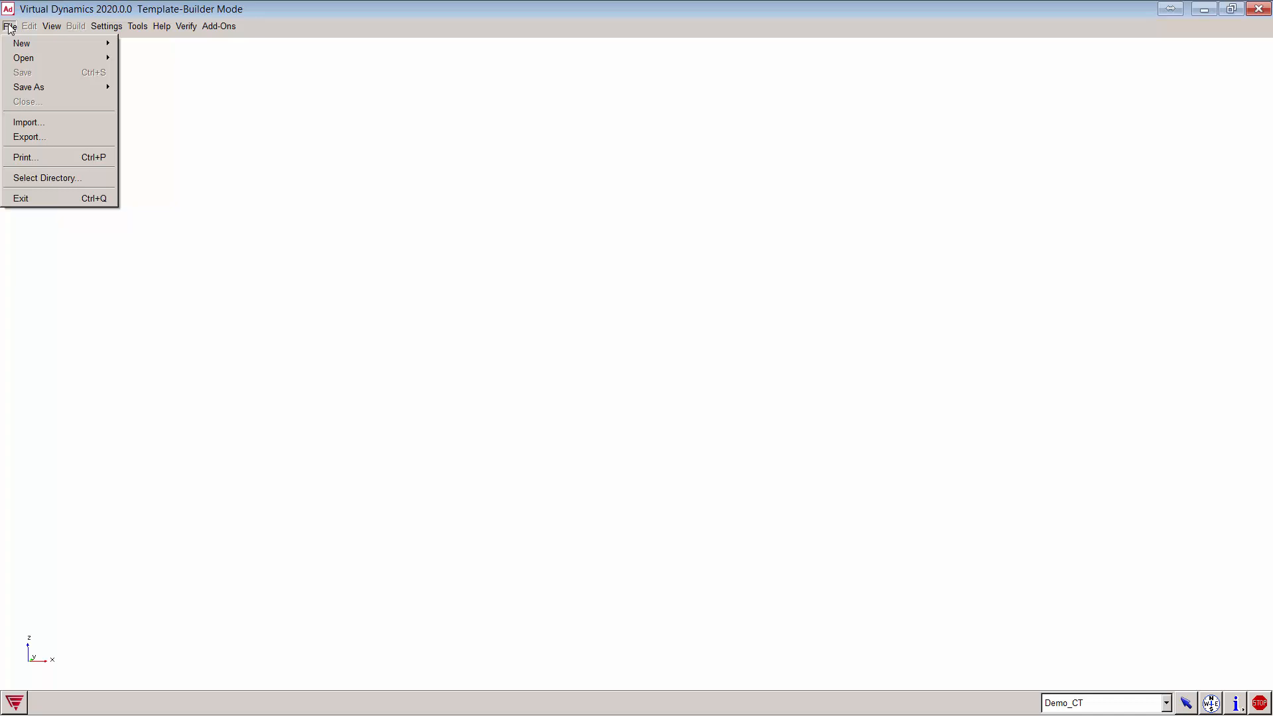
mouse_move(25, 59)
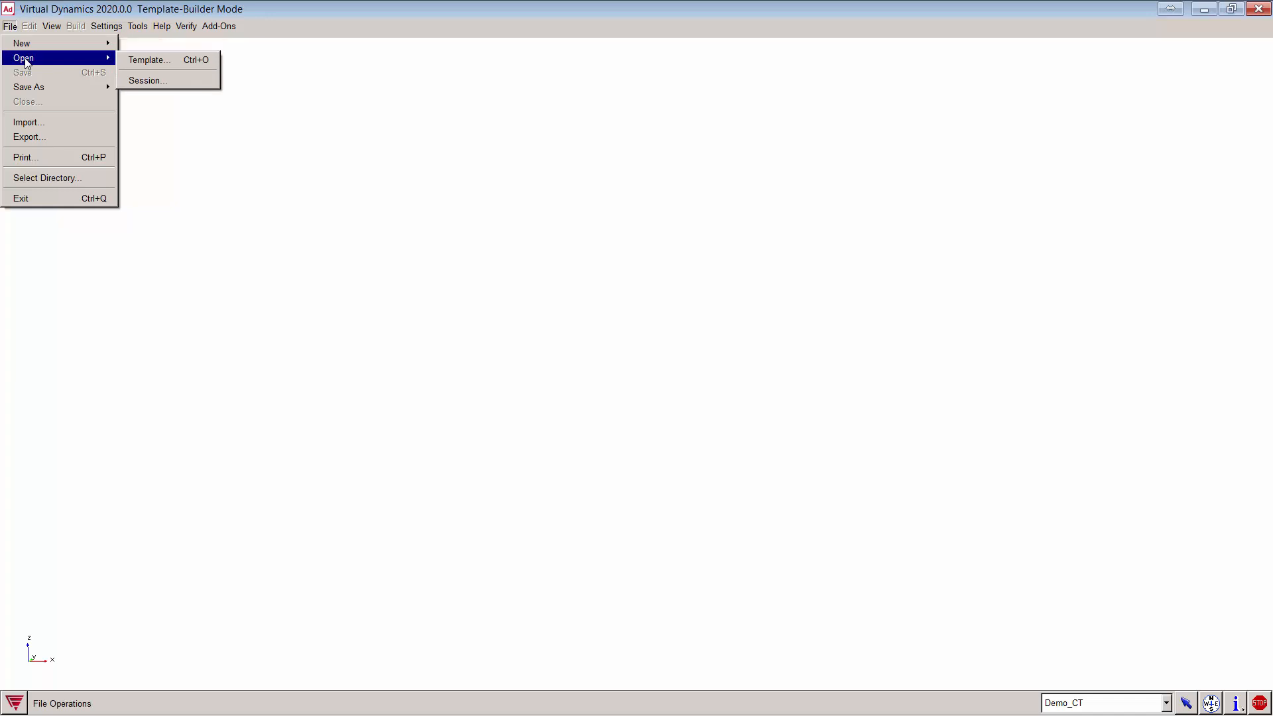
click(168, 59)
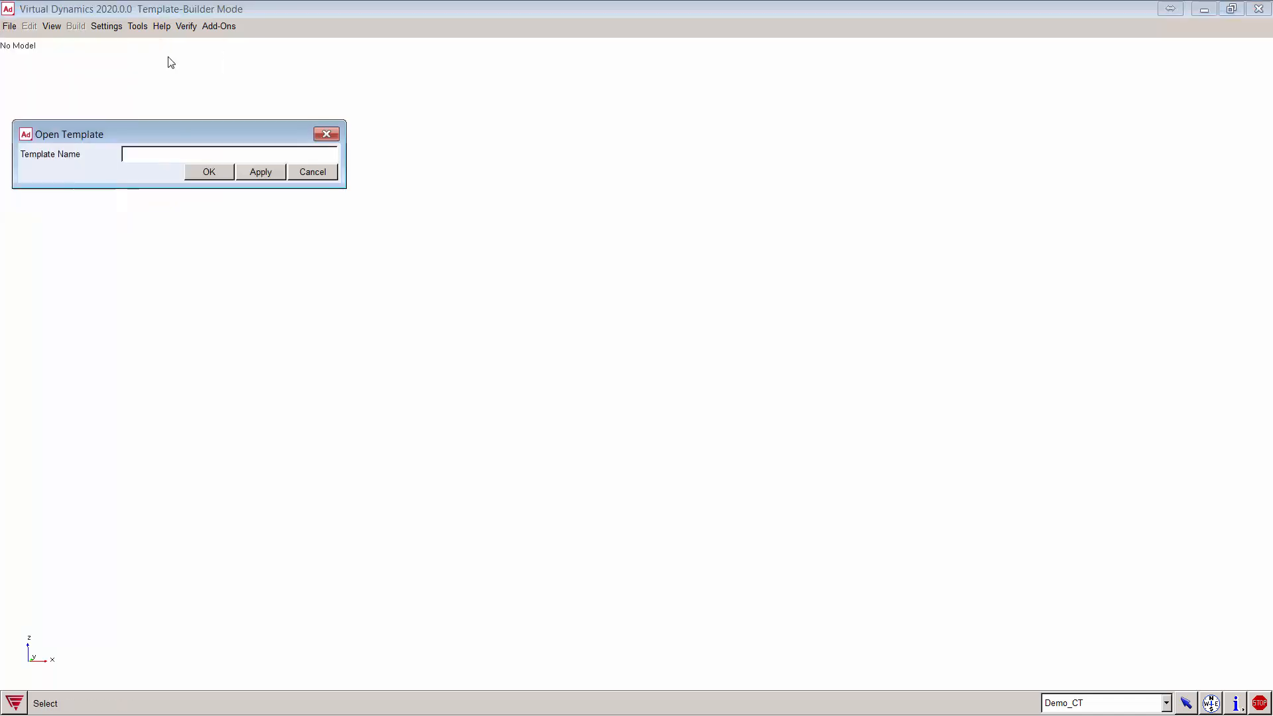
double_click(160, 154)
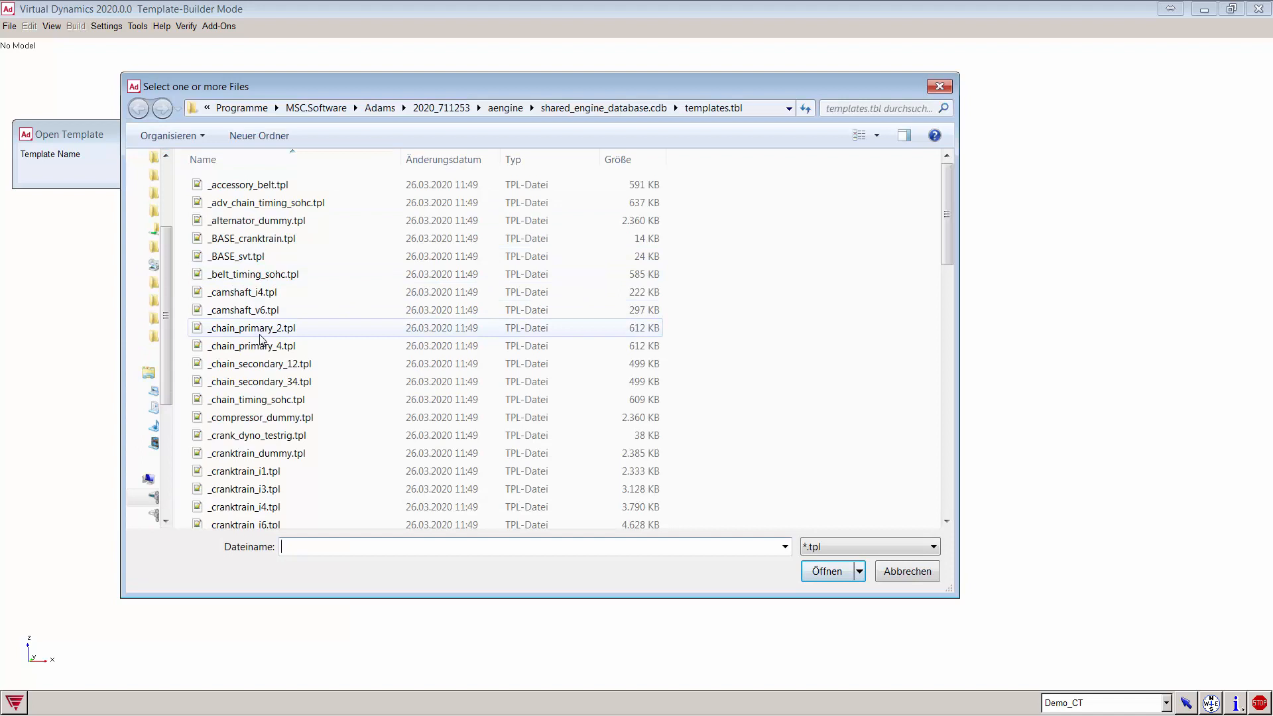
click(270, 471)
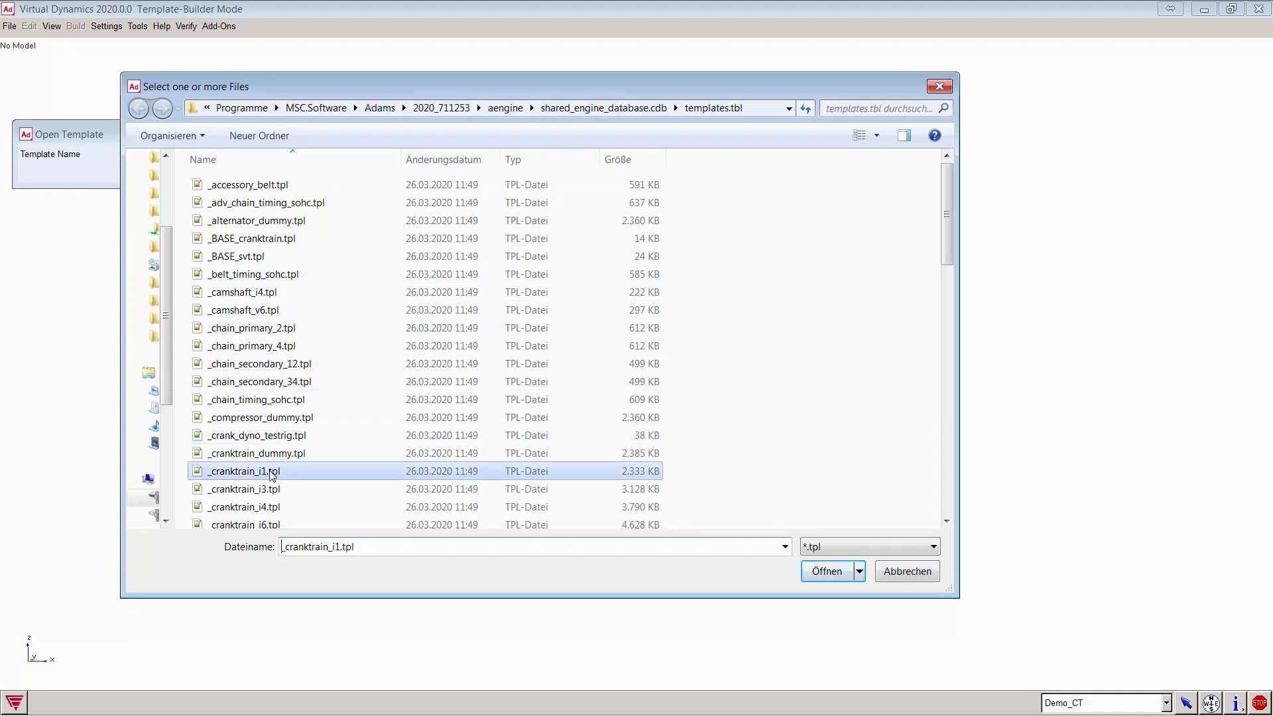
scroll(295, 318, down, 4)
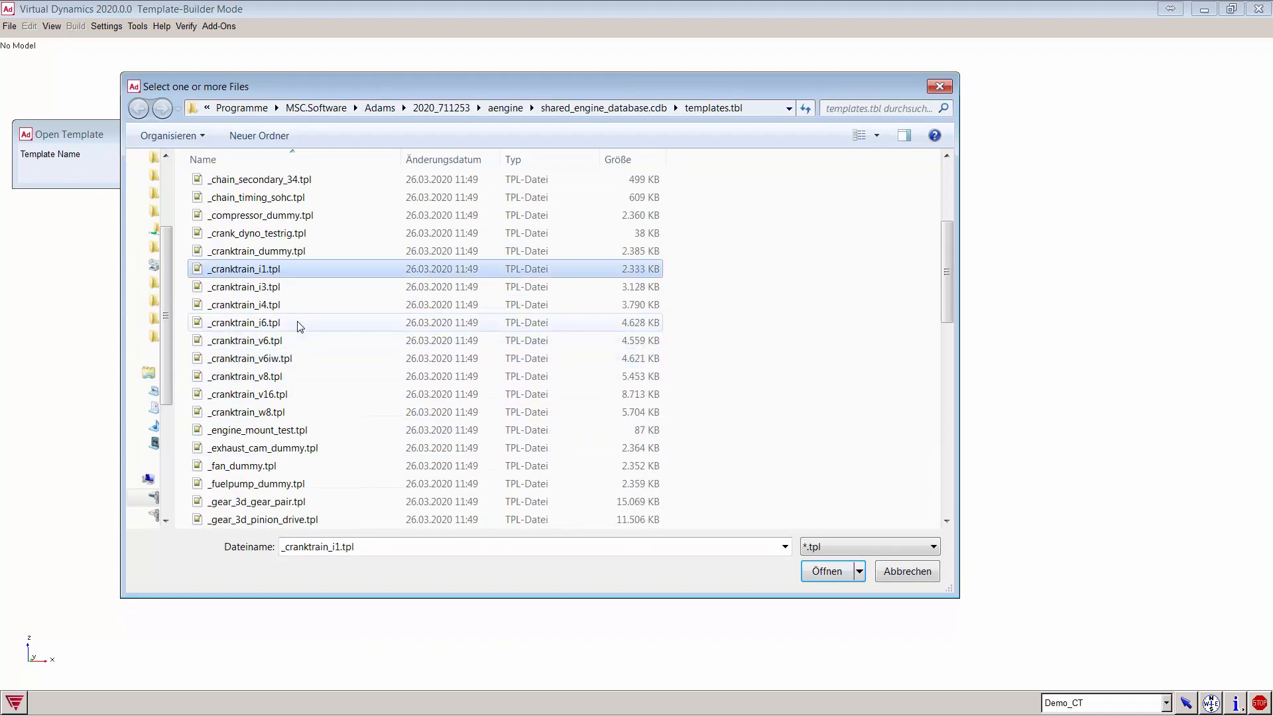
click(279, 291)
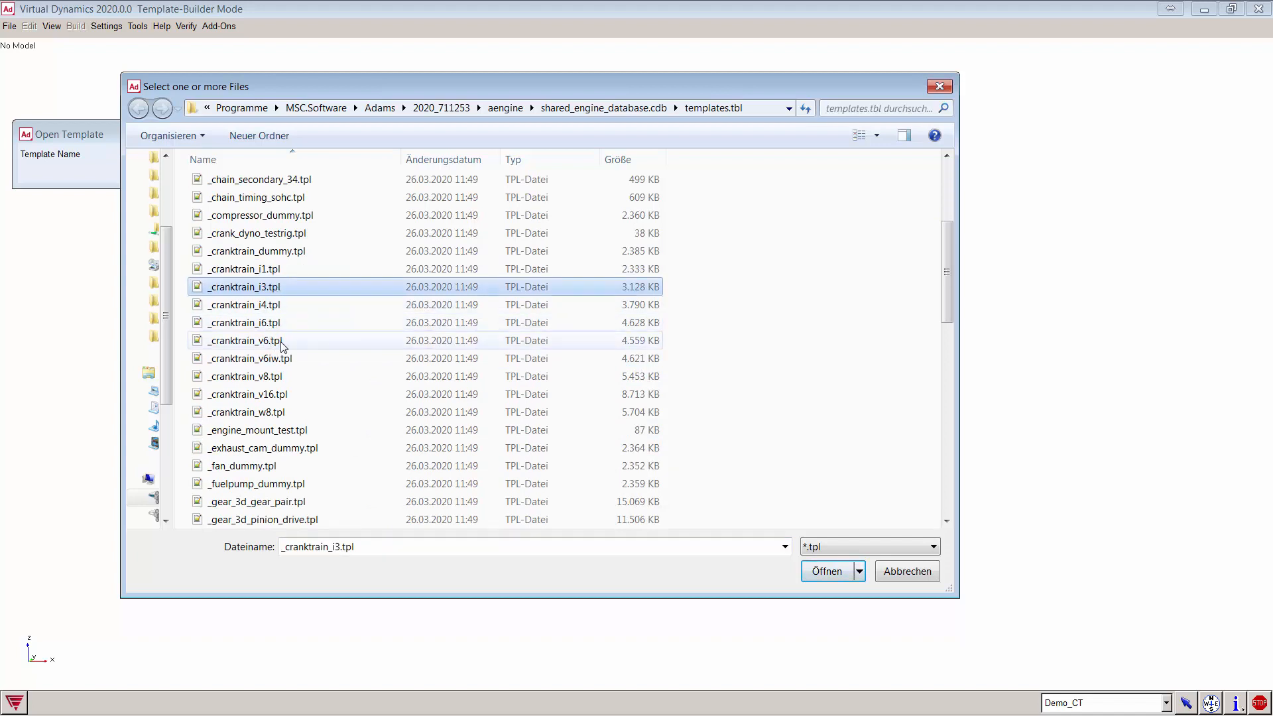
click(265, 412)
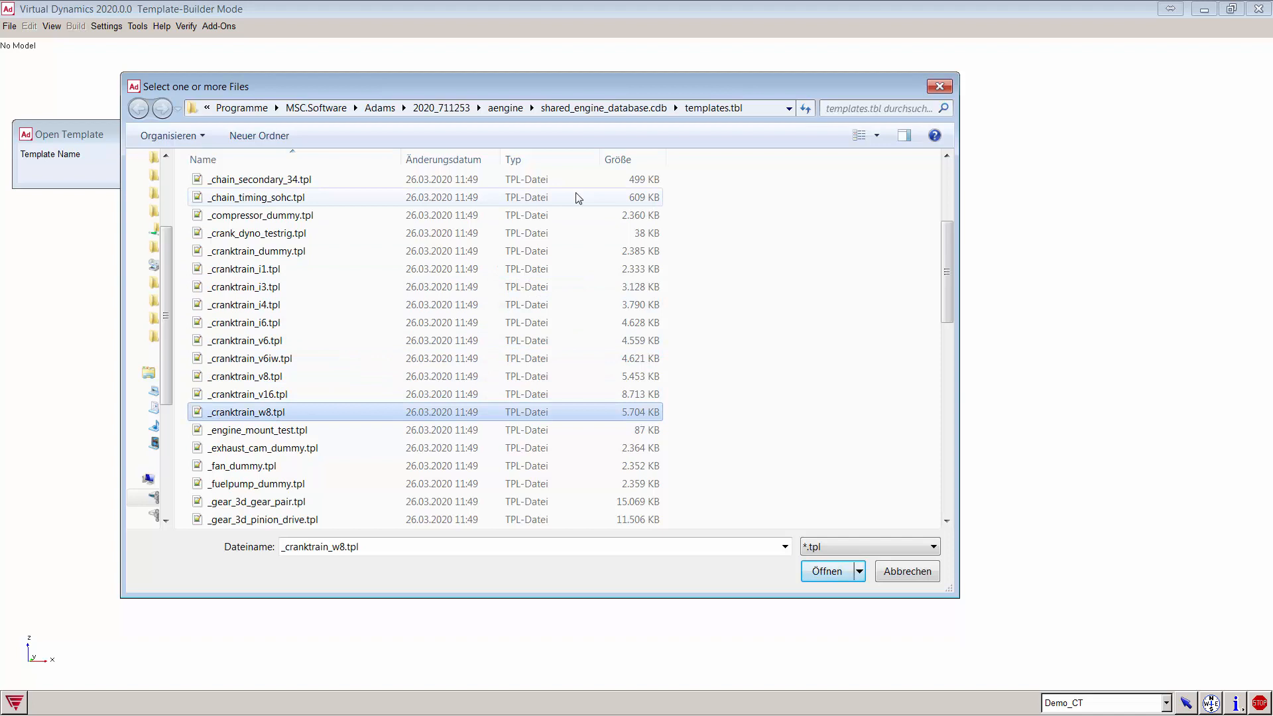
click(913, 572)
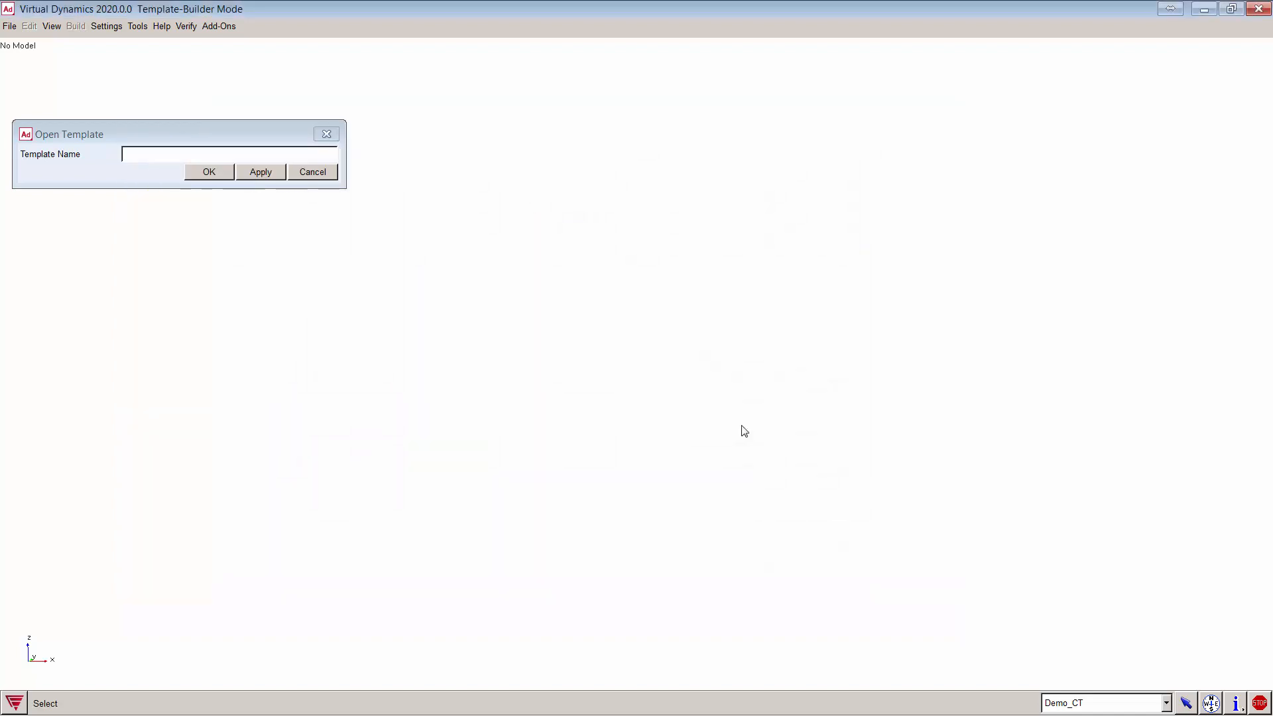
click(318, 178)
click(10, 26)
mouse_move(23, 58)
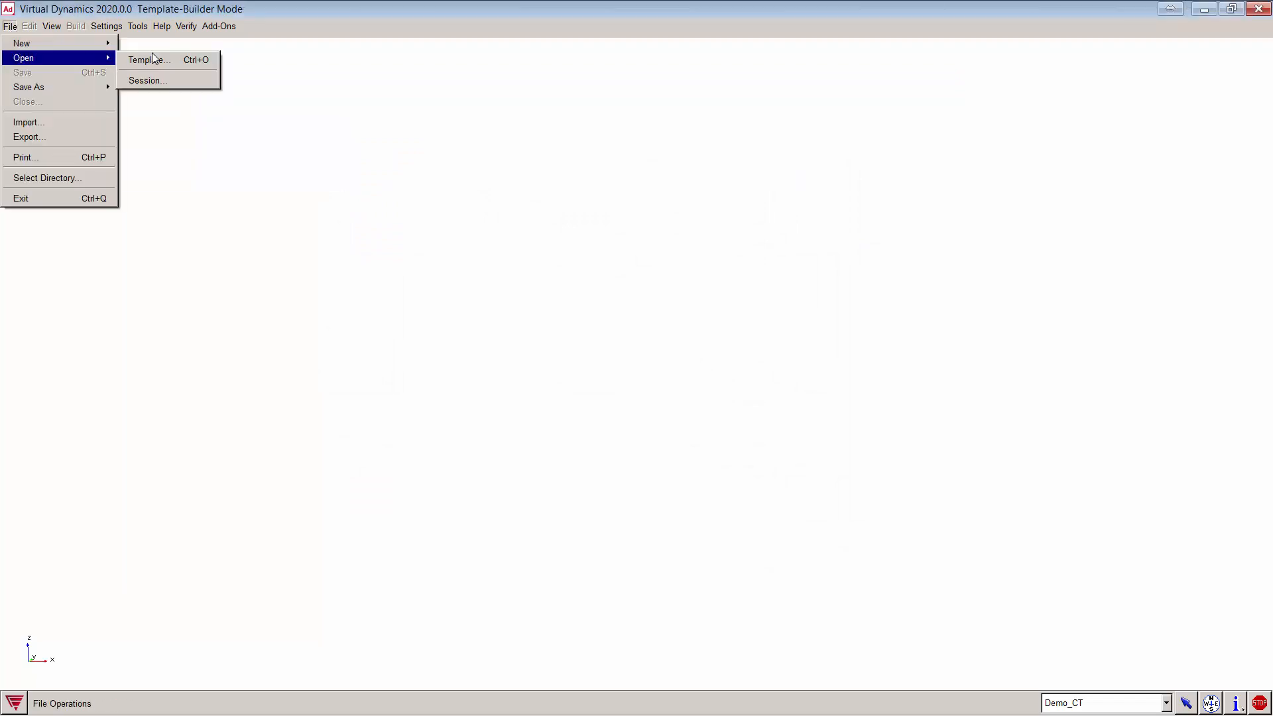
Step: Dismiss the Open Template dialog, then create template 'demo' with major role crank_train
click(154, 59)
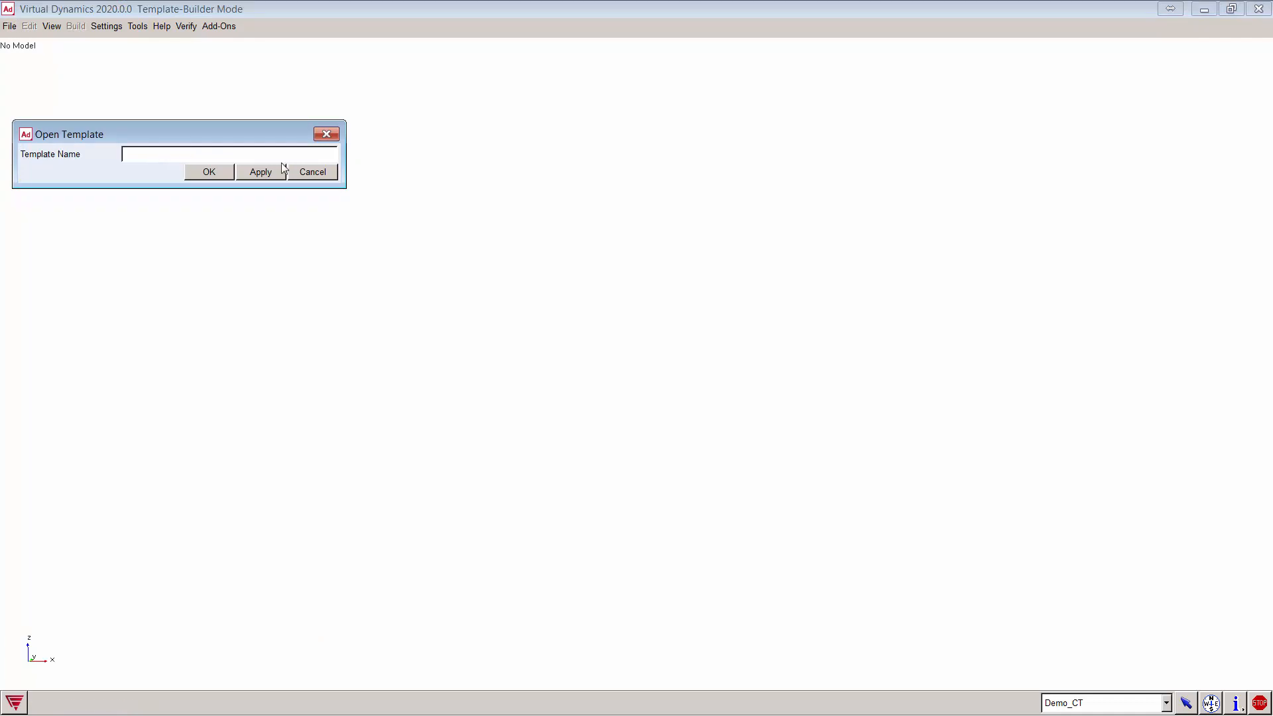
click(312, 172)
click(10, 26)
mouse_move(20, 43)
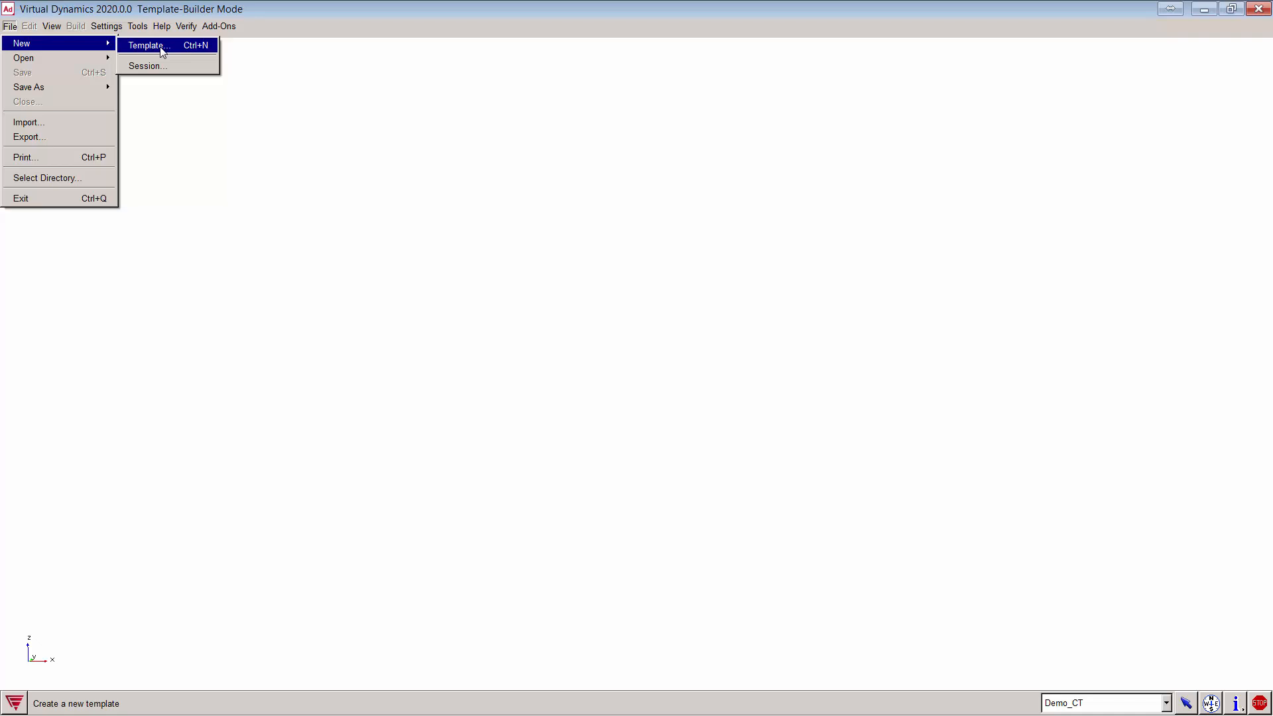
click(162, 51)
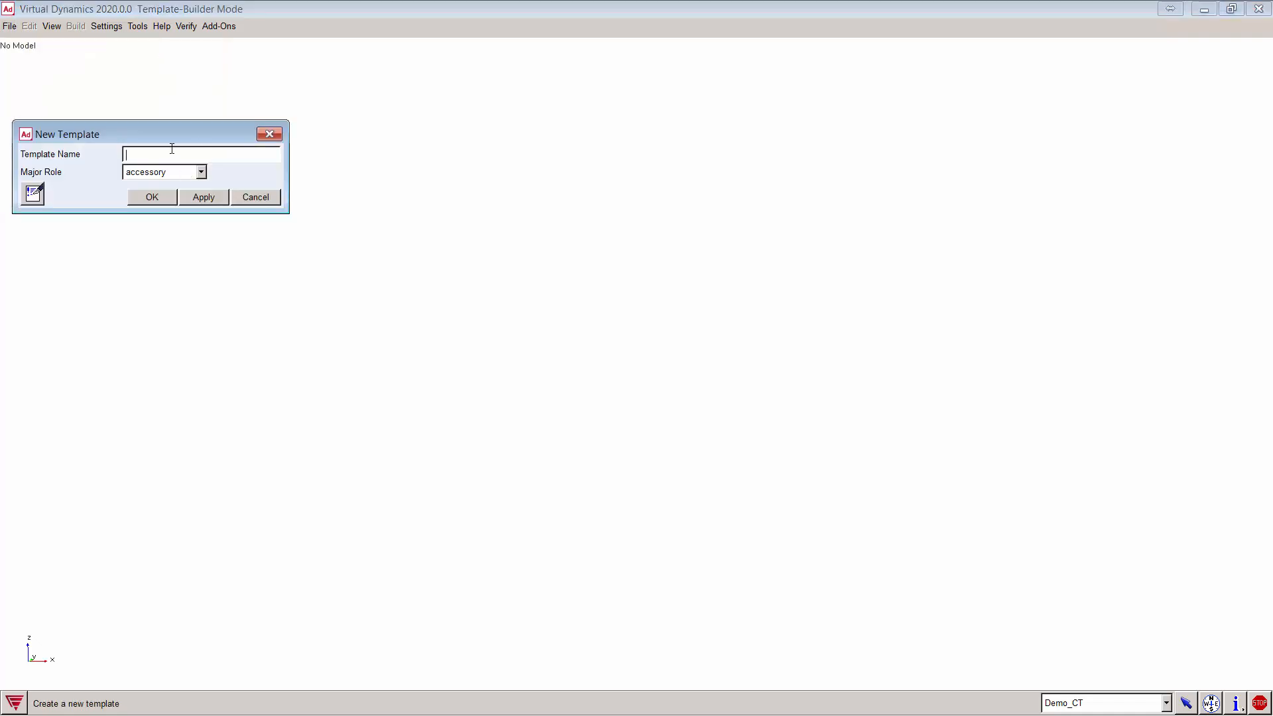
text(demo)
click(169, 173)
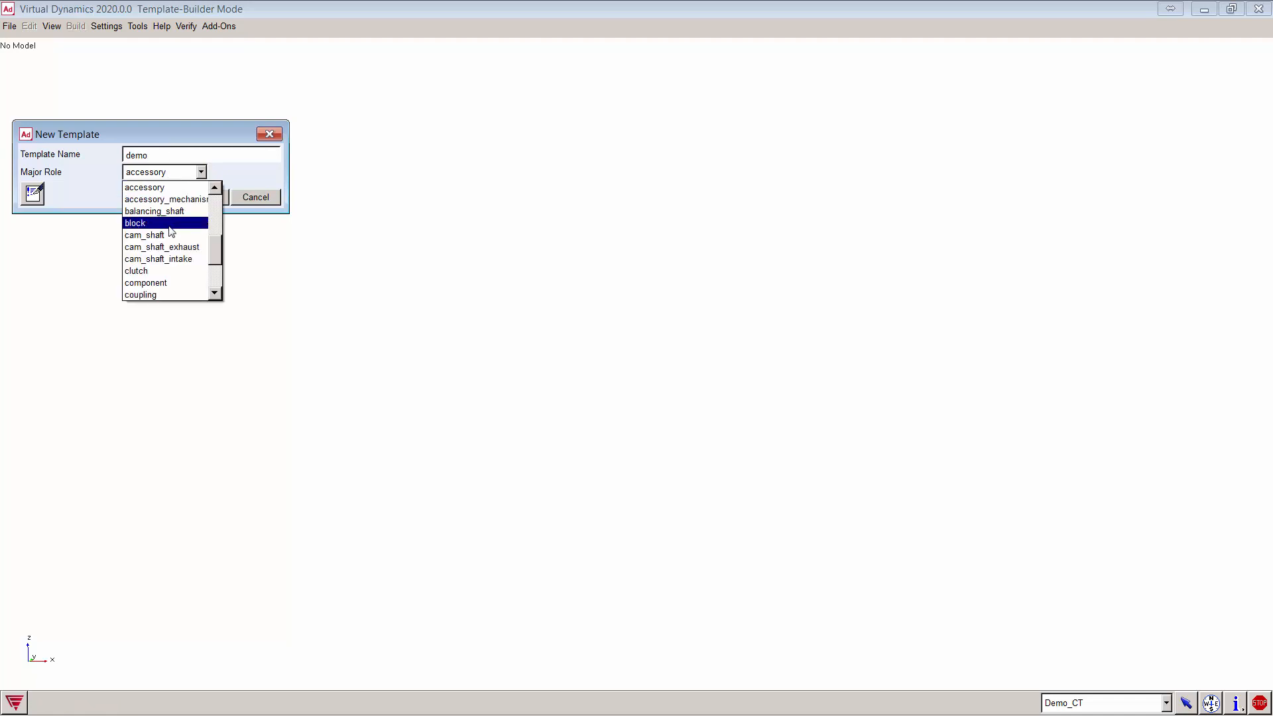
scroll(174, 261, down, 3)
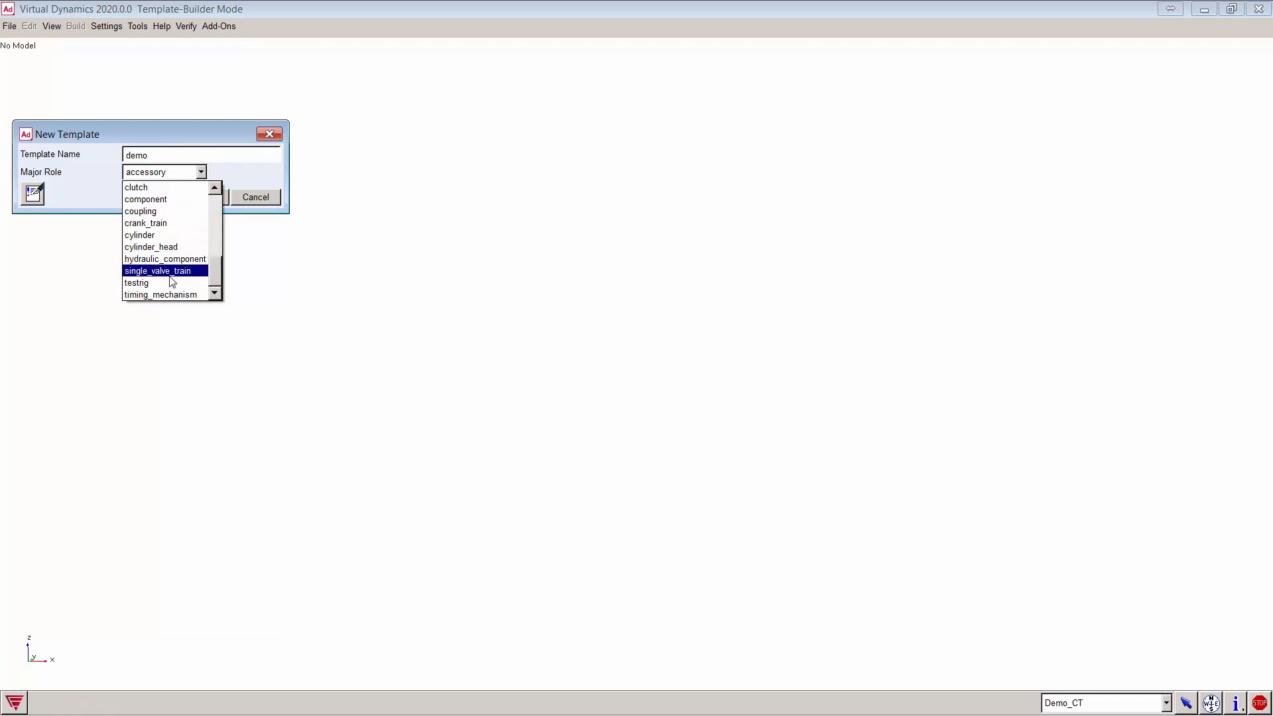
click(165, 223)
click(167, 199)
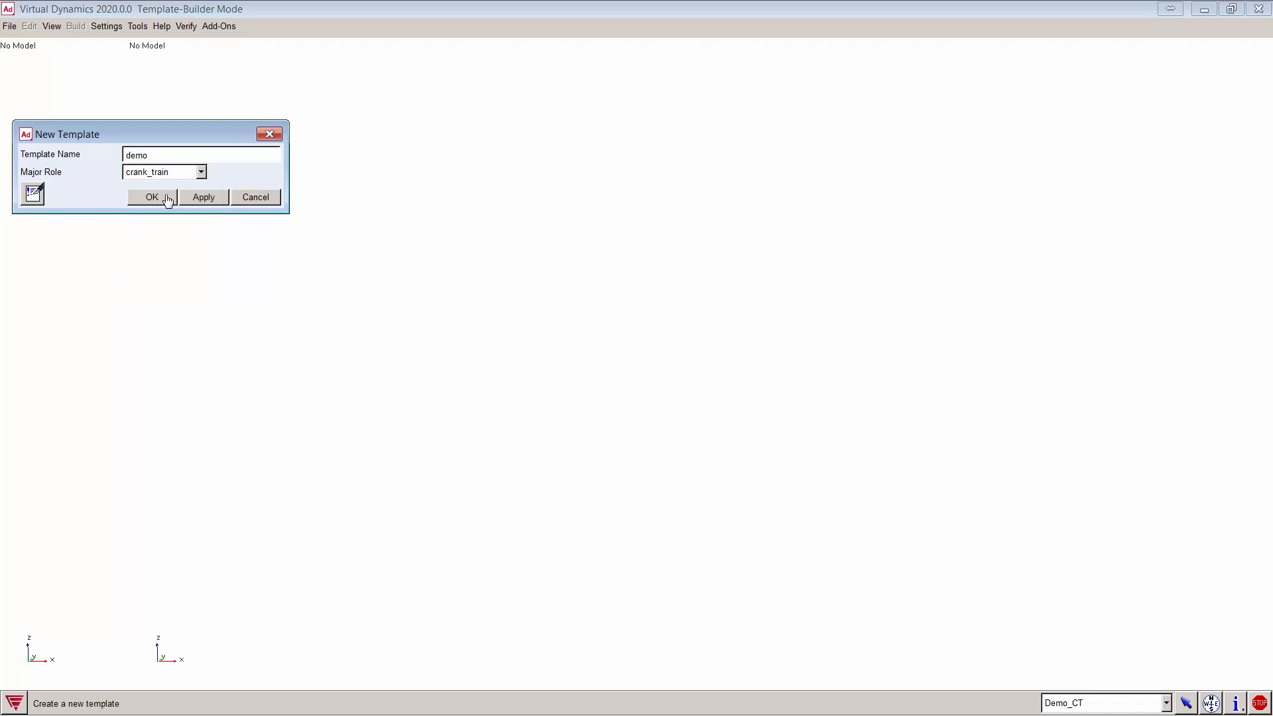
click(74, 26)
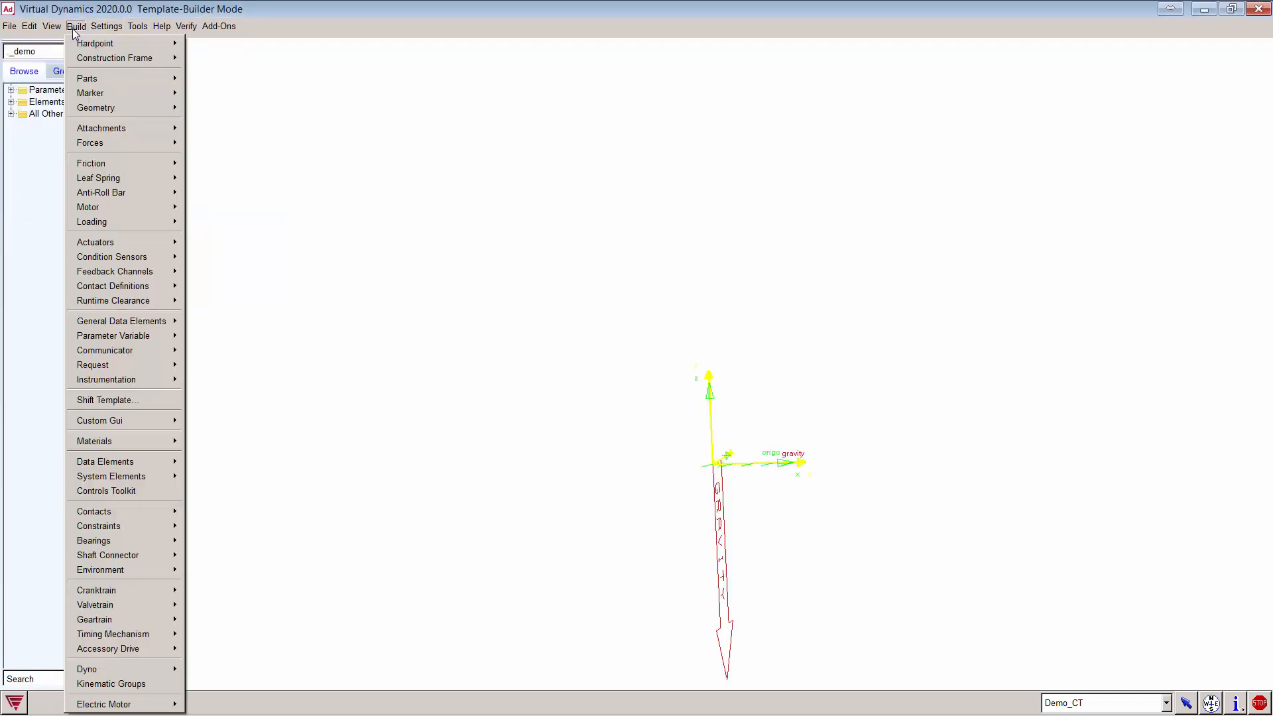
mouse_move(139, 590)
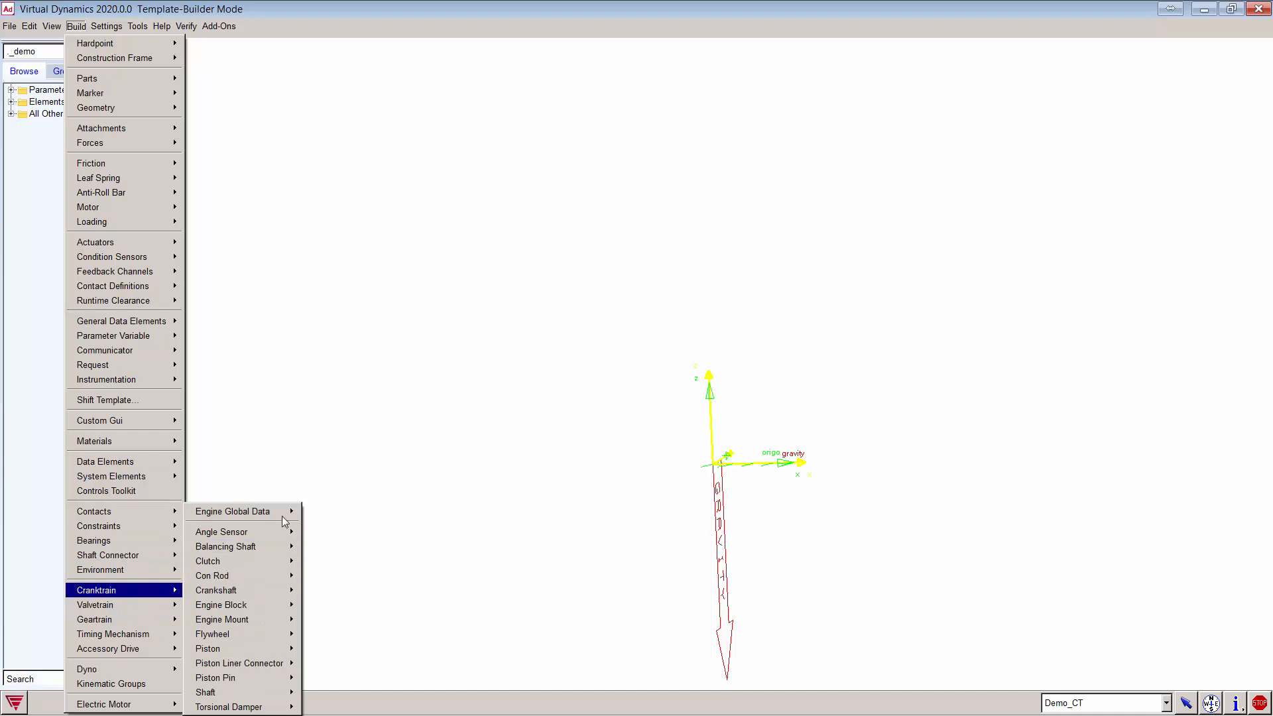
mouse_move(281, 511)
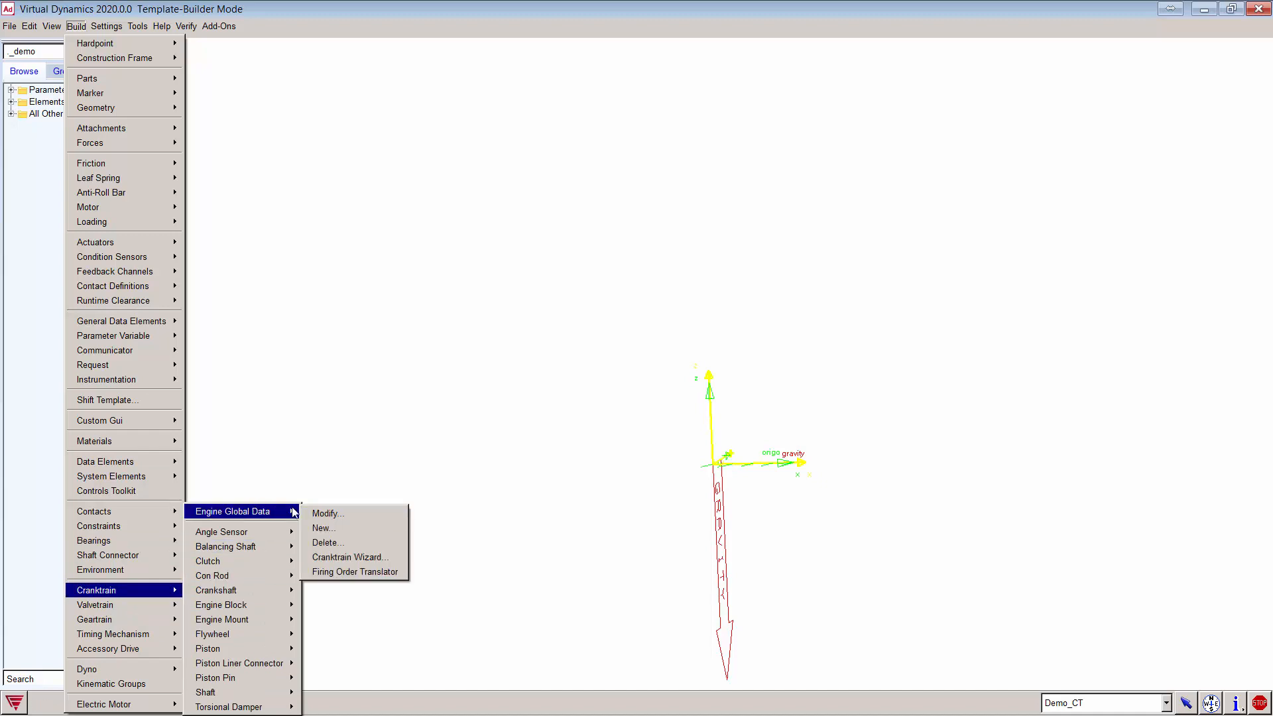
click(349, 528)
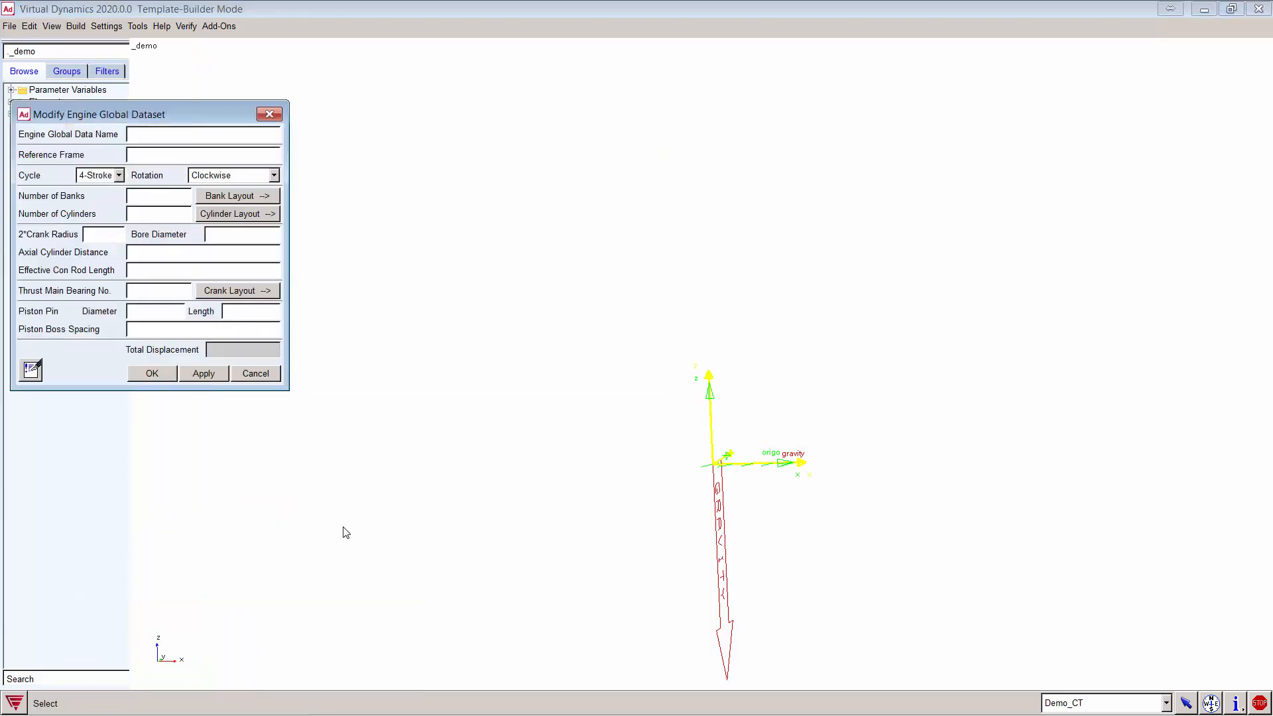
mouse_move(287, 156)
mouse_down()
mouse_move(312, 156)
mouse_move(299, 155)
mouse_up()
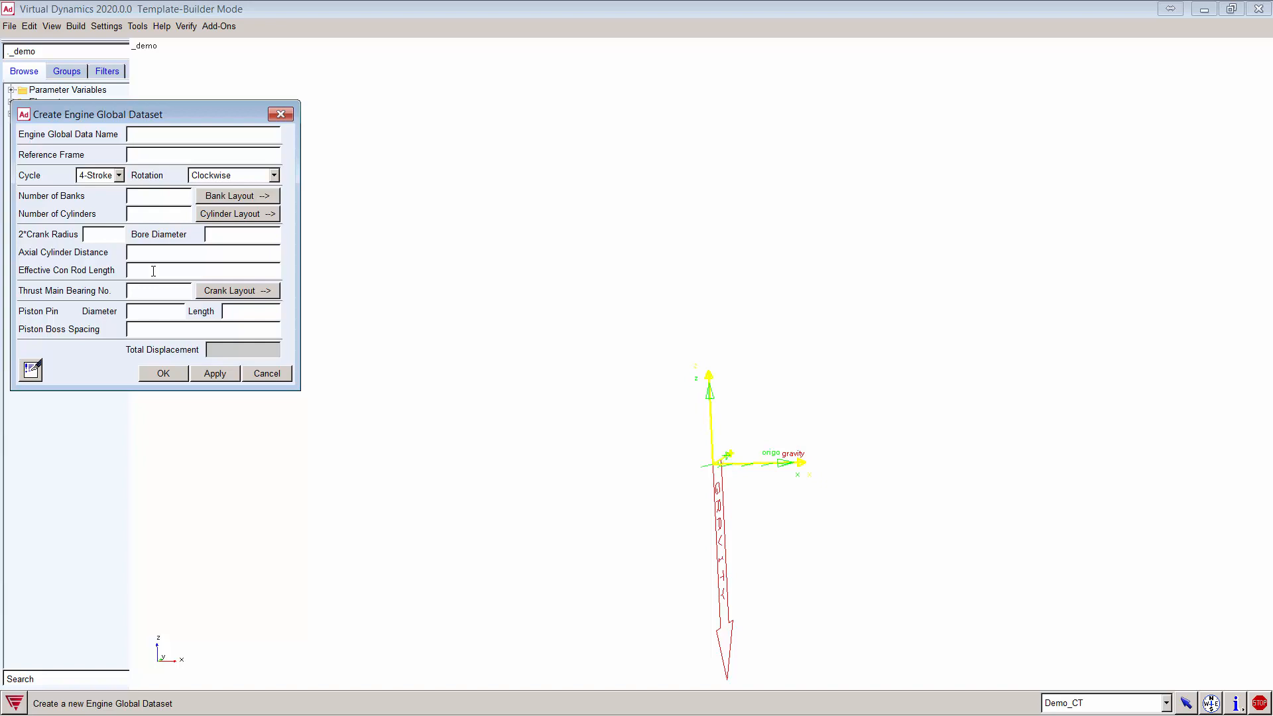
click(272, 374)
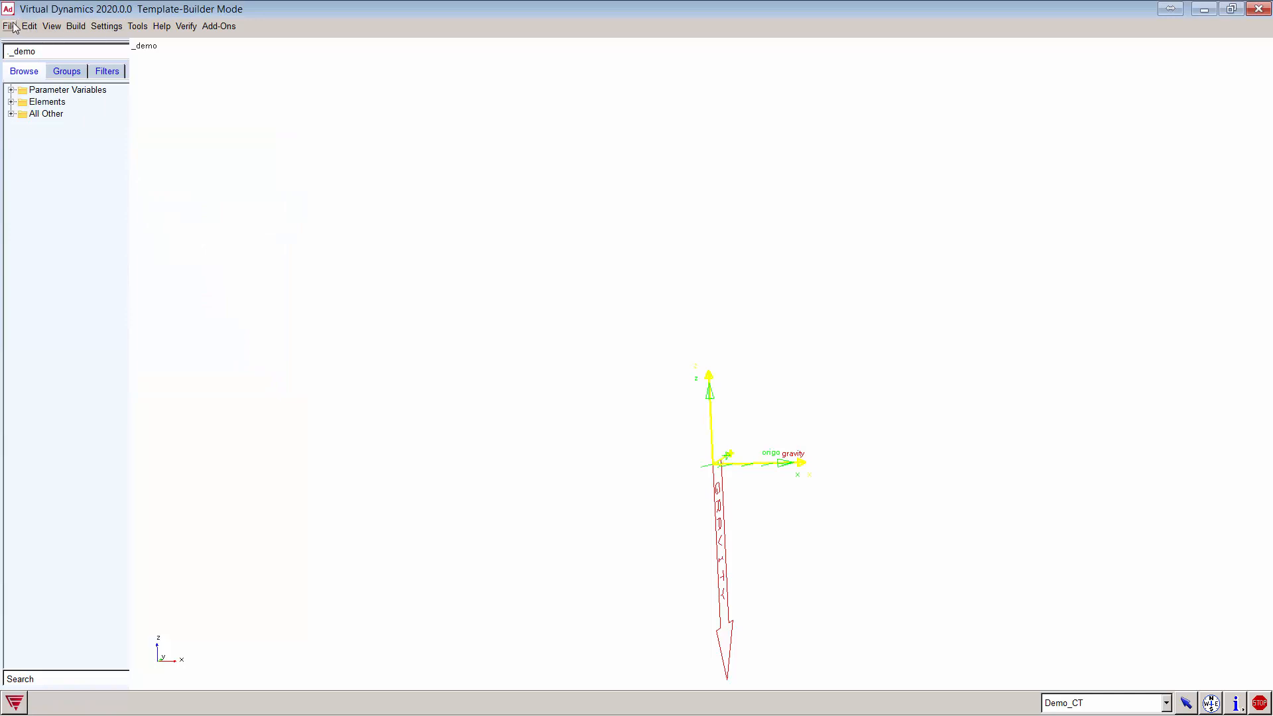
click(1105, 704)
click(1064, 652)
Step: Load _Demo_CT.tpl from the Demo_CT templates.tbl database and orbit to a straight-on view
click(10, 27)
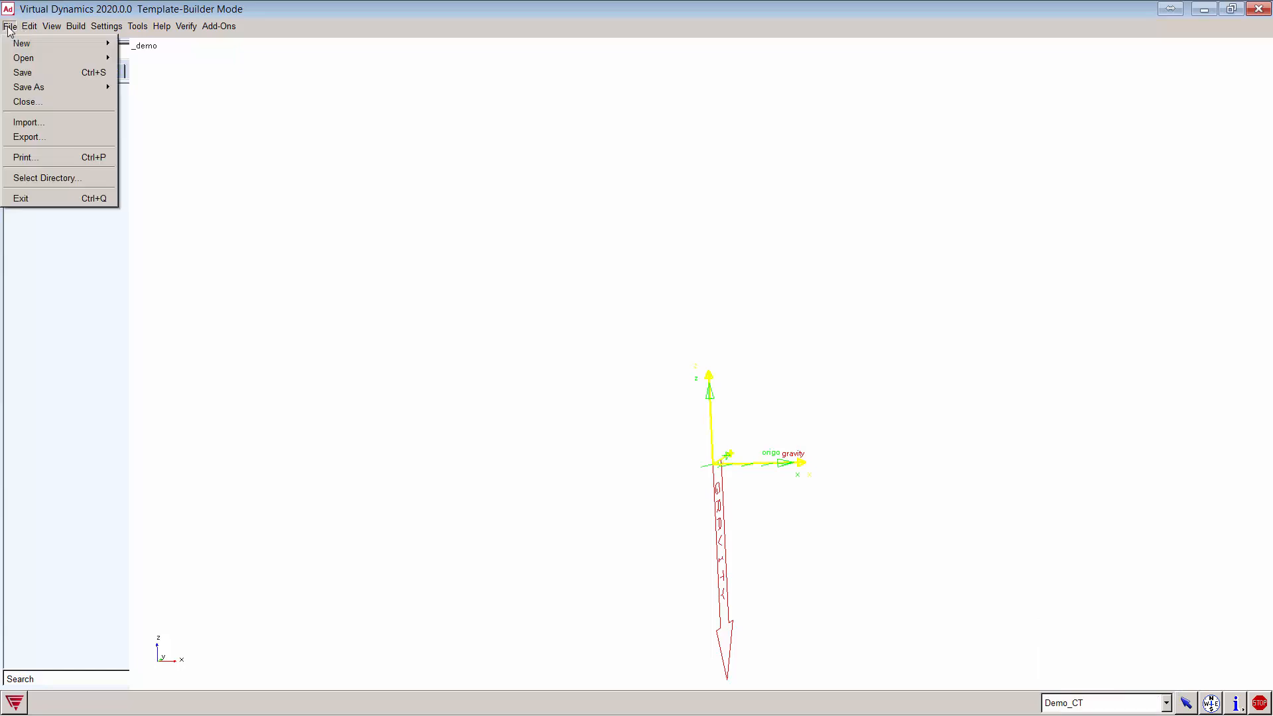
mouse_move(23, 59)
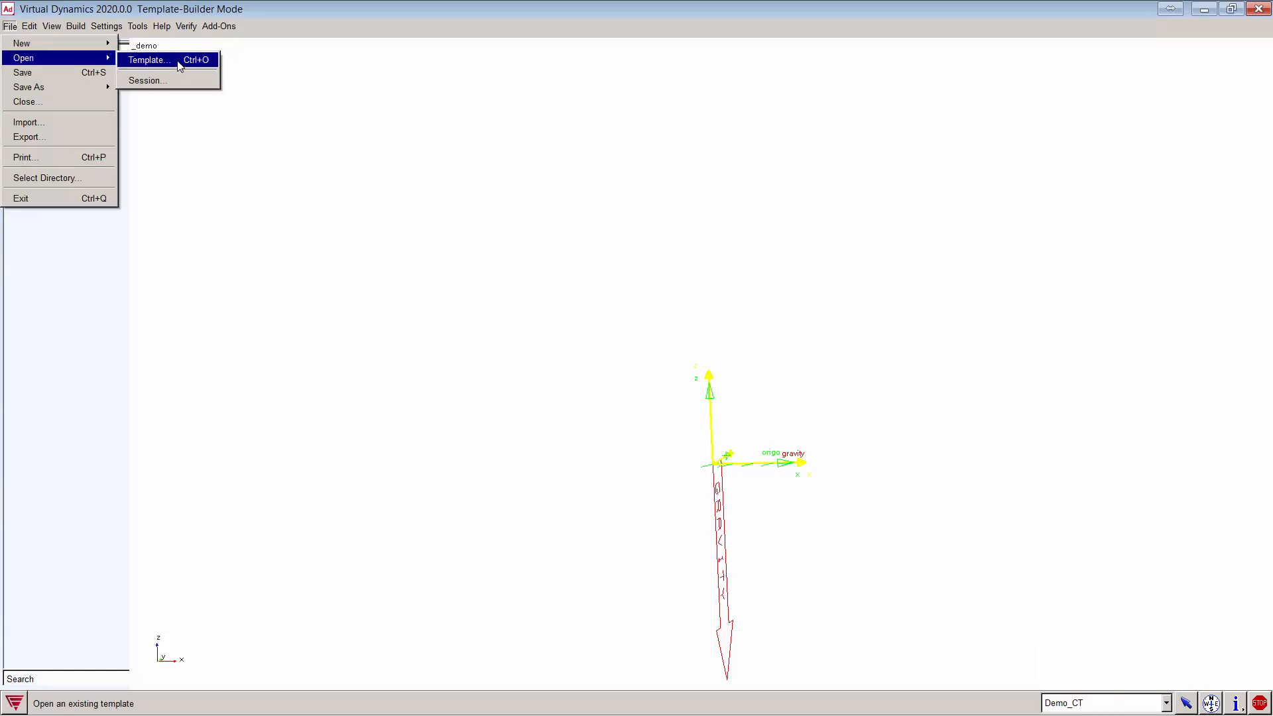
click(179, 65)
right_click(152, 158)
mouse_move(177, 165)
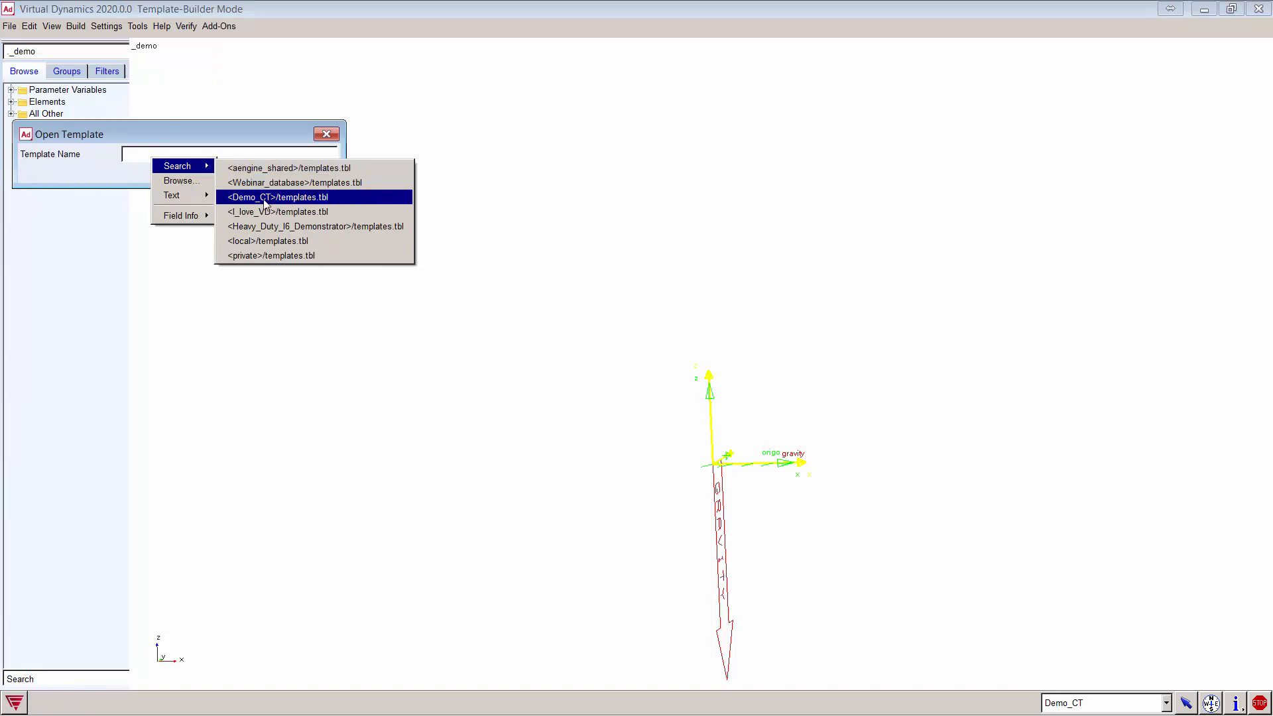
click(297, 203)
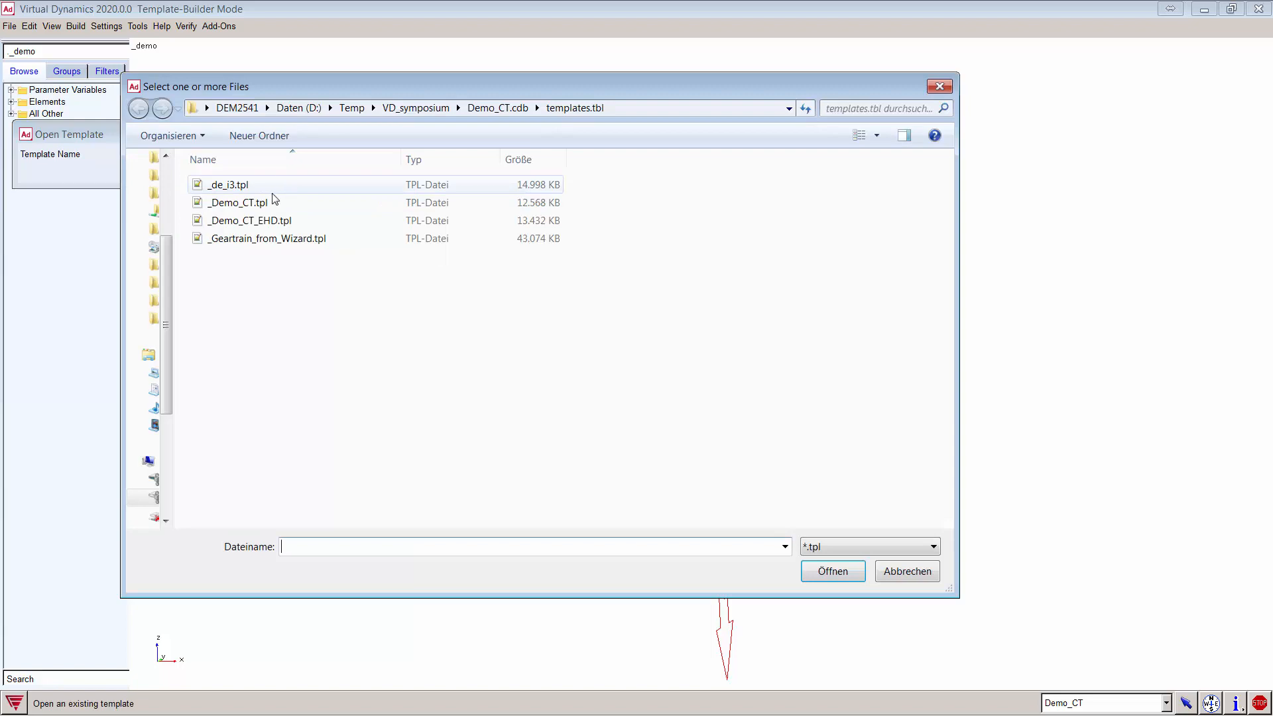
click(272, 204)
double_click(272, 204)
click(208, 173)
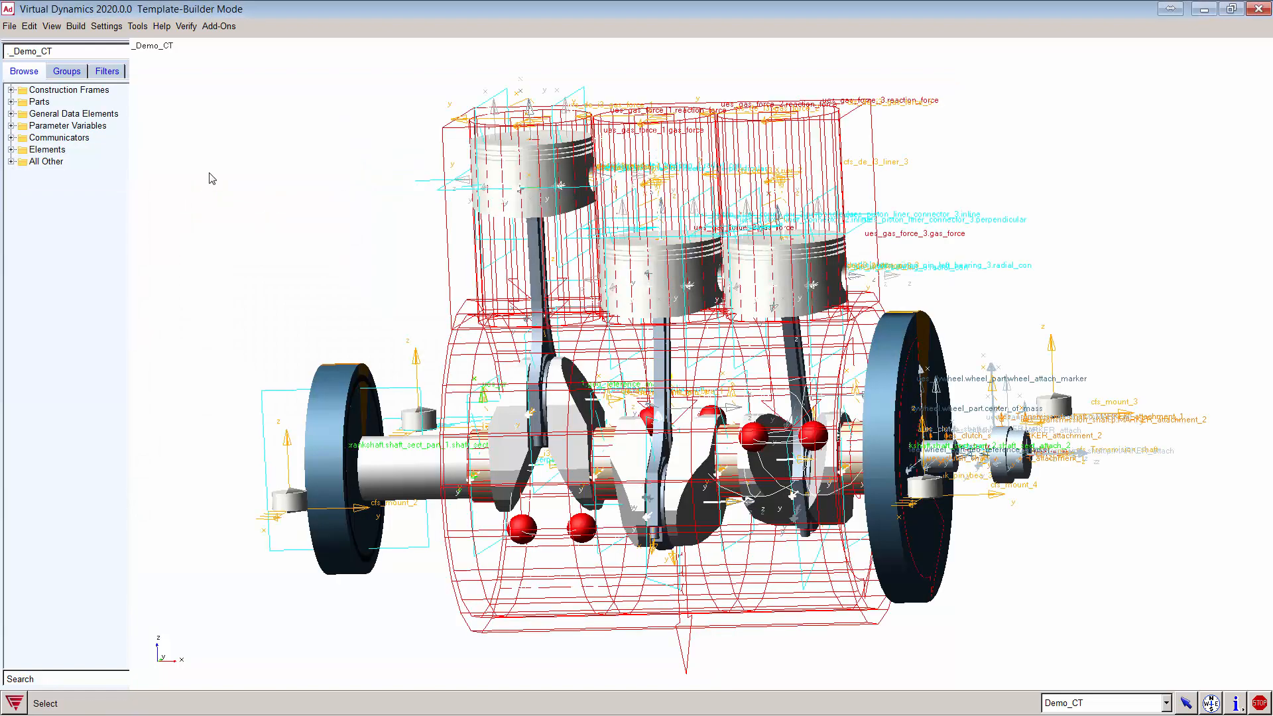
key(r)
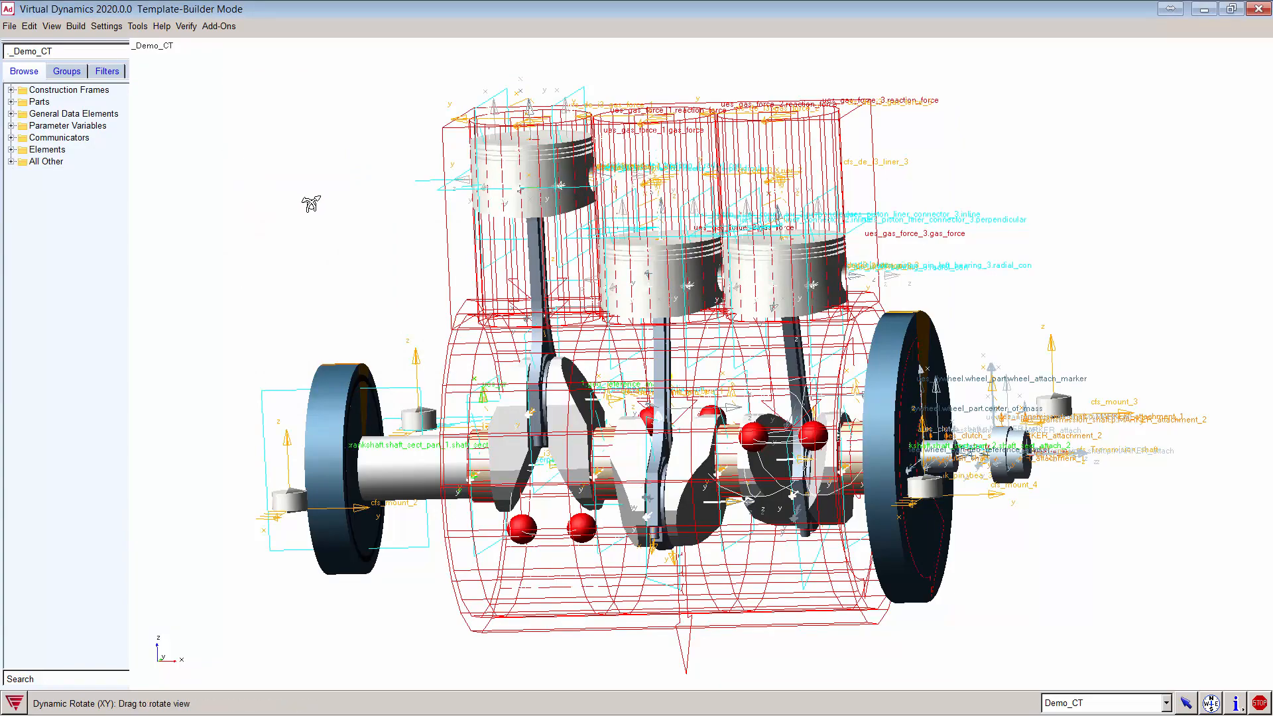
mouse_move(312, 201)
mouse_down()
mouse_move(396, 206)
mouse_move(296, 203)
mouse_up()
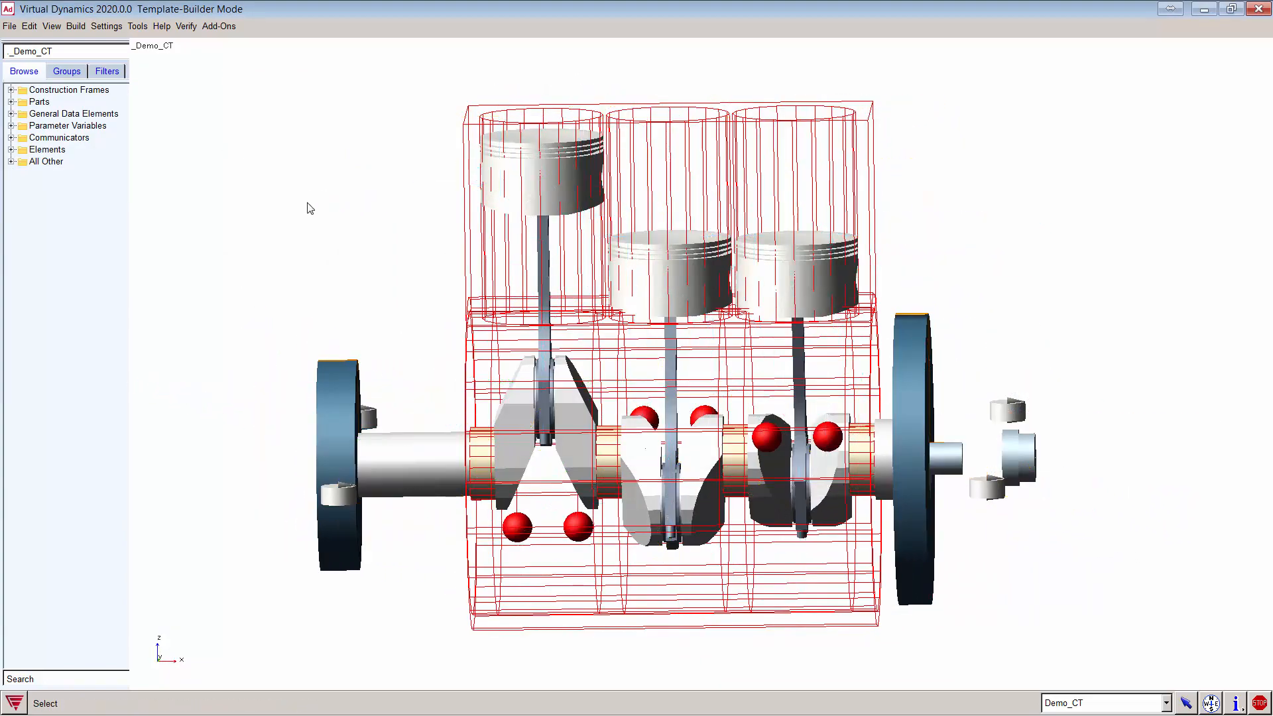
Step: Start a new engine global dataset from the Build menu, then discard it
click(76, 25)
mouse_move(132, 591)
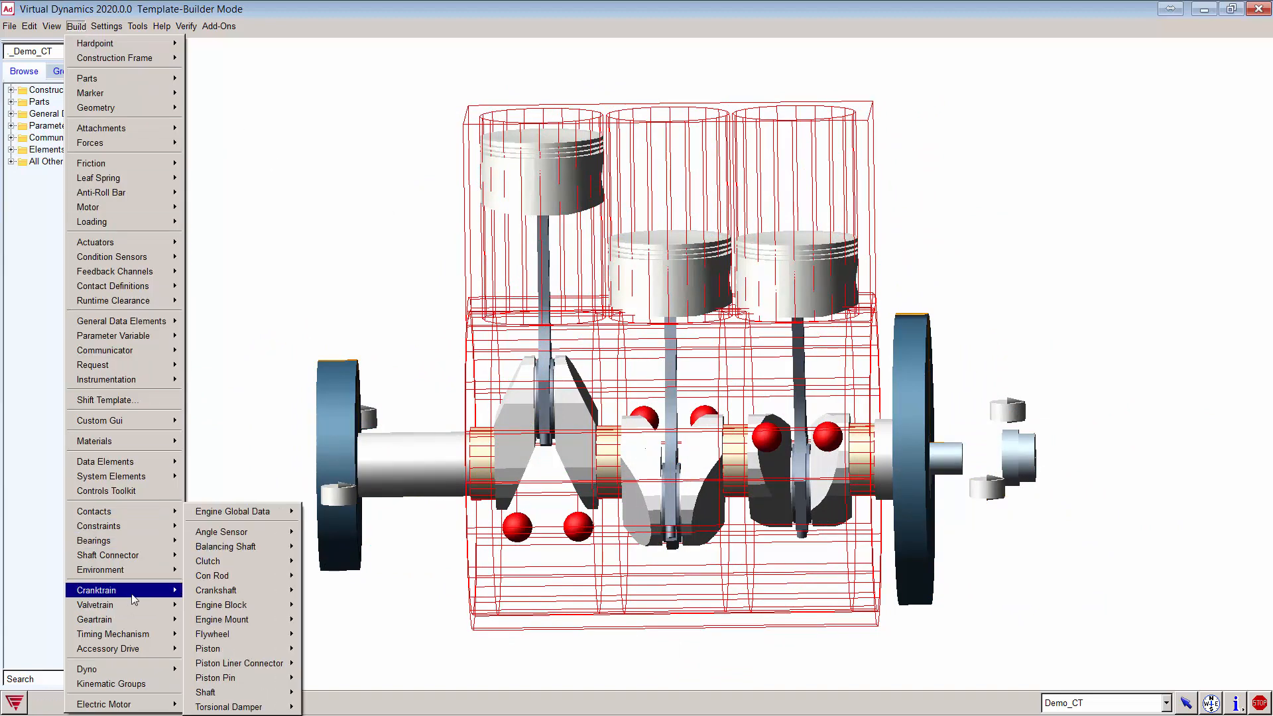
mouse_move(245, 514)
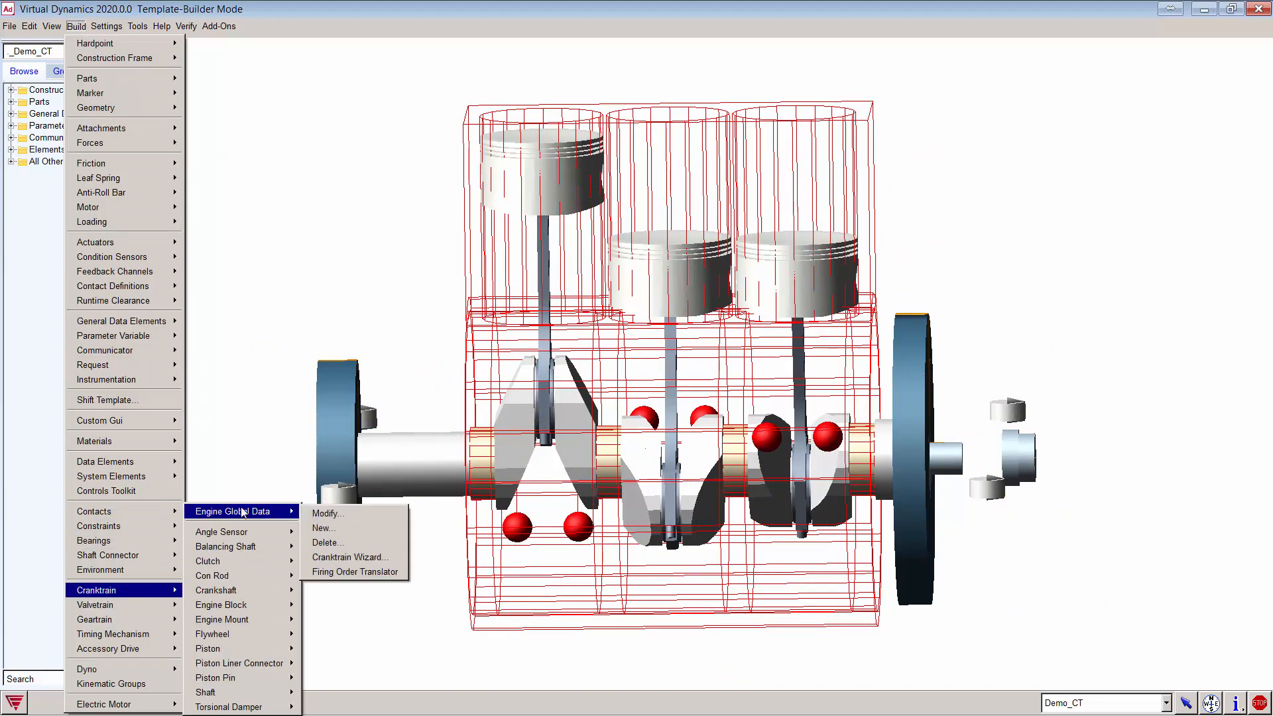
click(331, 527)
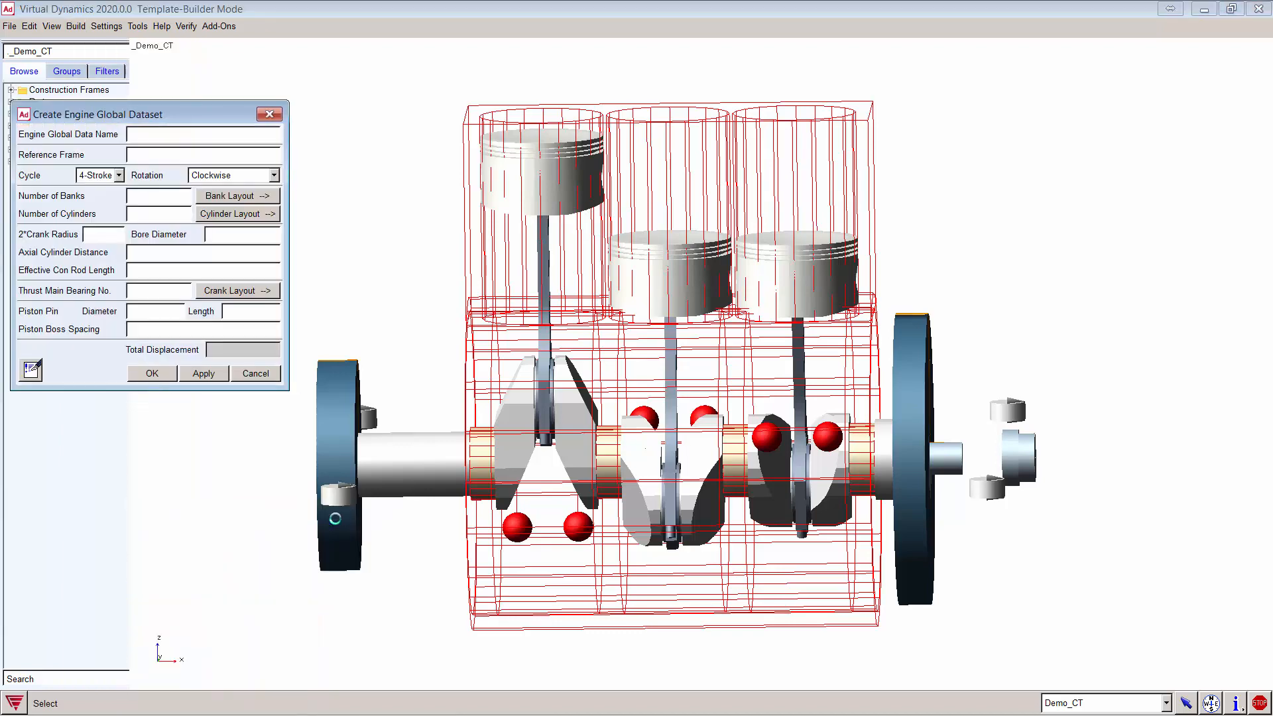
click(255, 373)
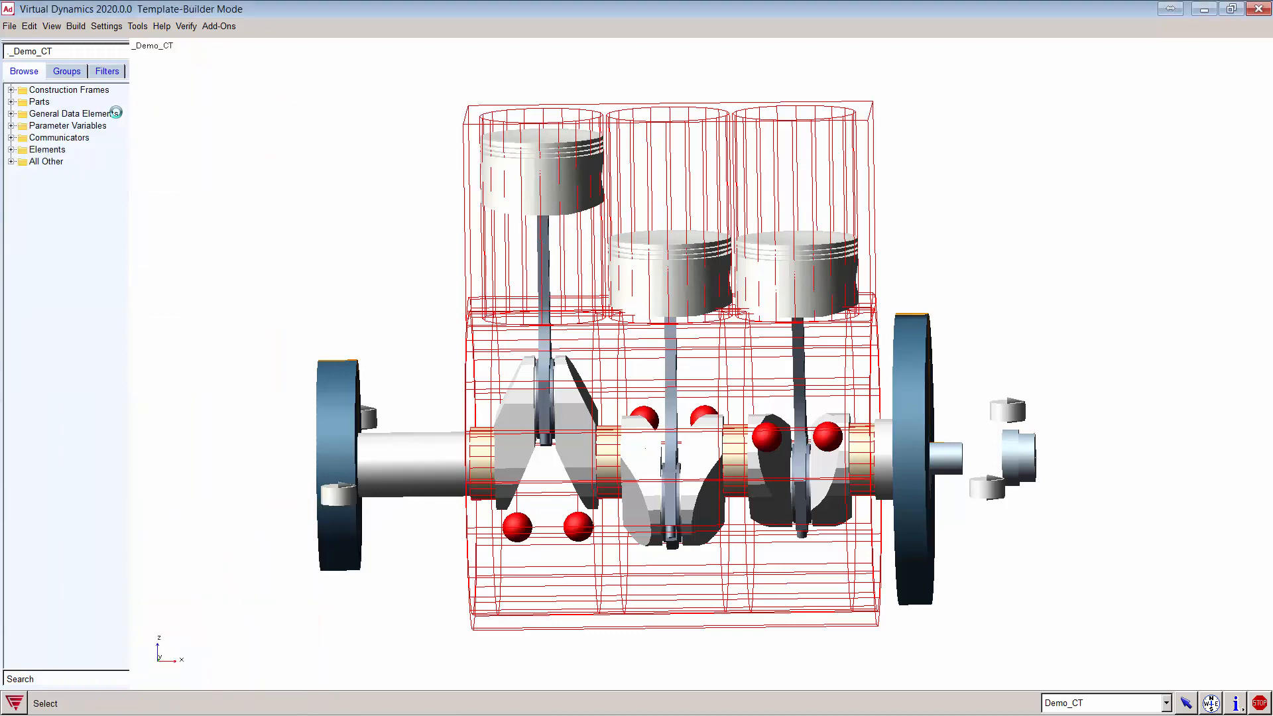
Step: Review the existing engine global data's bank, cylinder and crank layouts, then cancel unchanged
click(76, 26)
mouse_move(119, 590)
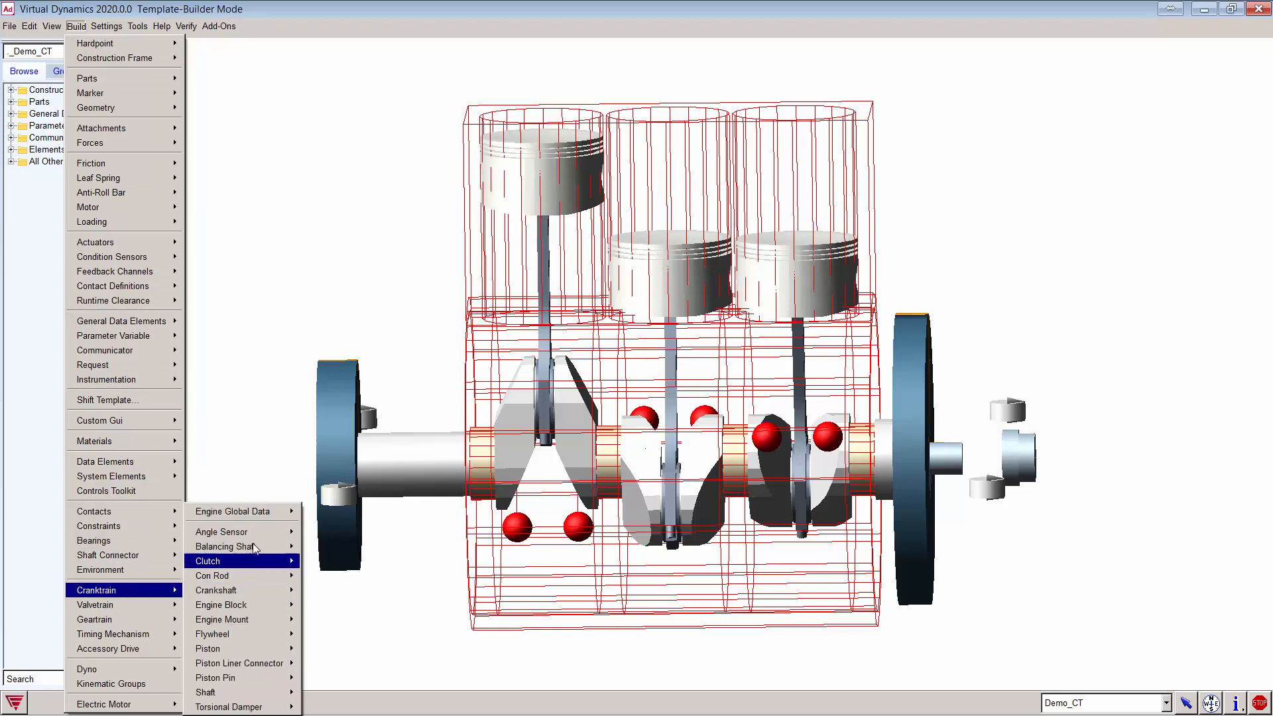
mouse_move(271, 512)
click(325, 526)
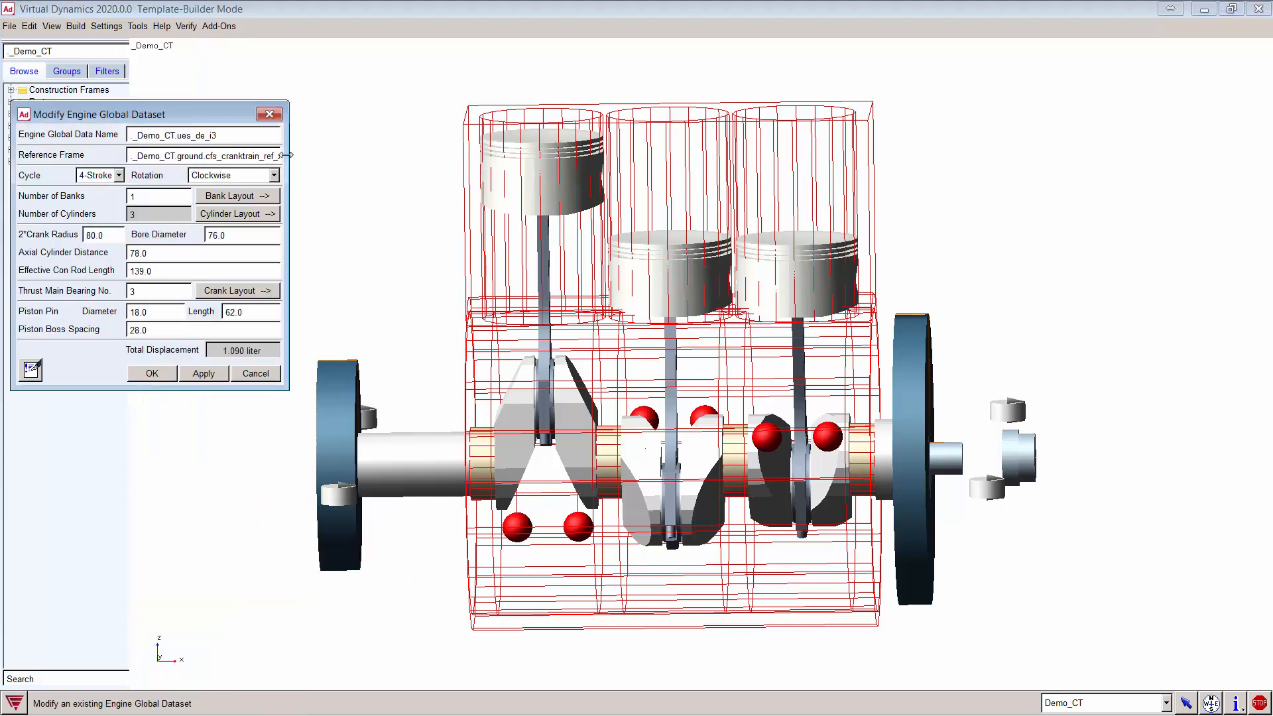
drag(287, 169, 408, 169)
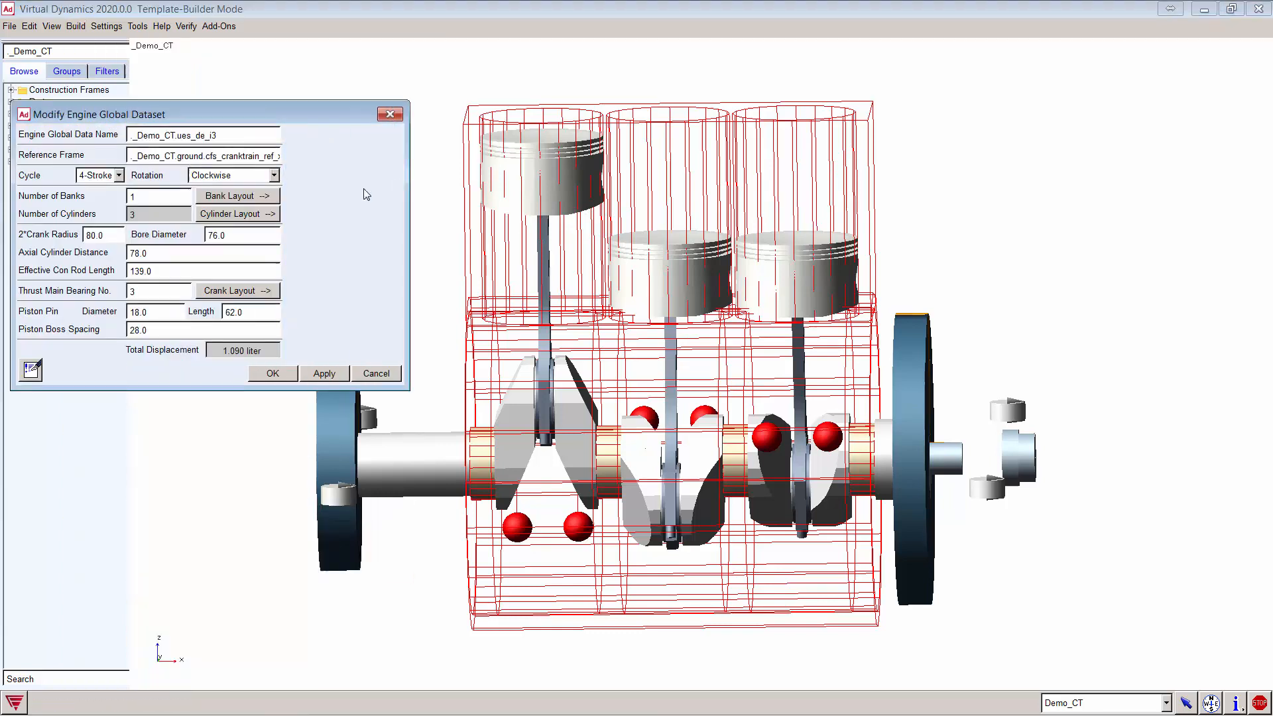
click(236, 194)
click(250, 215)
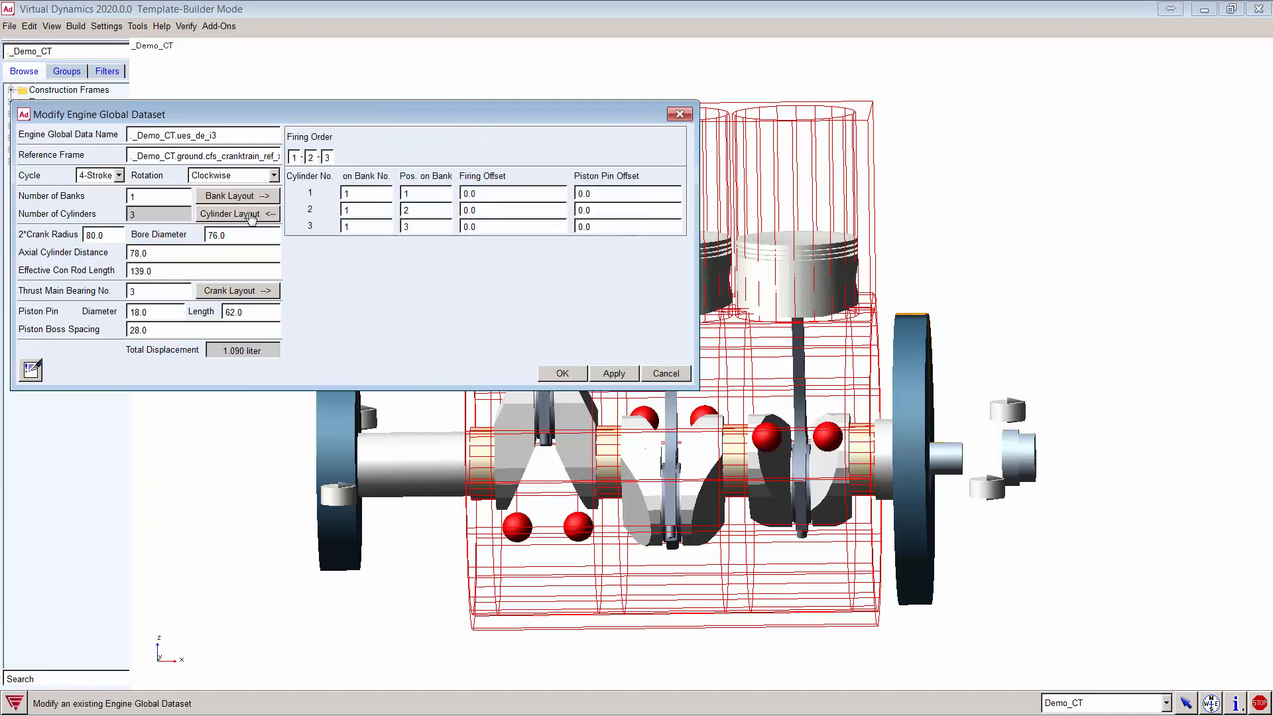
click(255, 292)
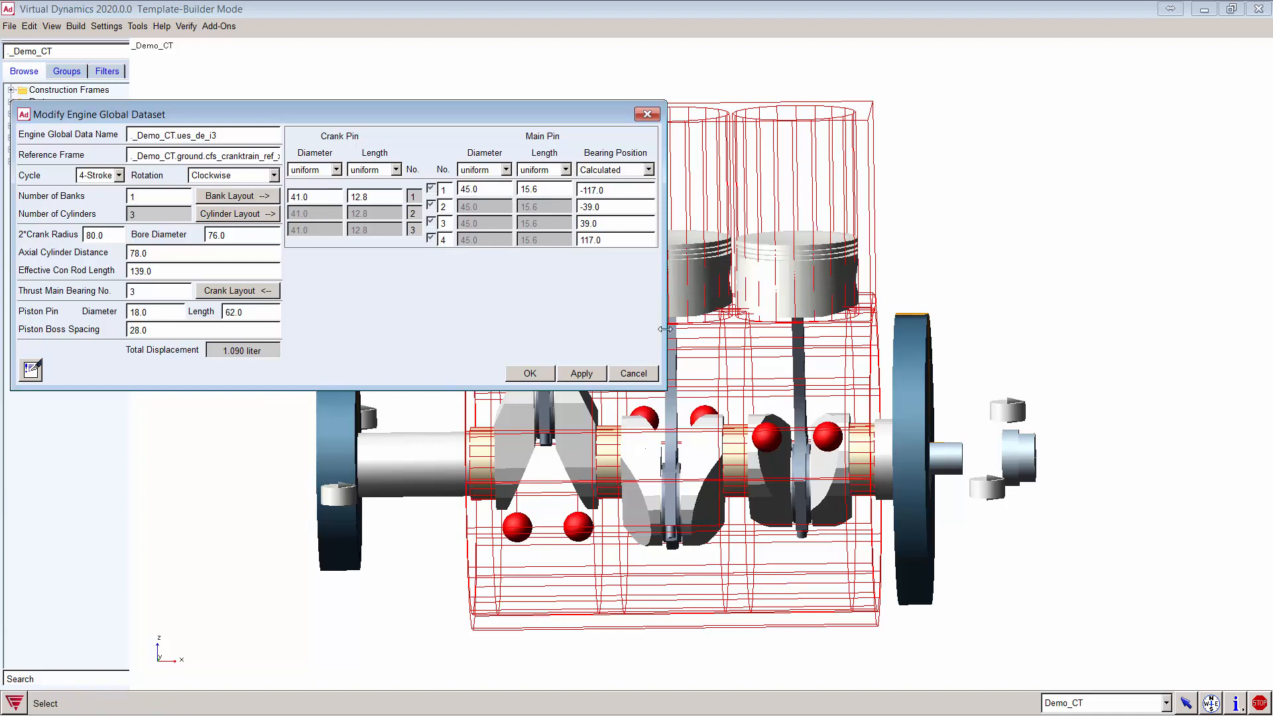
click(633, 373)
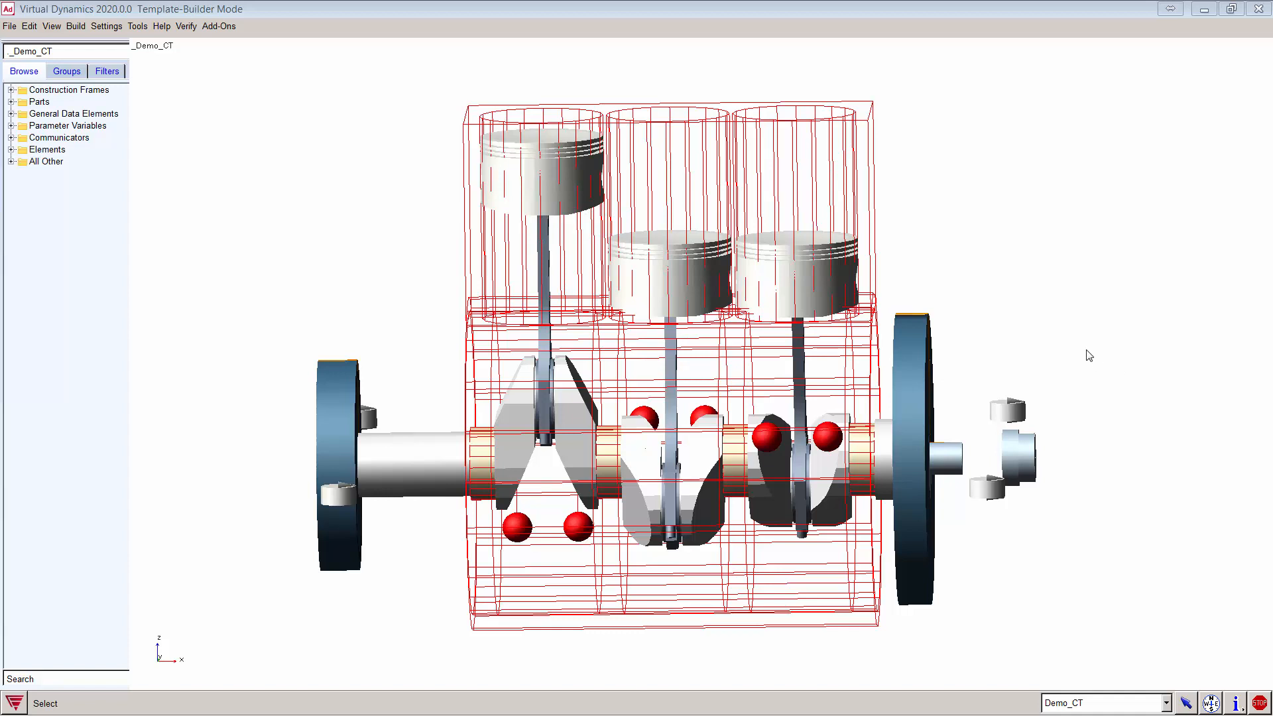
Step: Zoom into the flywheel flange and identify the ues_clutch_shaft and ues_Transmission_shaft parts
key(w)
drag(891, 555, 877, 580)
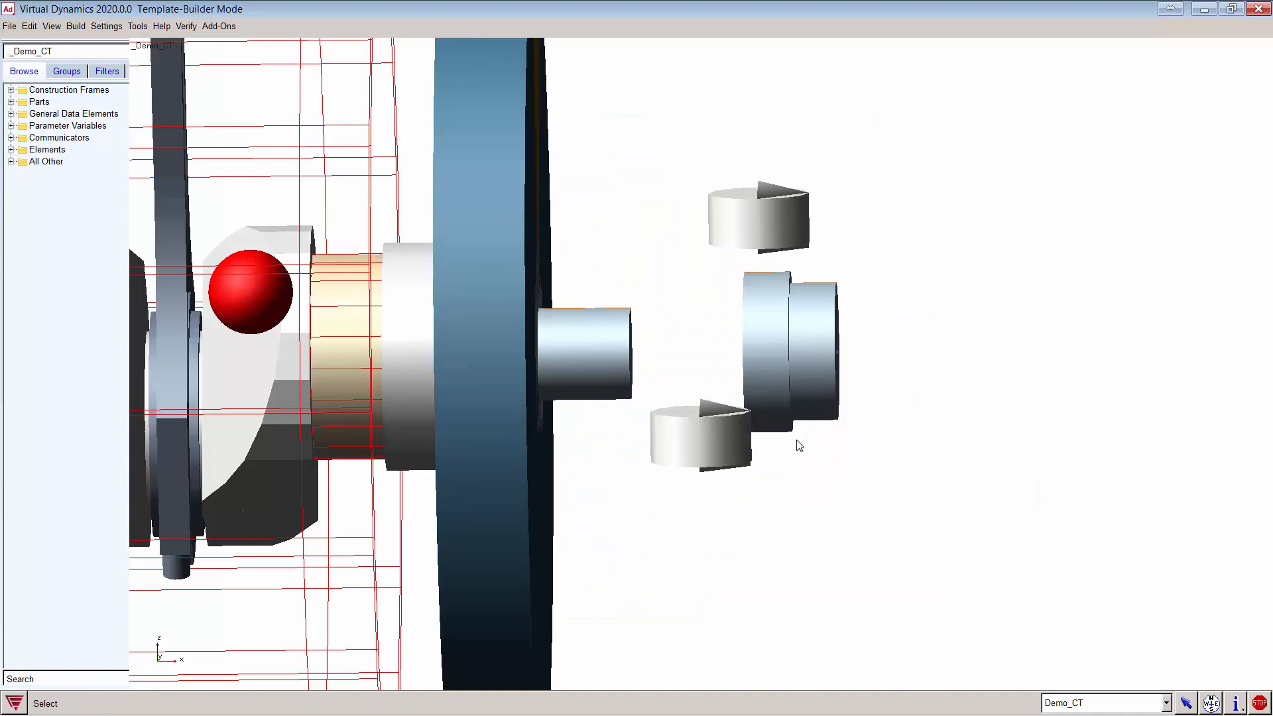
key(t)
drag(762, 455, 826, 535)
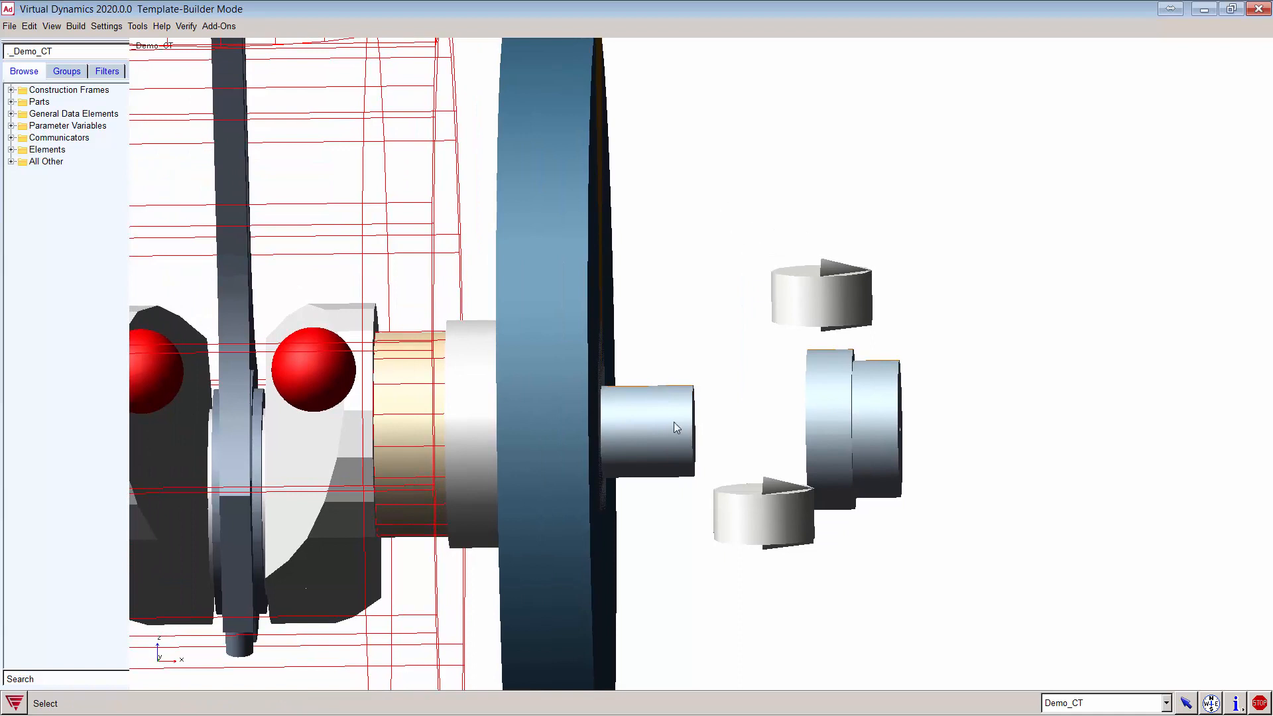
right_click(654, 419)
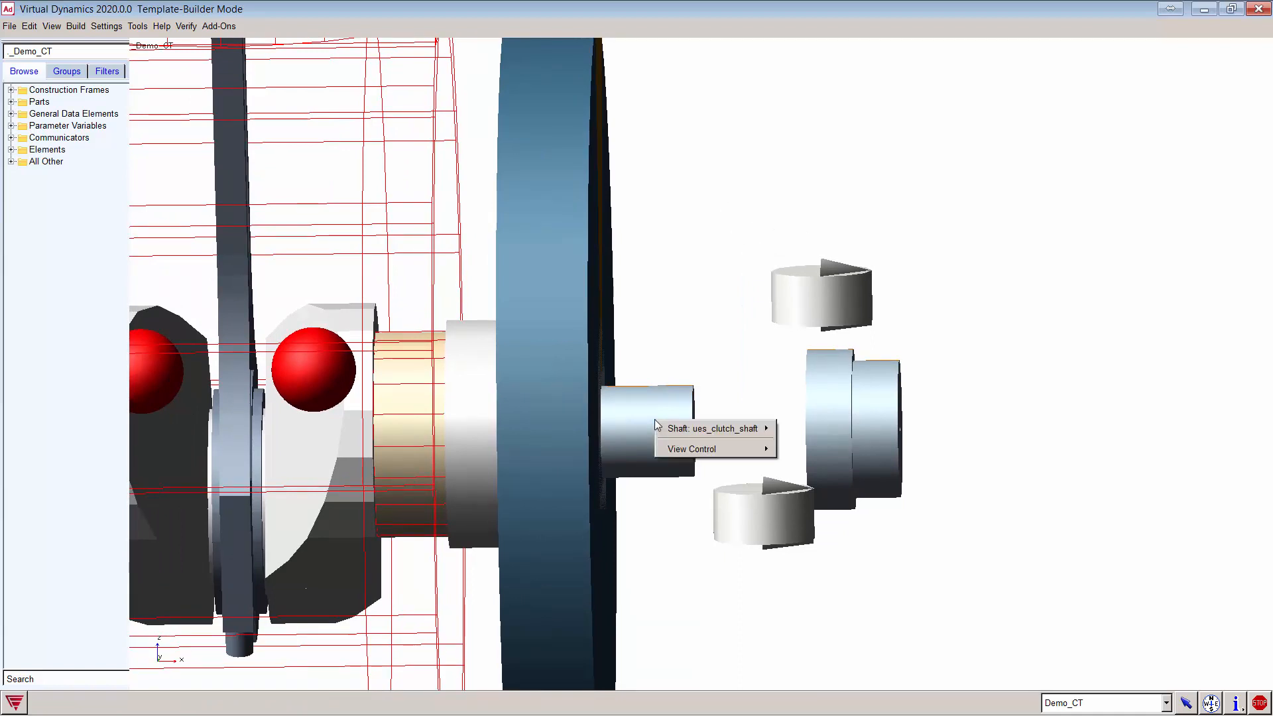
mouse_move(679, 433)
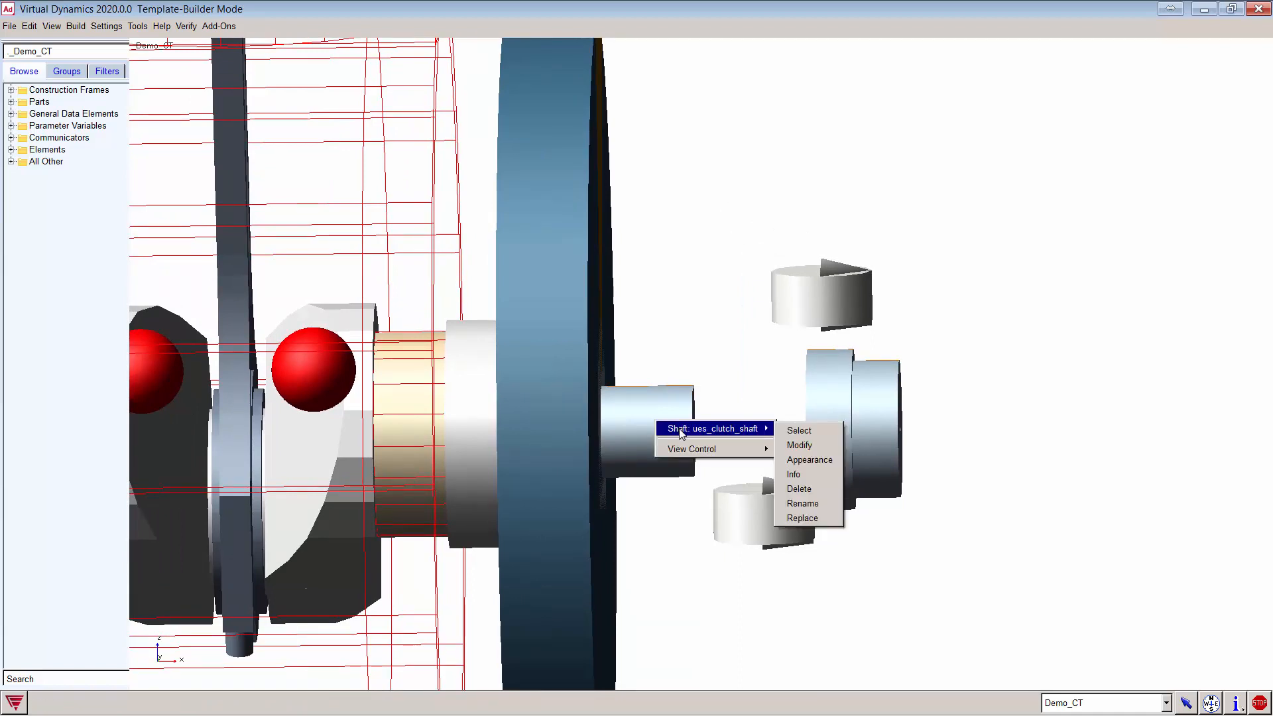
right_click(843, 401)
mouse_move(889, 402)
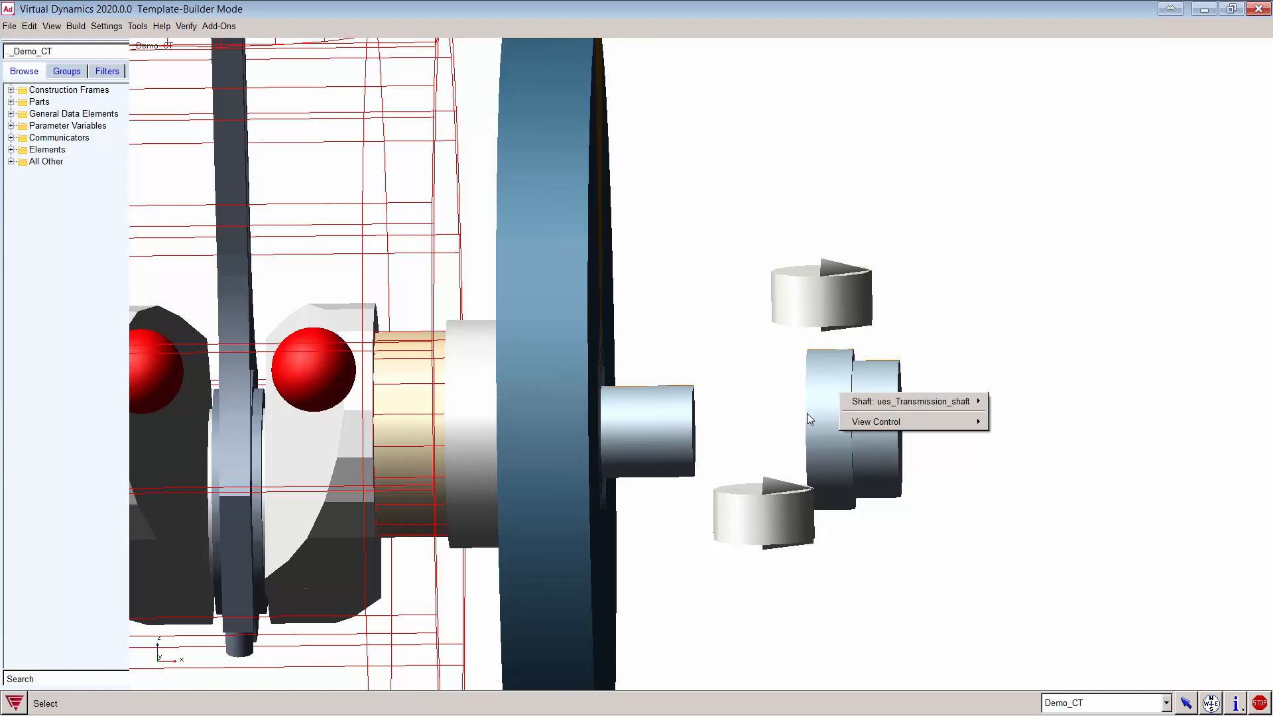
click(653, 13)
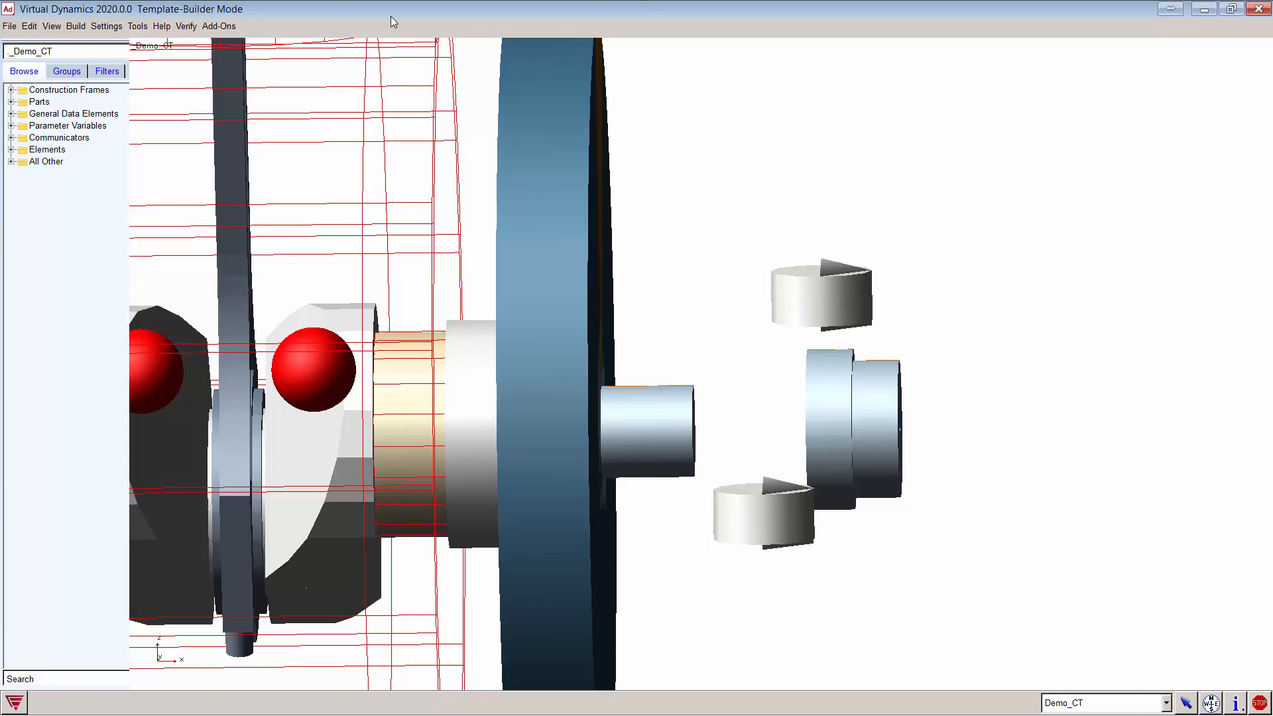
Step: Start a new clutch named Demo_clutch from Build > Cranktrain > Clutch
click(77, 26)
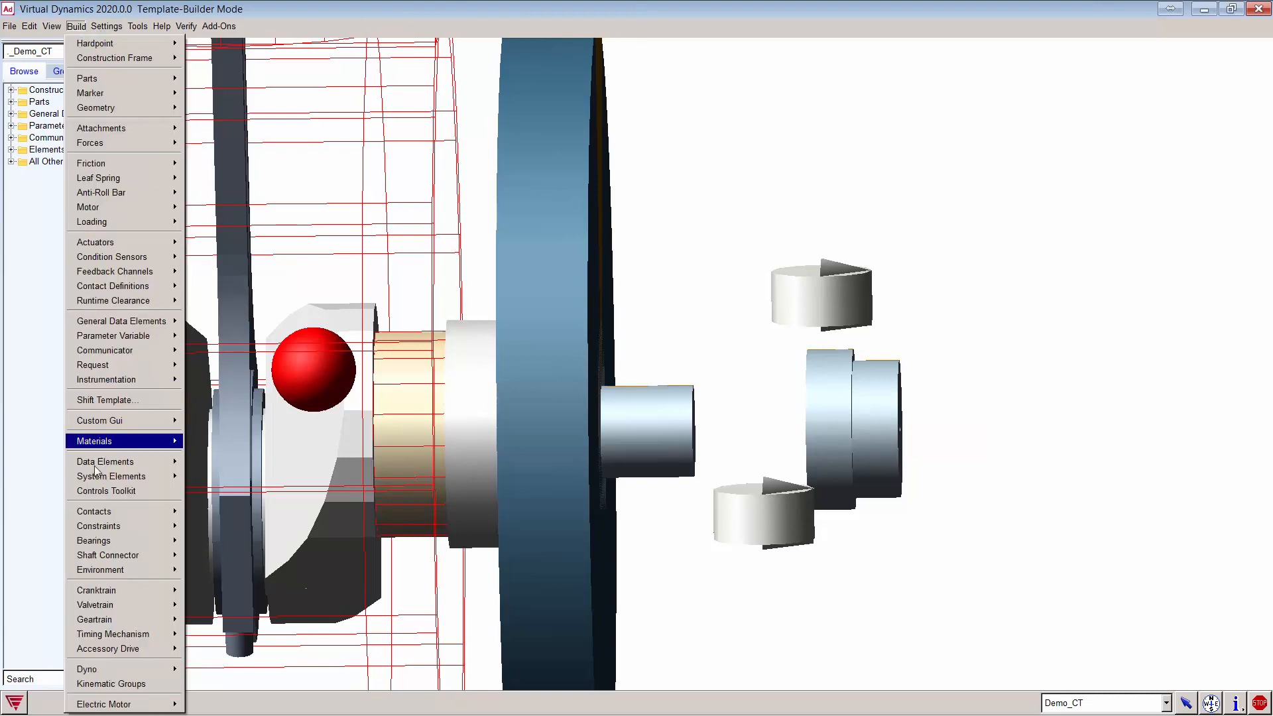
mouse_move(129, 590)
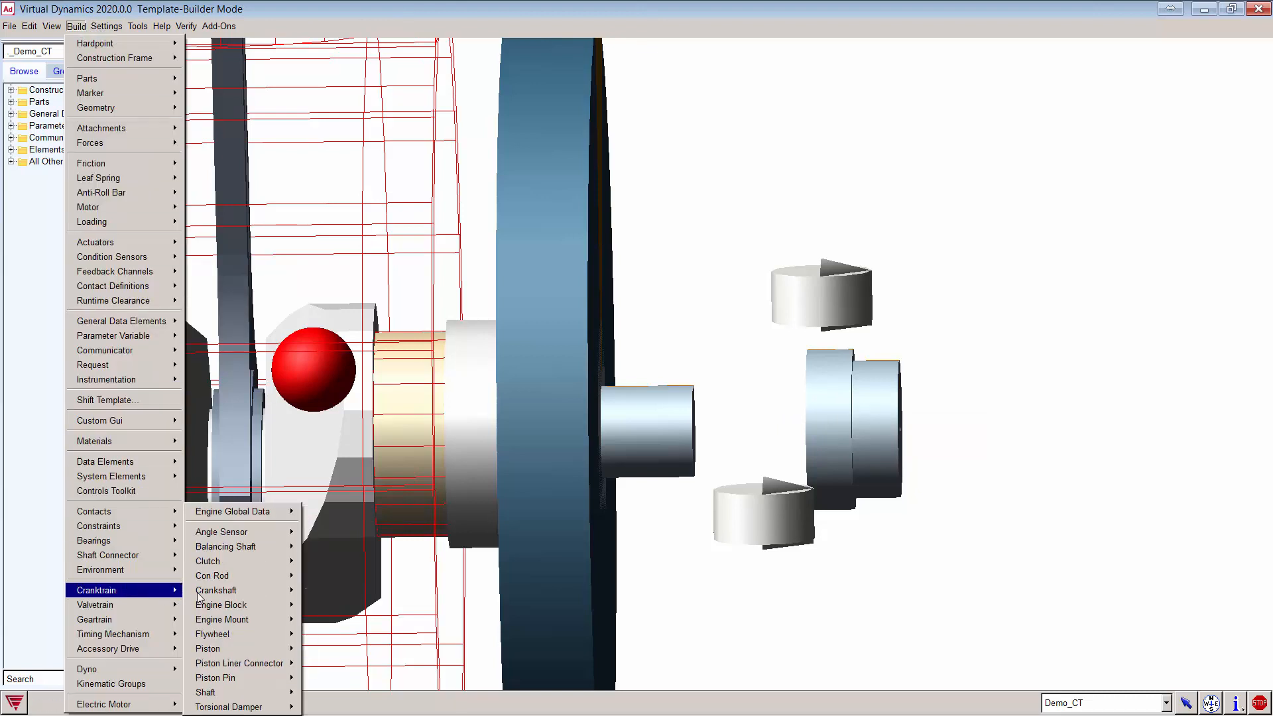
mouse_move(255, 594)
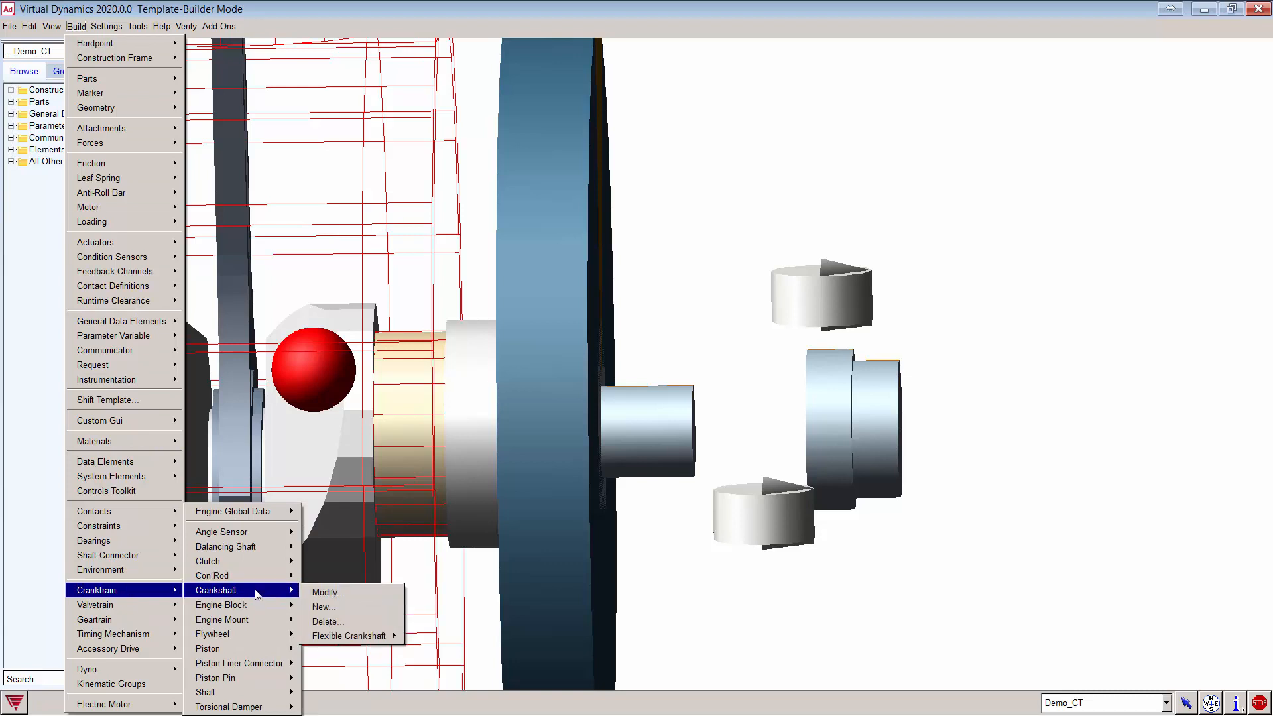
mouse_move(272, 565)
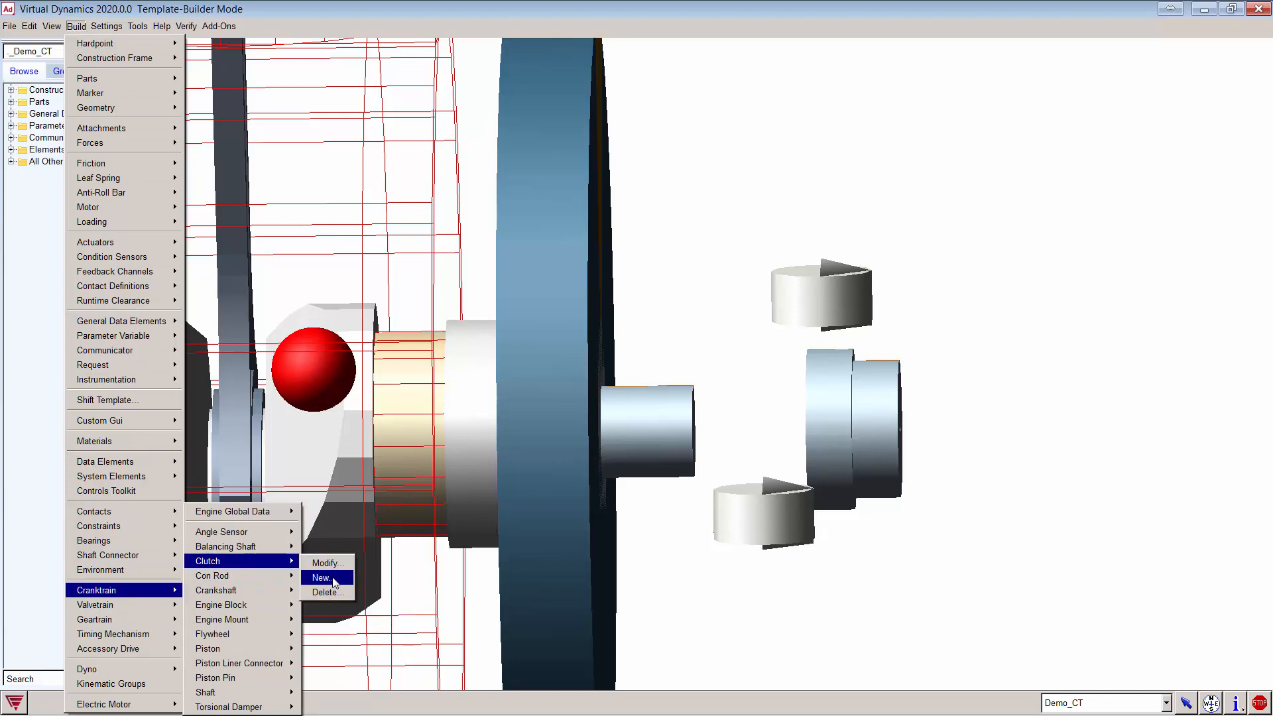
click(321, 578)
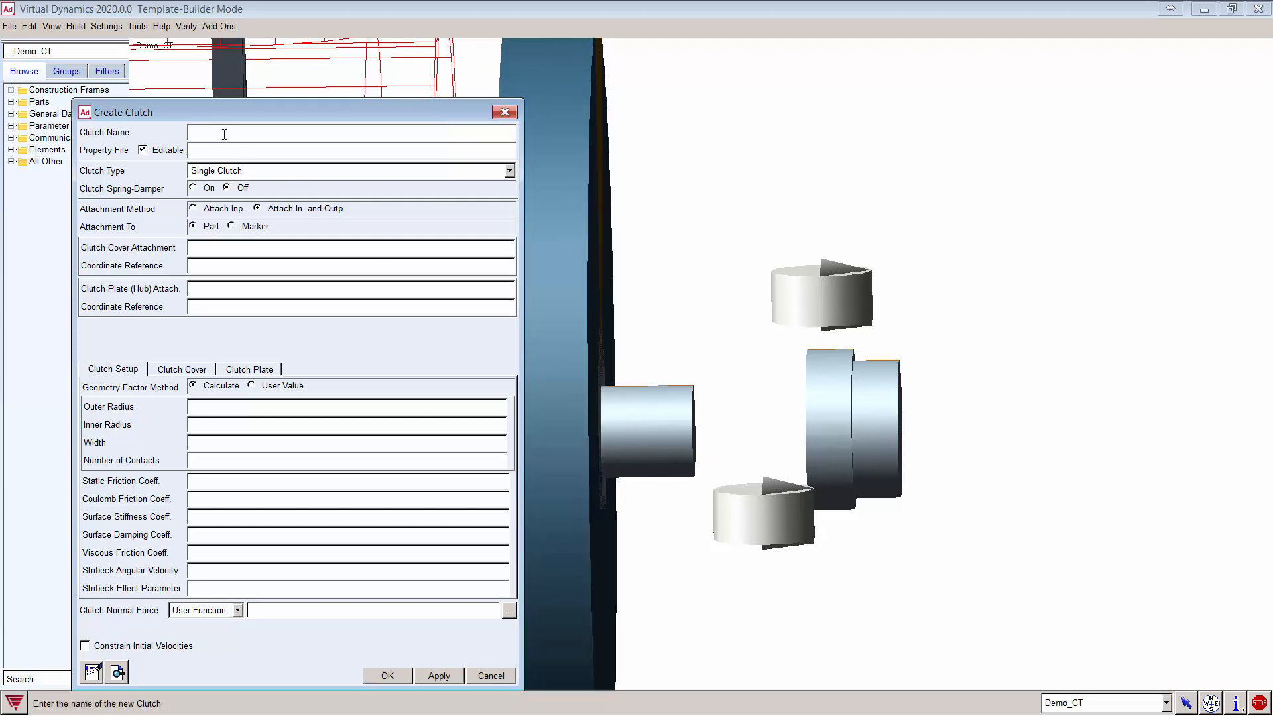
text(Demo_clutch)
Step: Use fev_dry_clutch_0001.clt from the Demo_CT clutches.tbl as the clutch property file
click(221, 152)
right_click(221, 151)
mouse_move(248, 160)
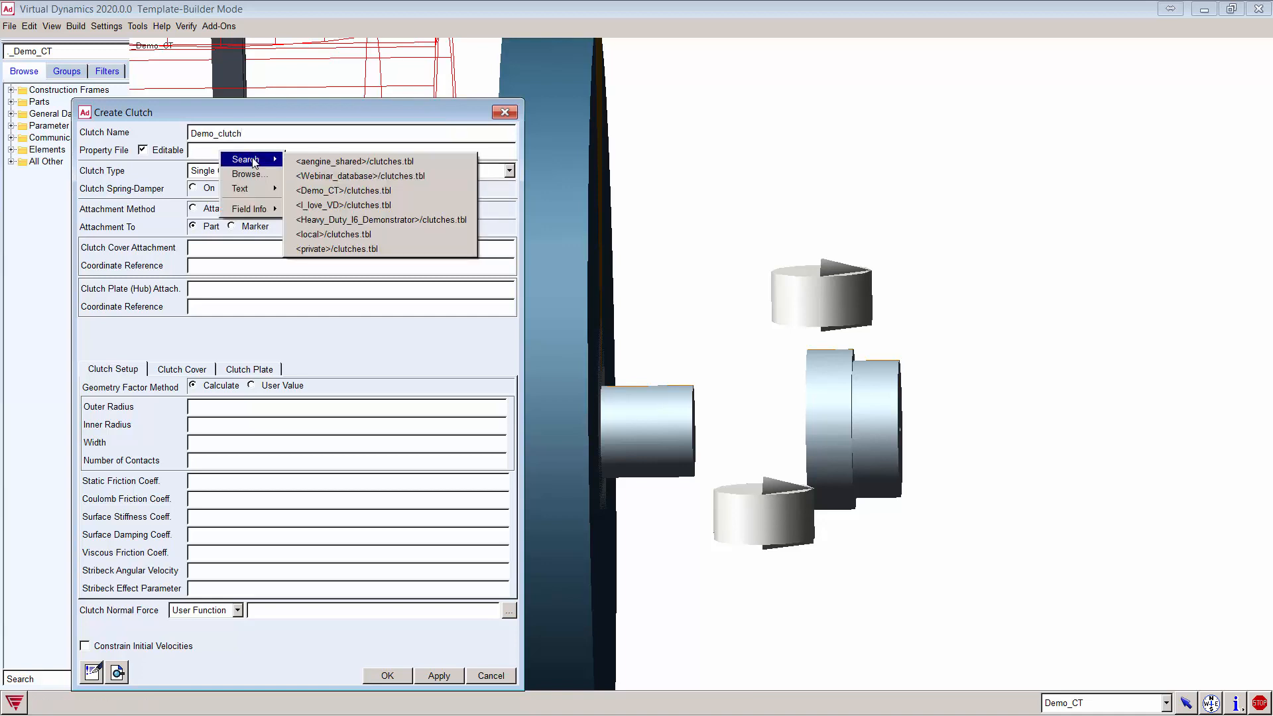
click(351, 191)
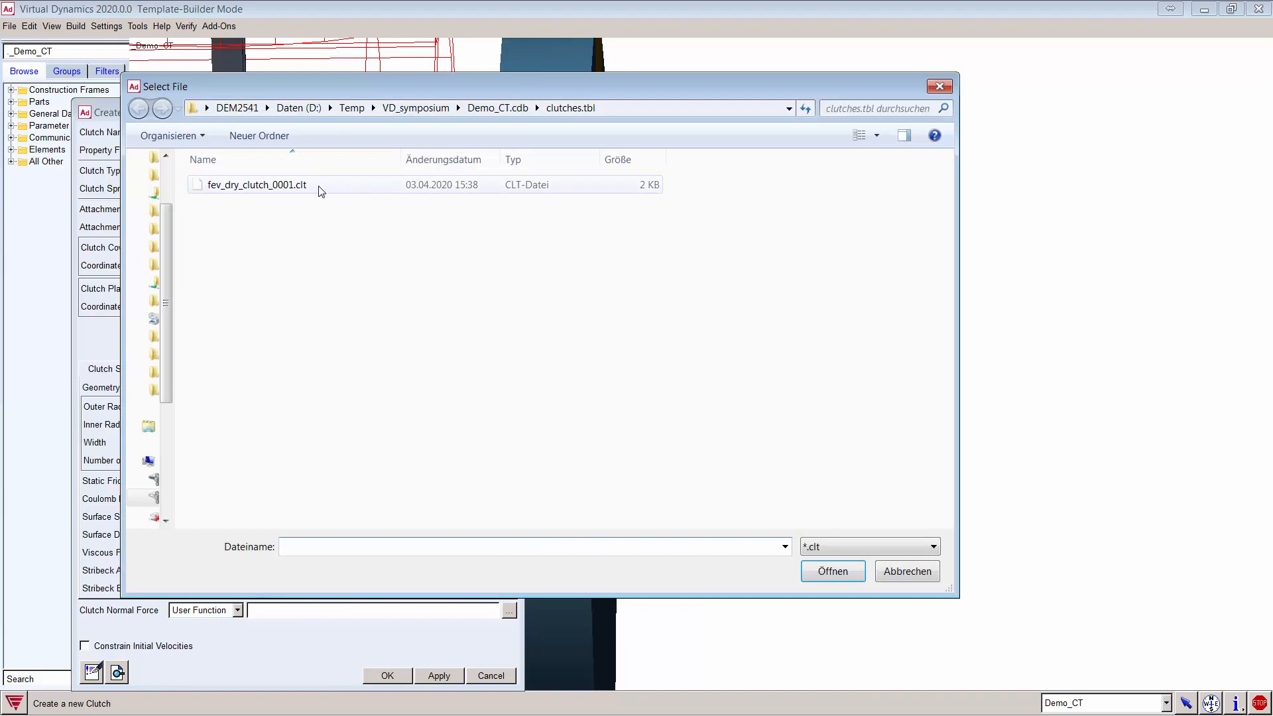
double_click(317, 186)
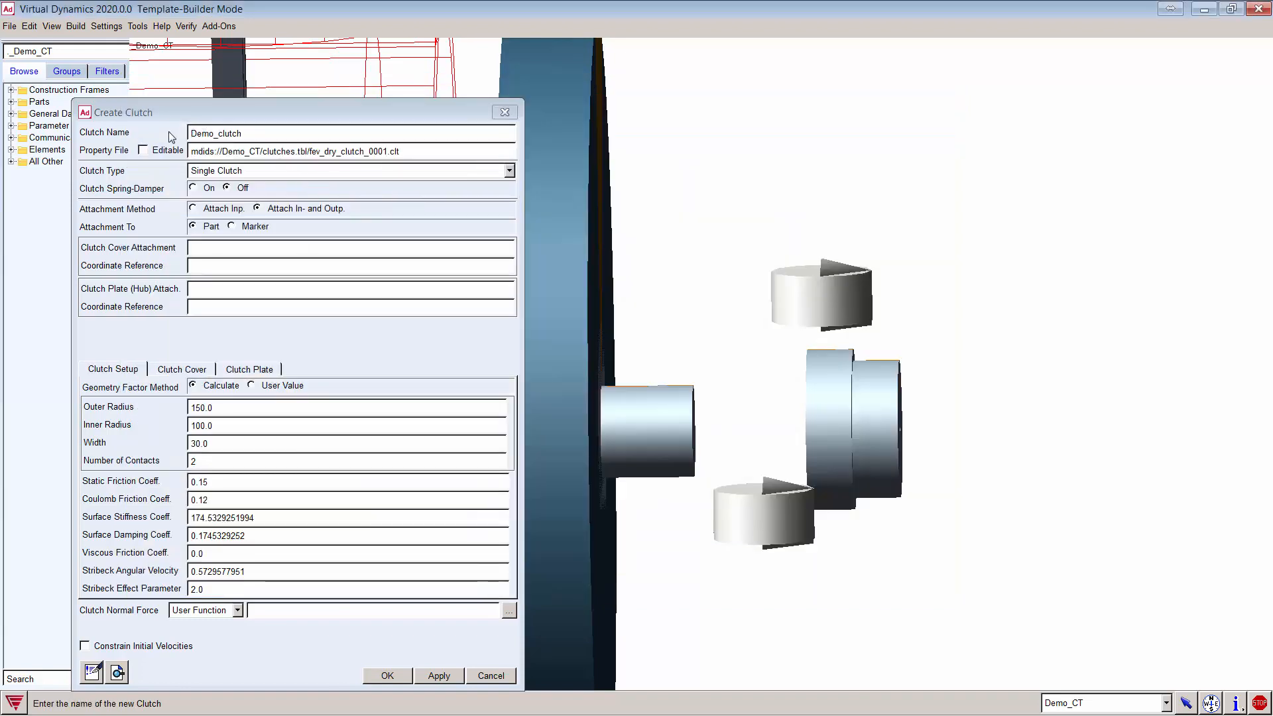
Step: Make the property file editable, keep Single Clutch type, and attach at input and output
click(159, 150)
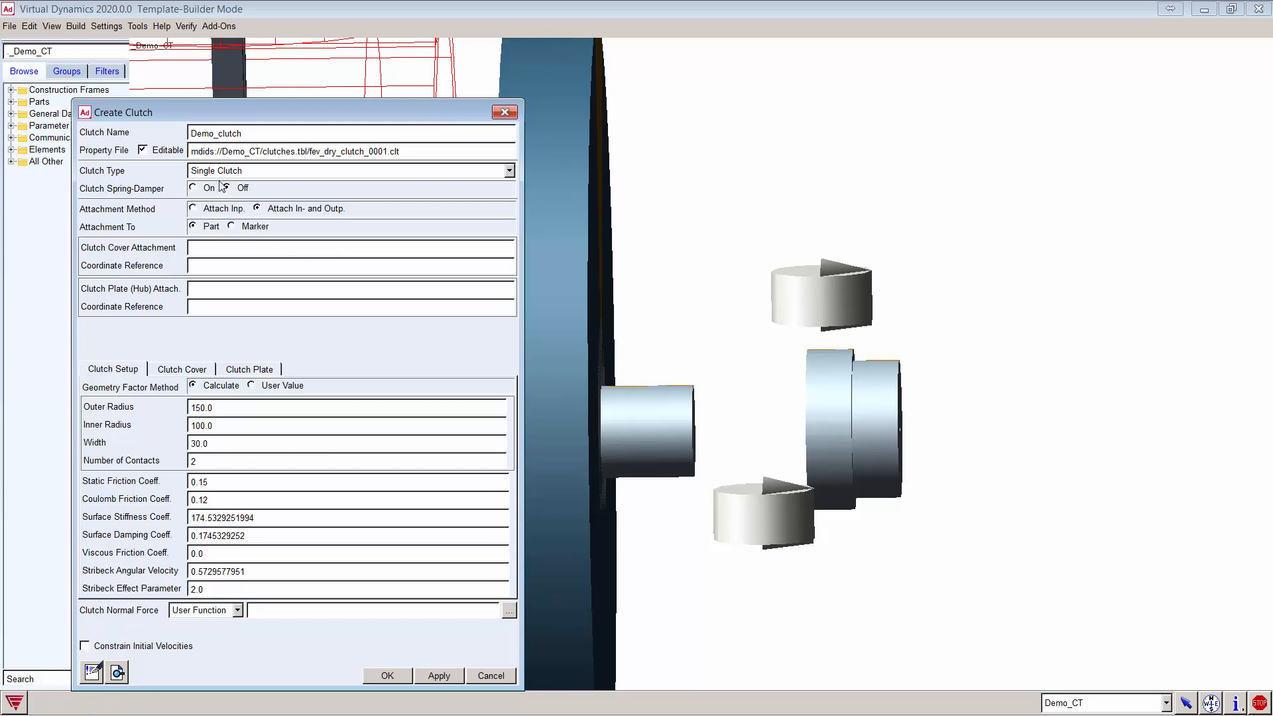
click(243, 173)
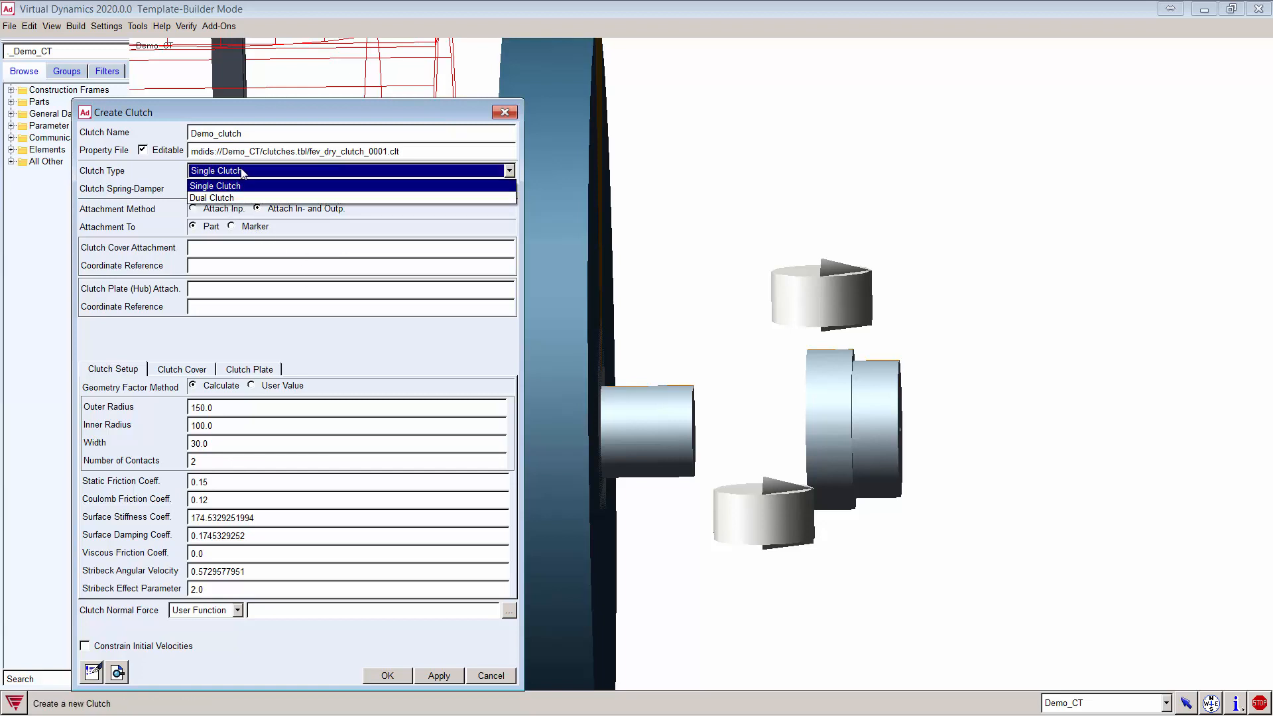
click(237, 186)
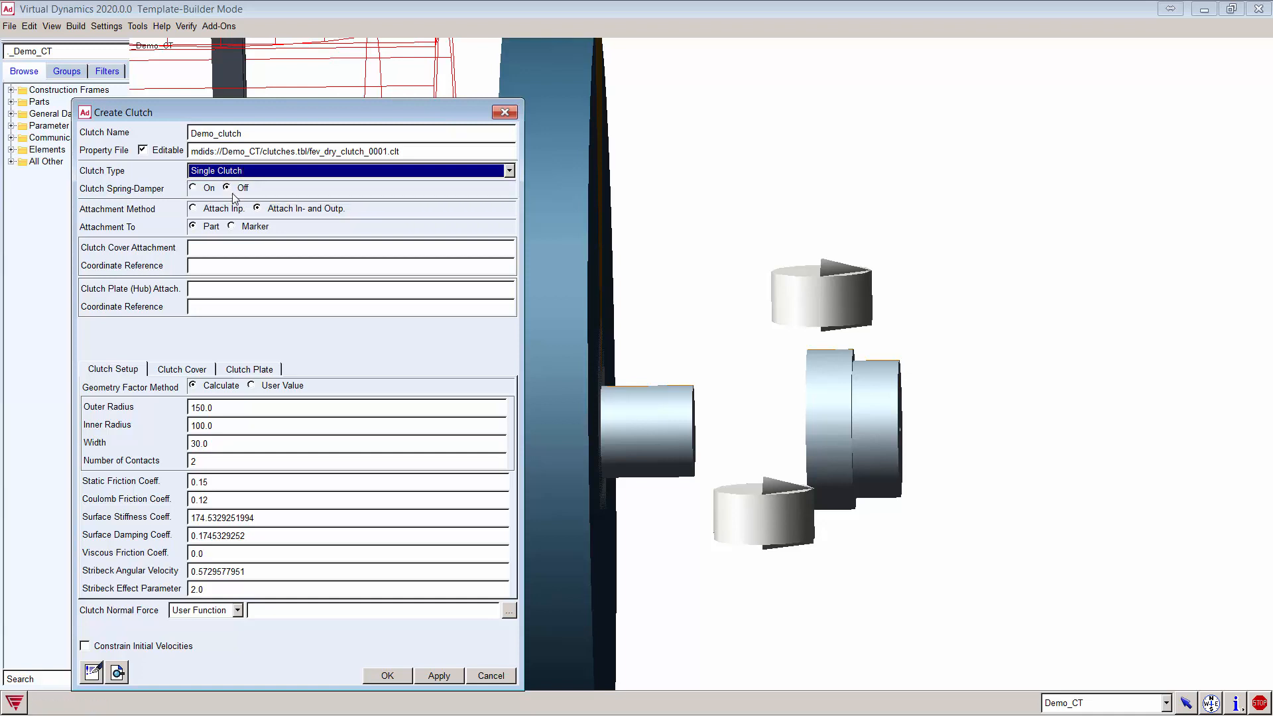
click(194, 209)
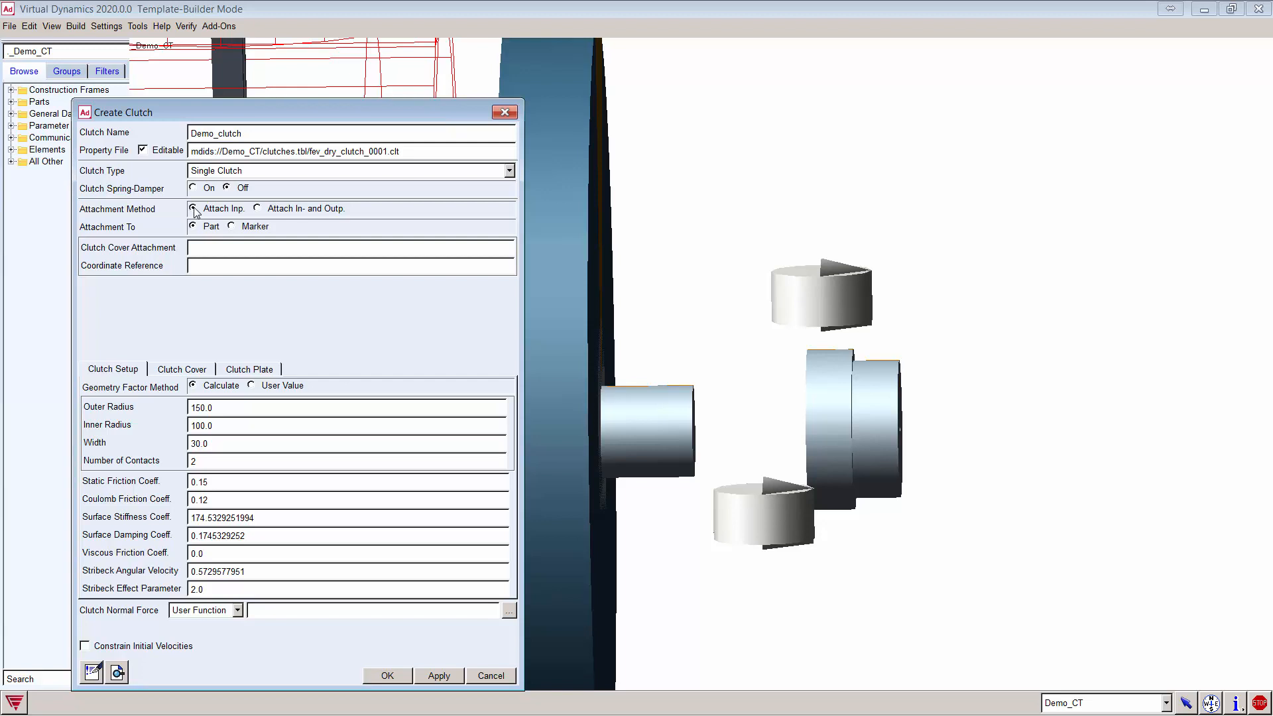
click(258, 208)
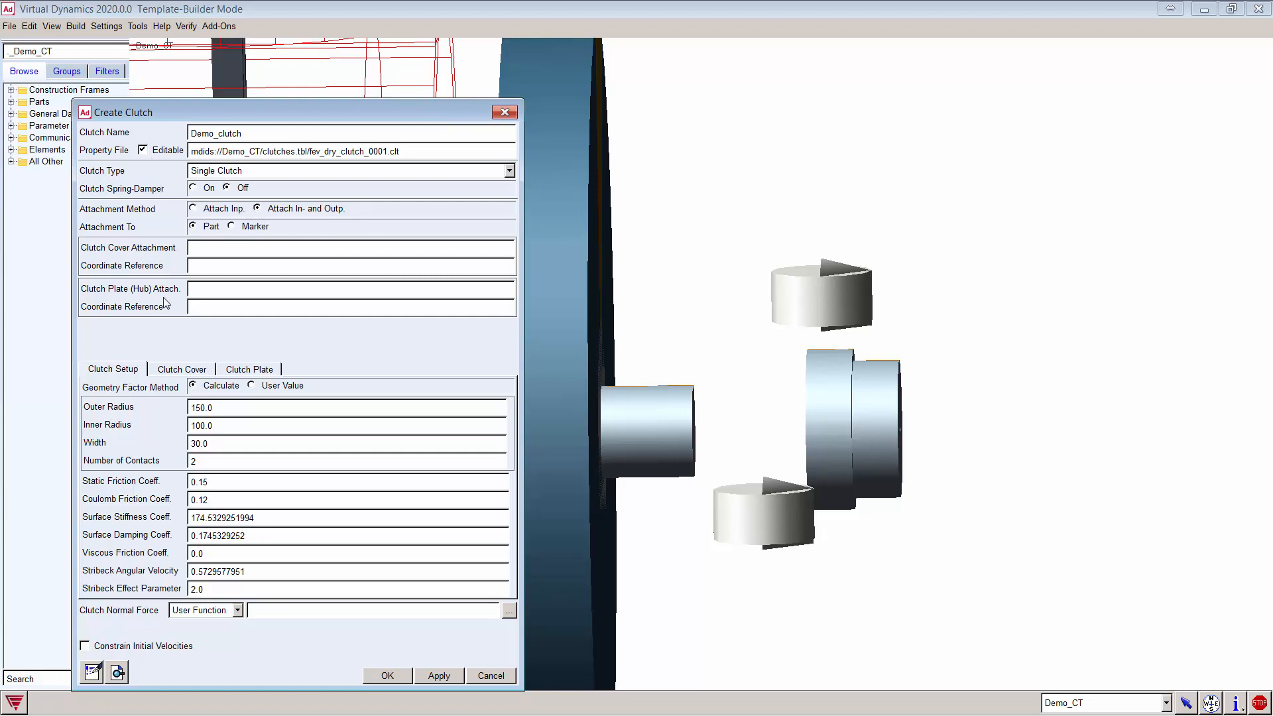
Step: Browse the spring-damper, plate hub and cover settings, then set Clutch Spring-Damper to Off
click(200, 190)
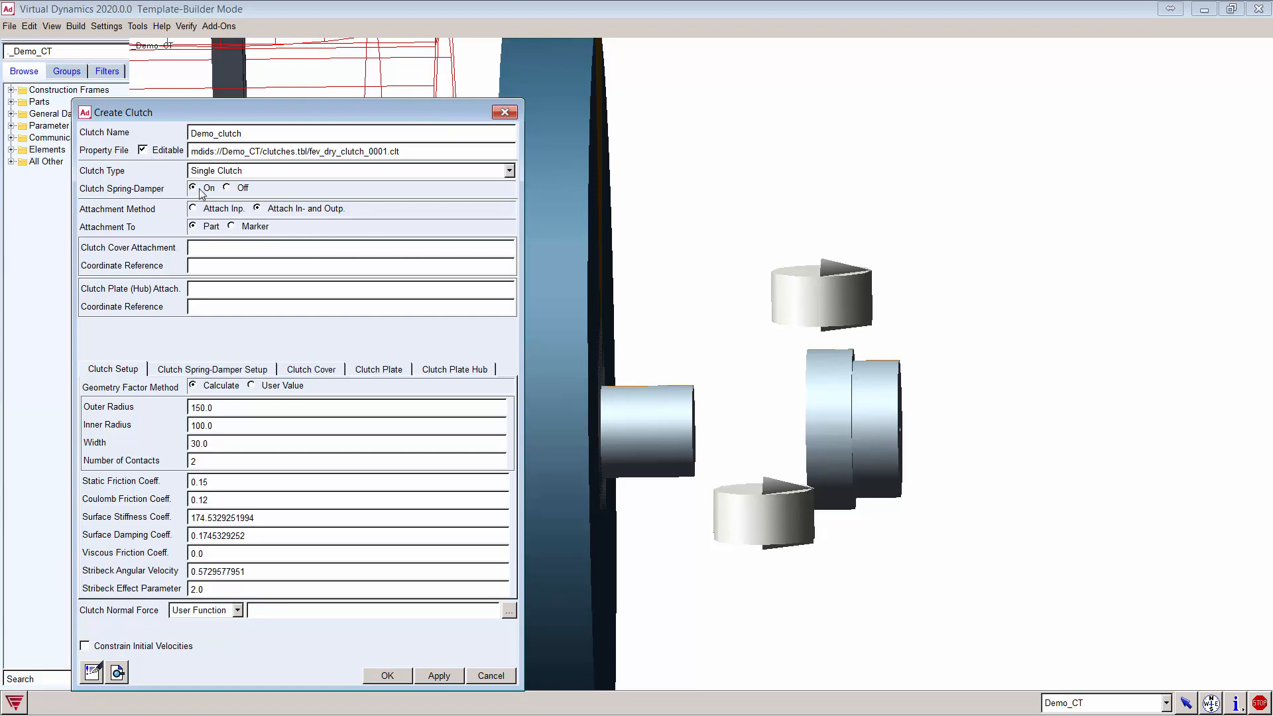
click(213, 369)
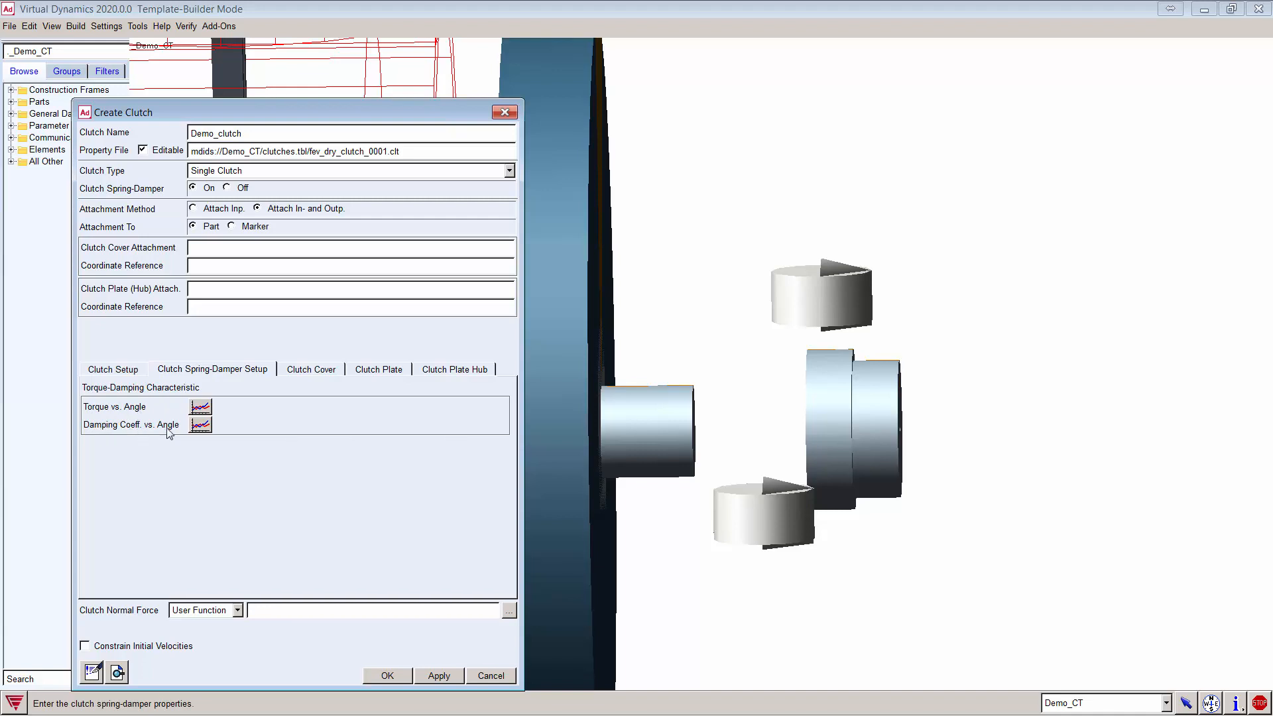
click(467, 369)
click(385, 371)
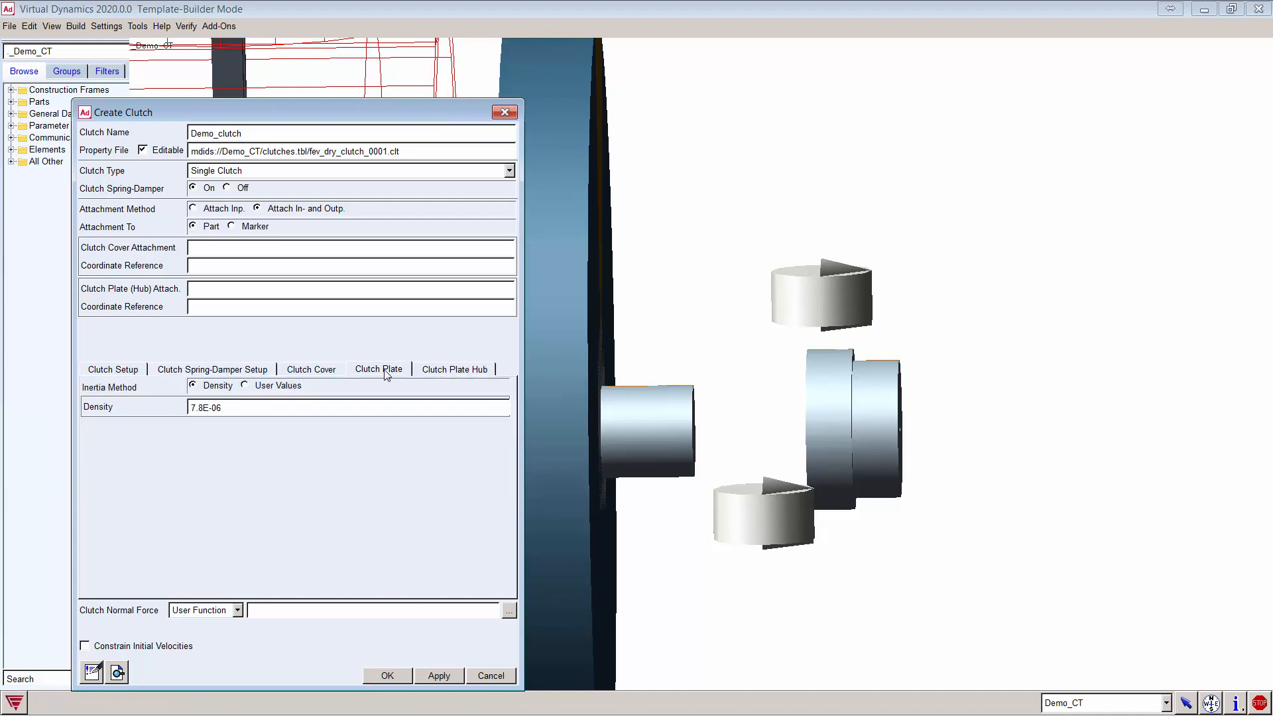
click(307, 371)
click(252, 388)
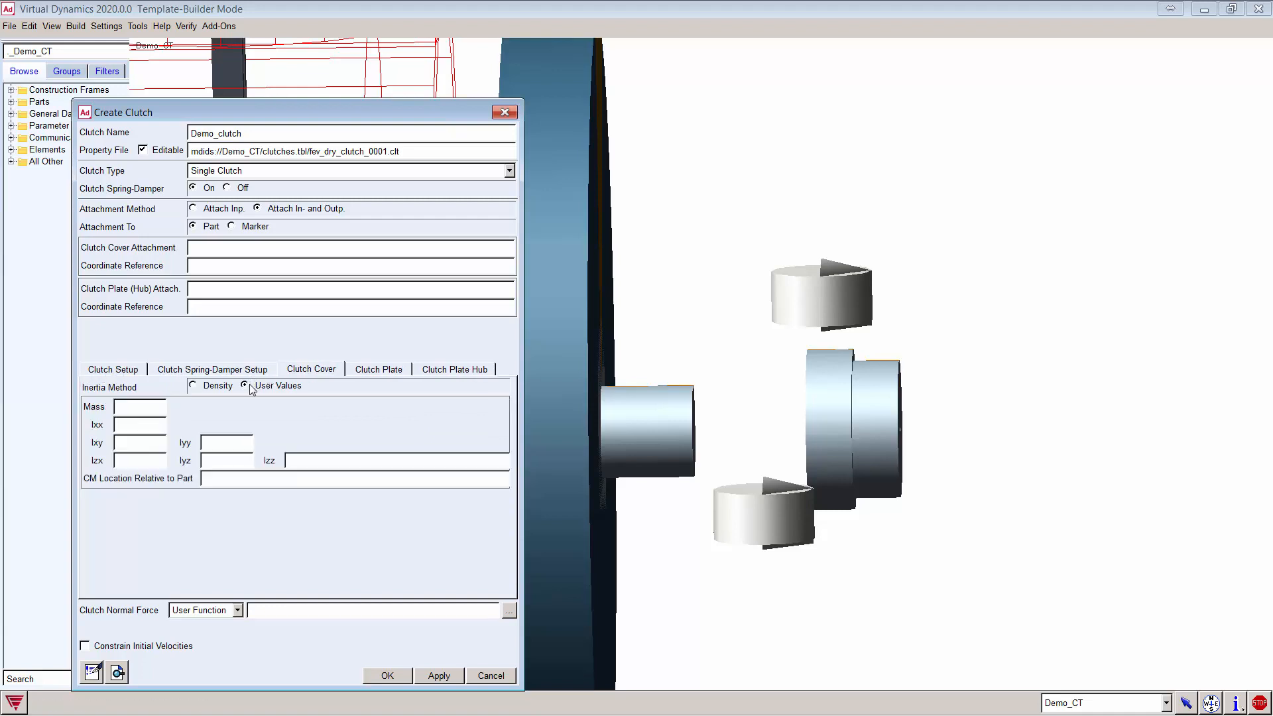
click(193, 385)
click(126, 369)
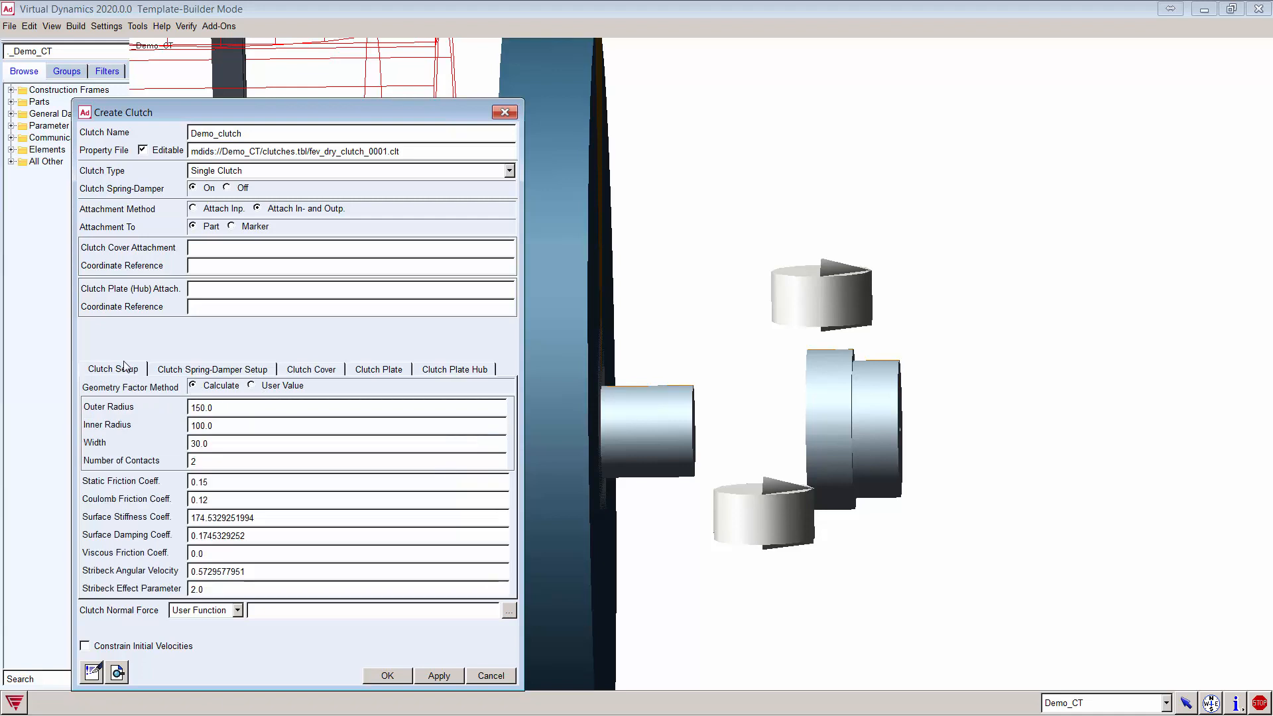
click(226, 188)
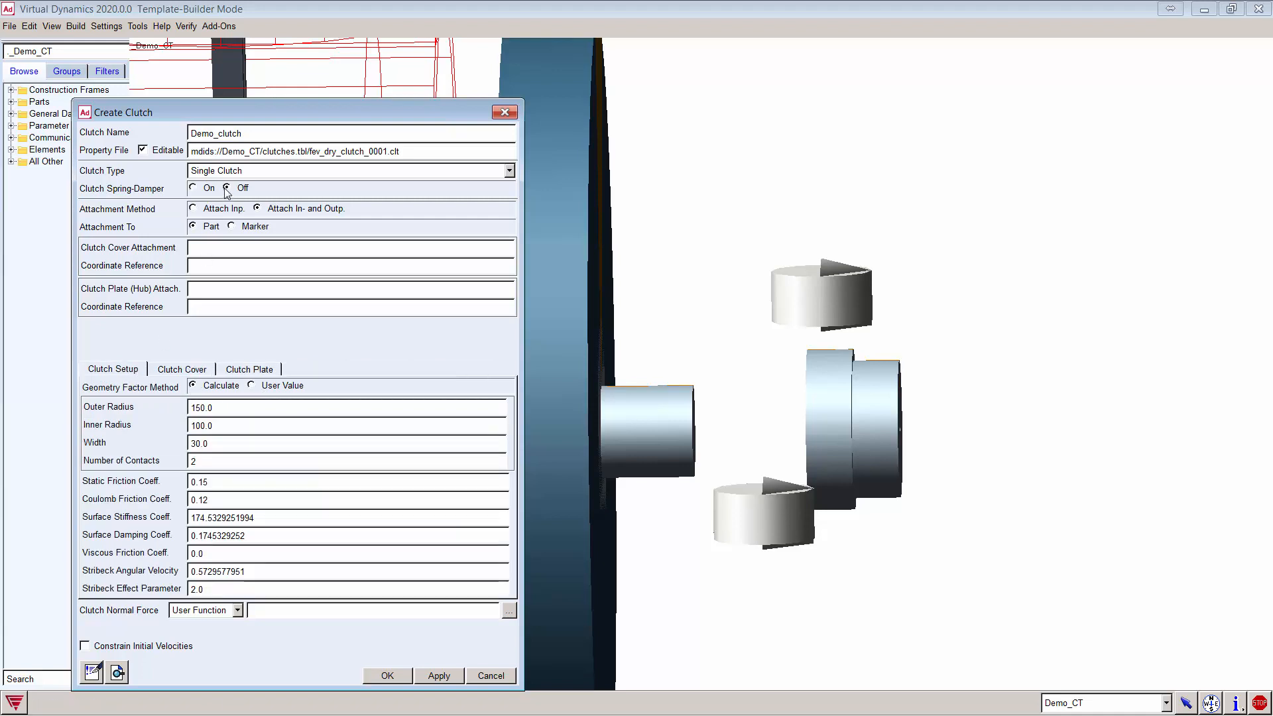
click(211, 248)
click(690, 10)
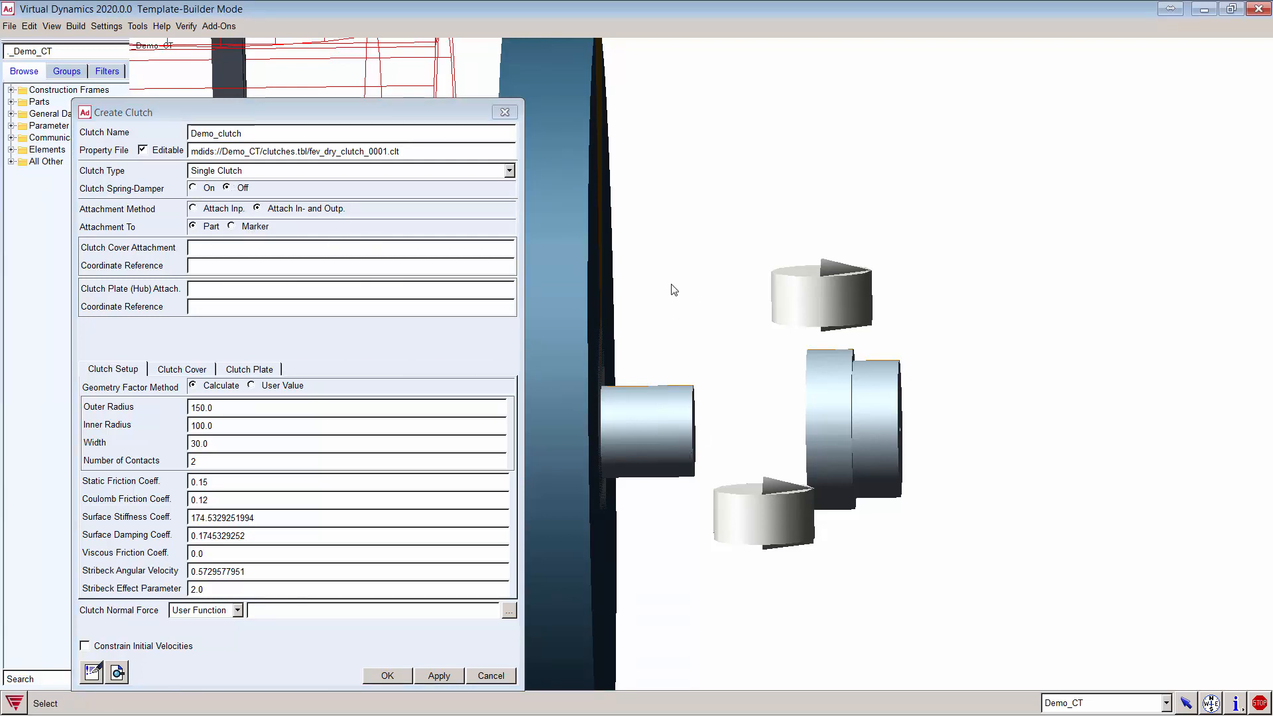
Step: Show markers and set the clutch cover attachment to ues_clutch_shaft.p
key(v)
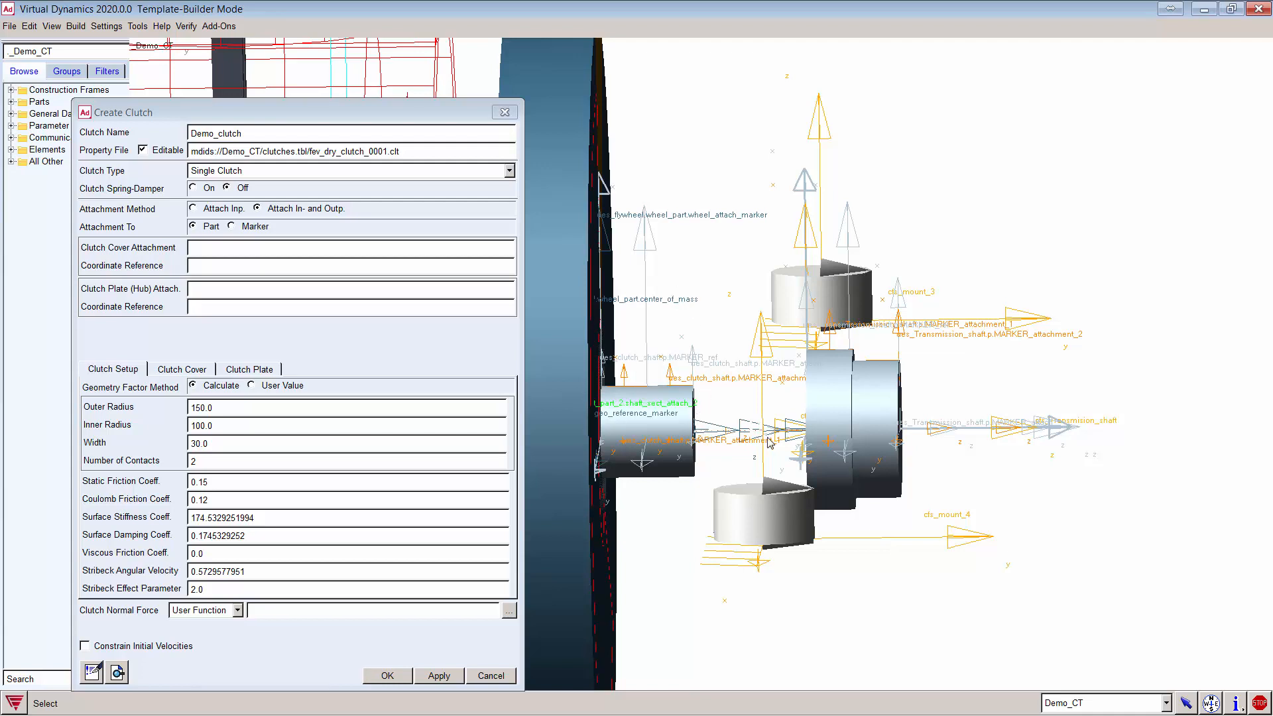
click(204, 251)
right_click(205, 249)
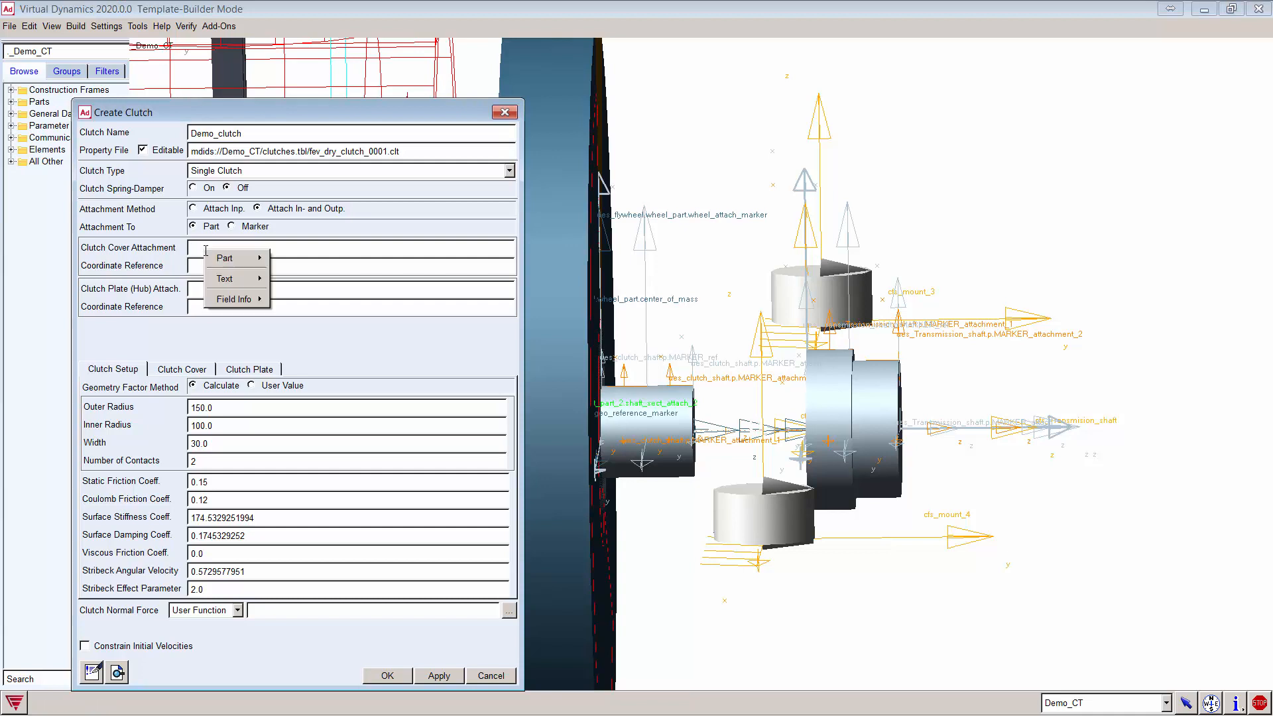
mouse_move(246, 258)
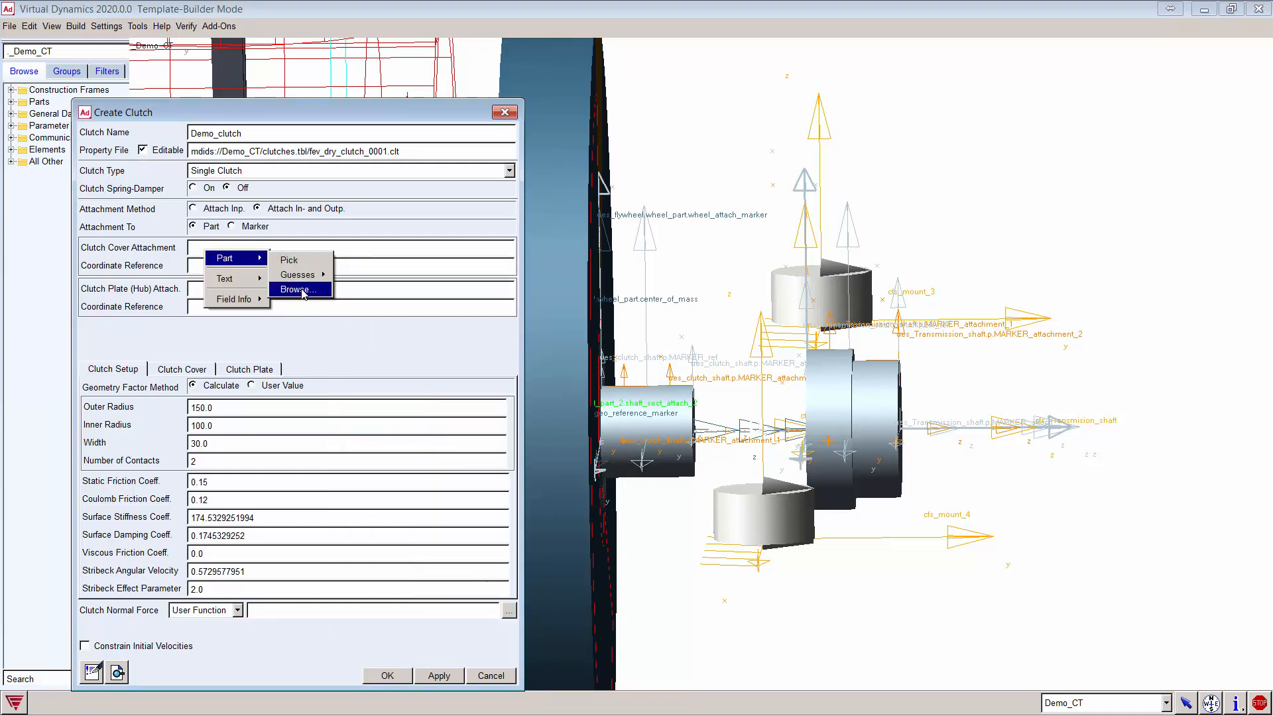
click(300, 290)
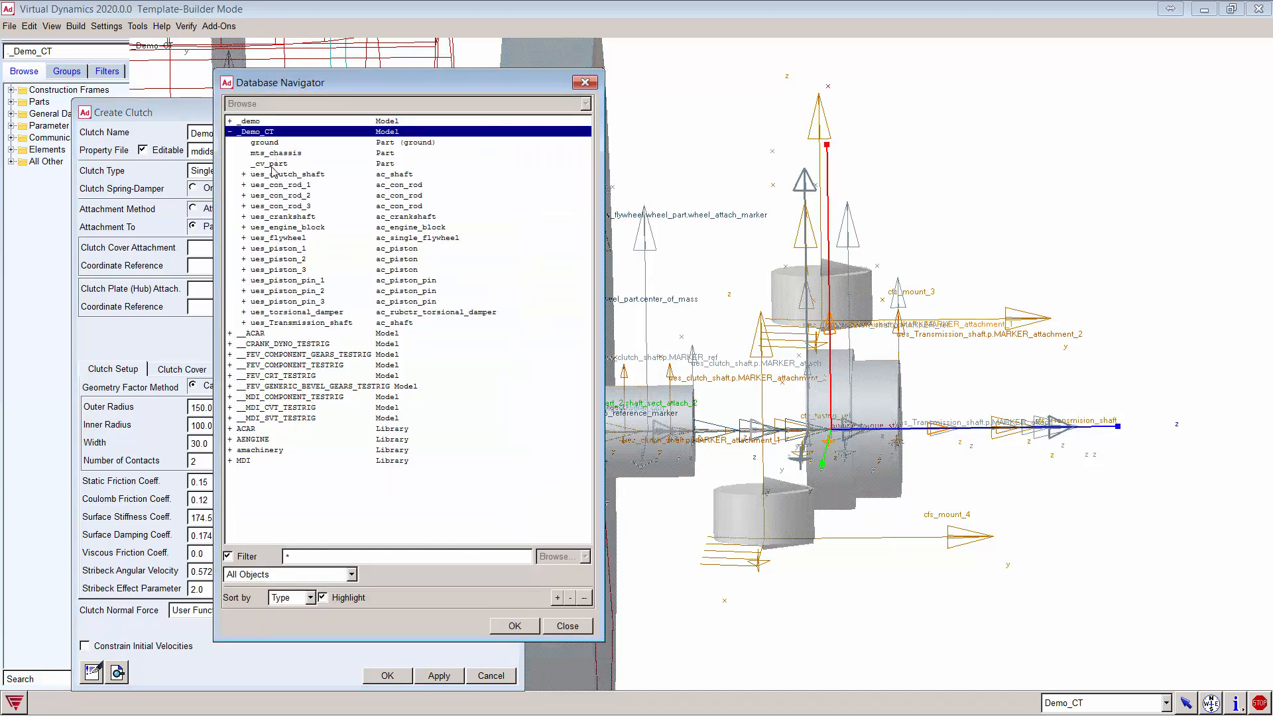
double_click(297, 175)
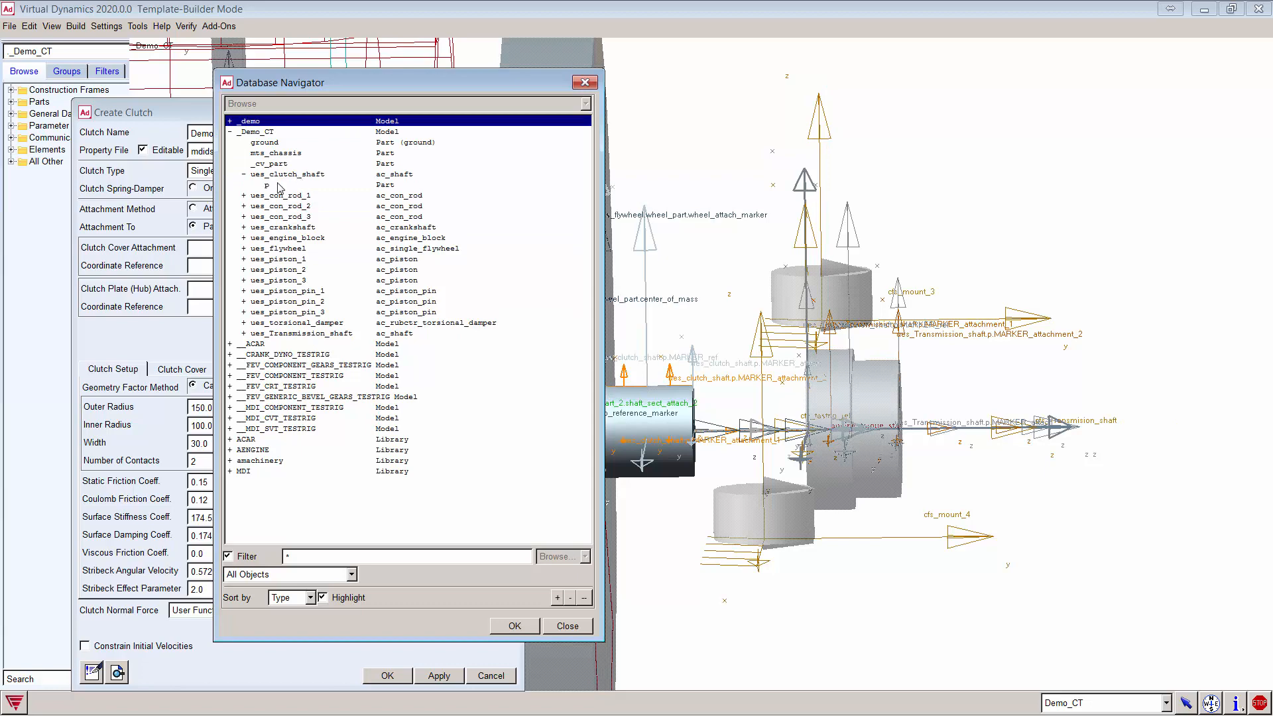
click(268, 185)
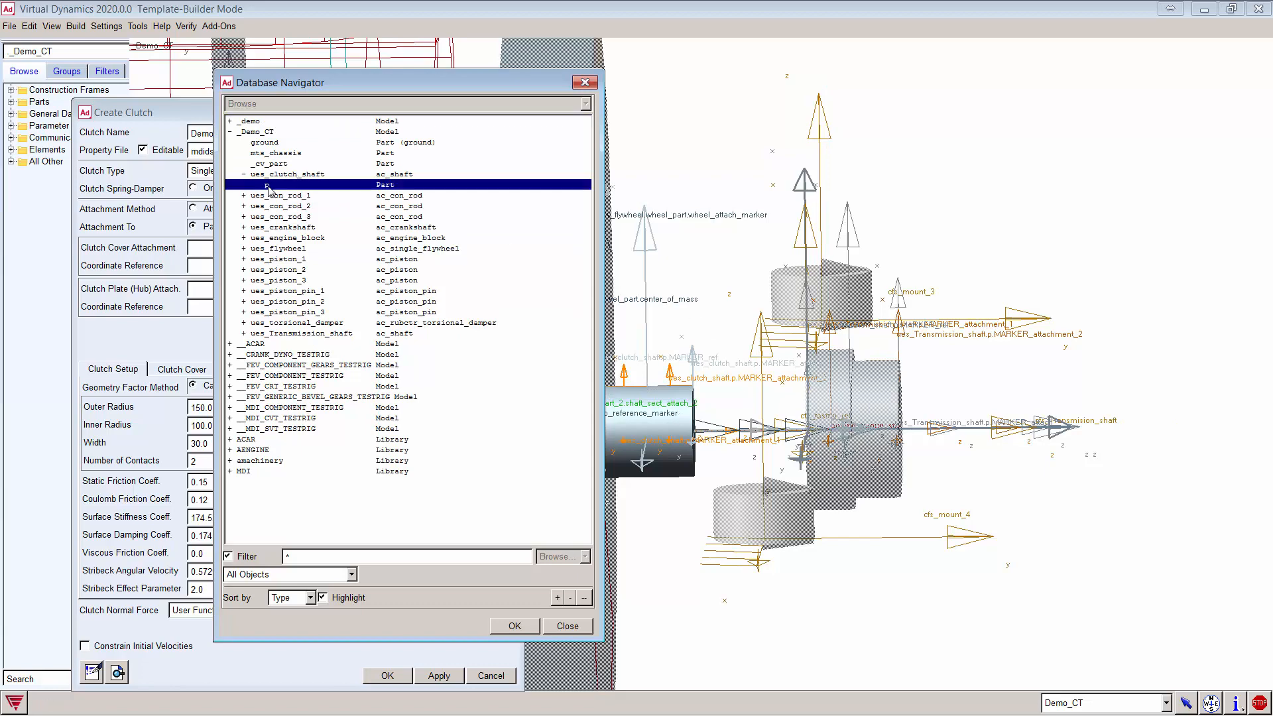
double_click(267, 186)
Step: Set the cover coordinate reference to ues_clutch_shaft.p/MARKER_attach
right_click(217, 264)
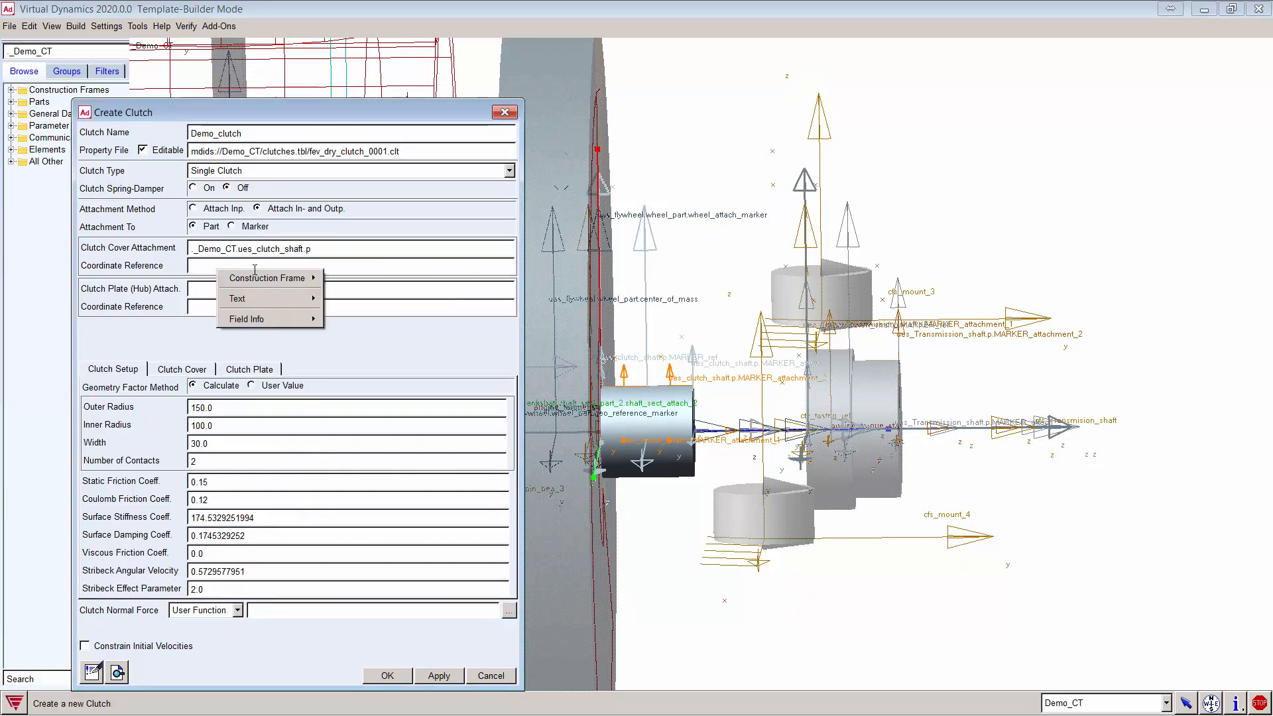
mouse_move(291, 278)
click(366, 310)
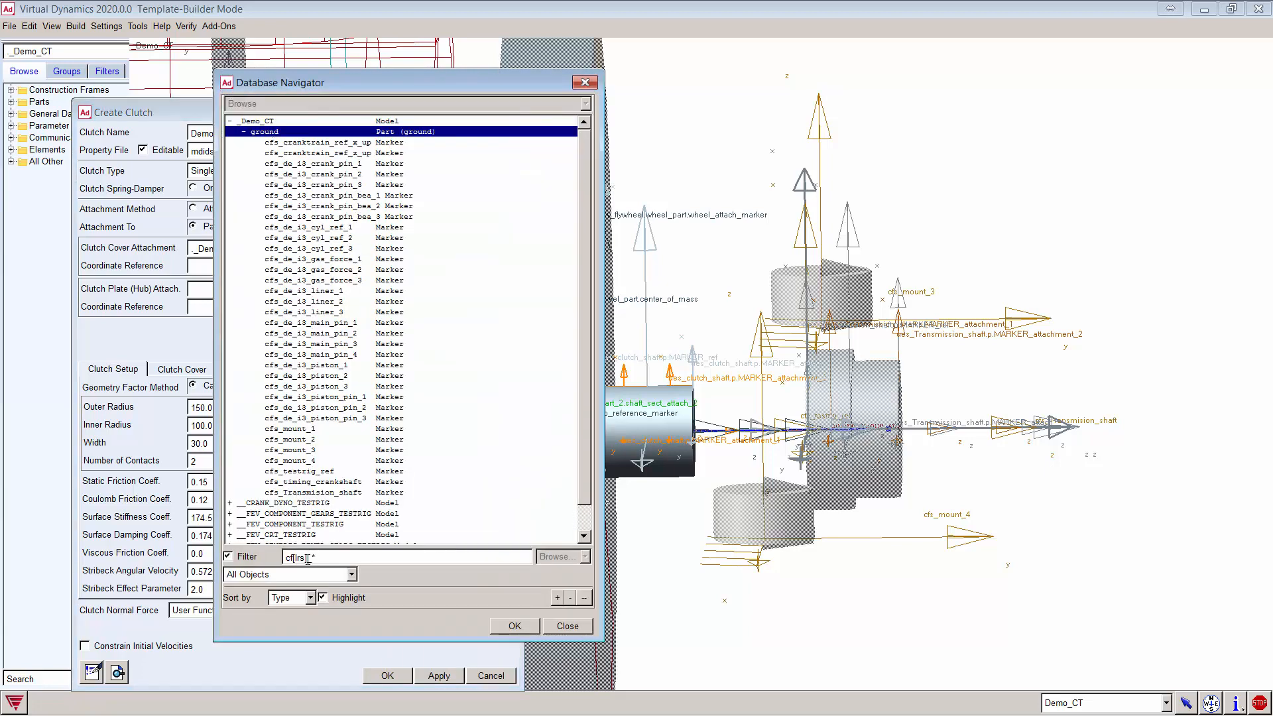
drag(308, 557, 254, 550)
key(BackSpace)
key(Delete)
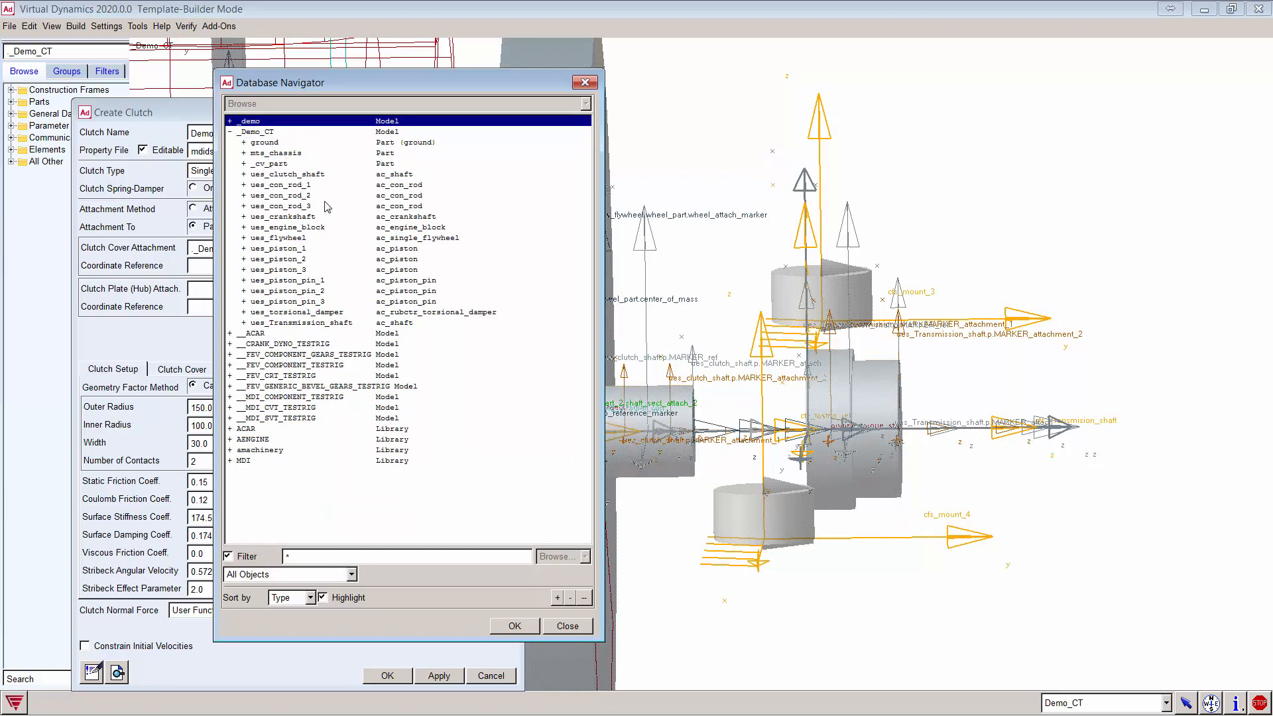
double_click(305, 175)
double_click(267, 186)
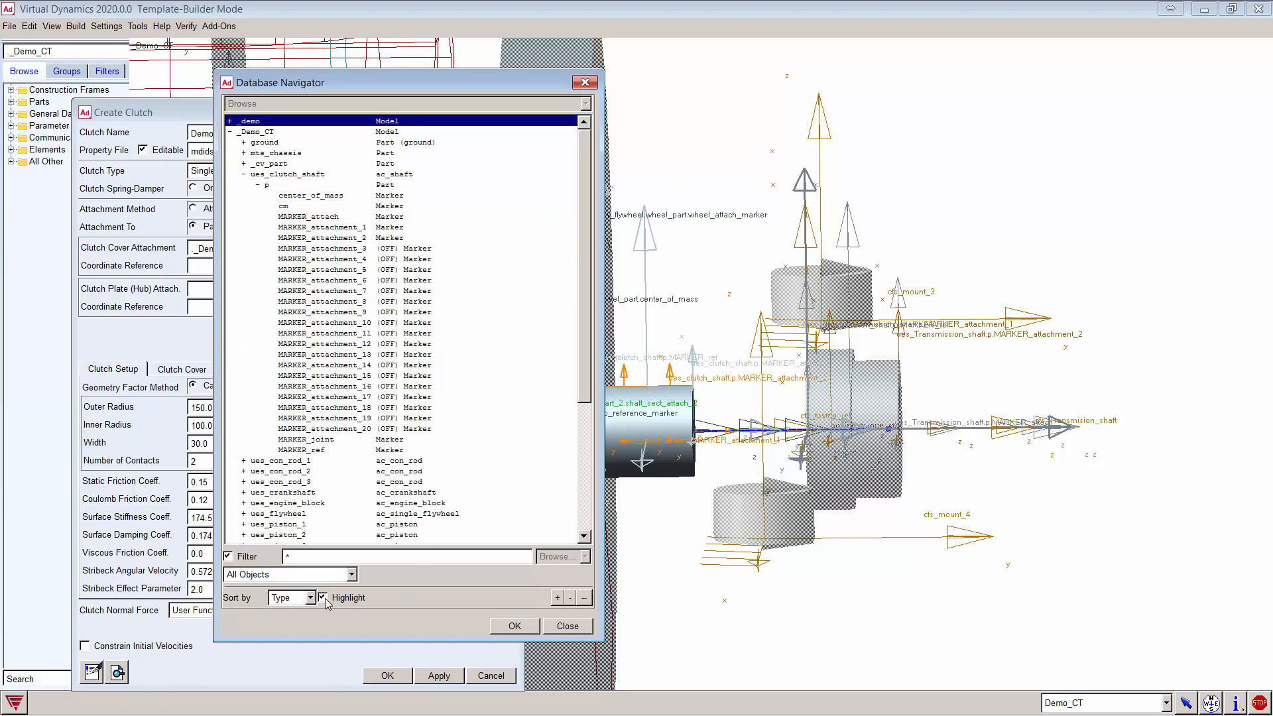
click(317, 217)
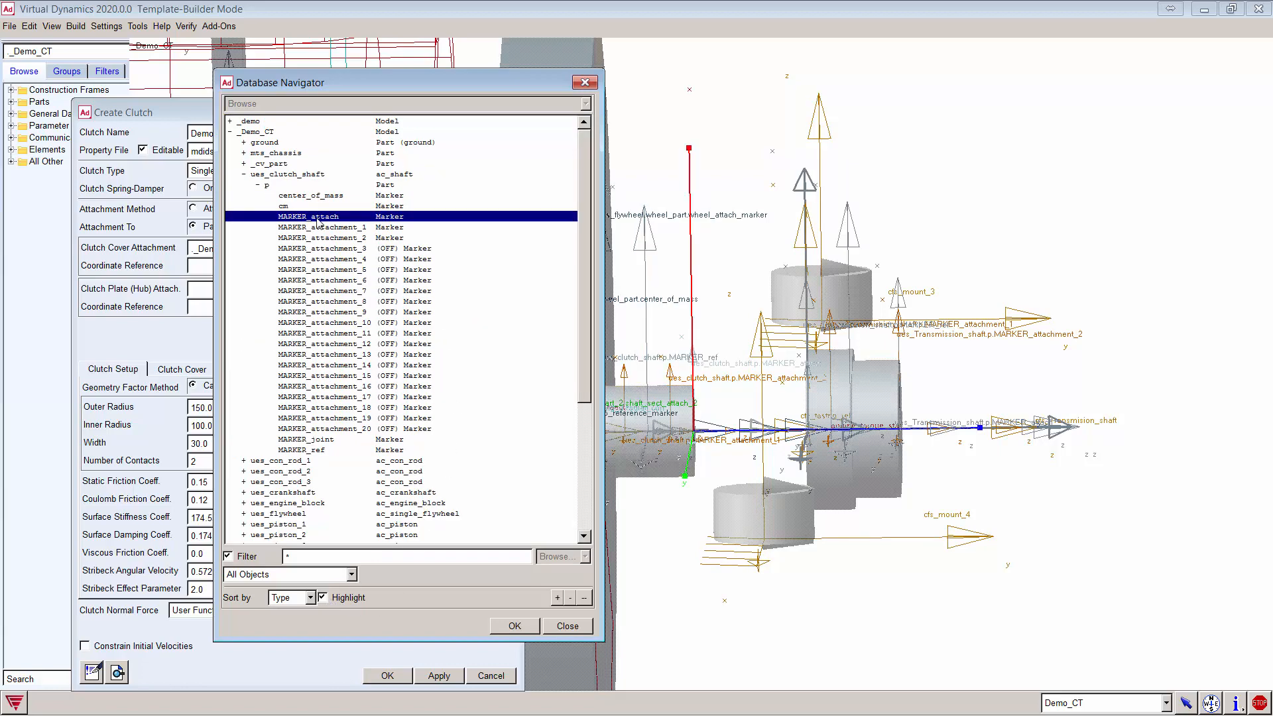
click(323, 228)
click(325, 238)
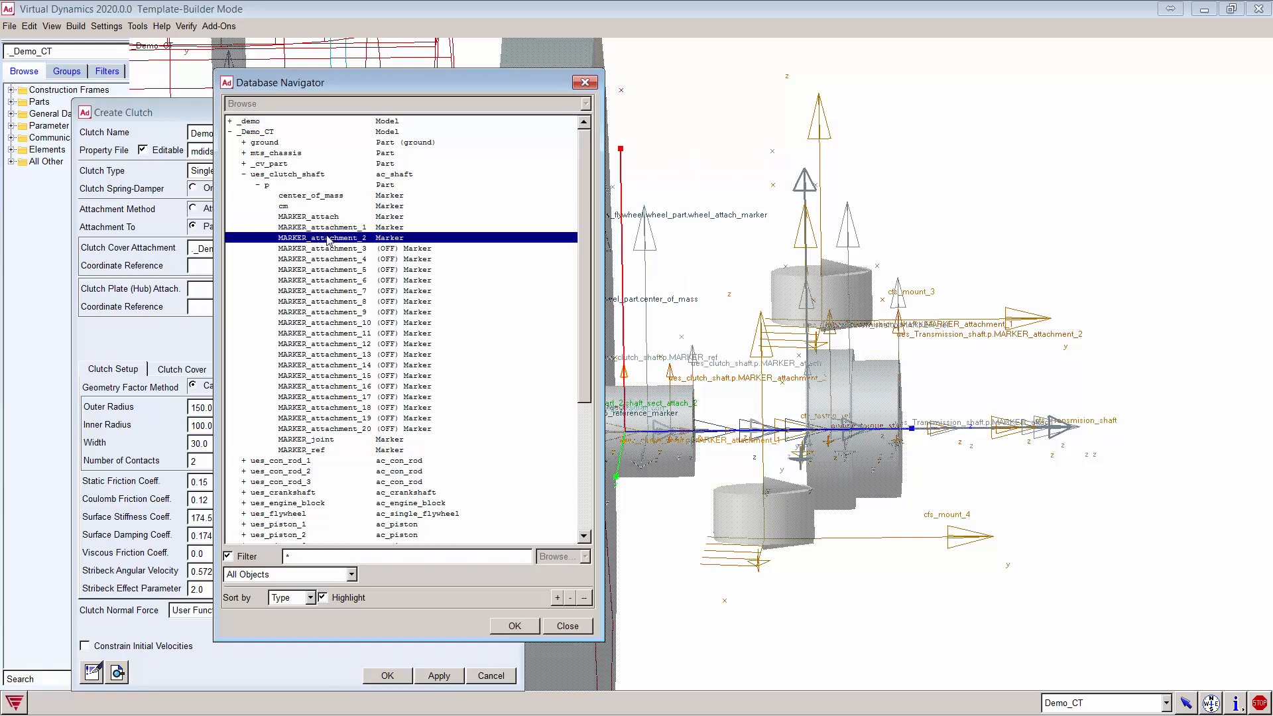
click(321, 217)
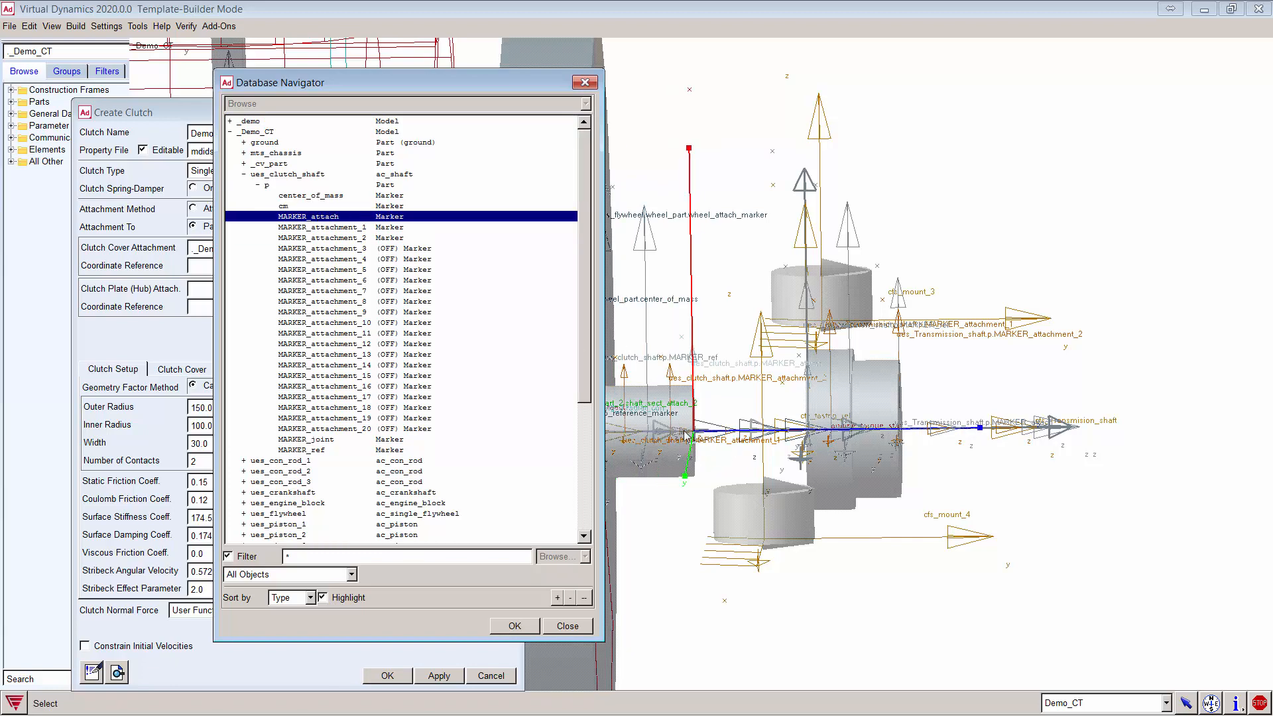
double_click(328, 218)
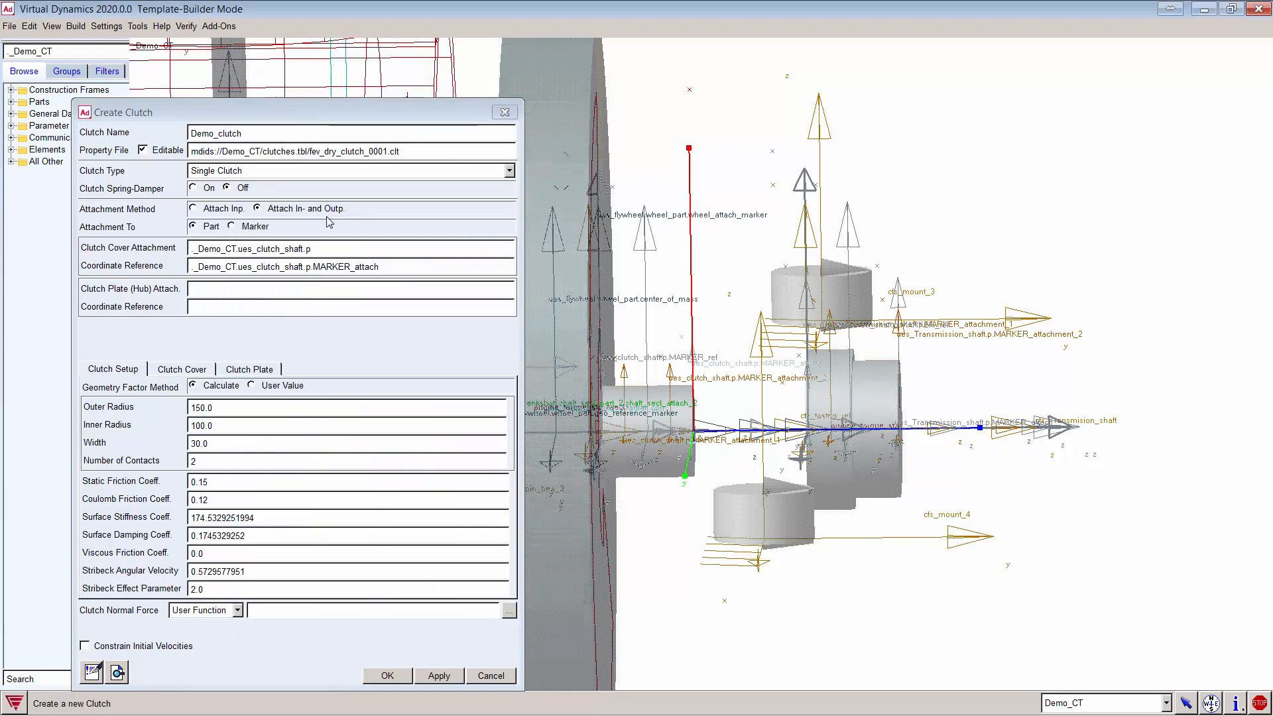
Step: Set the clutch plate hub attachment to ues_Transmission_shaft
click(219, 287)
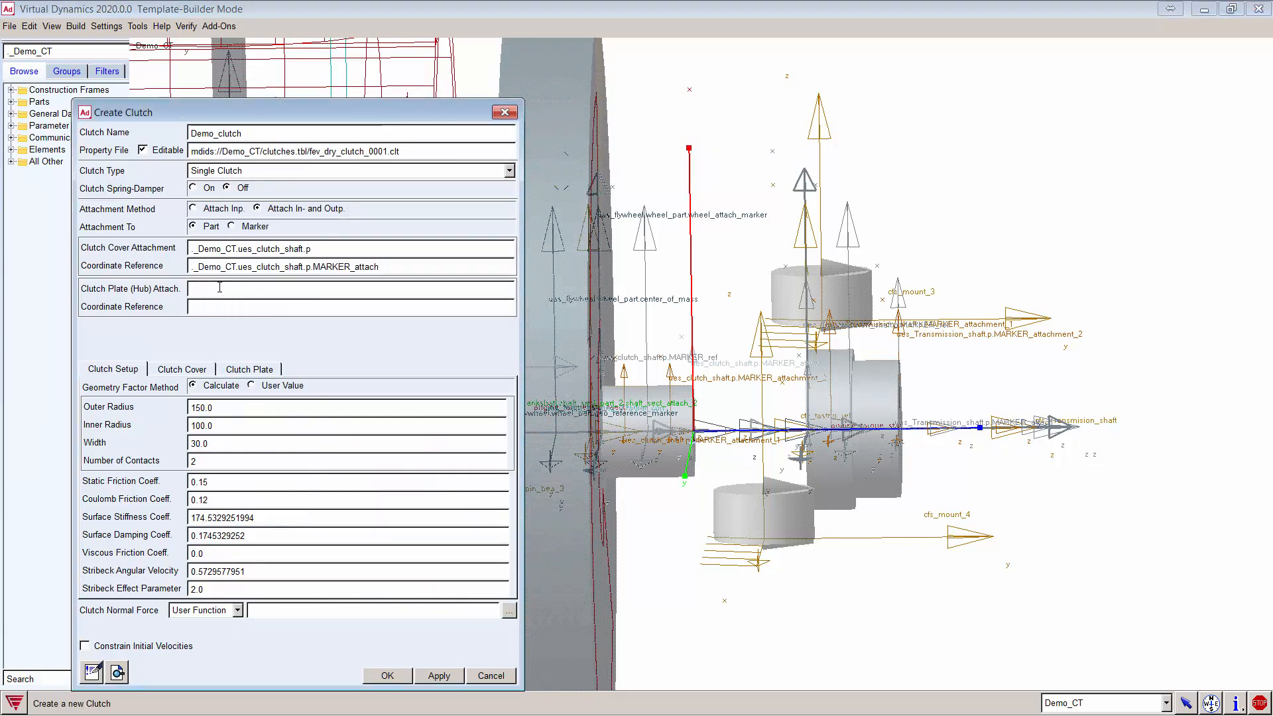
right_click(219, 287)
mouse_move(249, 296)
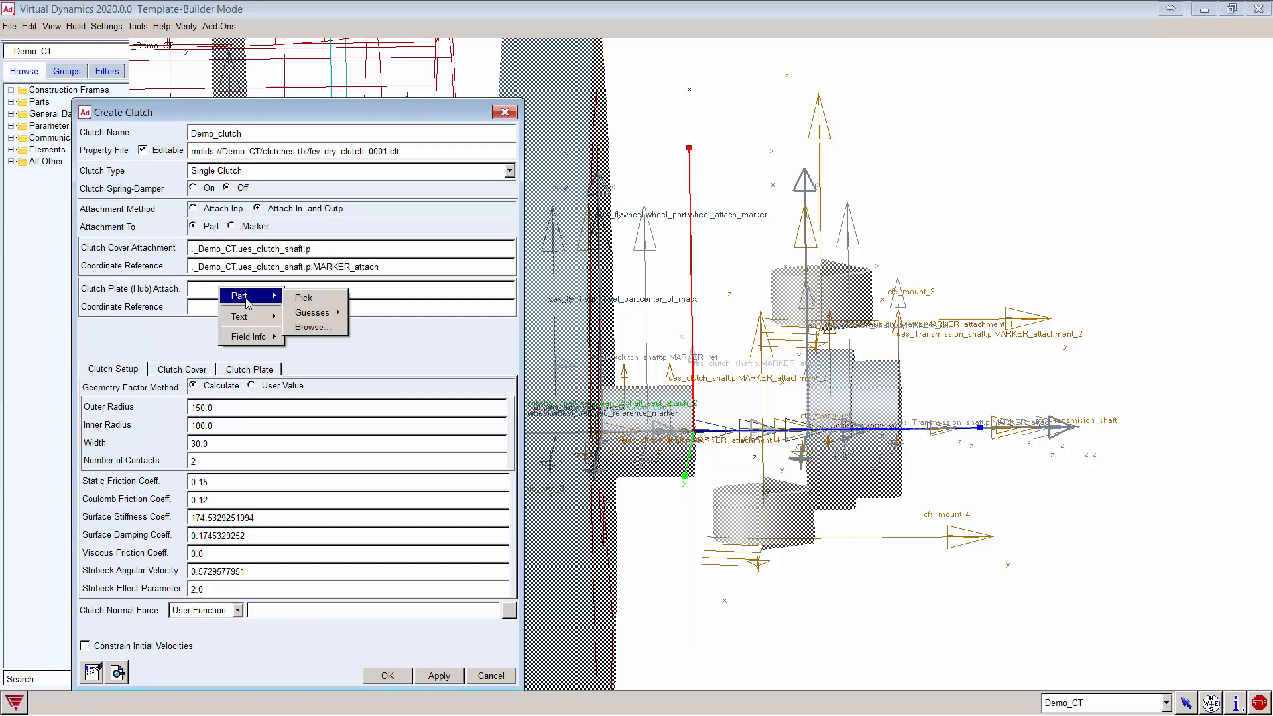
click(327, 328)
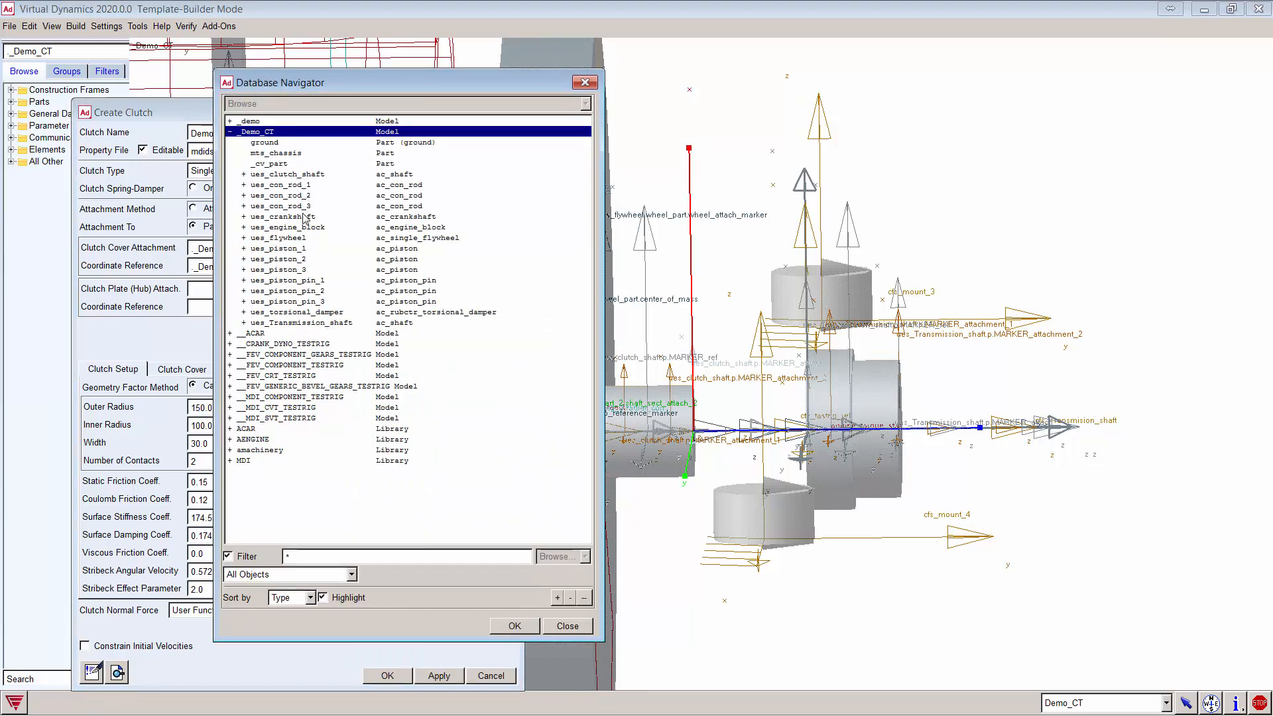
double_click(298, 323)
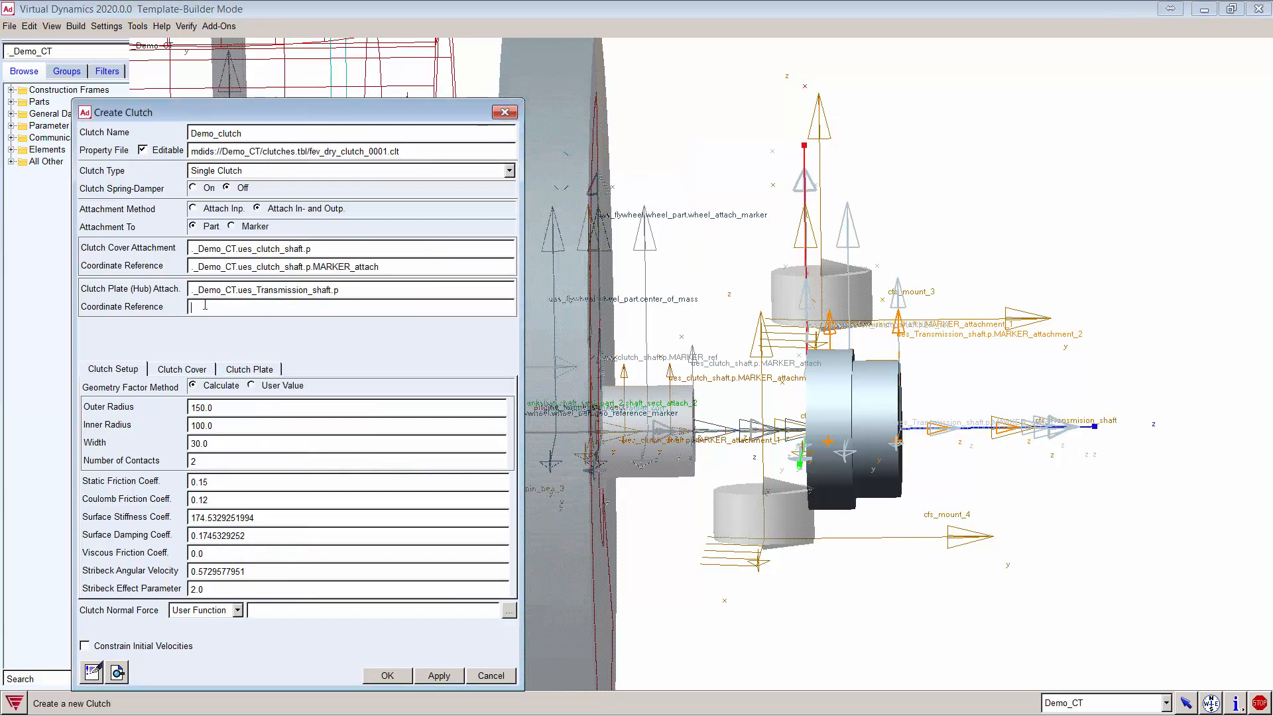
Step: Set the hub coordinate reference to ues_Transmission_shaft.p/MARKER_attachment_1
right_click(215, 308)
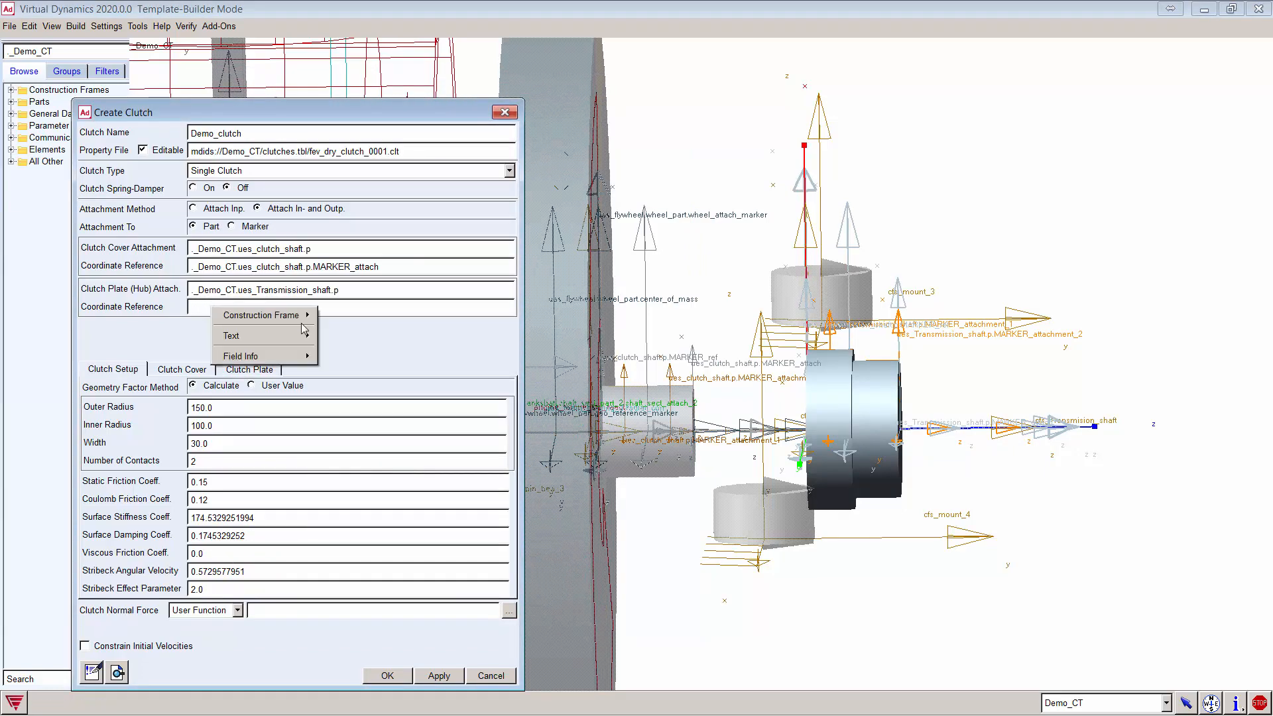
mouse_move(298, 317)
click(355, 358)
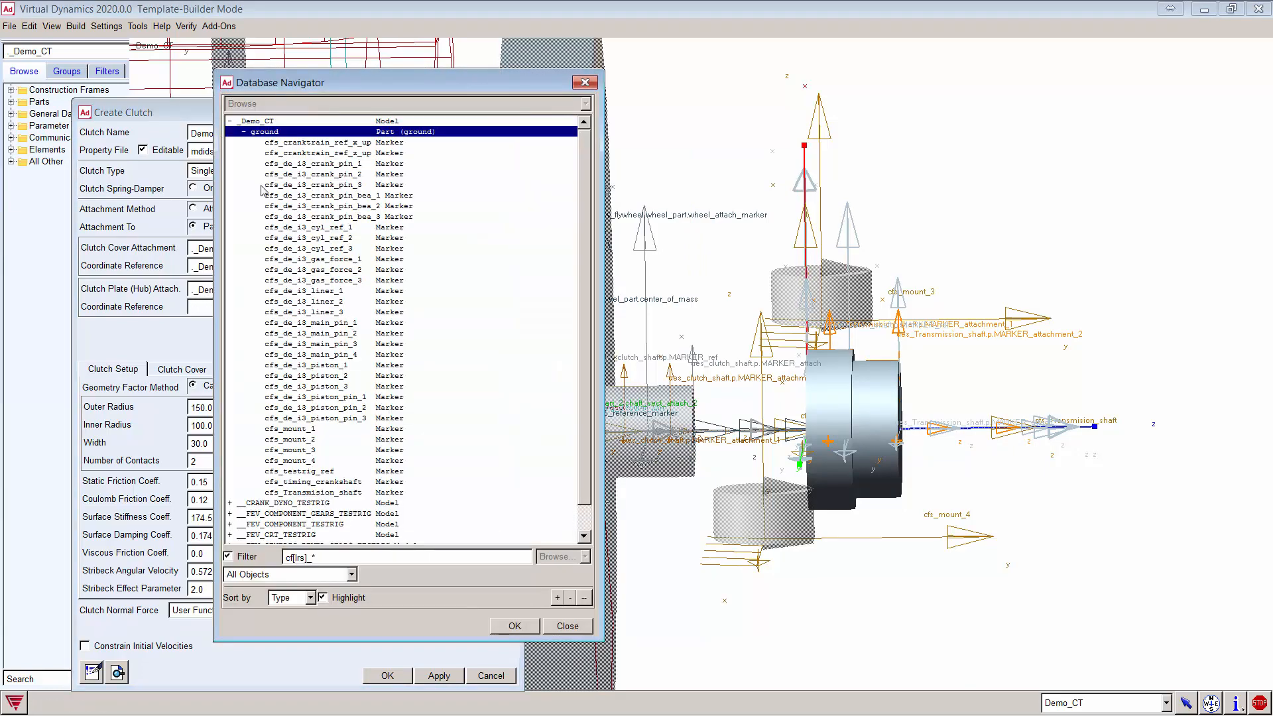
click(247, 132)
drag(312, 558, 274, 552)
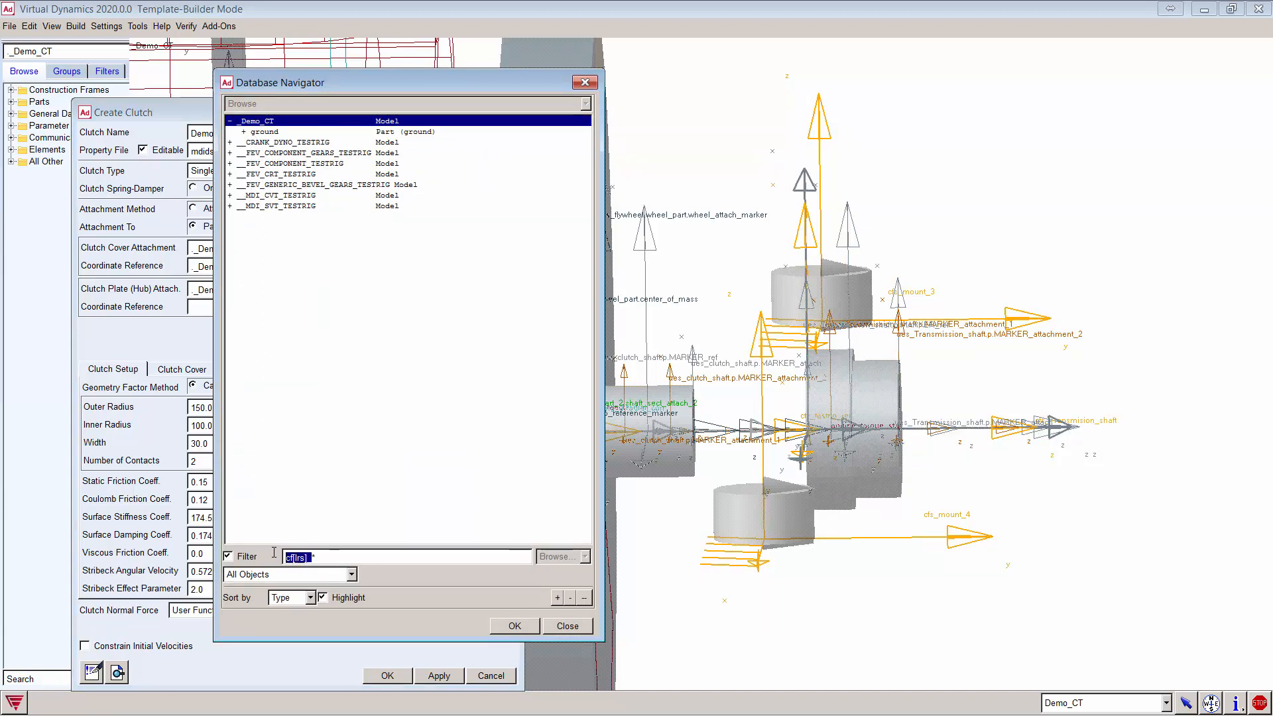
key(BackSpace)
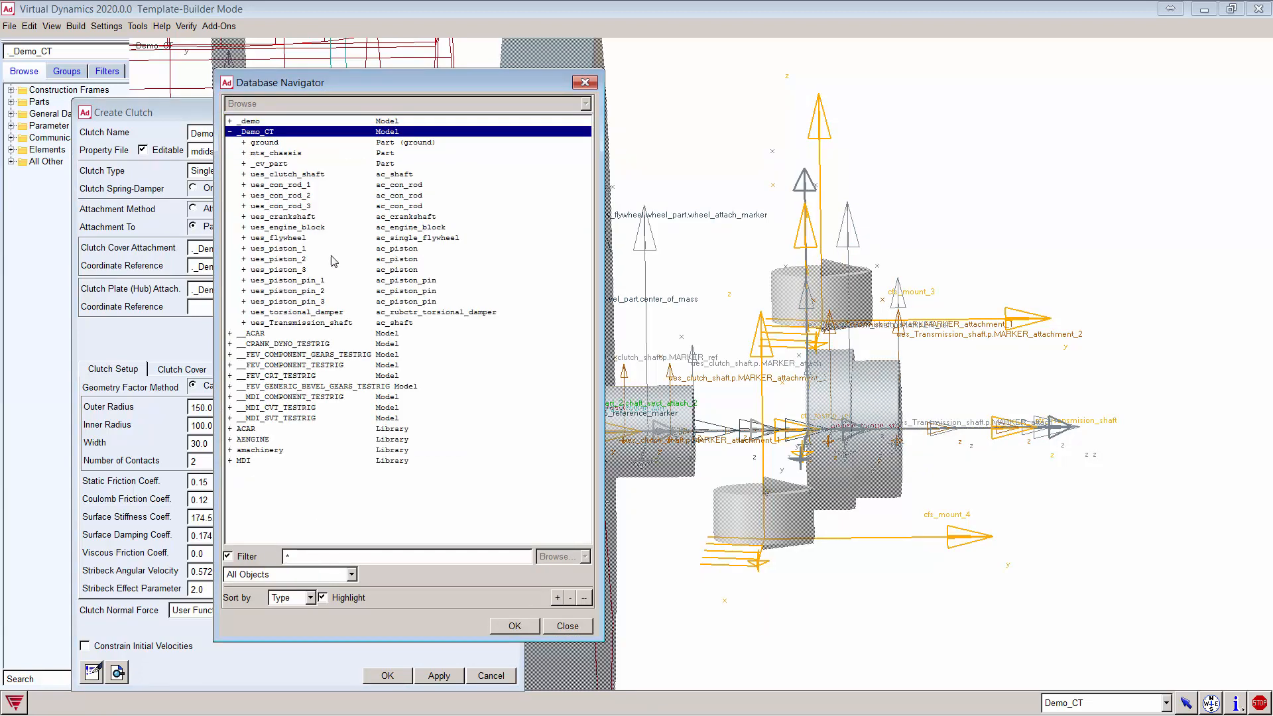
double_click(309, 324)
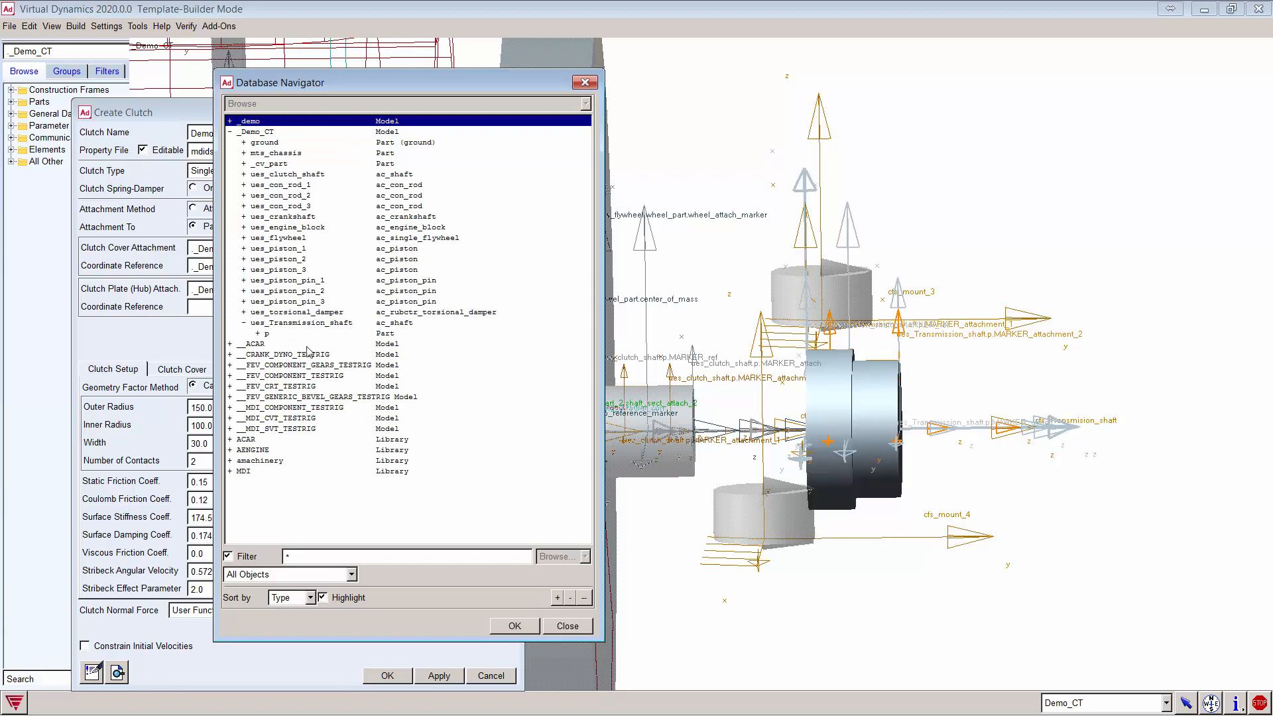
click(268, 334)
double_click(268, 334)
double_click(364, 375)
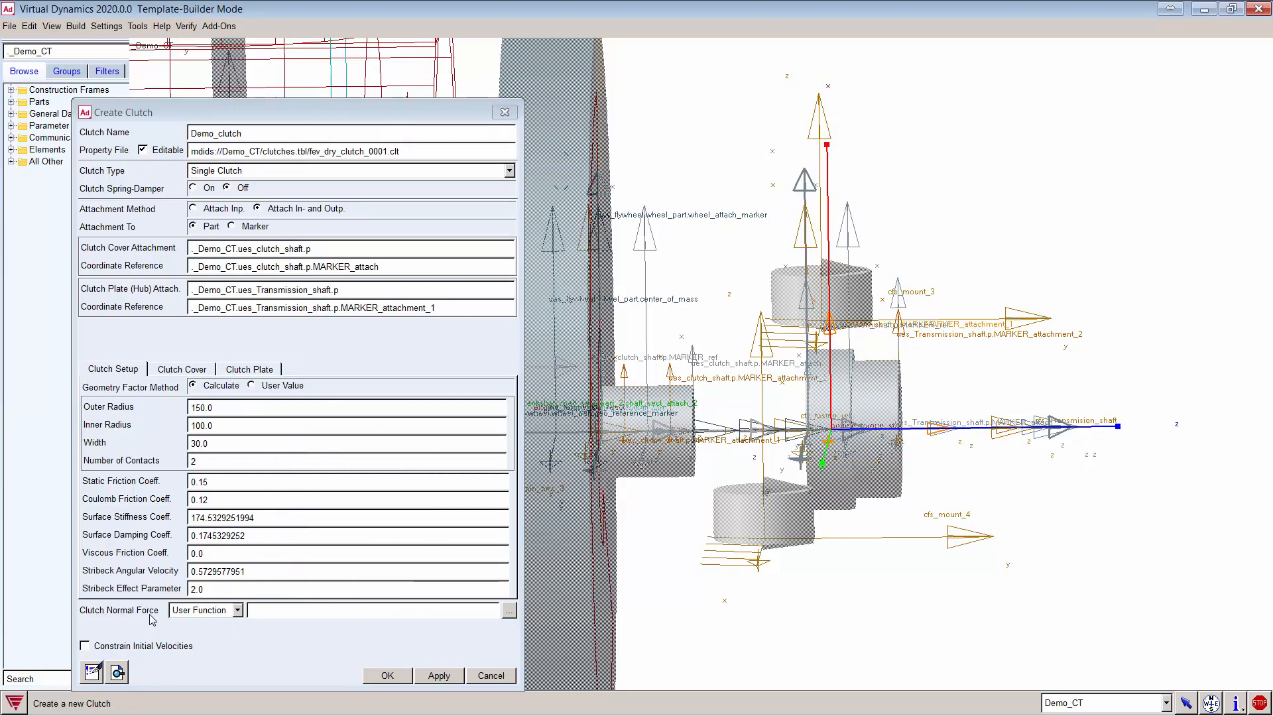
Step: Create the clutch with User Function normal force 10000, overwriting its file without backup
click(237, 610)
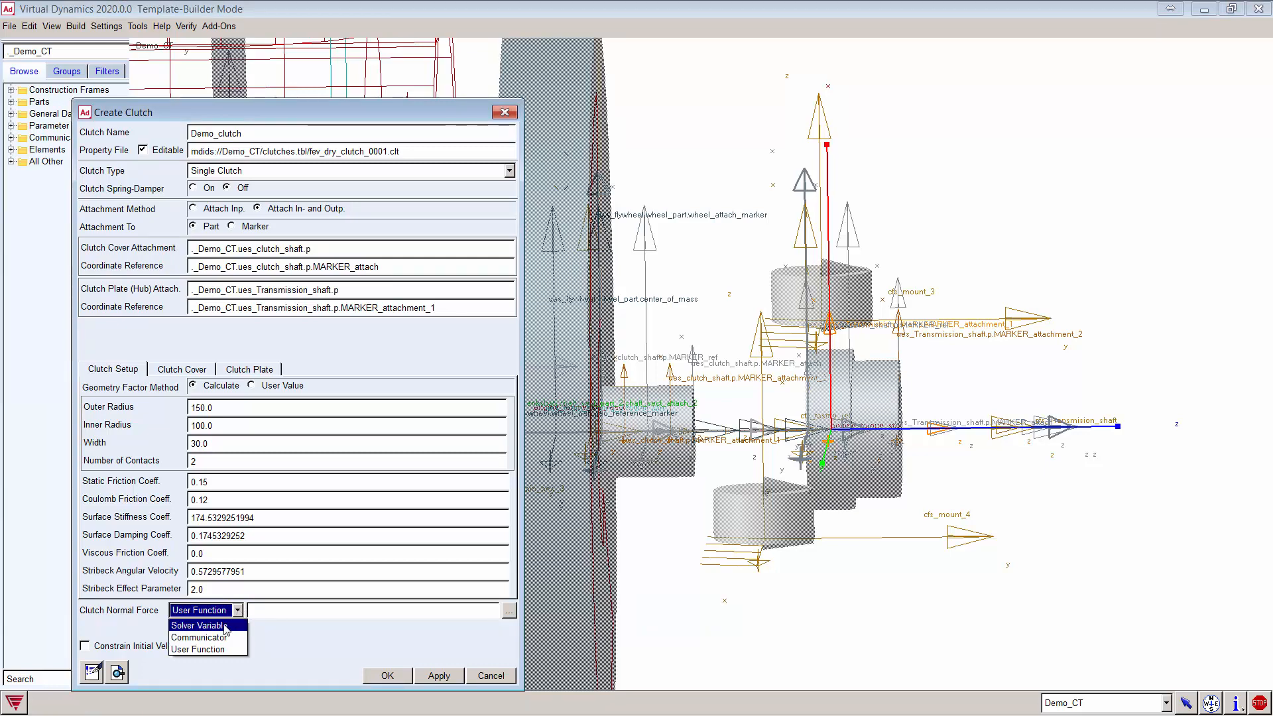
click(283, 609)
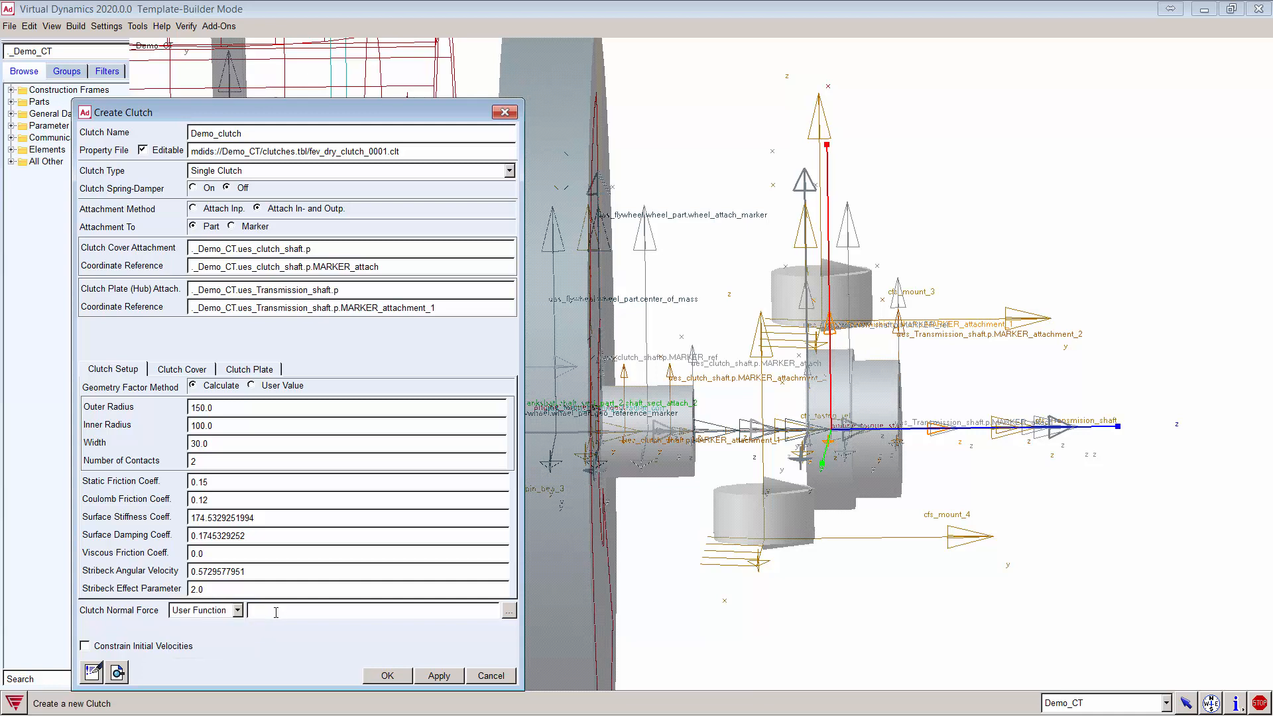
text(10000)
click(384, 674)
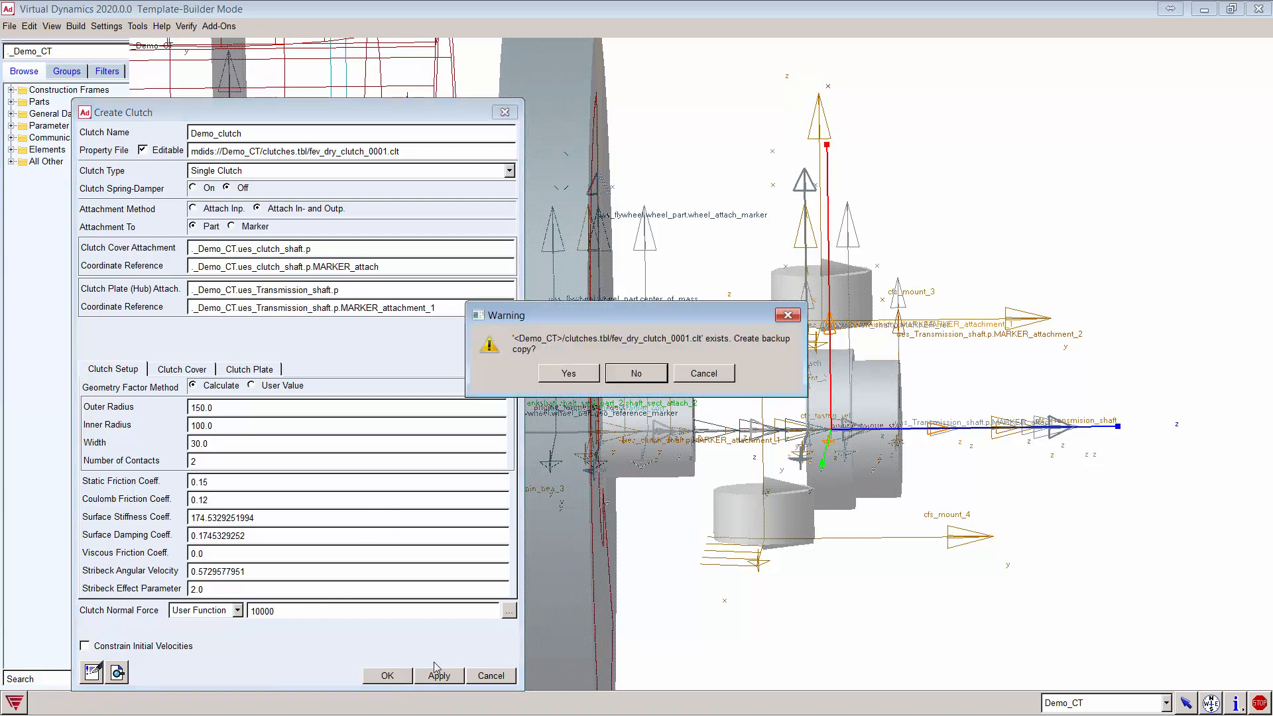
click(635, 373)
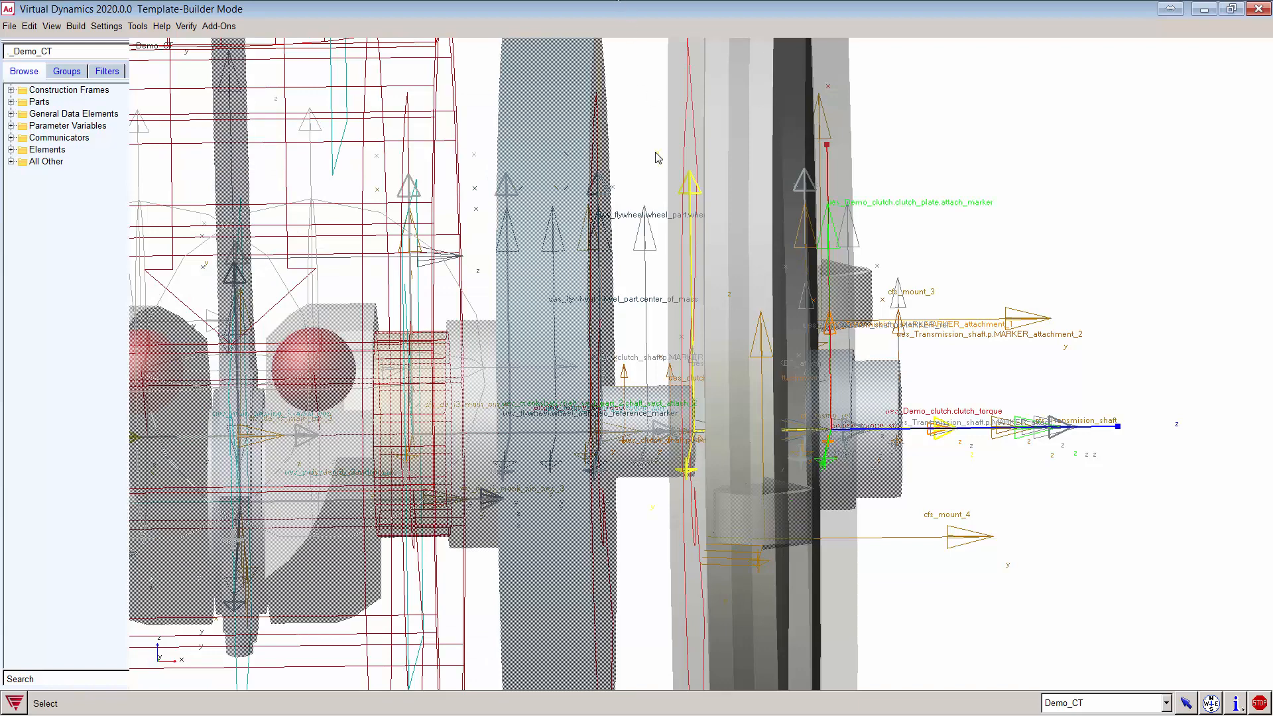
Step: Fit the whole engine, hide markers, rotate to an oblique view, and bring up the clutch help
key(f)
key(v)
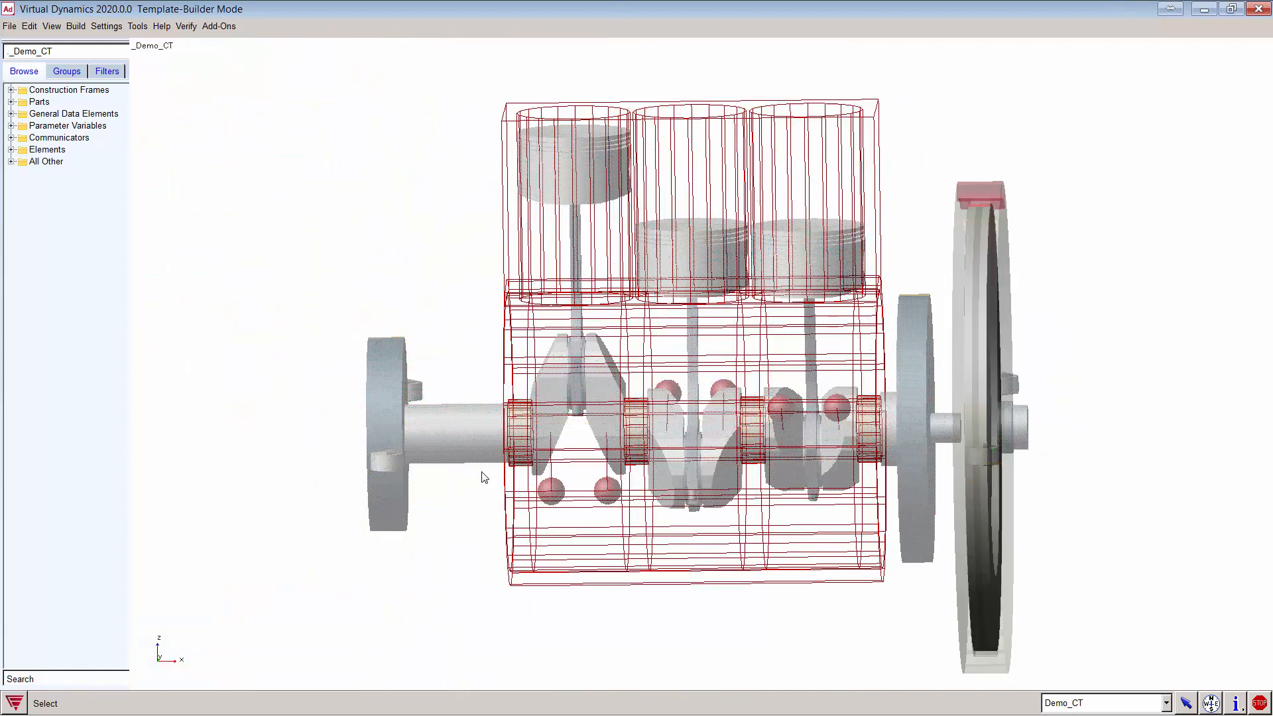
key(r)
mouse_move(751, 621)
mouse_down()
mouse_move(658, 619)
mouse_move(670, 630)
mouse_move(890, 617)
mouse_move(762, 614)
mouse_up()
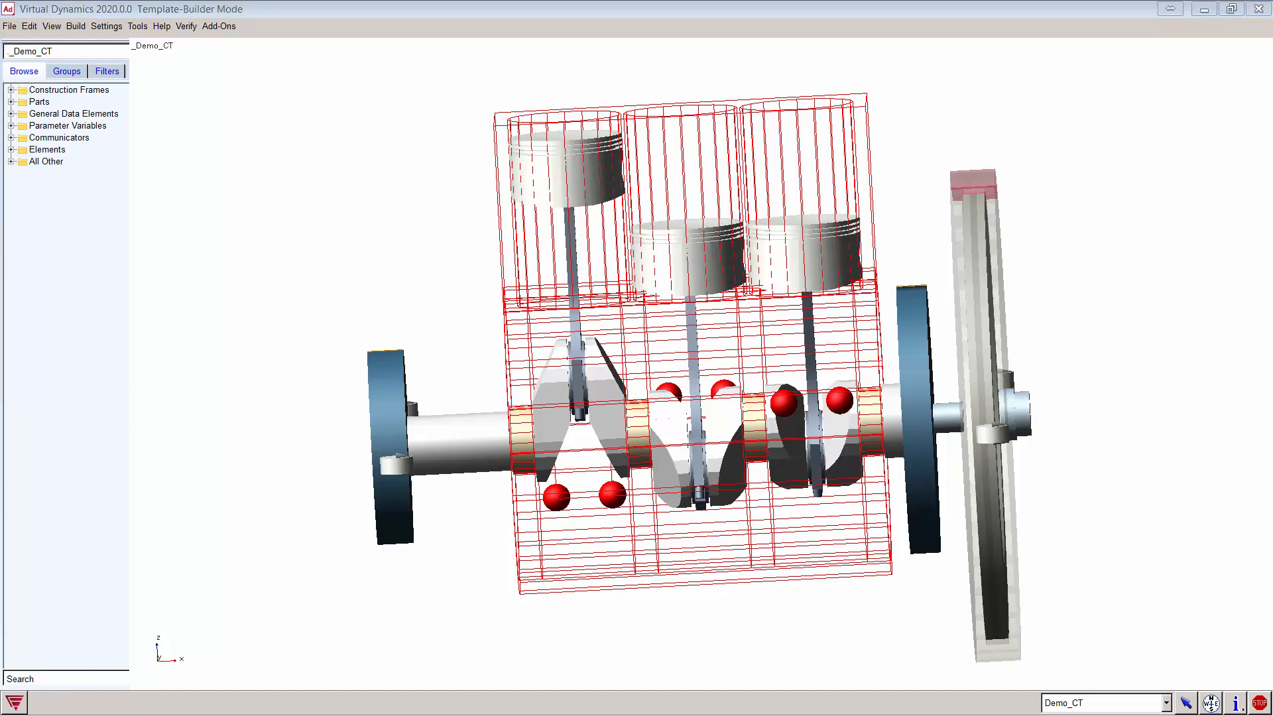
drag(0, 434, 523, 1)
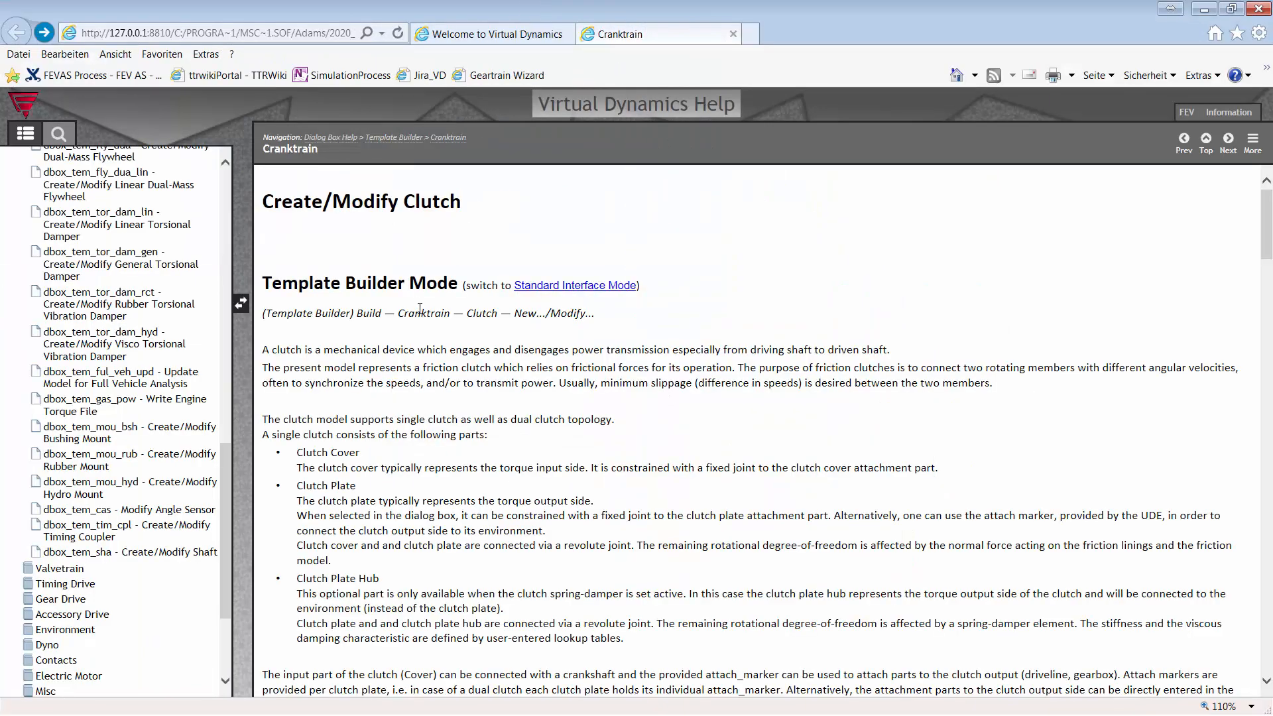
scroll(448, 346, down, 10)
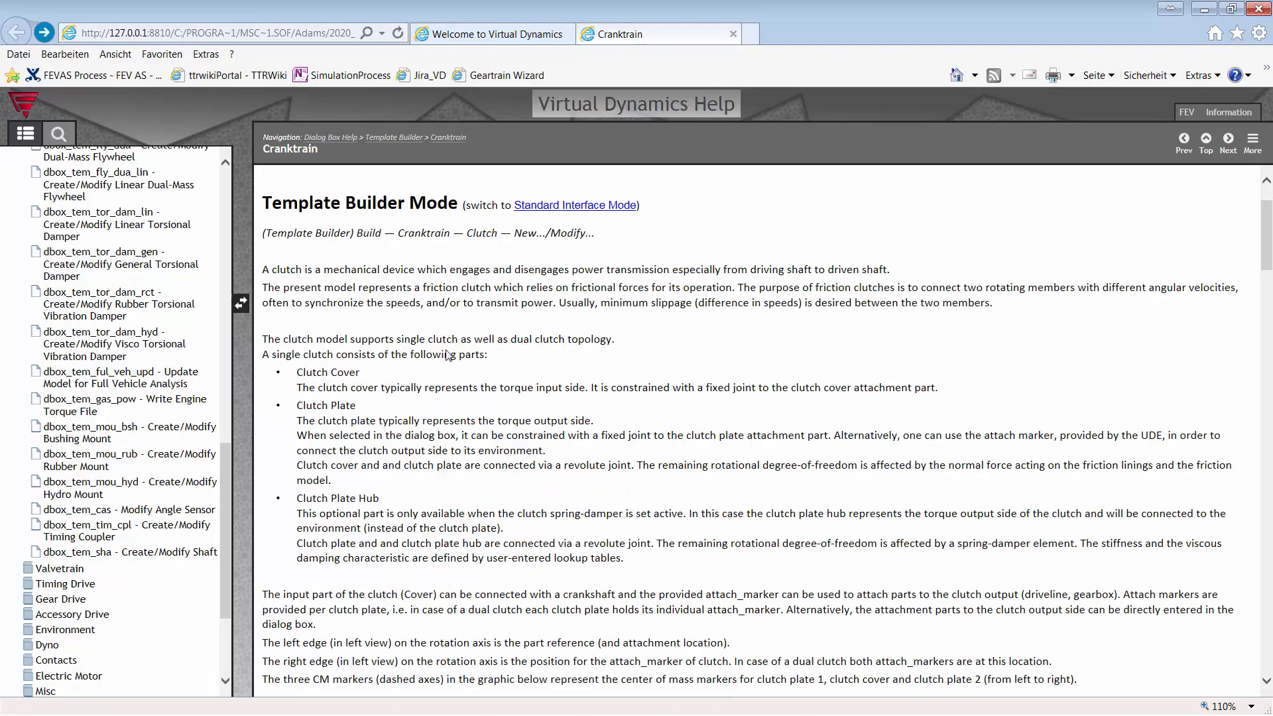
scroll(640, 344, up, 1)
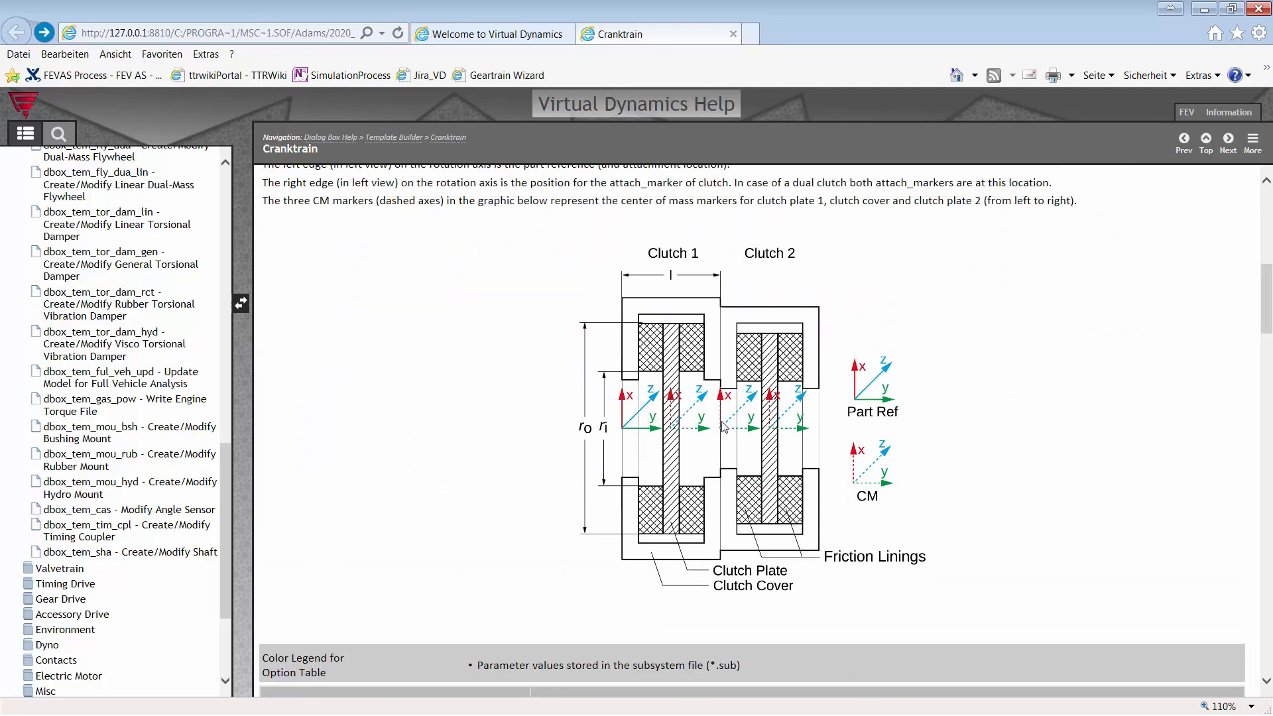
scroll(819, 472, down, 3)
scroll(820, 472, down, 10)
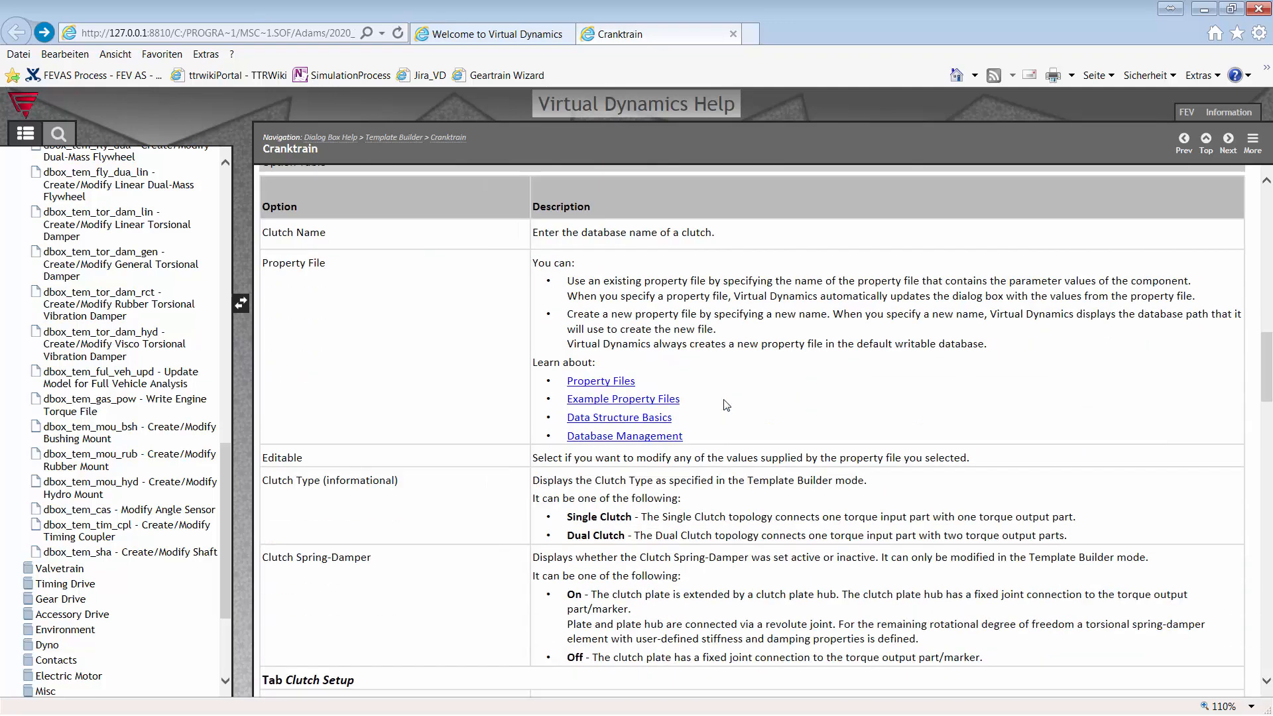
scroll(724, 448, down, 15)
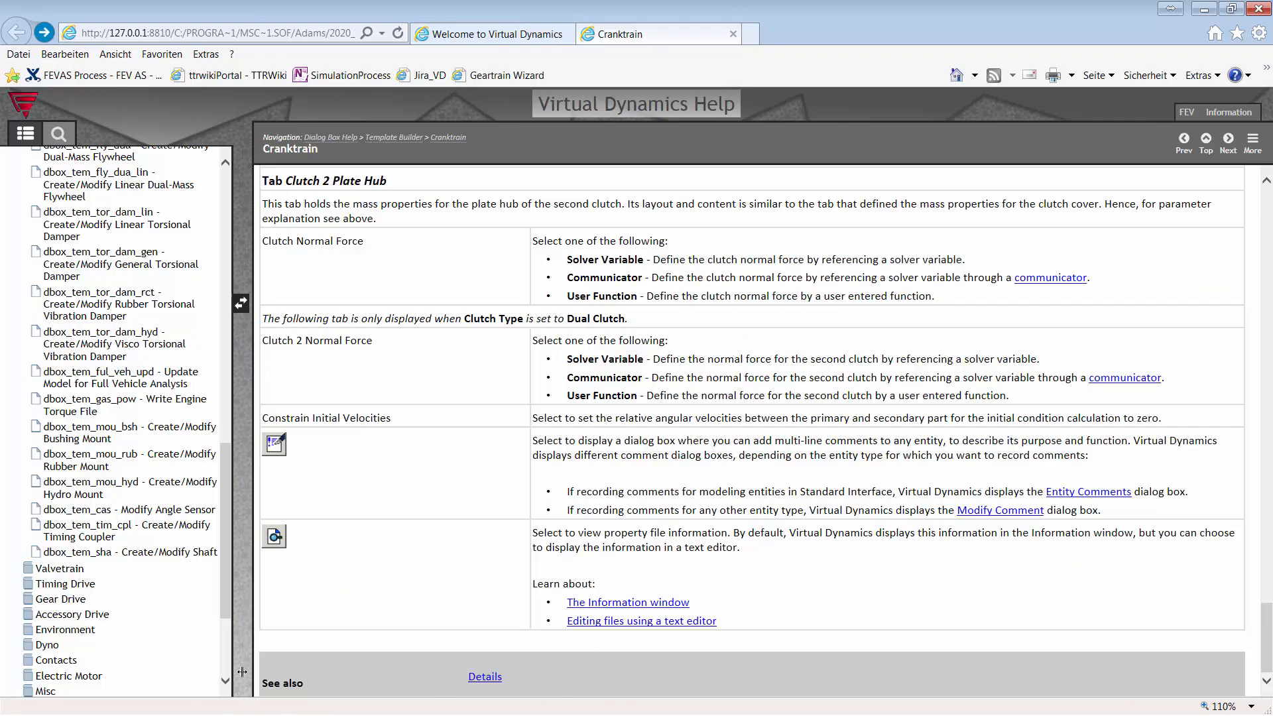
Step: Read the detailed Clutch help on the LuGre friction model and results, then minimize it
click(490, 678)
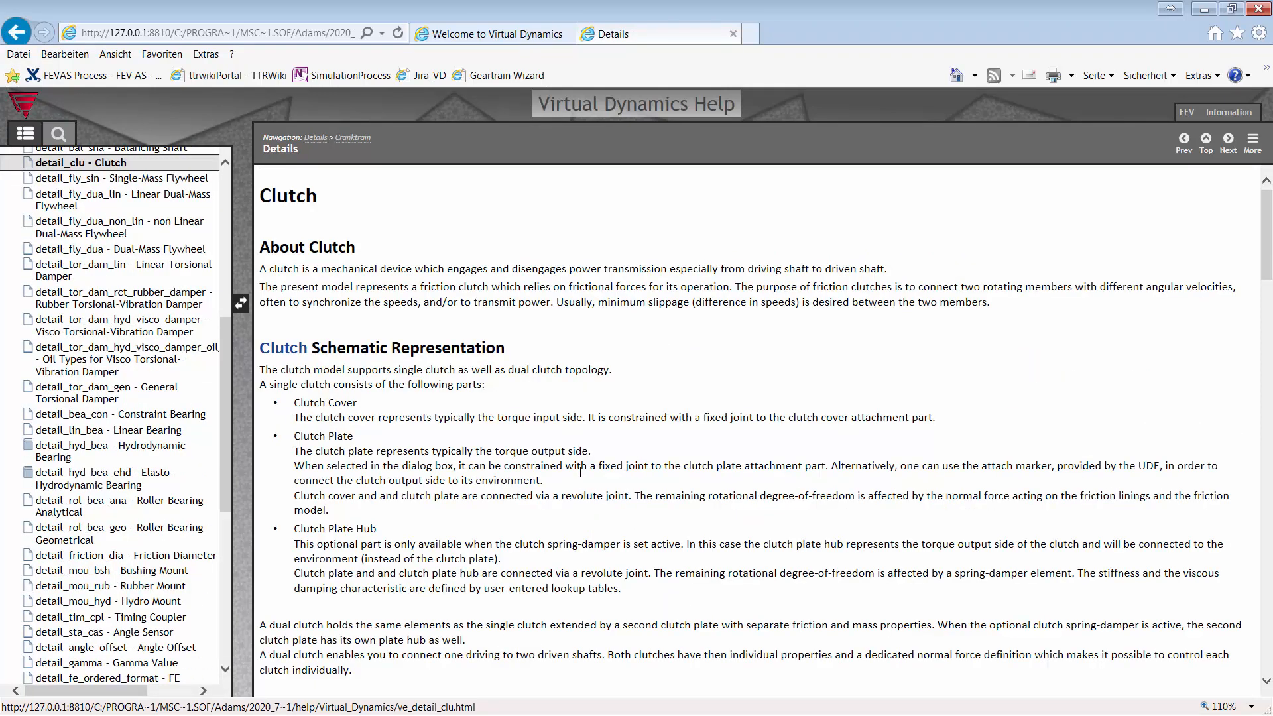
scroll(442, 421, down, 2)
scroll(448, 419, down, 5)
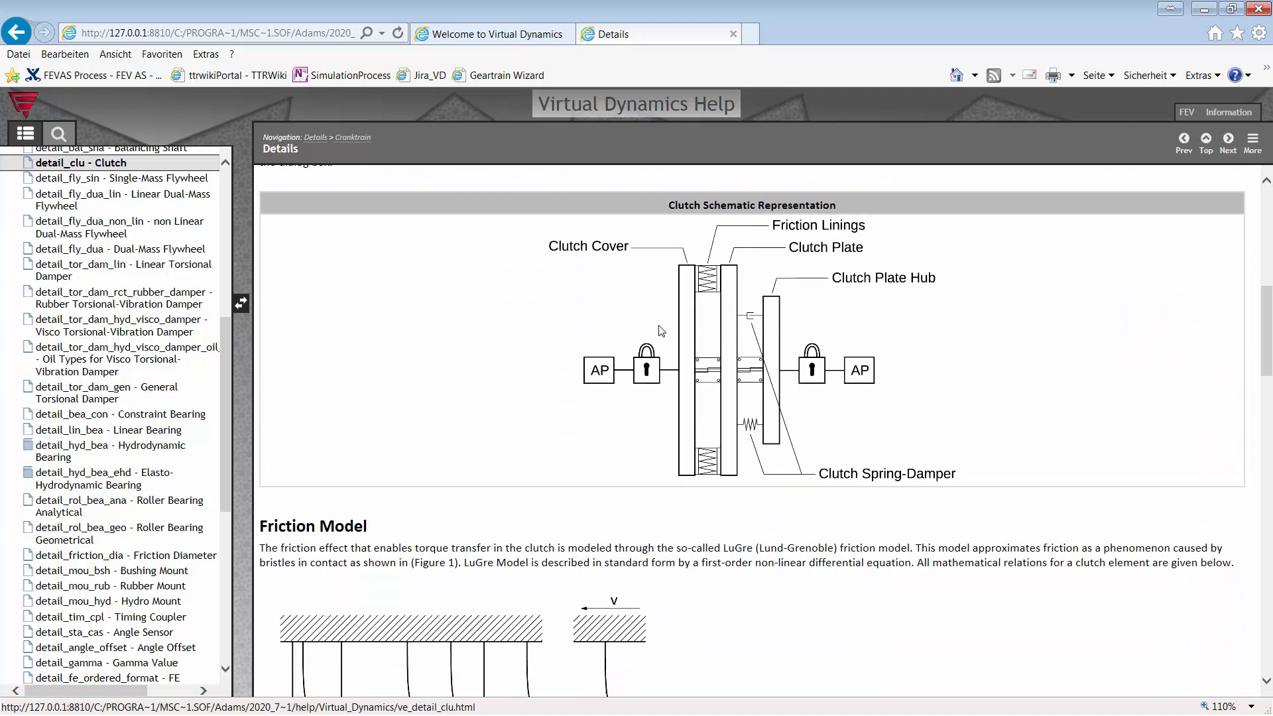
scroll(666, 334, down, 2)
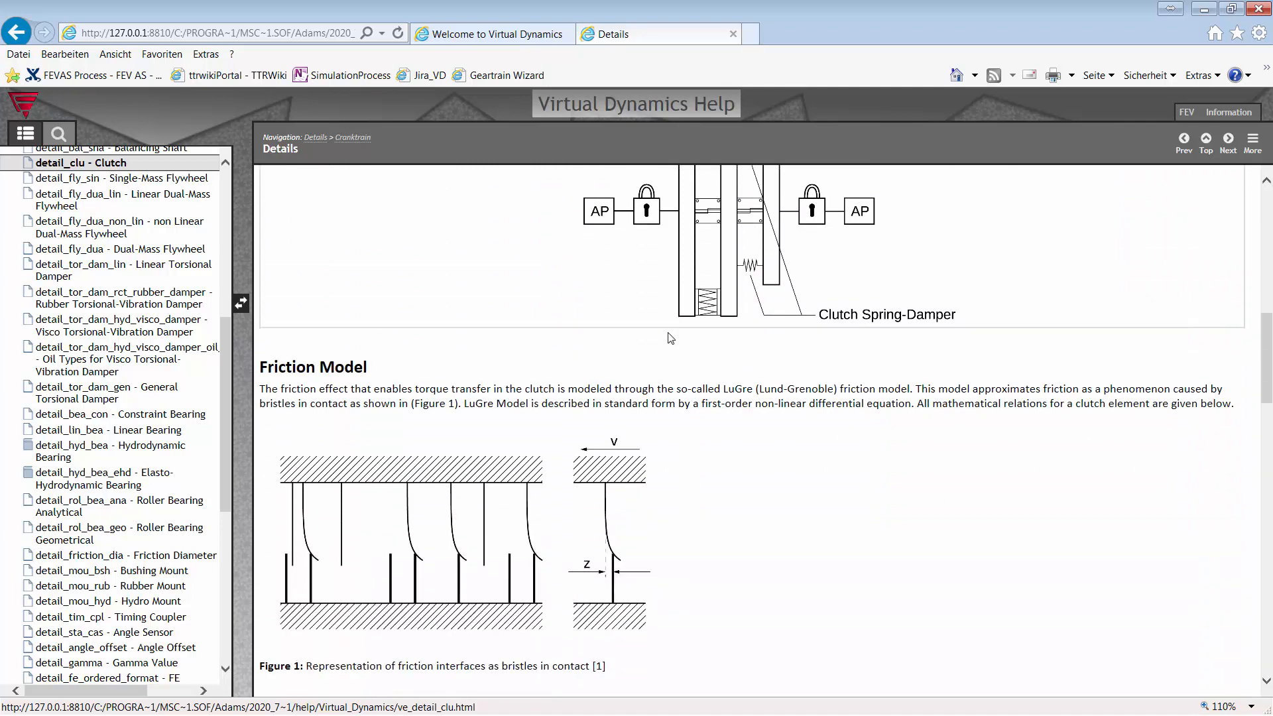
scroll(671, 338, down, 1)
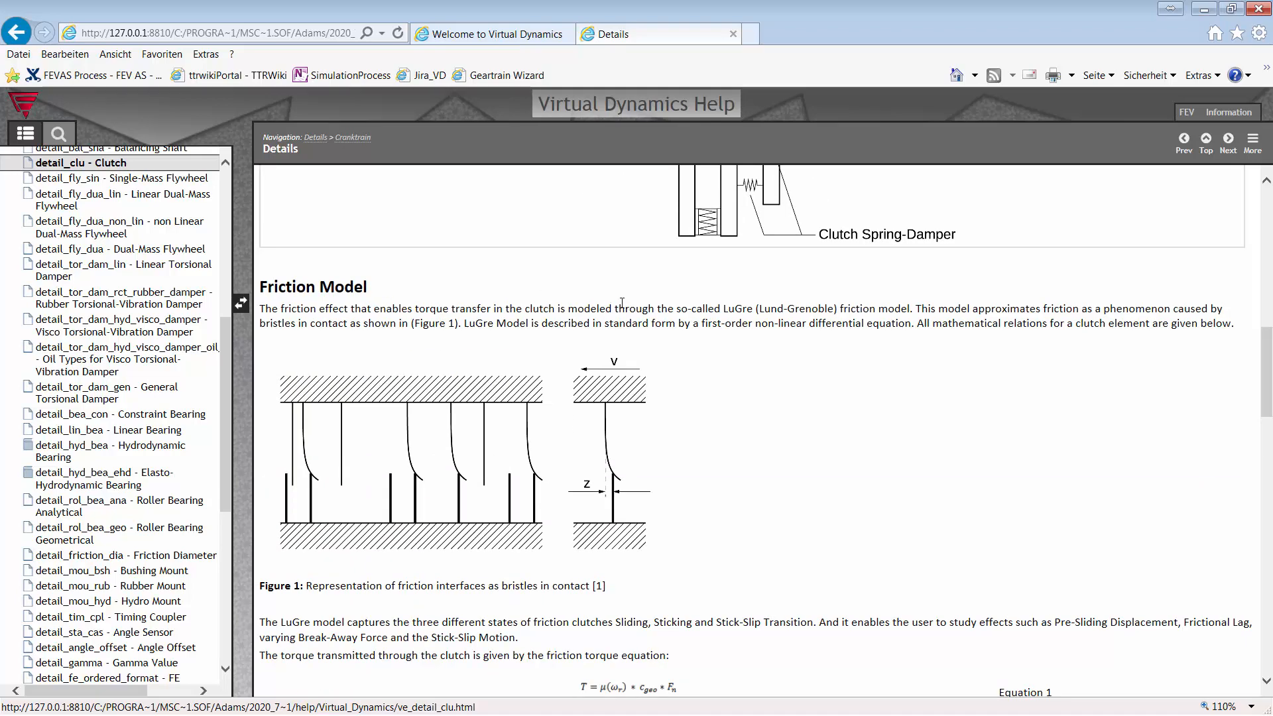
drag(724, 309, 825, 312)
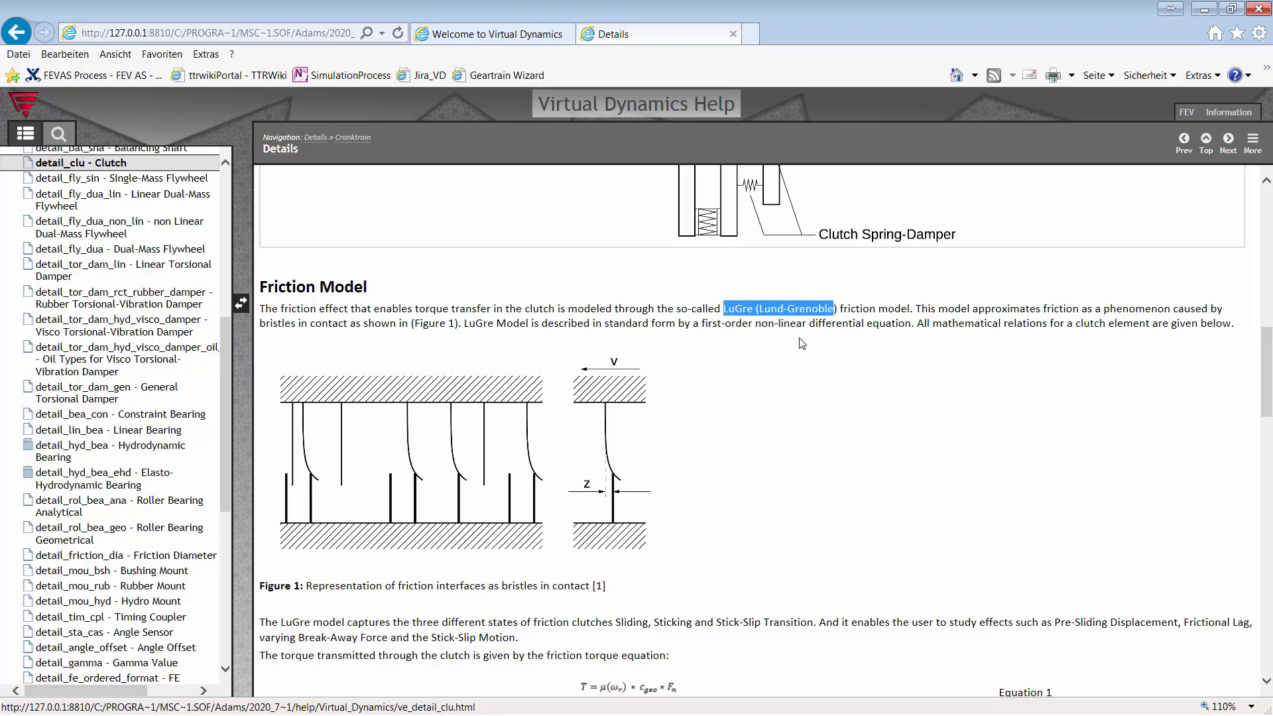
click(800, 321)
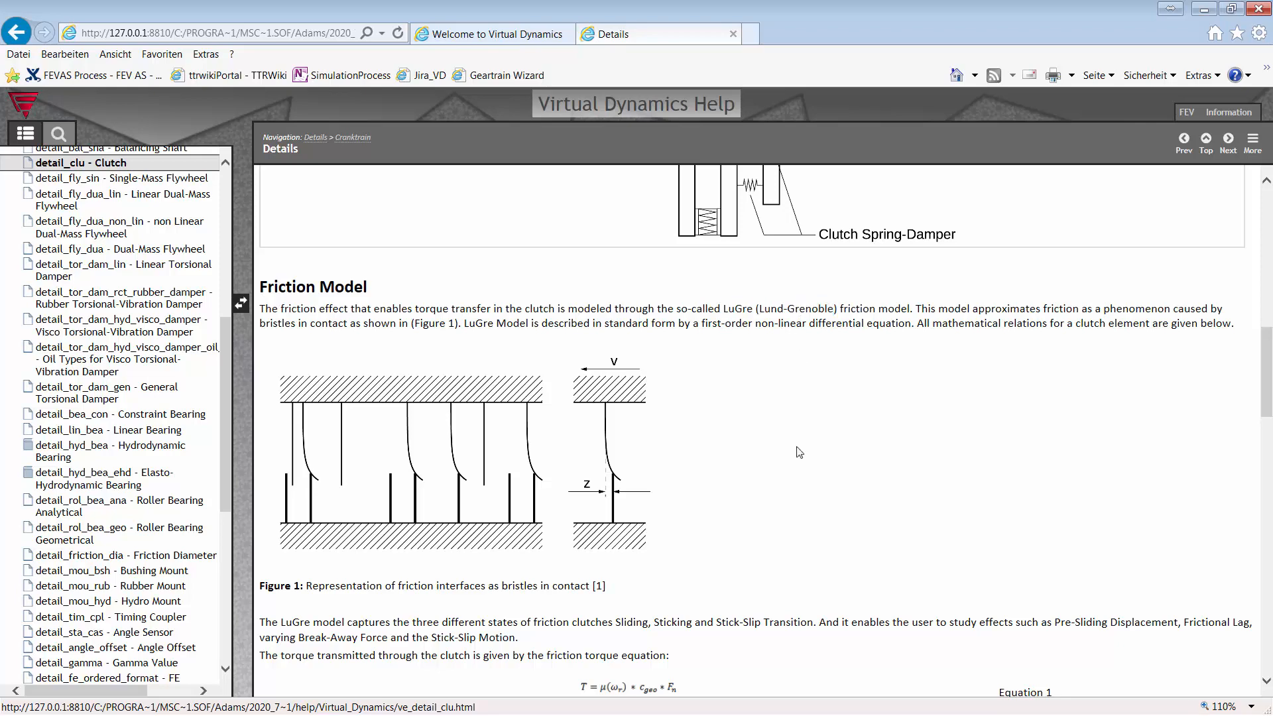
scroll(799, 452, down, 2)
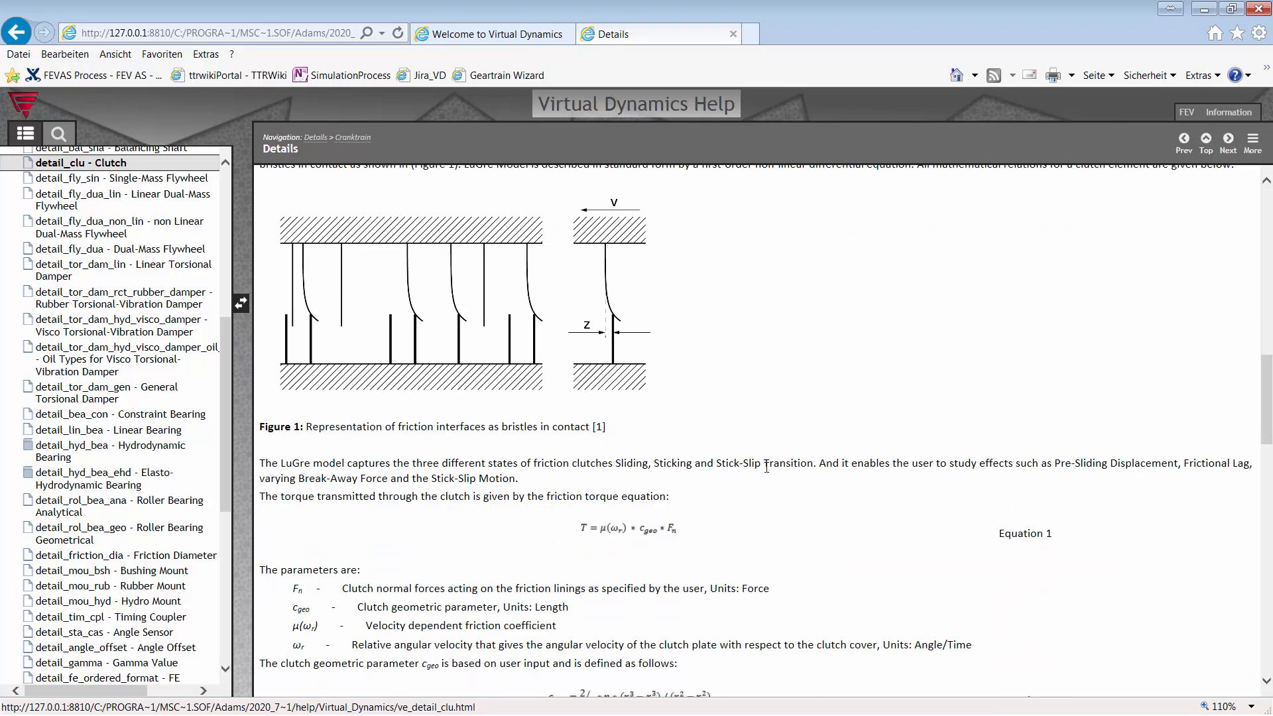
scroll(719, 430, down, 4)
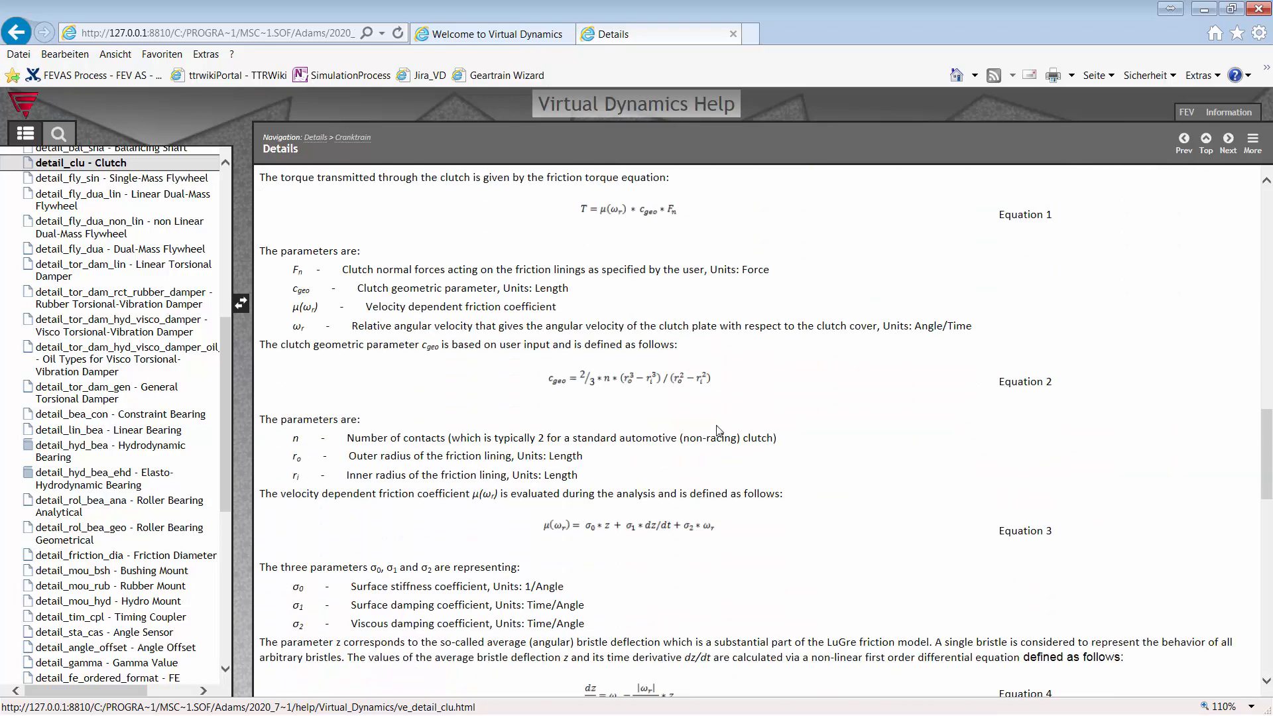
scroll(689, 397, down, 3)
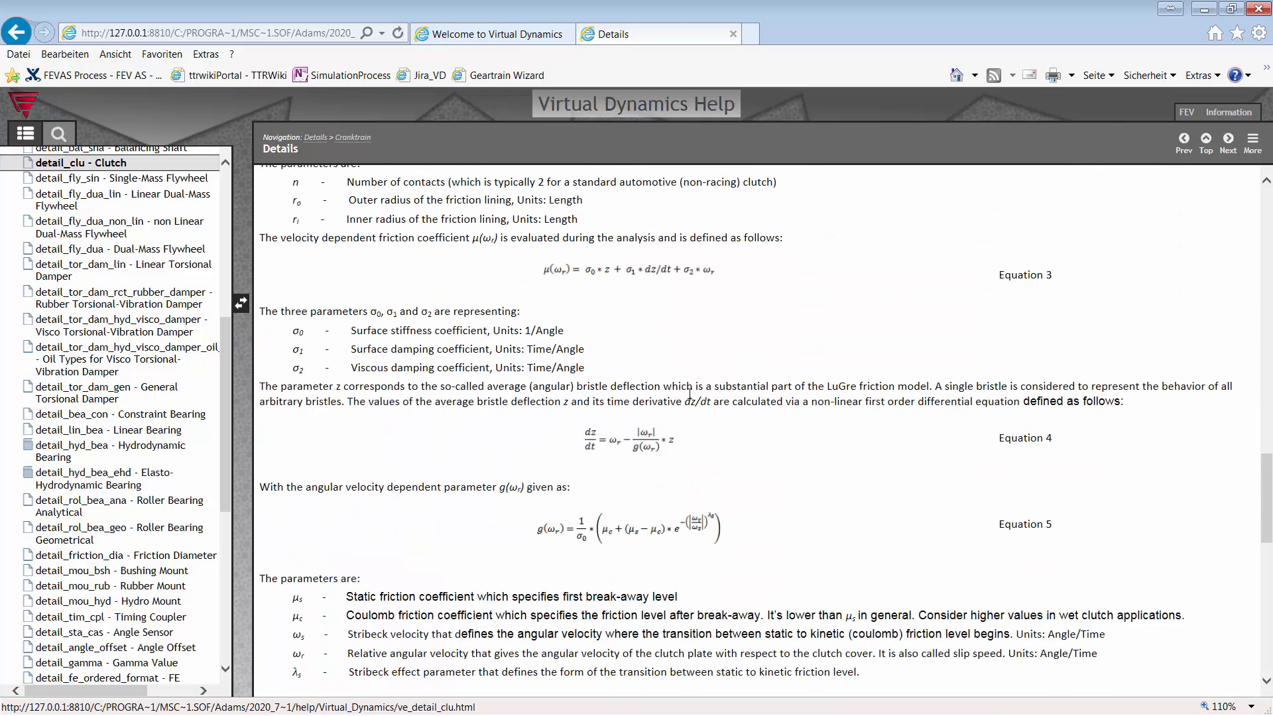
scroll(689, 391, down, 10)
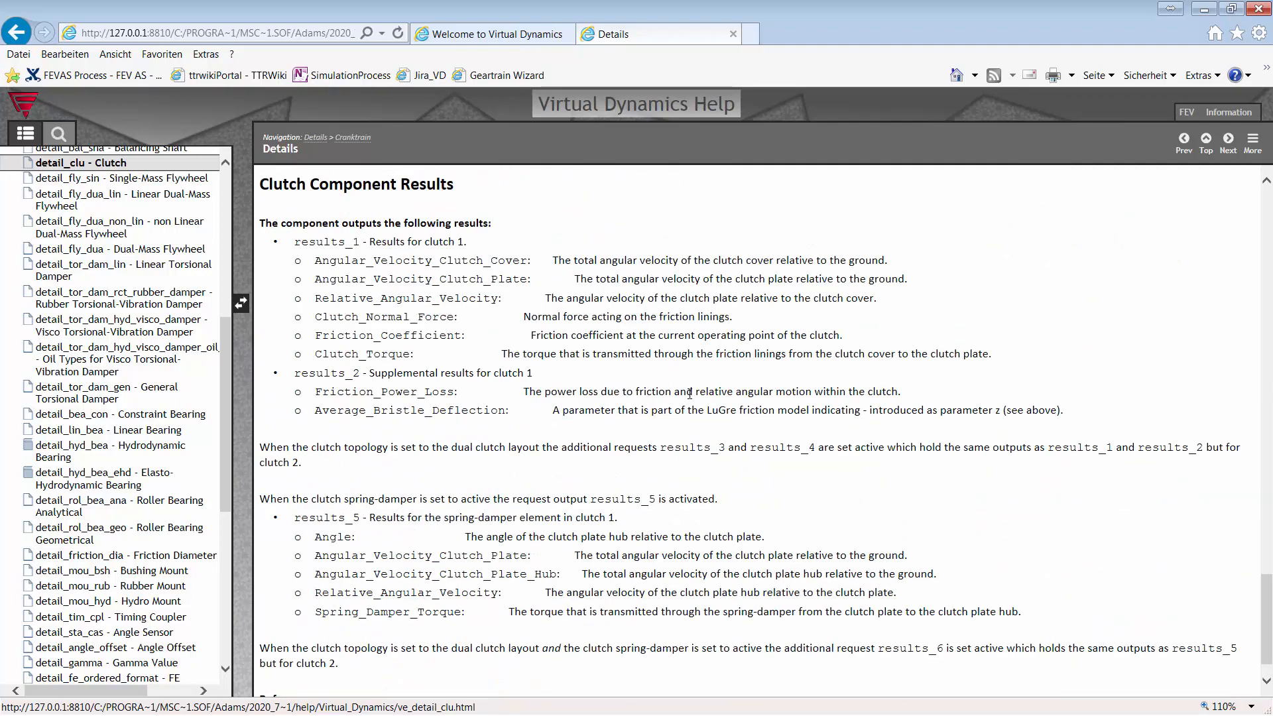
click(1204, 9)
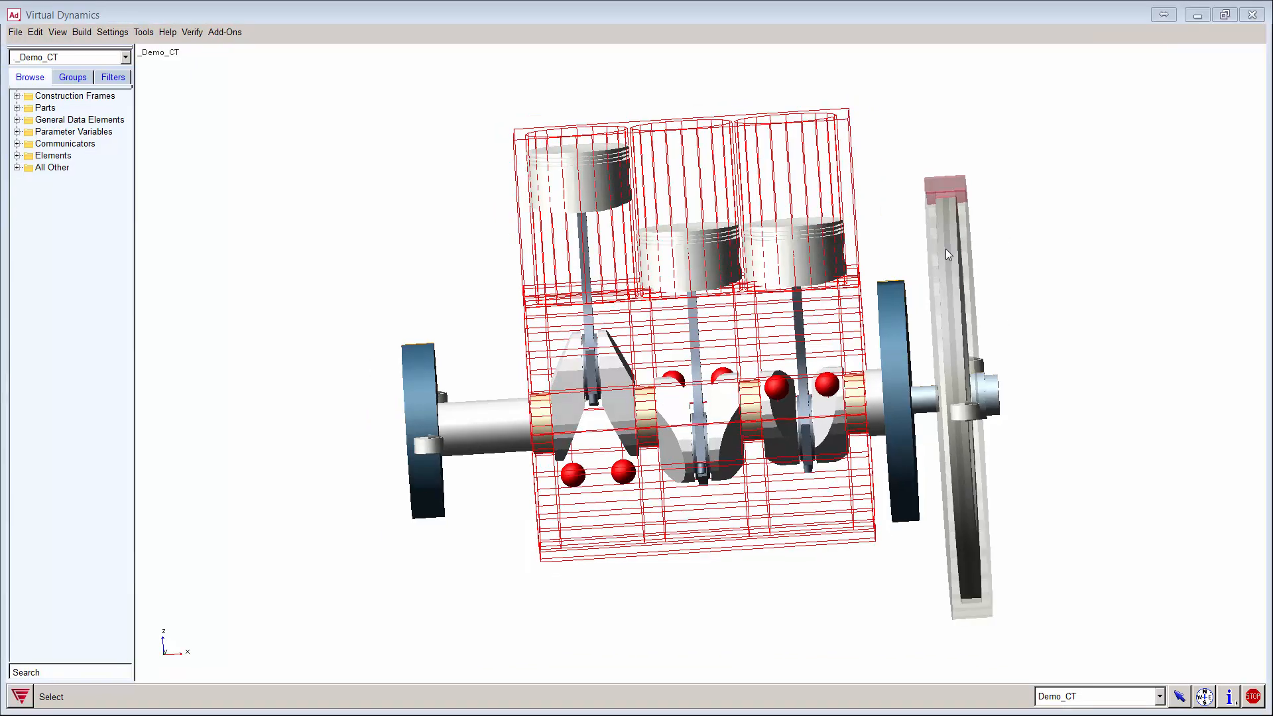
Step: Open Set up Flexible Crankshaft via Build > Cranktrain > Crankshaft > Flexible Crankshaft
click(82, 33)
mouse_move(152, 596)
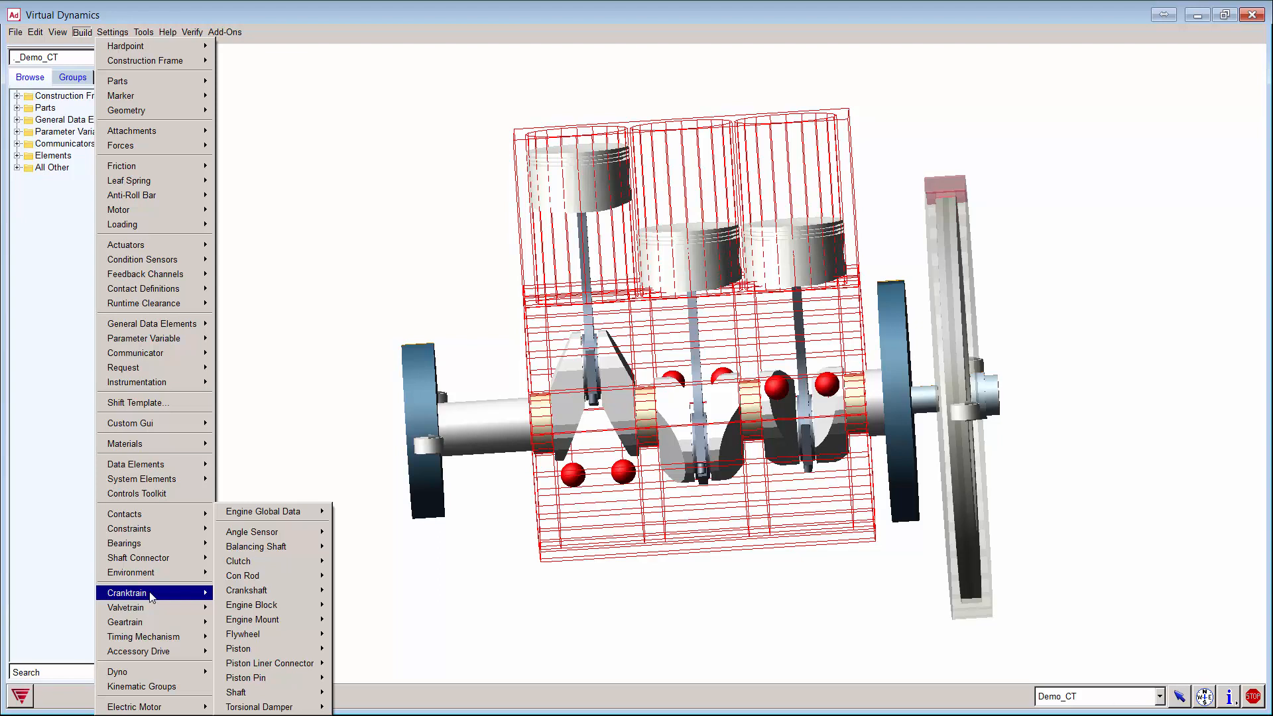
mouse_move(274, 591)
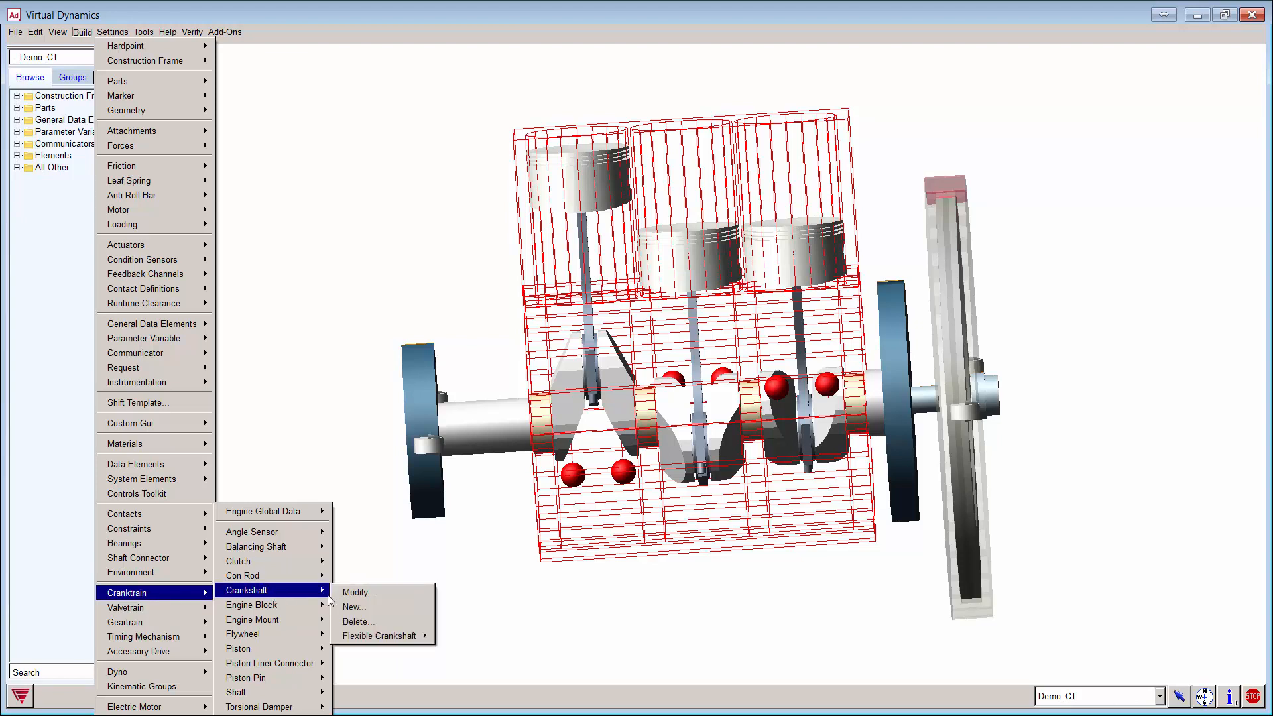
mouse_move(398, 638)
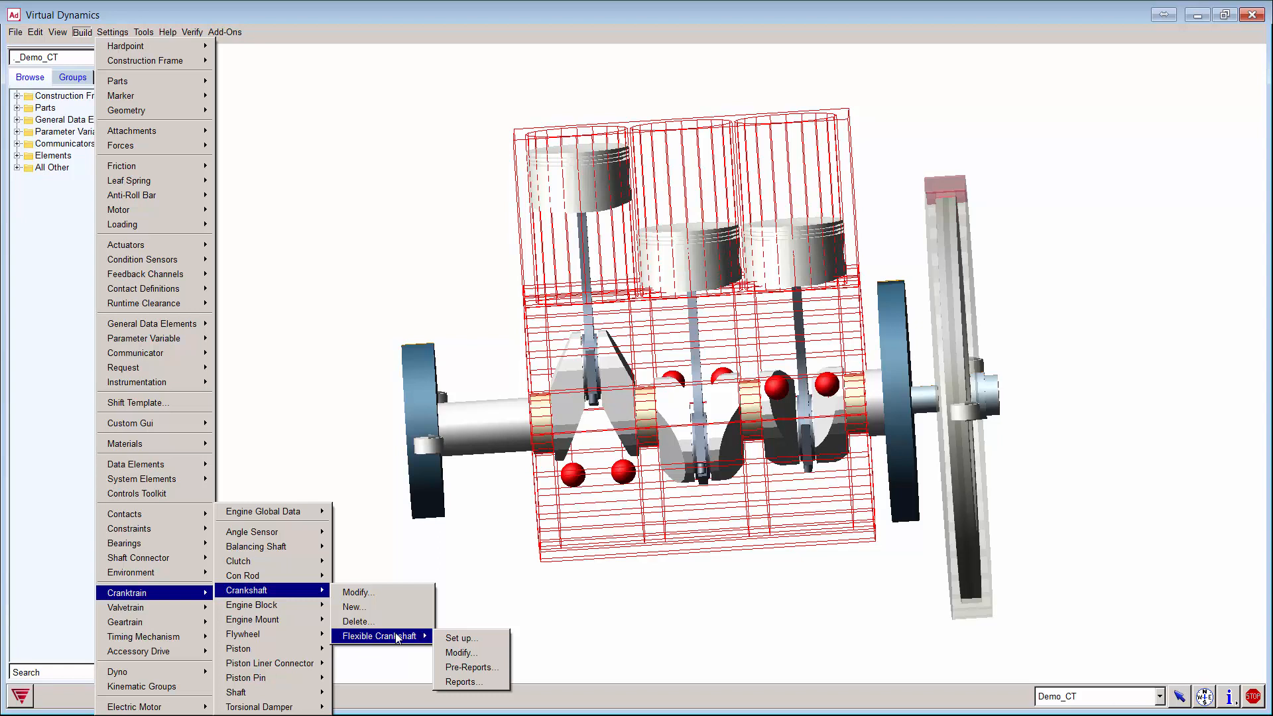
click(467, 638)
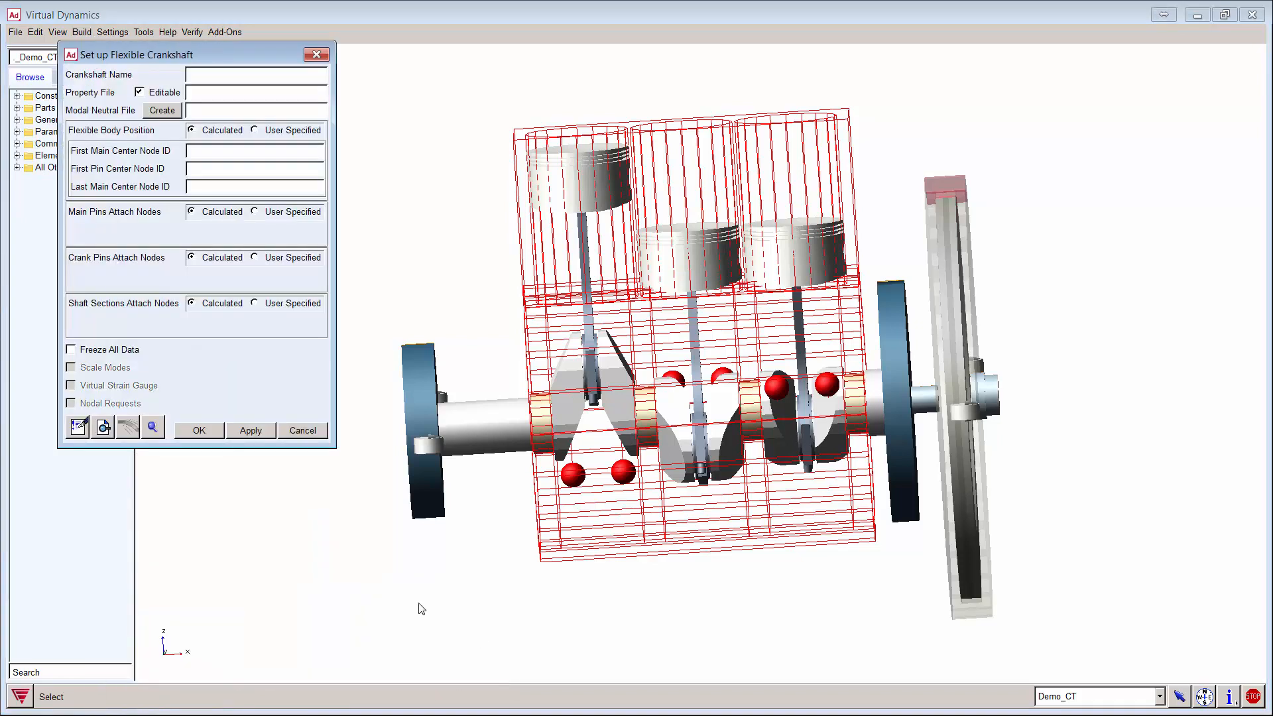
Step: Set the crankshaft name to ues_crankshaft from the suggested names
right_click(205, 76)
mouse_move(255, 86)
mouse_move(305, 102)
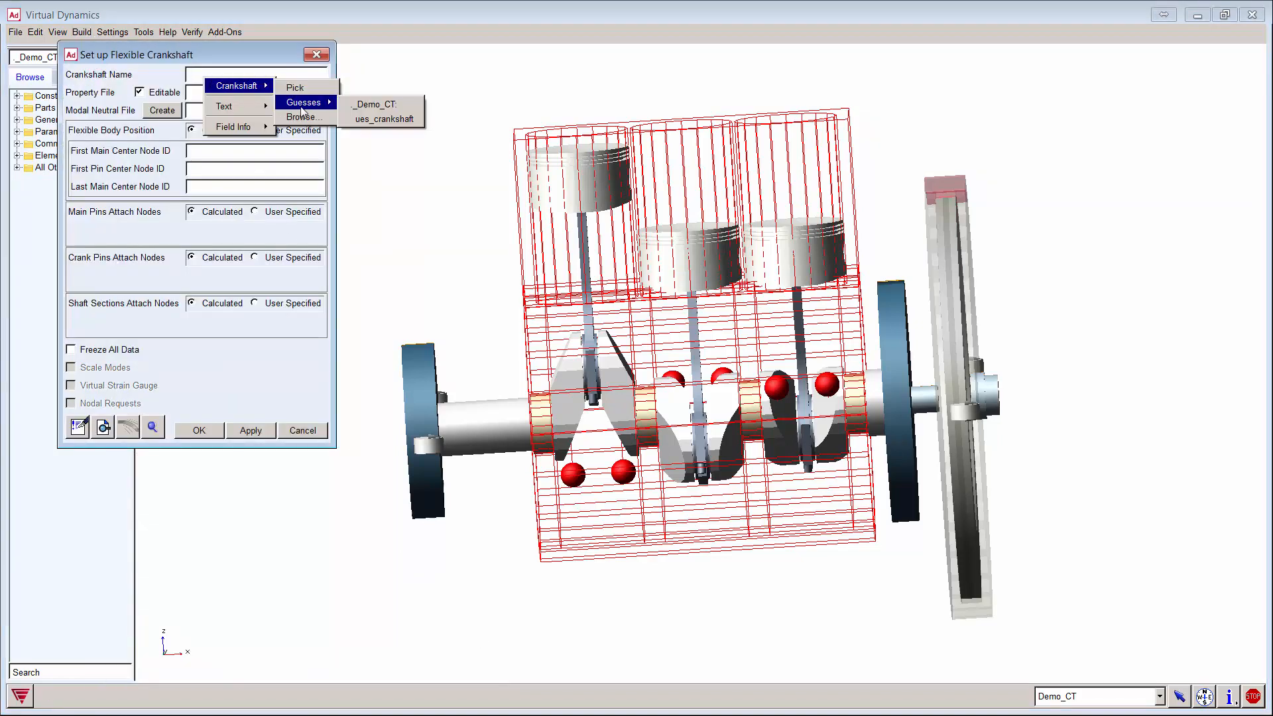
click(384, 118)
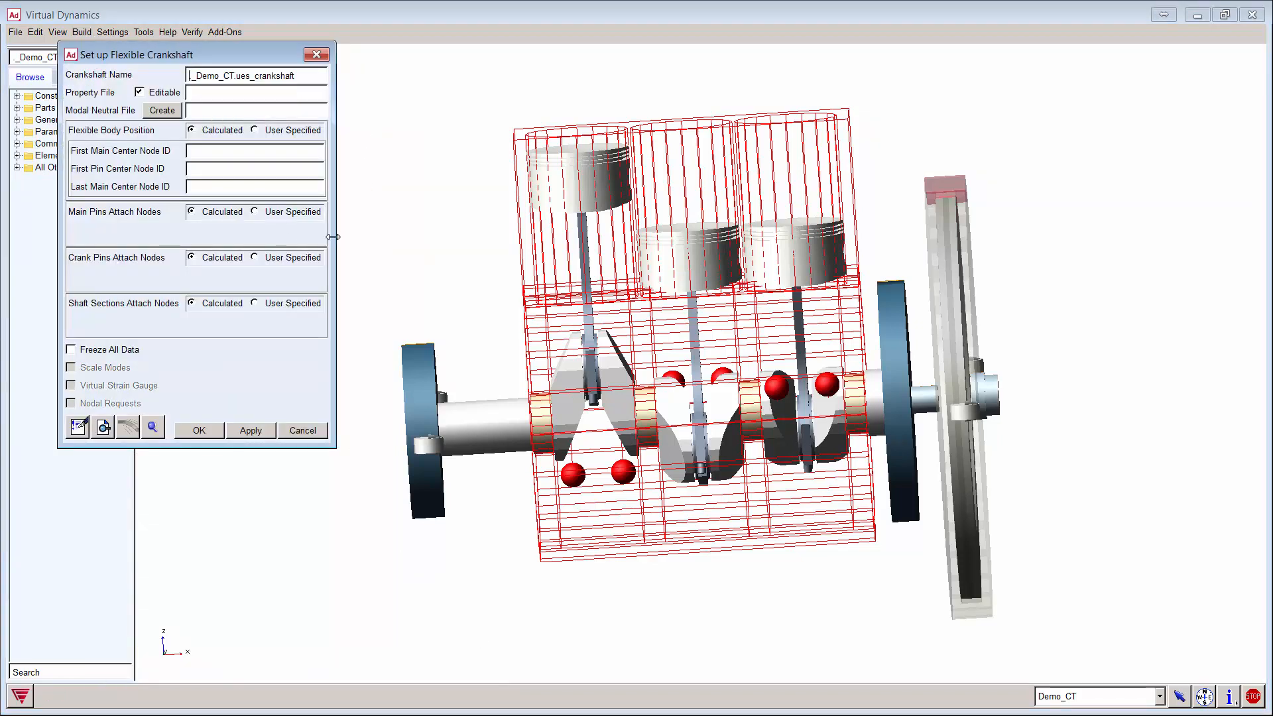
drag(334, 243, 424, 226)
drag(225, 56, 169, 72)
Step: Load de_i3_flx_crankshaft.crx from the Demo_CT crankshafts table, bringing in demo_crankshaft_0_shell.mnf
right_click(154, 106)
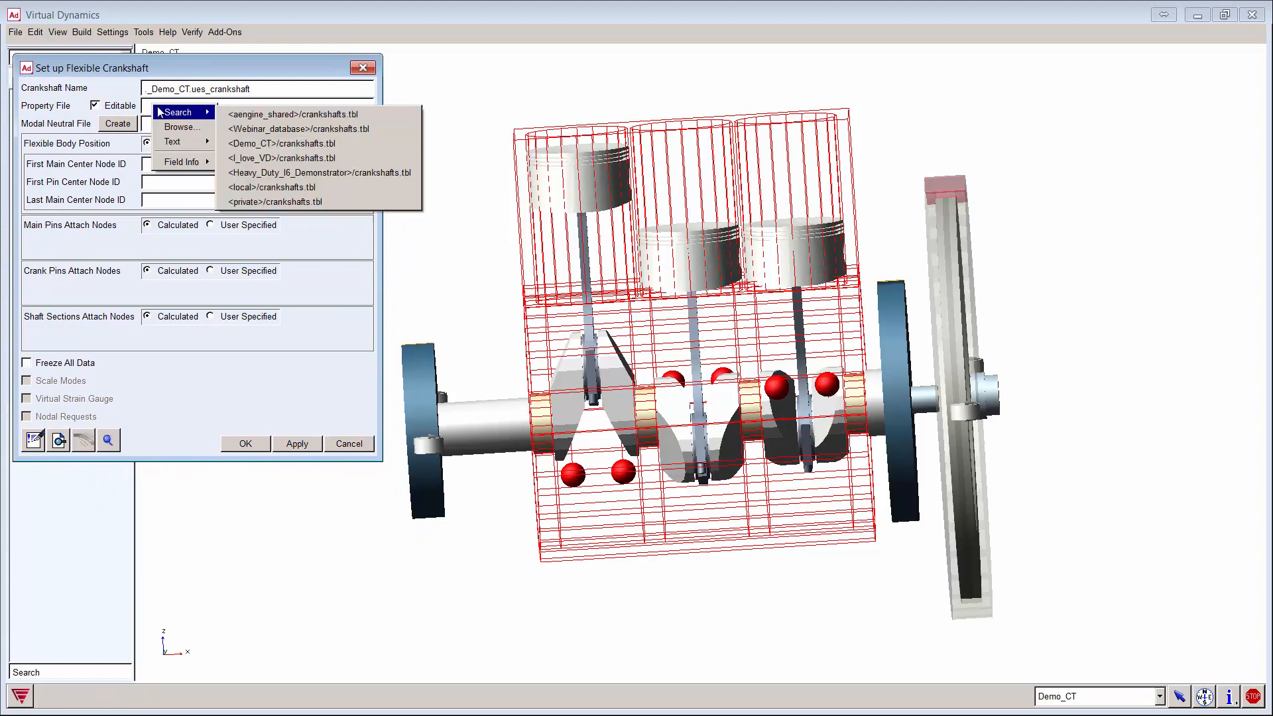
click(286, 143)
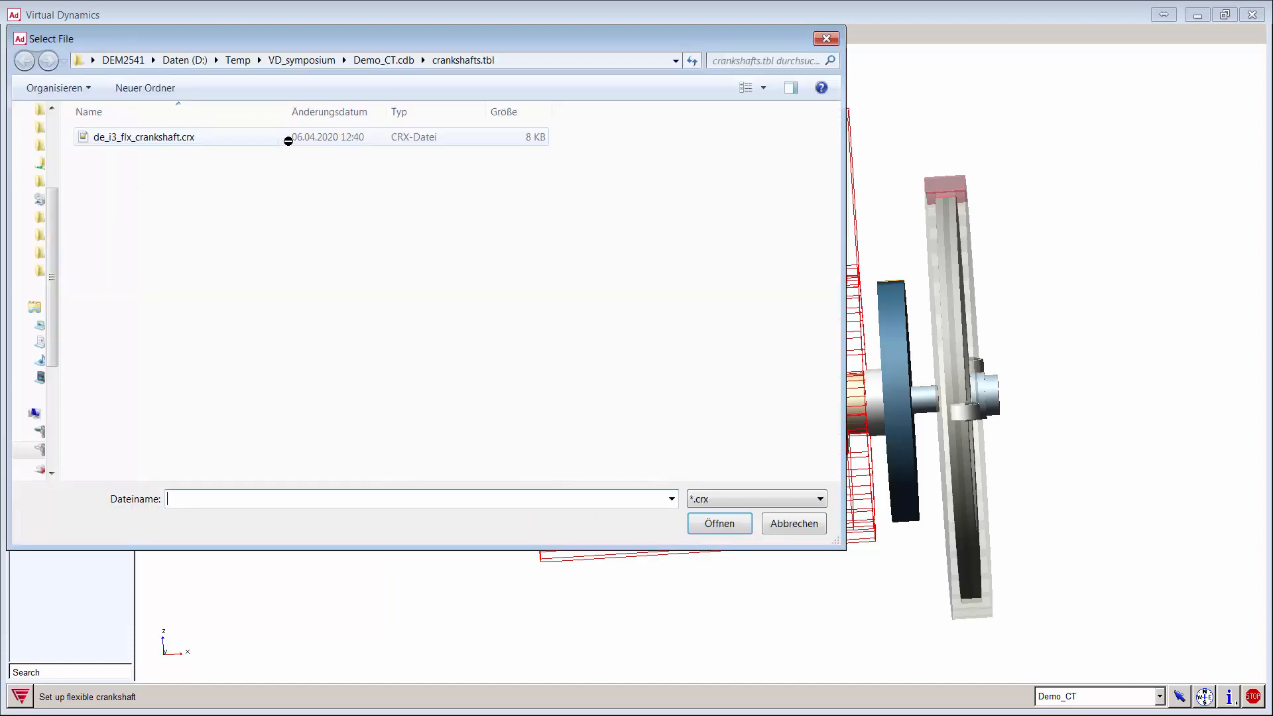
click(184, 141)
double_click(186, 141)
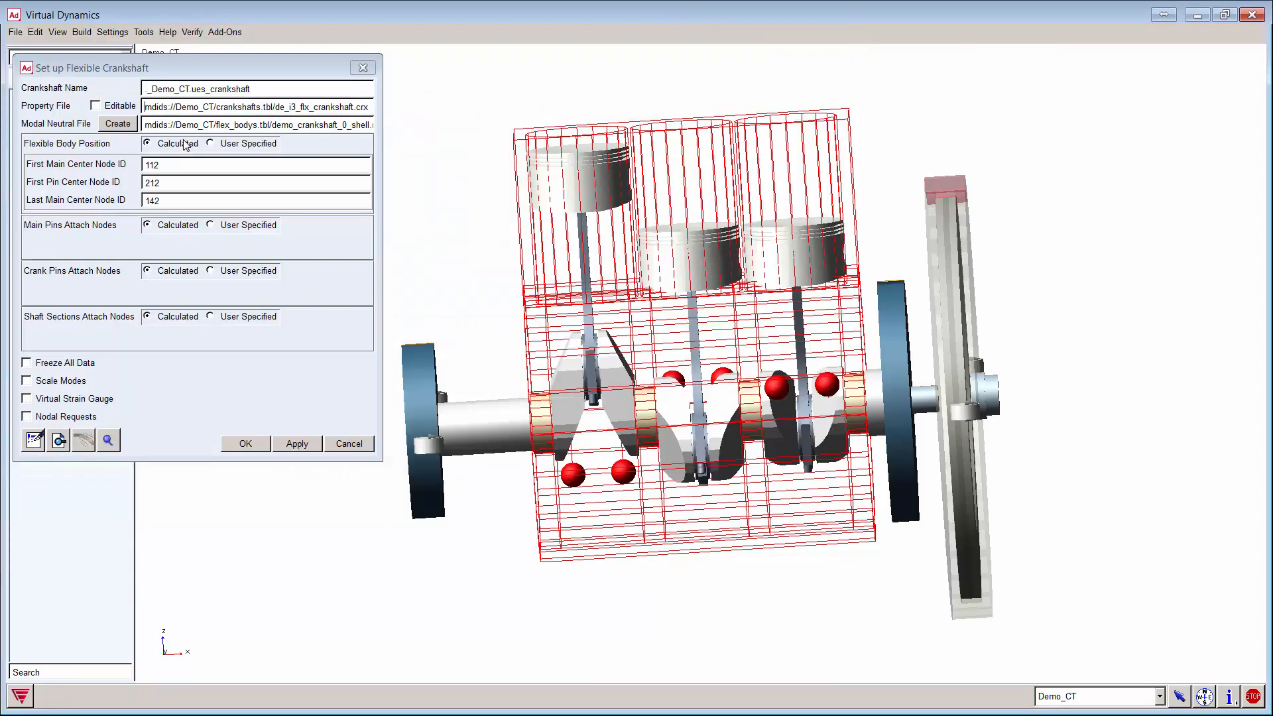
drag(382, 170, 432, 171)
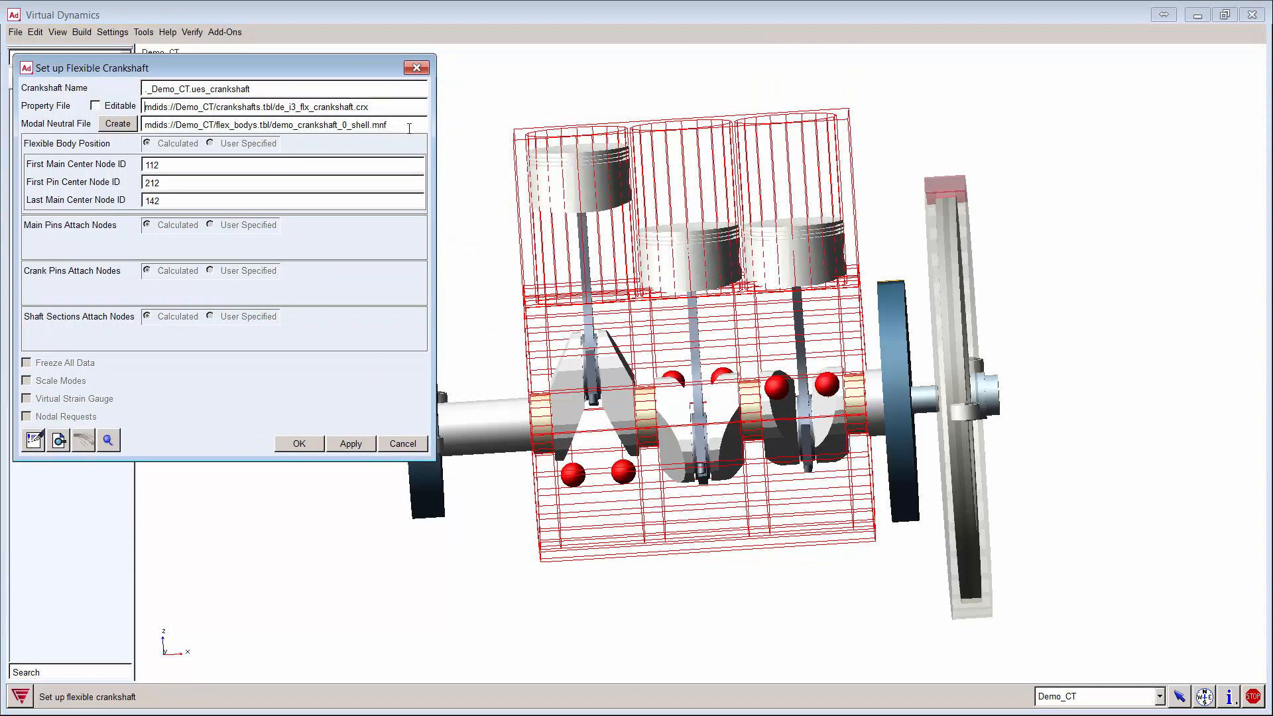
triple_click(384, 125)
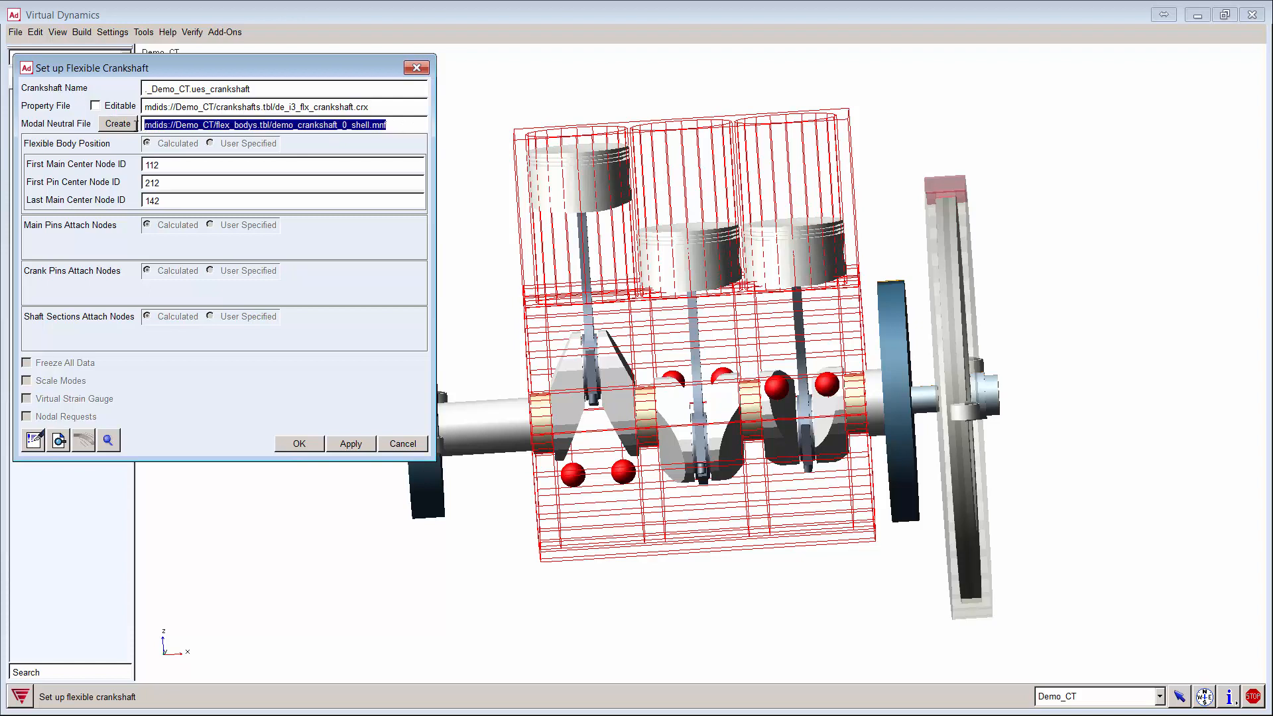
Step: Make the crankshaft properties editable, keep main pin attach nodes Calculated, and apply the setup
click(399, 126)
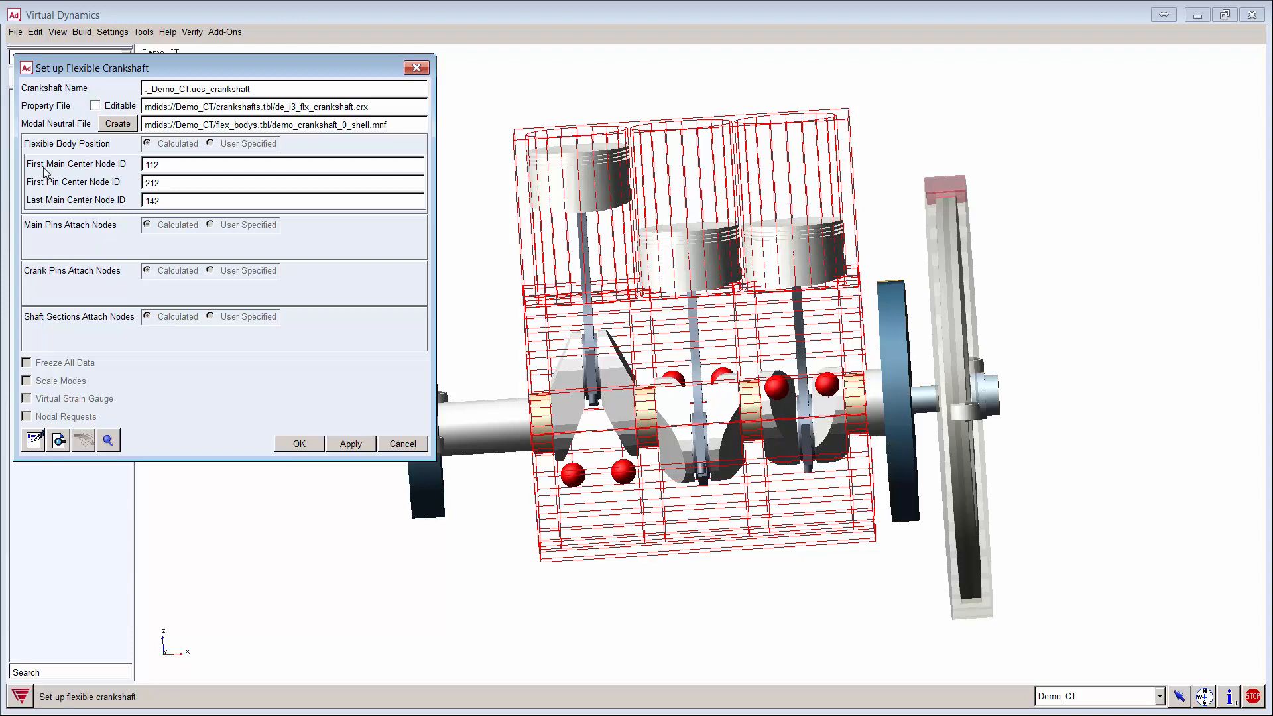
click(96, 106)
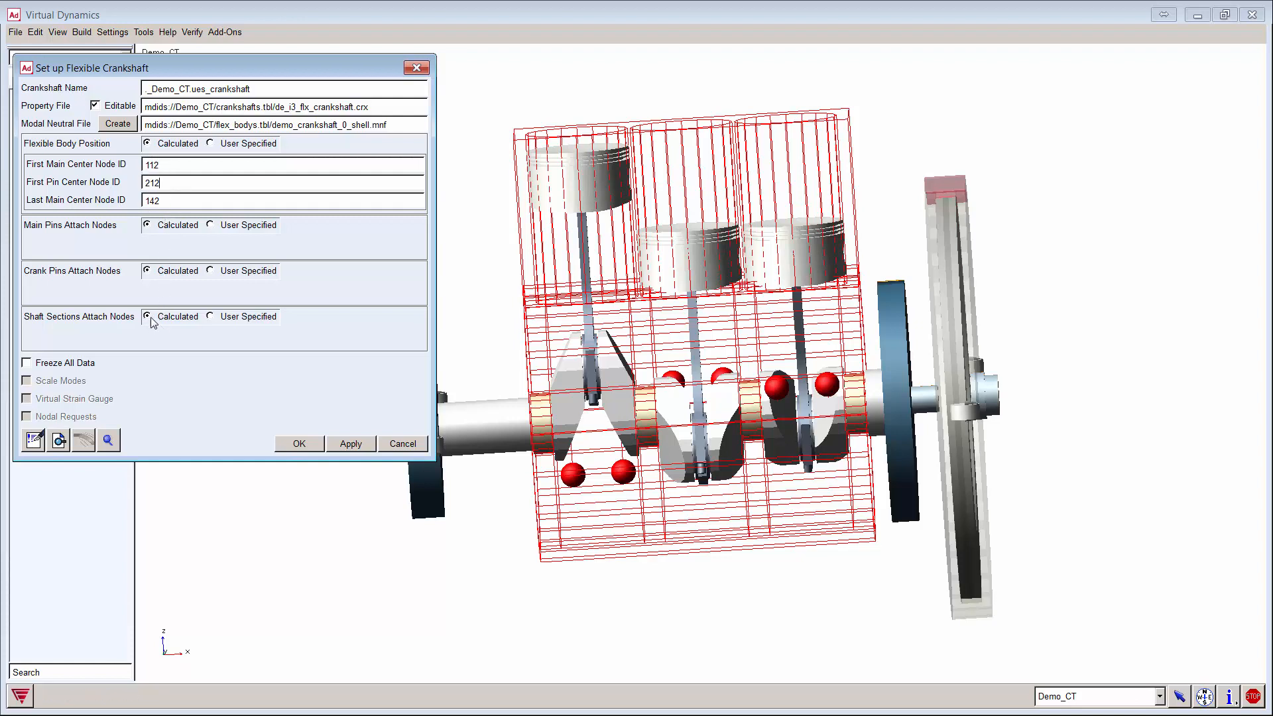
click(231, 227)
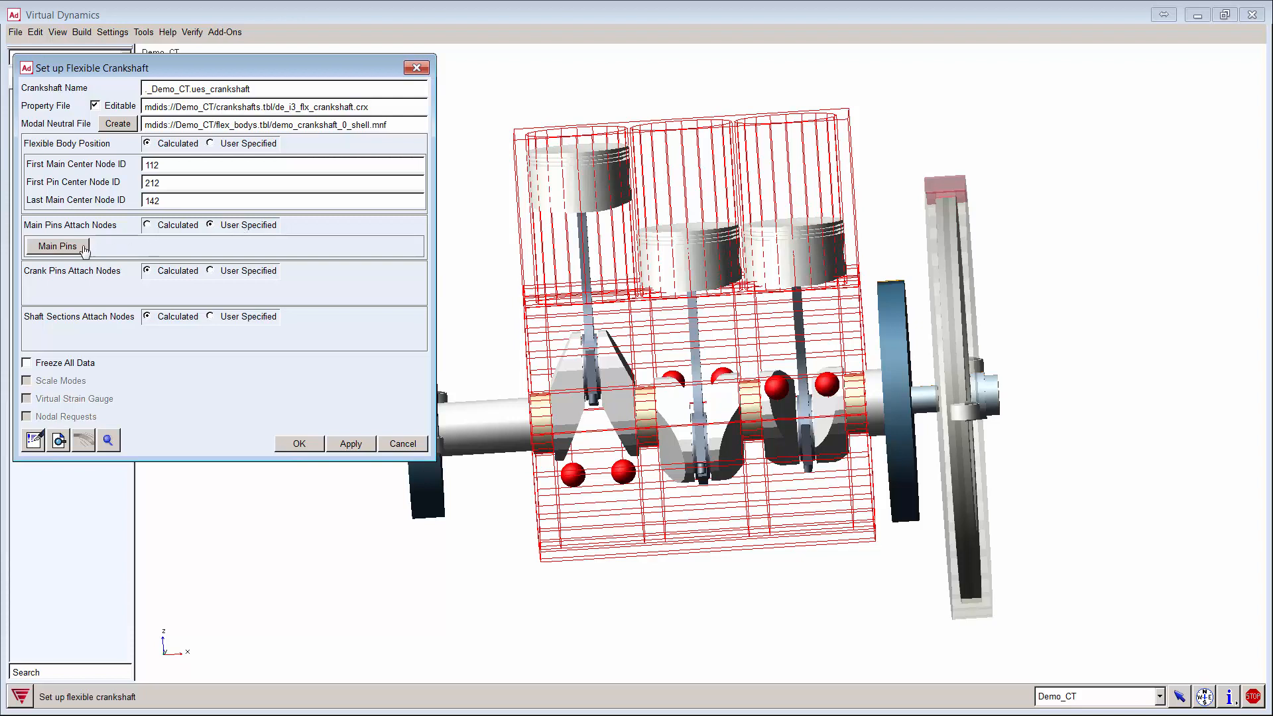
click(58, 247)
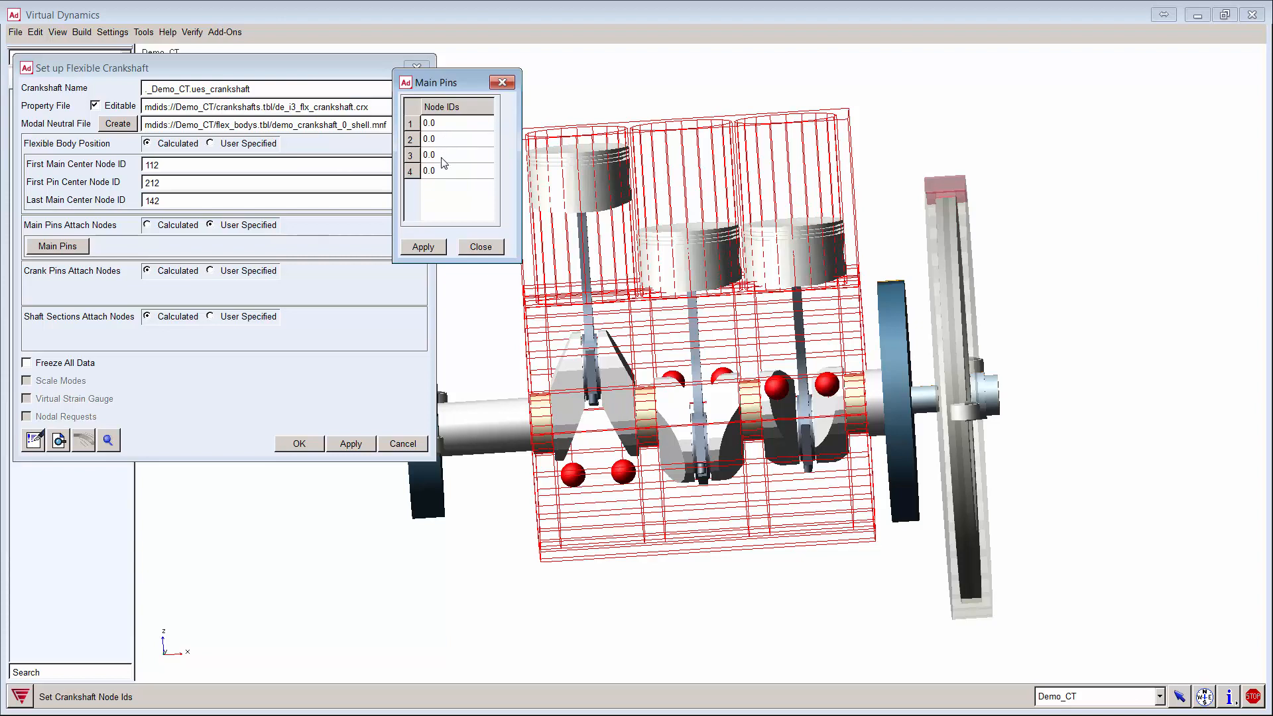
click(480, 247)
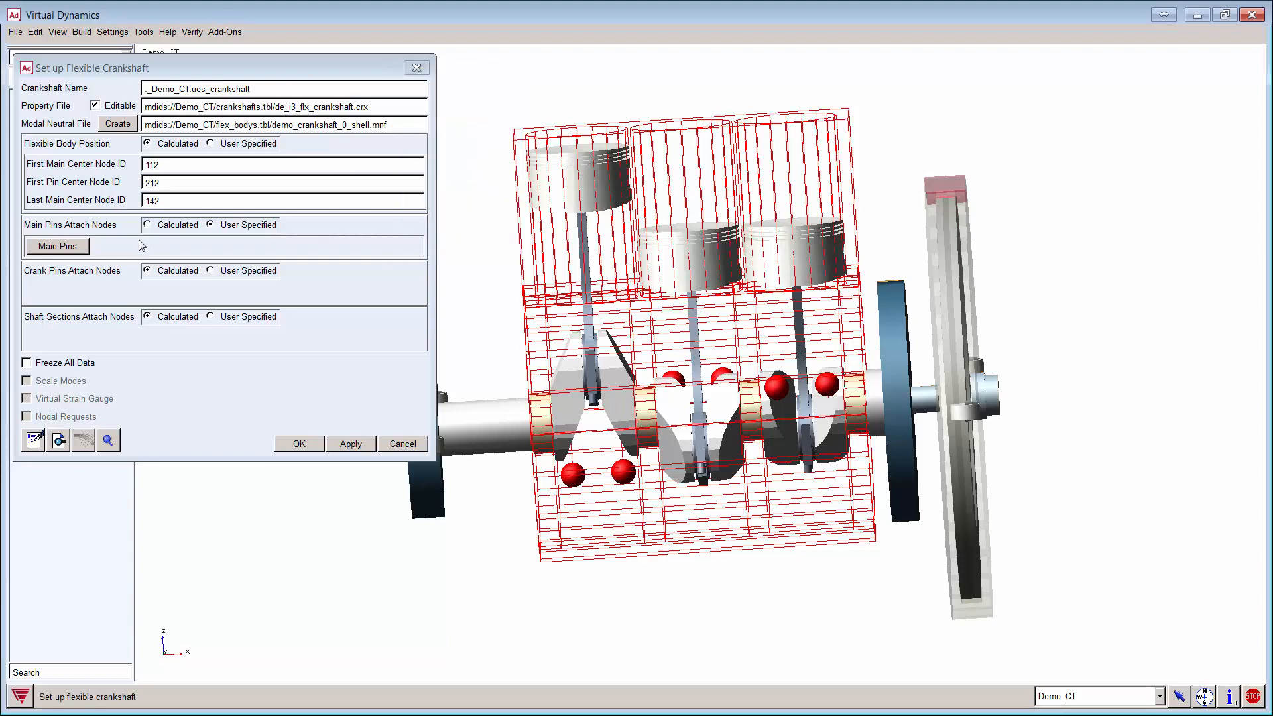
click(147, 225)
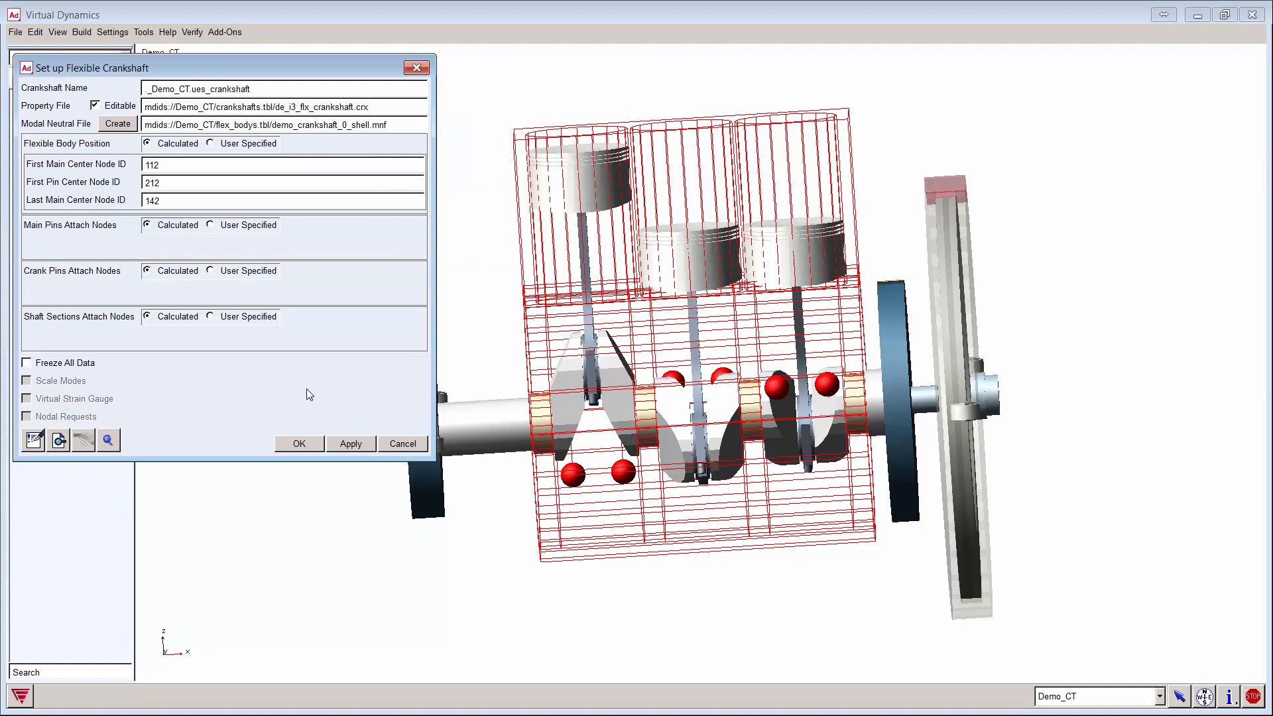
click(351, 444)
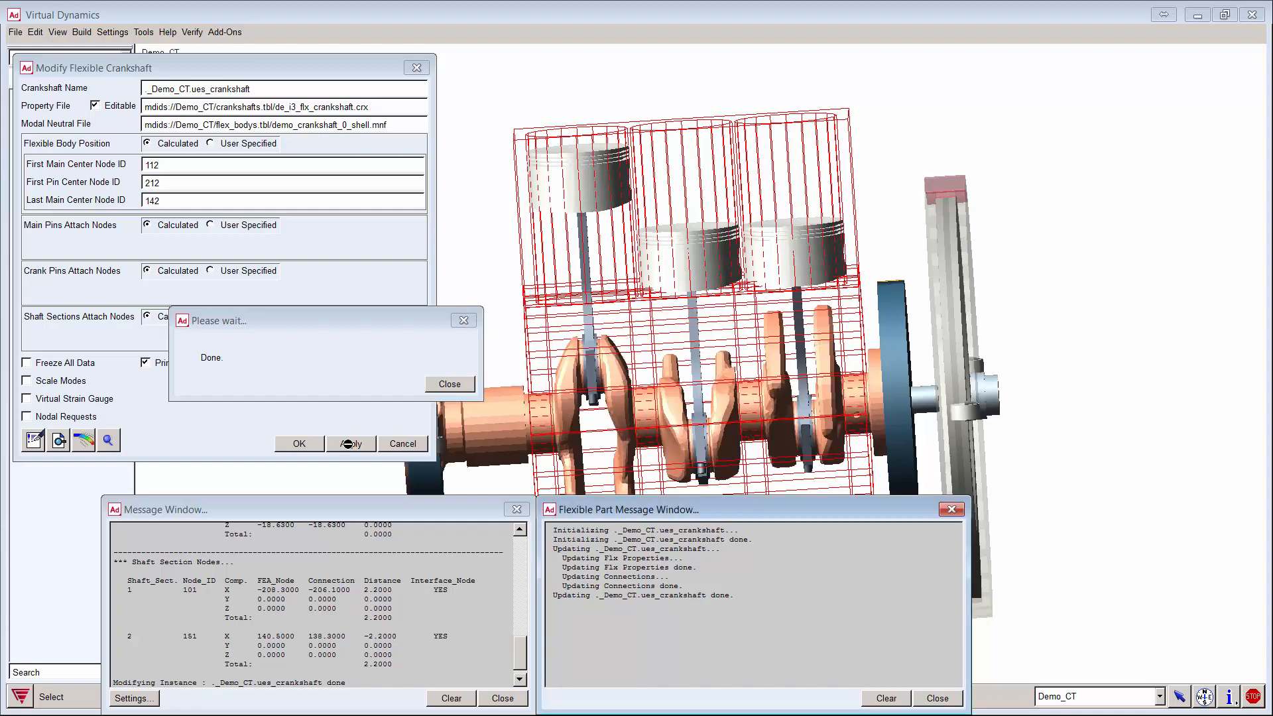
Step: Dismiss the Done notice and move and stretch the Message Window to read the nodal map
click(450, 384)
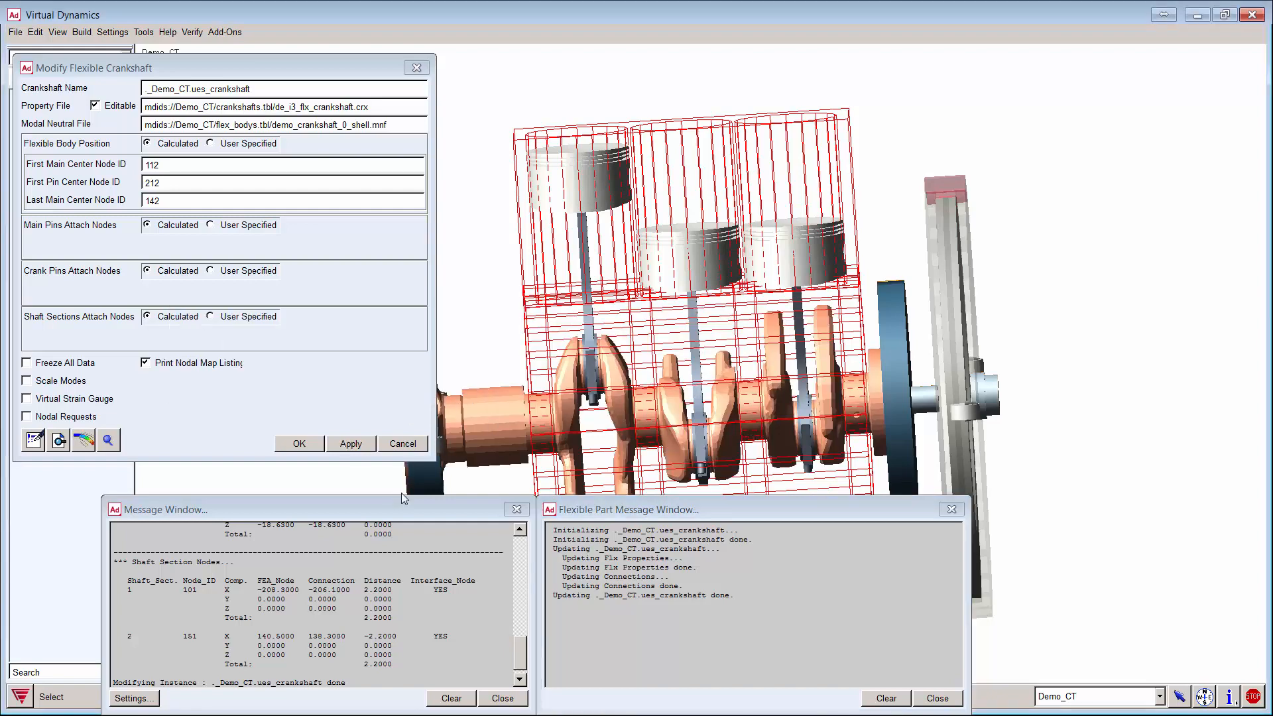
drag(389, 505, 344, 188)
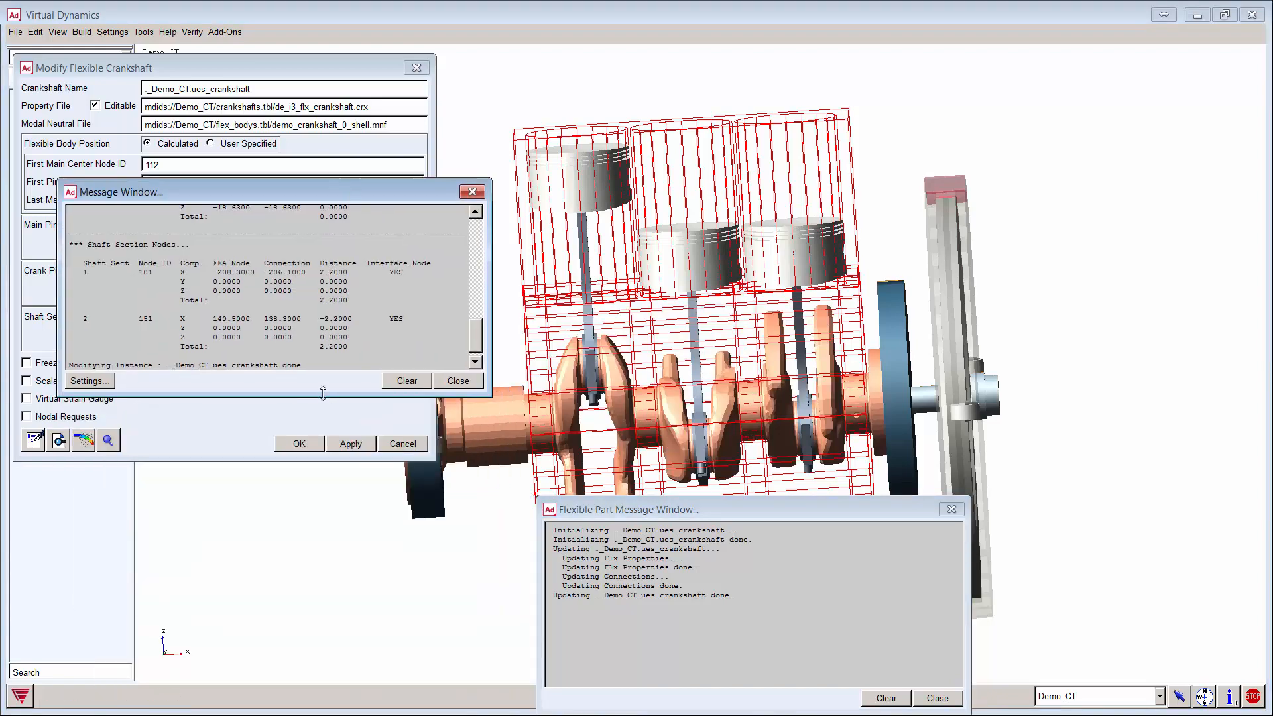
drag(326, 394, 351, 712)
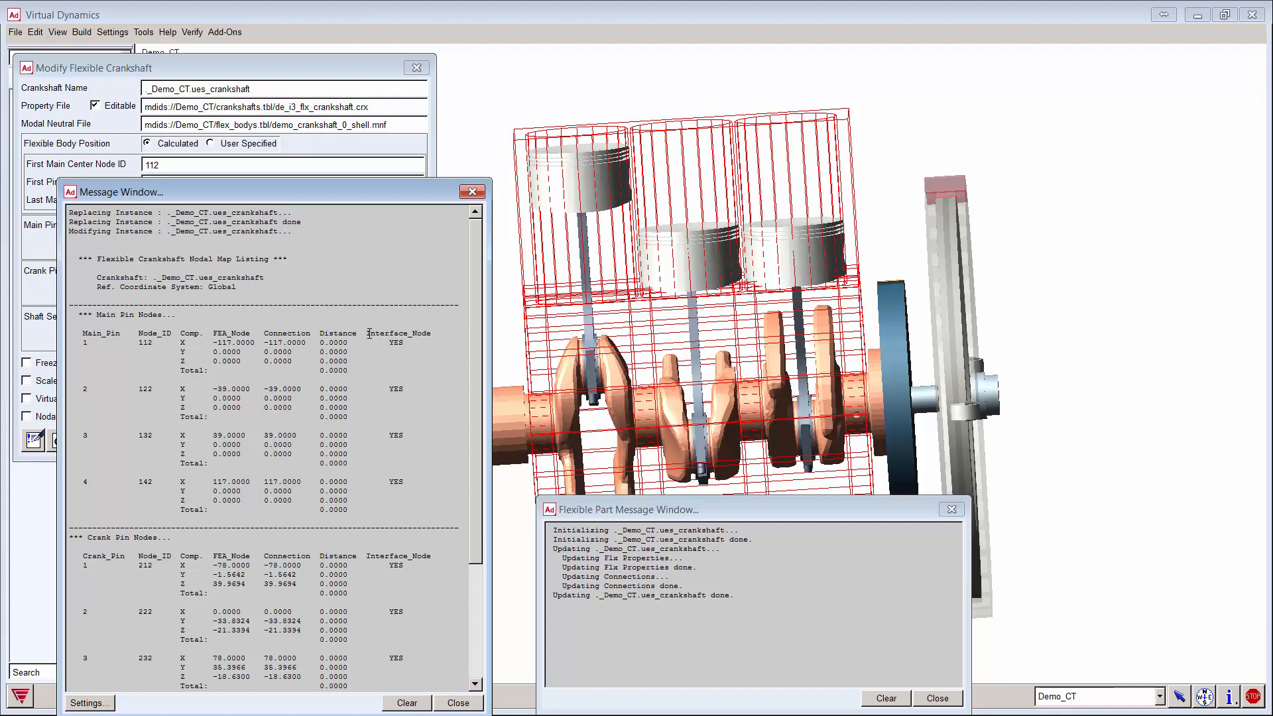
drag(368, 334, 434, 335)
click(398, 342)
drag(284, 334, 284, 368)
click(284, 335)
double_click(284, 333)
double_click(230, 334)
click(290, 361)
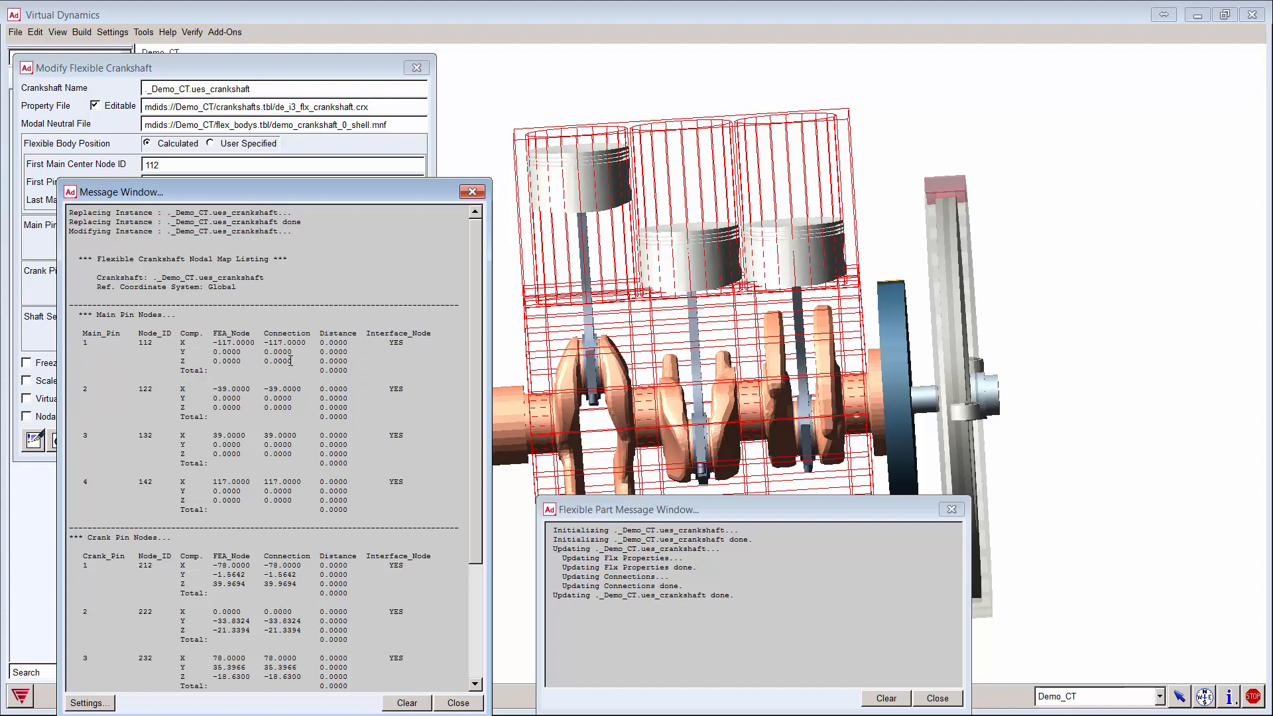
double_click(396, 342)
click(321, 372)
double_click(397, 342)
click(337, 368)
drag(320, 370, 348, 371)
click(346, 369)
Step: Review shaft section 1's Connection and 2.2000 total distance, then clear and close the nodal map log
scroll(365, 530, down, 6)
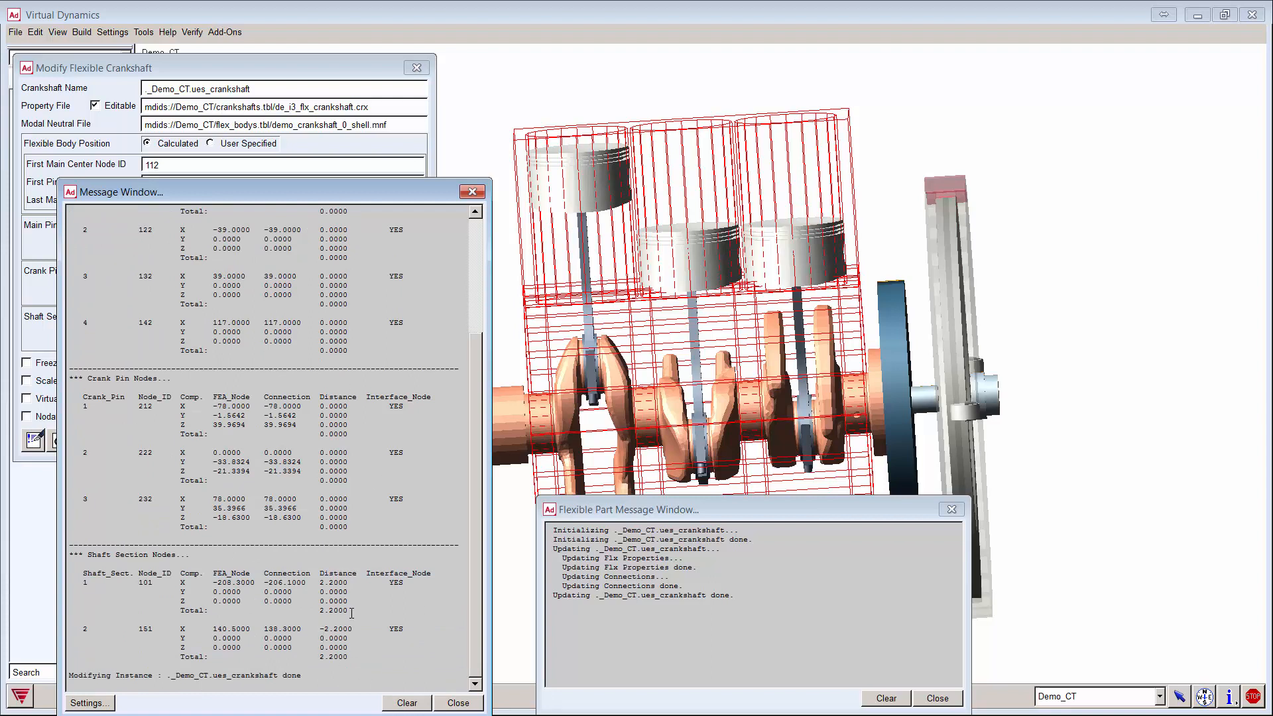
drag(349, 613, 320, 613)
double_click(291, 574)
double_click(396, 582)
double_click(279, 574)
double_click(323, 609)
click(333, 610)
drag(349, 610, 319, 613)
click(416, 703)
click(449, 702)
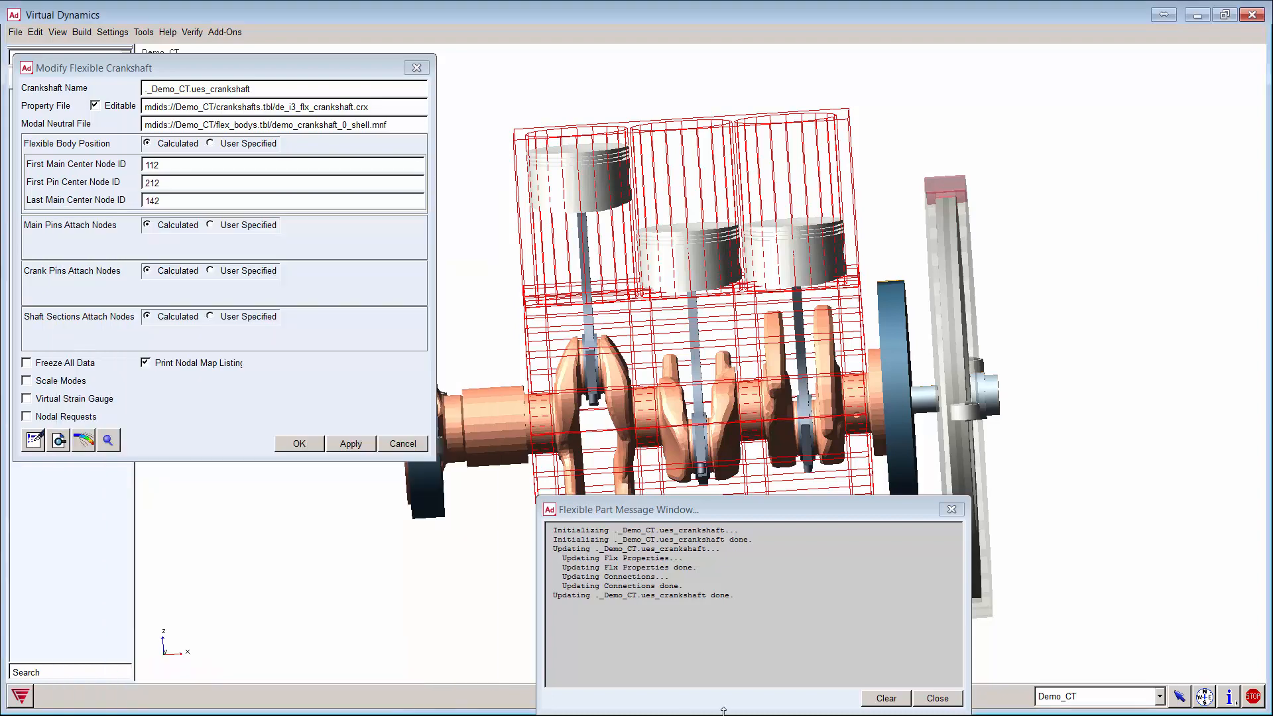
Step: Clear and close the flexible-part message log and start the Flexible Engine Block setup
click(885, 699)
click(949, 701)
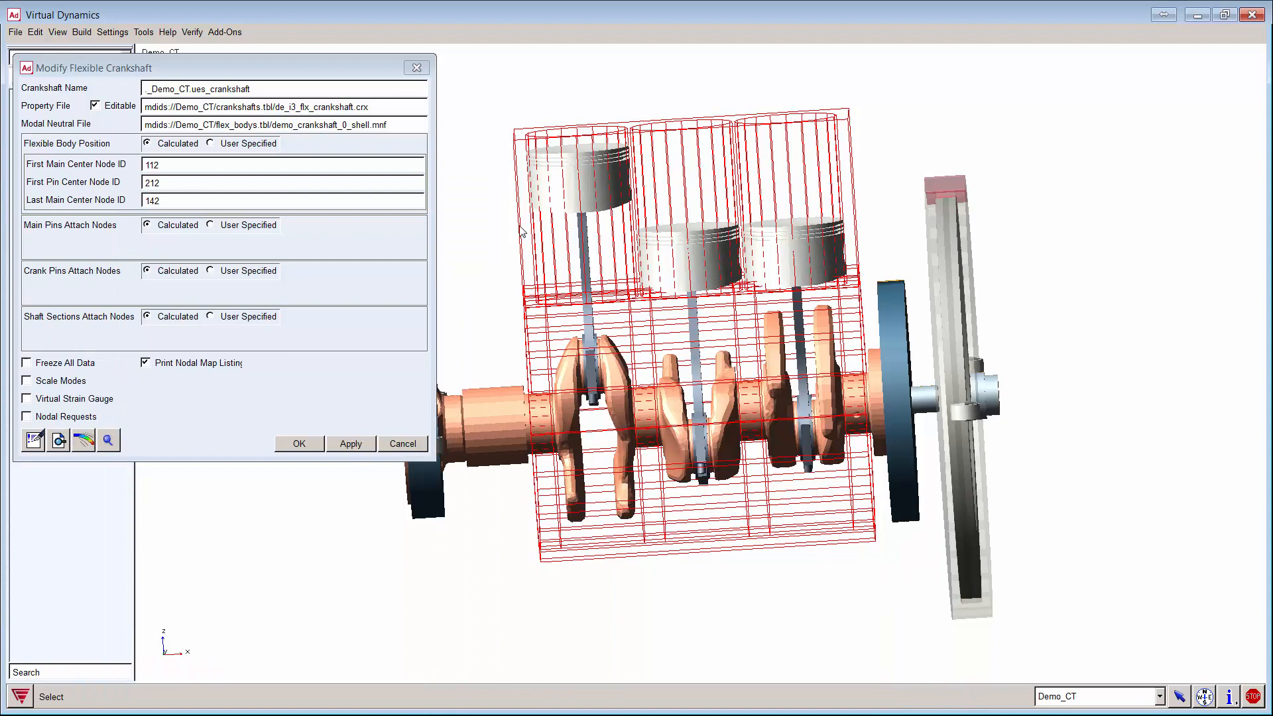
click(82, 33)
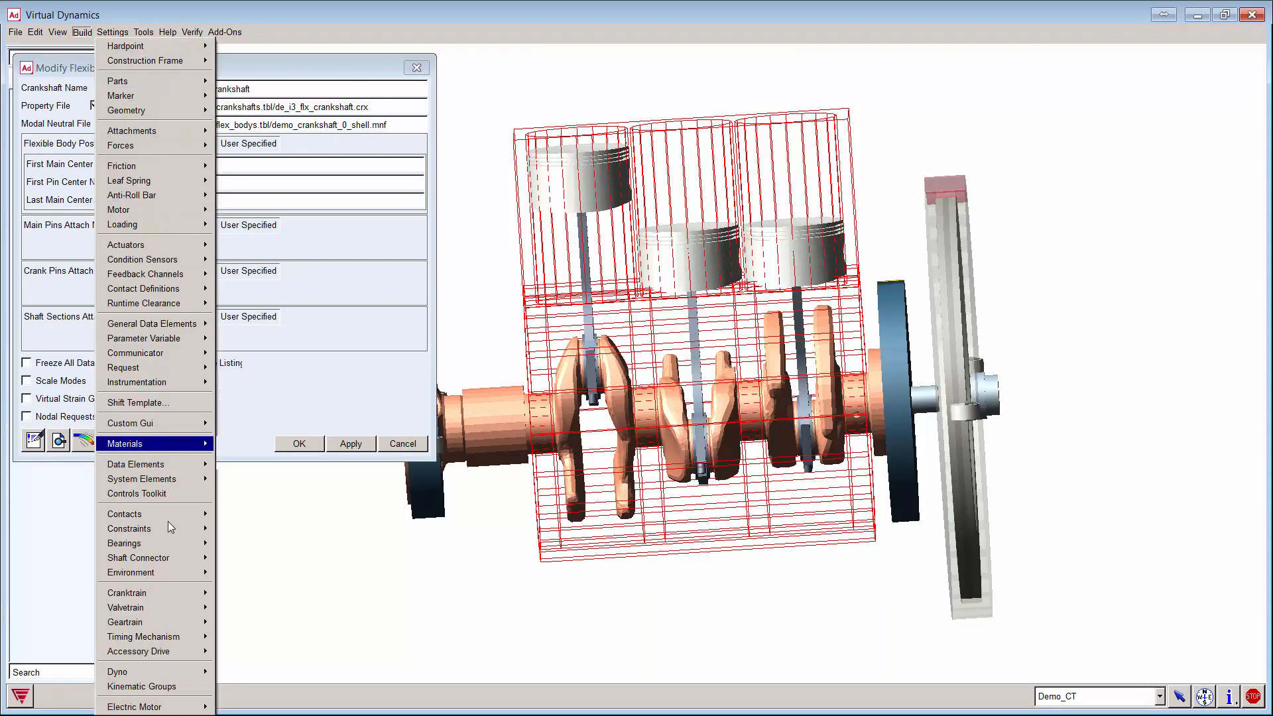
mouse_move(194, 597)
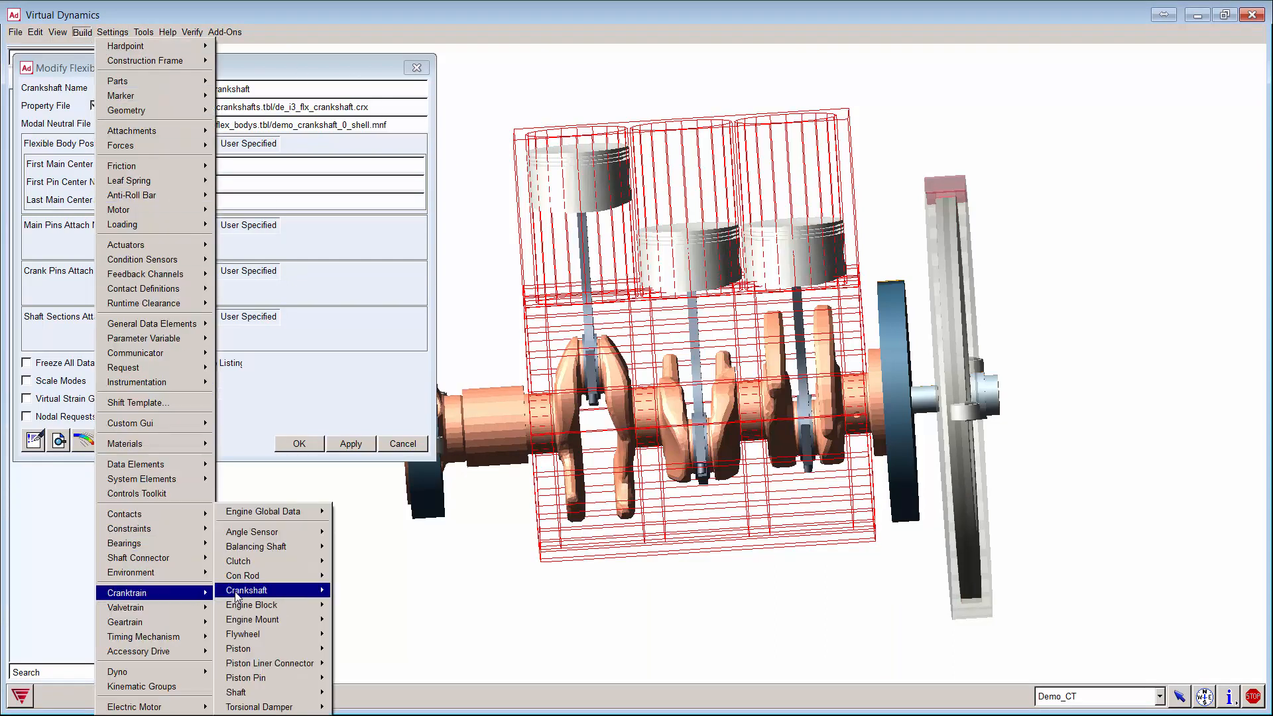
mouse_move(278, 590)
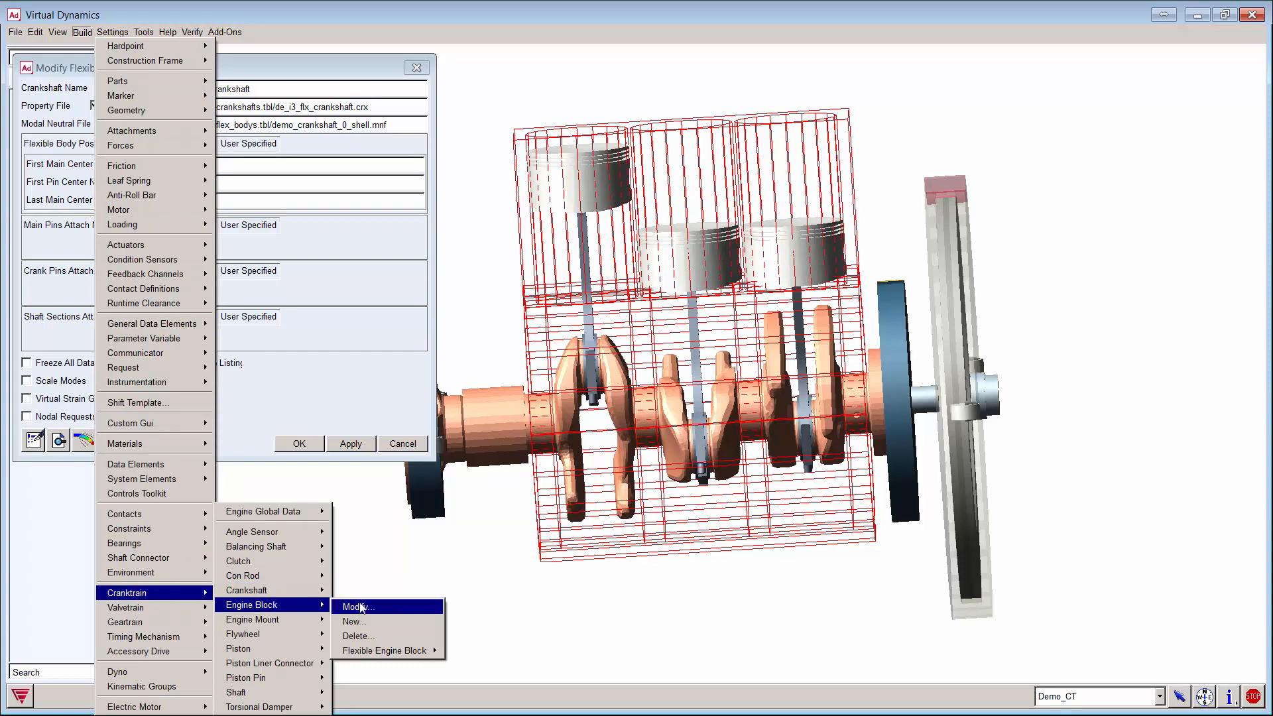
mouse_move(410, 649)
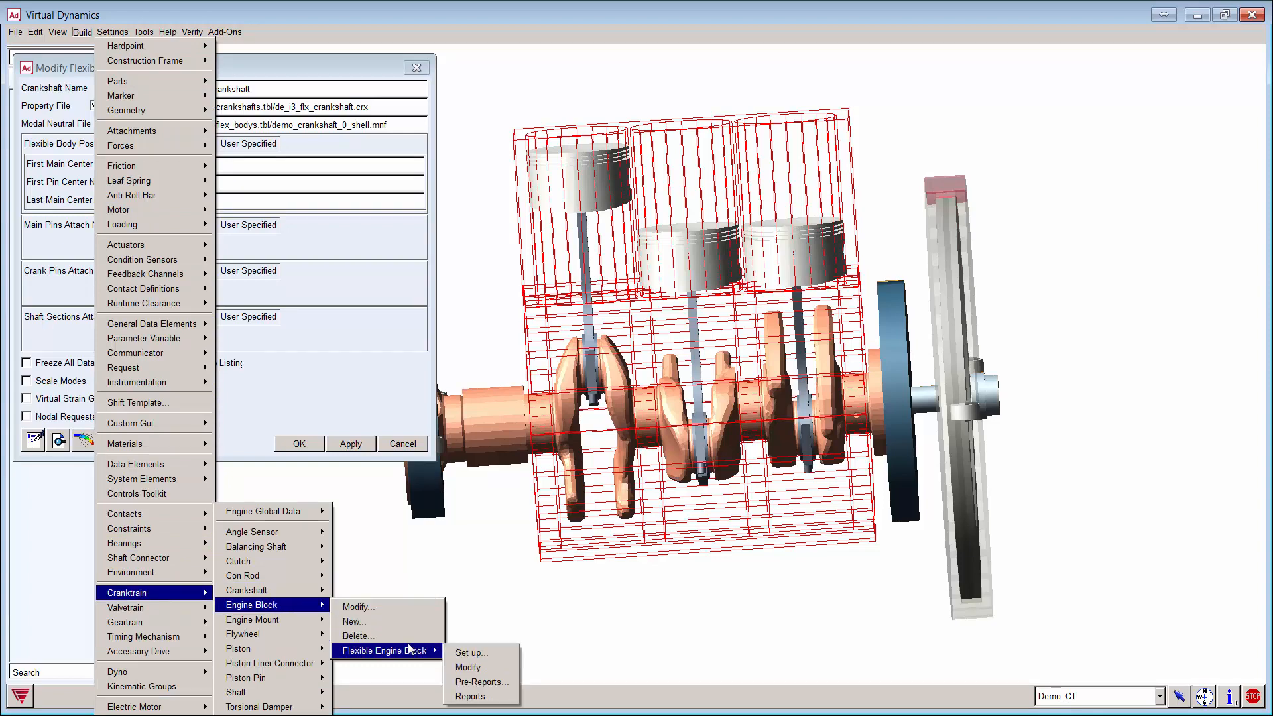
click(469, 652)
Step: Choose ues_engine_block as the rigid engine block to make flexible
right_click(195, 78)
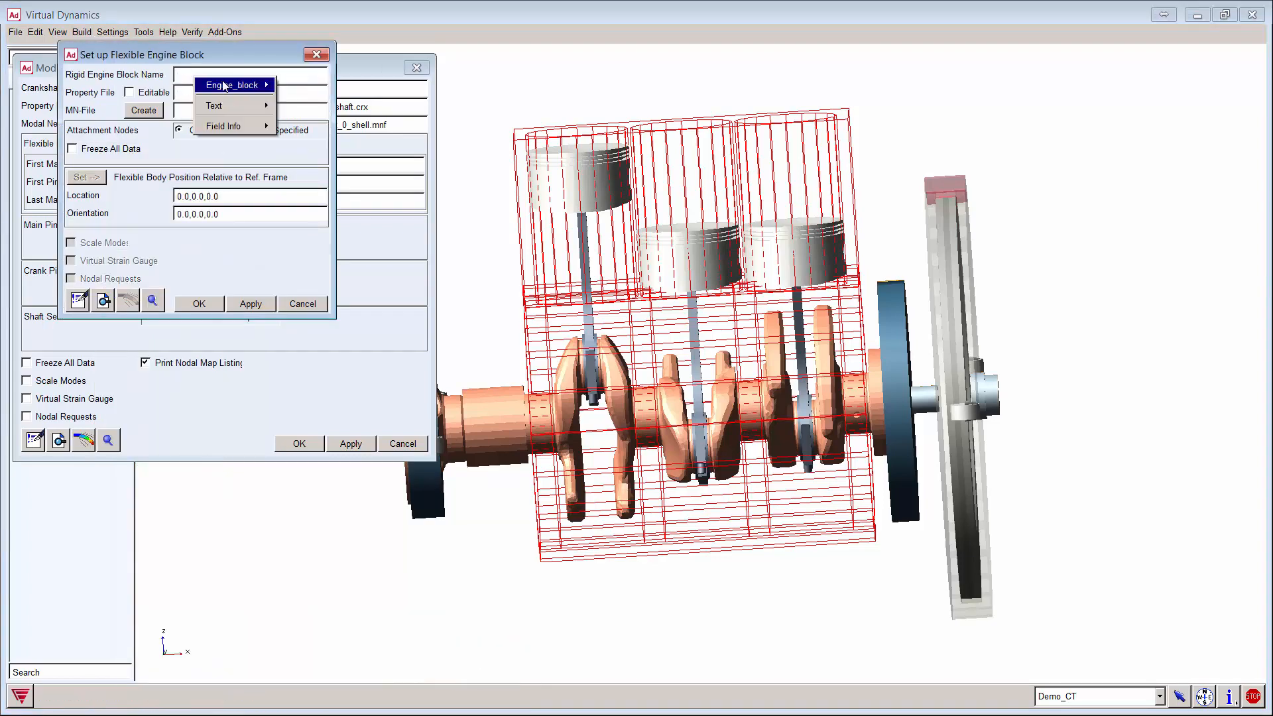
mouse_move(232, 85)
mouse_move(305, 102)
click(395, 118)
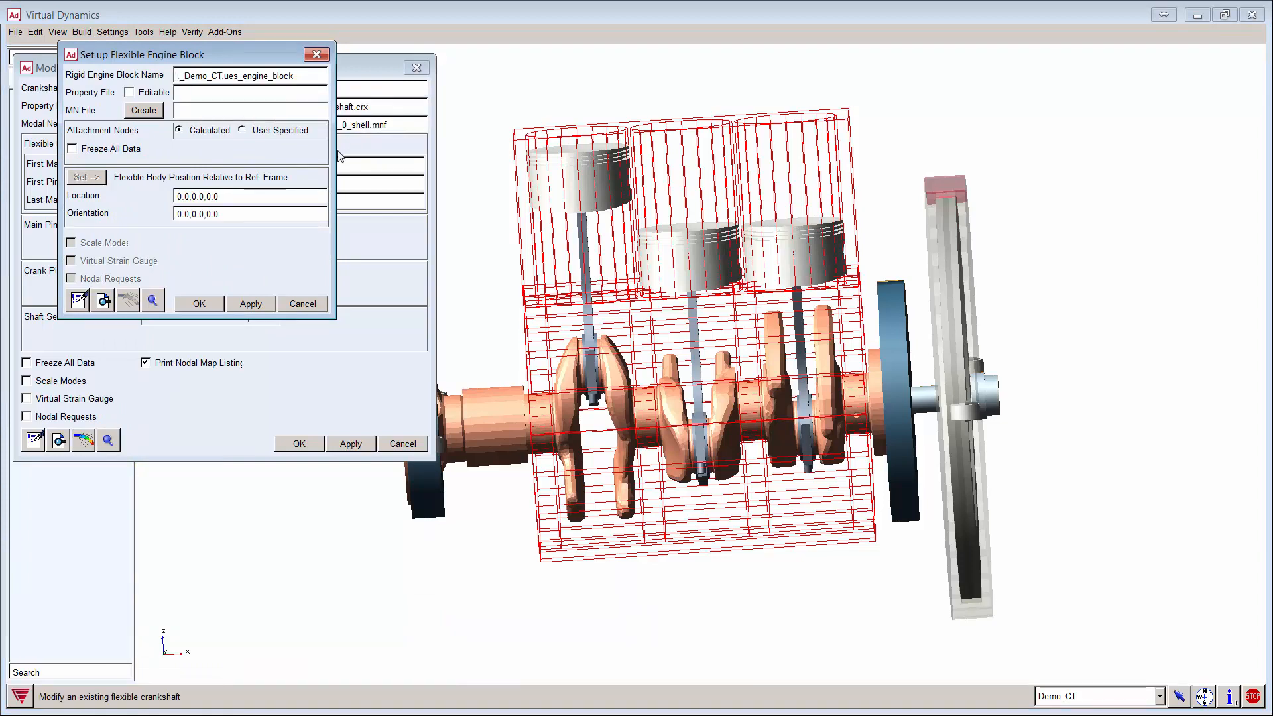
Step: Load de_i3_flx_blck.blx from the Demo_CT engine block table and make it editable
right_click(203, 93)
mouse_move(240, 101)
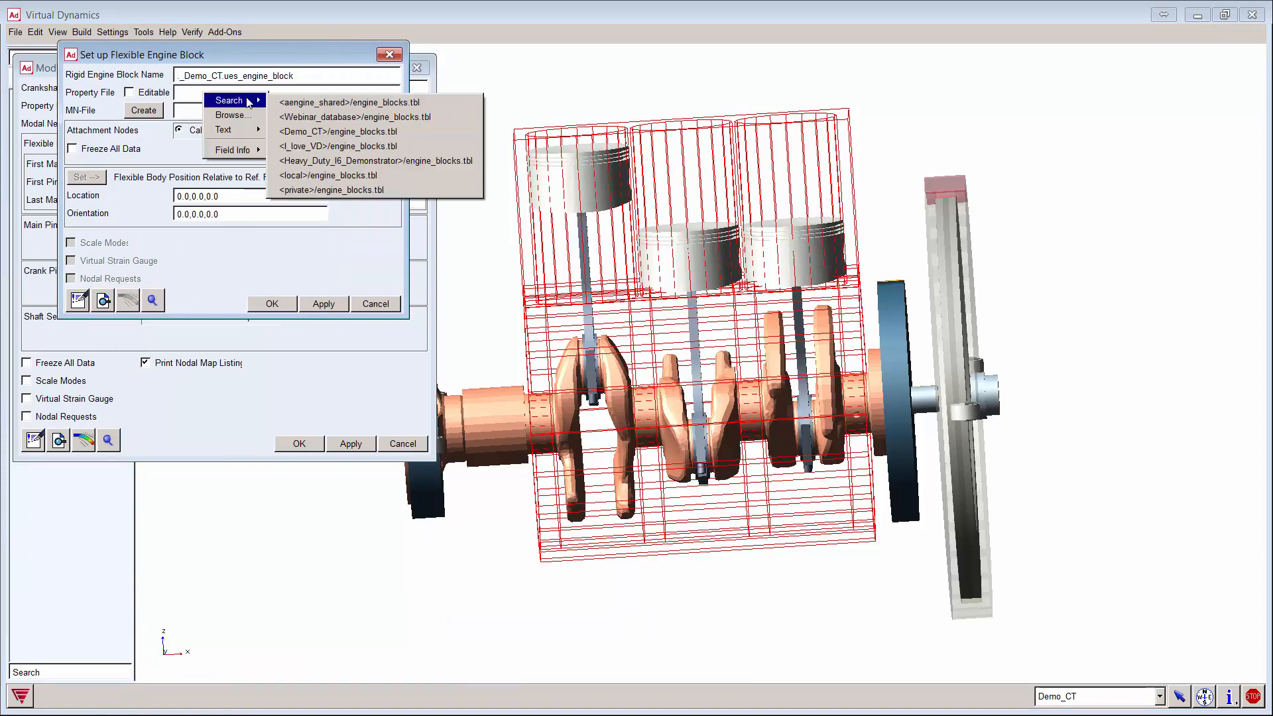
click(309, 129)
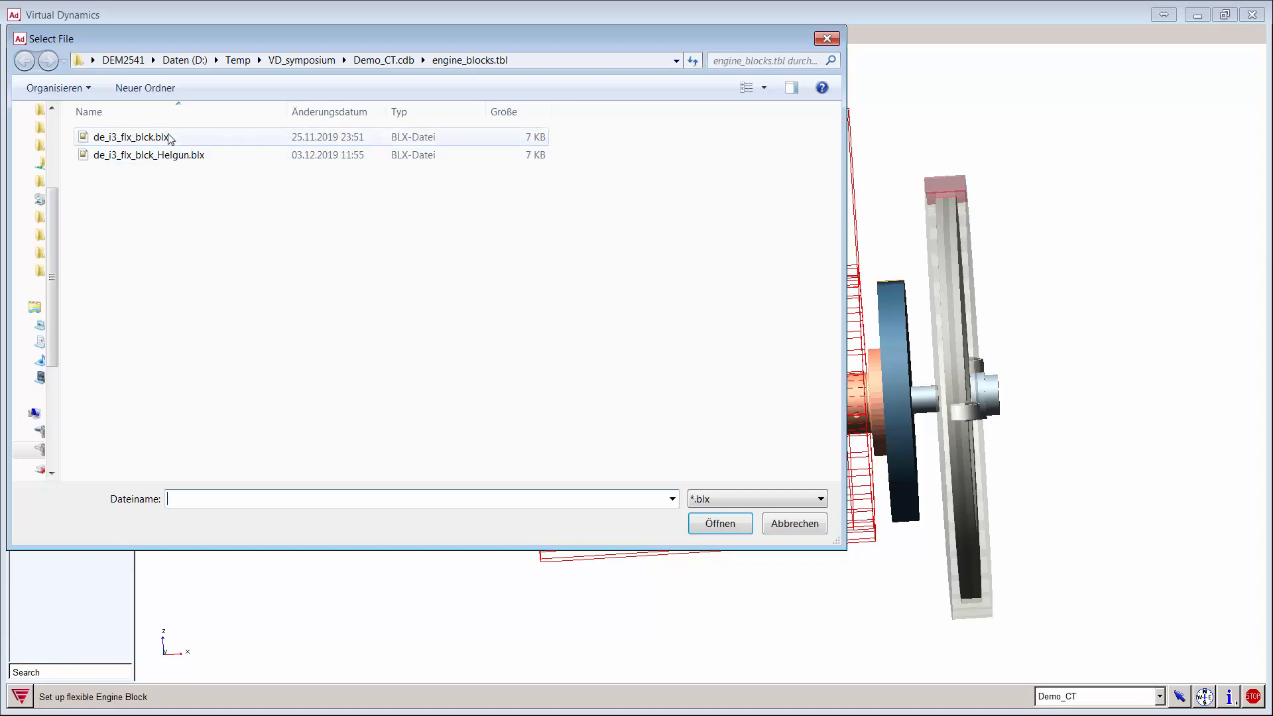
double_click(188, 139)
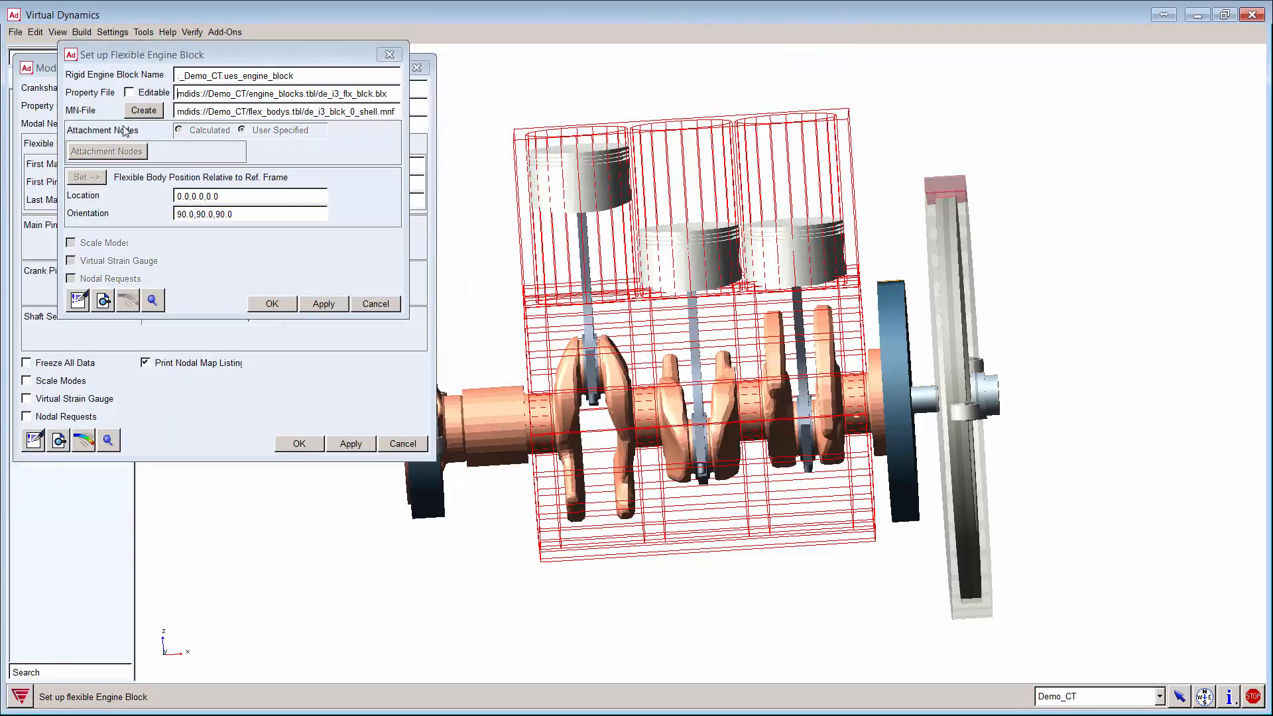
click(135, 93)
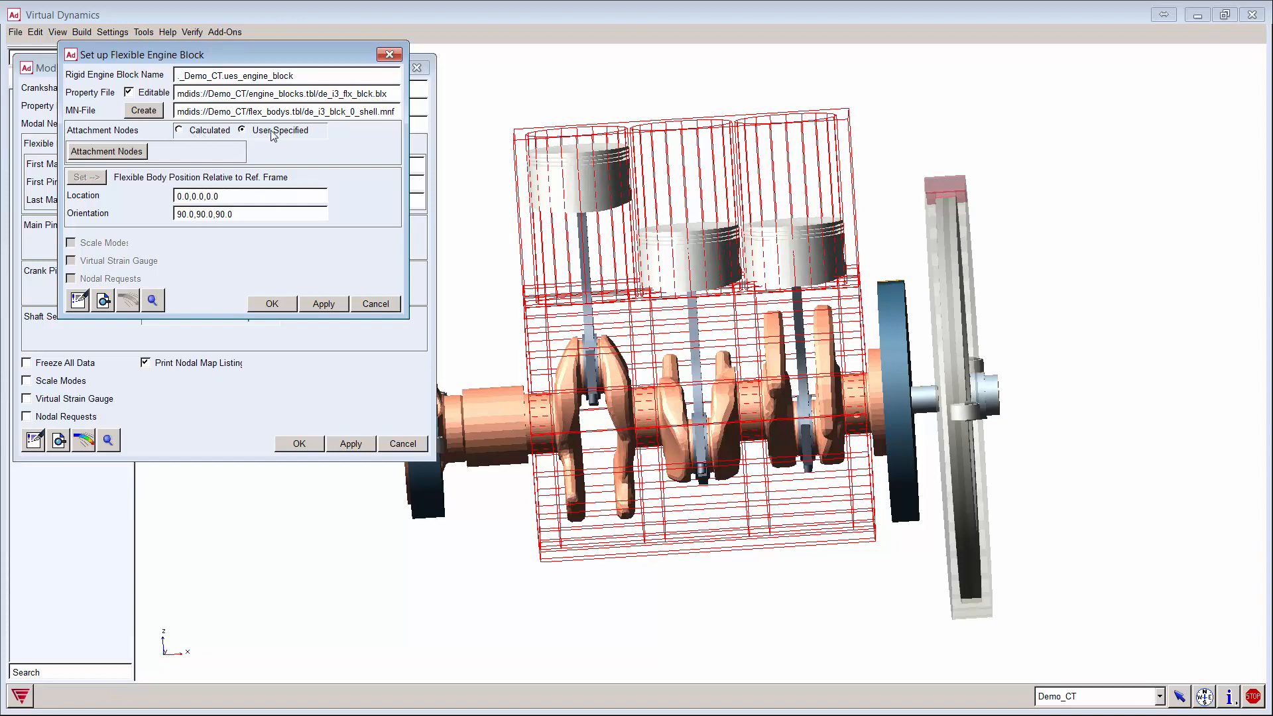
Step: Open the Set Node Ids table and inspect attach marker rows, e.g. attach_marker_12 with node 24
click(116, 152)
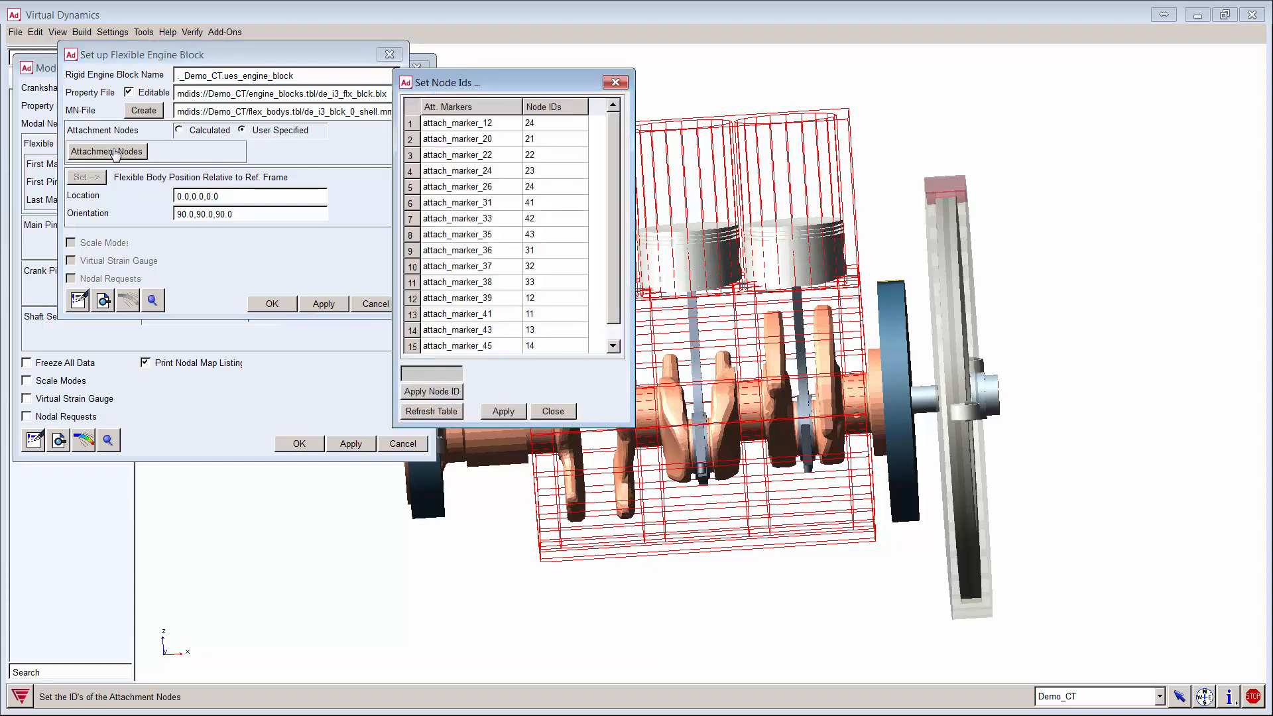
drag(494, 86, 152, 102)
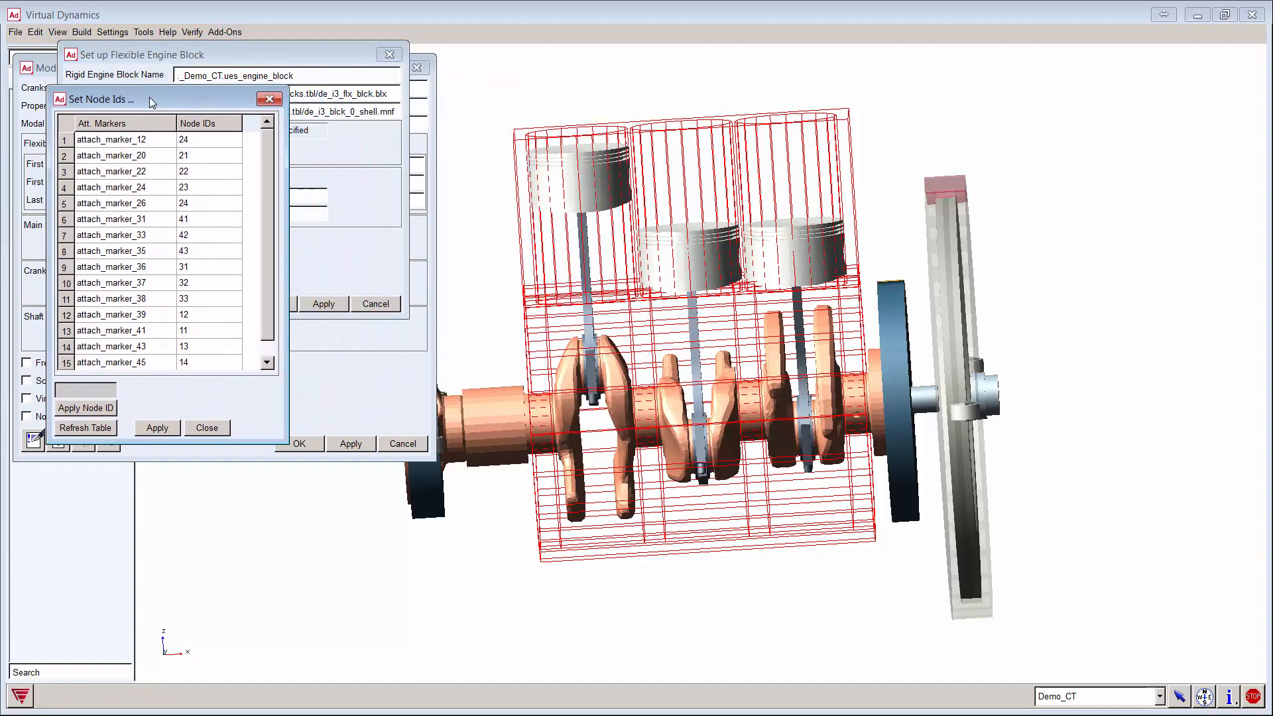
click(128, 141)
click(140, 171)
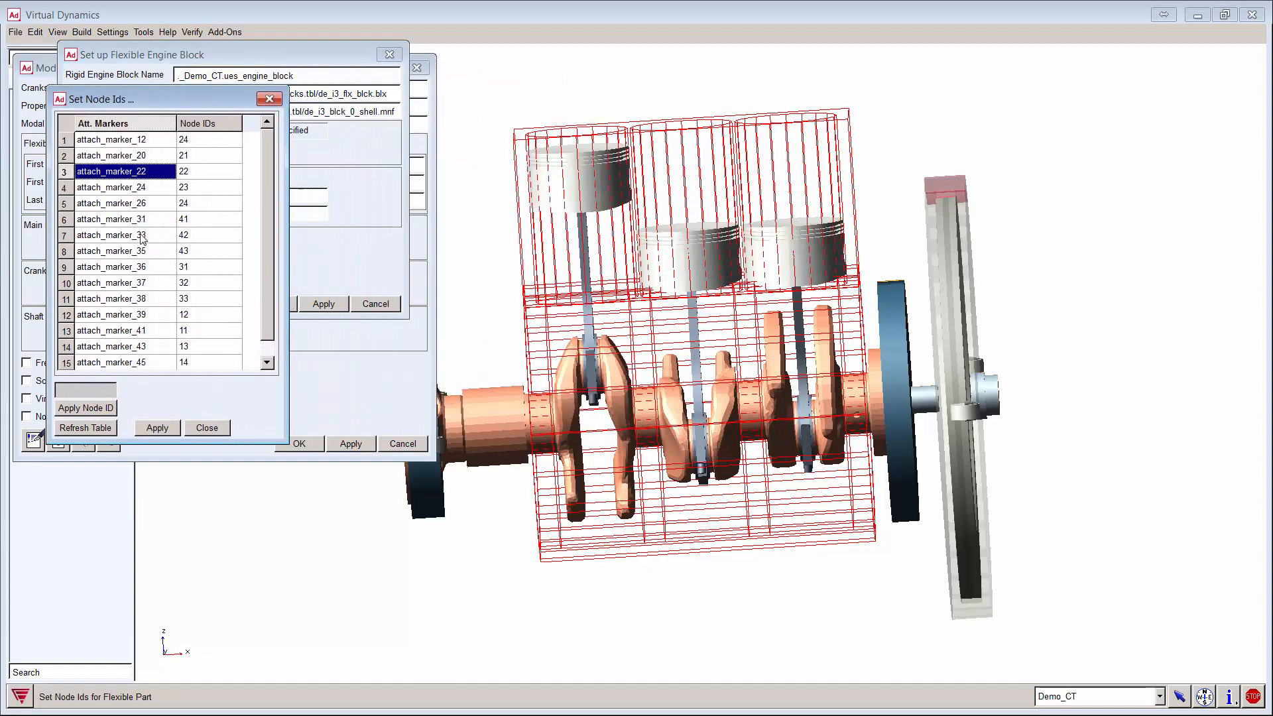
click(142, 236)
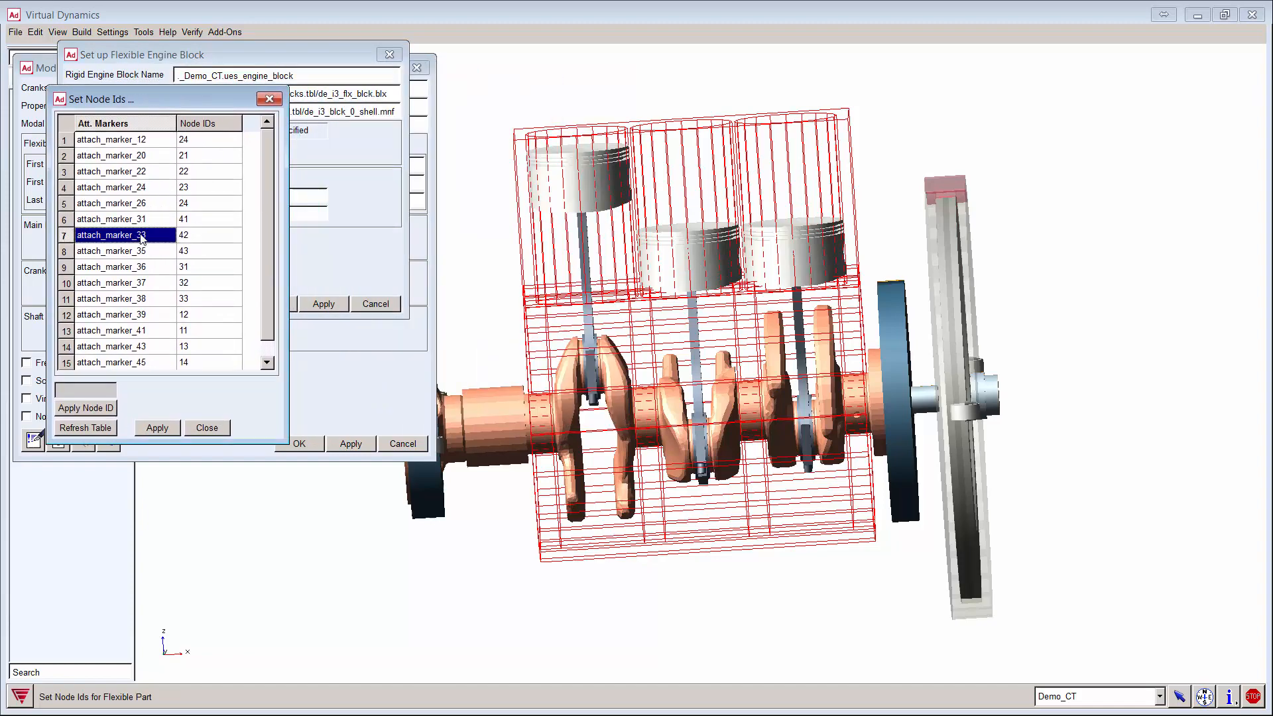
click(136, 144)
click(200, 142)
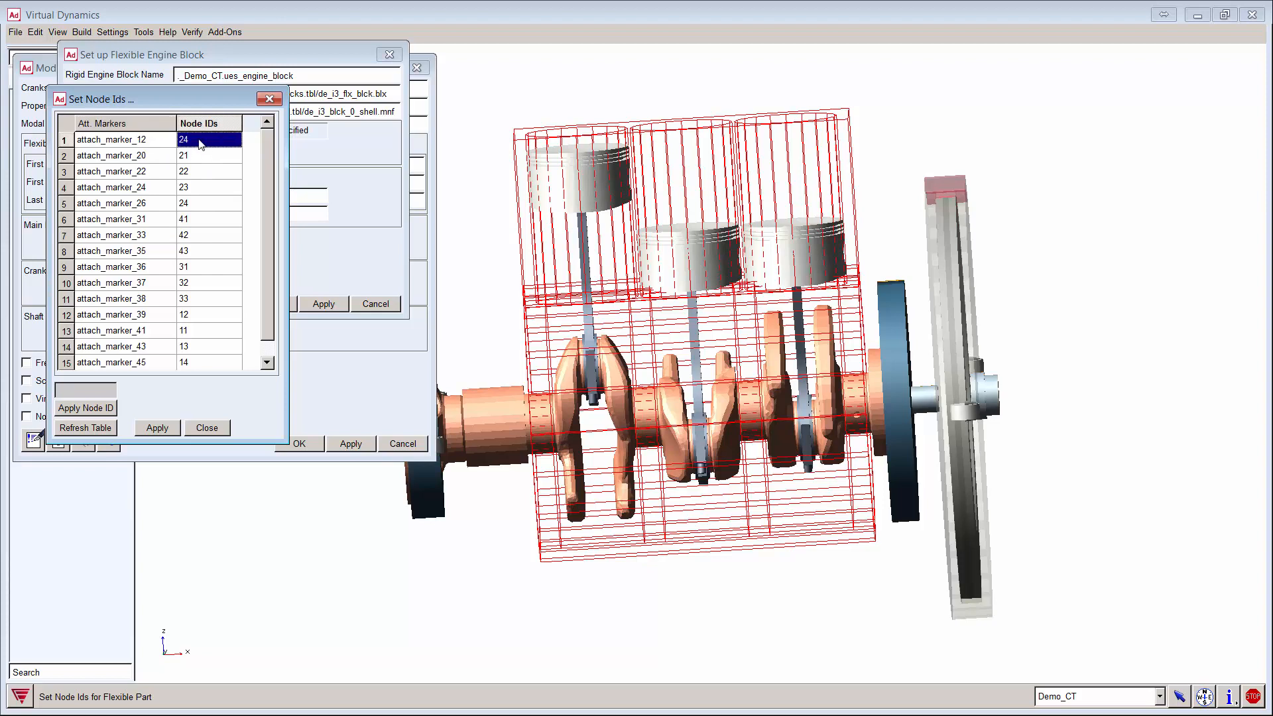
drag(194, 100, 189, 146)
drag(150, 56, 213, 88)
click(185, 447)
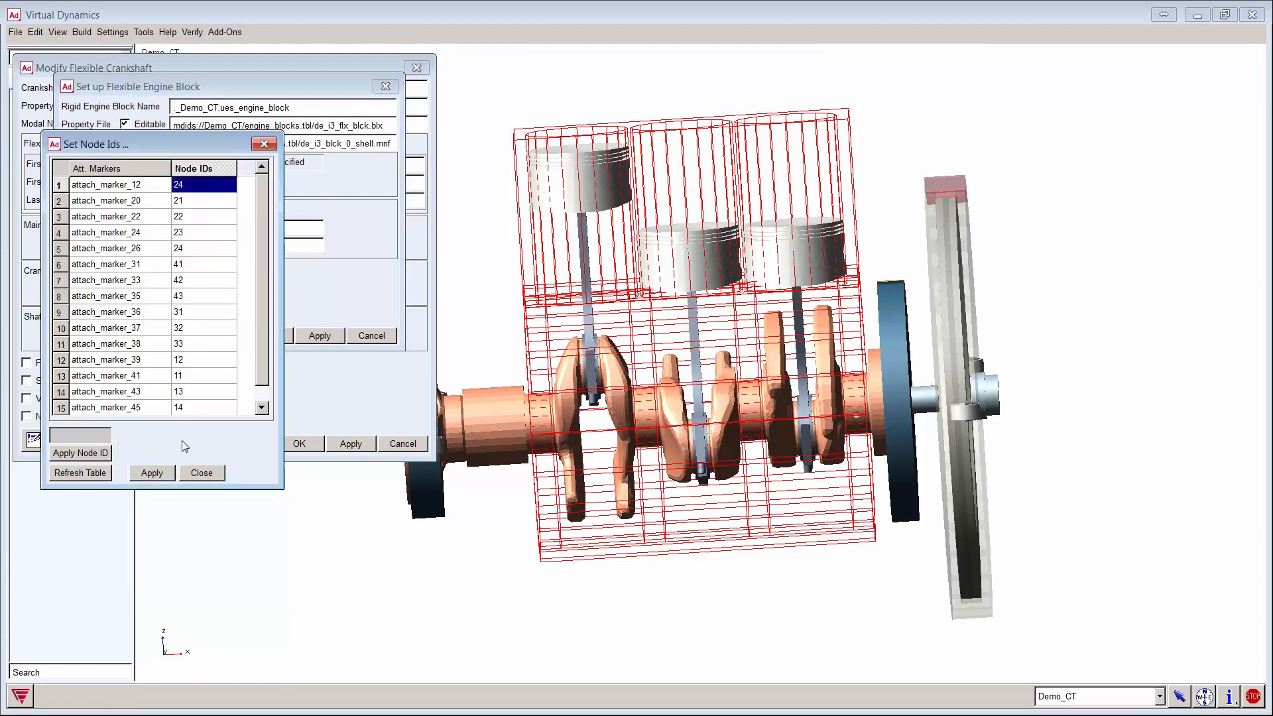
click(84, 32)
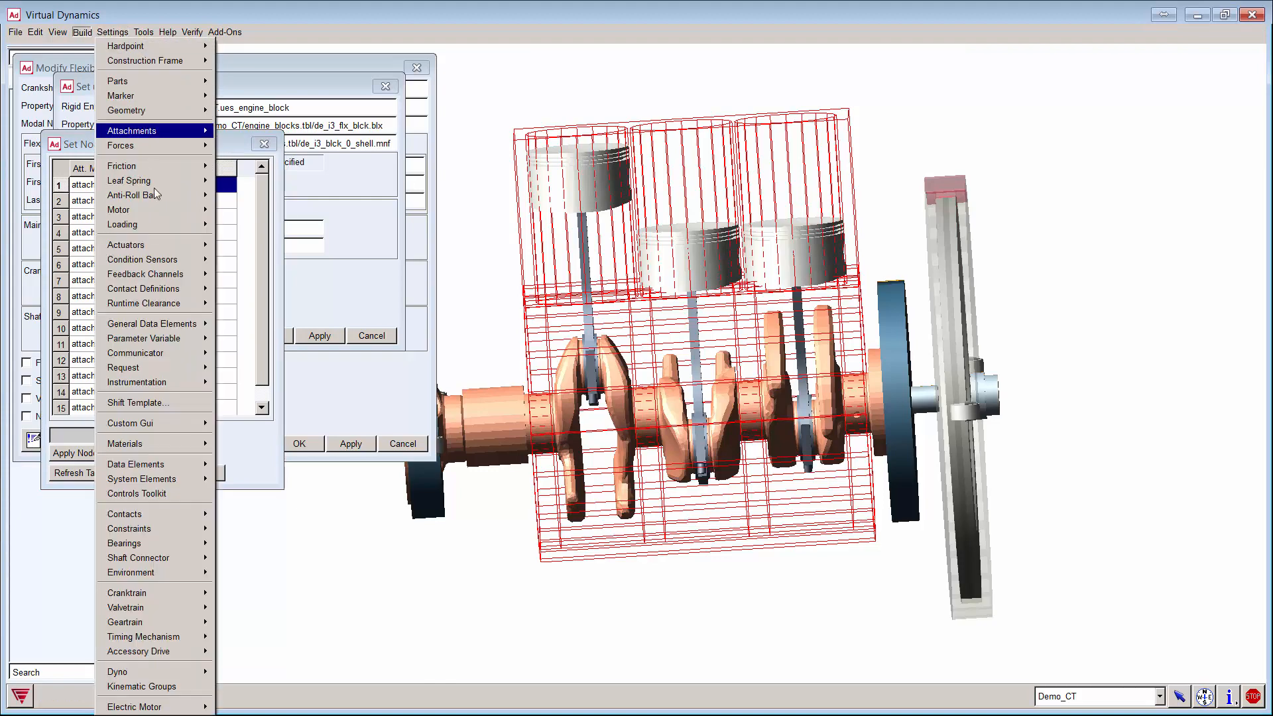
Step: Run the Flexible Engine Block Pre-Report of interface points for ues_engine_block
mouse_move(194, 519)
mouse_move(203, 598)
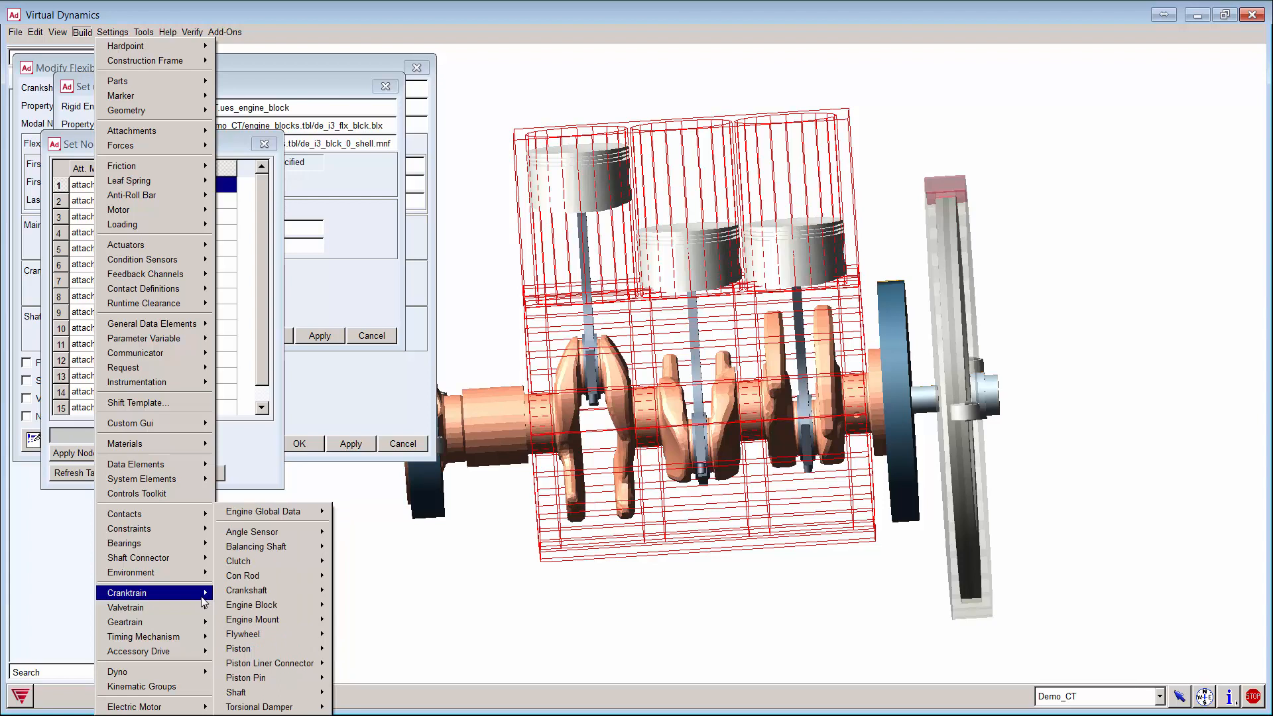
mouse_move(302, 611)
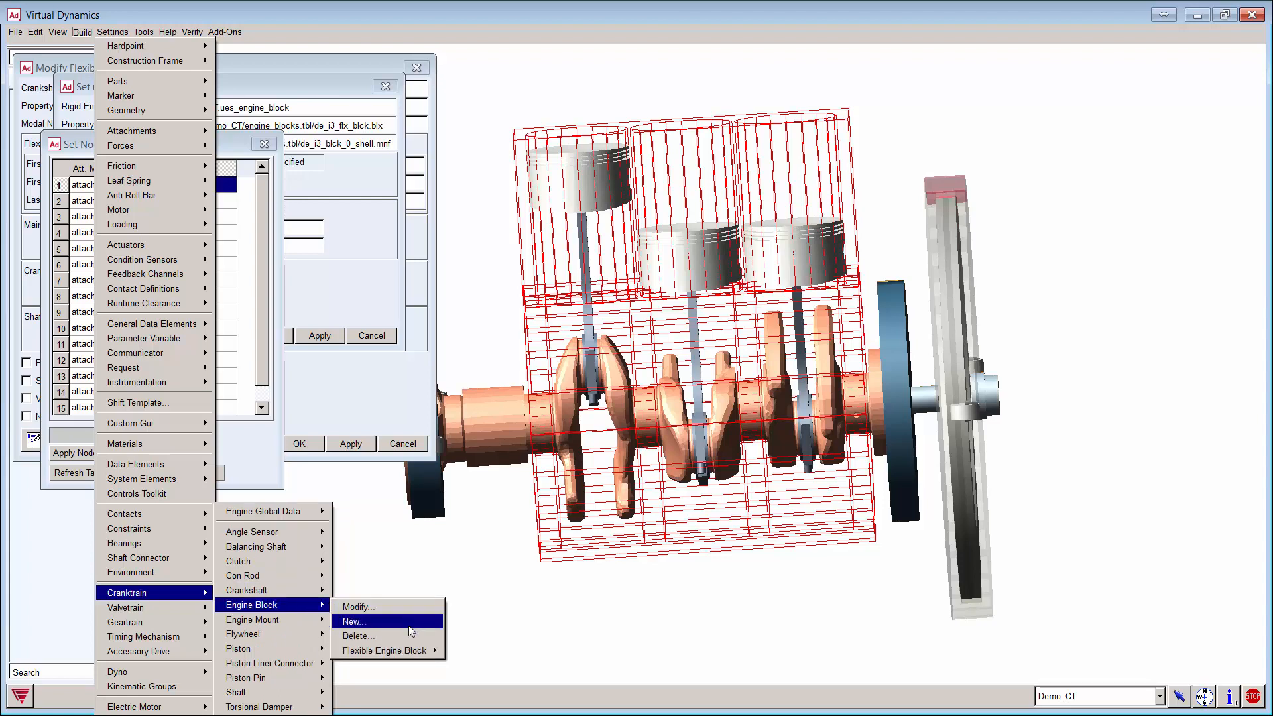
mouse_move(413, 651)
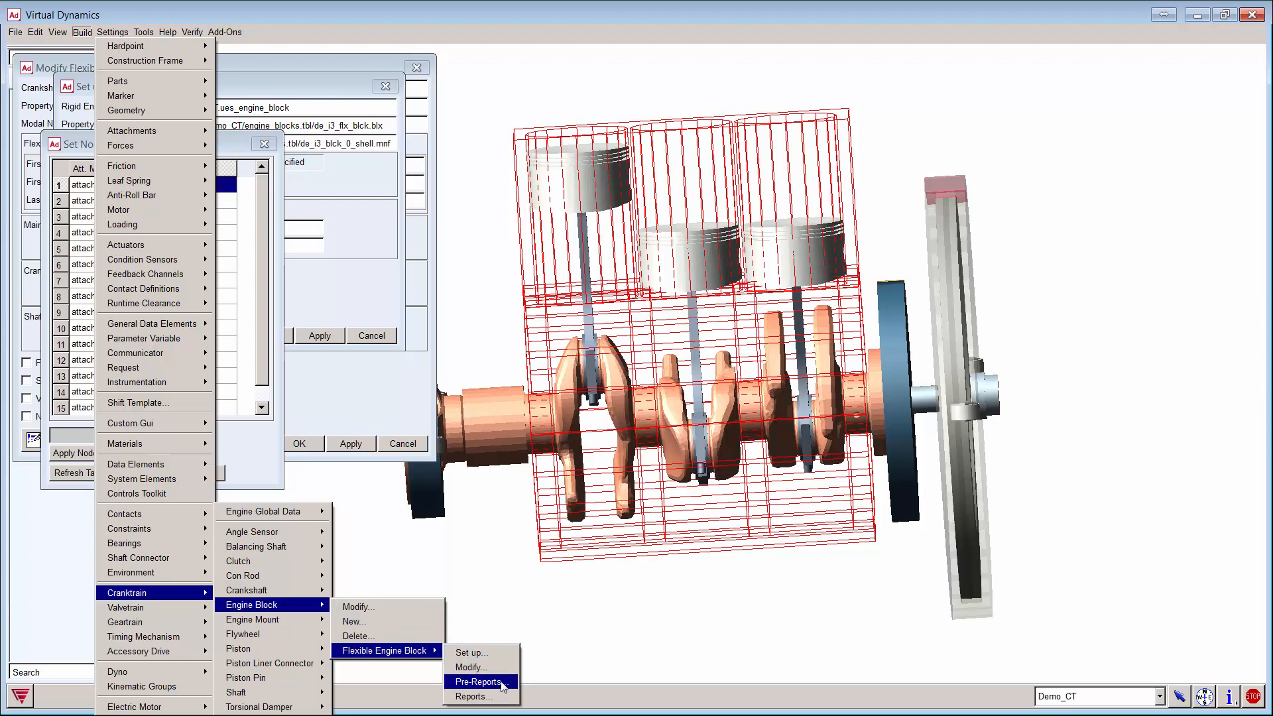
click(477, 682)
right_click(194, 81)
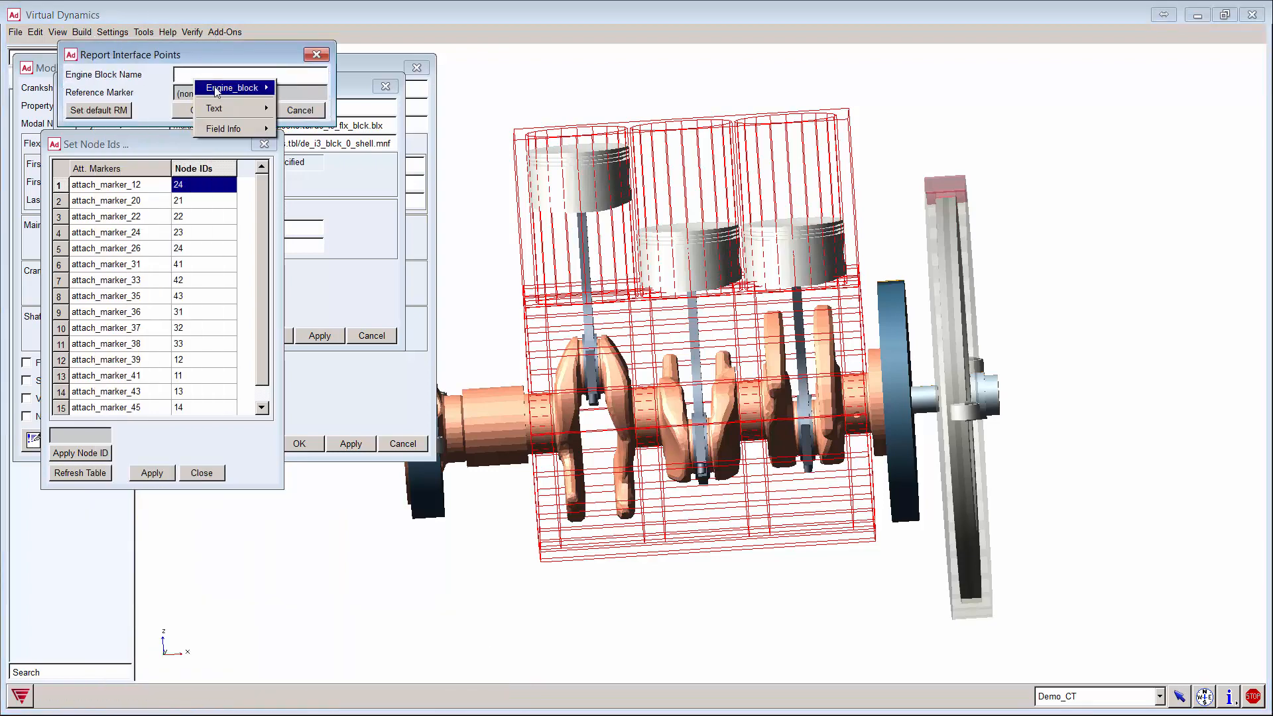
mouse_move(219, 89)
mouse_move(305, 111)
click(358, 117)
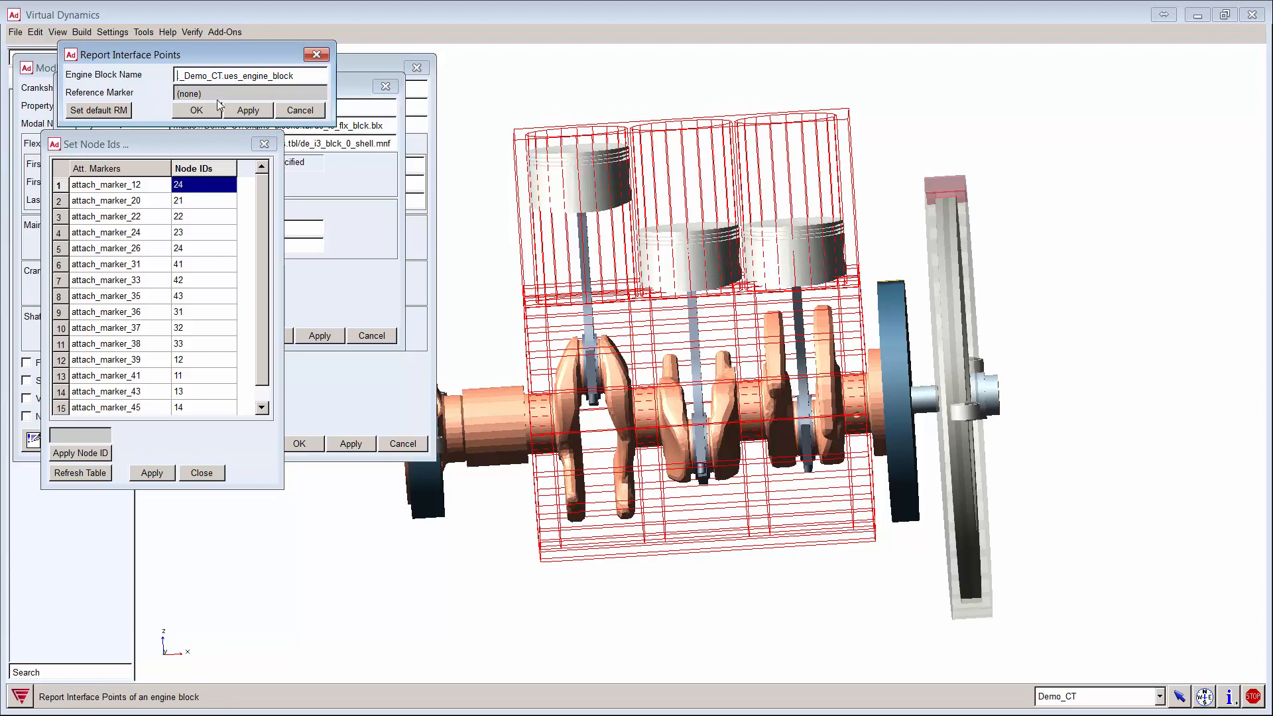
click(246, 111)
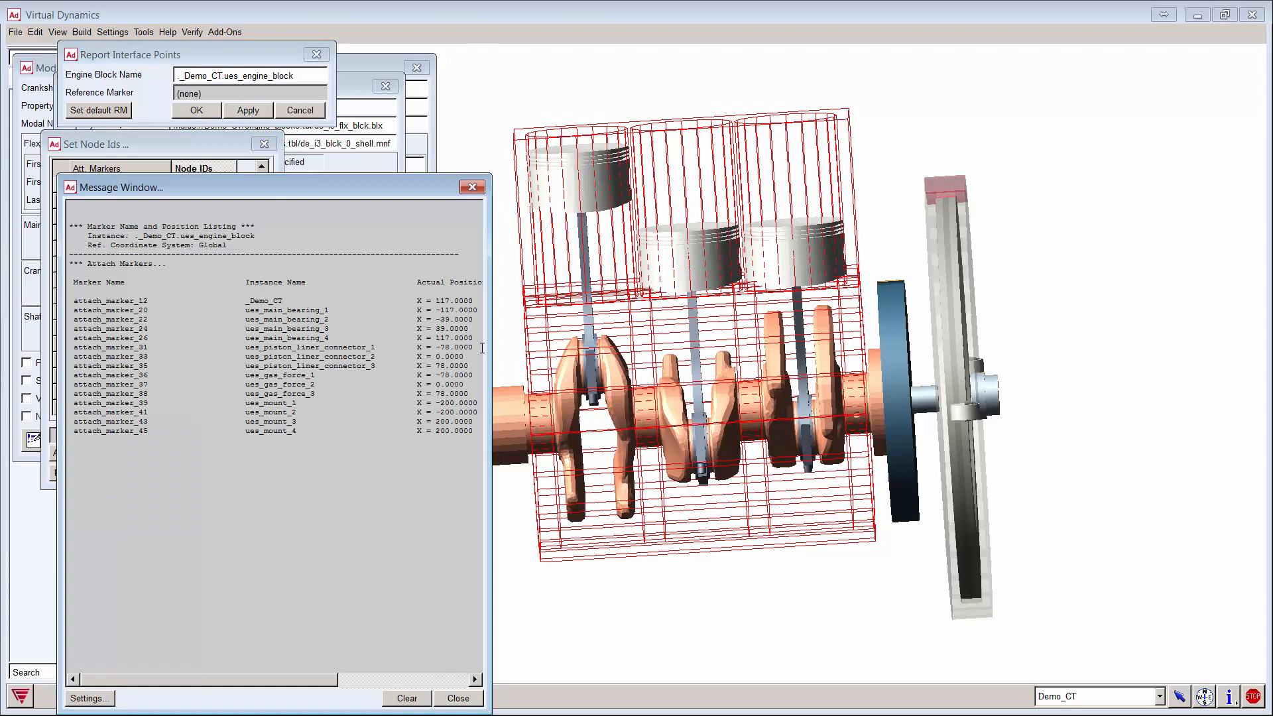
Step: Resize the report to compare attach-marker positions with node IDs, then clear and close it
drag(490, 346, 689, 338)
drag(438, 709, 469, 518)
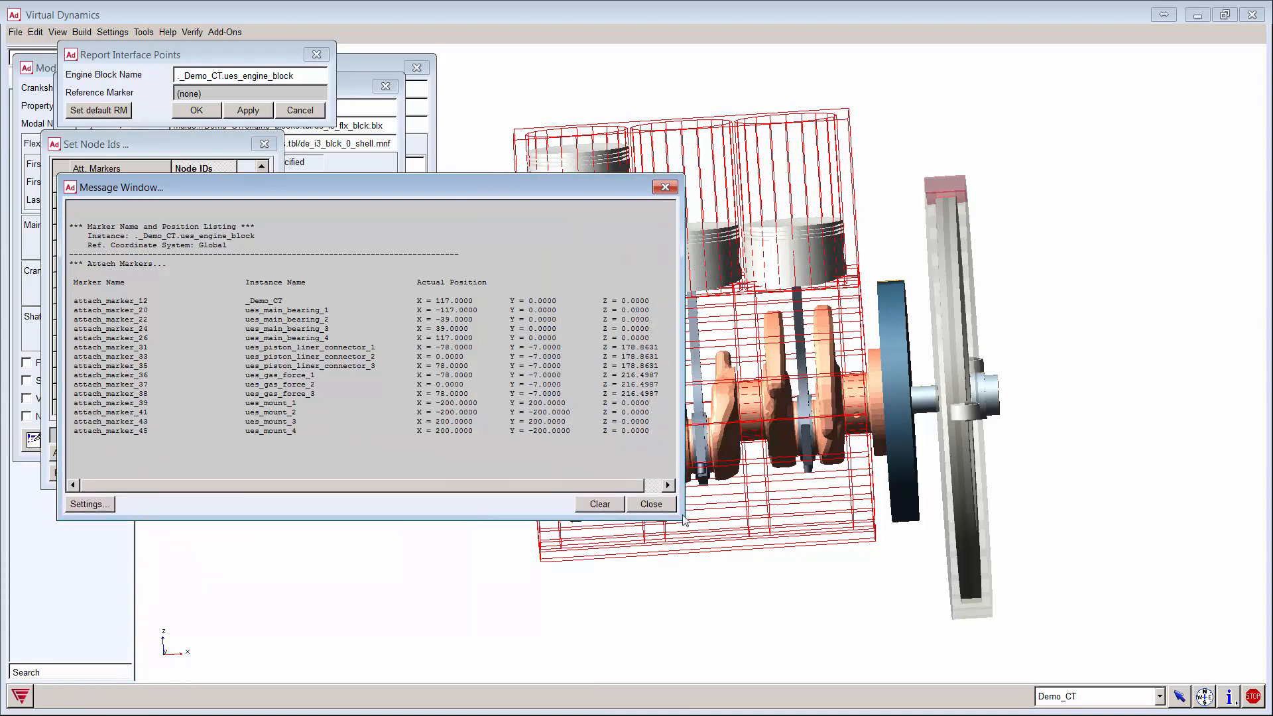
drag(679, 516, 727, 532)
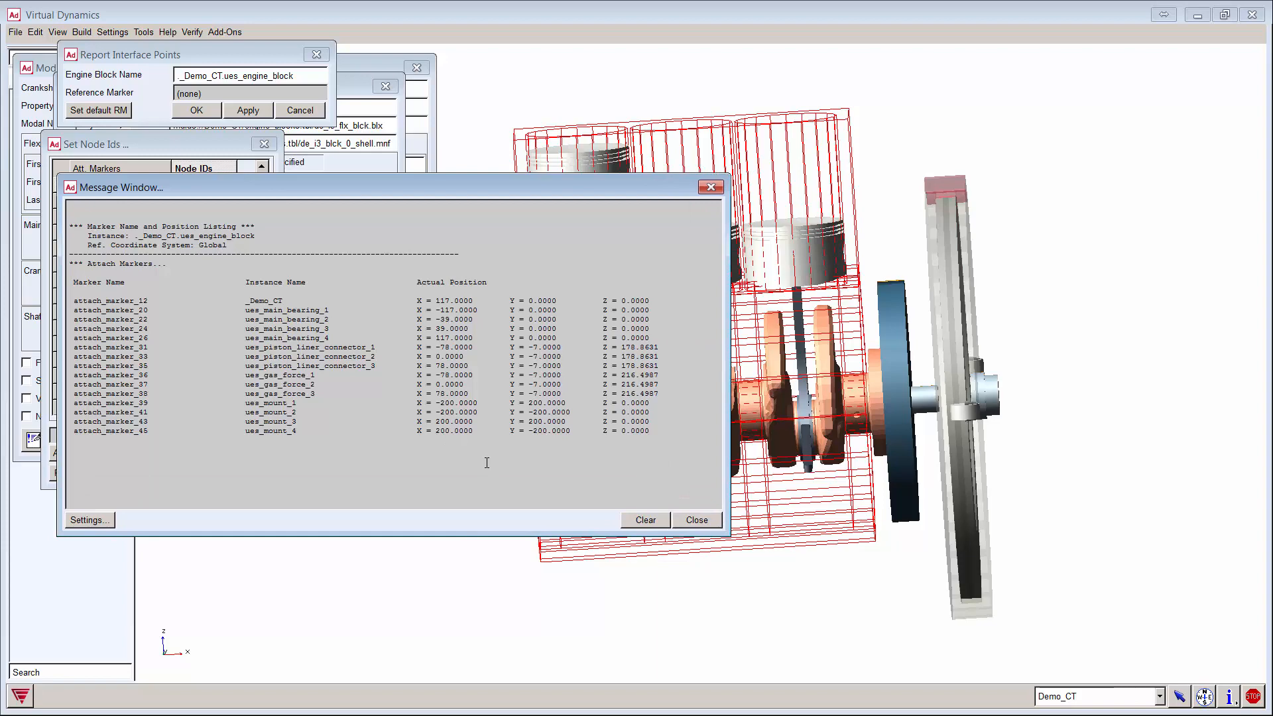
drag(489, 187, 747, 144)
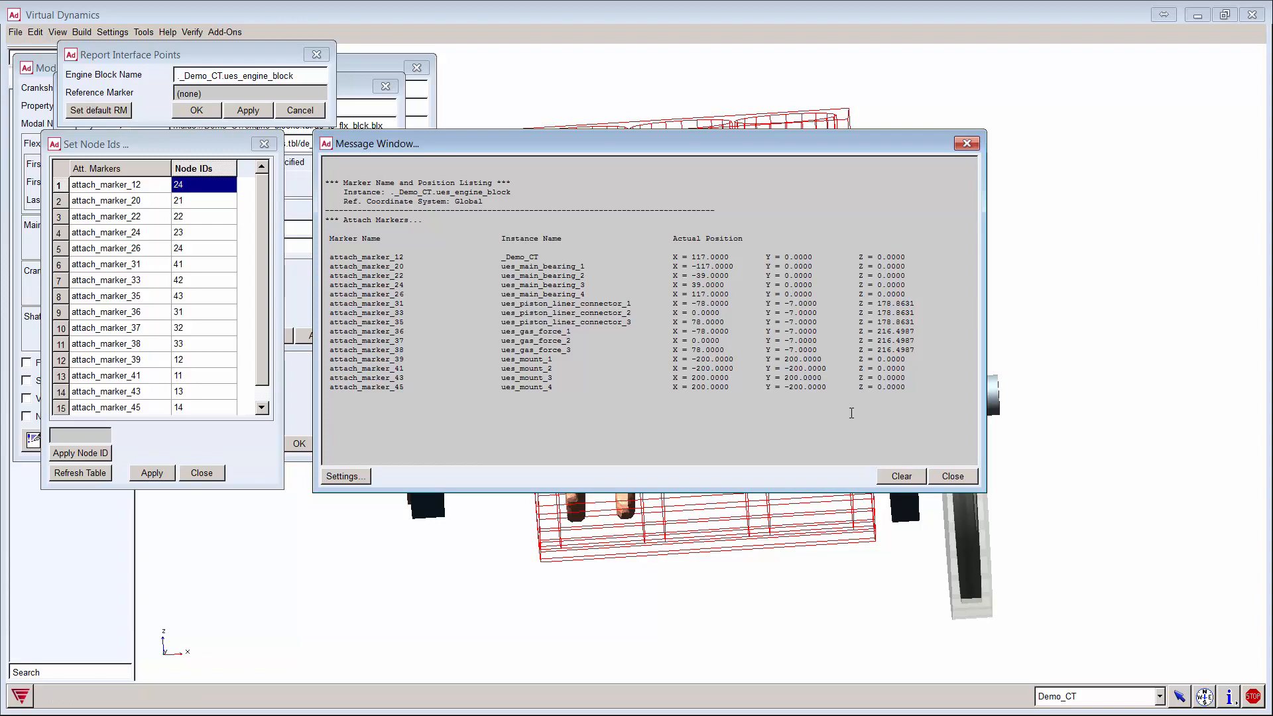
click(901, 476)
click(952, 476)
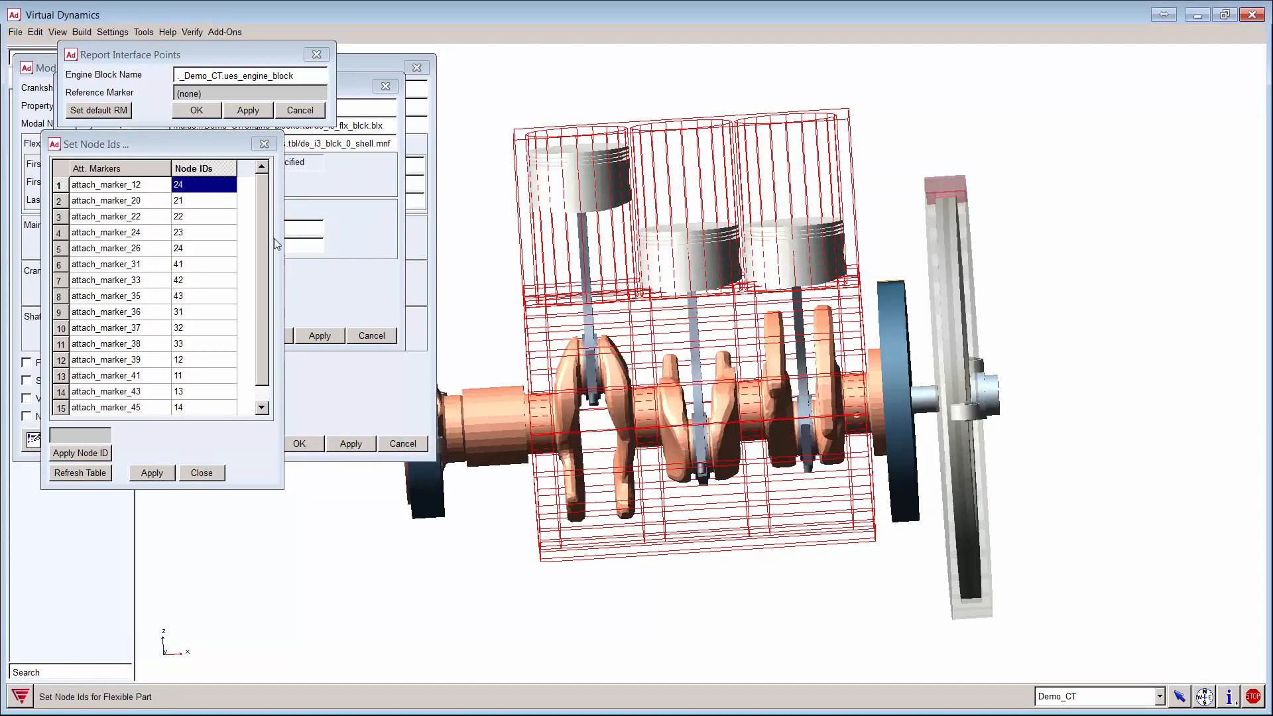
Step: Close the node table and report, apply the flexible engine block setup, overwriting the property file
click(263, 145)
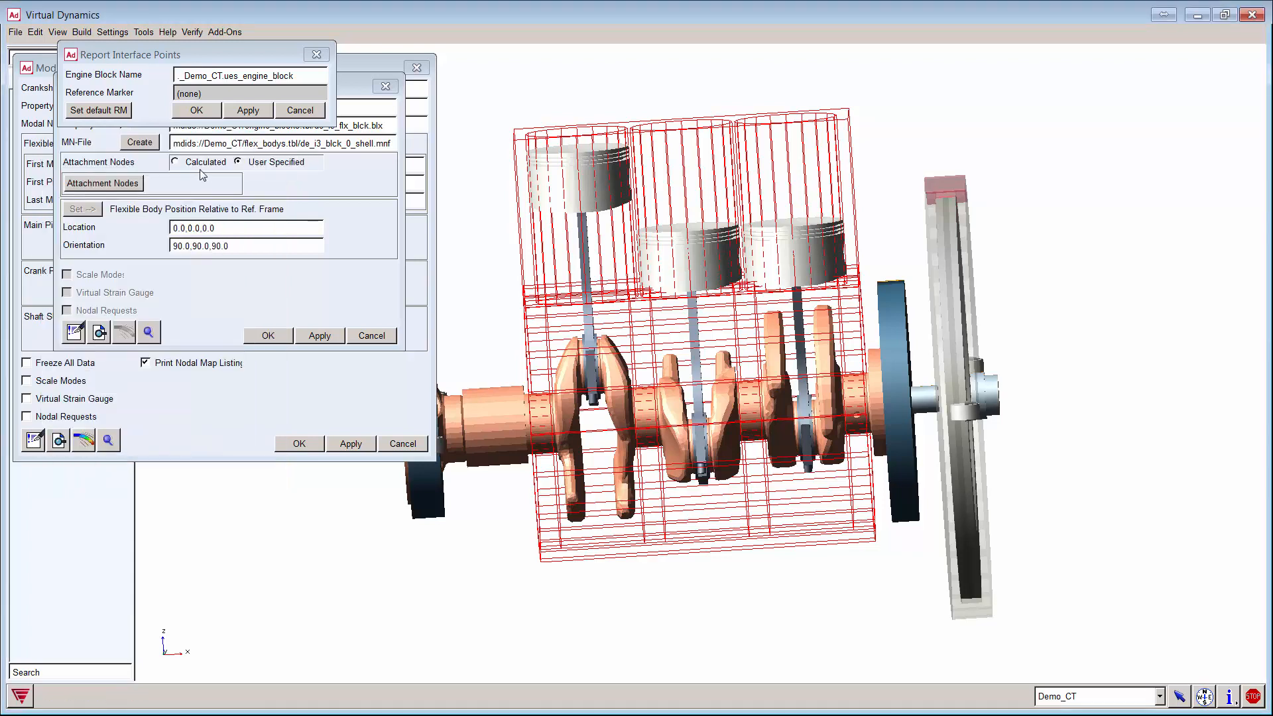
click(311, 114)
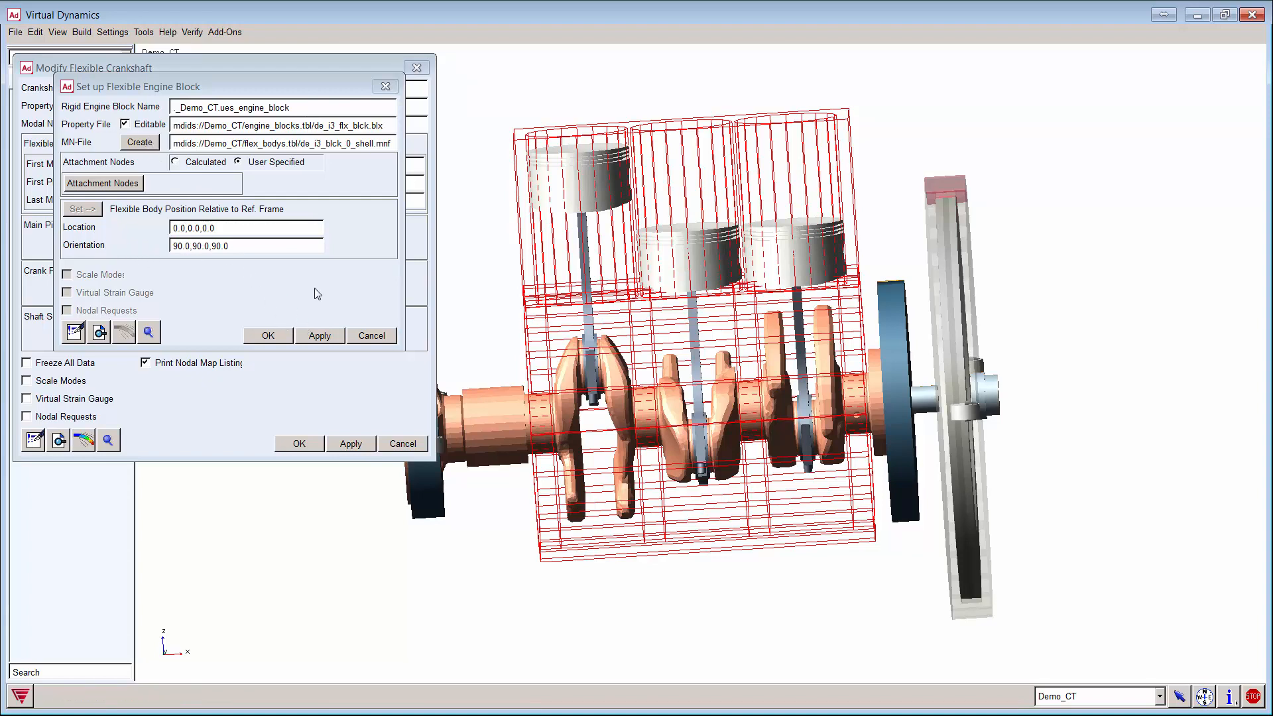
click(309, 337)
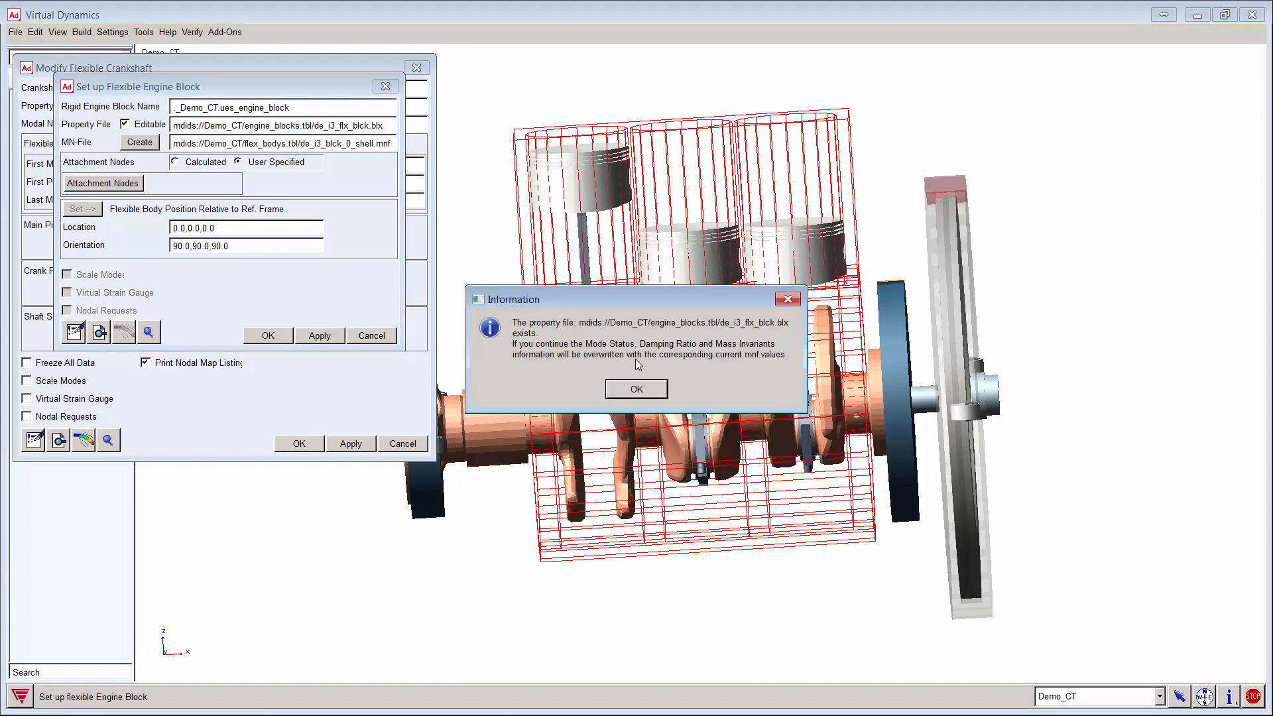
click(648, 391)
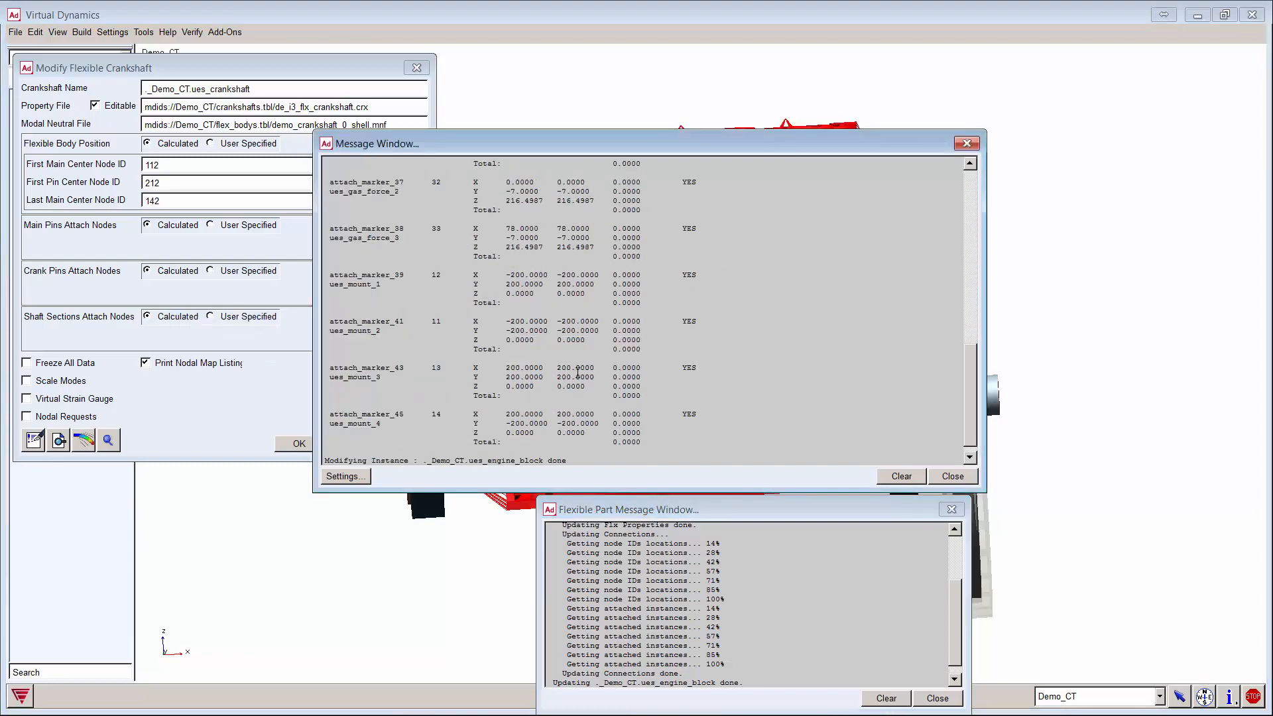
Step: Review the engine block nodal map, then clear and close both message logs
scroll(605, 365, up, 19)
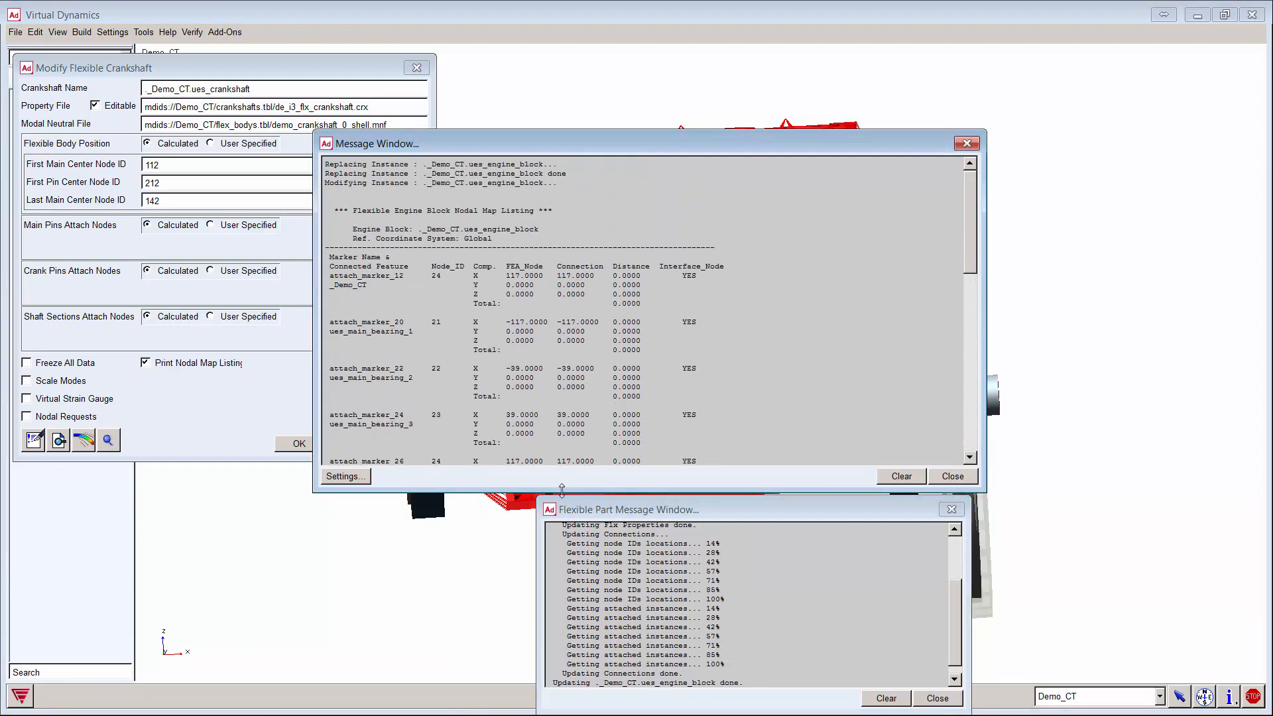
drag(562, 490, 562, 669)
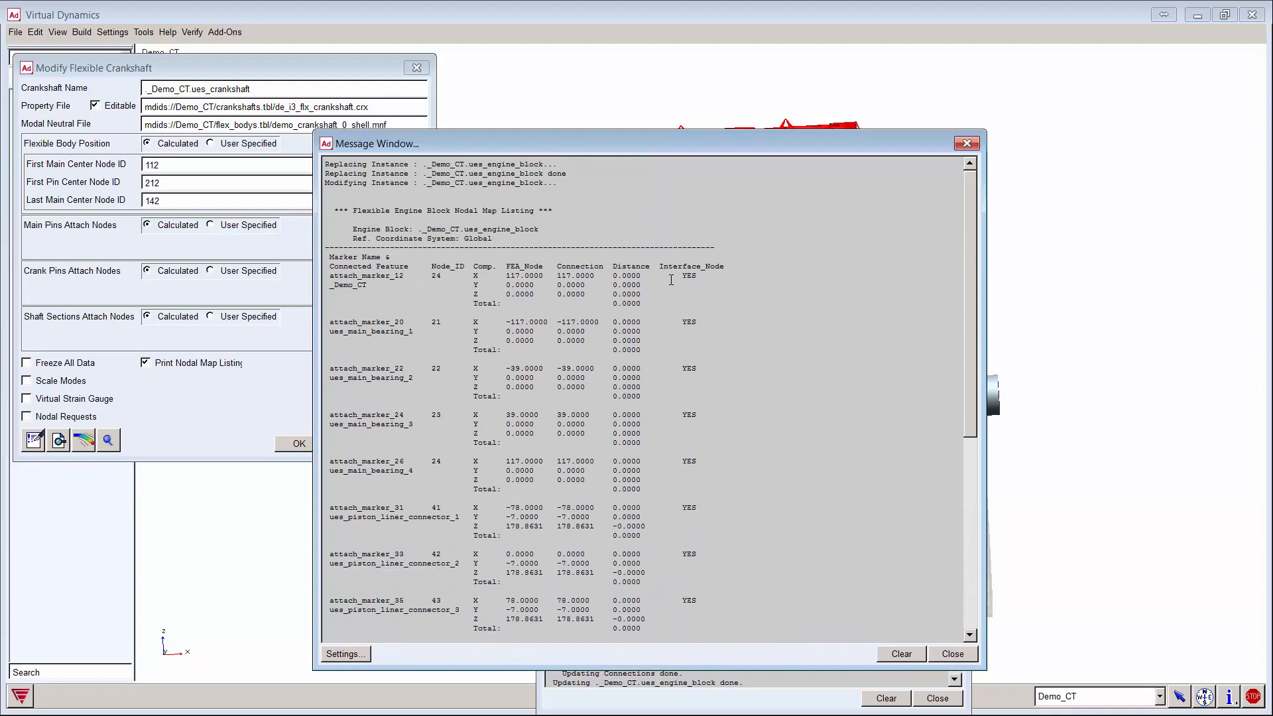
scroll(689, 351, down, 12)
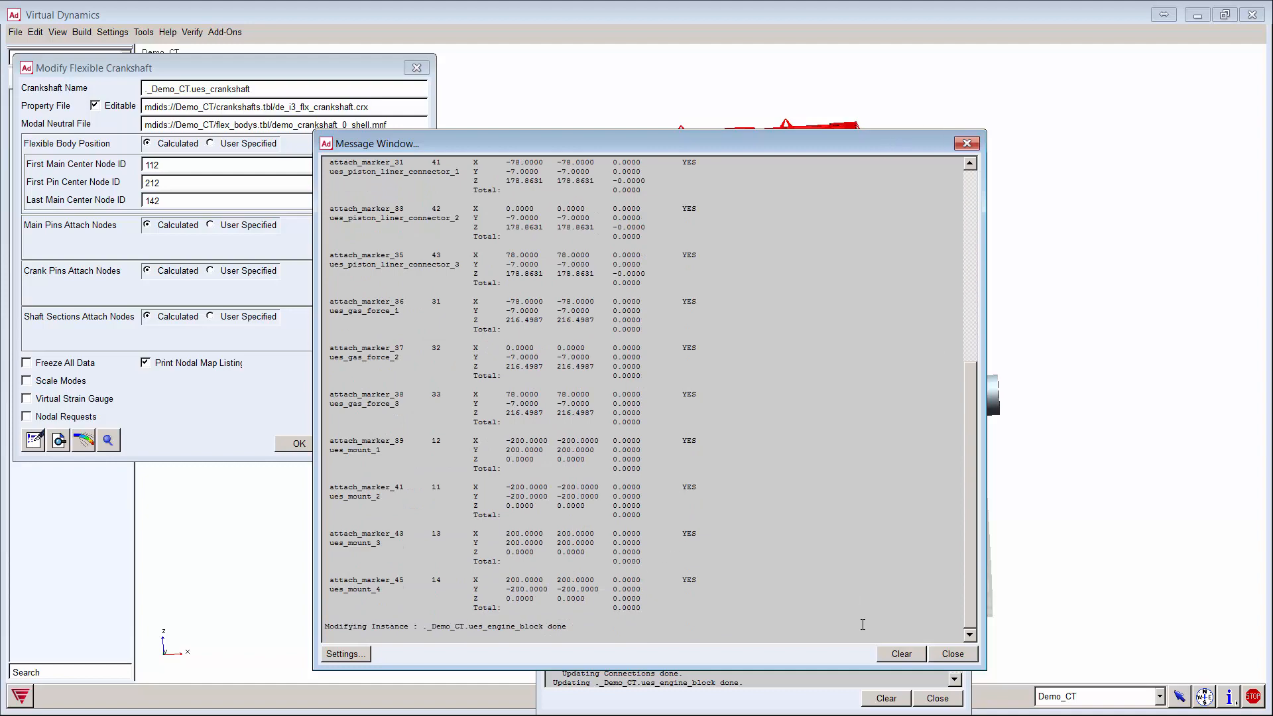
click(900, 653)
click(953, 653)
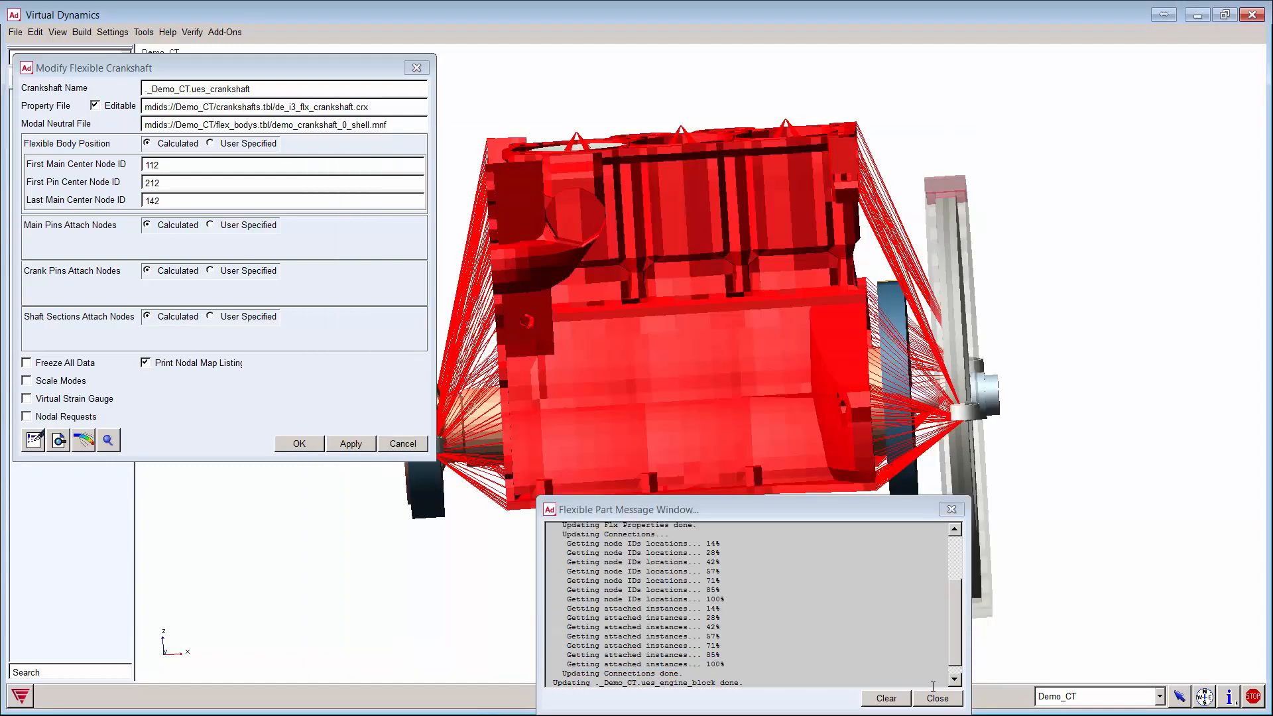
click(886, 698)
click(938, 698)
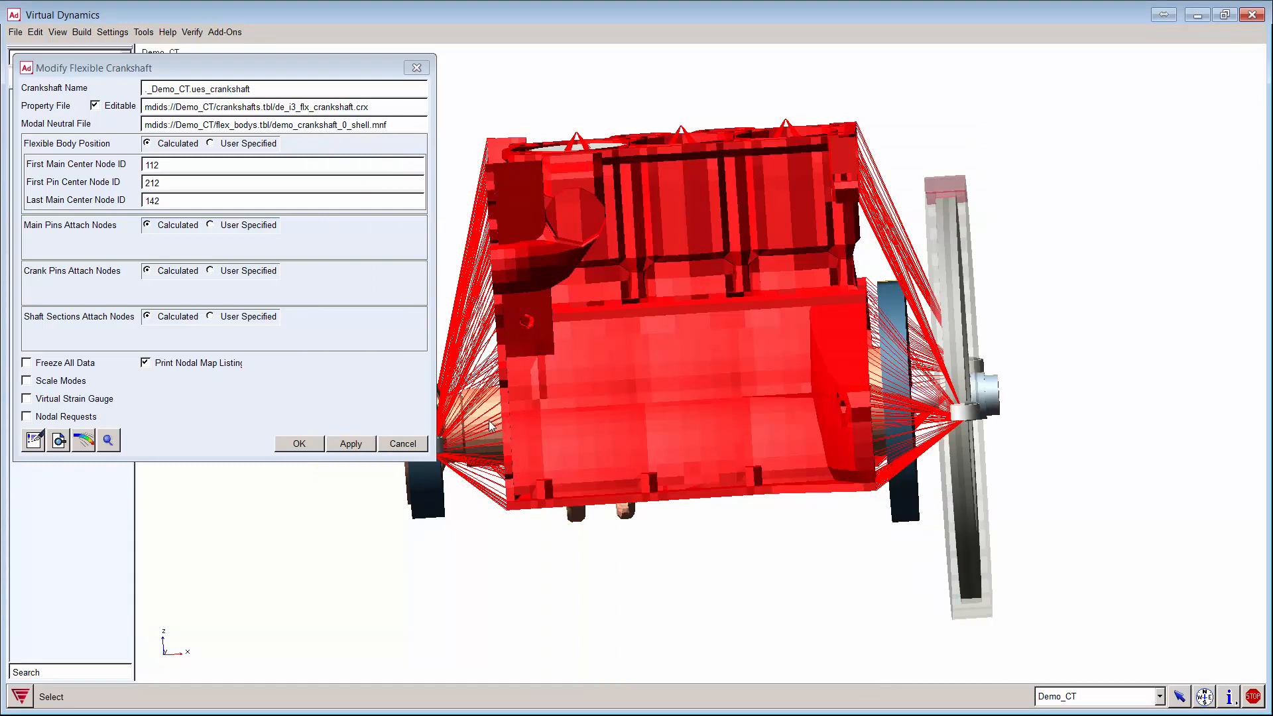
Step: Set the engine block's Appearance transparency to 96 and apply it
right_click(514, 509)
mouse_move(633, 513)
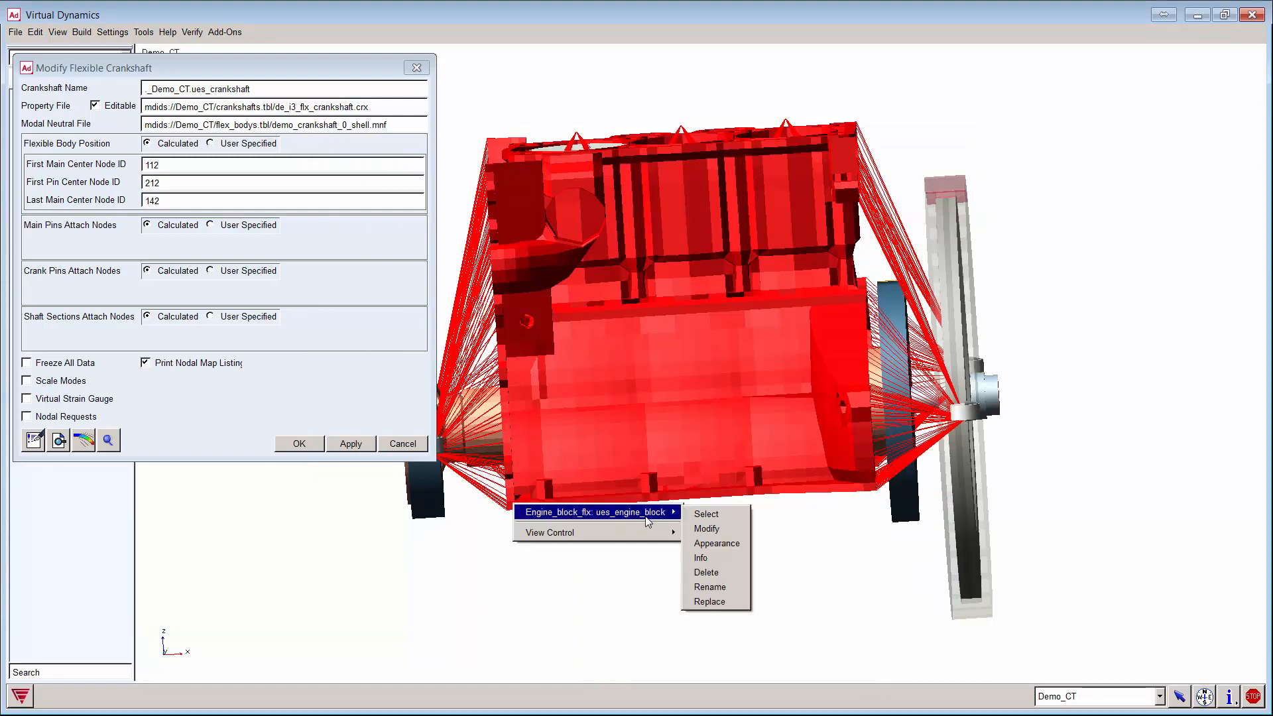
click(726, 543)
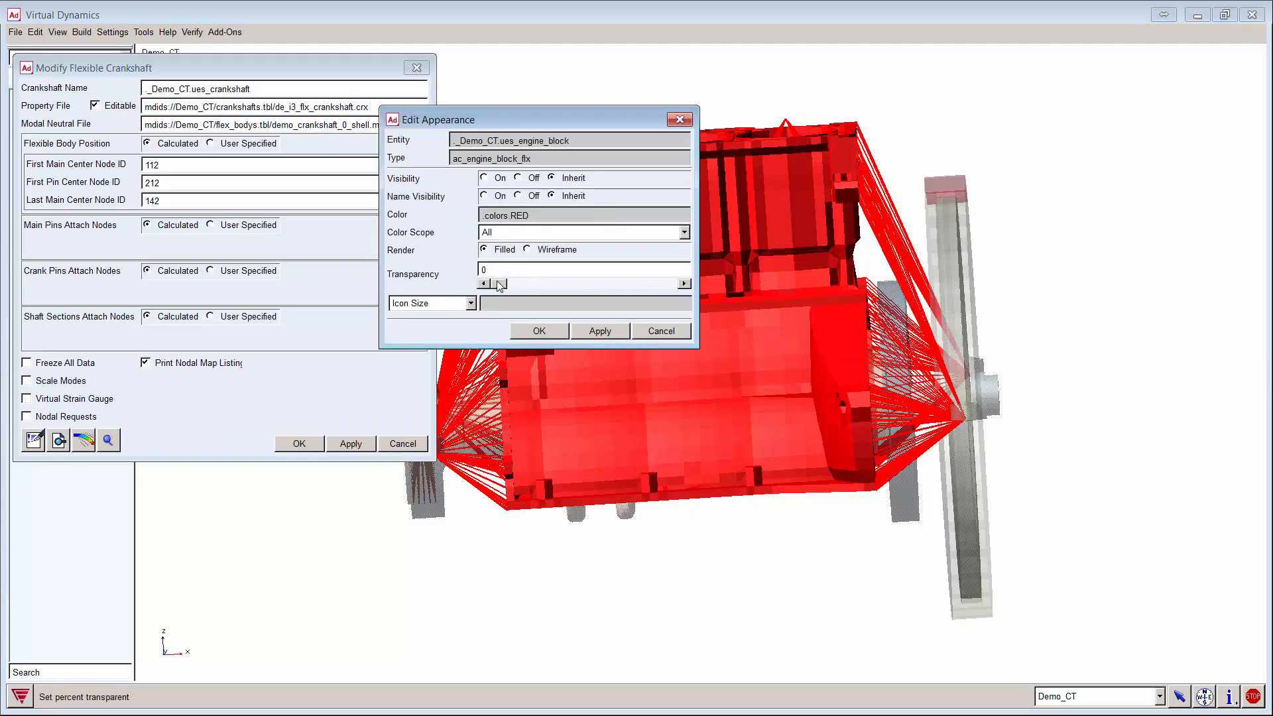
drag(500, 285, 659, 286)
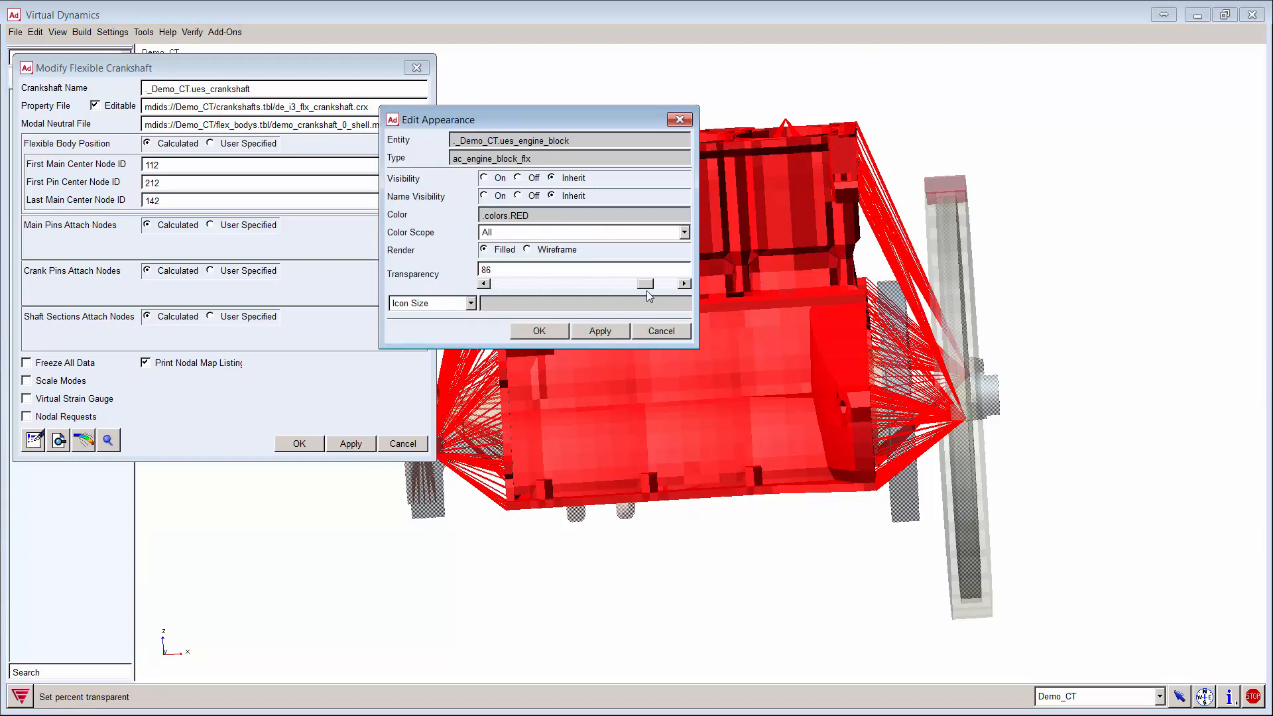
click(600, 332)
click(667, 331)
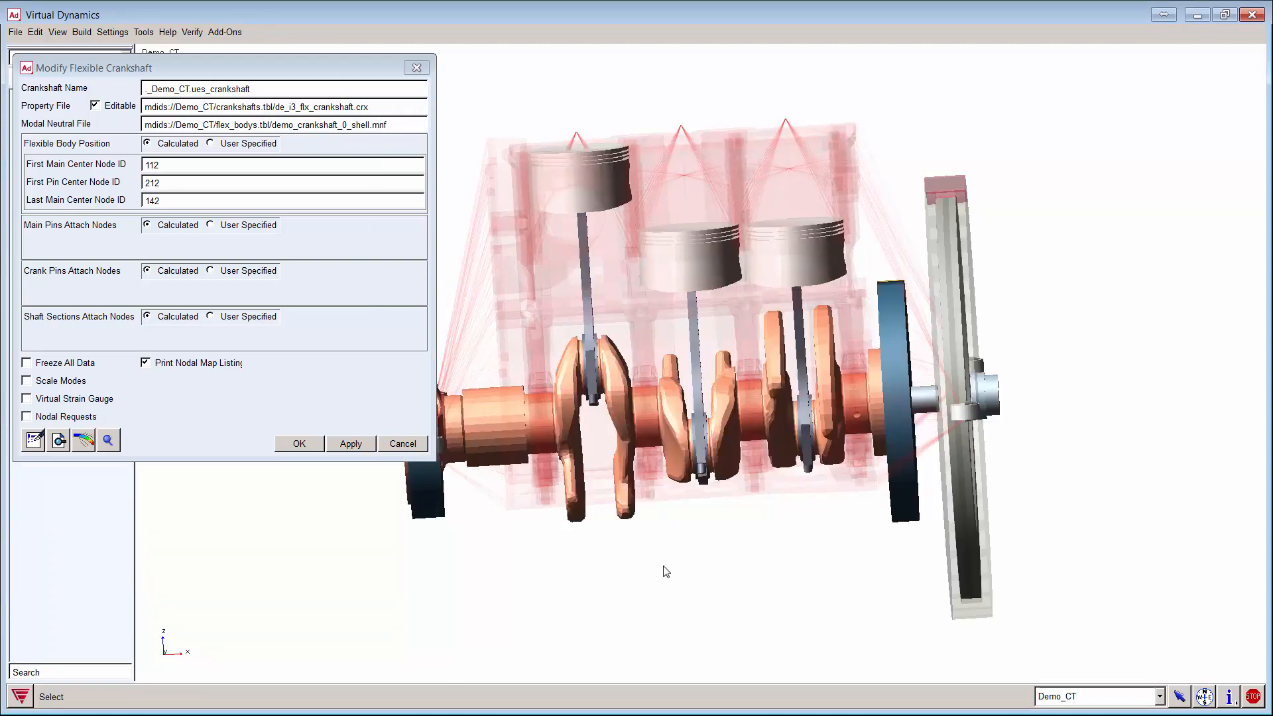
Step: Make Webinar_database the default database
key(r)
drag(619, 548, 736, 557)
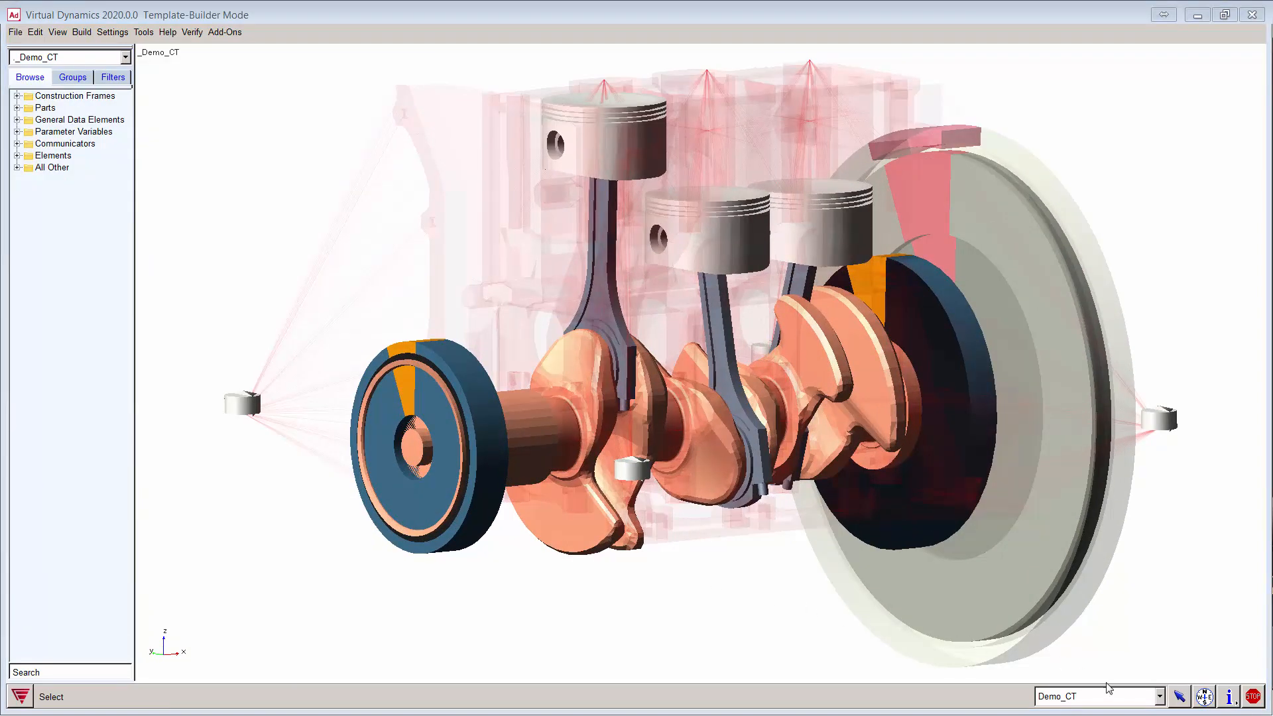
click(1126, 698)
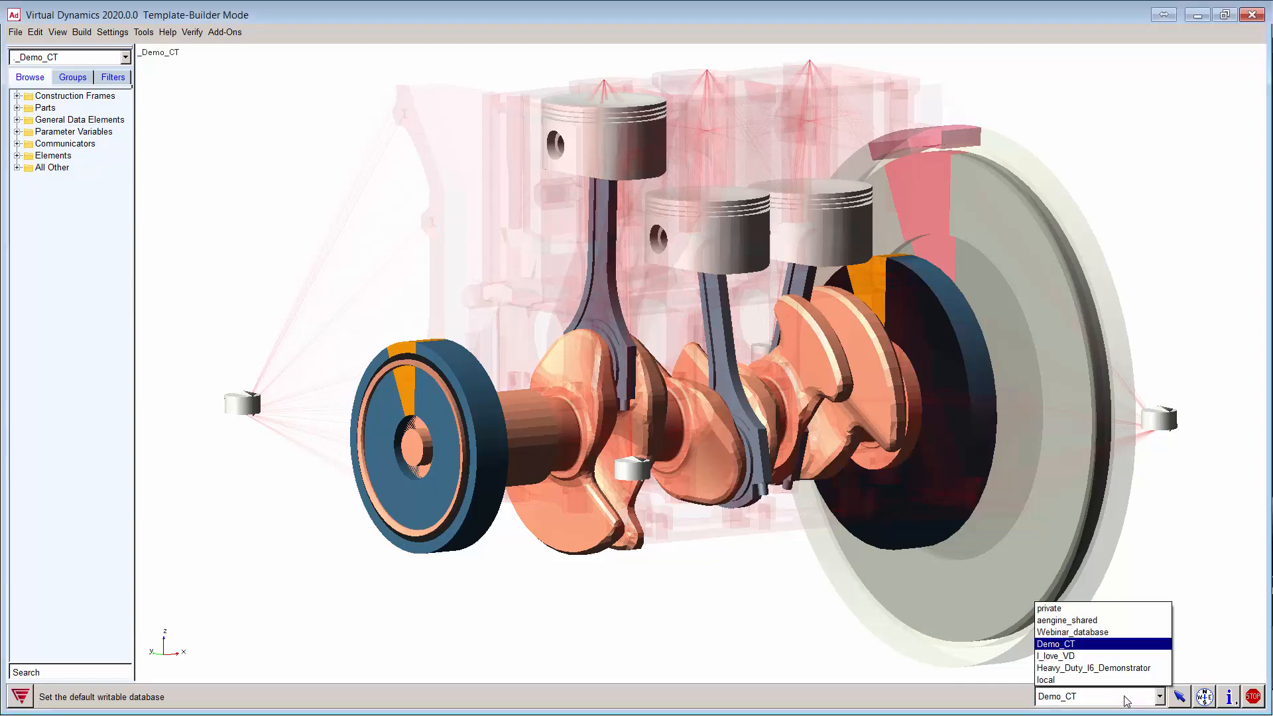
click(1100, 632)
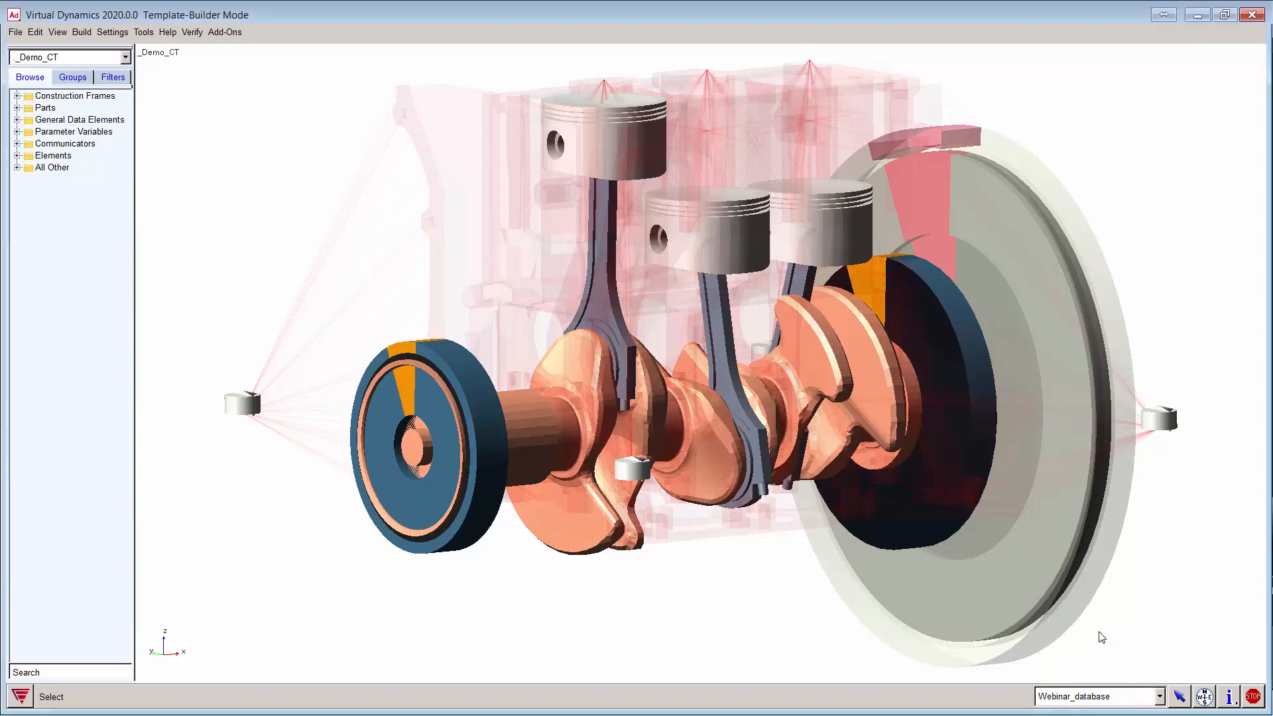
Step: Save the _Demo_CT template to Webinar_database
click(88, 33)
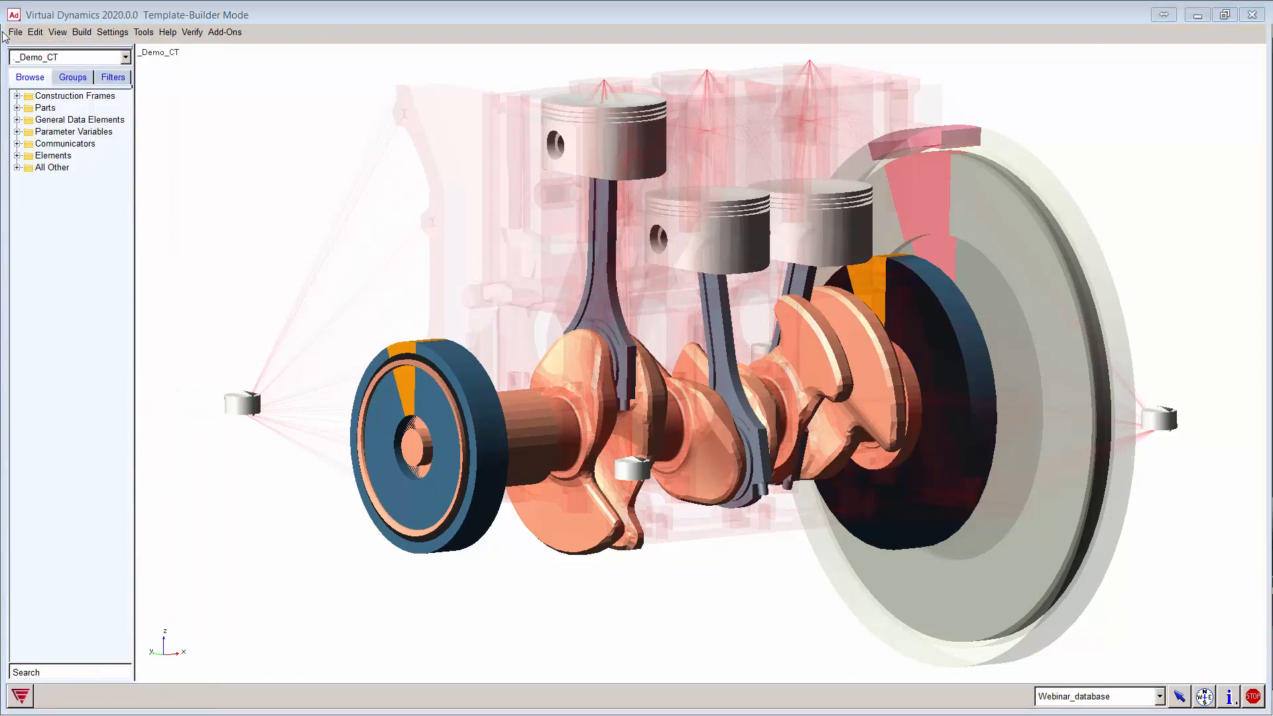
click(14, 32)
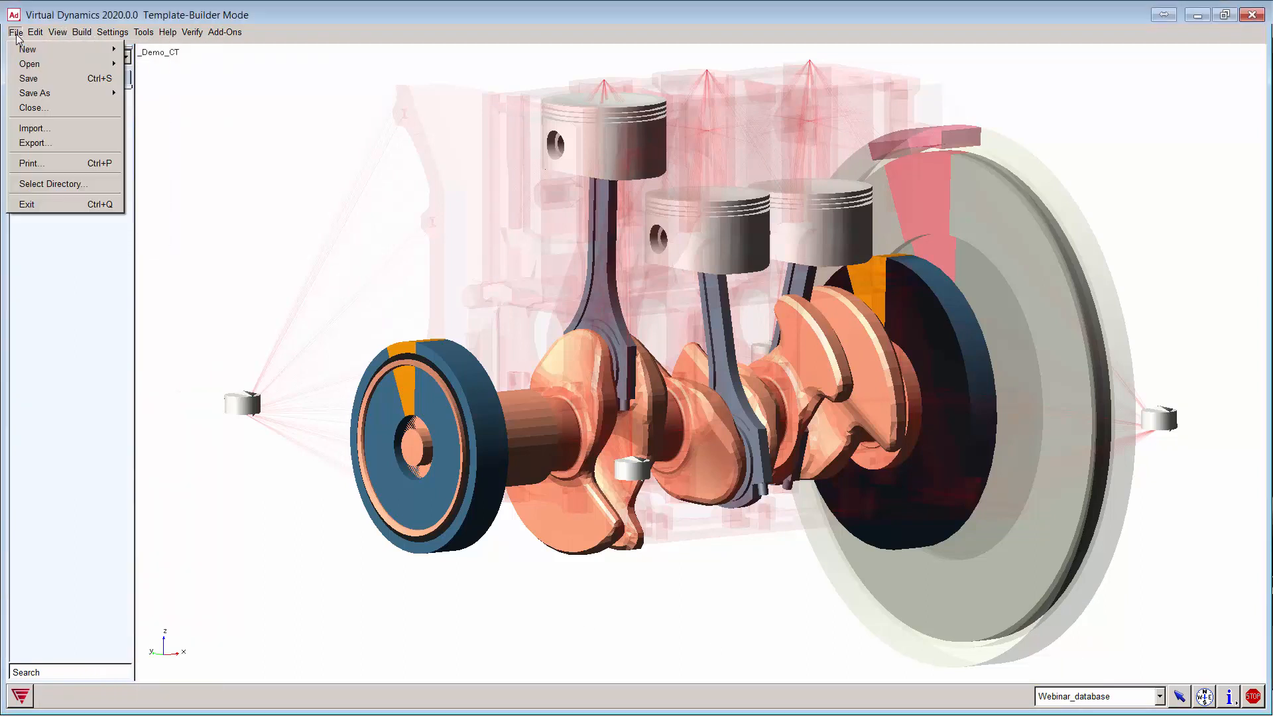
click(38, 79)
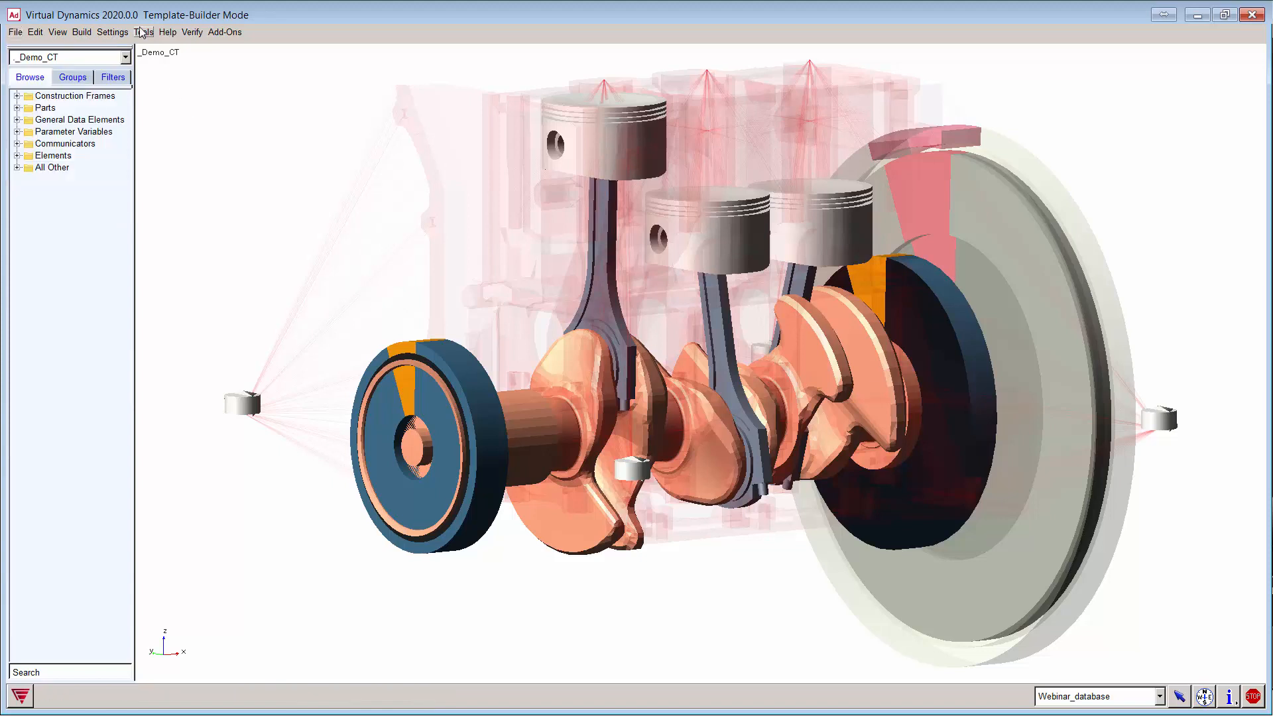
click(168, 32)
Step: Switch to Standard Interface and pick _Demo_CT from Webinar_database for a new subsystem
click(174, 49)
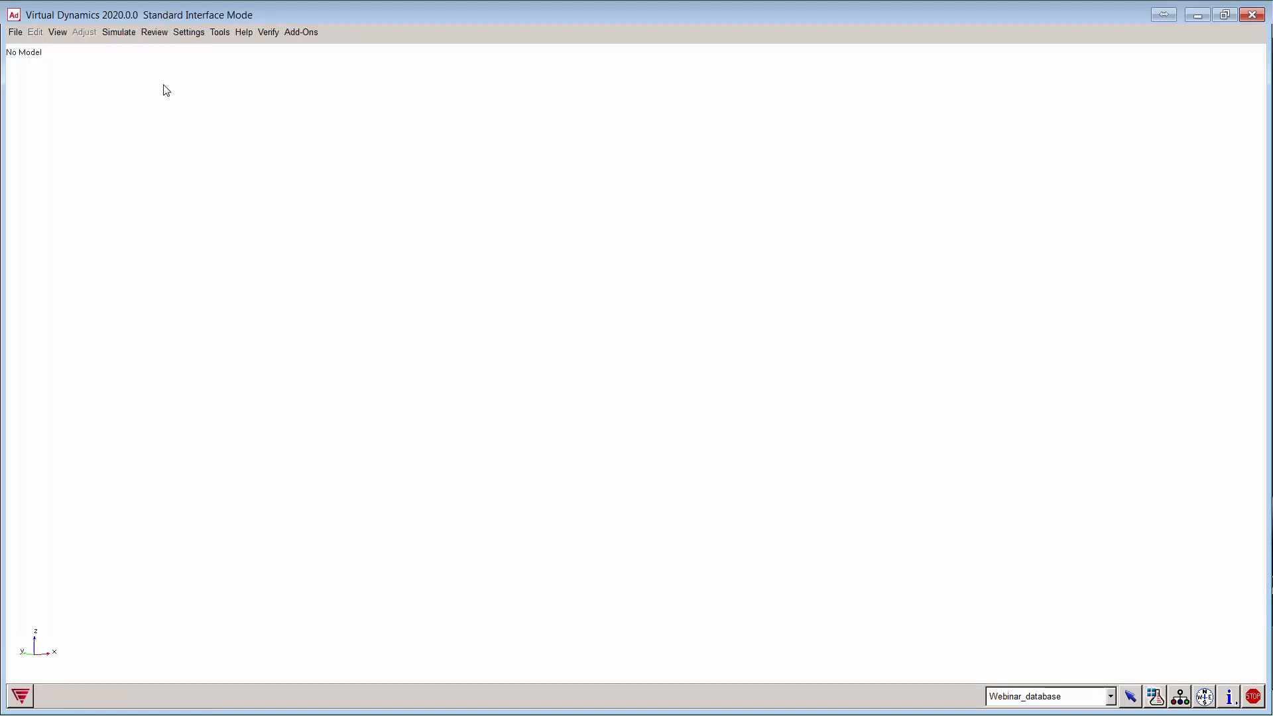
click(15, 35)
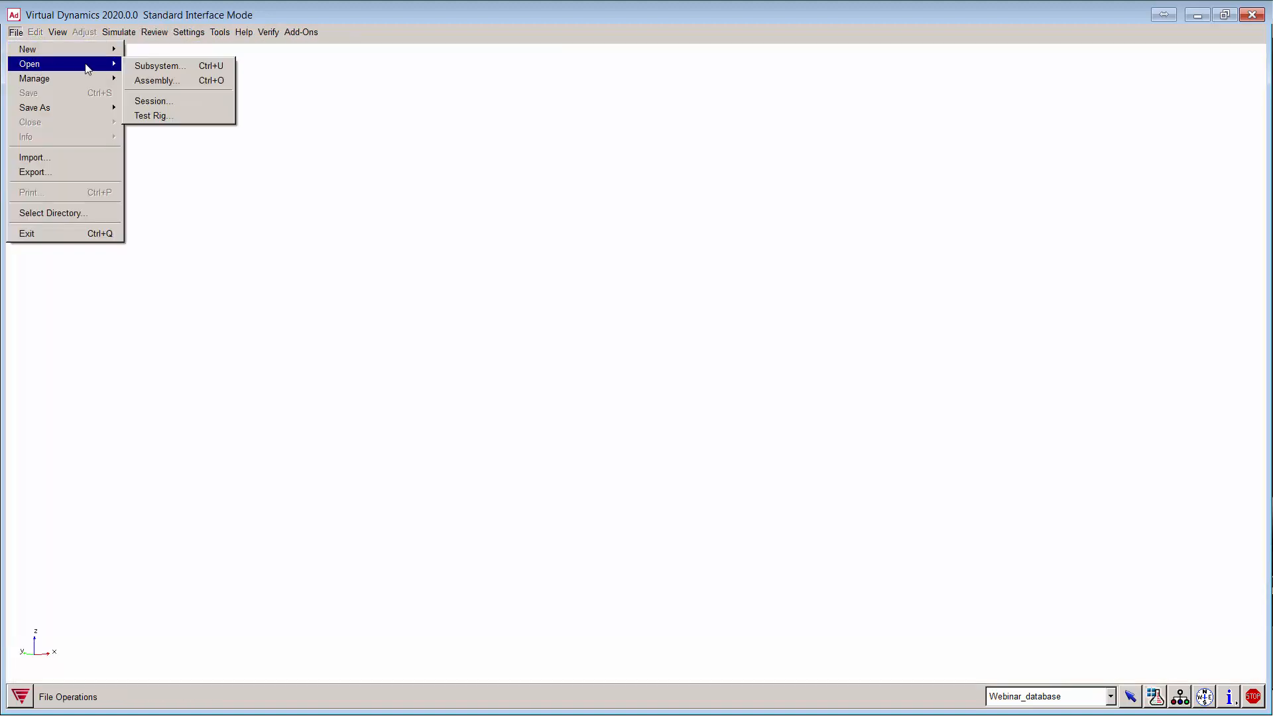
mouse_move(97, 53)
click(157, 51)
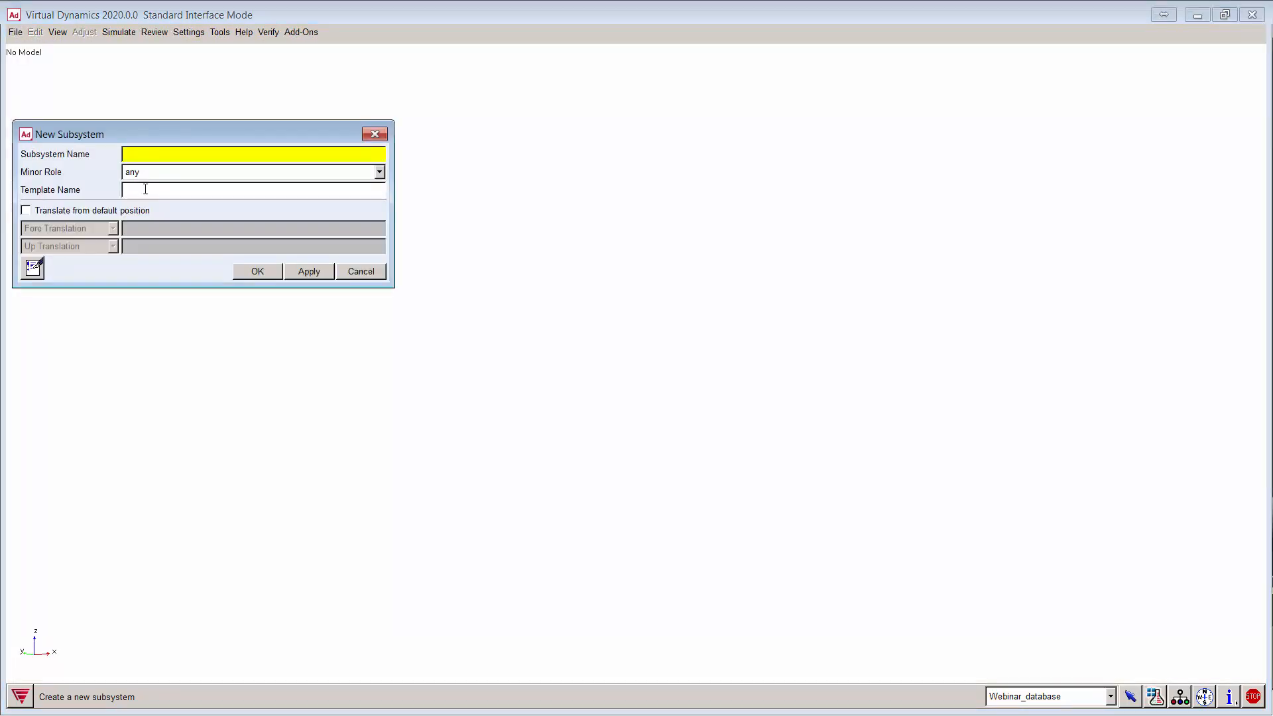
right_click(145, 191)
mouse_move(160, 198)
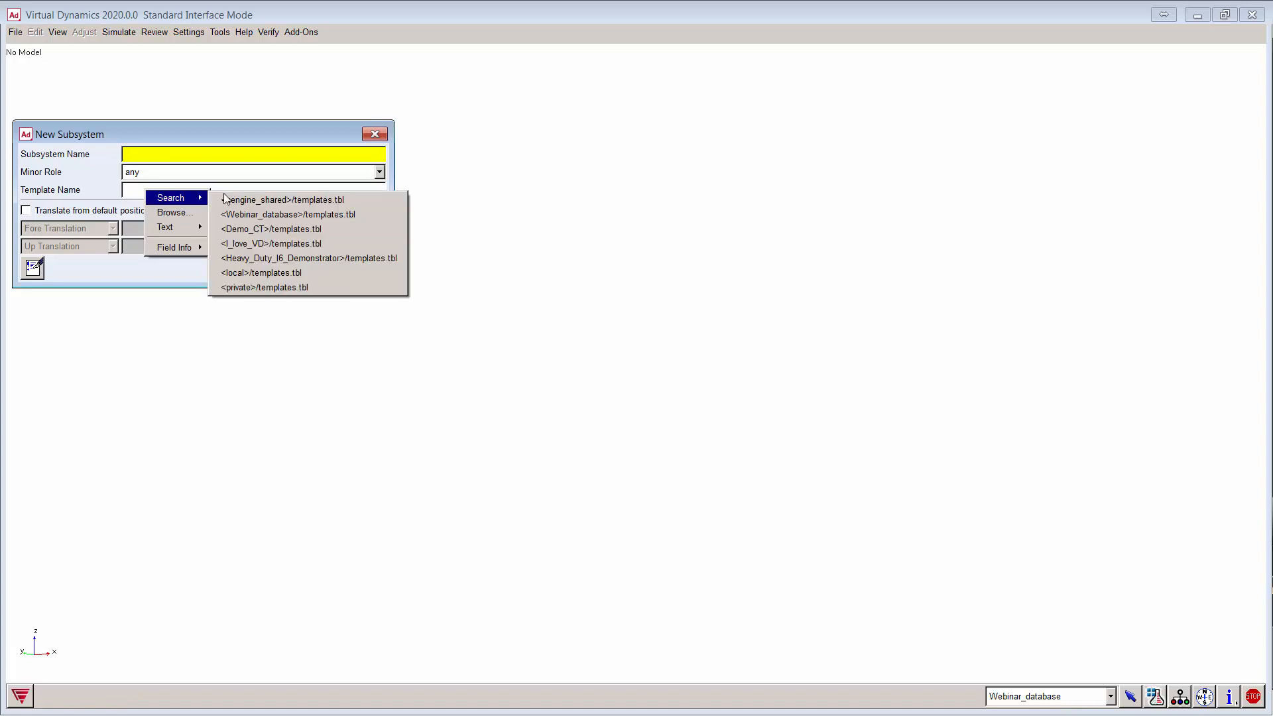
click(292, 215)
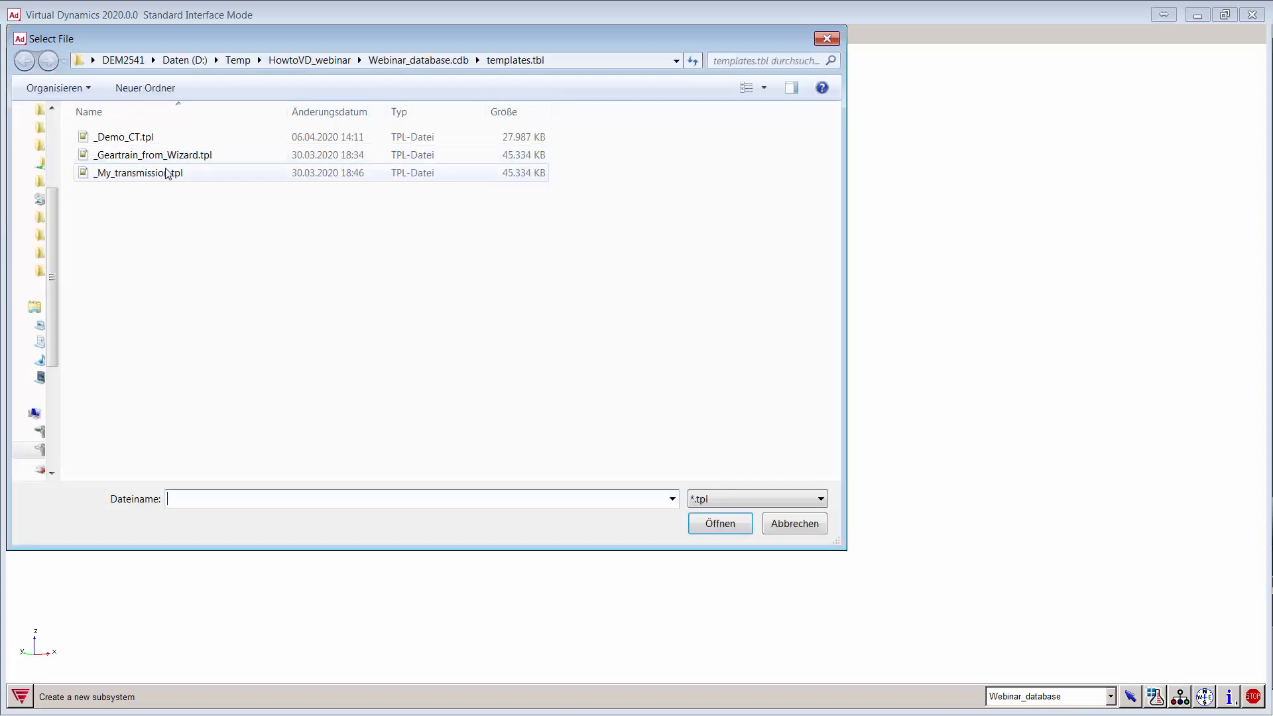
double_click(124, 137)
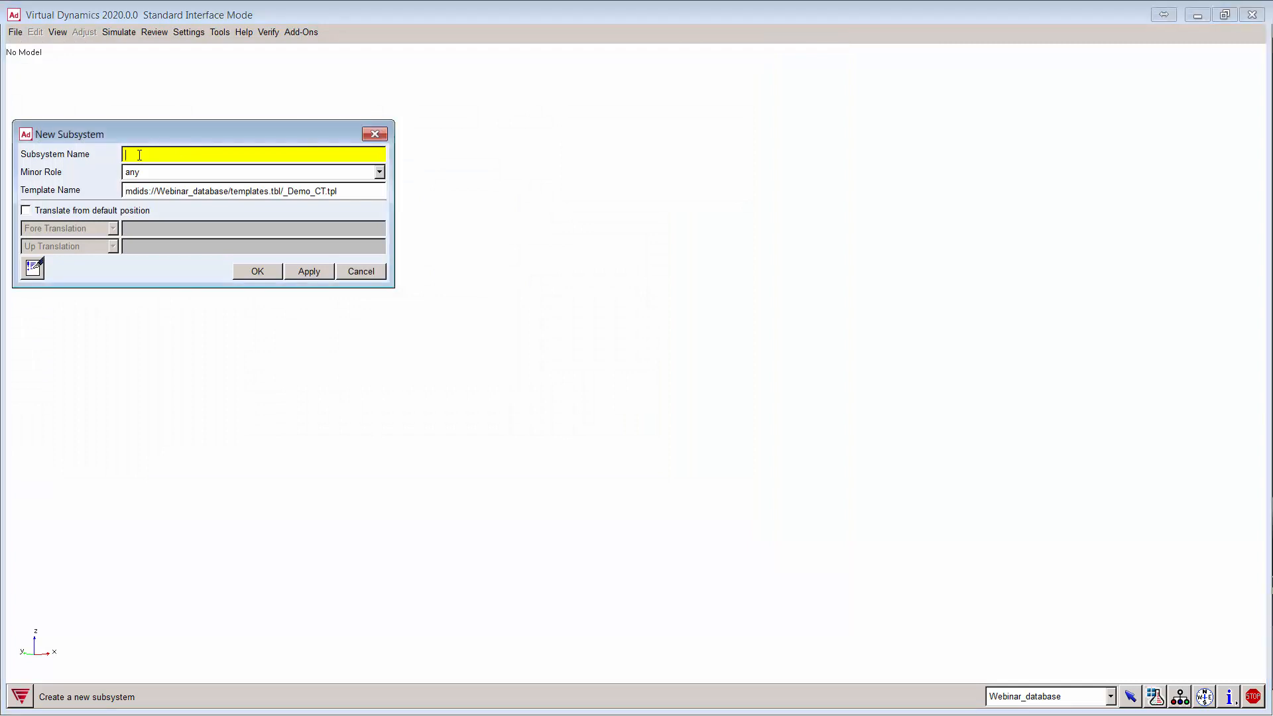
Step: Name the subsystem sub_Demo_CT and create it from the loaded template
click(140, 155)
text(sub_Demo_CT)
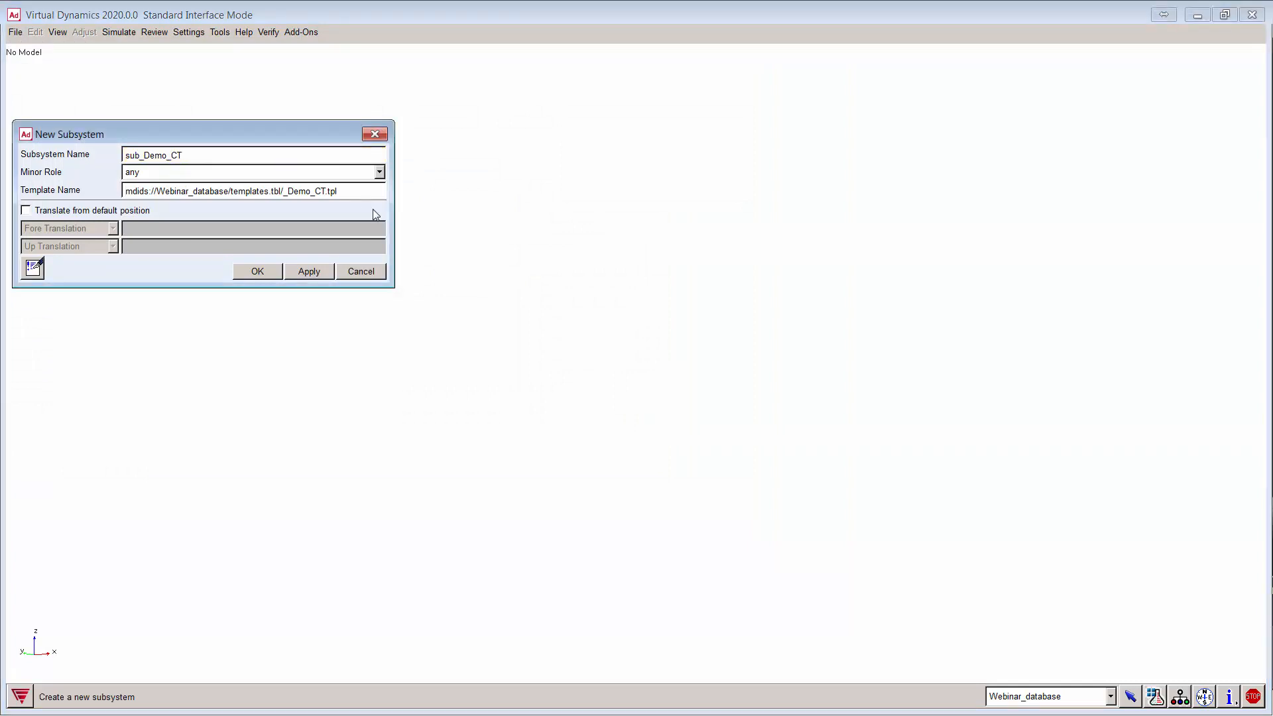
click(260, 272)
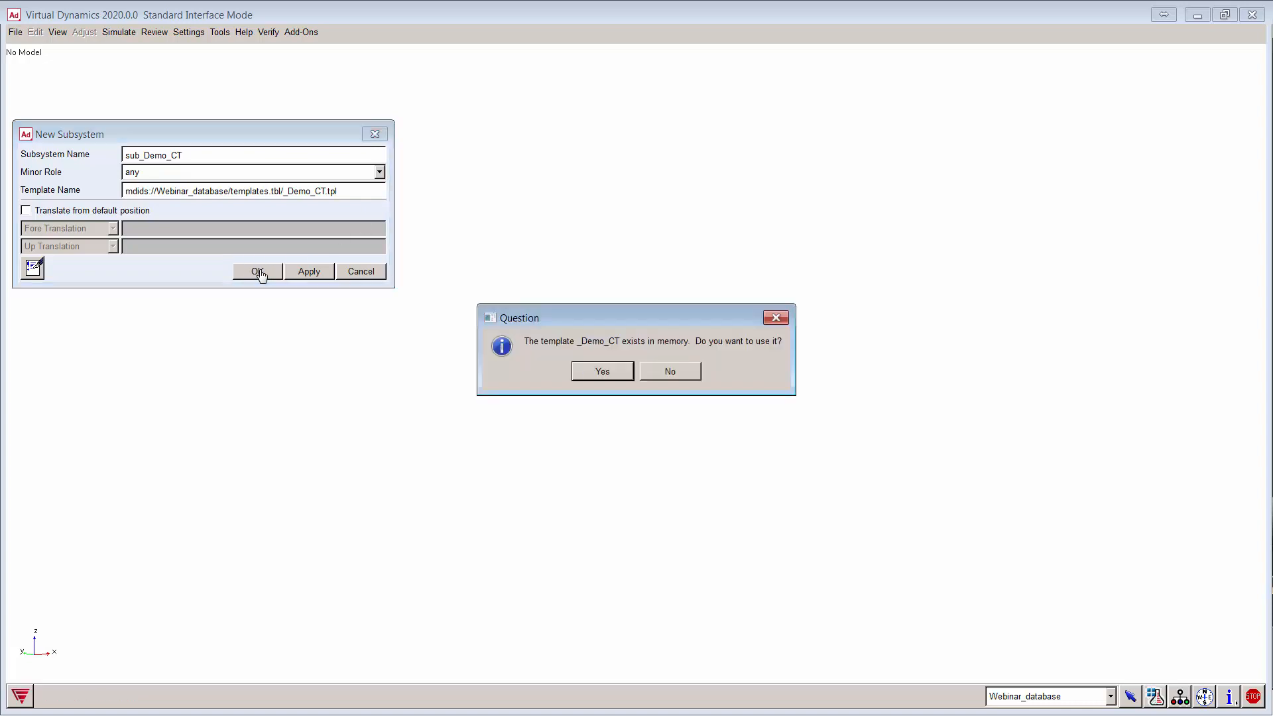
click(603, 372)
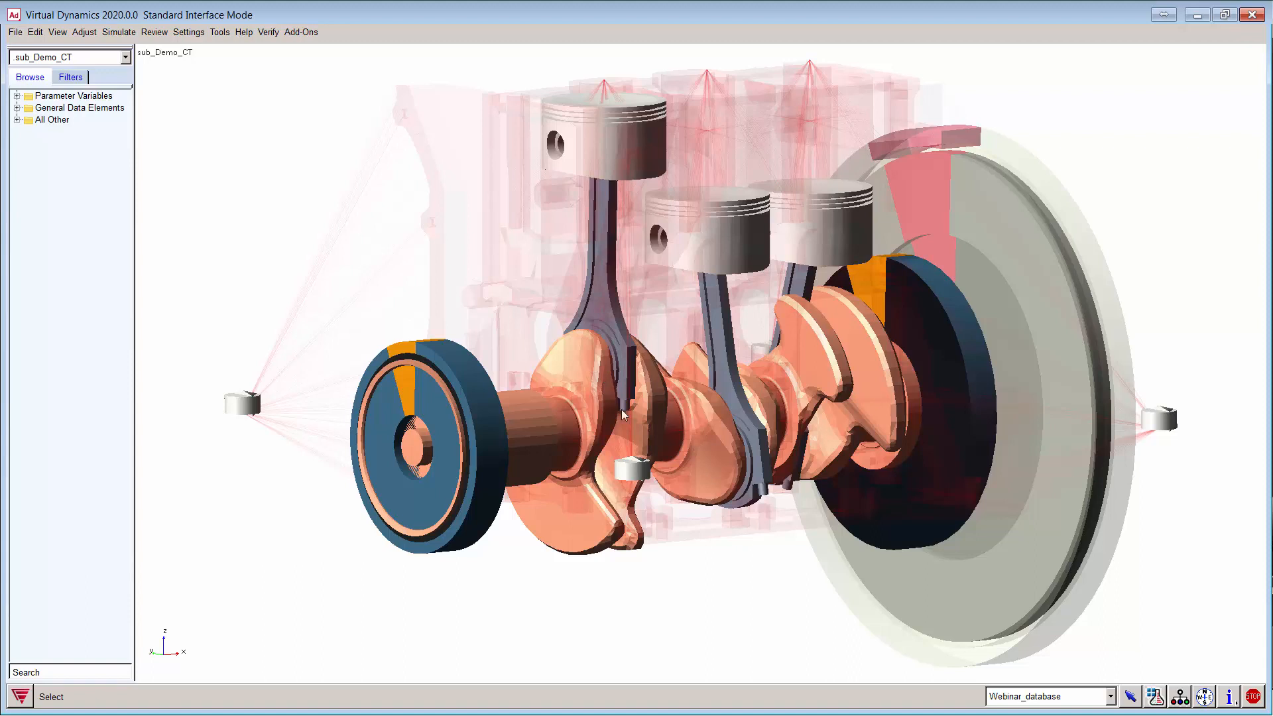
Step: Select ues_main_bearing_1 as the bearing to replace
click(85, 32)
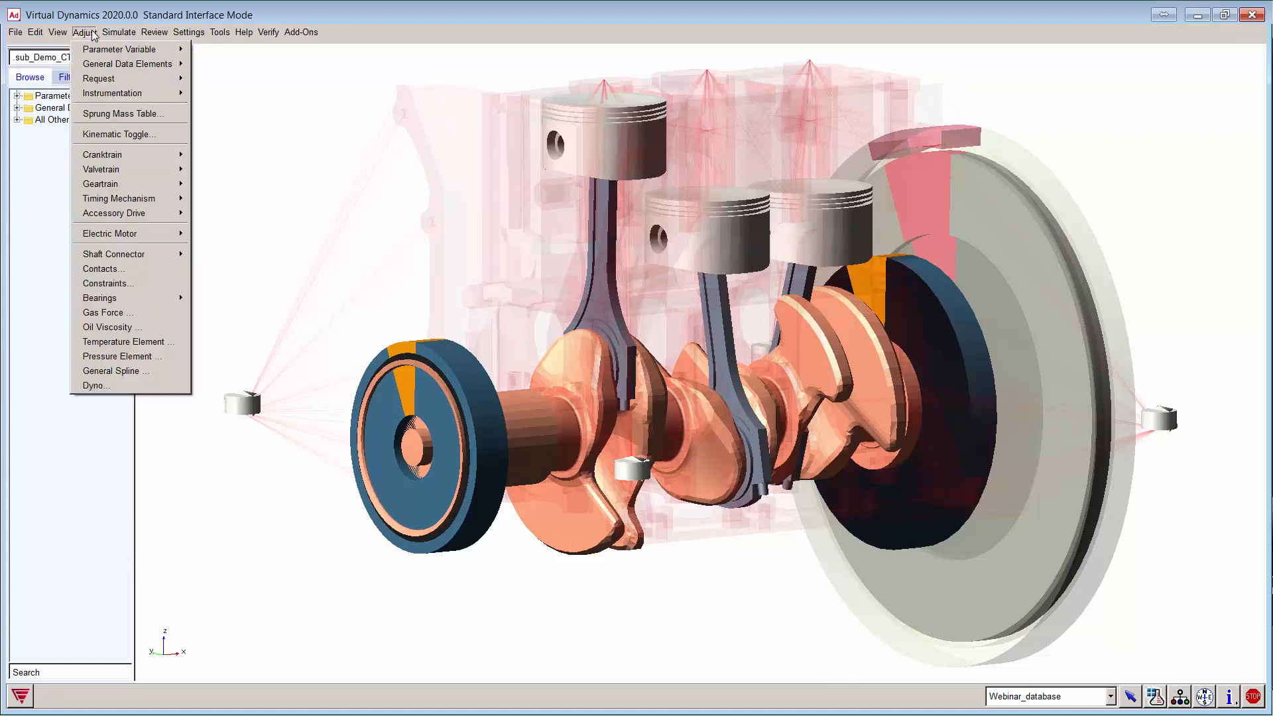
mouse_move(170, 299)
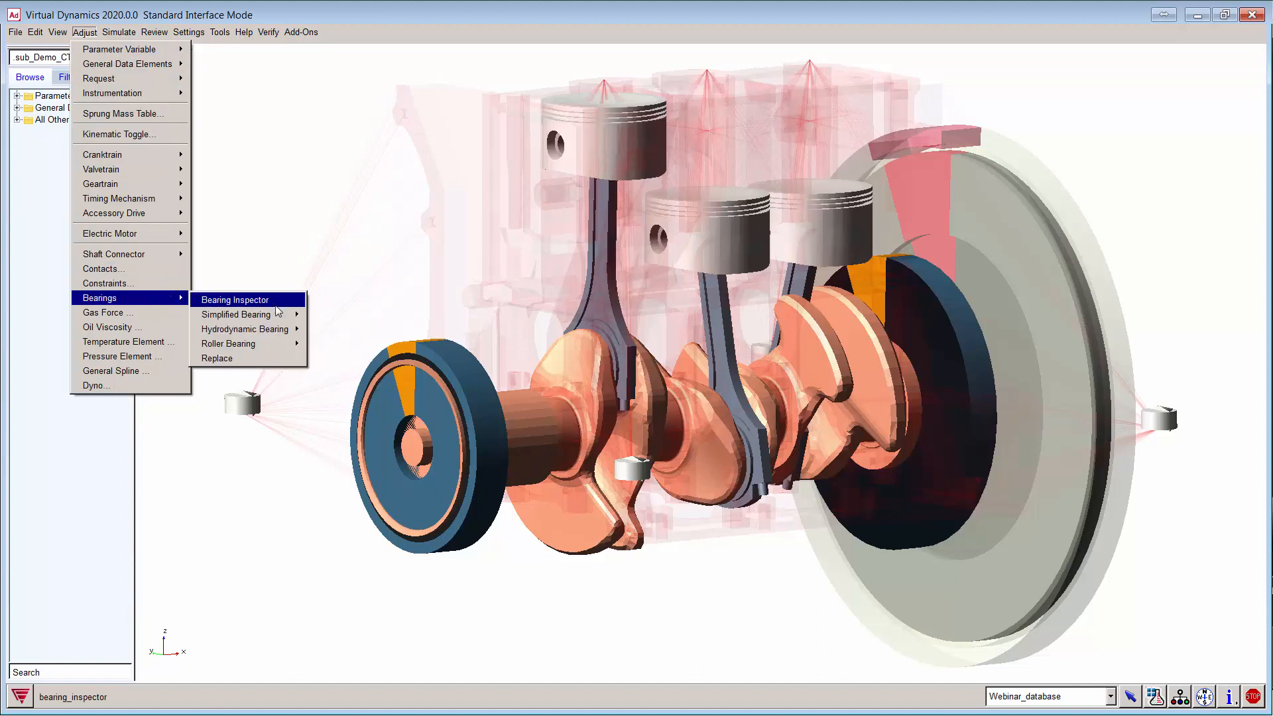
click(245, 357)
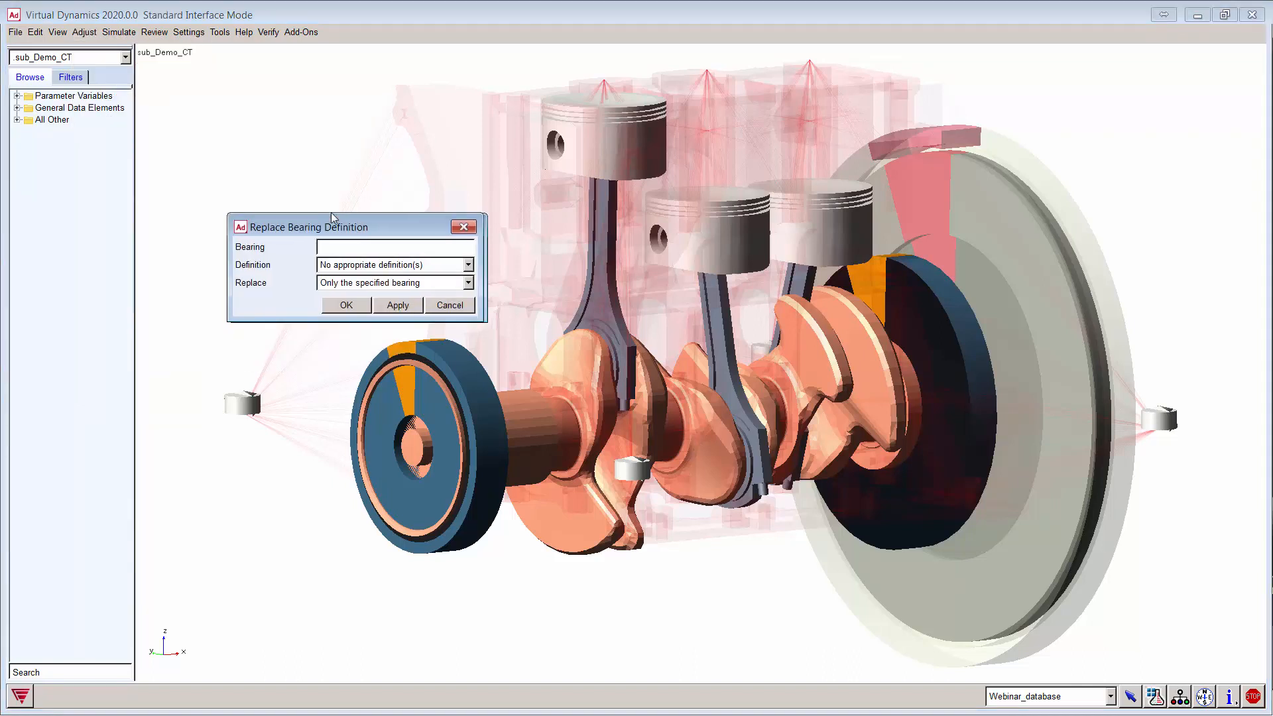
drag(382, 233, 246, 190)
right_click(207, 201)
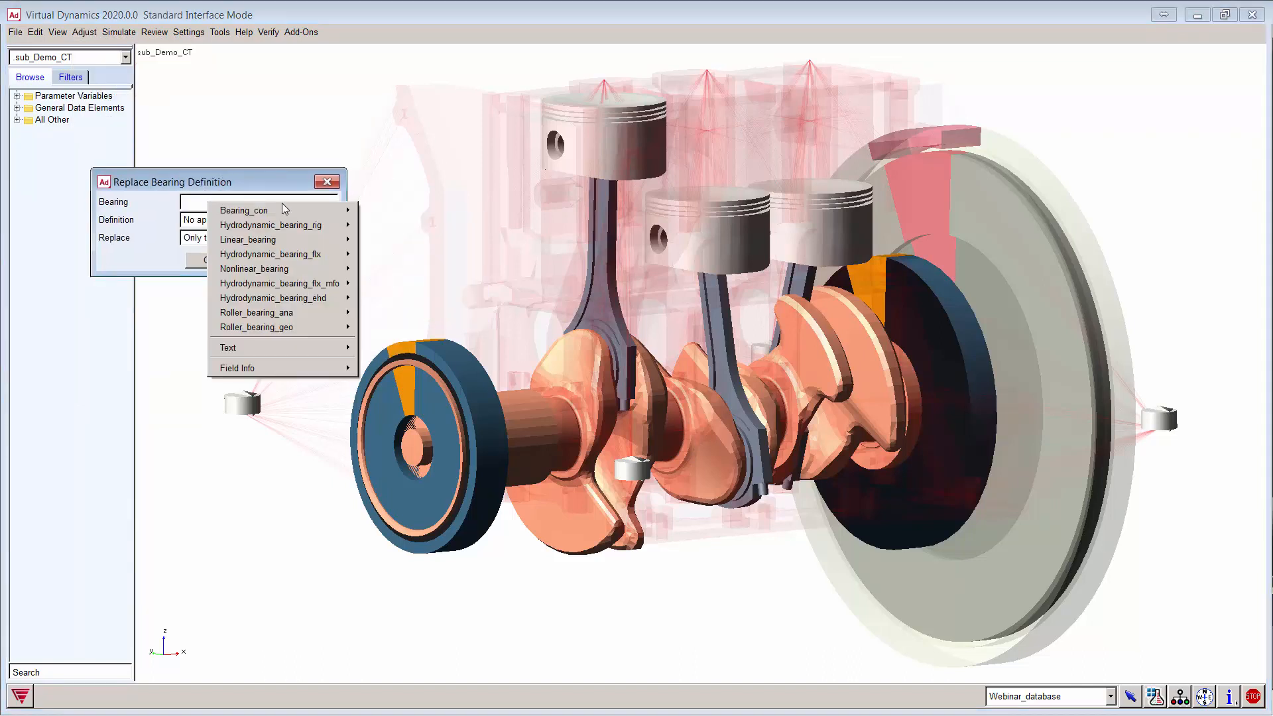
mouse_move(284, 210)
mouse_move(395, 228)
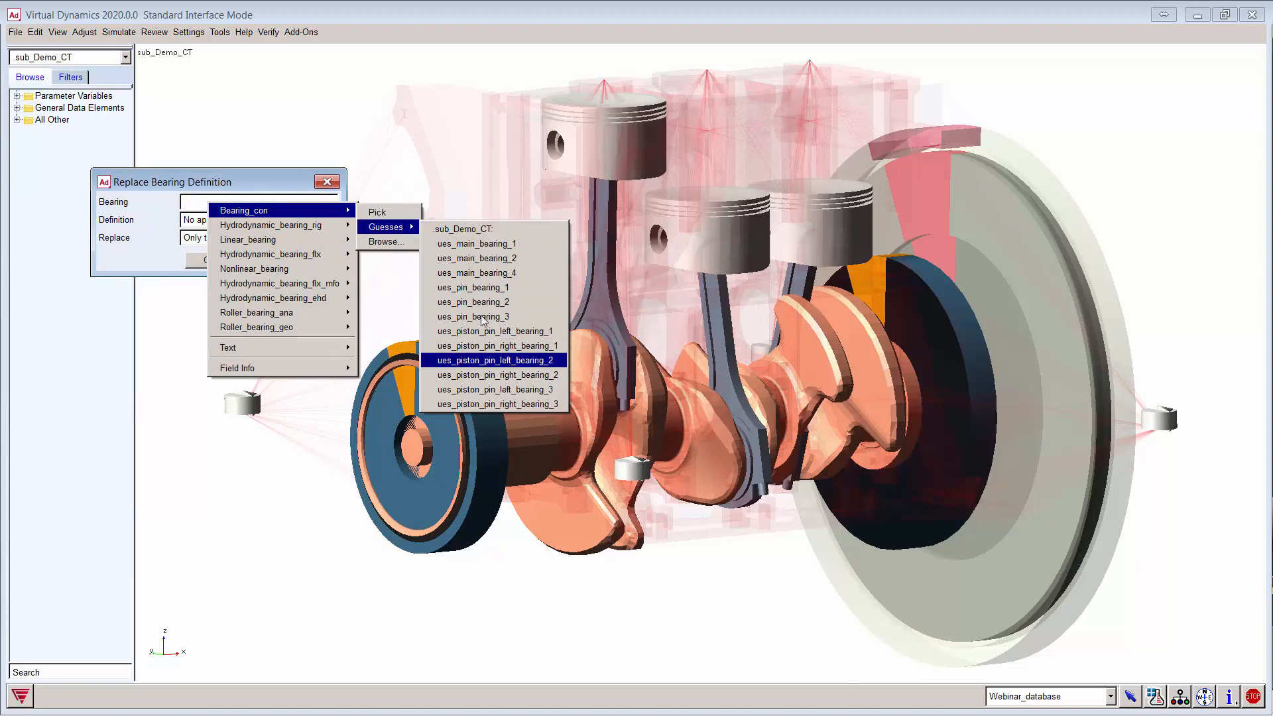
click(491, 244)
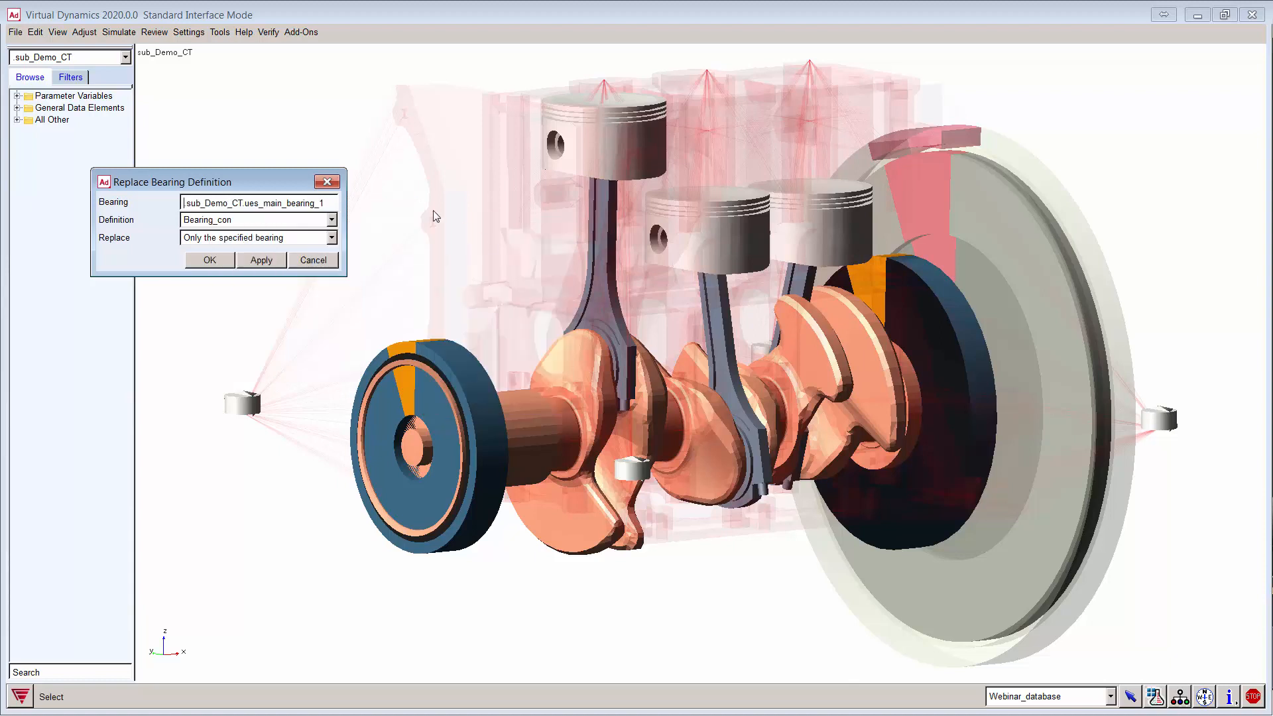
drag(344, 205, 420, 214)
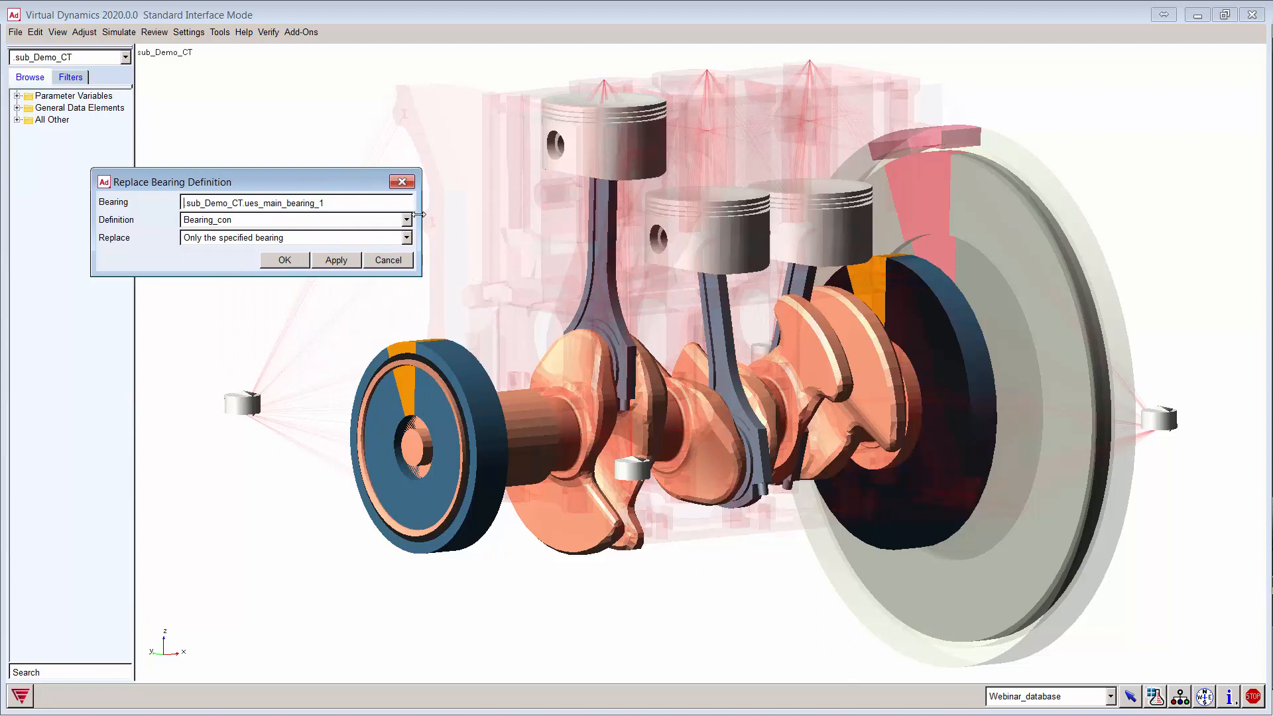
Step: Apply the Hydrodynamic_bearing_rig definition to only the specified bearing
click(372, 220)
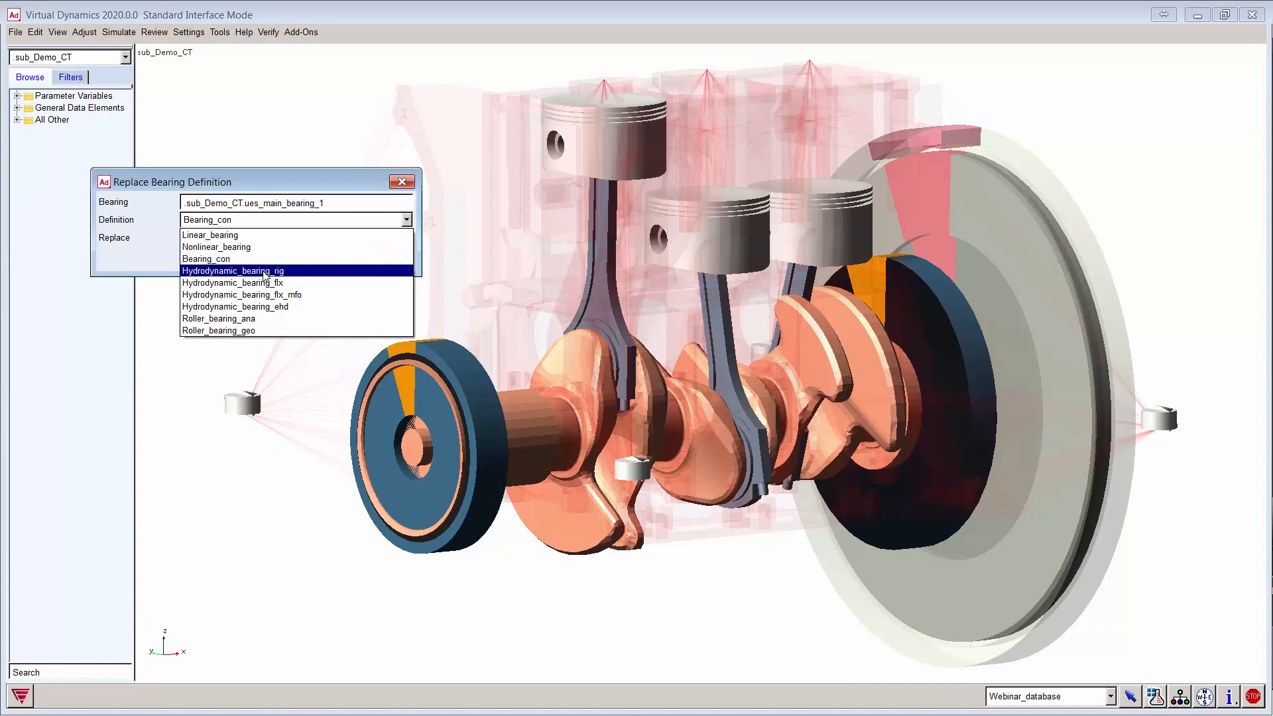
click(263, 272)
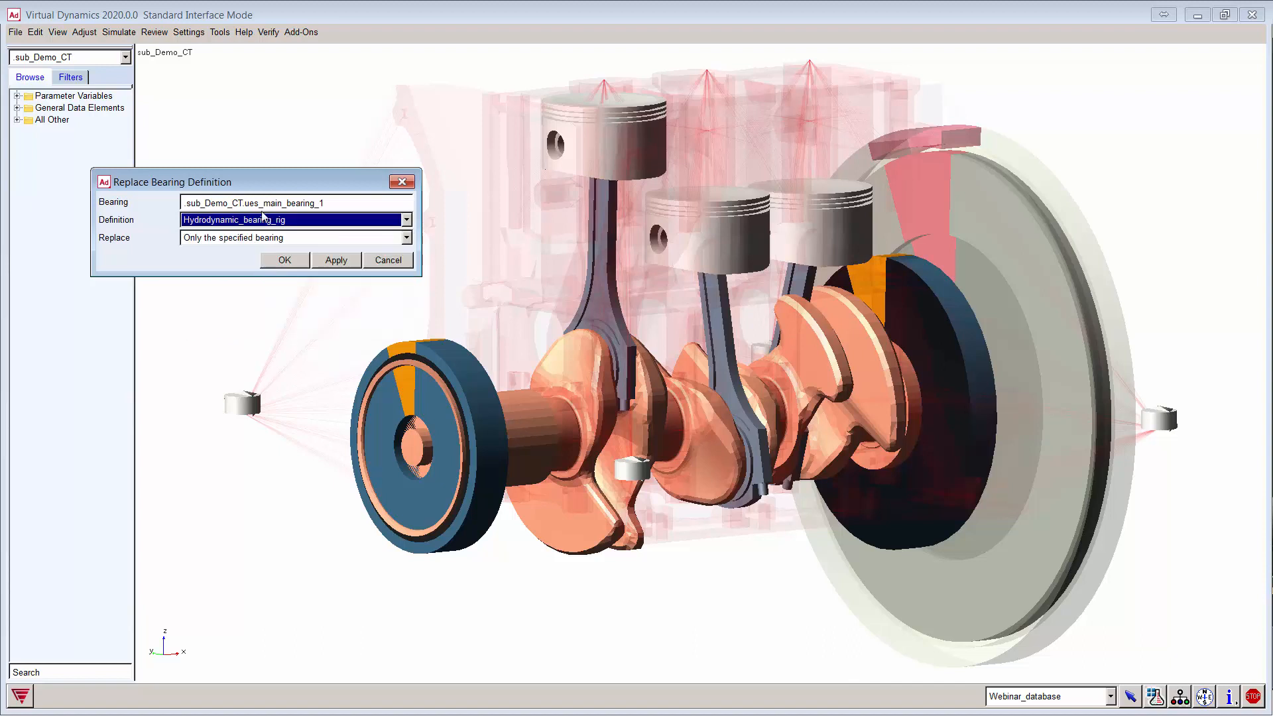
click(239, 243)
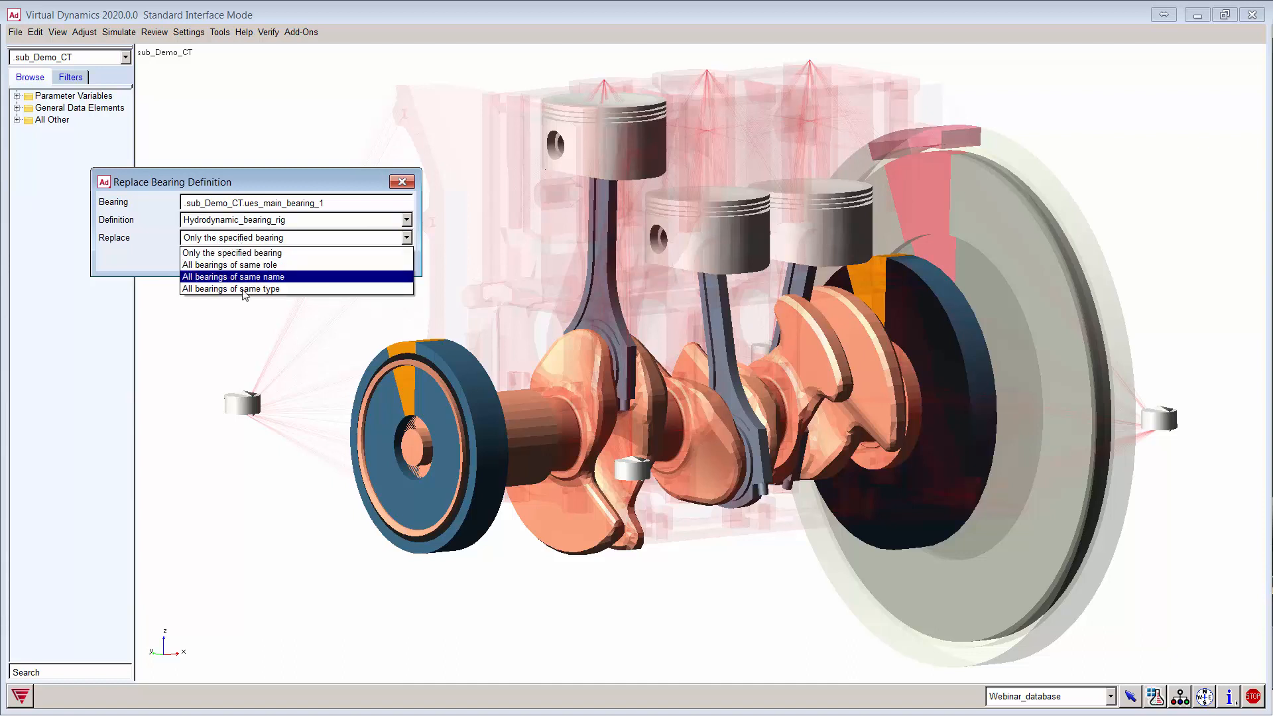
click(274, 254)
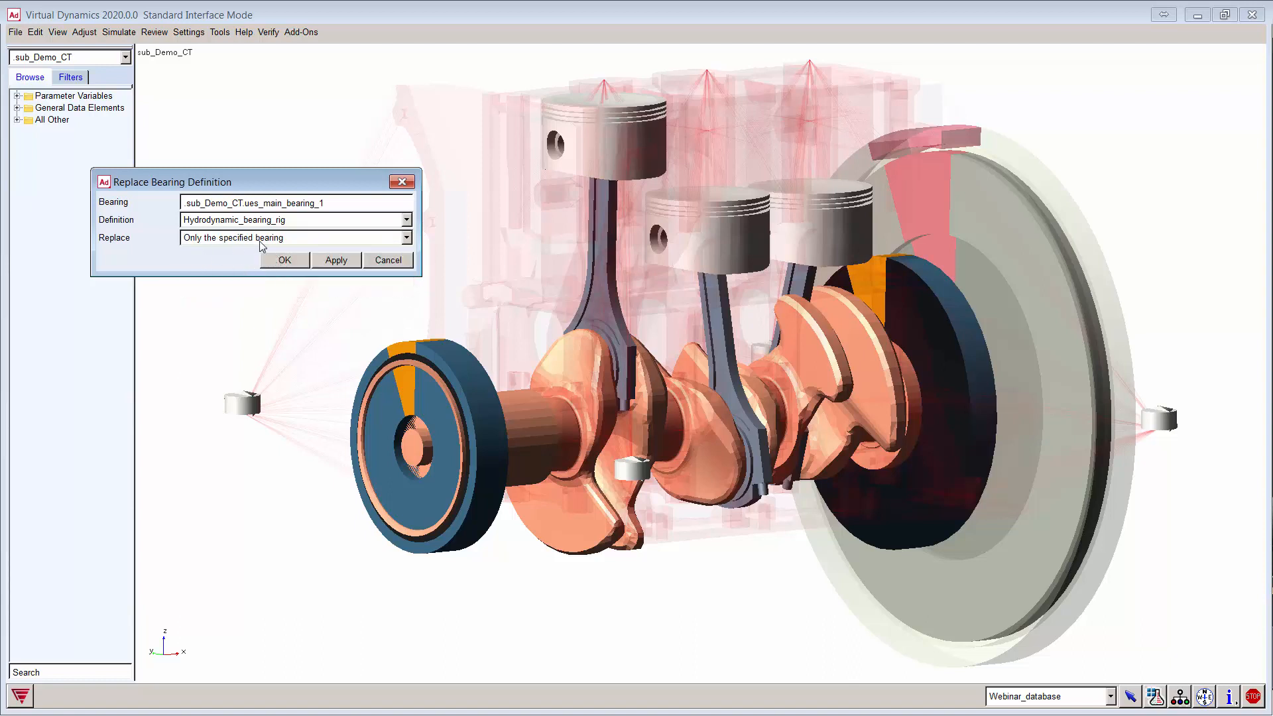
click(335, 260)
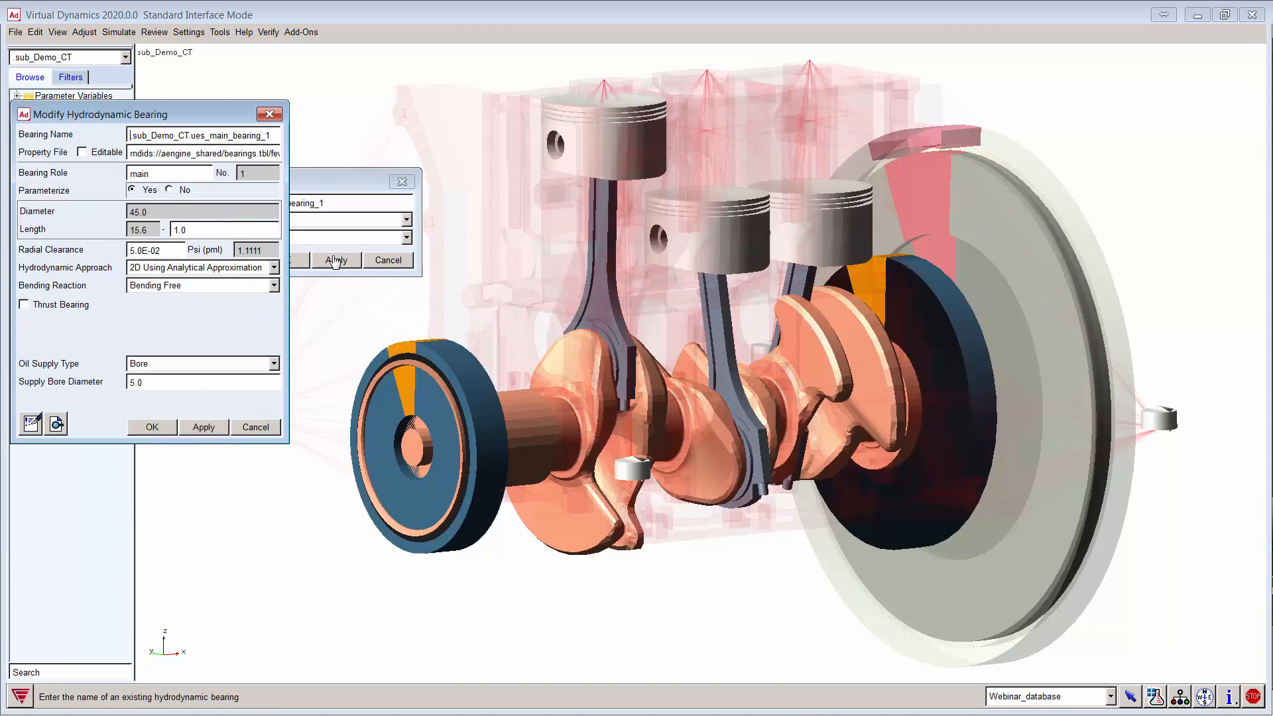
Step: Make the hydrodynamic bearing property file editable and inspect its radial clearance
drag(288, 229, 498, 229)
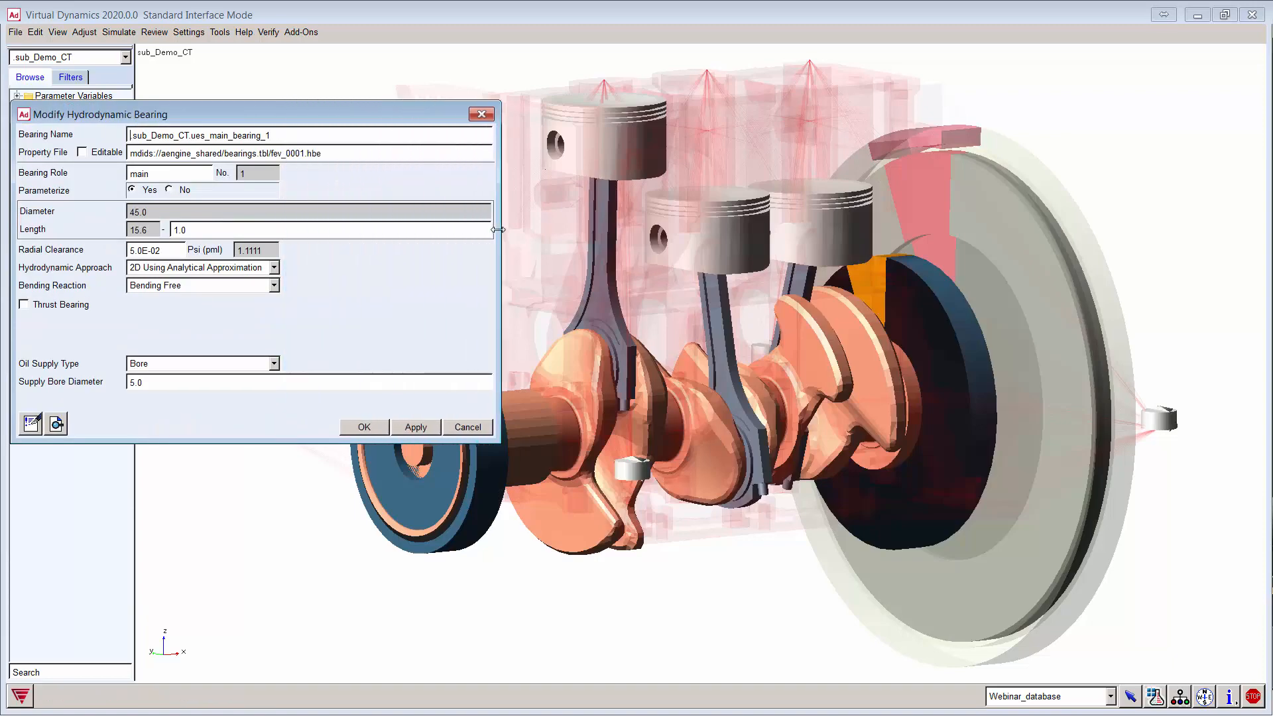
click(95, 154)
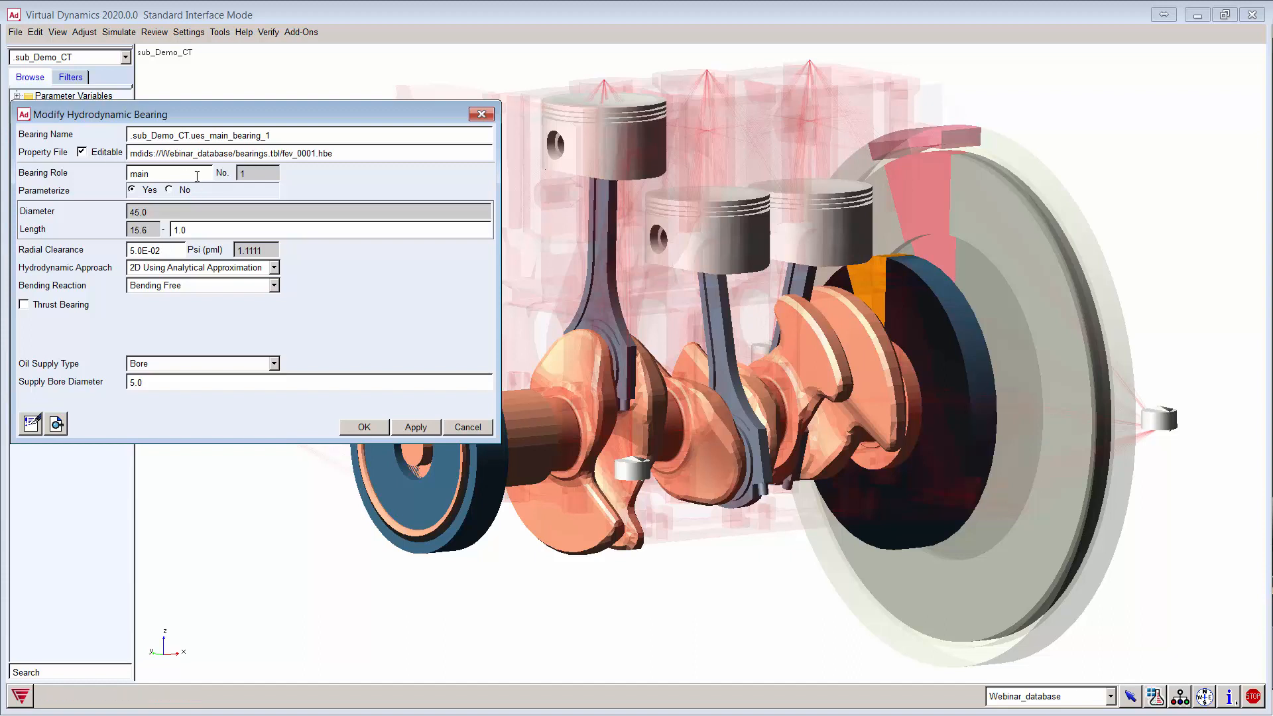
click(167, 251)
click(172, 252)
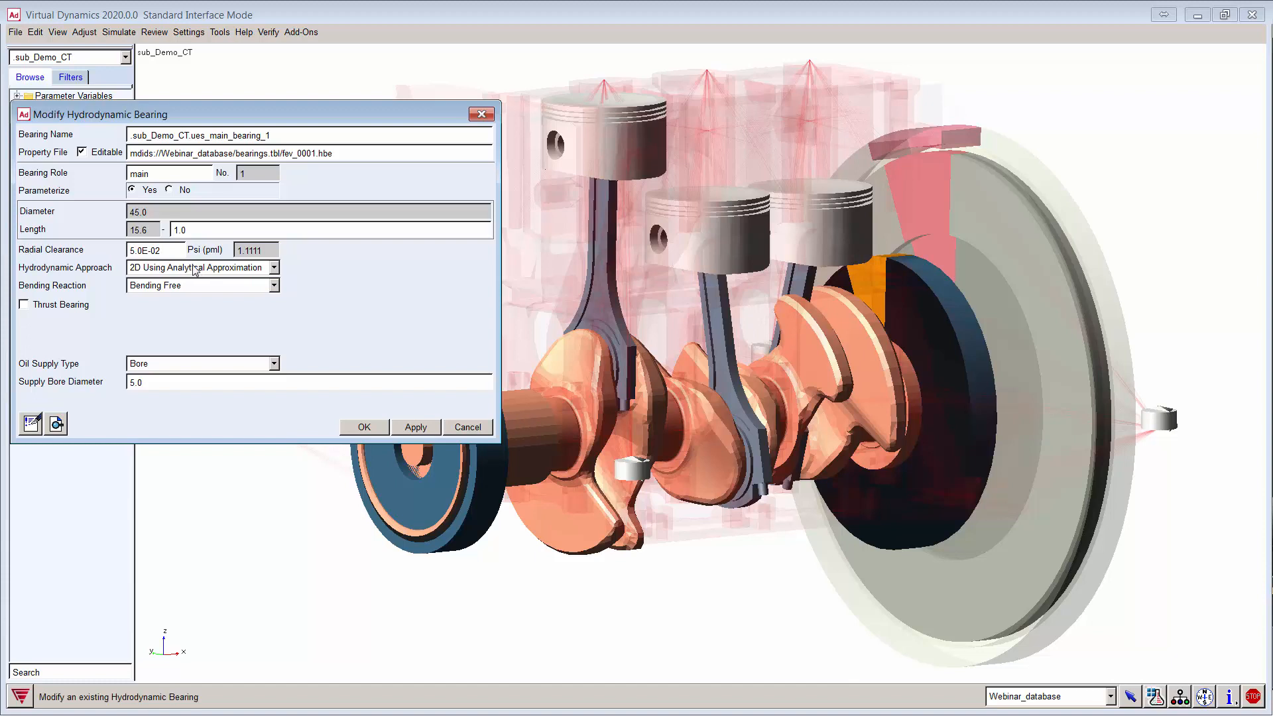
Step: Review the hydrodynamic approach, thrust bearing and oil supply options without changing them
click(270, 269)
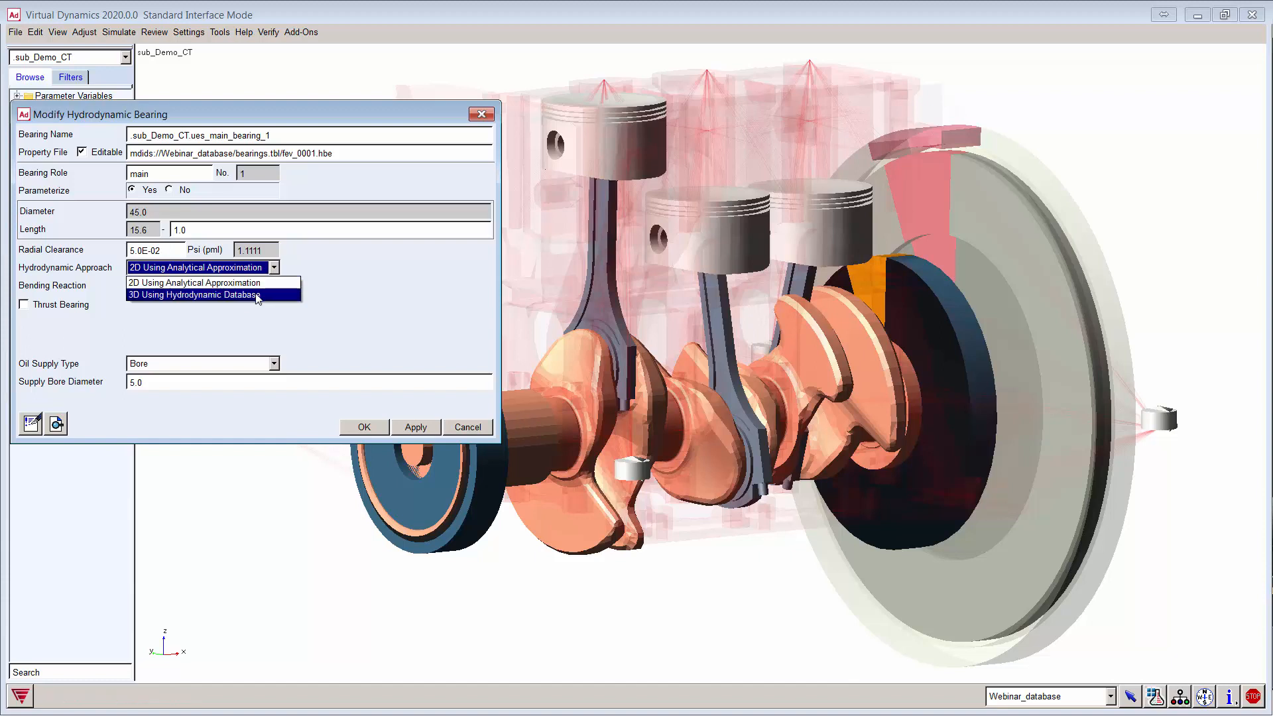
click(379, 308)
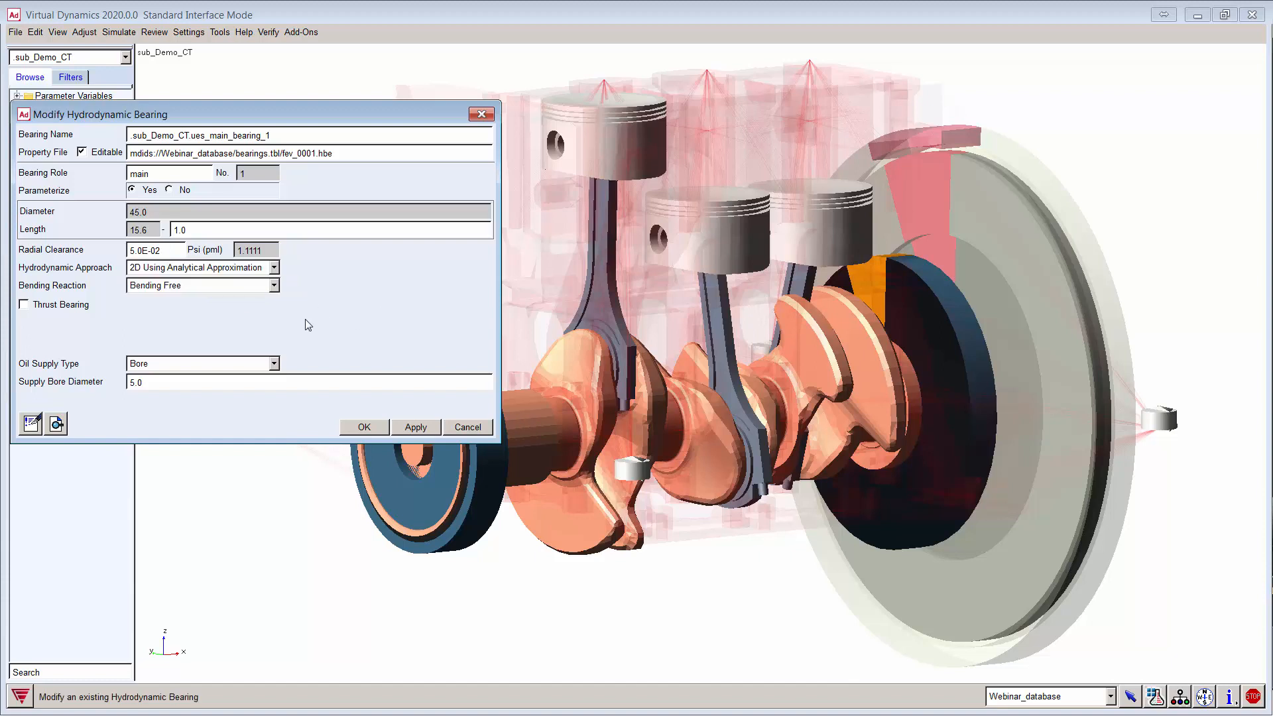
click(25, 304)
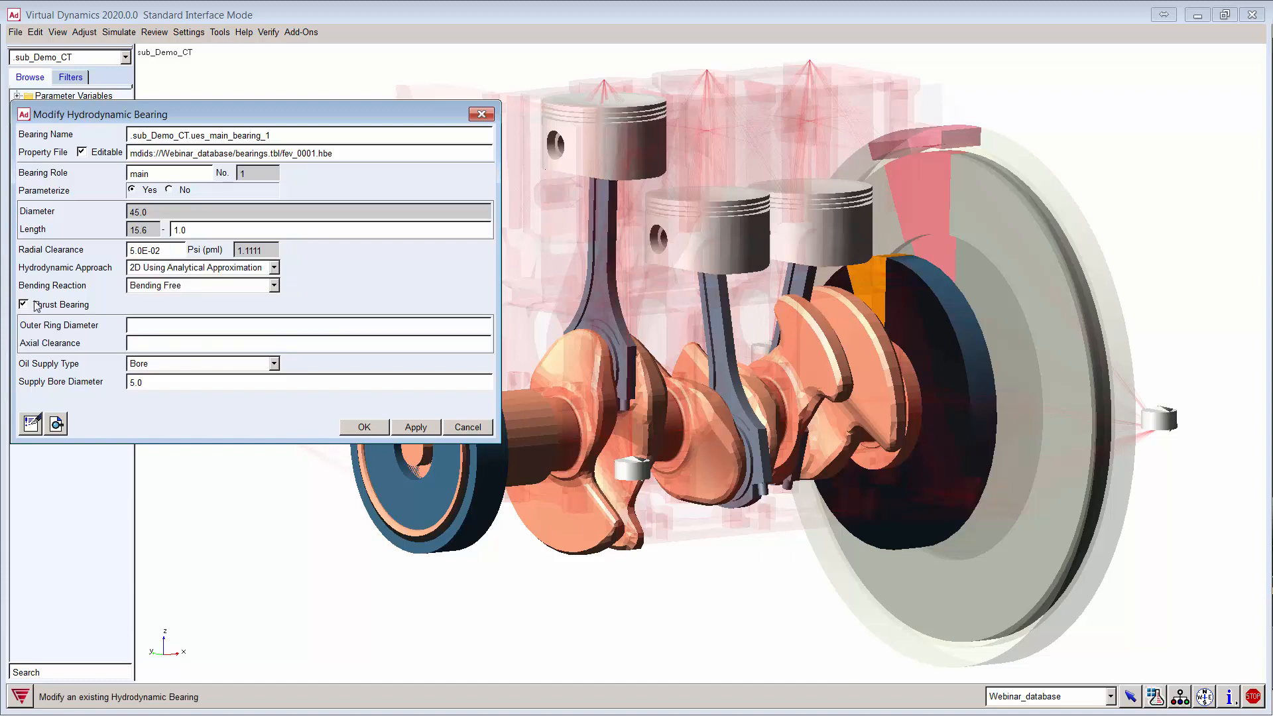
click(24, 304)
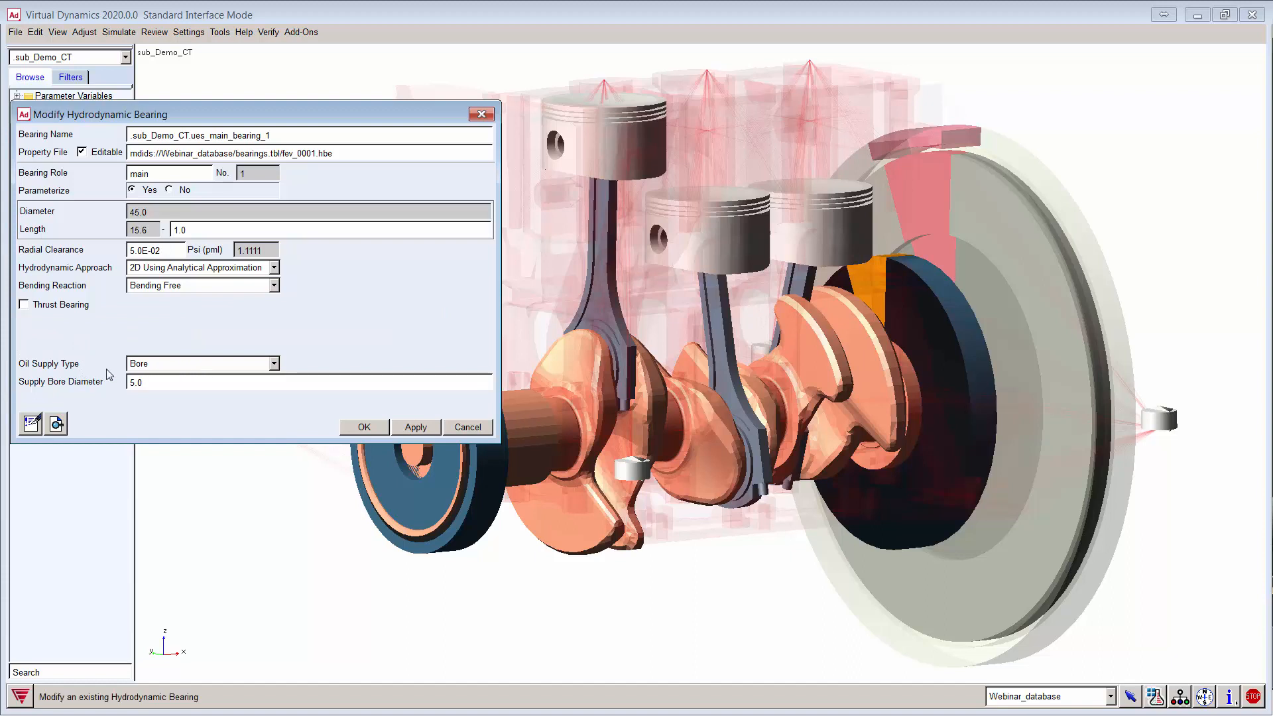
click(213, 365)
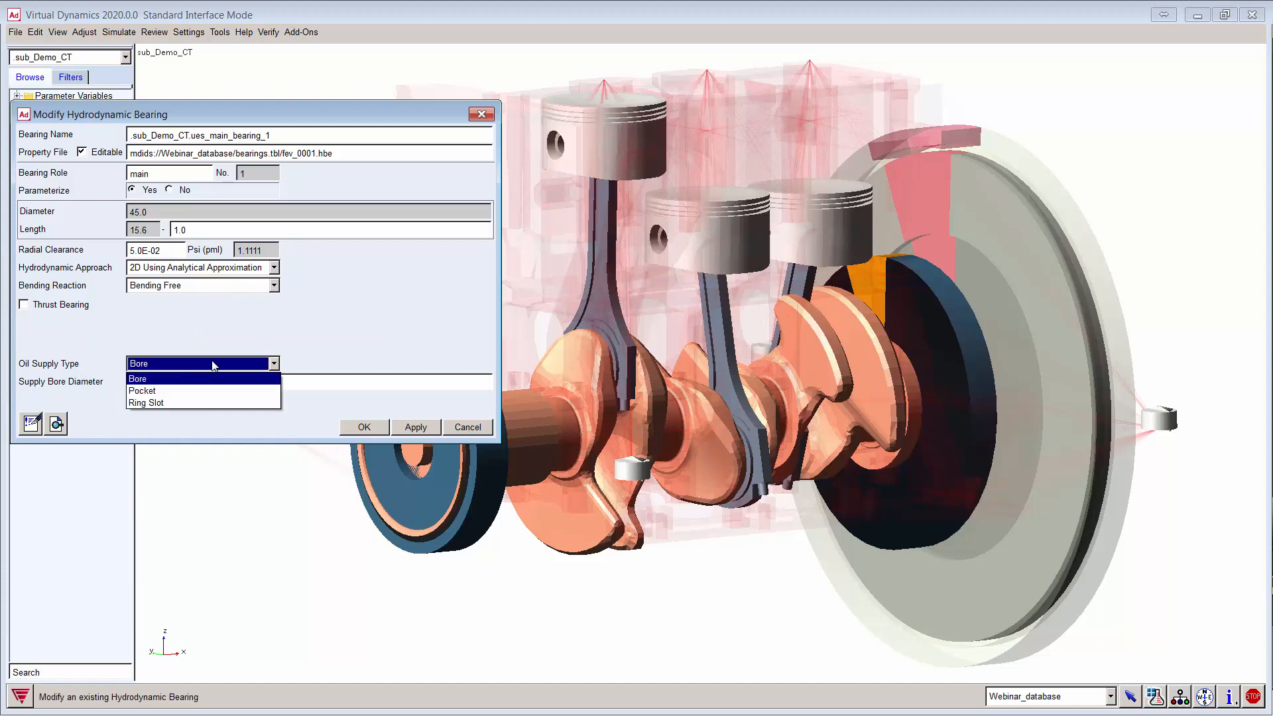
click(319, 378)
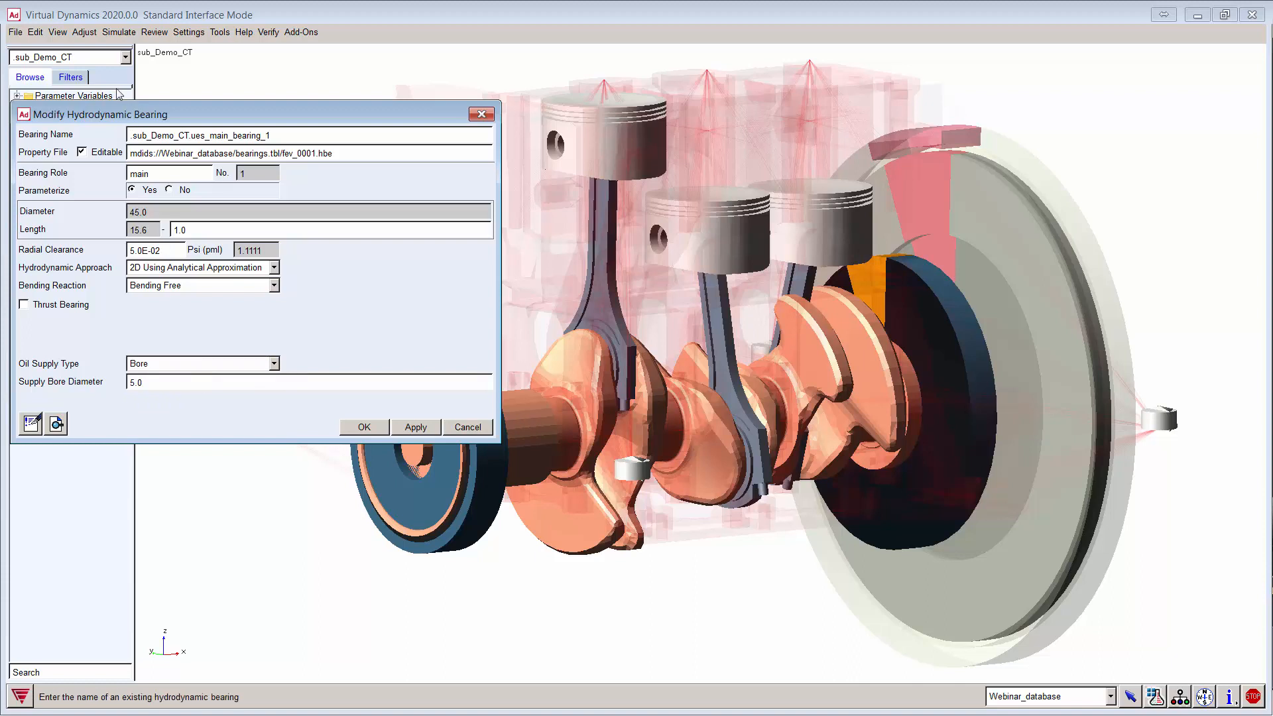
click(85, 32)
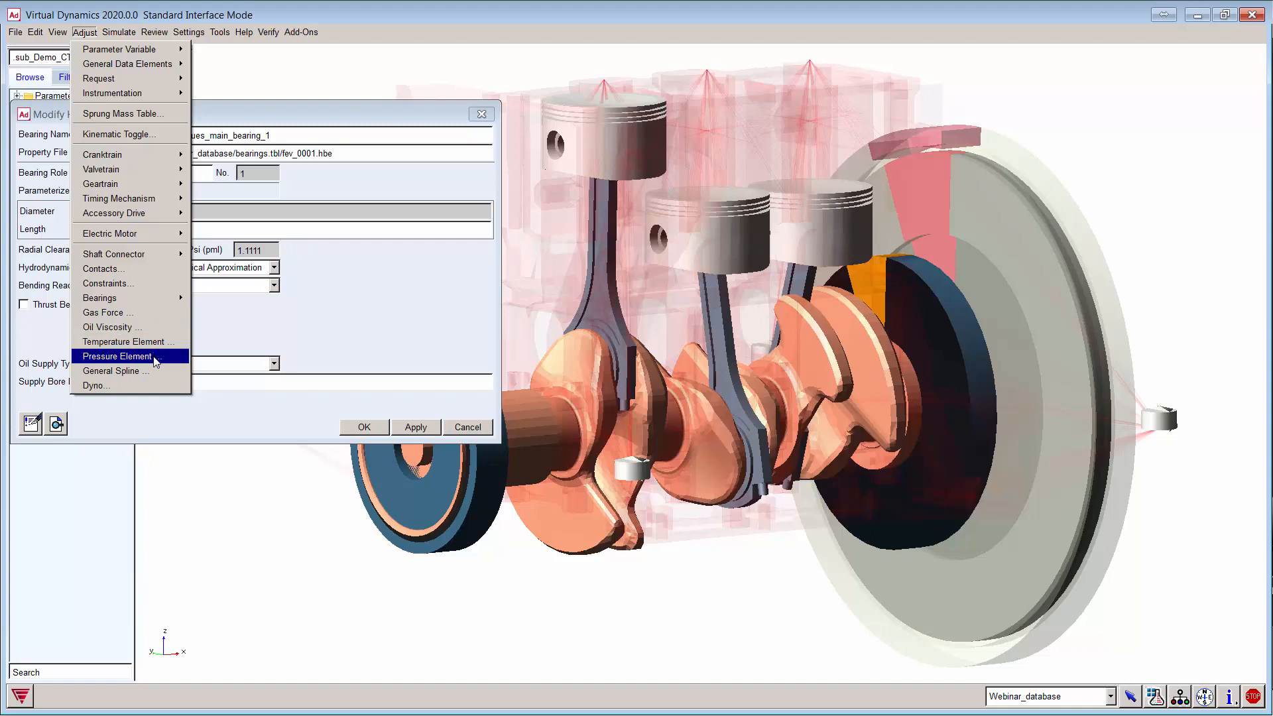
click(303, 336)
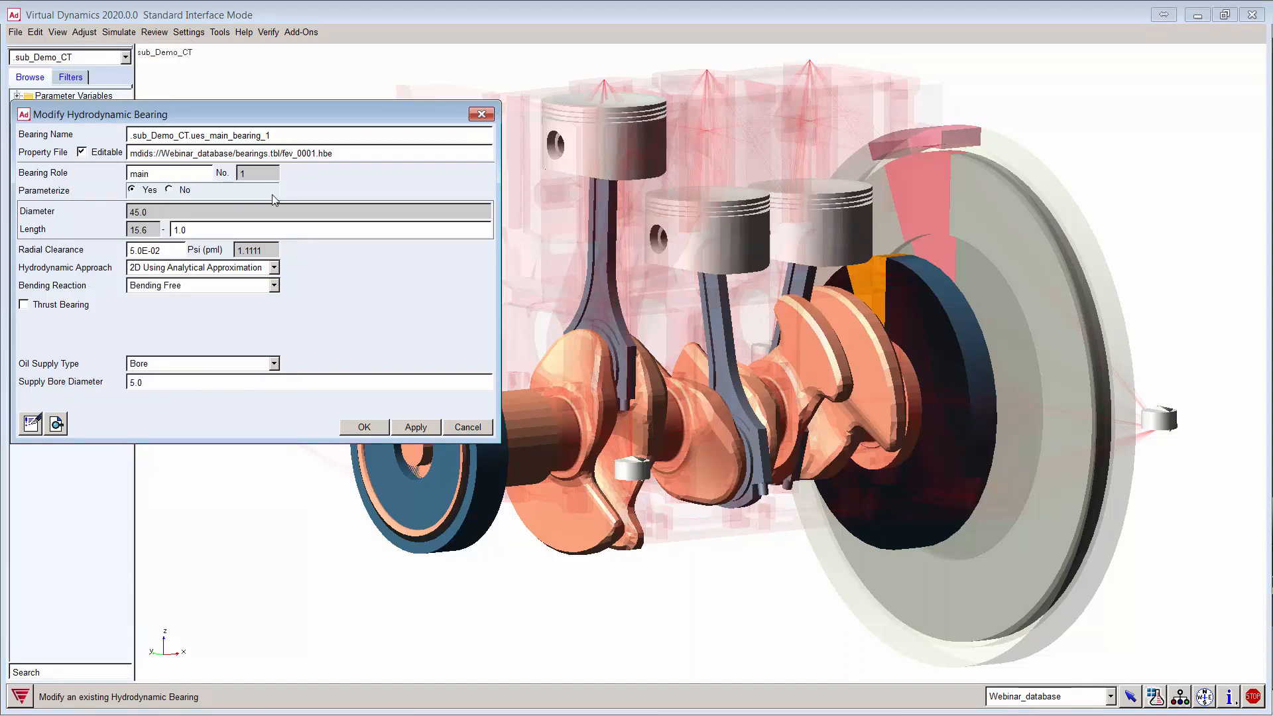
Step: Apply the Hydrodynamic_bearing_ehd definition to ues_main_bearing_1
click(479, 116)
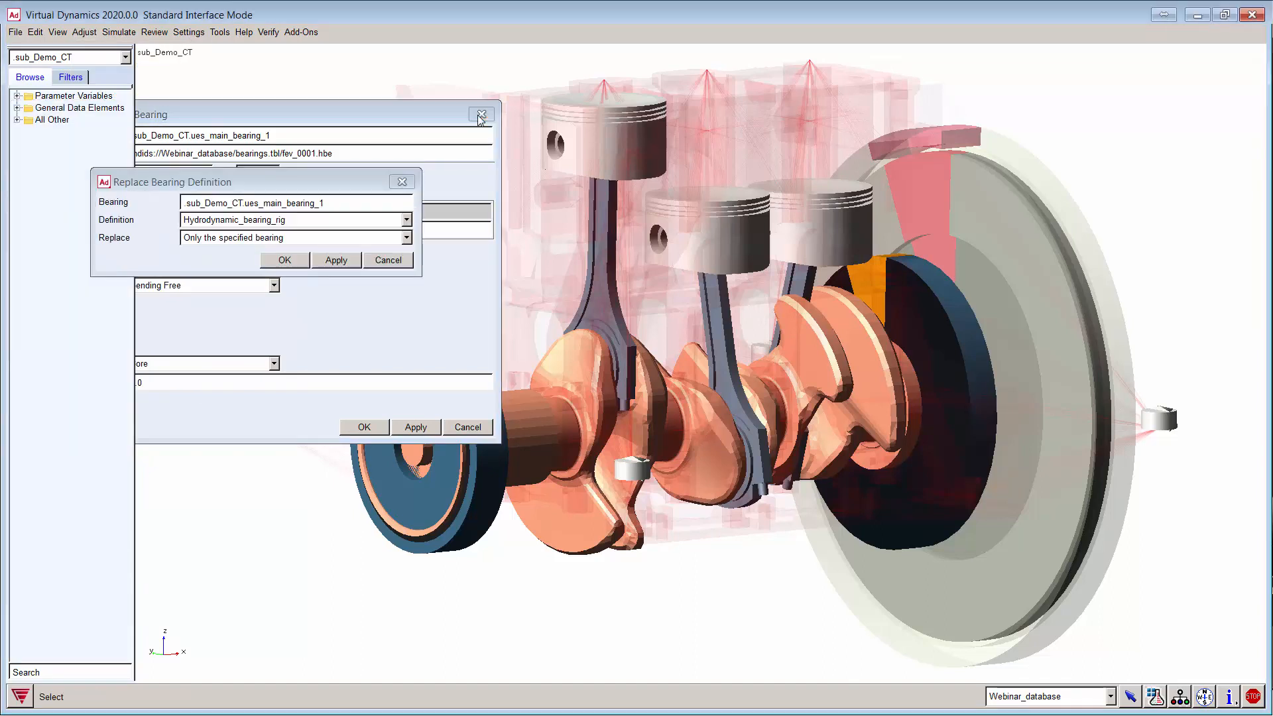
click(289, 222)
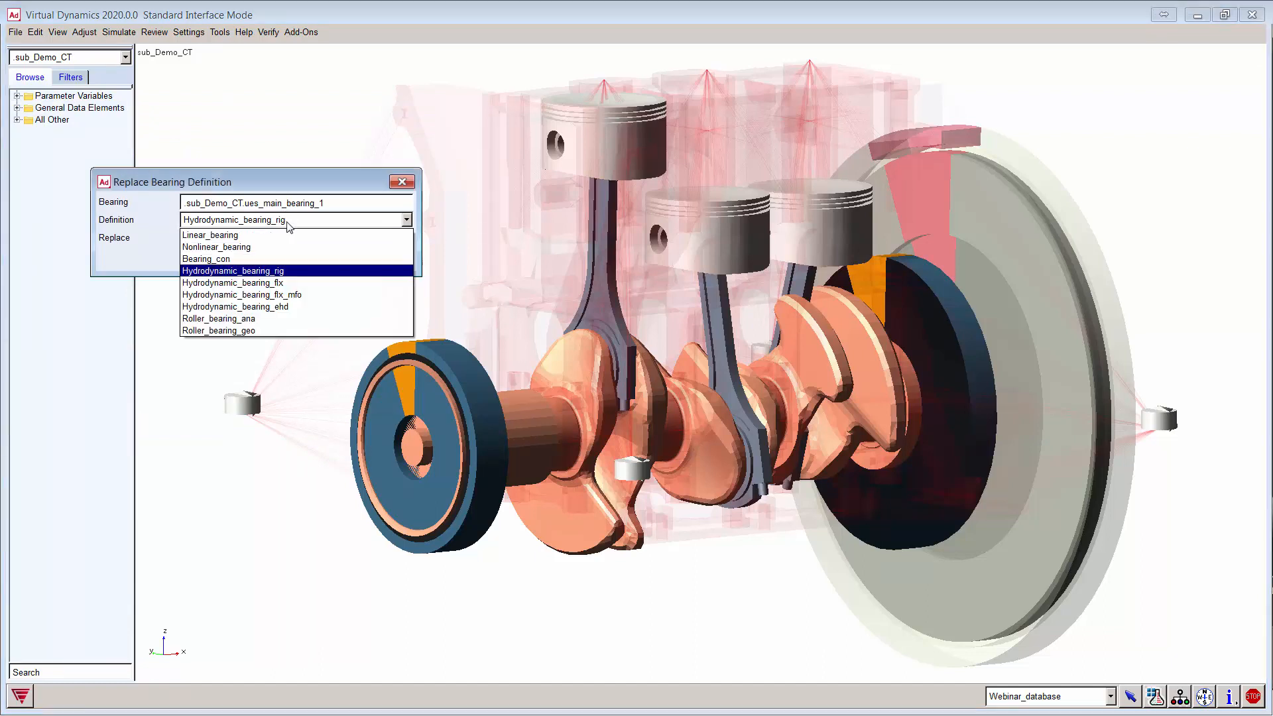
click(301, 307)
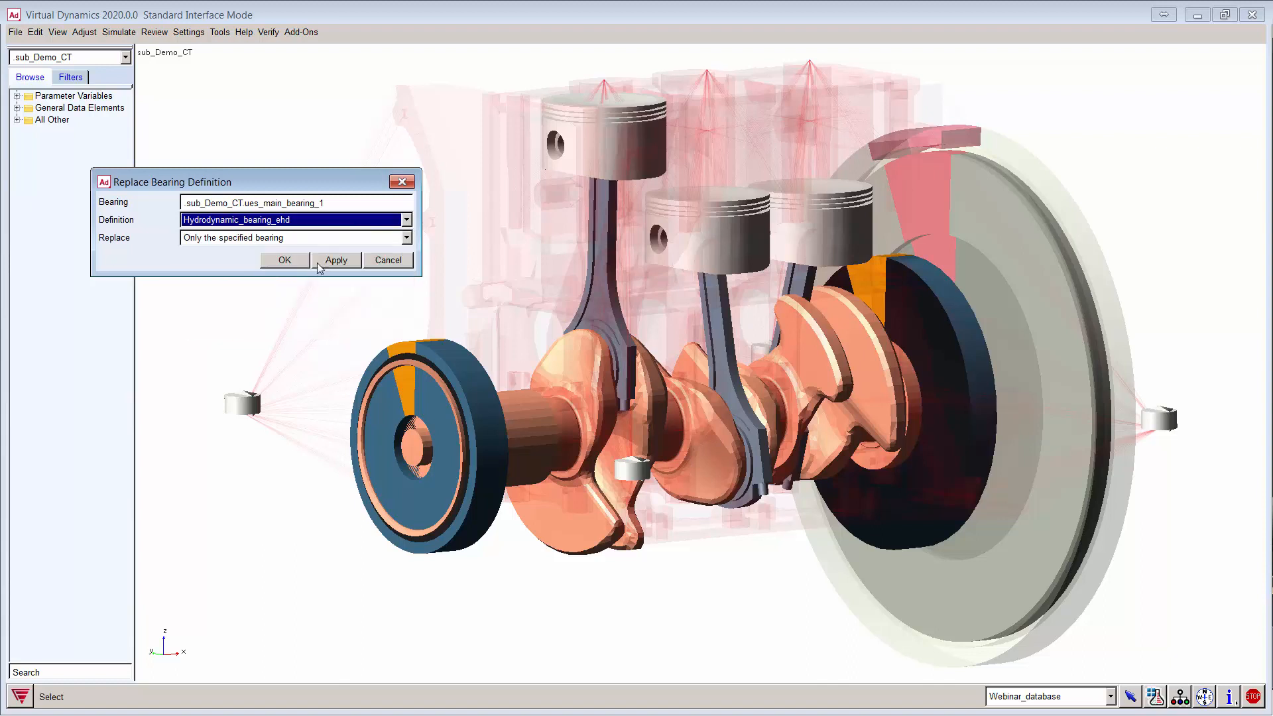
click(334, 260)
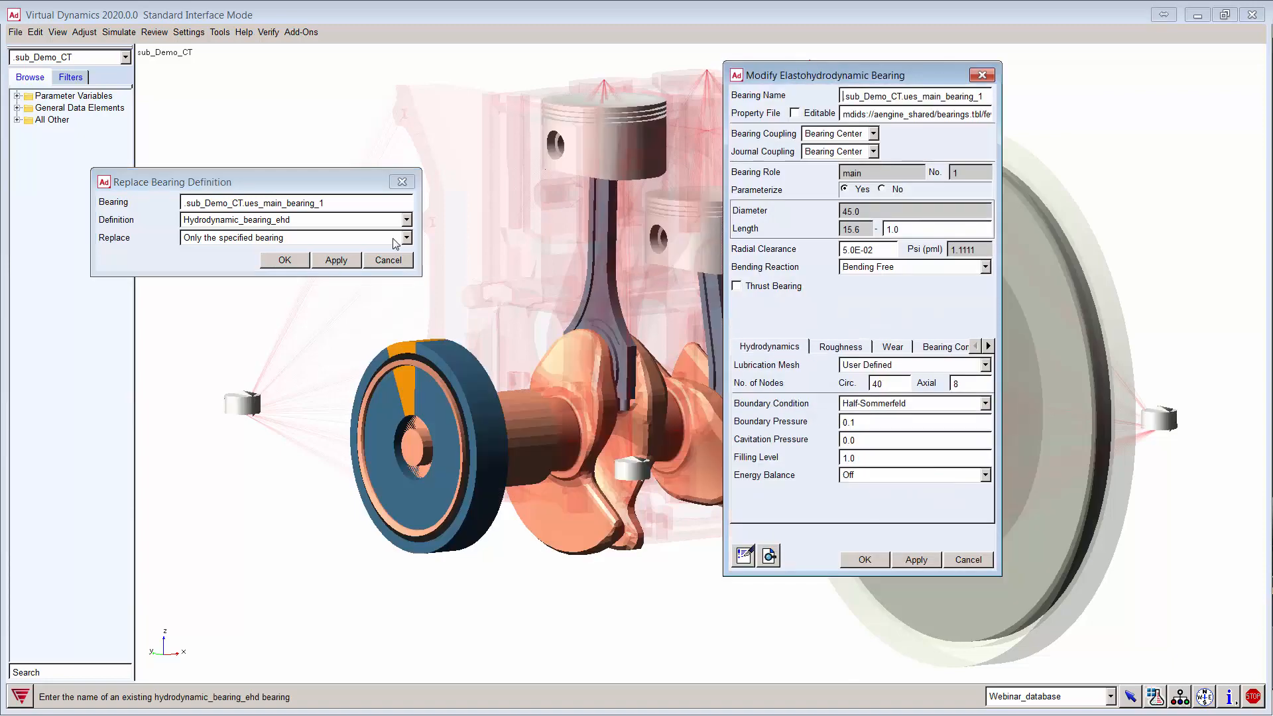
Step: Widen the elastohydrodynamic bearing settings and make fev_0001.ebe editable
drag(820, 80, 284, 123)
drag(465, 262, 824, 237)
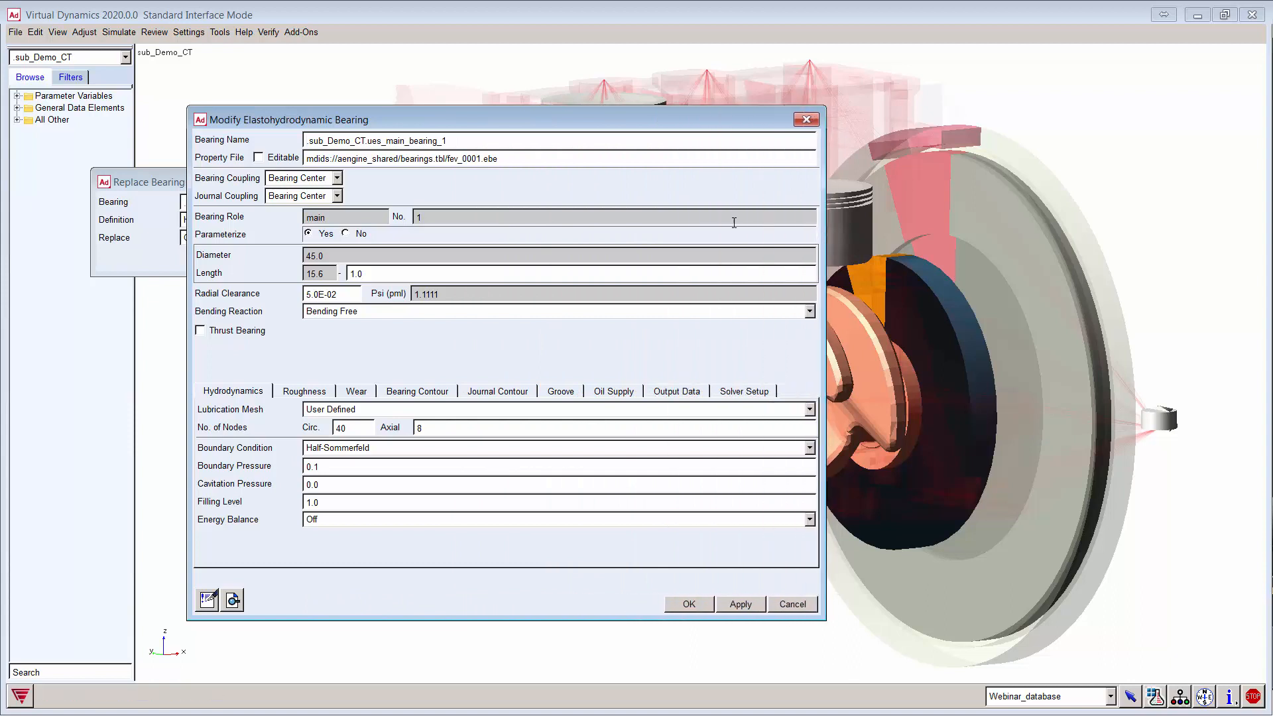
click(257, 158)
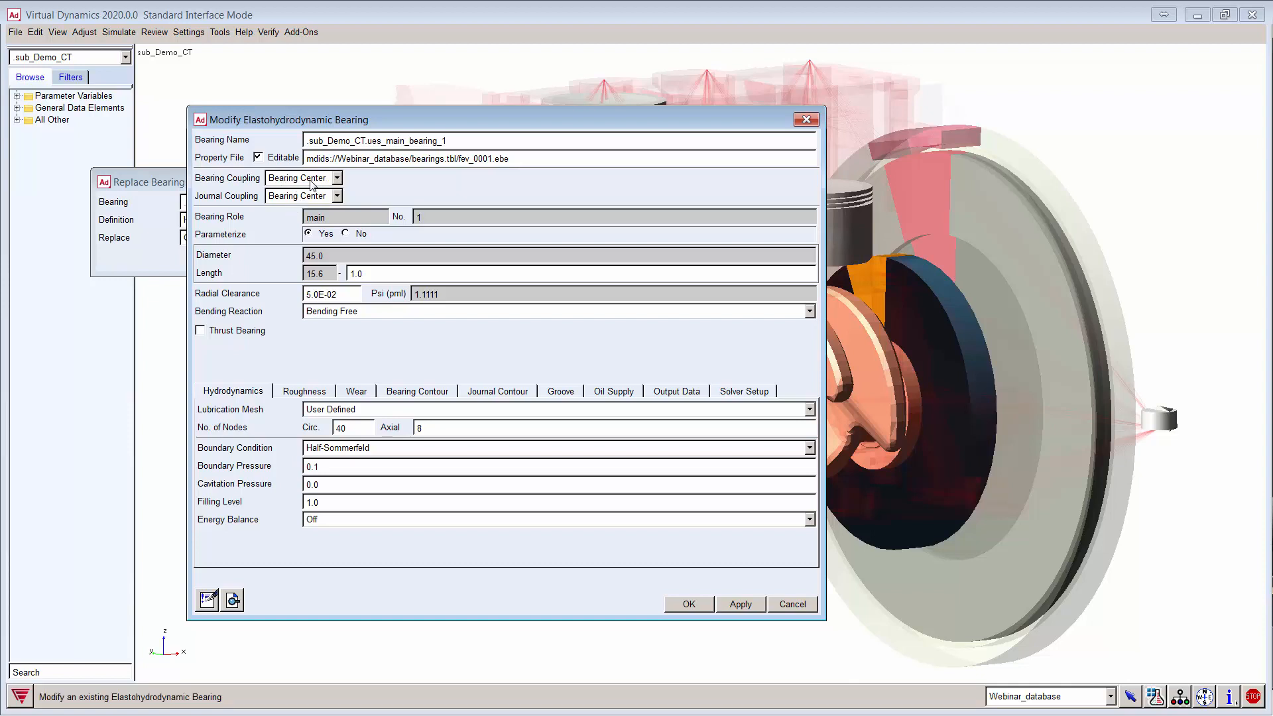
Step: Couple the bearing to Surface Nodes and try Center Line Nodes for the journal
click(329, 179)
click(329, 196)
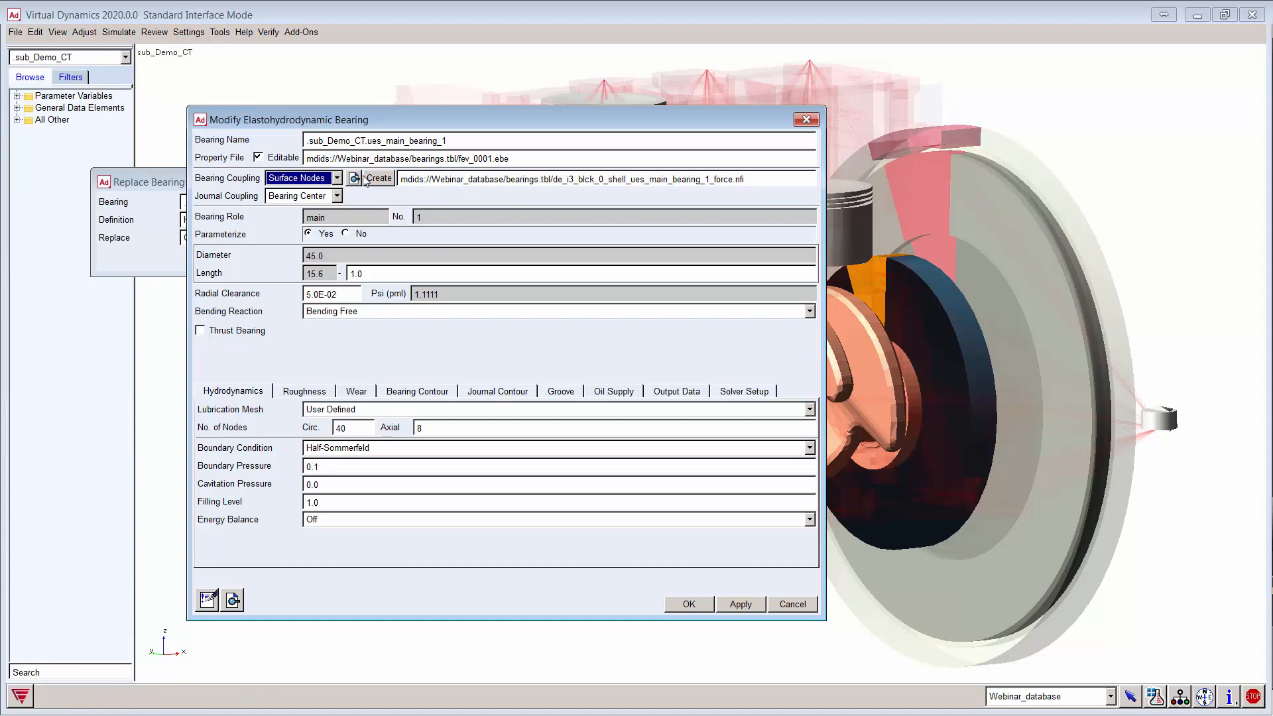
click(336, 196)
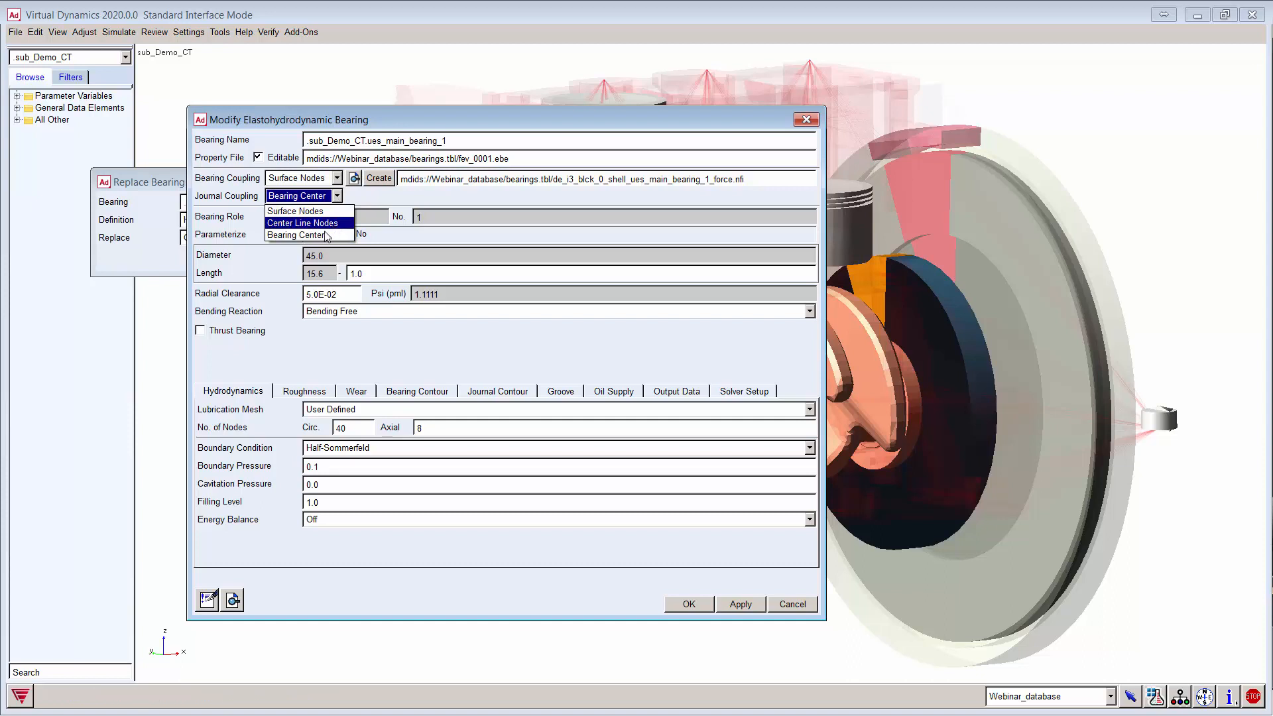
click(358, 196)
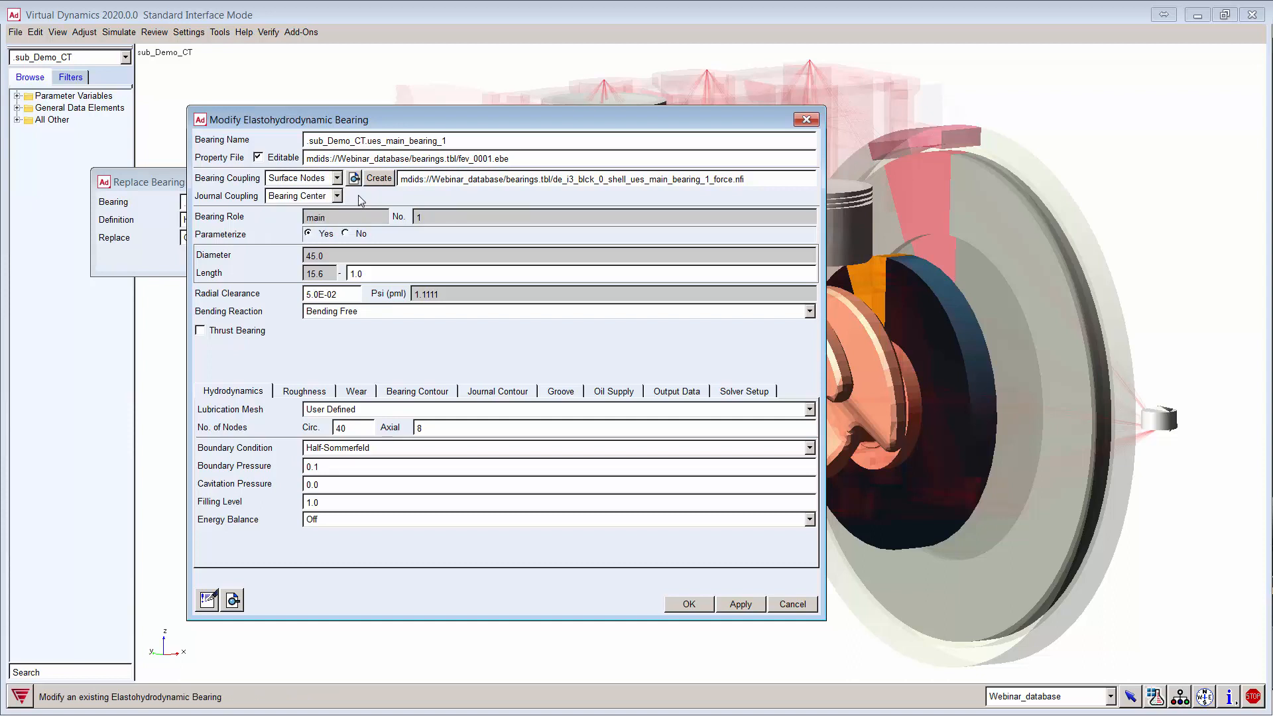
click(337, 196)
click(335, 223)
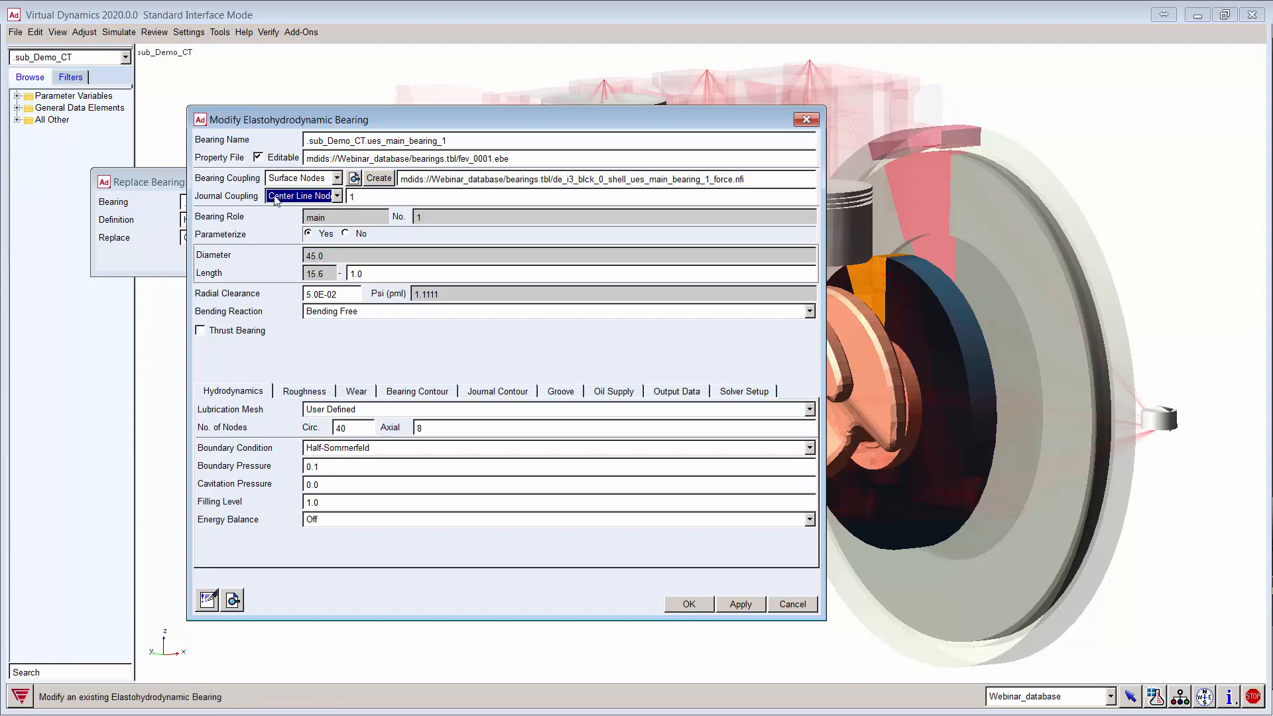
click(368, 195)
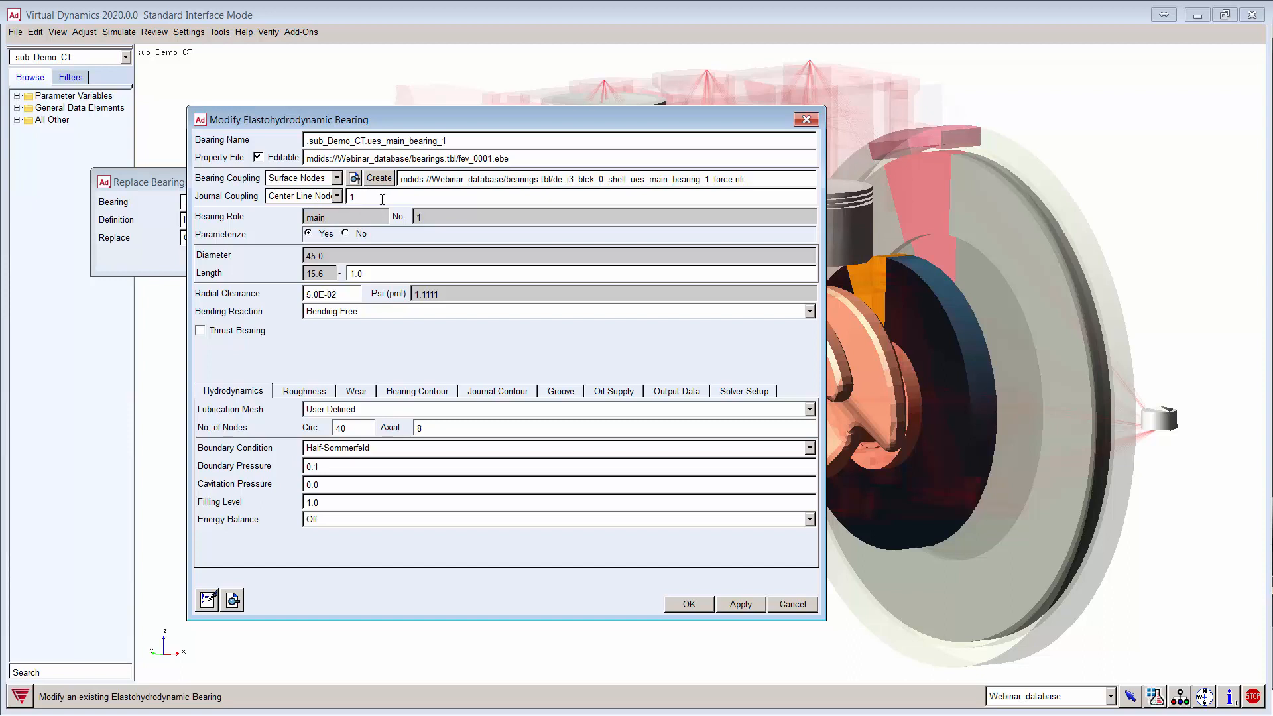
Step: Change the journal coupling to Surface Nodes
click(337, 196)
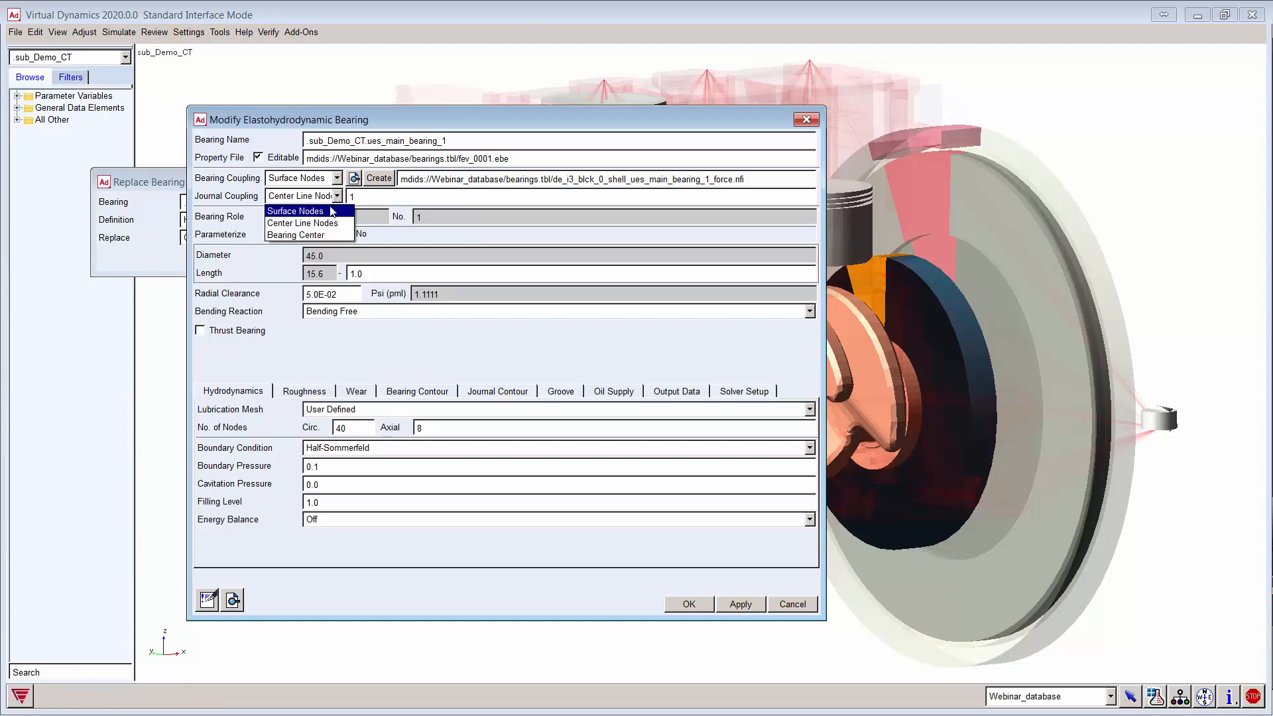
click(313, 211)
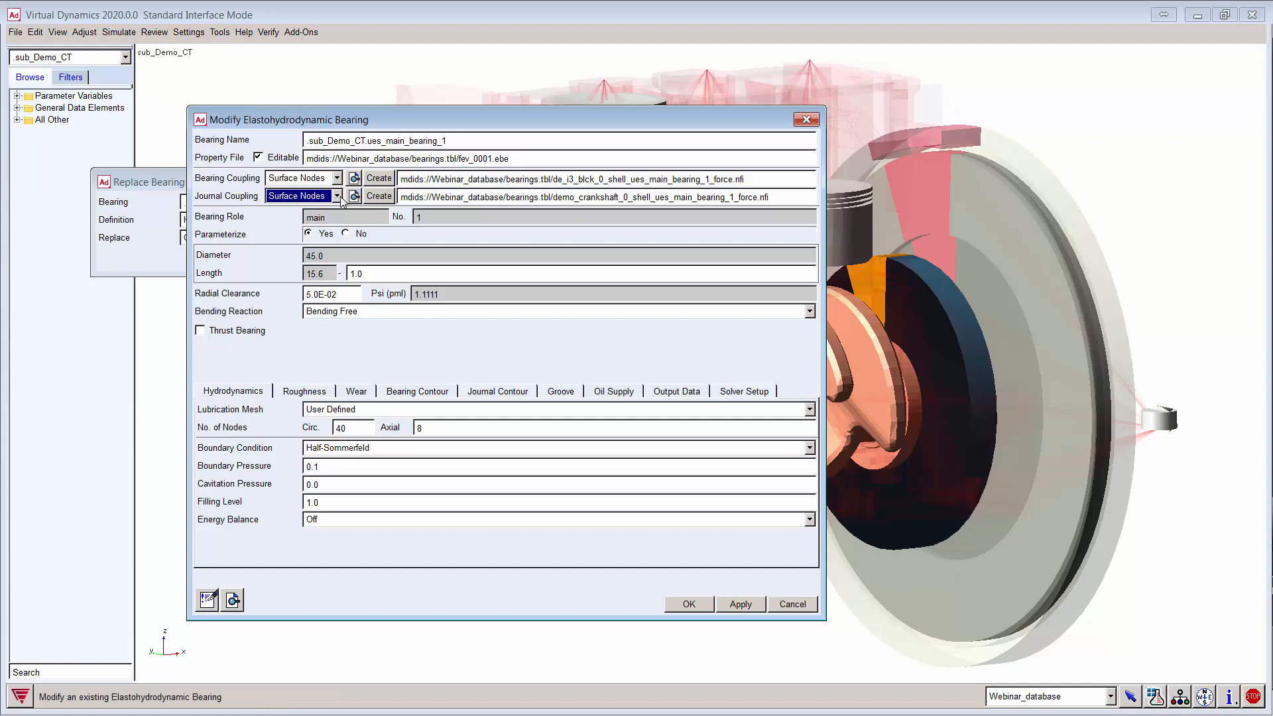
click(390, 180)
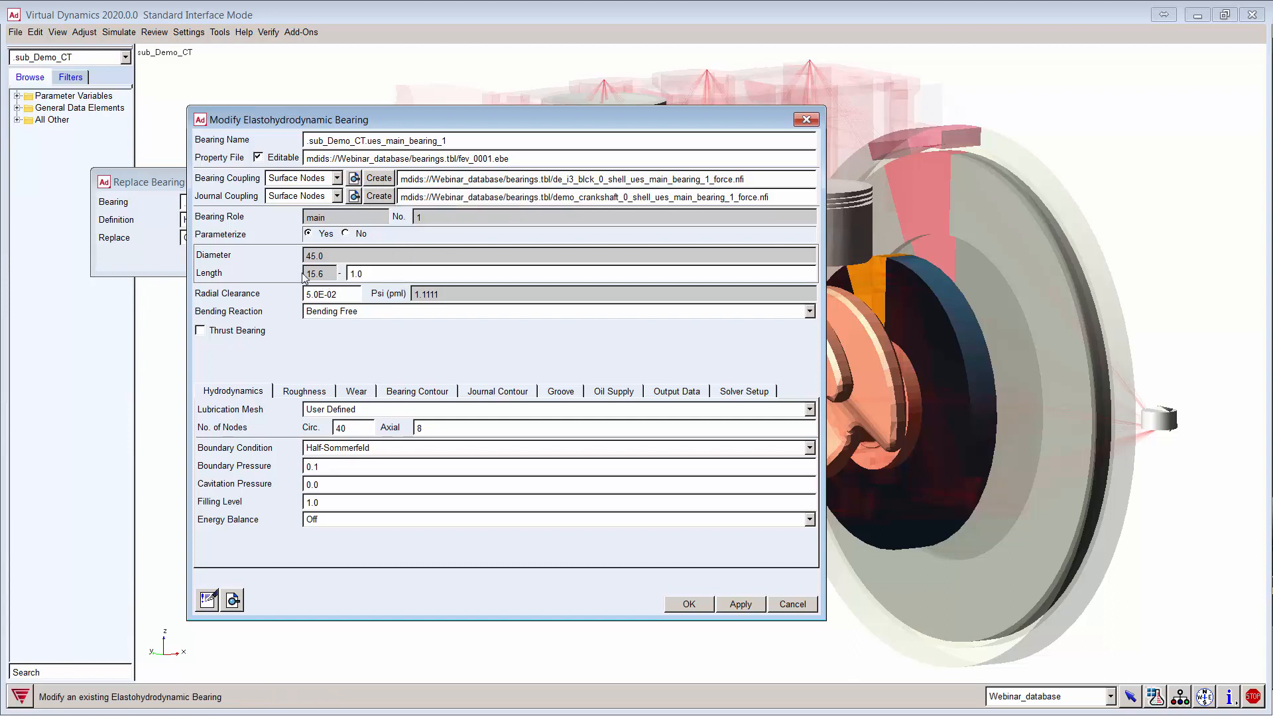
click(354, 178)
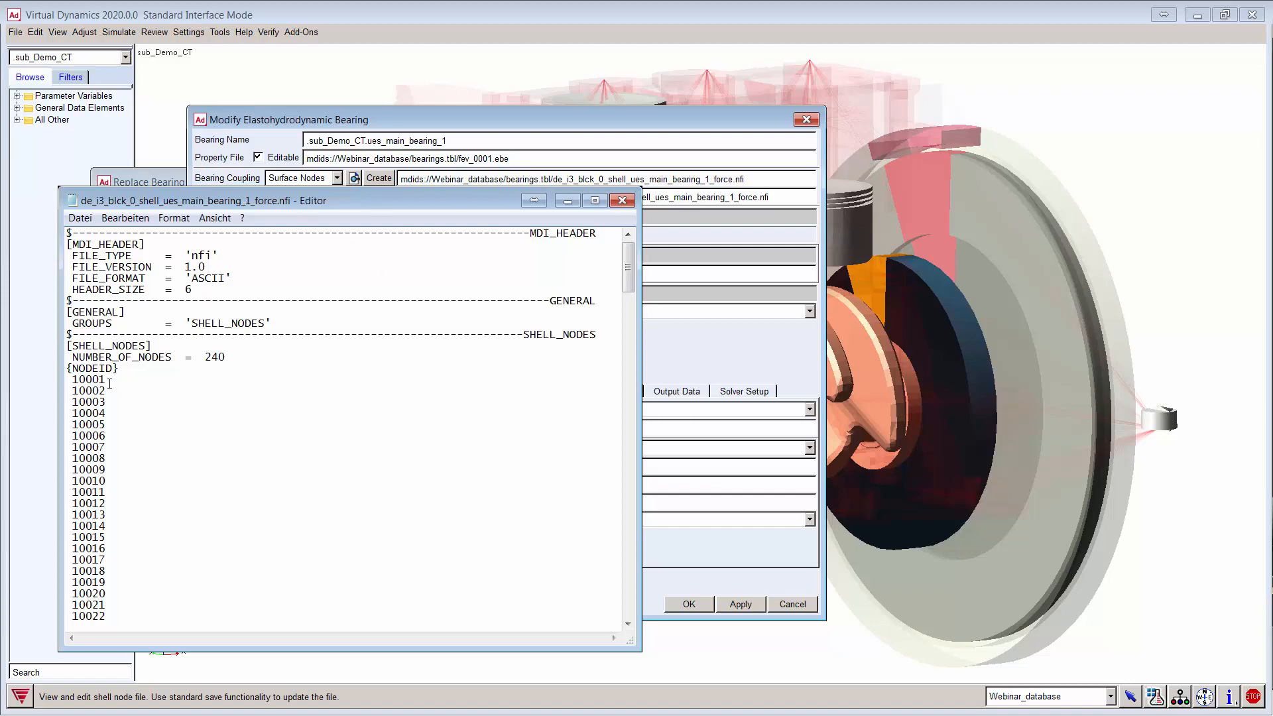
scroll(113, 385, down, 4)
scroll(245, 365, up, 4)
double_click(220, 357)
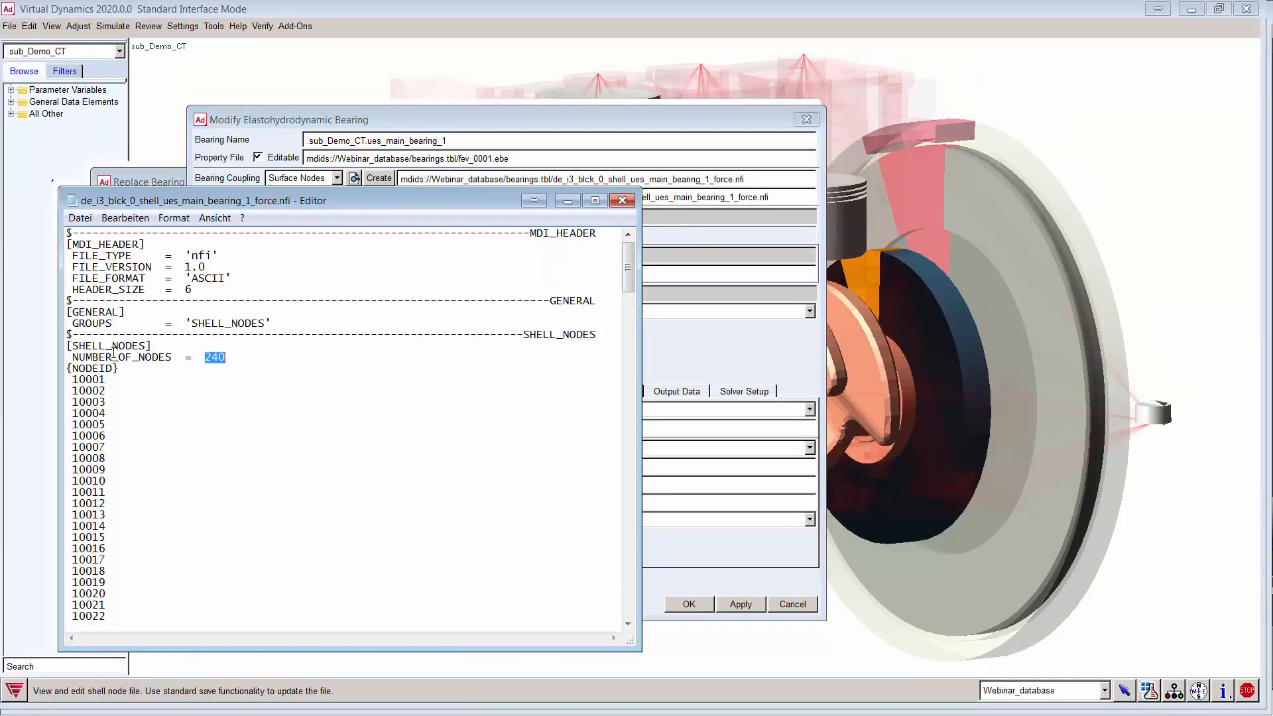
scroll(107, 391, down, 8)
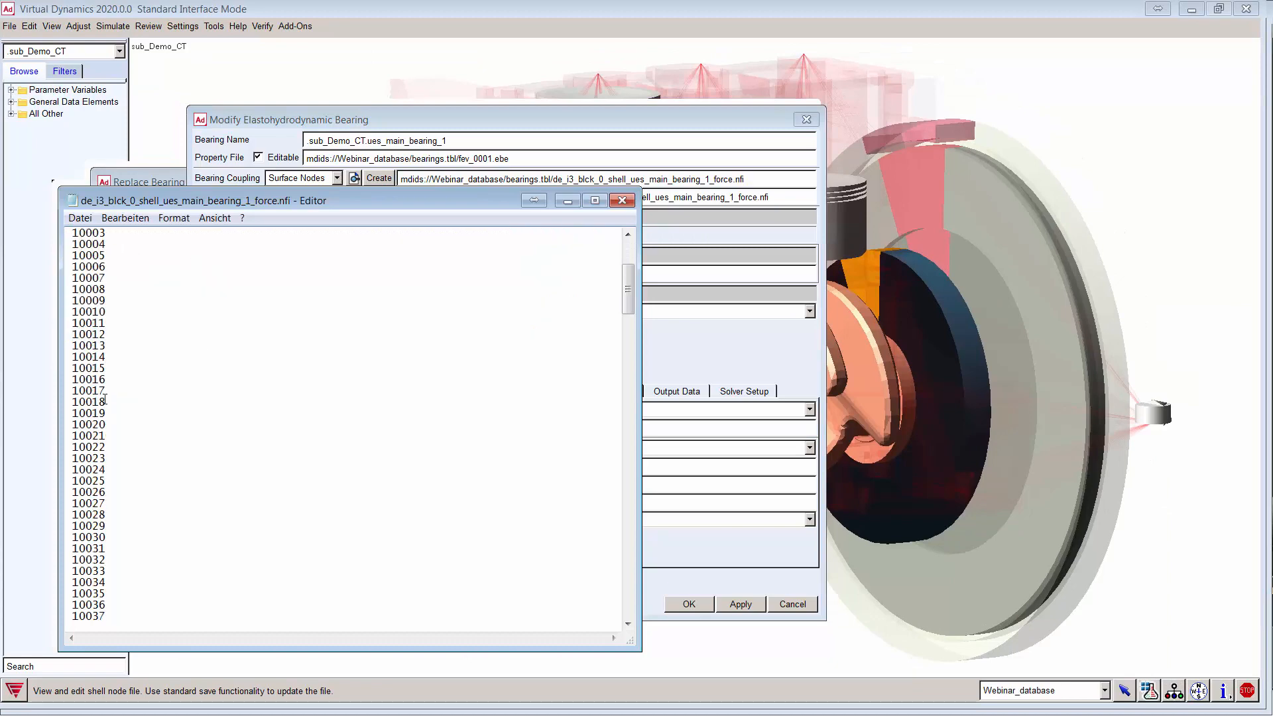
scroll(103, 397, up, 8)
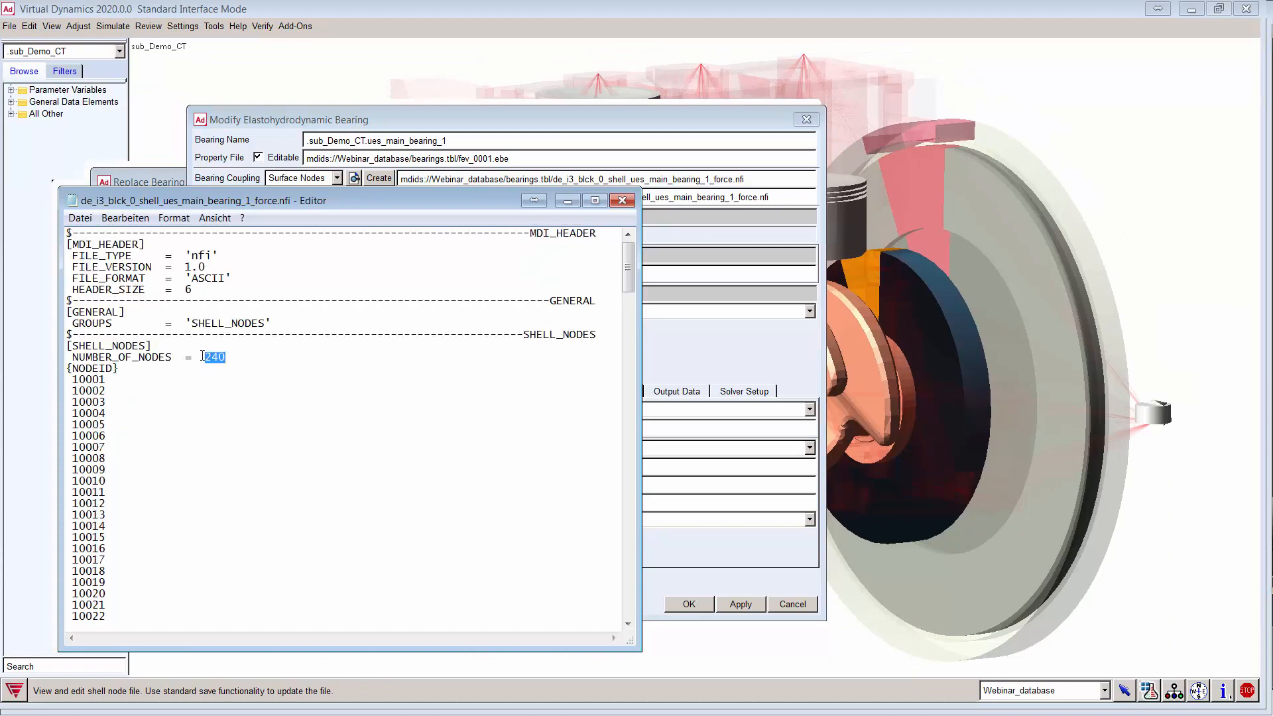
click(623, 201)
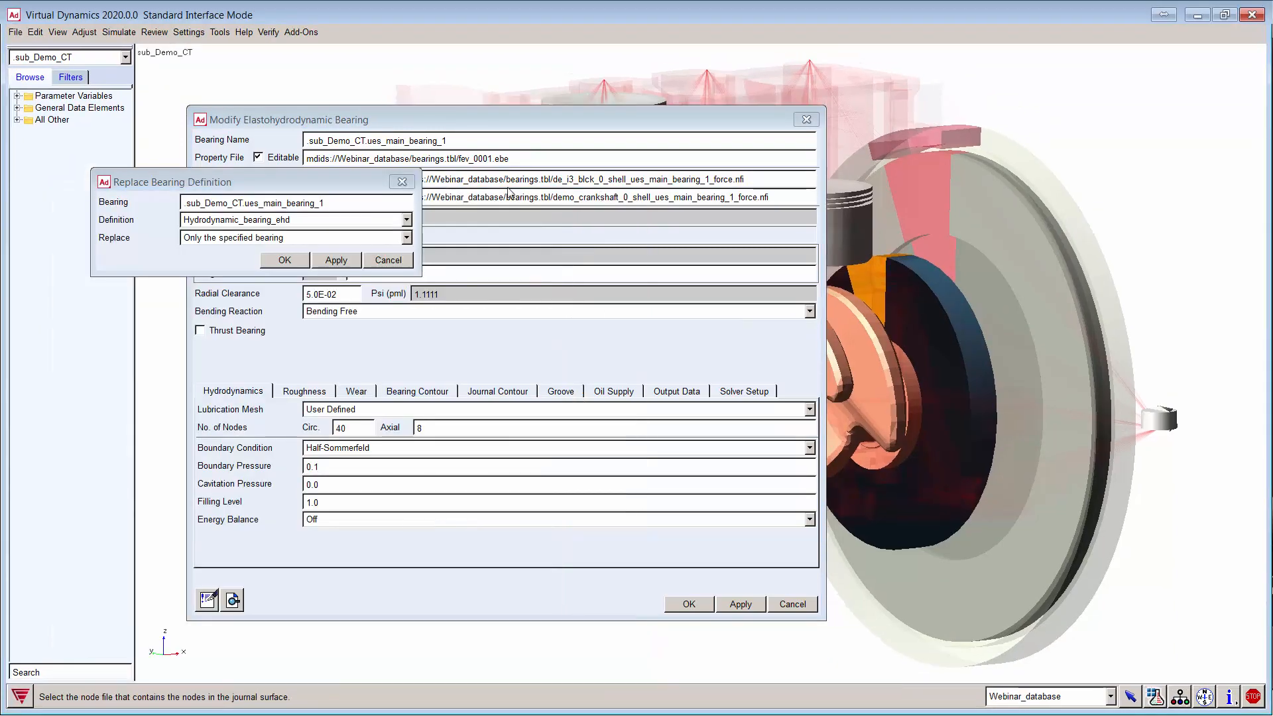
Step: Review boundary condition and lubrication mesh options, keeping Half-Sommerfeld and User Defined
click(494, 240)
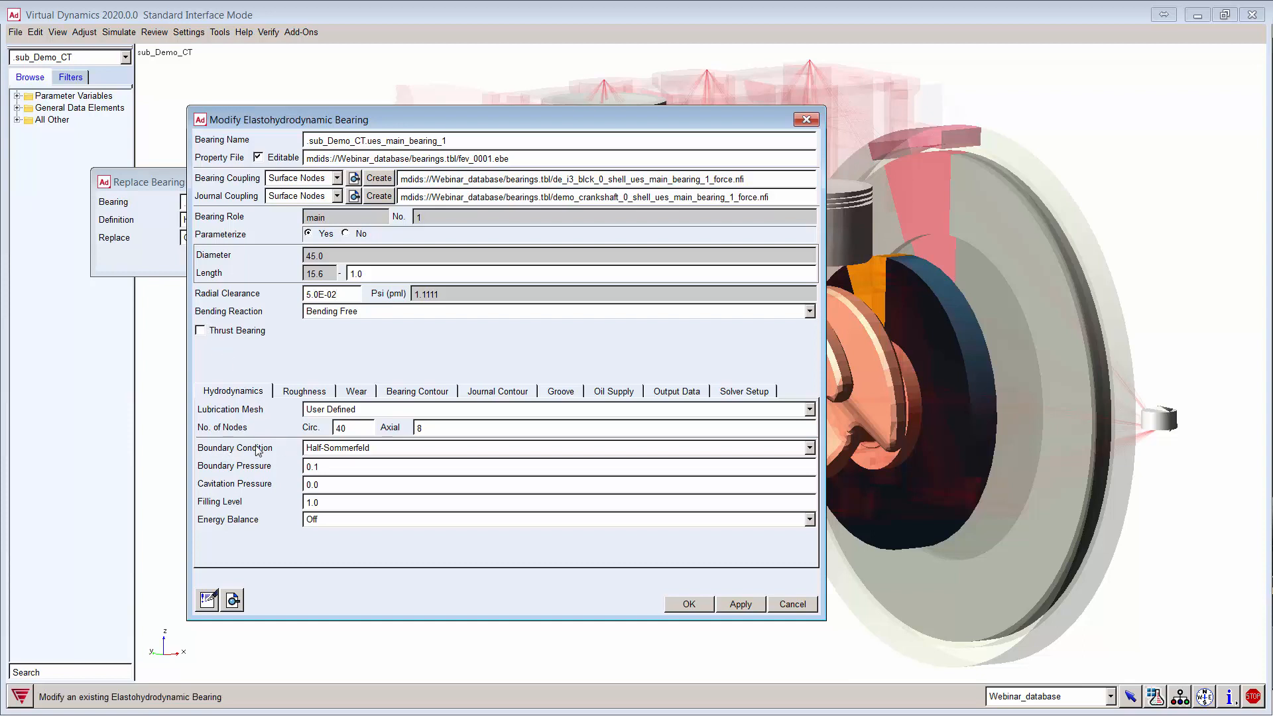
click(369, 451)
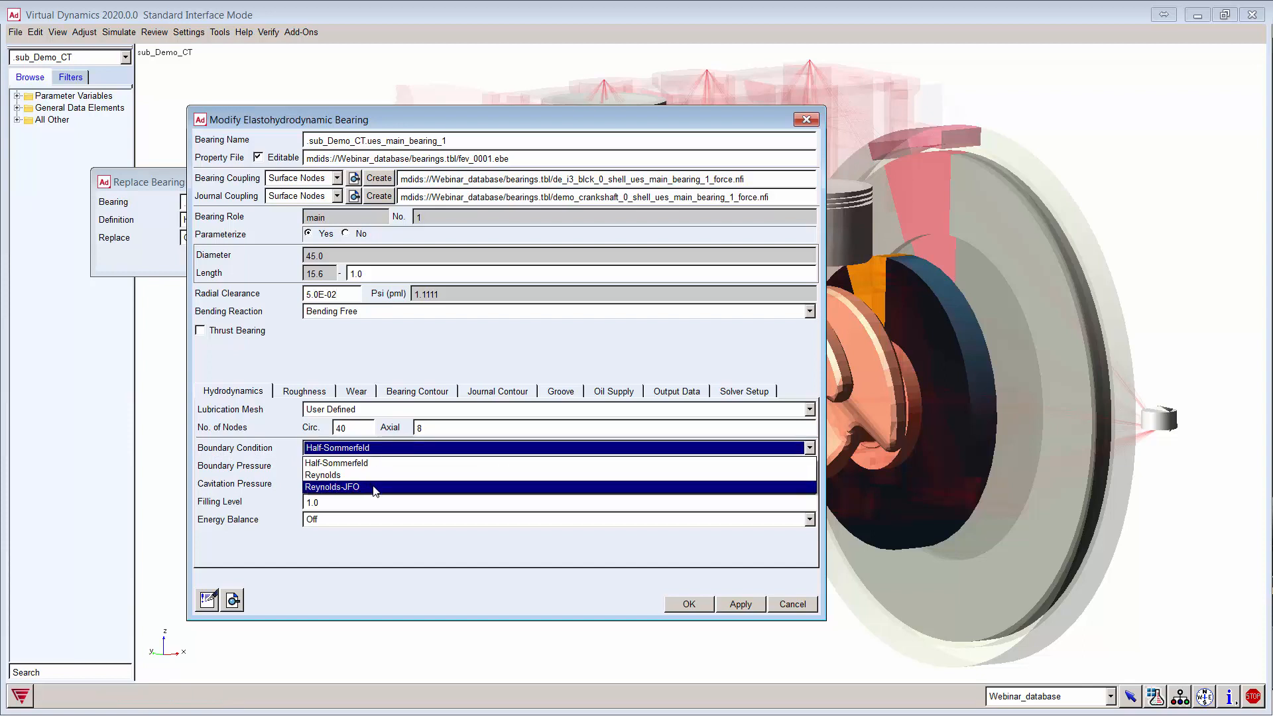
click(300, 559)
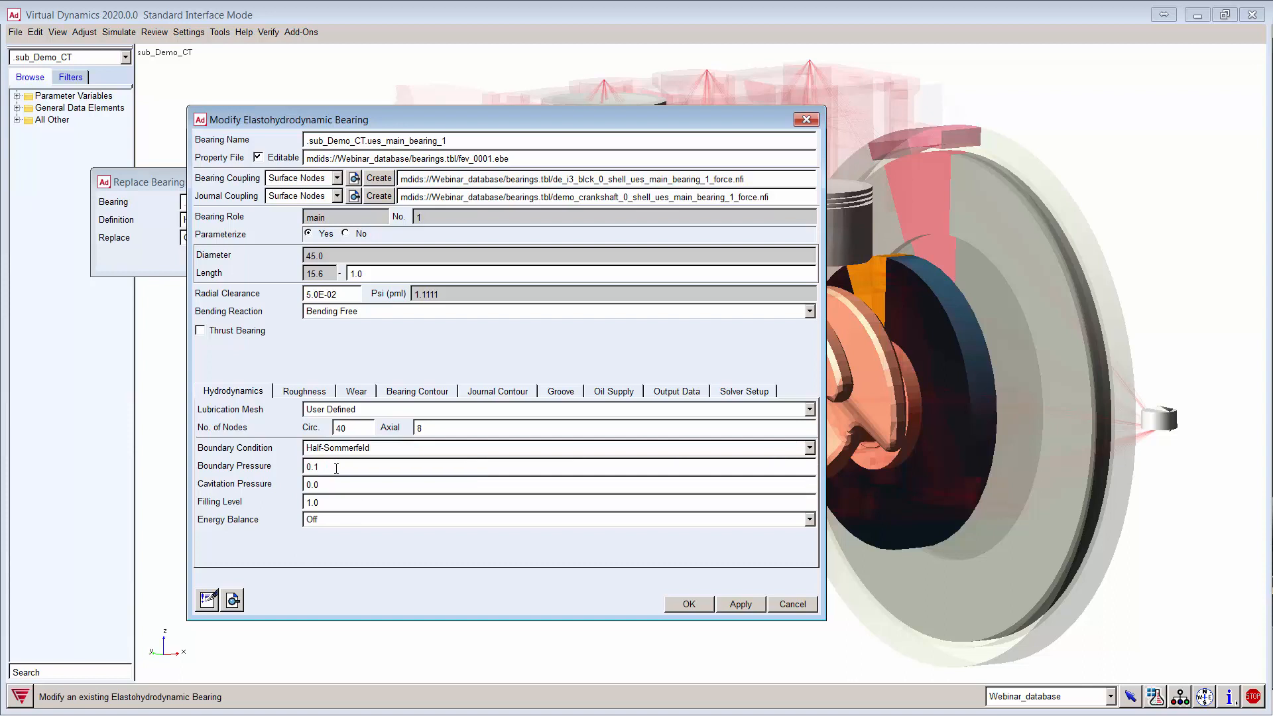
click(361, 409)
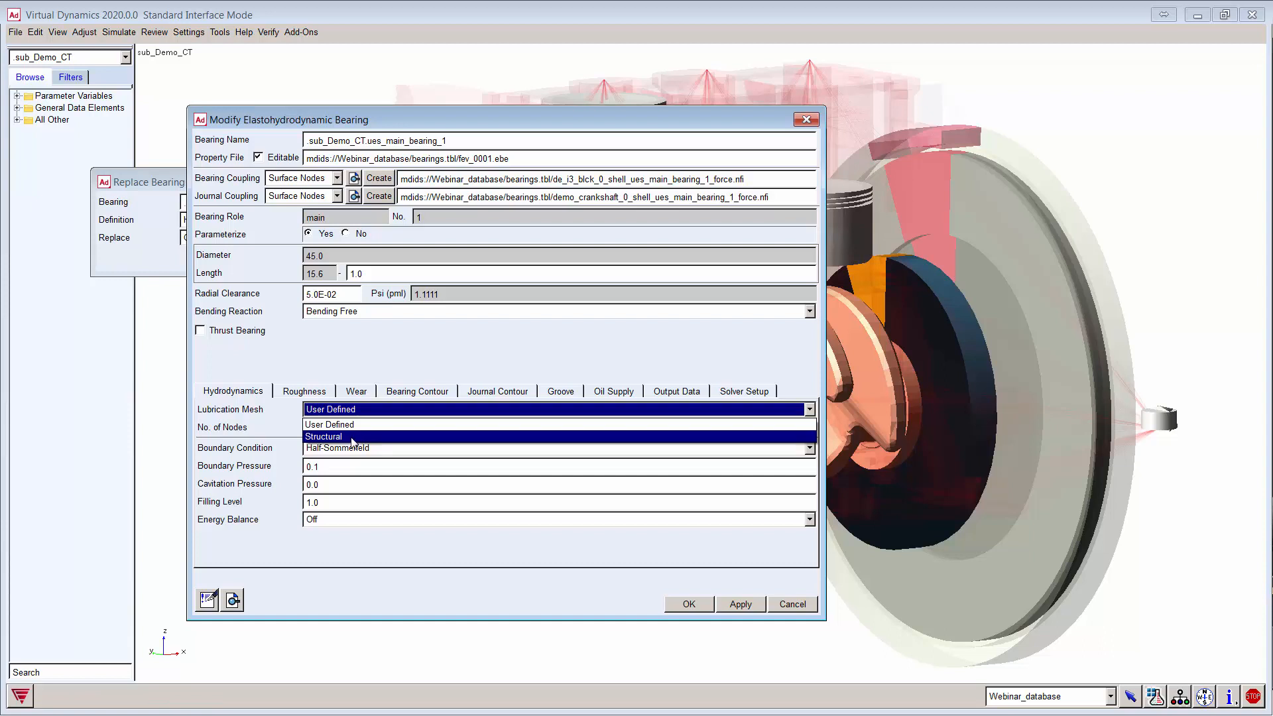
click(236, 505)
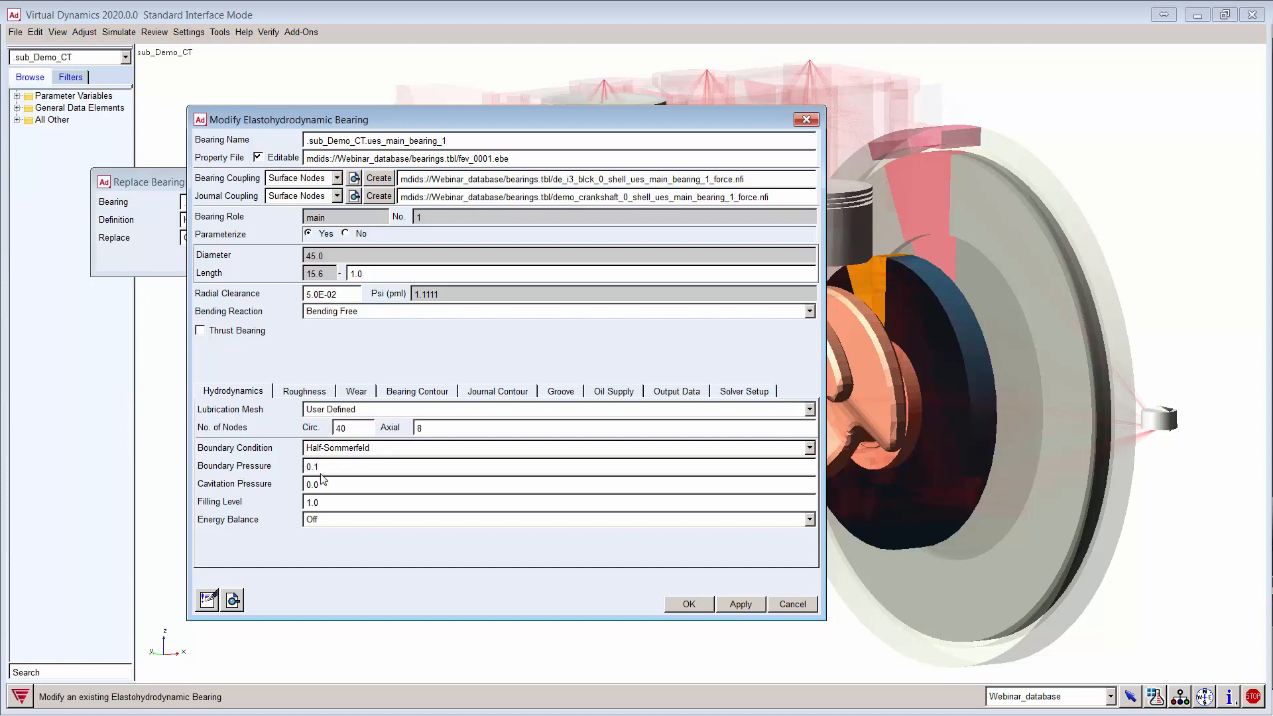
Step: Set the energy balance to Global Balance and show the roughness settings
click(338, 520)
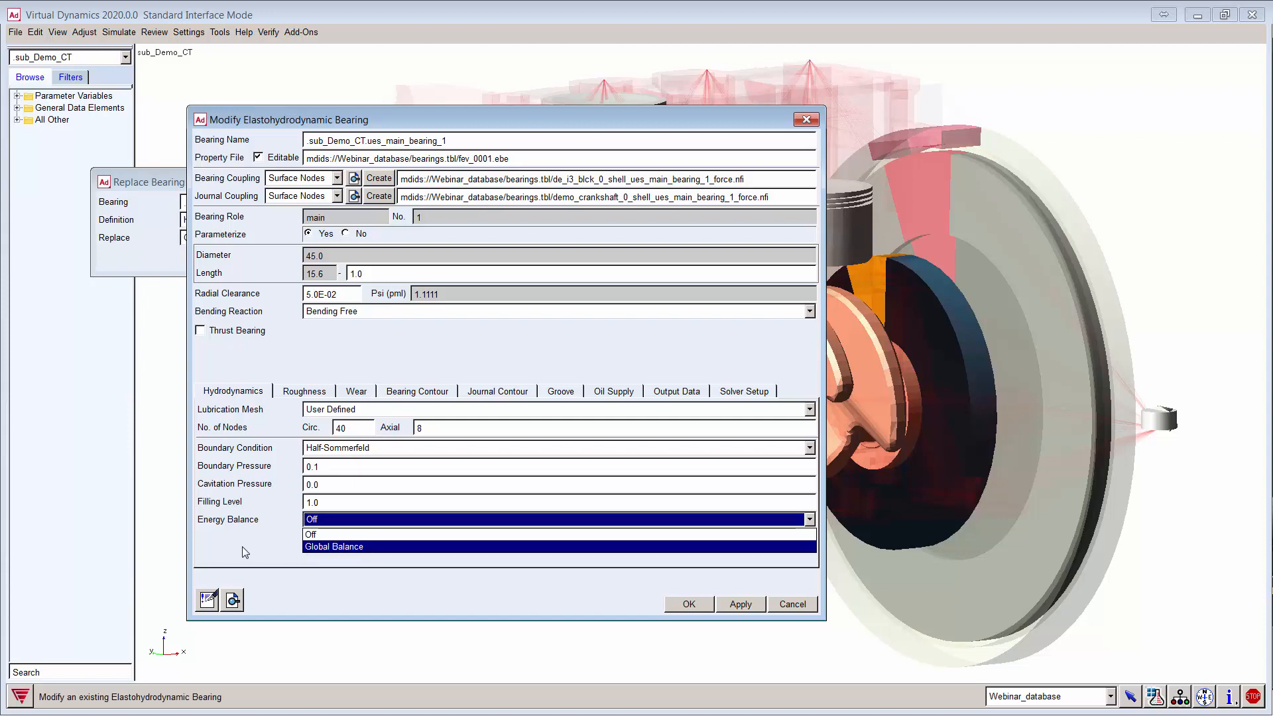
click(336, 547)
click(318, 393)
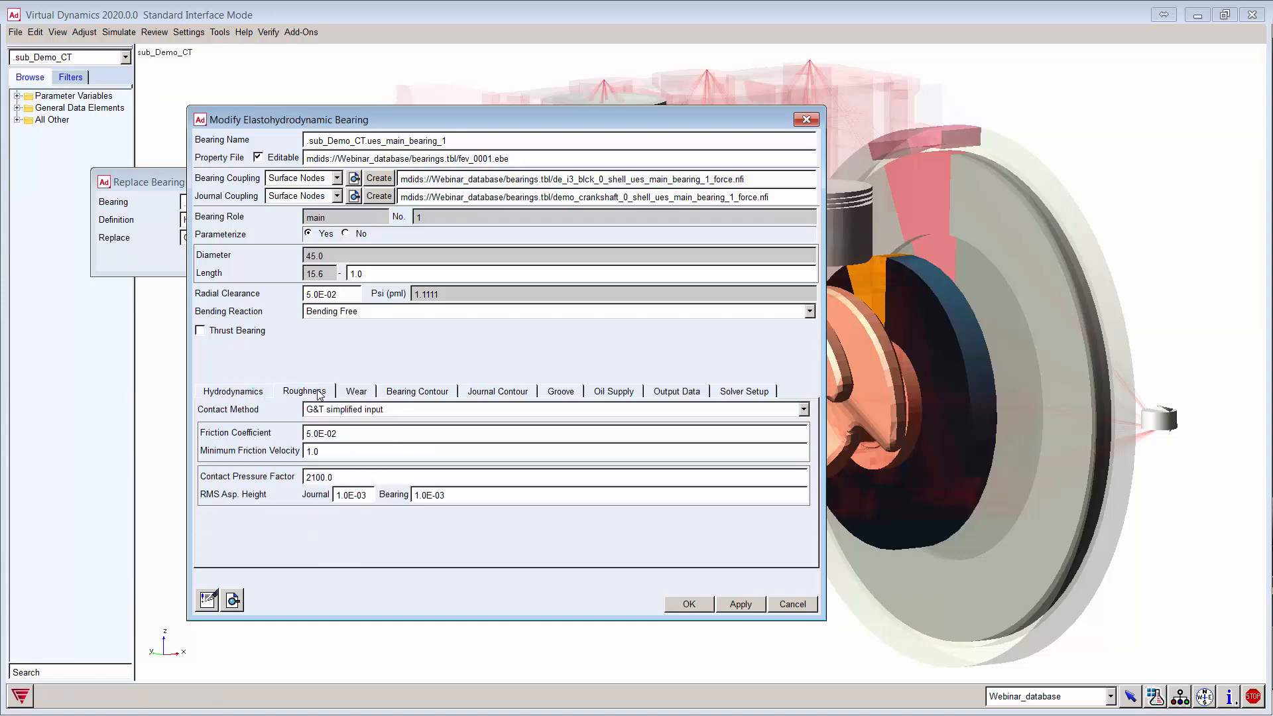
Step: Browse Wear, Bearing Contour, Journal Contour, Groove and Output Data, ending on Bore1 oil supply
click(367, 396)
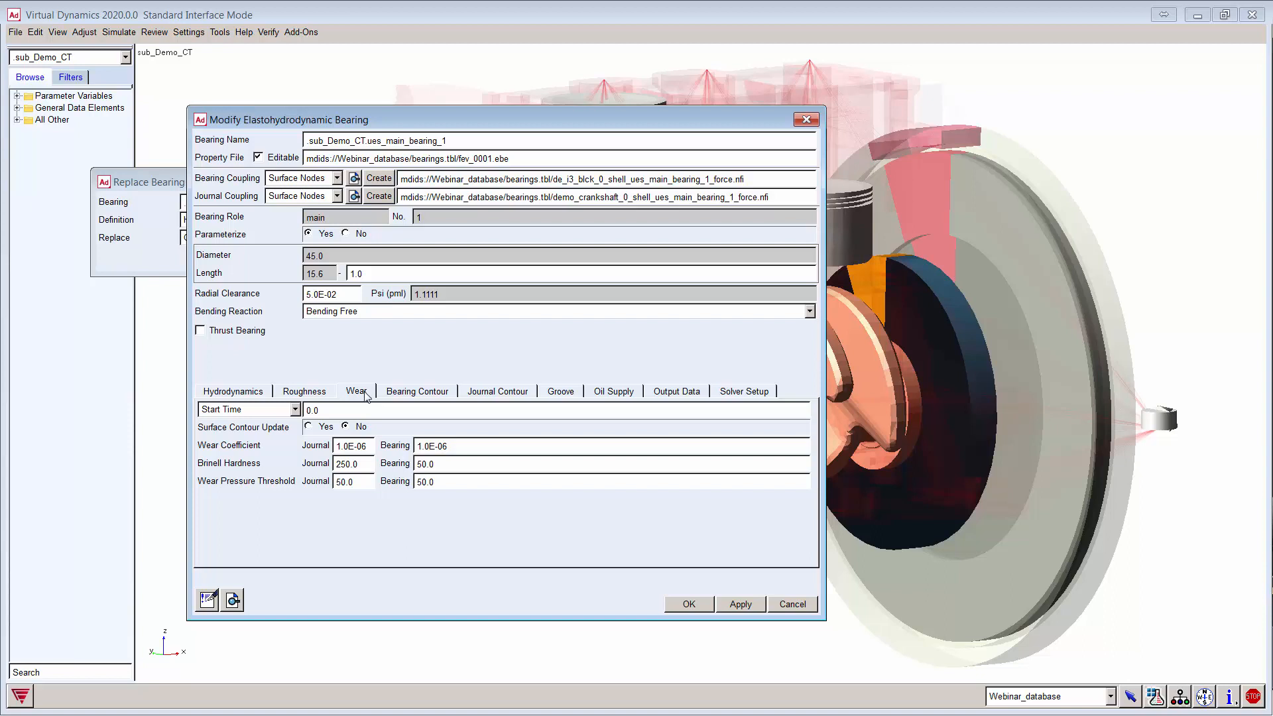
click(417, 392)
click(526, 394)
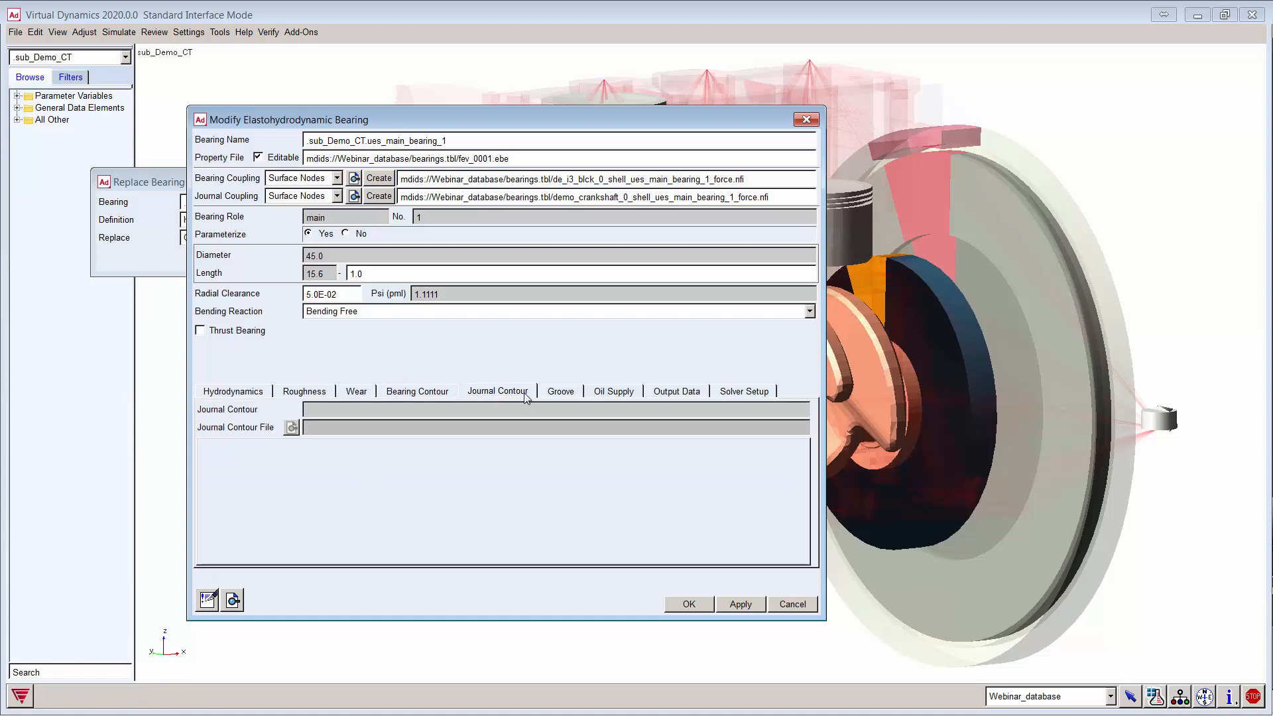
click(434, 391)
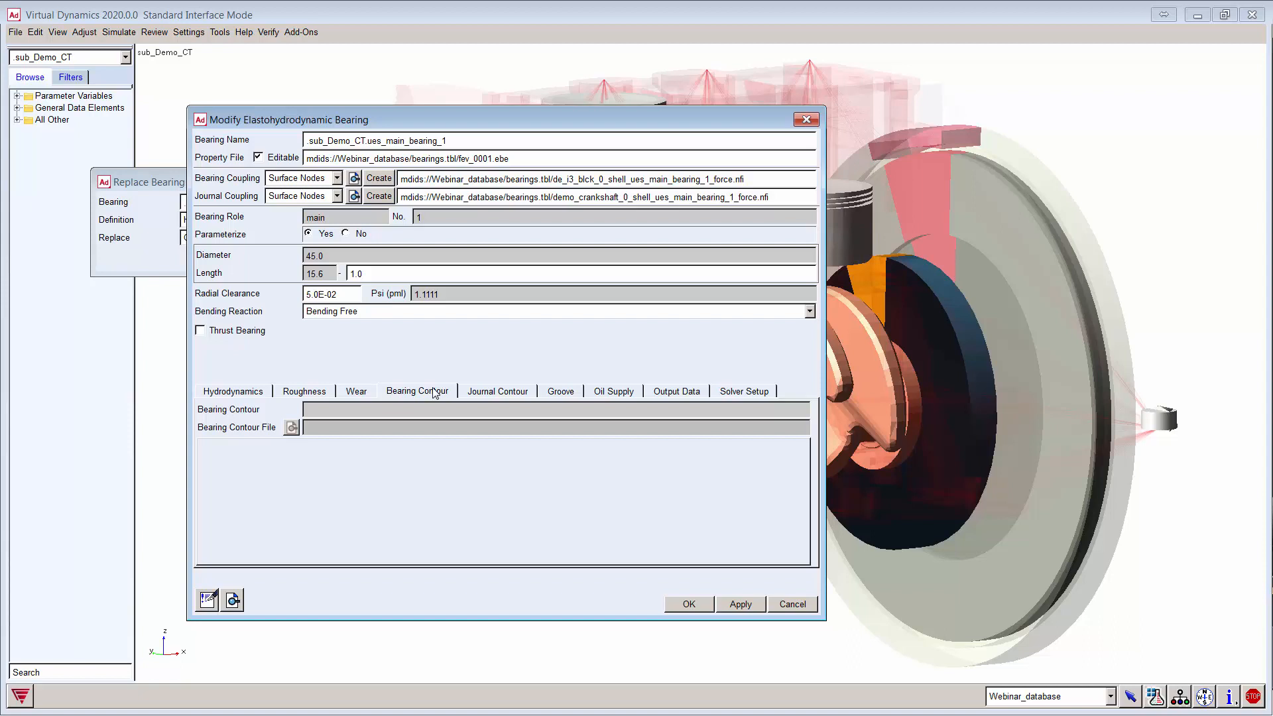
click(501, 393)
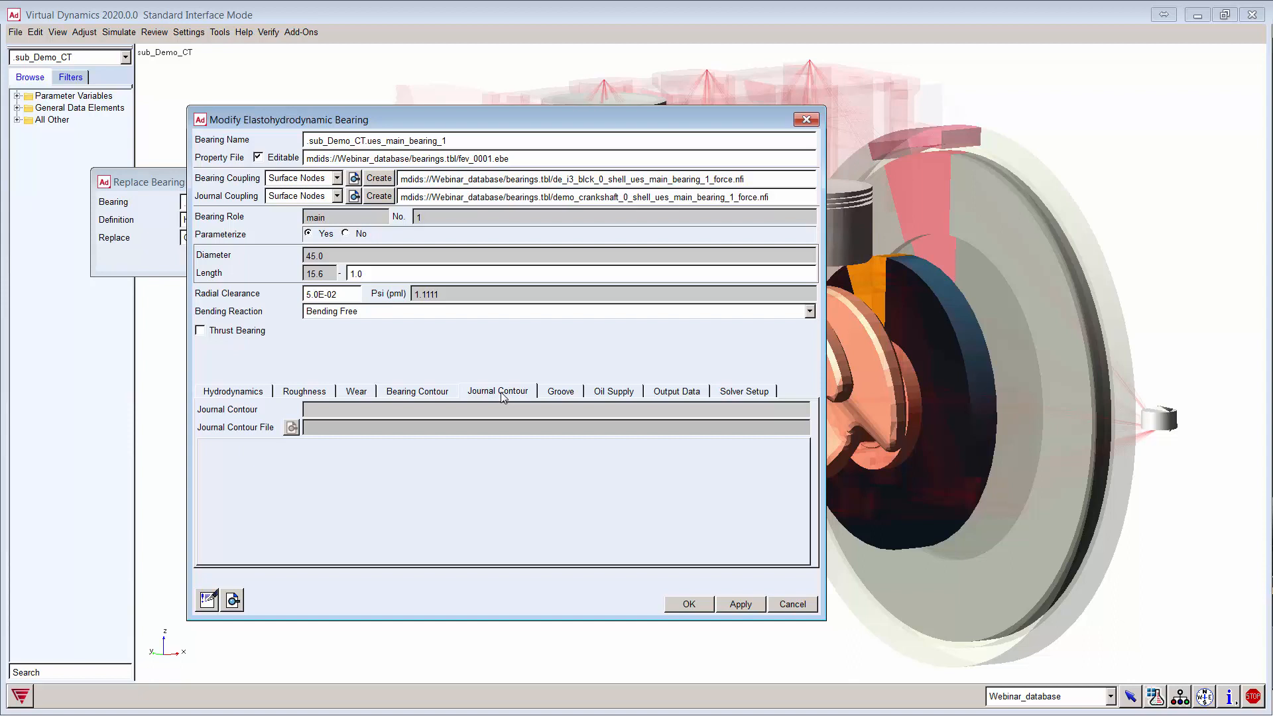
click(568, 395)
click(620, 393)
click(681, 392)
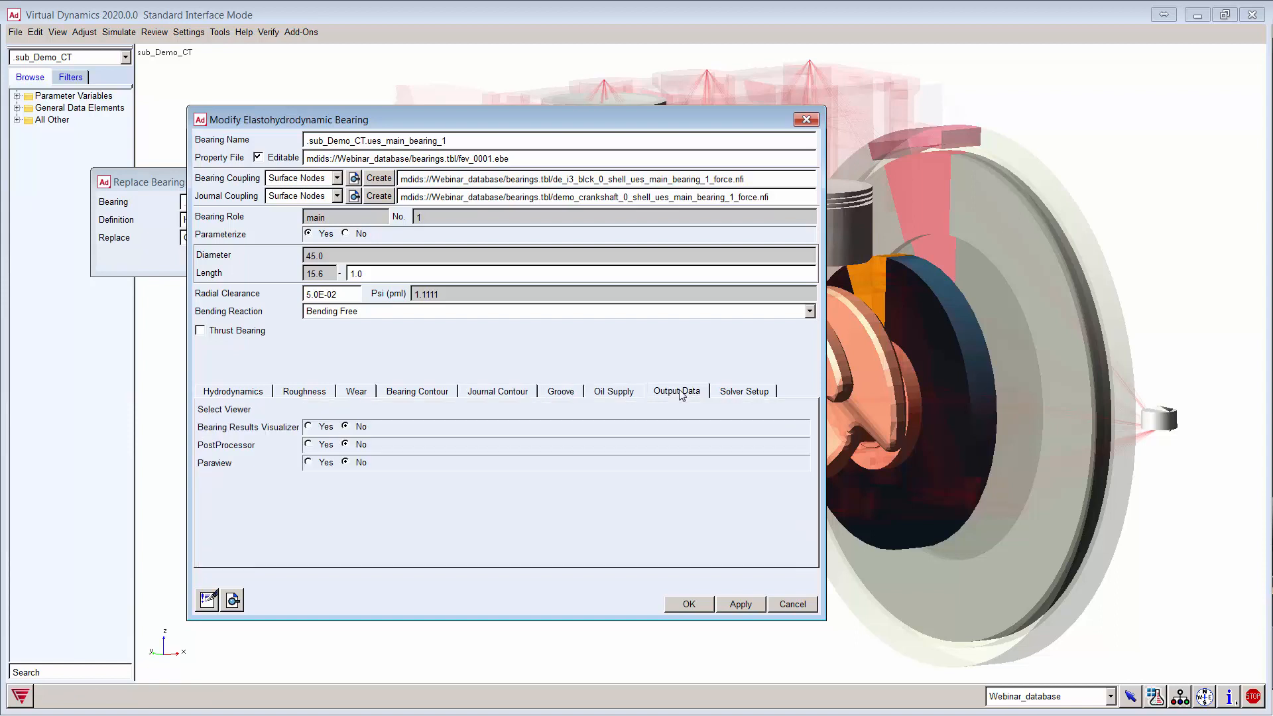
click(608, 395)
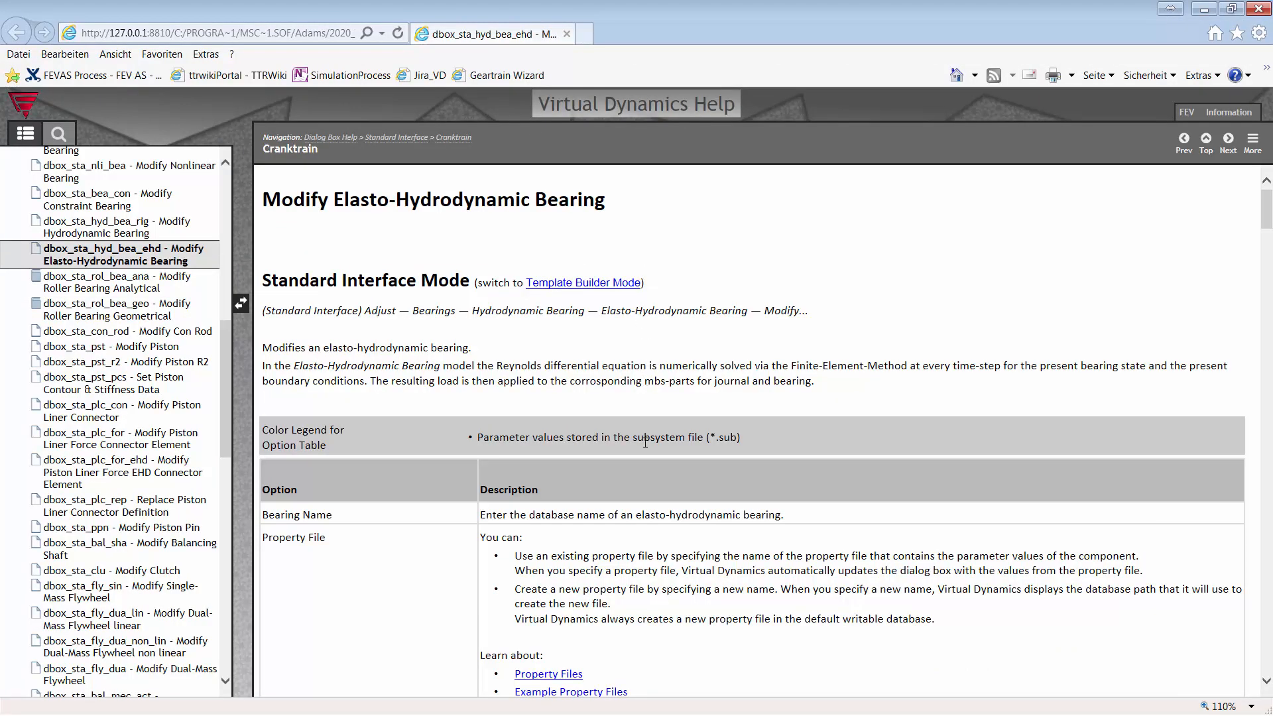
scroll(645, 442, down, 20)
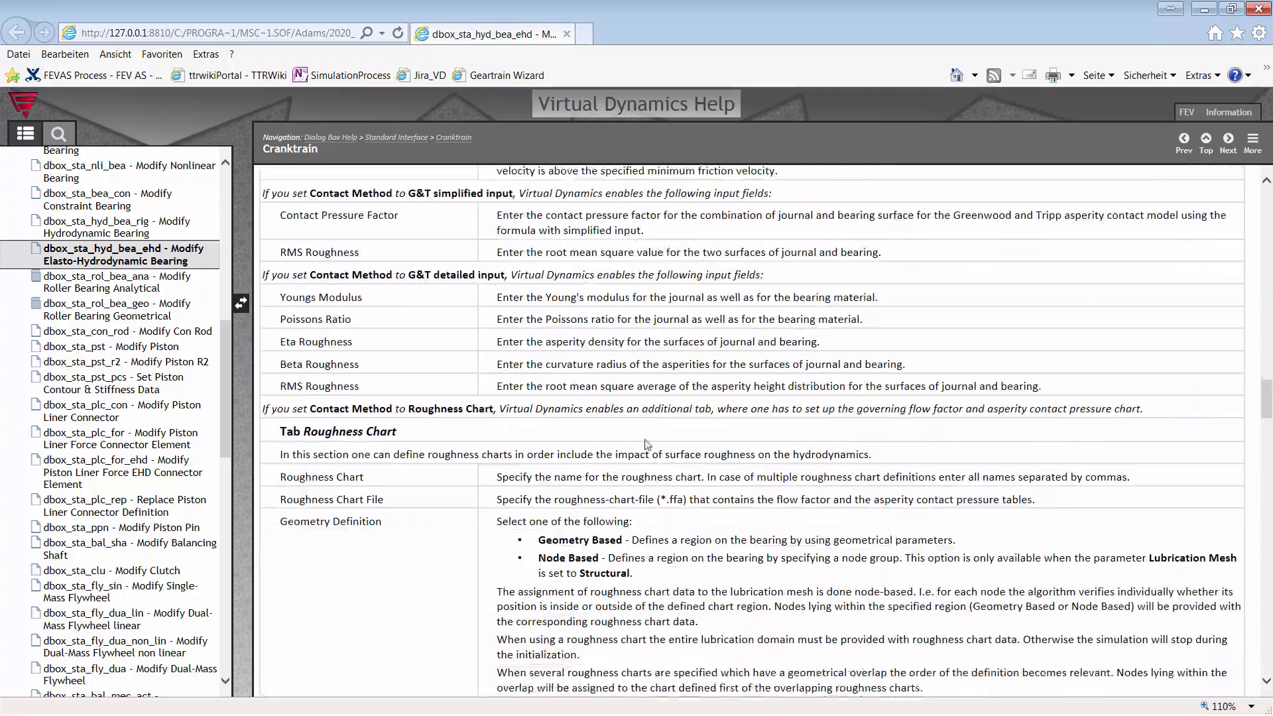
scroll(646, 444, down, 20)
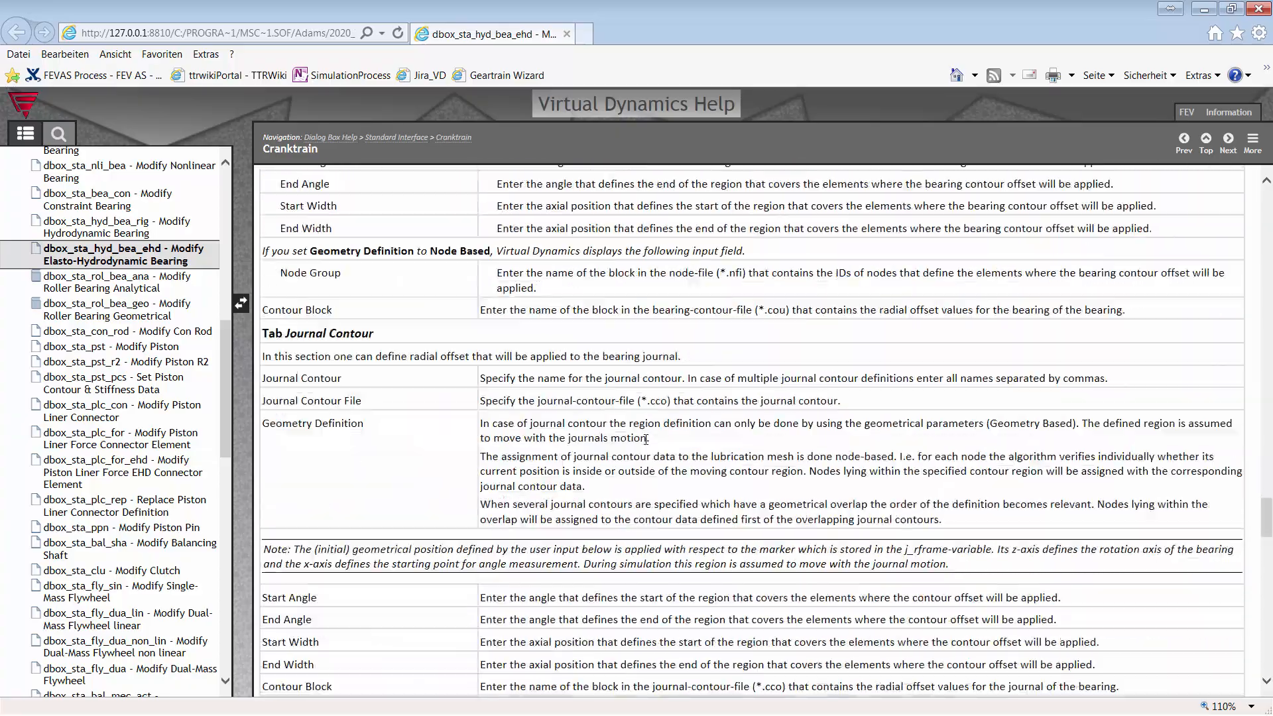
scroll(646, 441, down, 15)
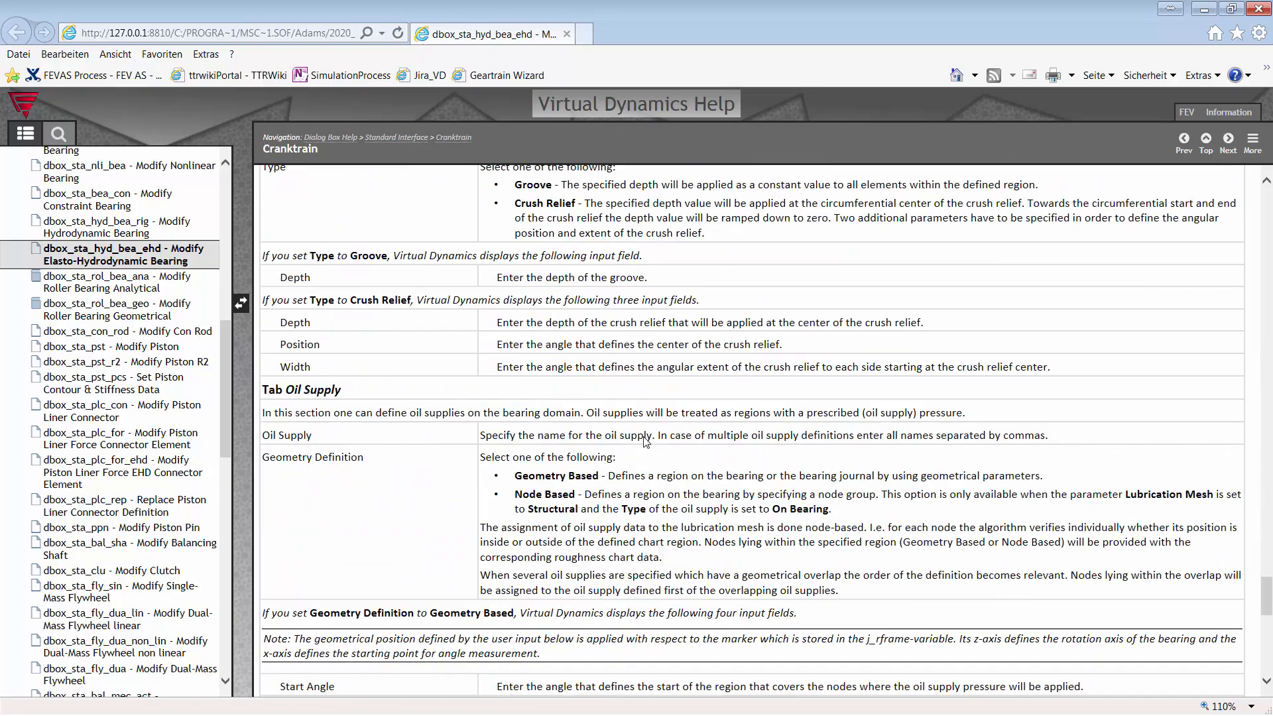
scroll(647, 441, down, 15)
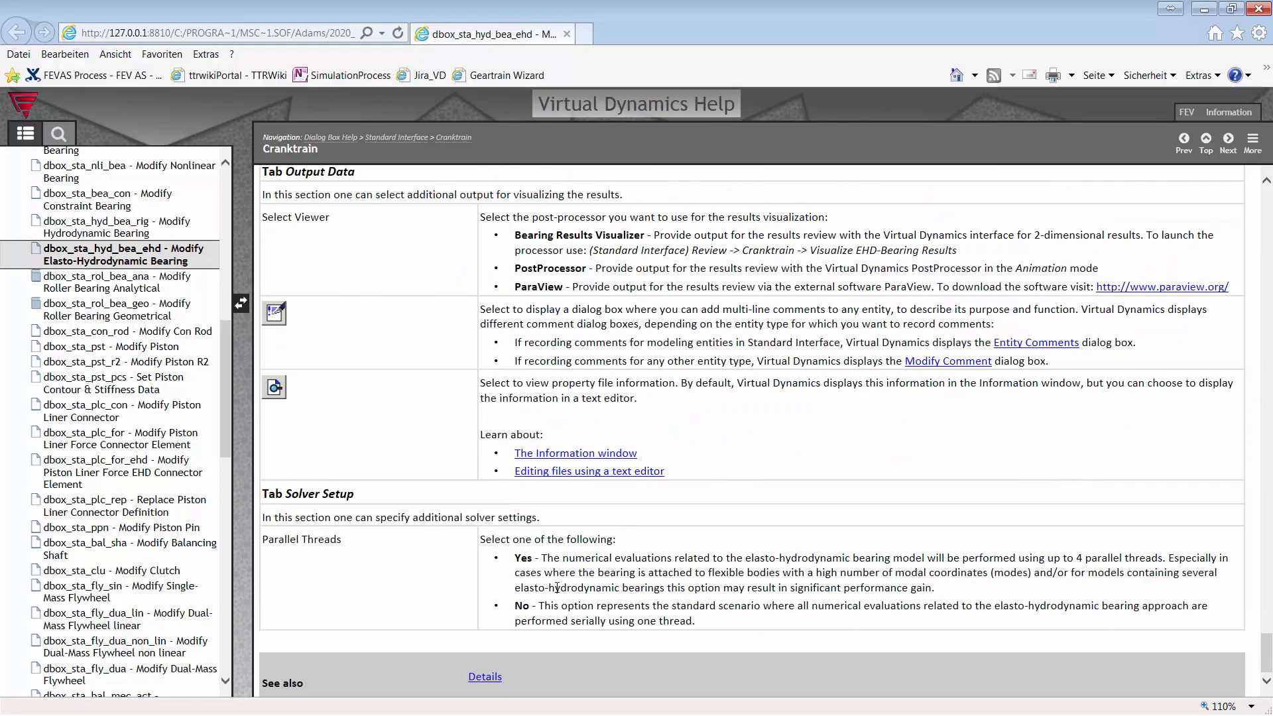
click(485, 677)
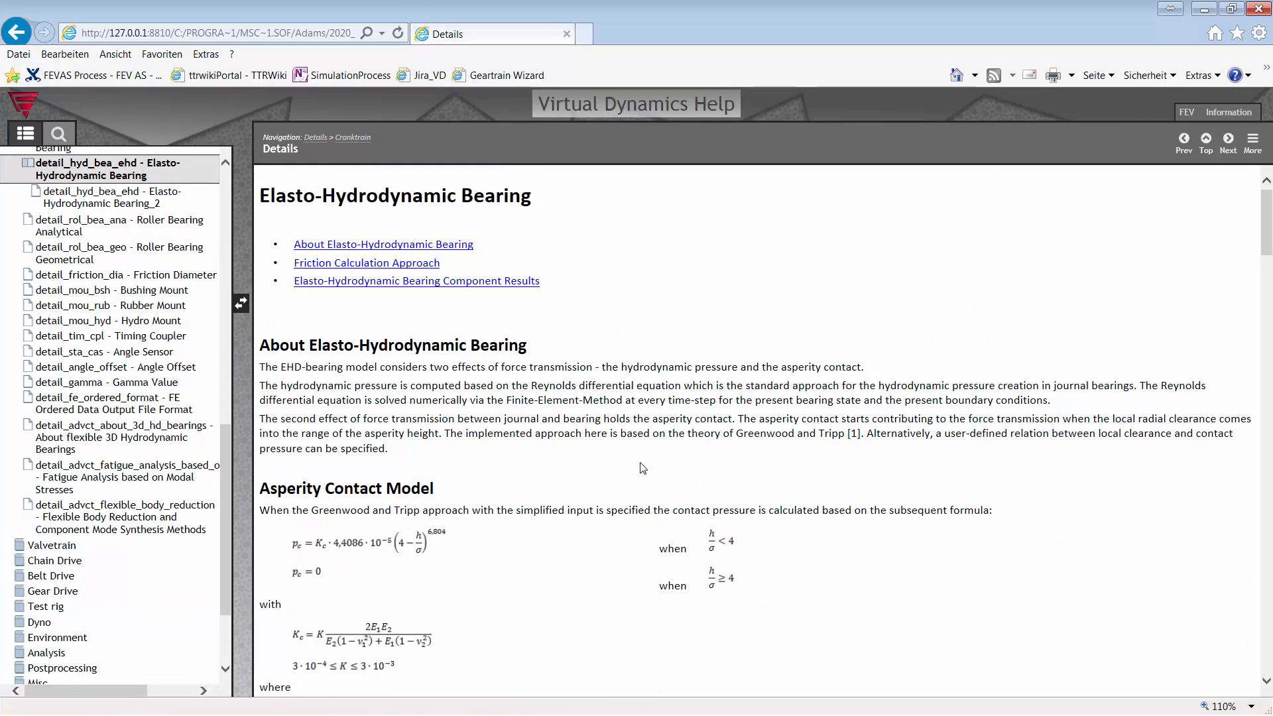
scroll(554, 317, down, 5)
scroll(554, 316, down, 12)
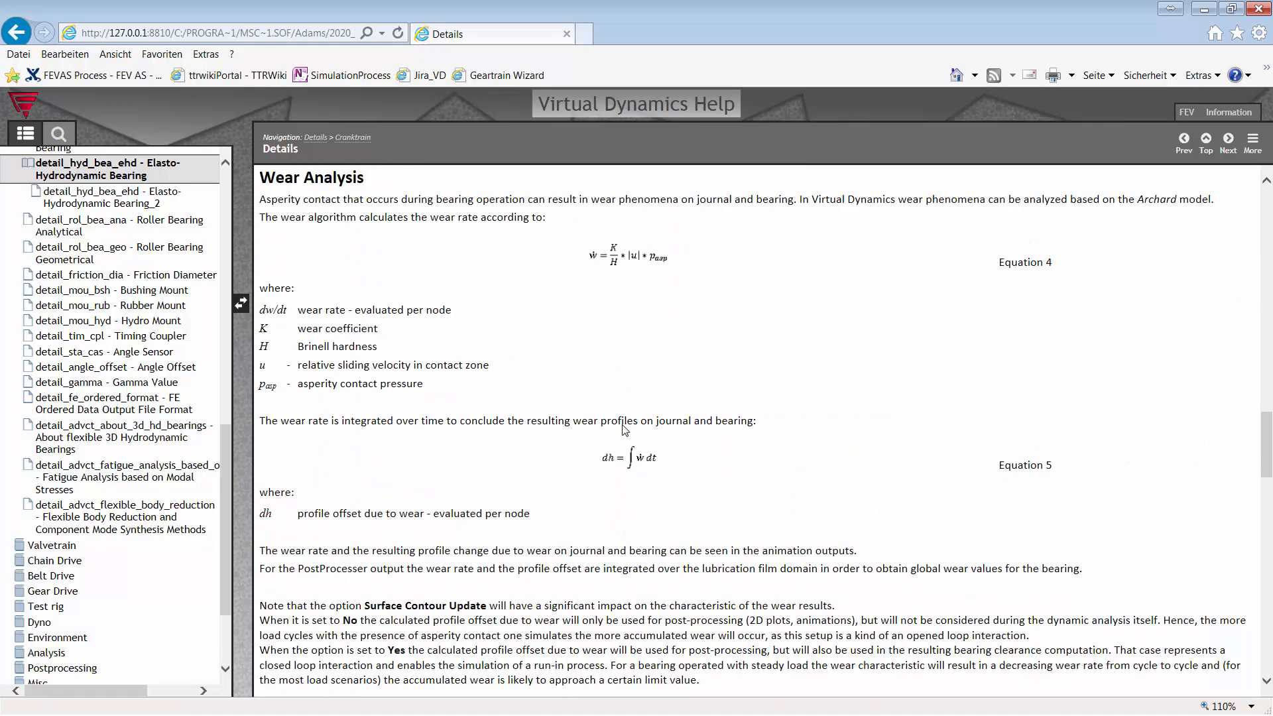
scroll(625, 430, down, 6)
click(1203, 10)
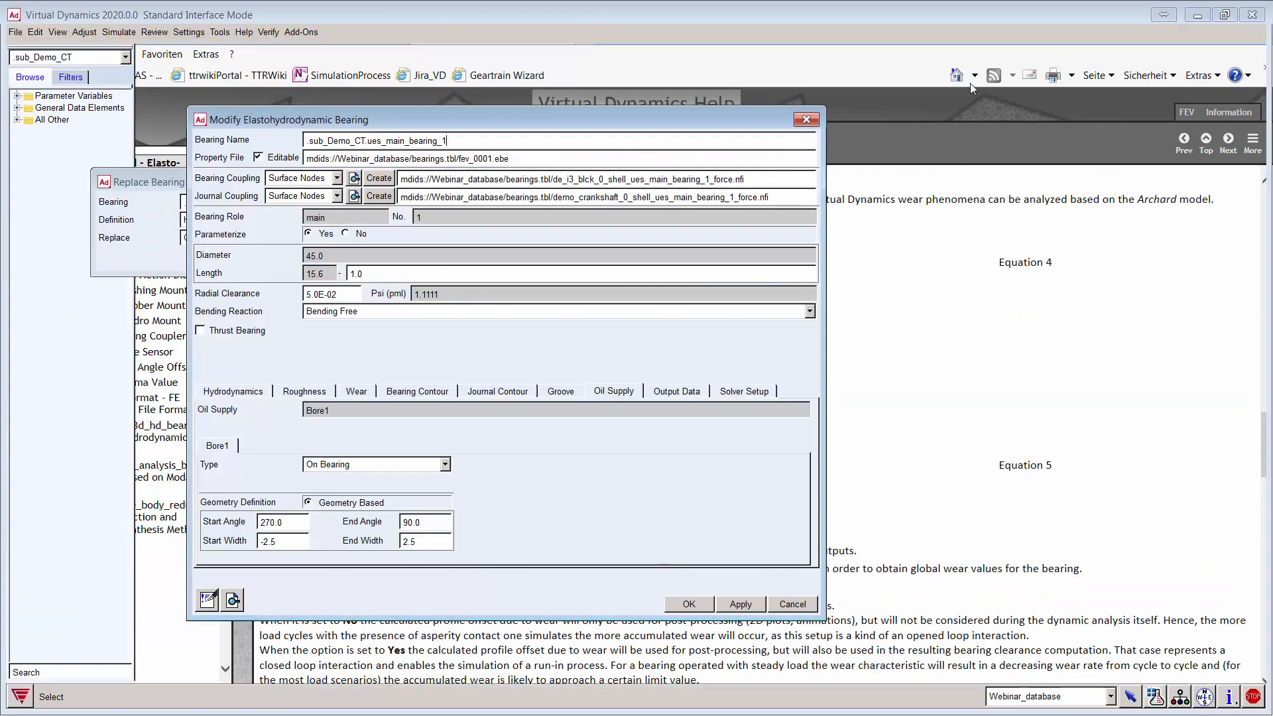
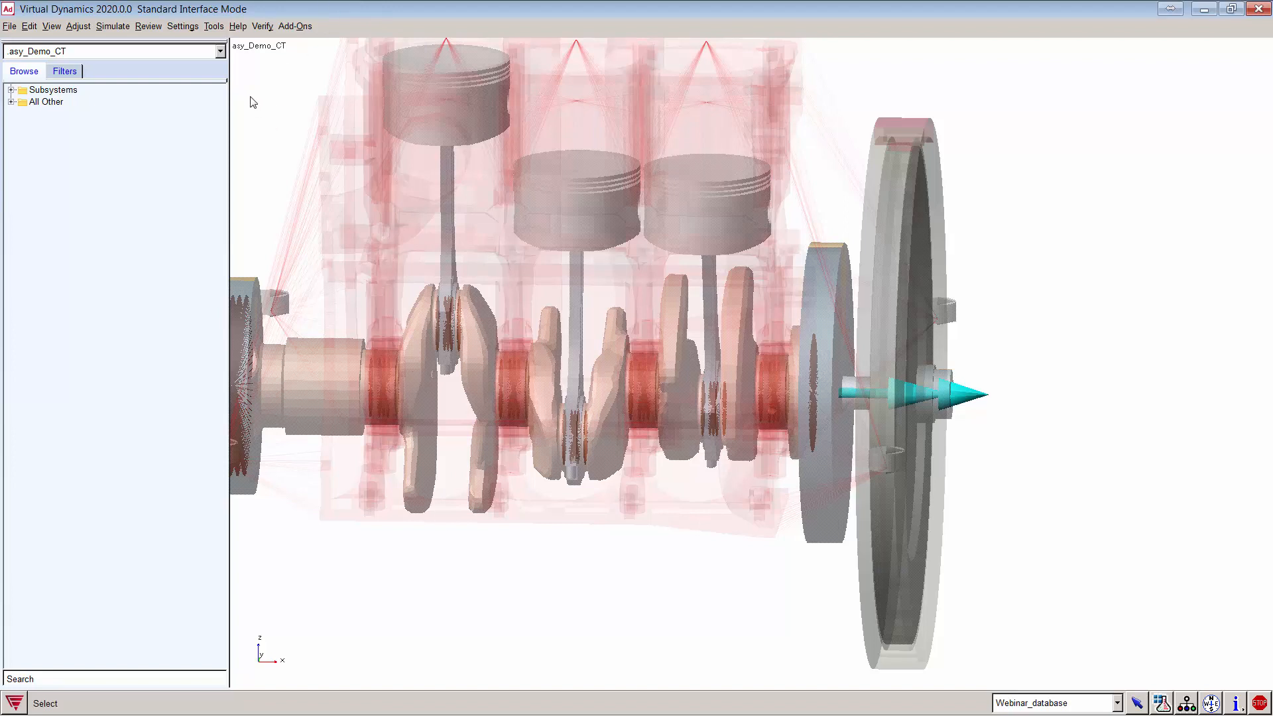
Step: Switch to Template-Builder Mode (F9) to work on the _Demo_CT_simple crank-train template
key(F9)
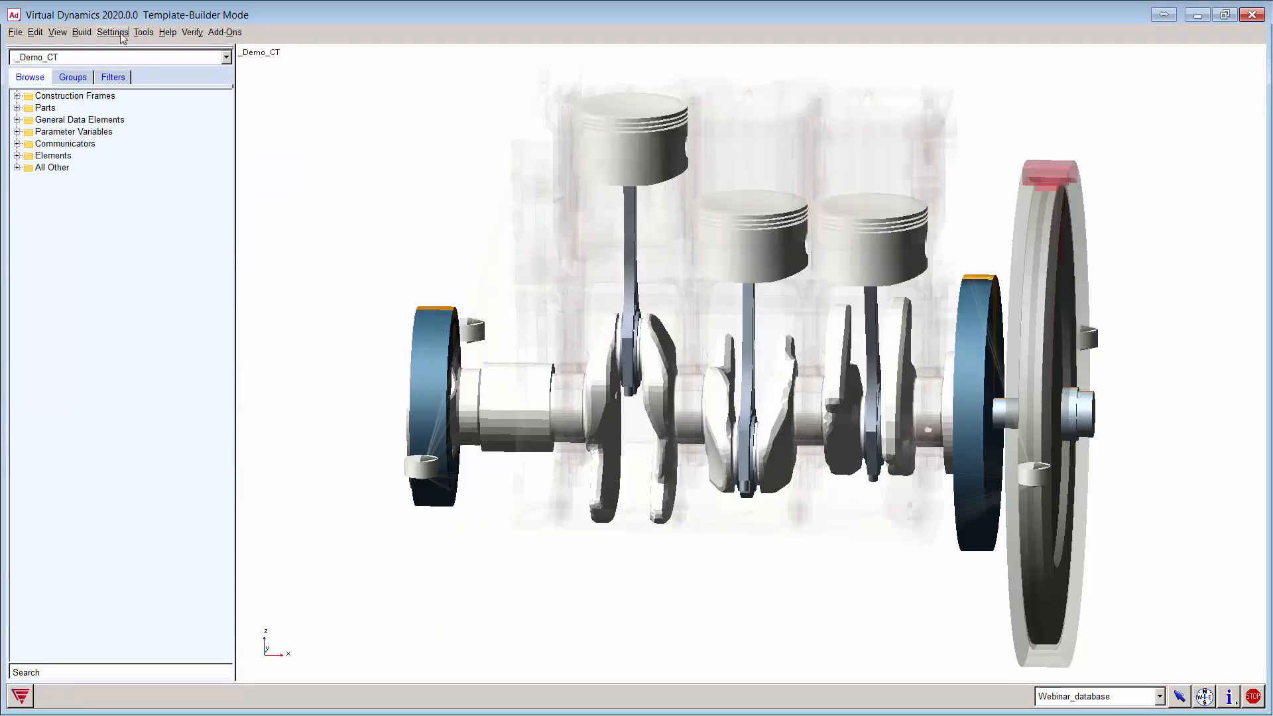
Step: Open the Test Communicators dialog for _Demo_CT against the __FEV_CRT_TESTRIG test rig
click(92, 33)
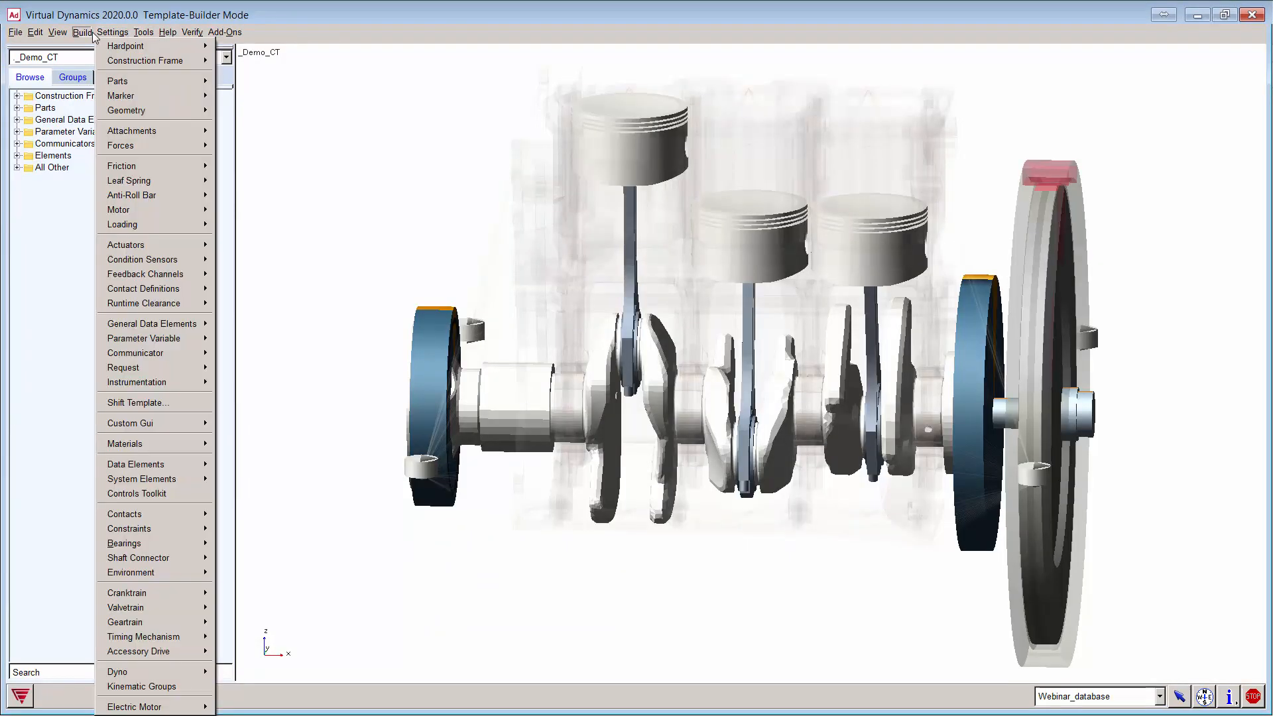
mouse_move(169, 353)
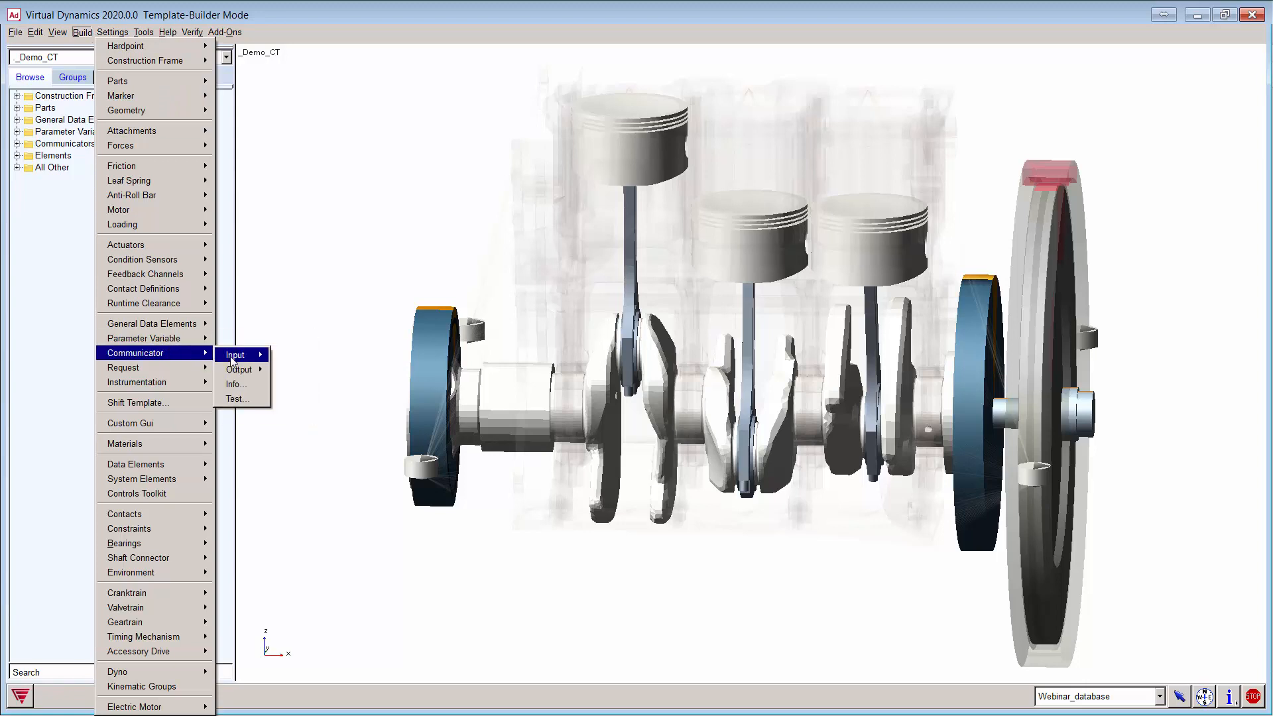
mouse_move(233, 356)
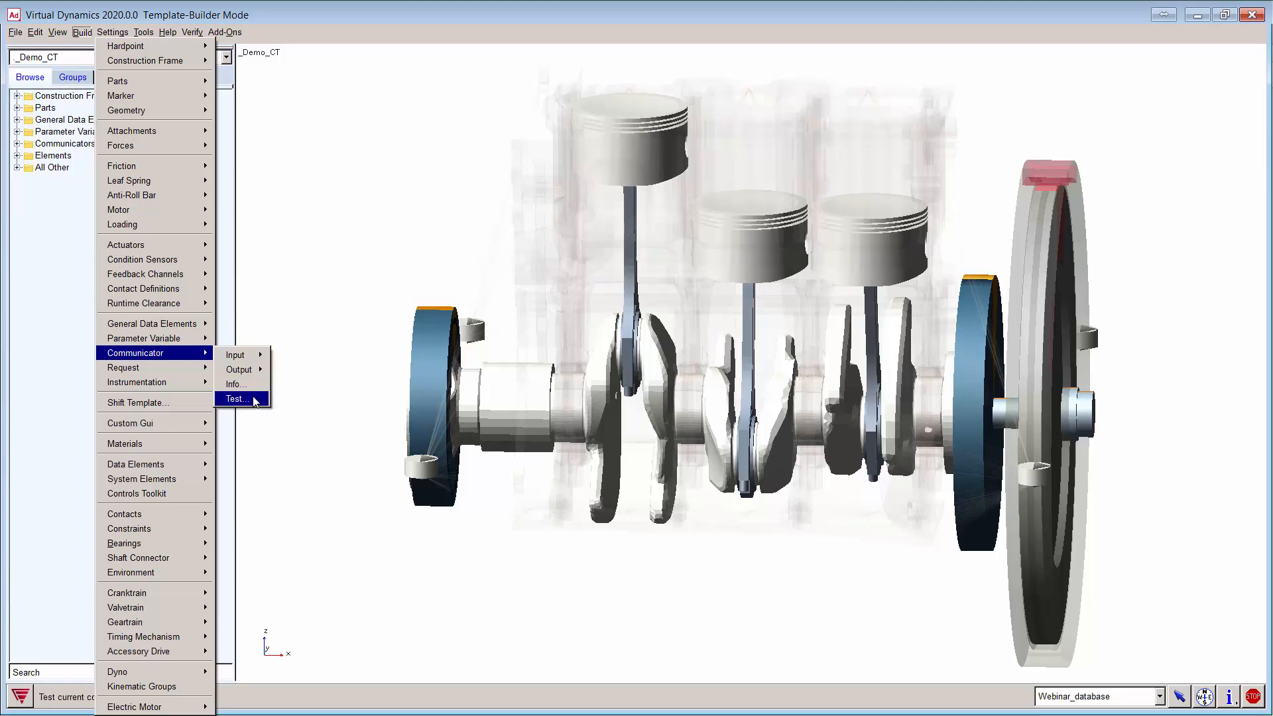
click(264, 400)
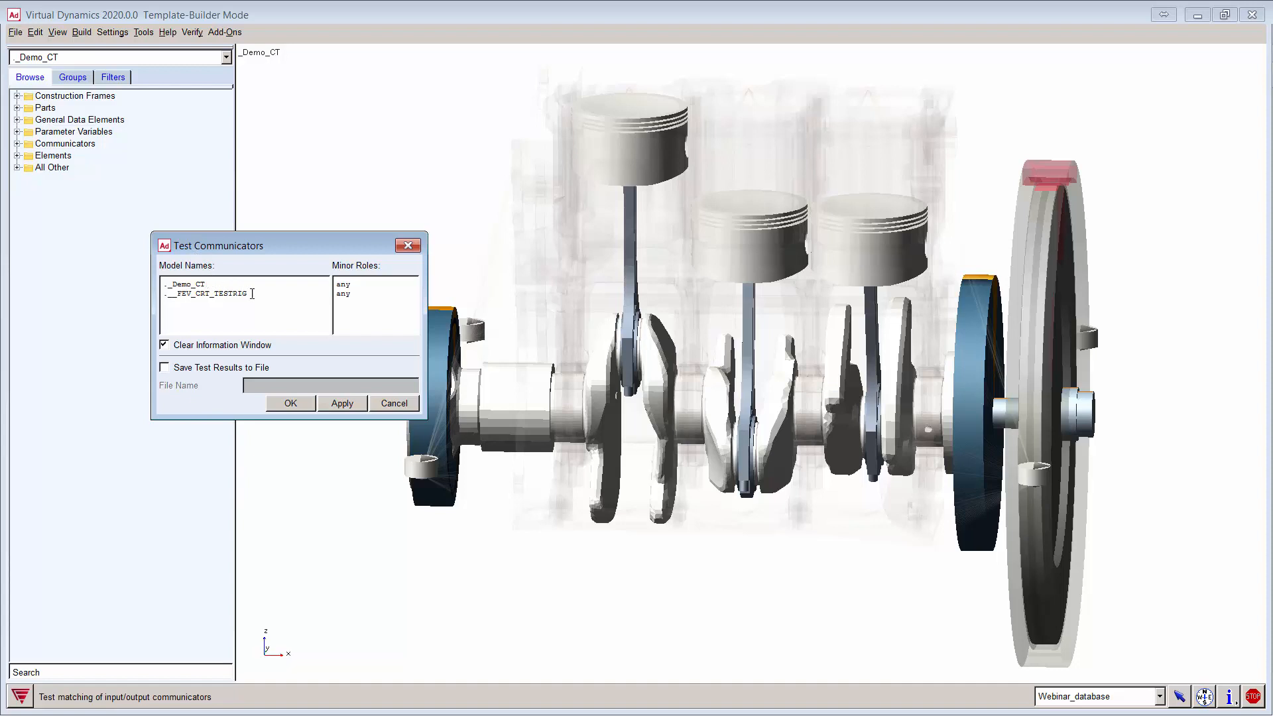
drag(247, 294, 163, 278)
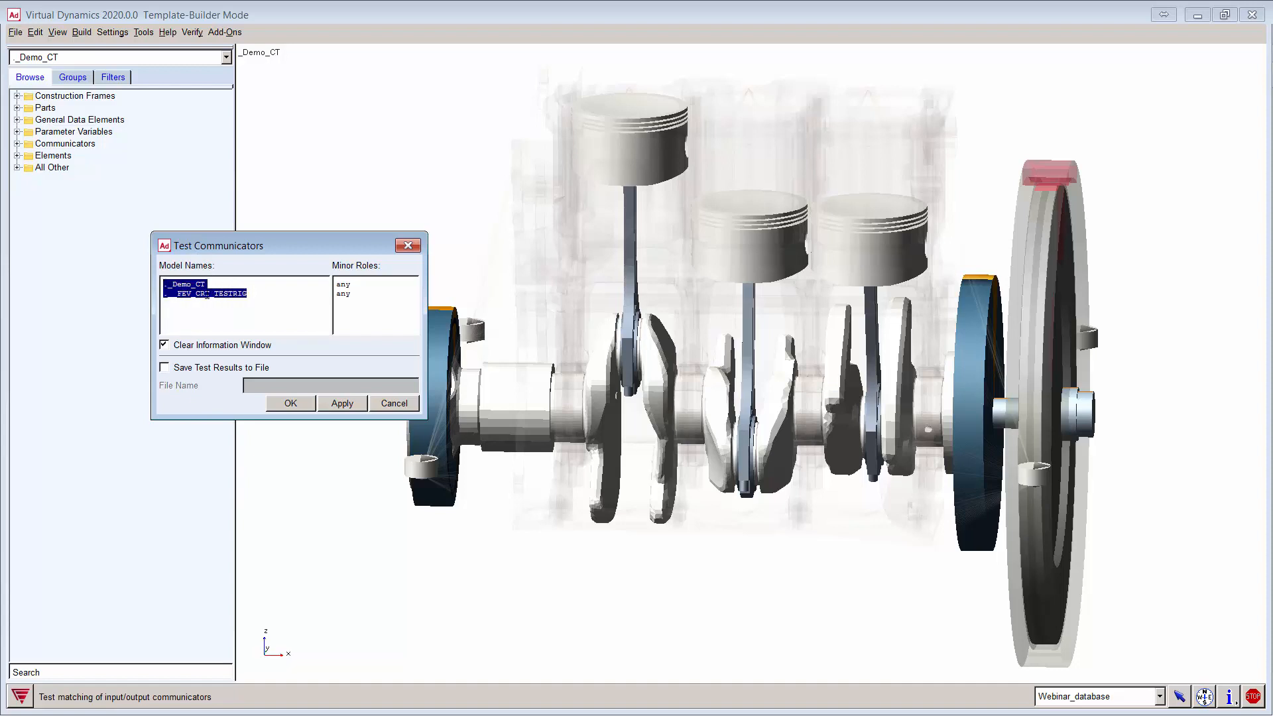
click(213, 284)
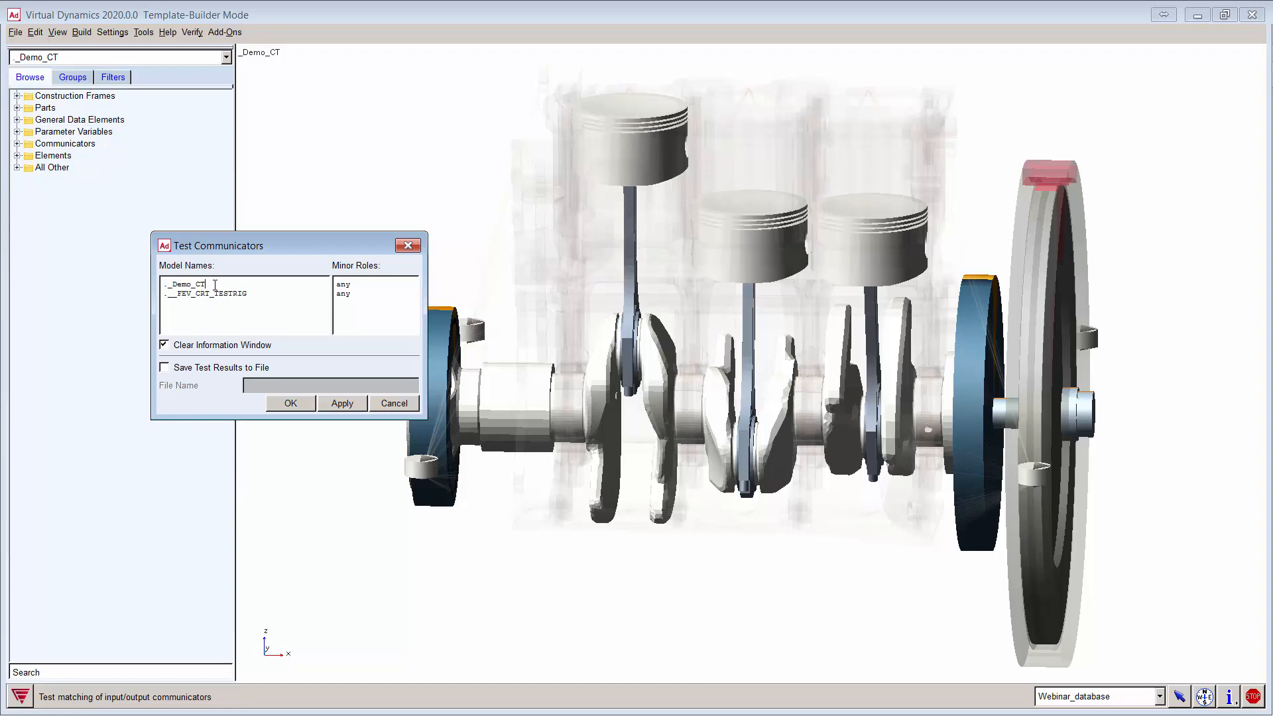
click(342, 403)
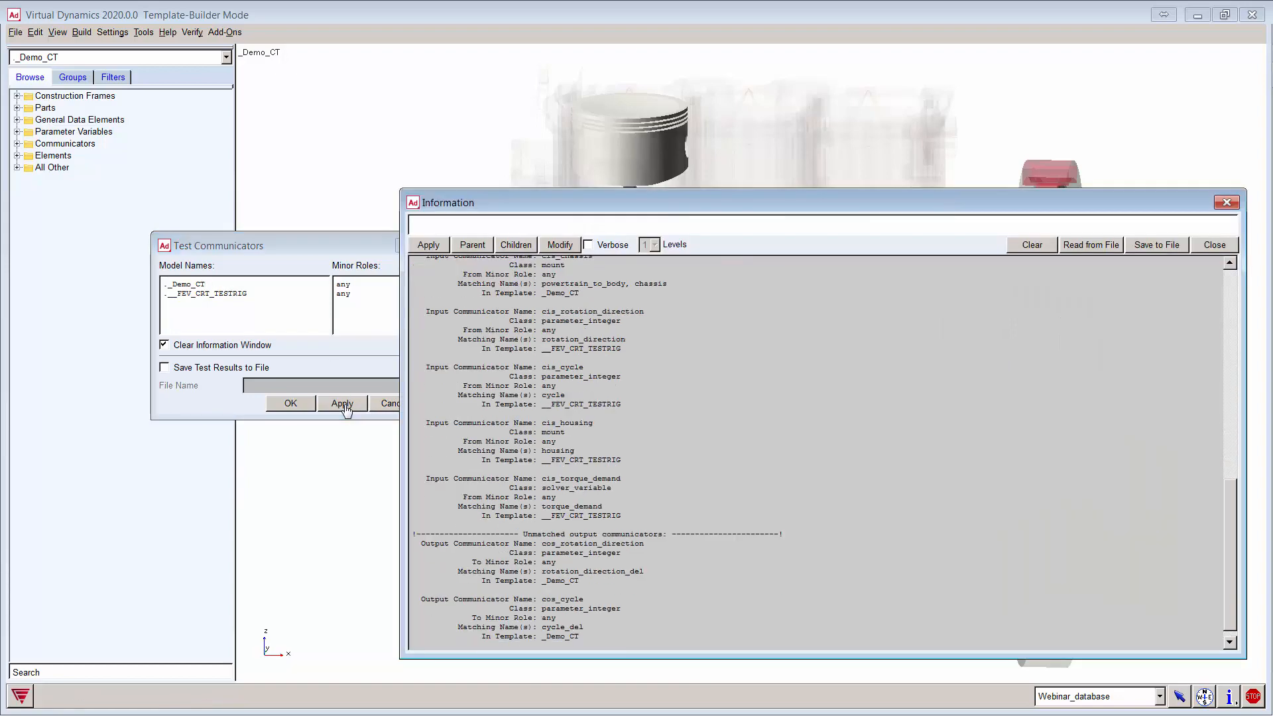
drag(1228, 594, 1228, 277)
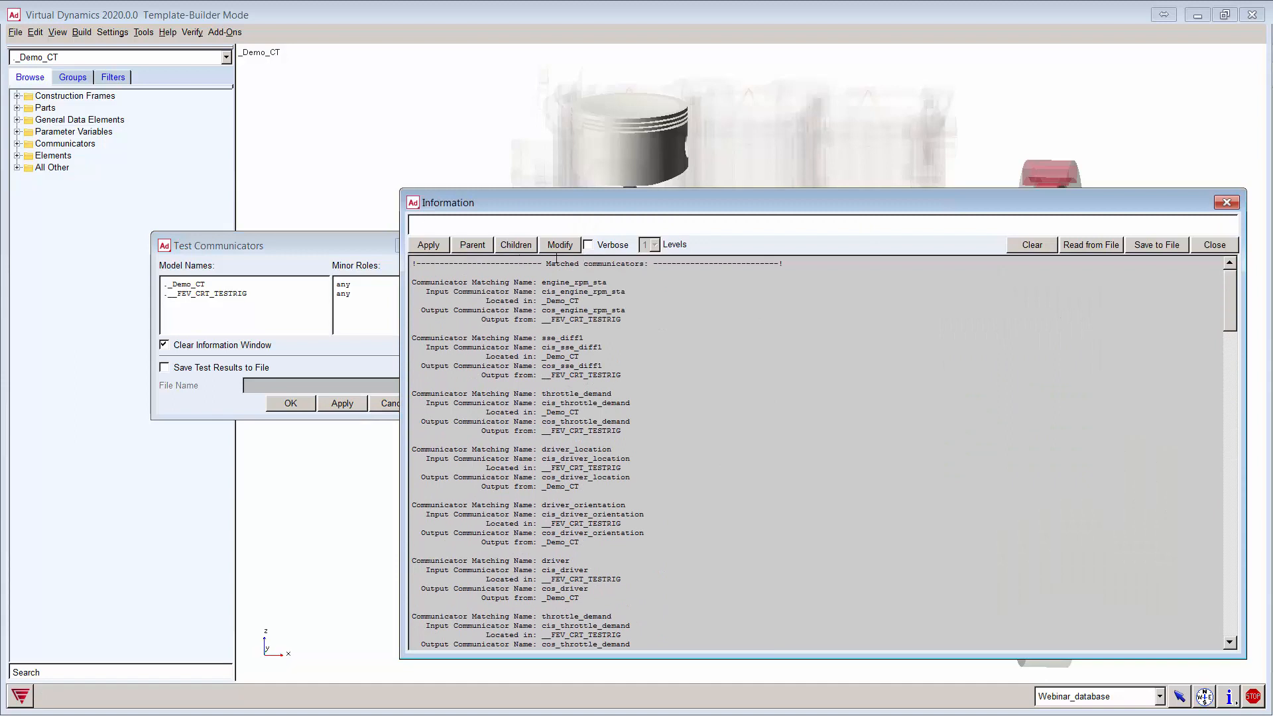
drag(547, 264, 646, 285)
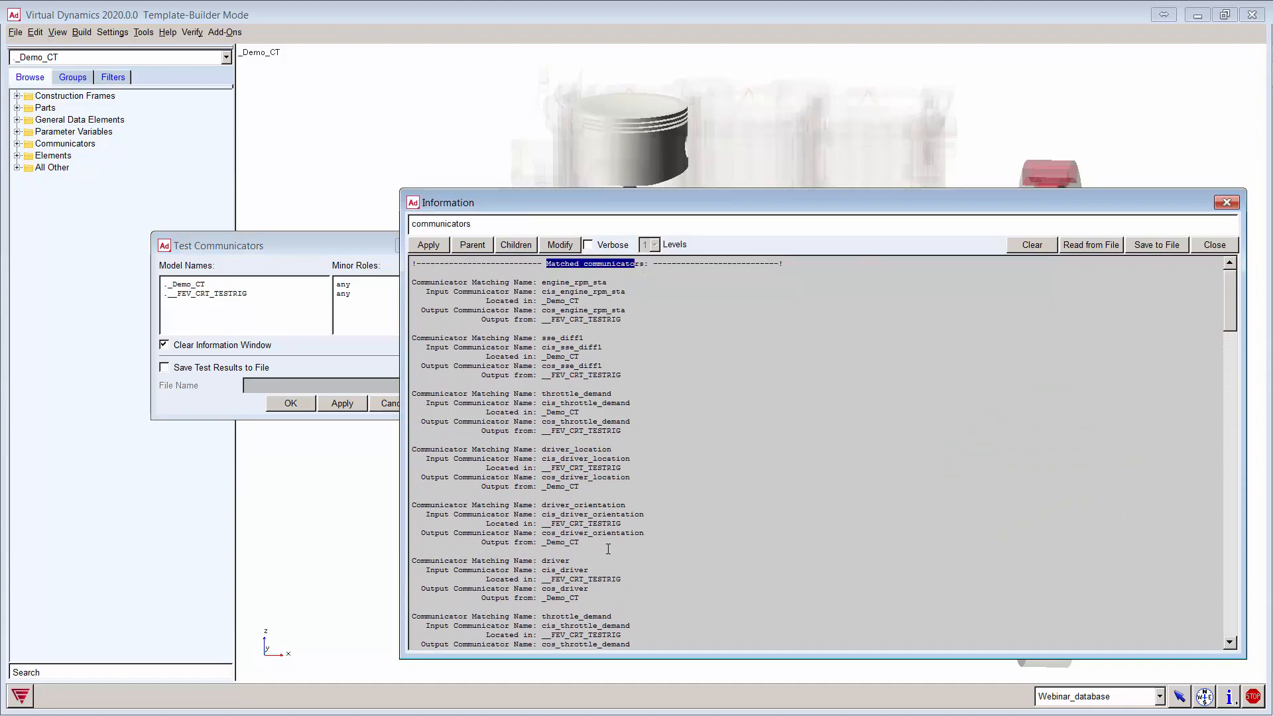
drag(579, 599, 409, 441)
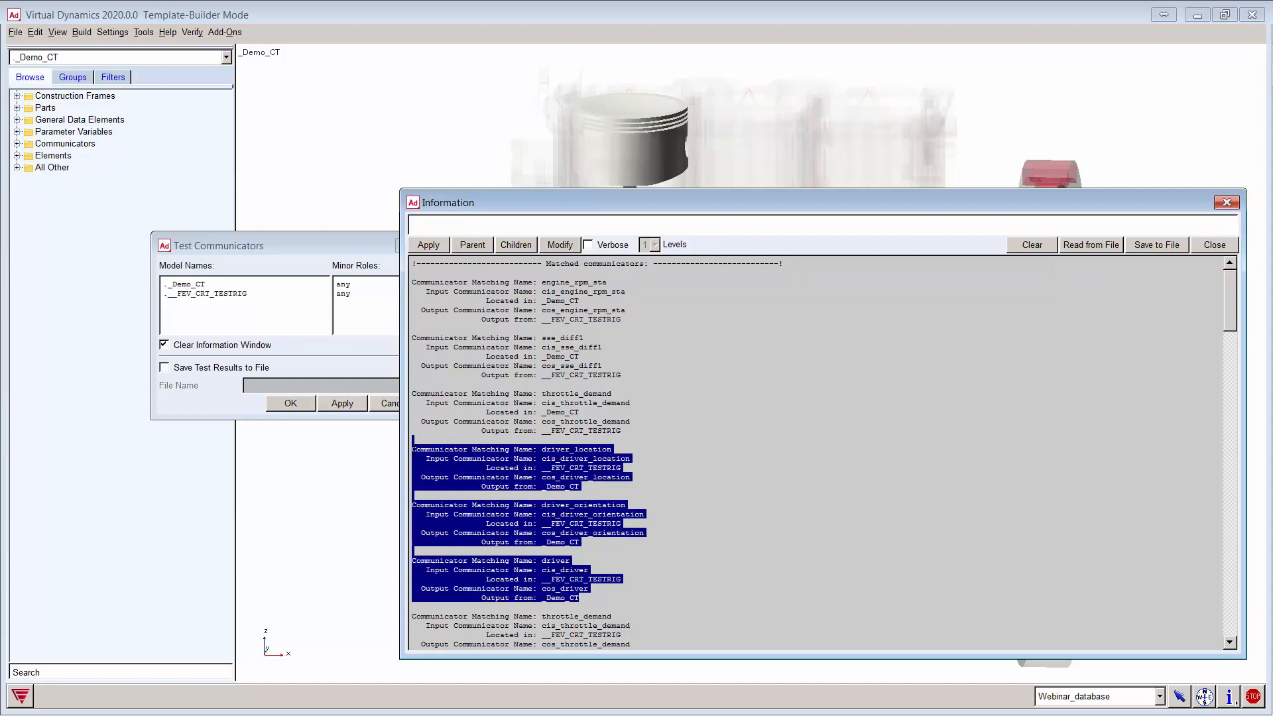
click(482, 492)
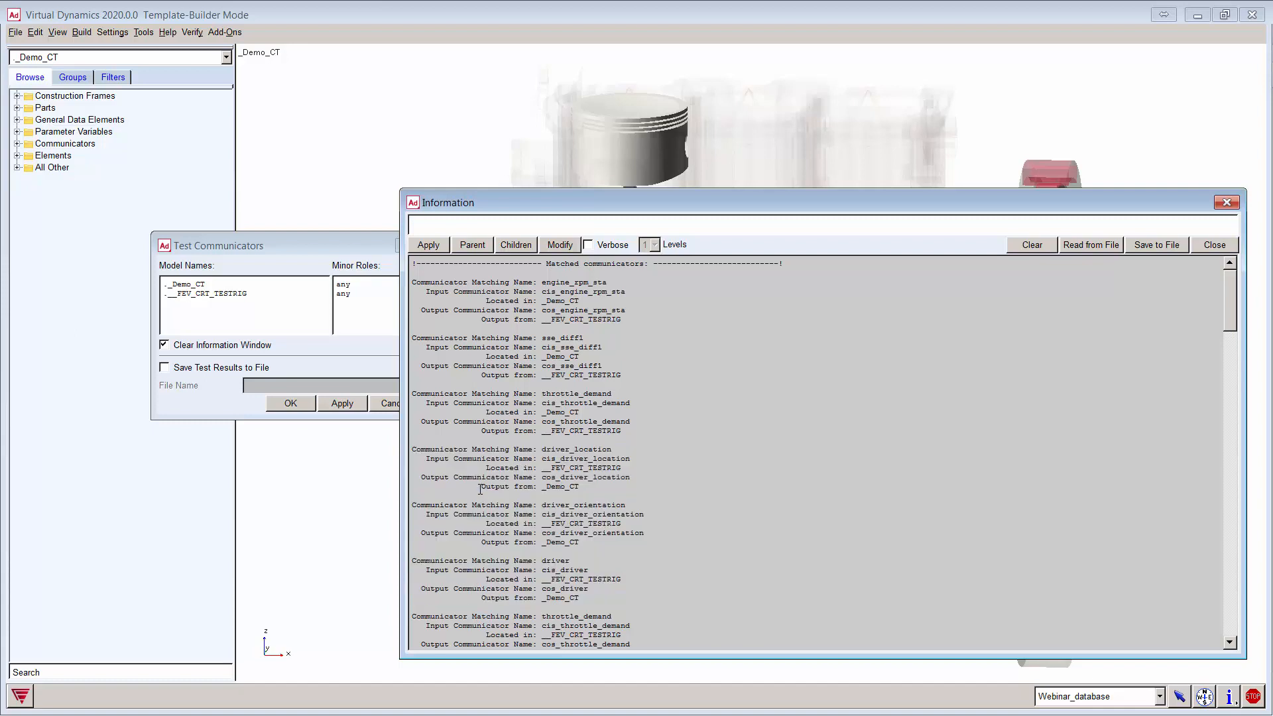
drag(477, 489, 590, 490)
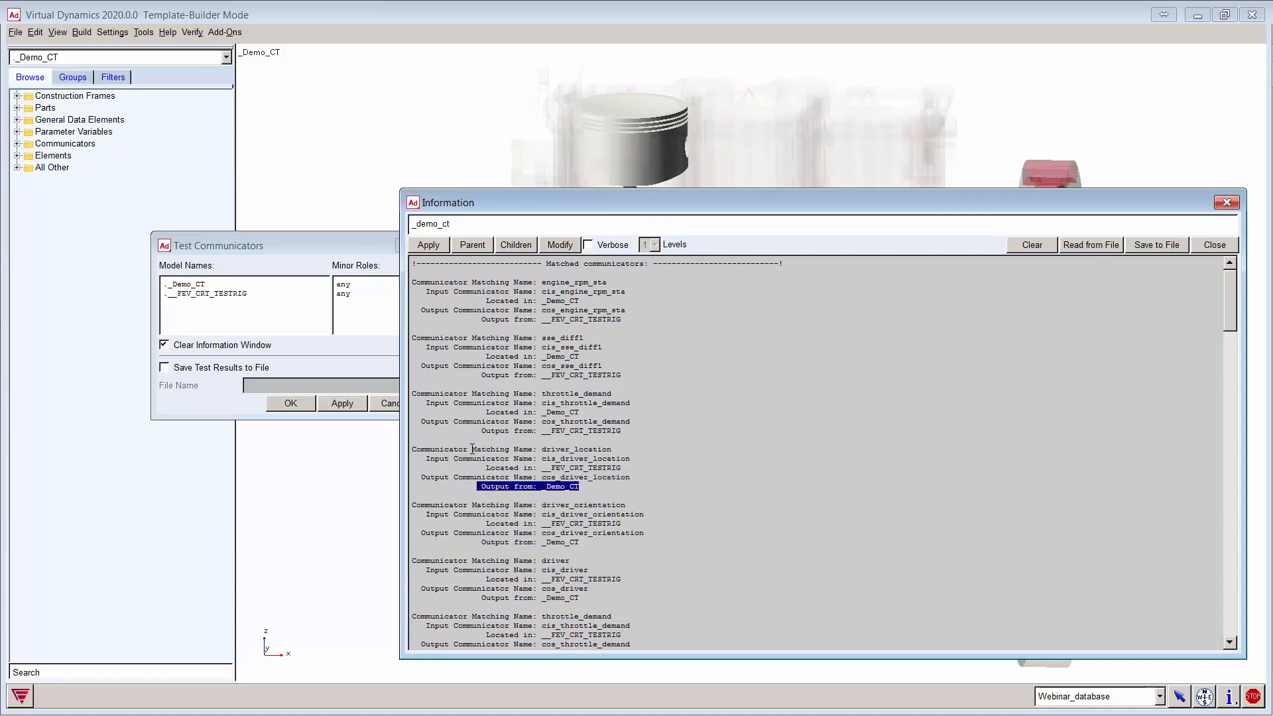
click(595, 489)
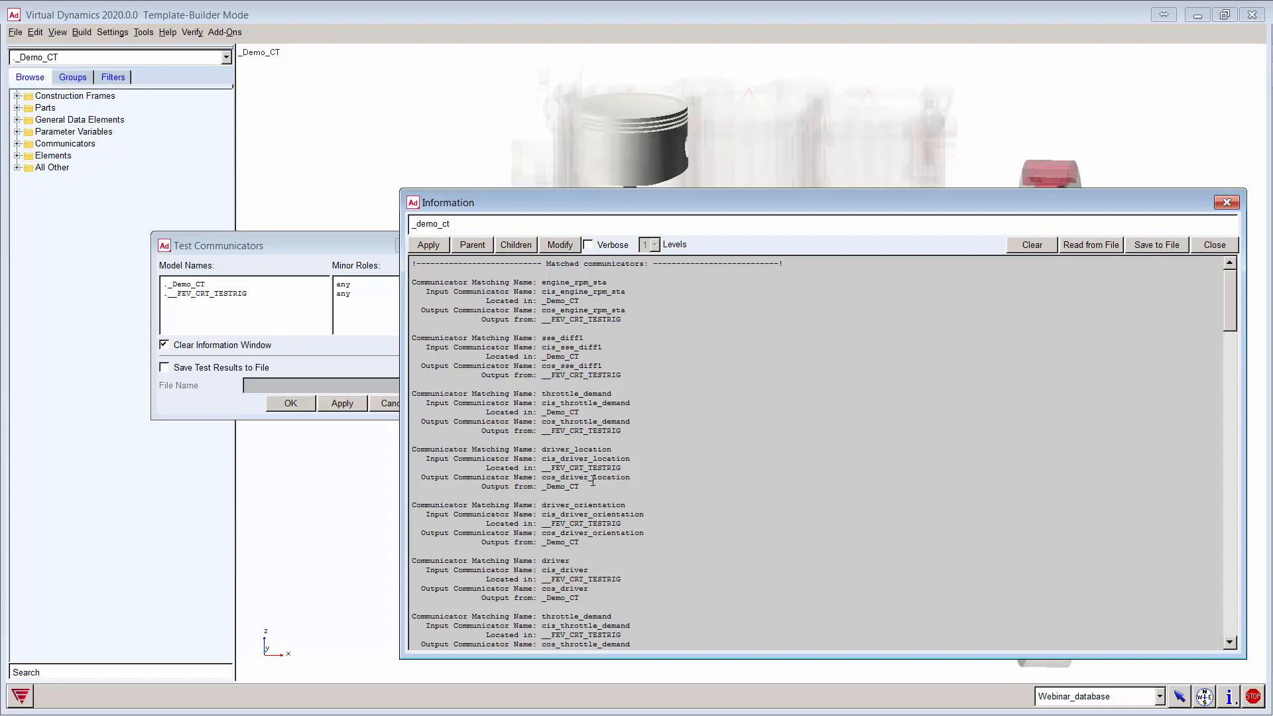
click(1226, 203)
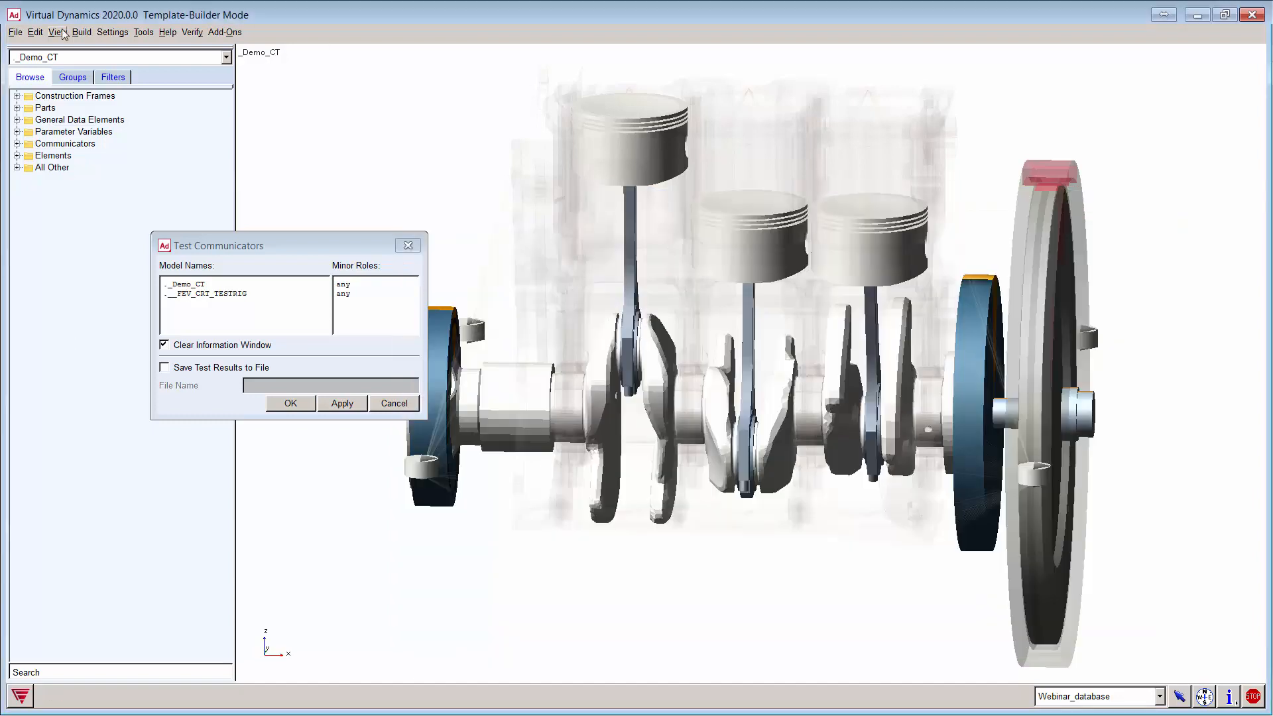
Step: List _Demo_CT's output location, mount and orientation communicators
click(81, 32)
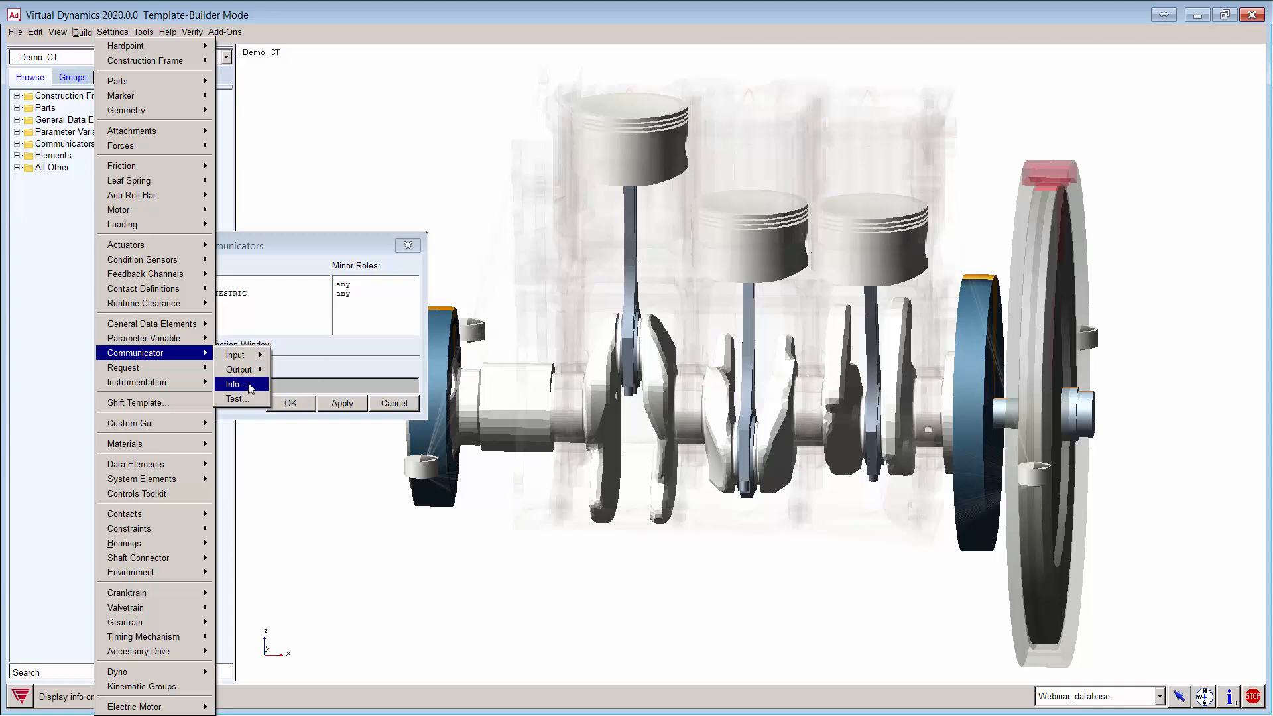
click(249, 385)
drag(384, 291, 453, 202)
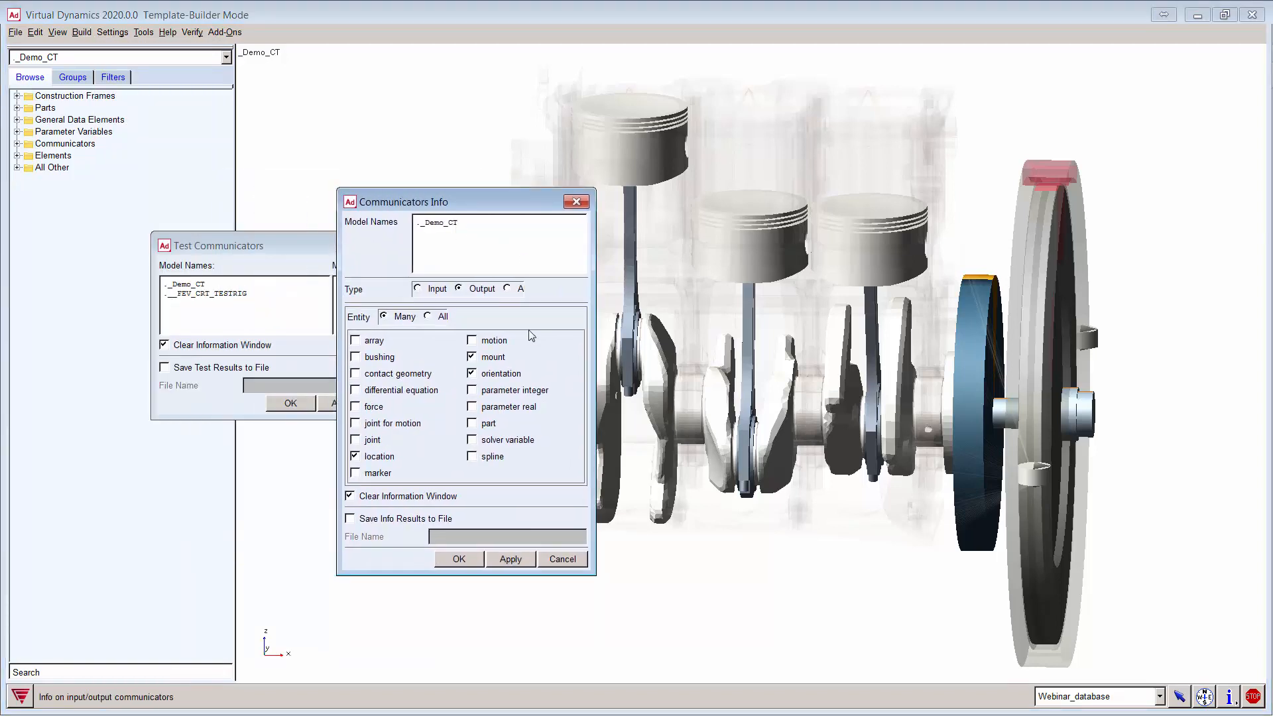
click(488, 361)
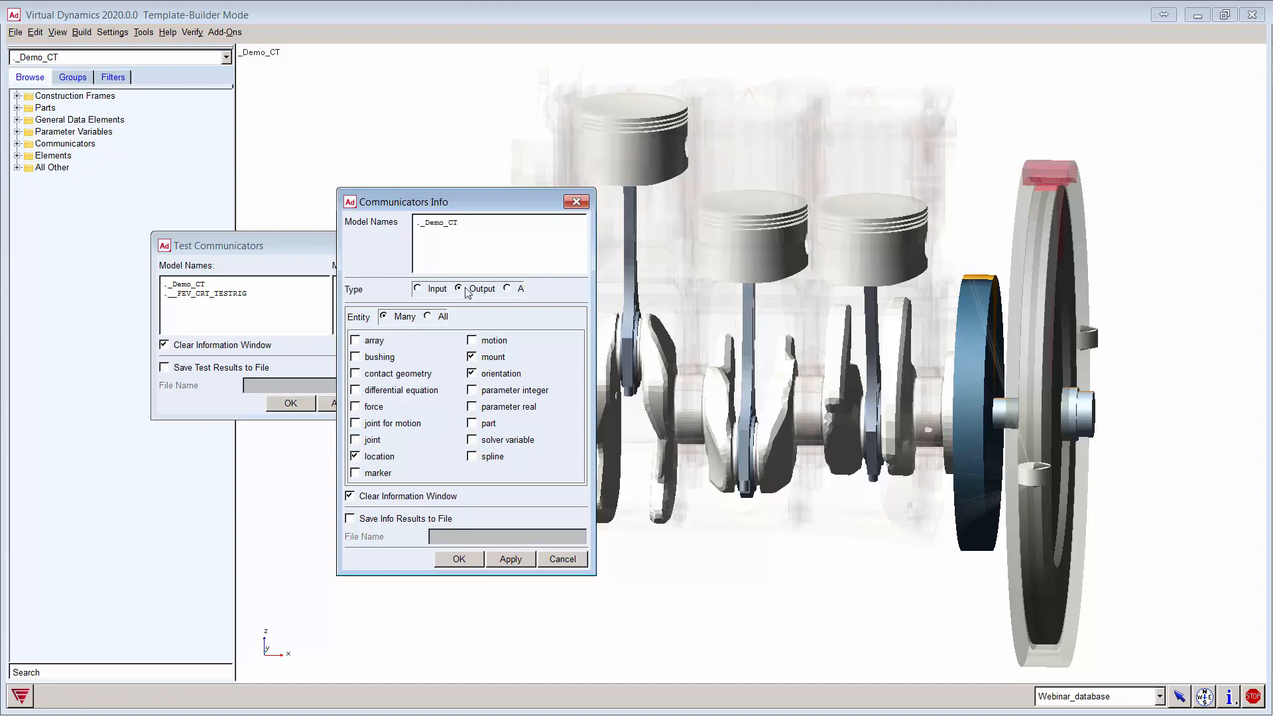
click(507, 560)
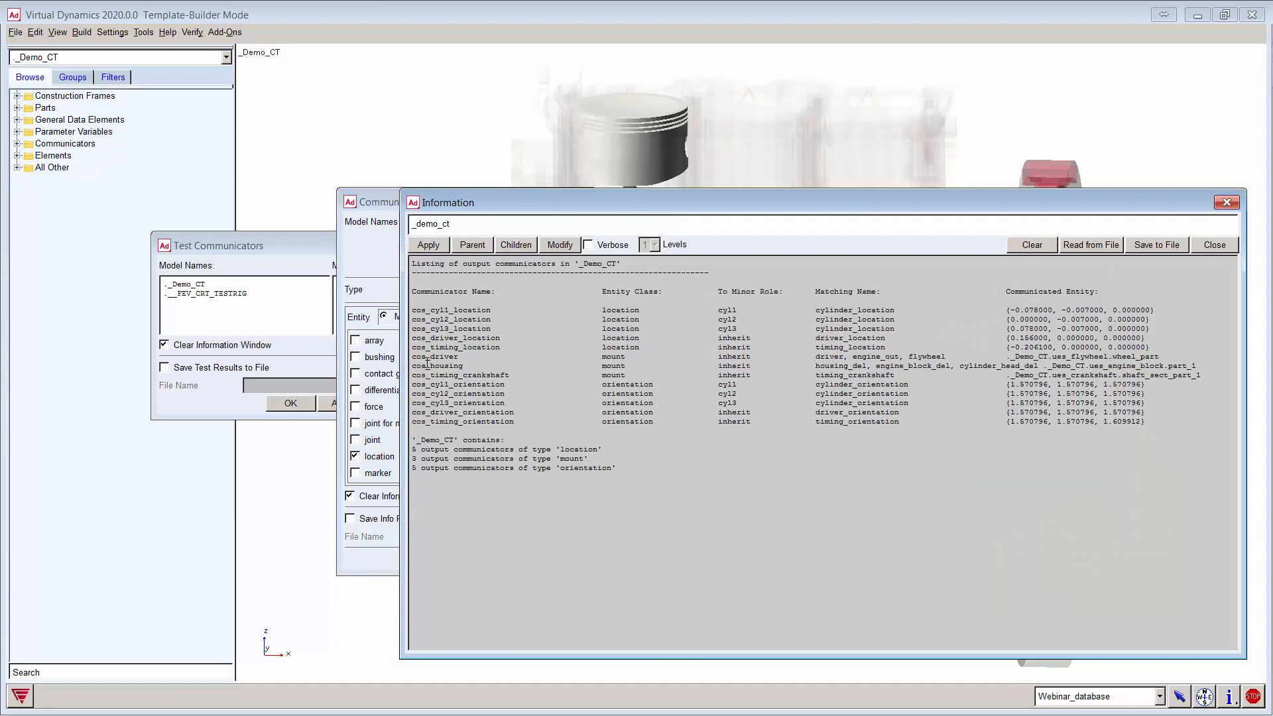
Step: Highlight cos_driver, cos_timing_location and cos_timing_orientation, then clear and close all communicator windows
drag(412, 356, 965, 357)
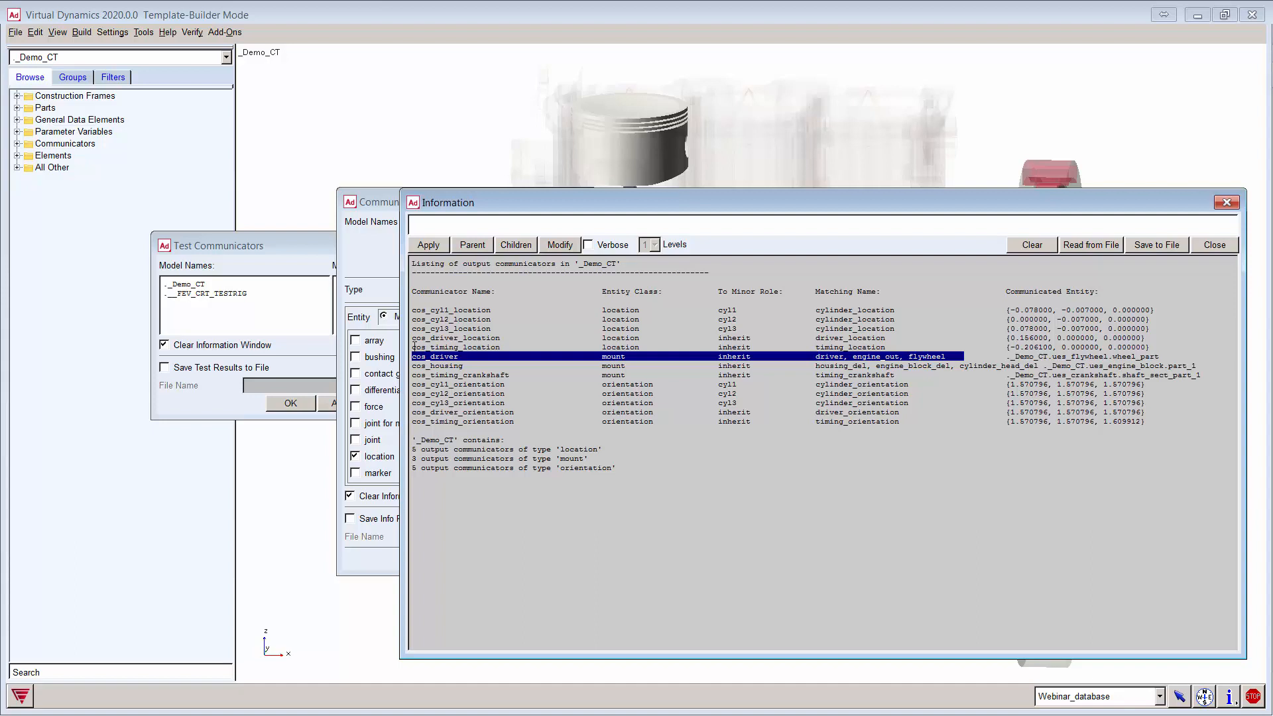
drag(412, 347, 926, 349)
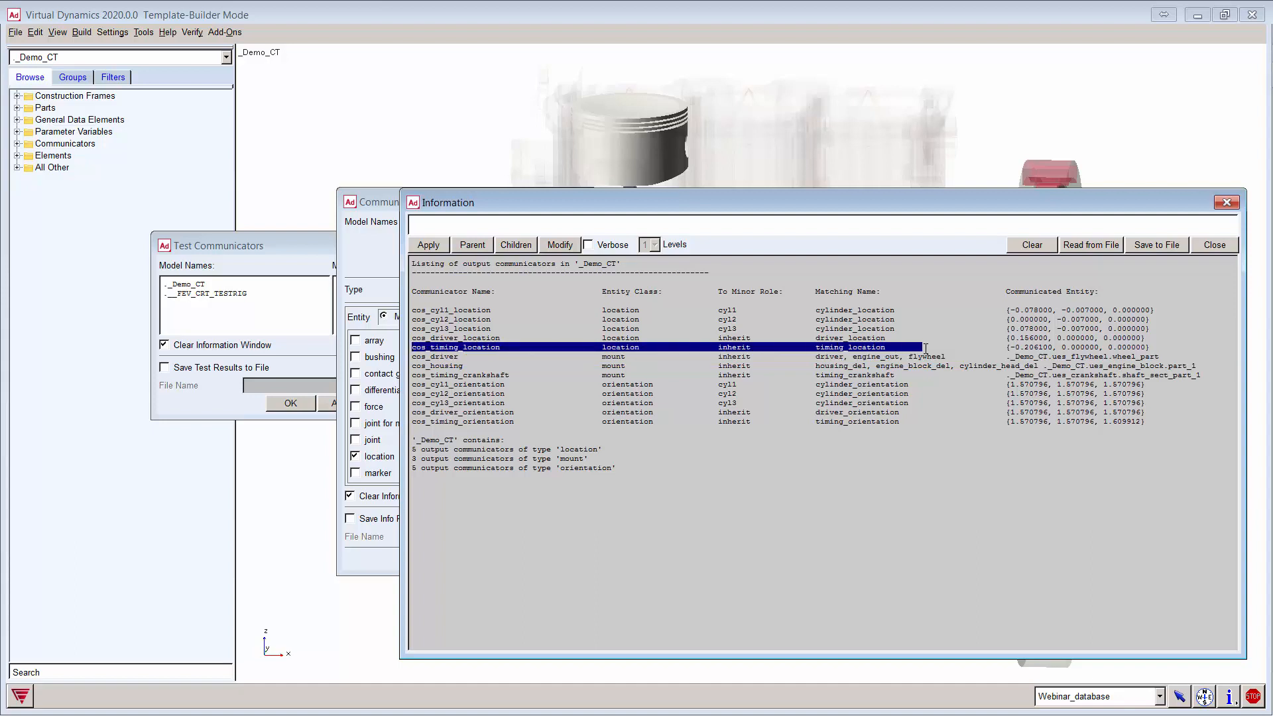
drag(412, 422, 918, 423)
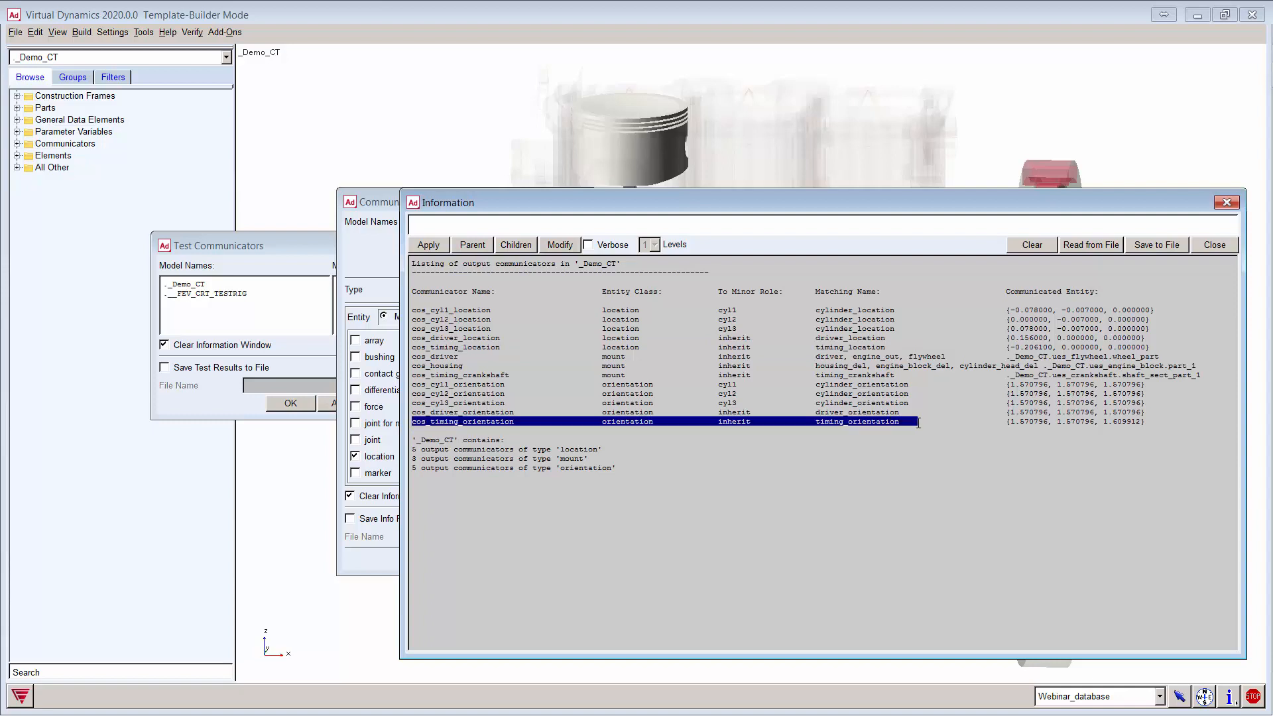
click(1027, 247)
click(1214, 244)
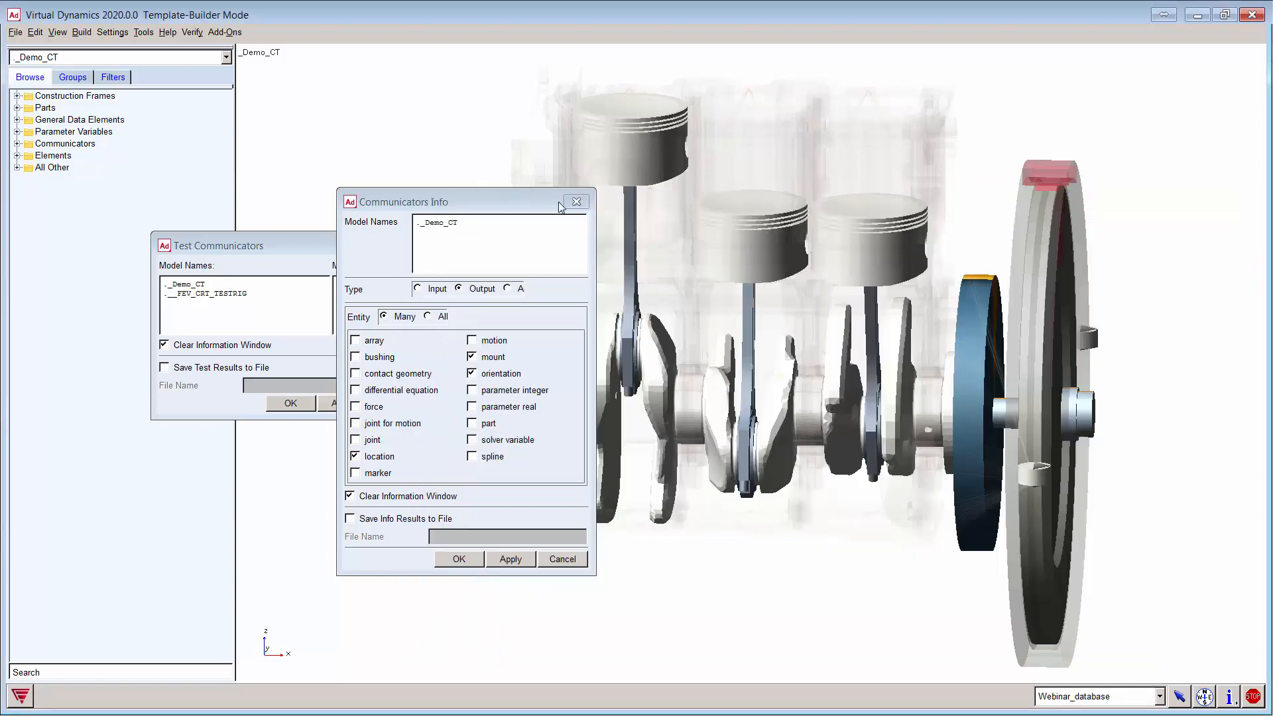
click(575, 201)
click(410, 245)
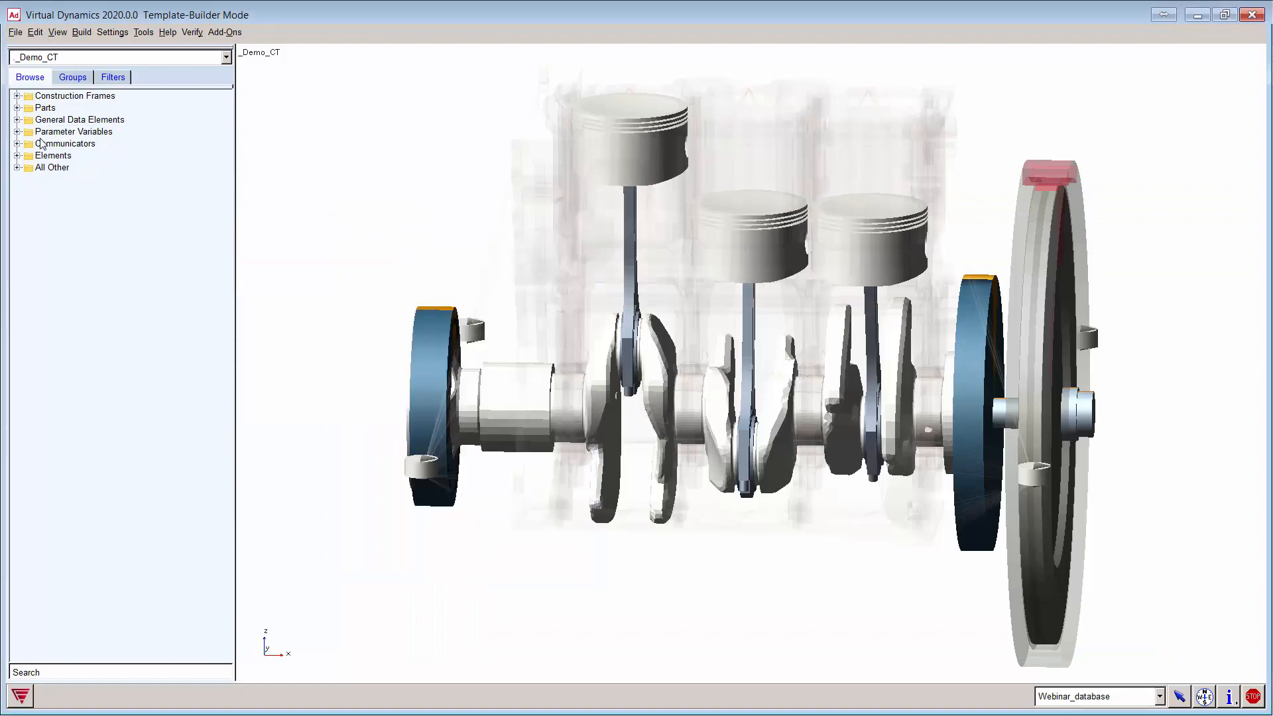
Step: Append _del to cos_driver's engine_out and flywheel matching names
click(17, 143)
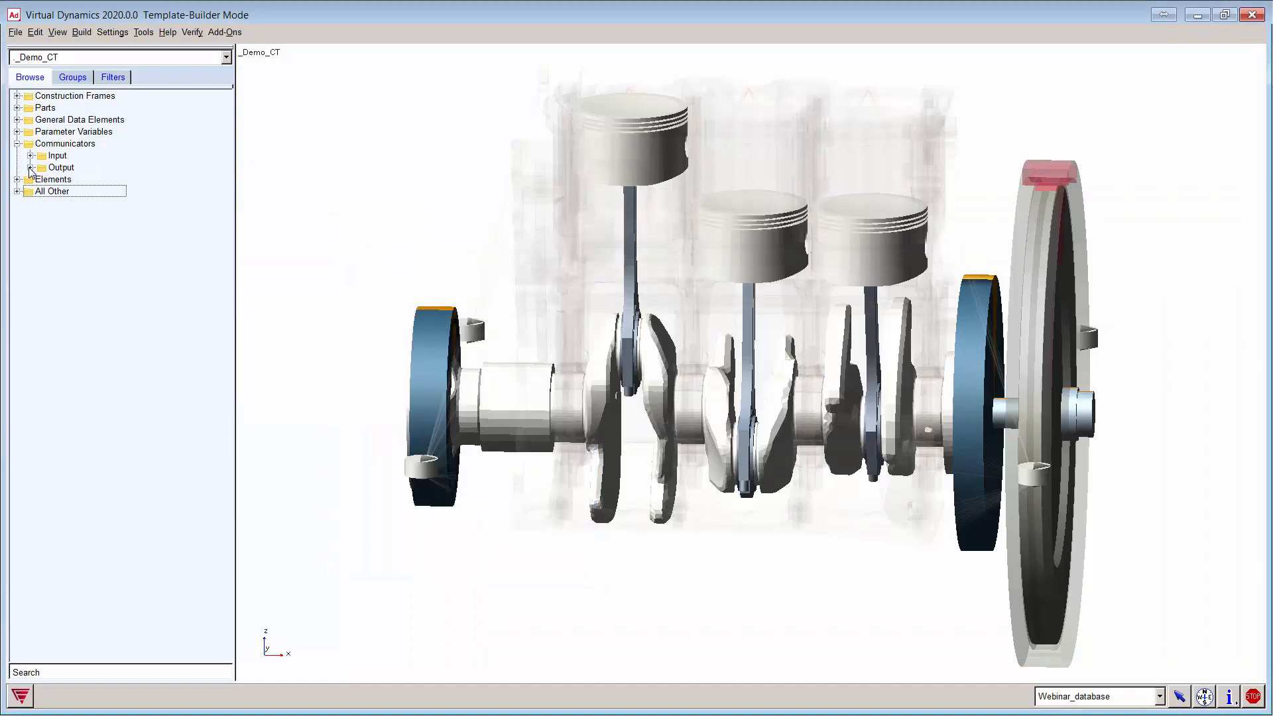
click(31, 168)
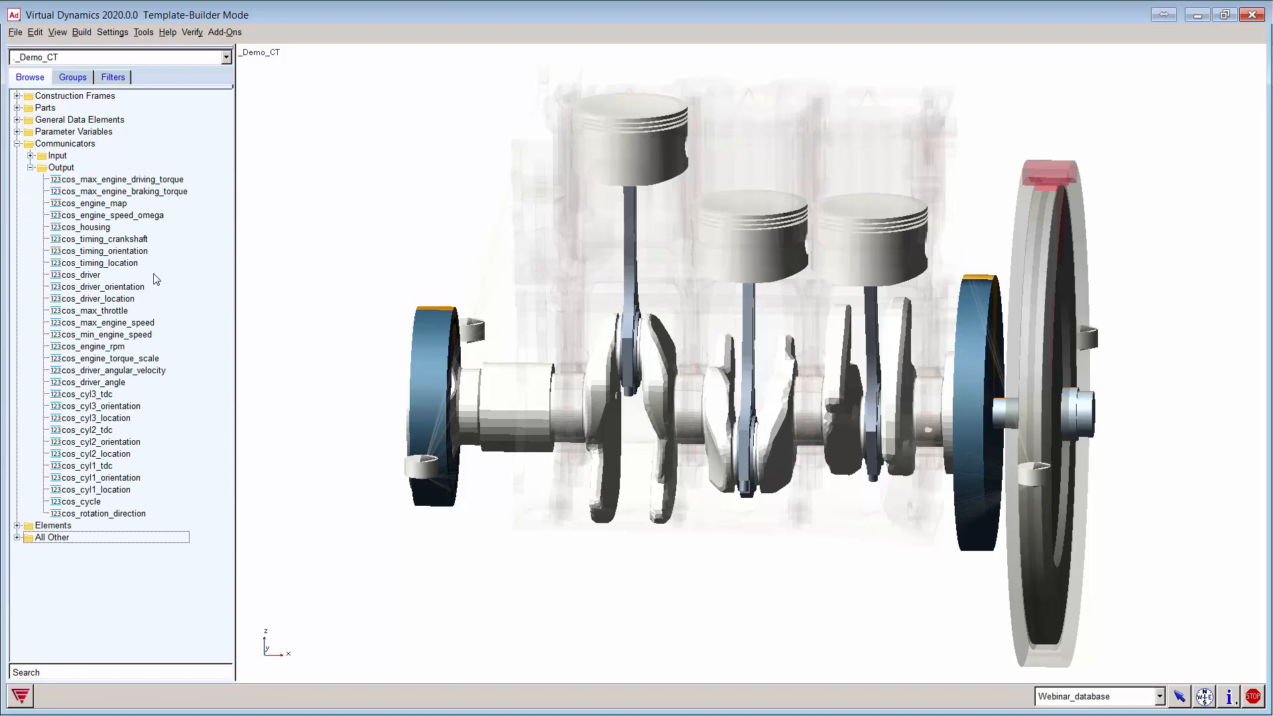
double_click(92, 275)
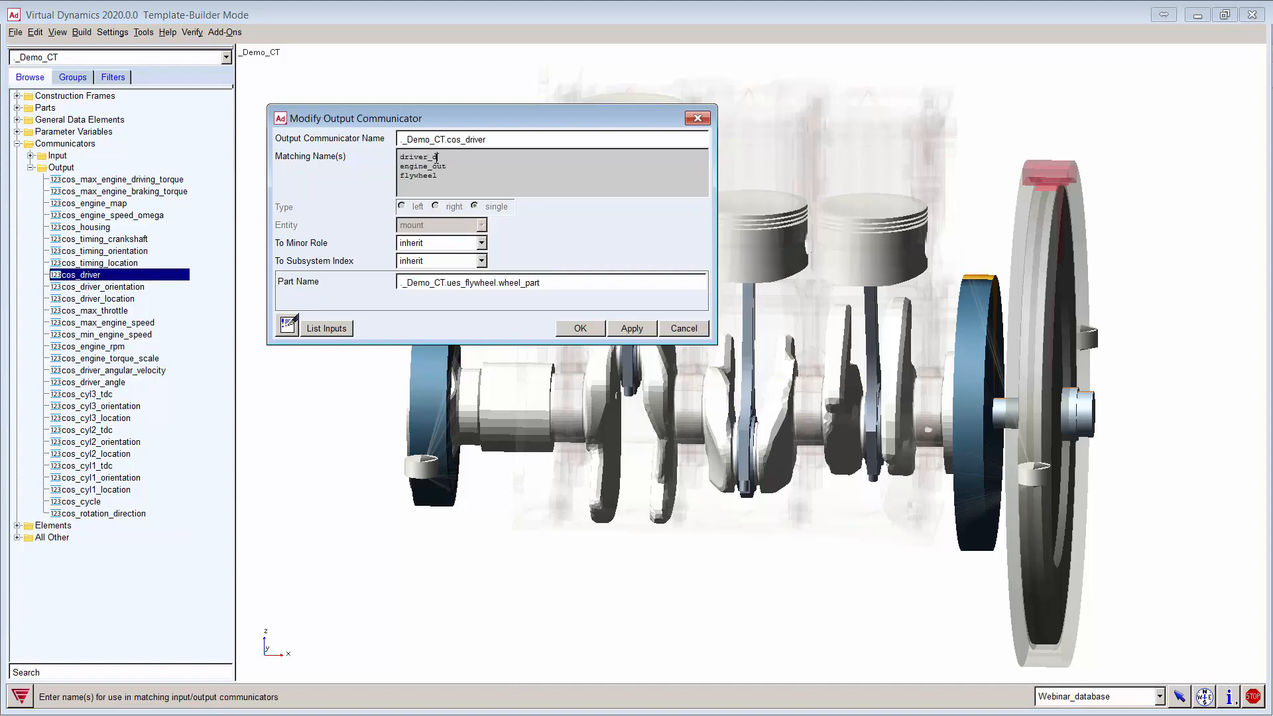
text(el)
key(shift+Left)
key(shift+Left)
key(shift+Left)
key(shift+Left)
key(ctrl+c)
click(454, 167)
key(ctrl+v)
click(449, 176)
key(ctrl+v)
Step: Check that cos_driver_orientation and cos_driver_location matching names also end in _del, then cancel
click(623, 328)
double_click(126, 288)
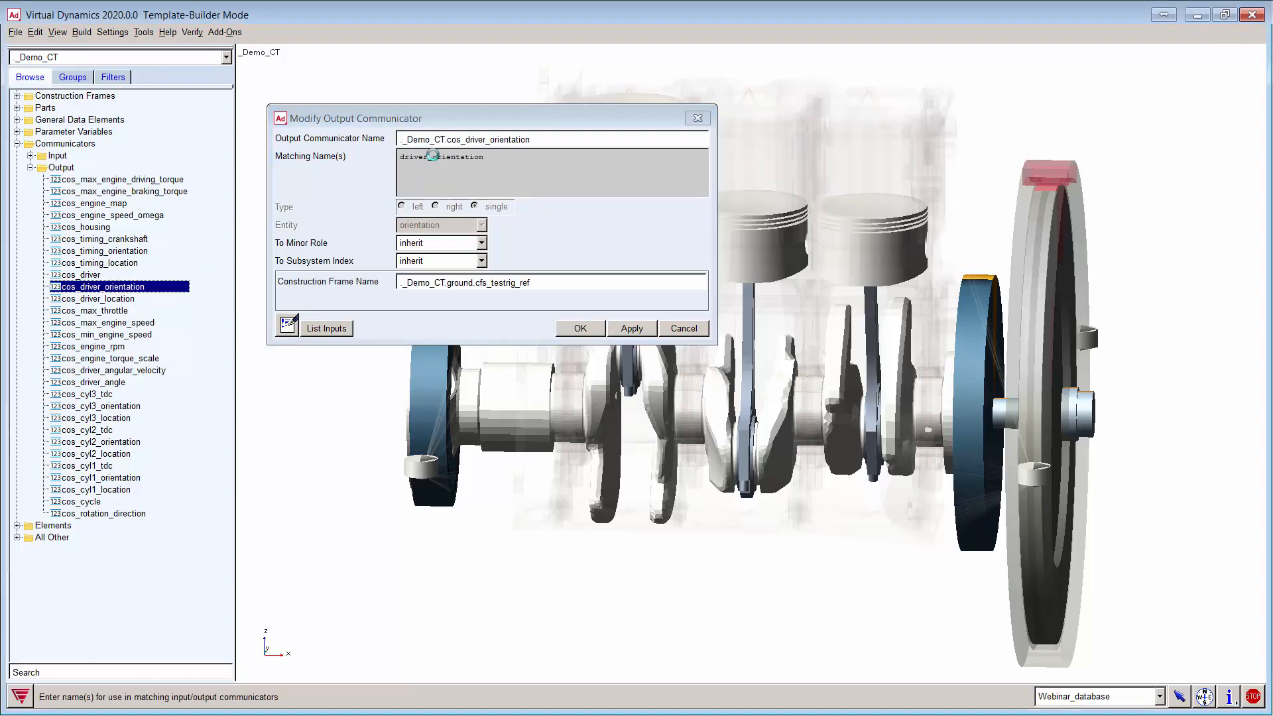
click(502, 157)
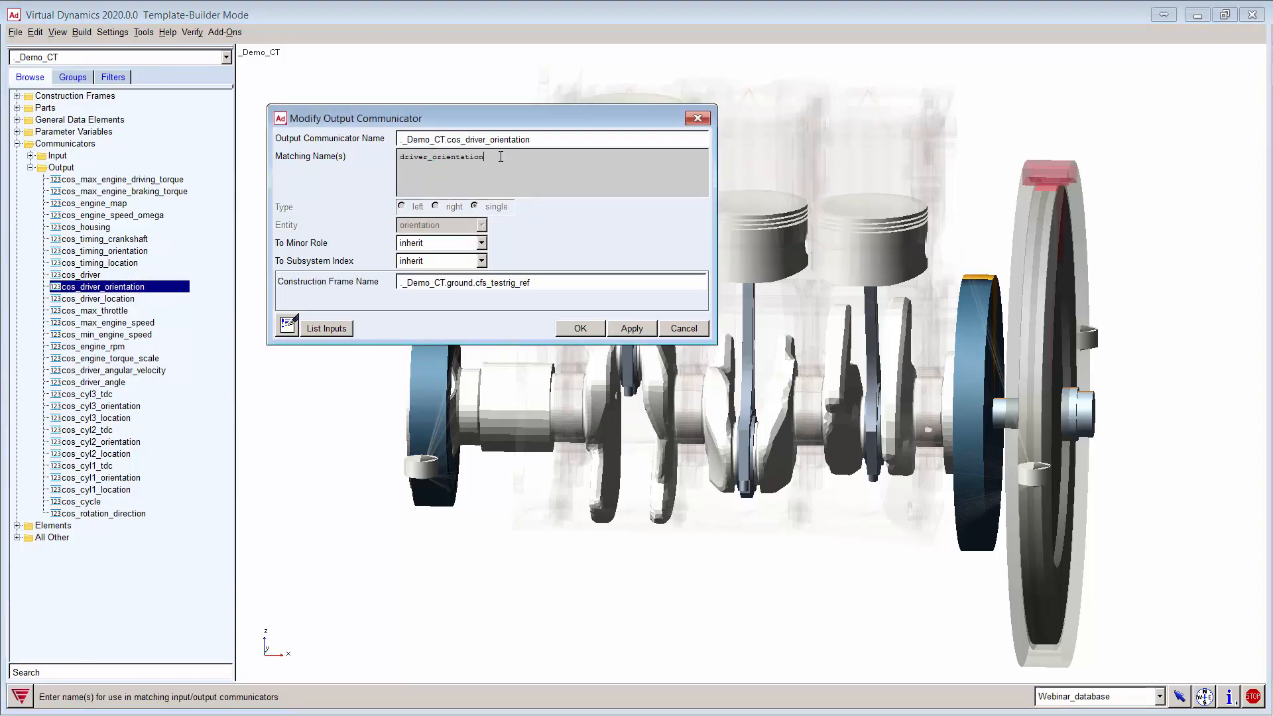
click(632, 328)
double_click(126, 298)
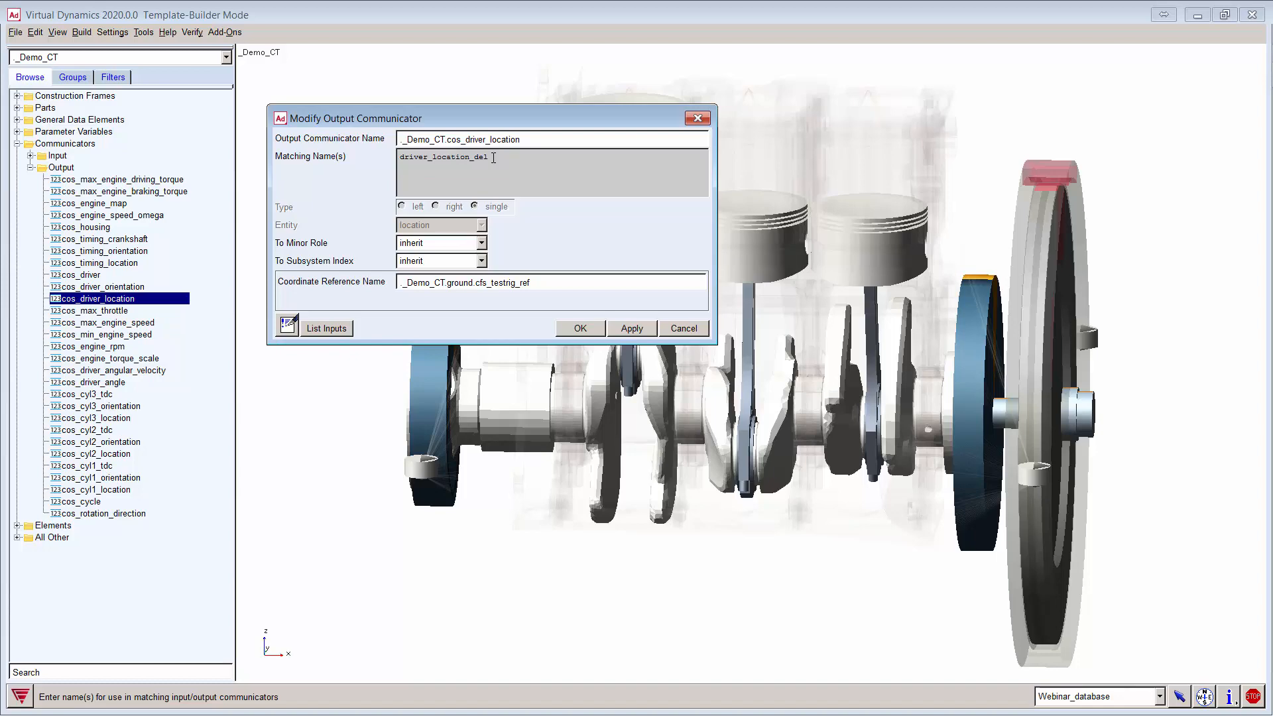
click(671, 327)
key(shift+f)
key(shift+f)
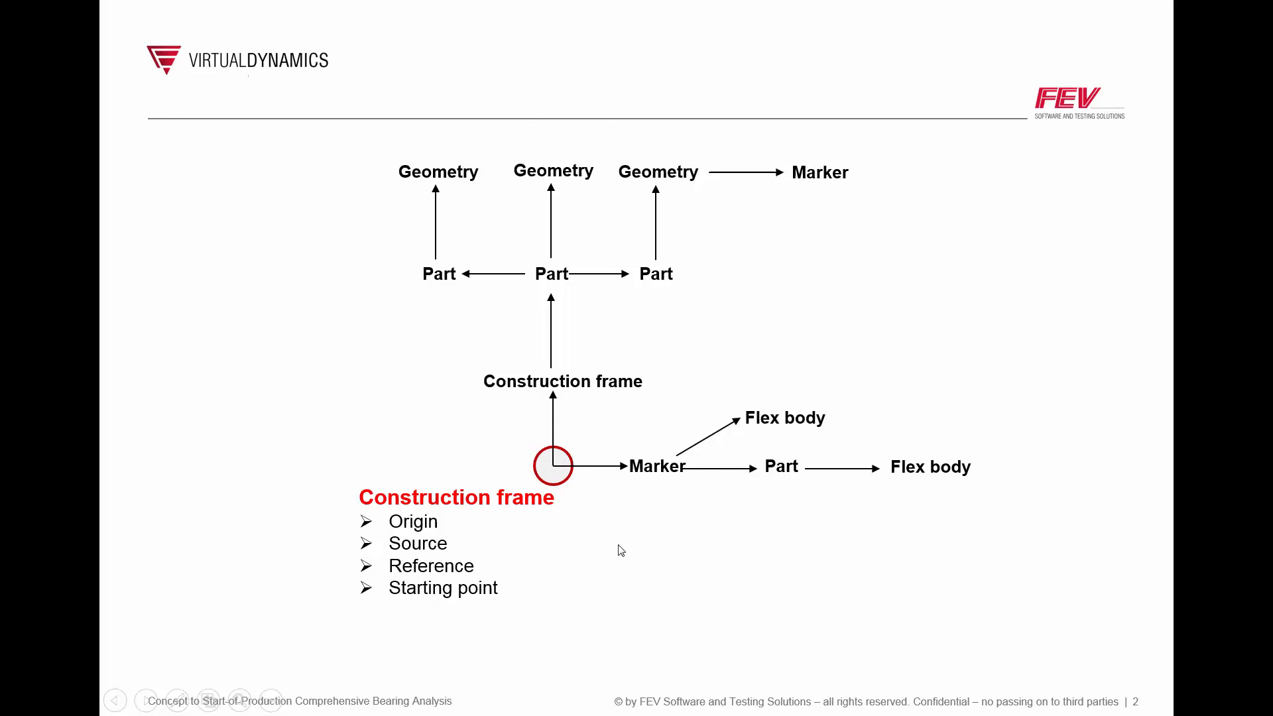
Step: Leave the construction-frame slideshow and return to Virtual Dynamics
key(alt+Tab)
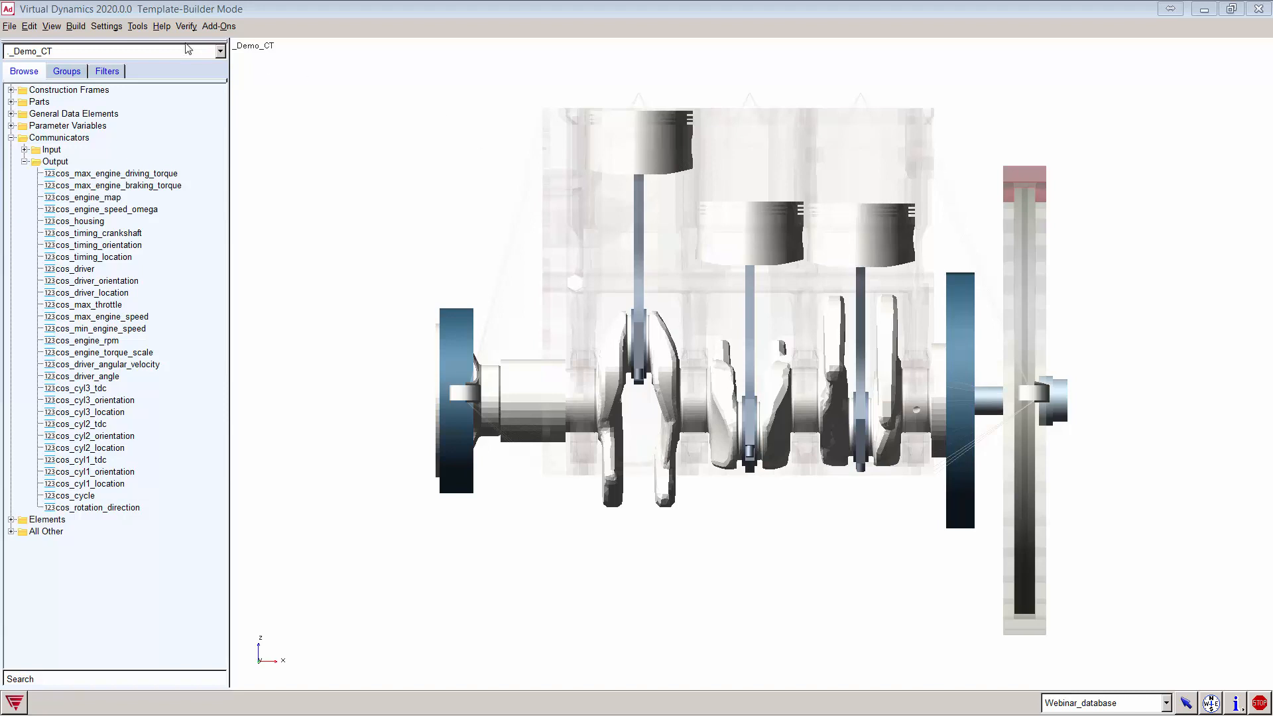
Step: In Measure Distance, set the first position to ground.cfs_cranktrain_ref_x_up
click(138, 27)
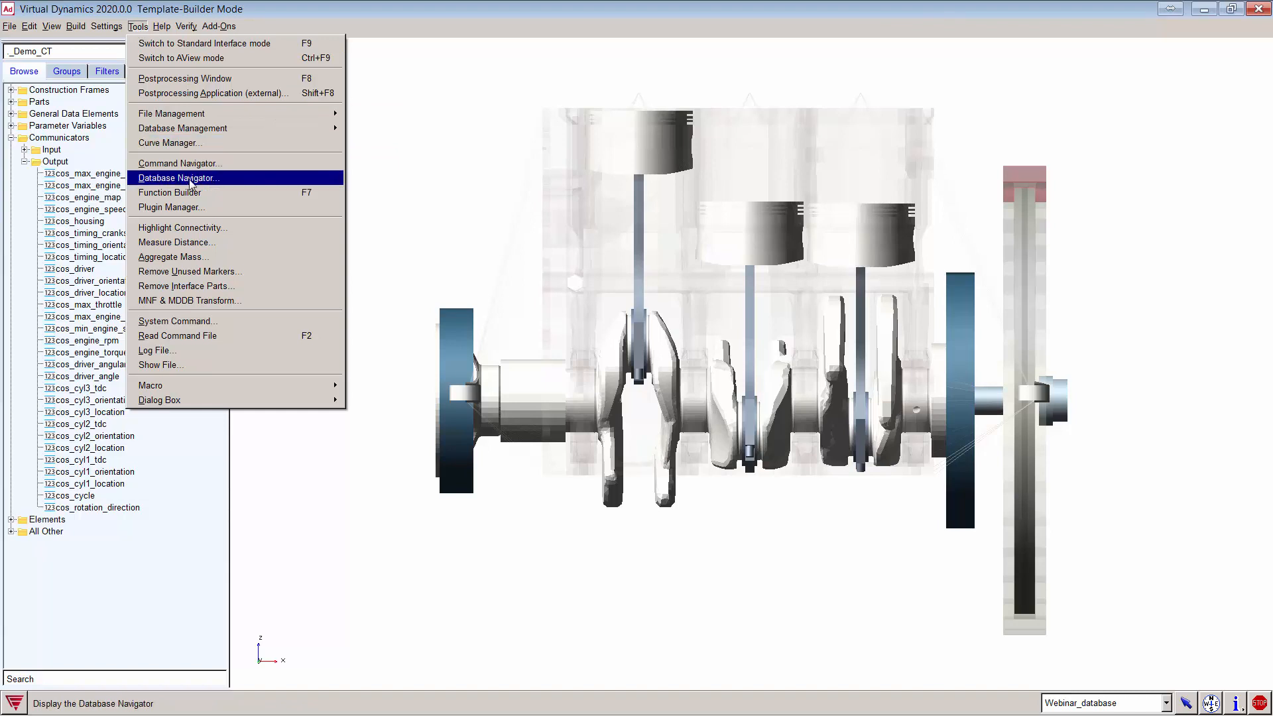
click(197, 242)
right_click(425, 117)
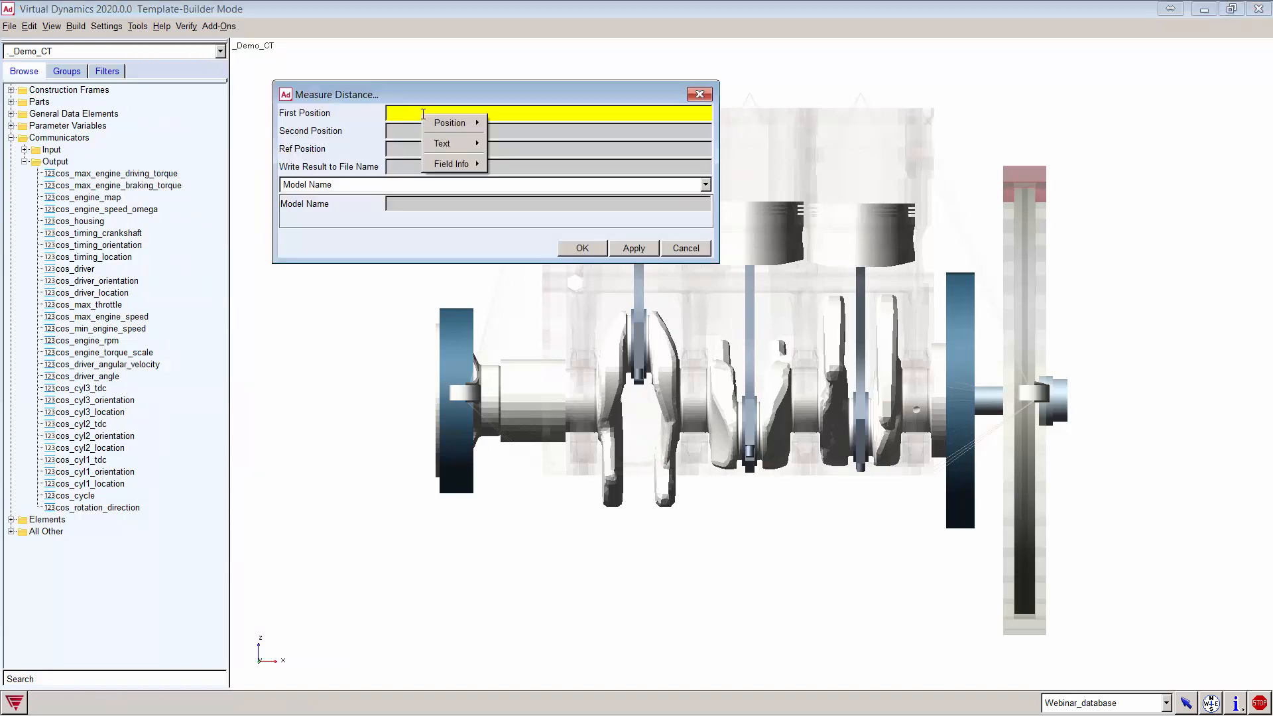
mouse_move(457, 123)
click(536, 153)
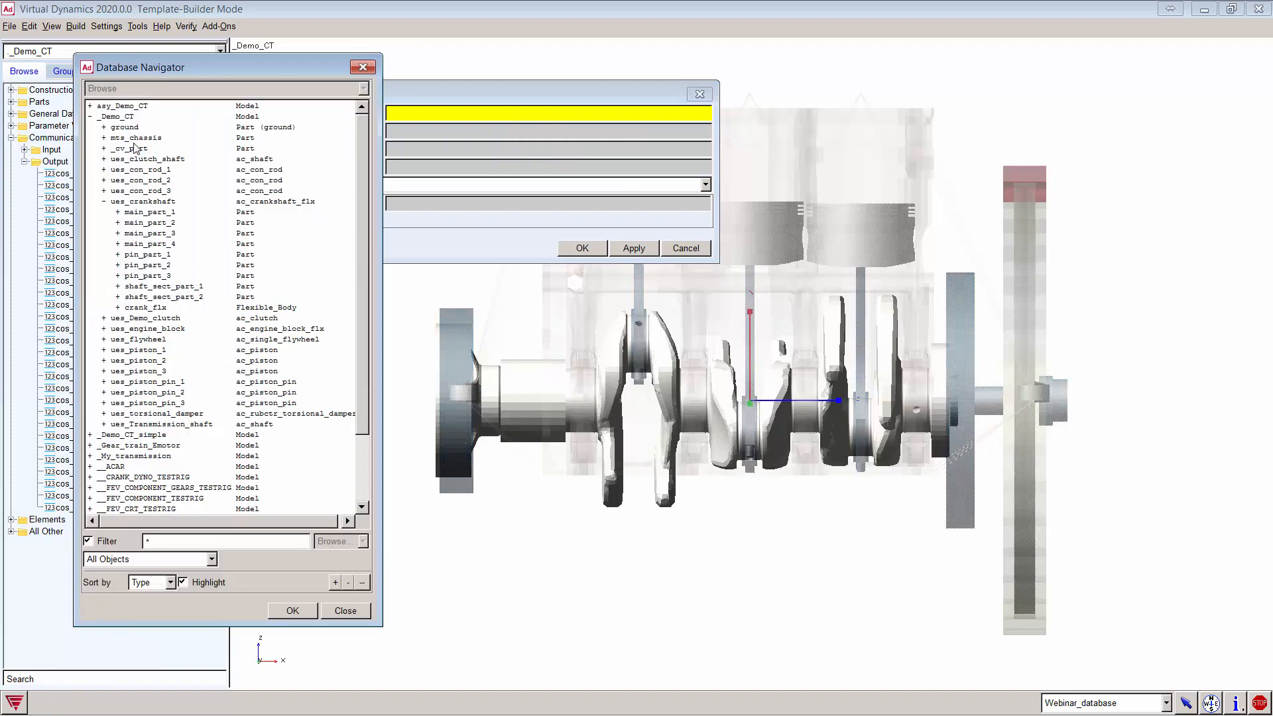
click(133, 128)
scroll(208, 429, down, 3)
scroll(207, 429, down, 3)
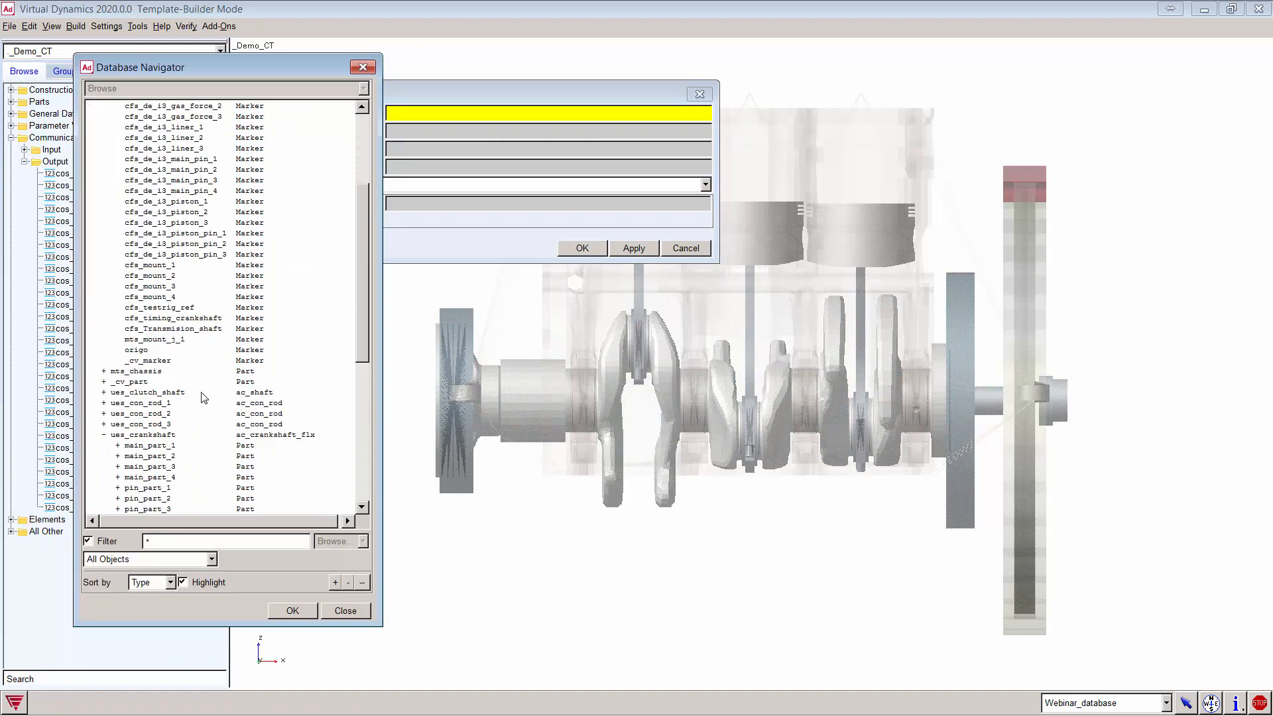
scroll(203, 391, up, 4)
scroll(203, 391, up, 2)
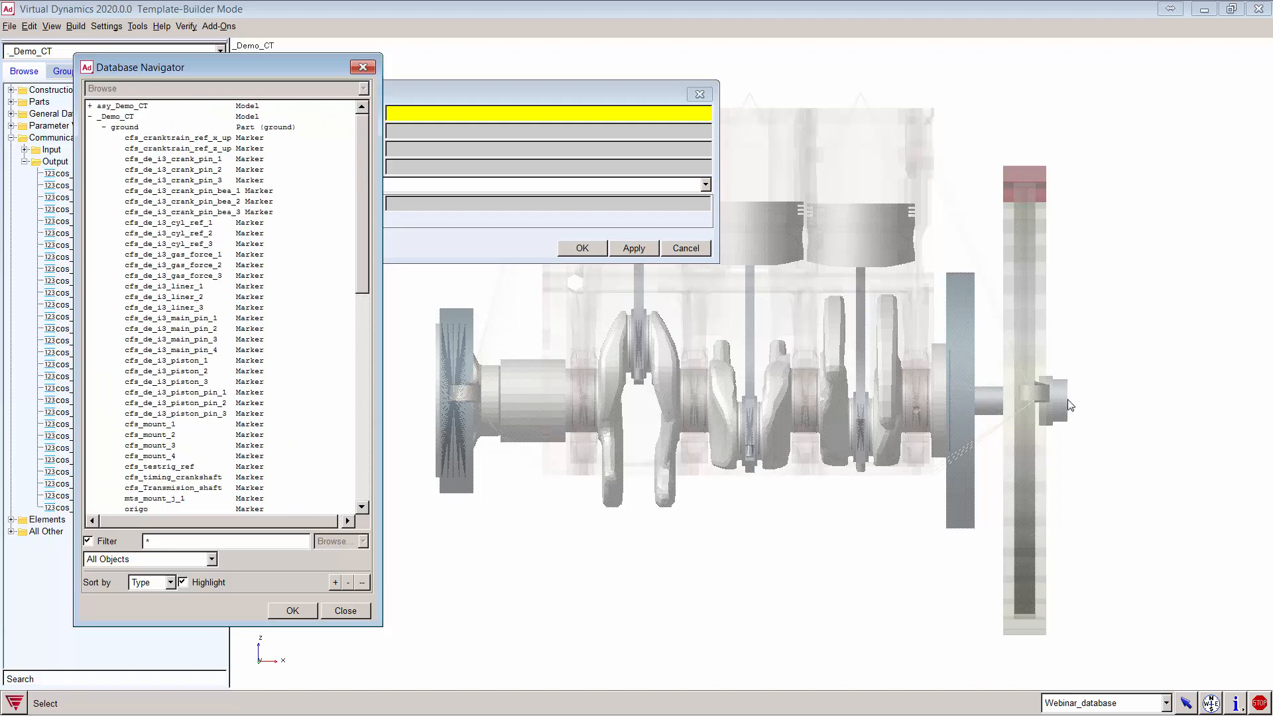
double_click(195, 138)
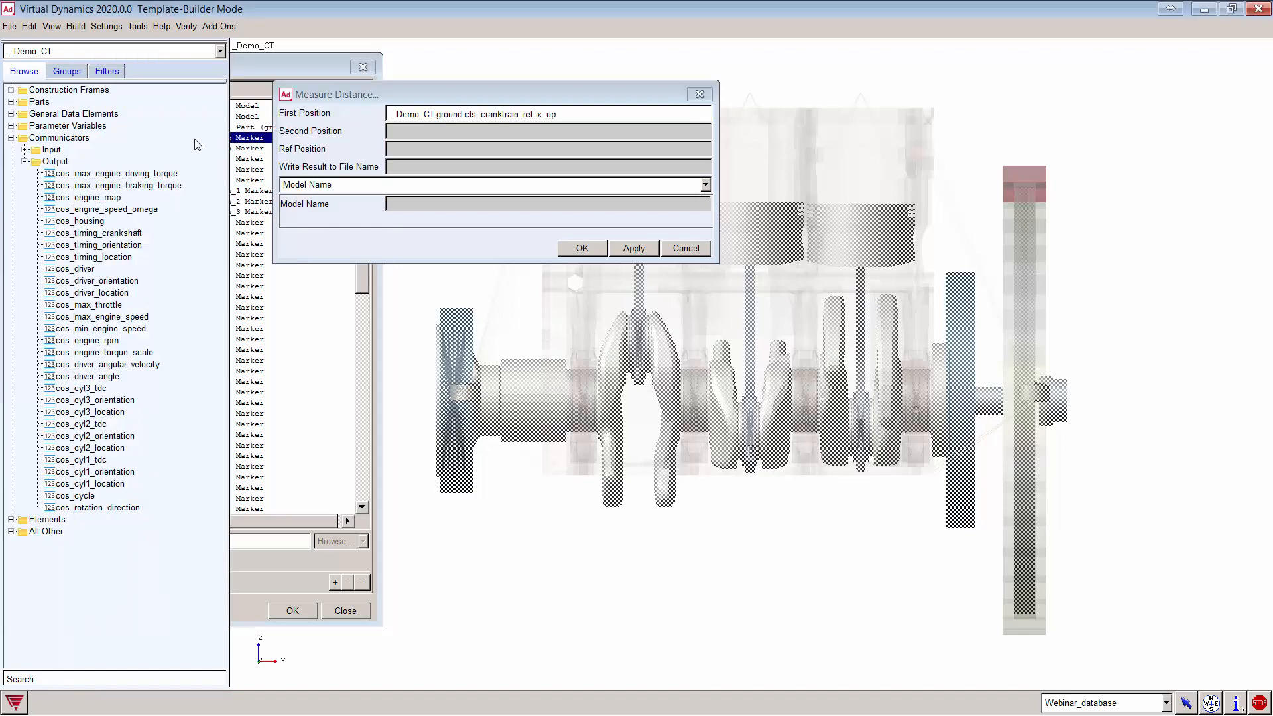
Step: Set the second position to ues_Transmission_shaft.p.MARKER_attach
right_click(421, 134)
mouse_move(453, 148)
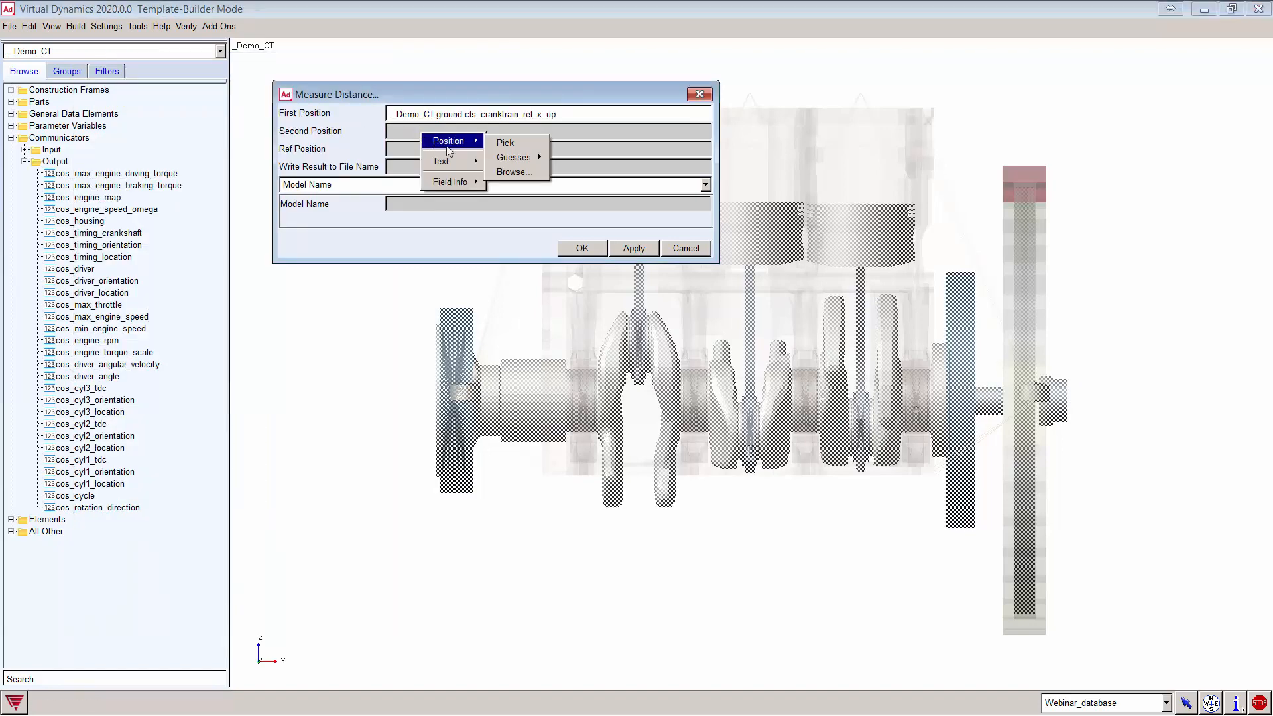
click(510, 172)
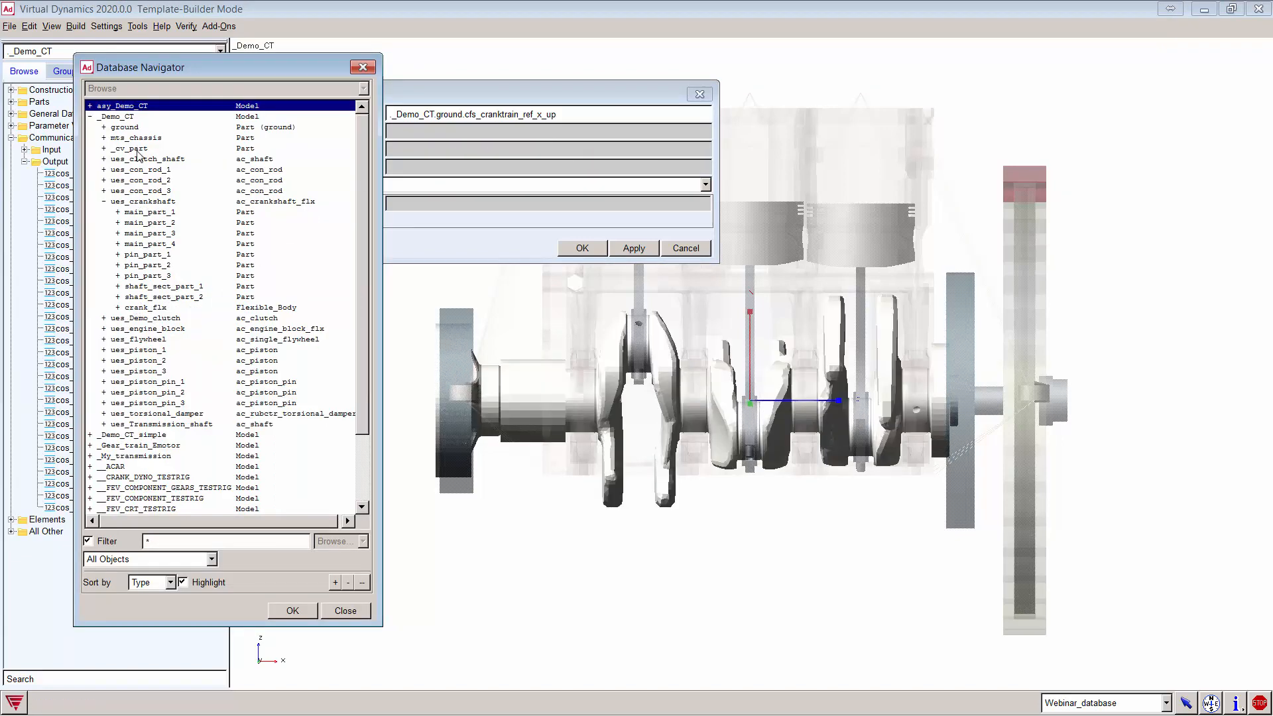
double_click(134, 201)
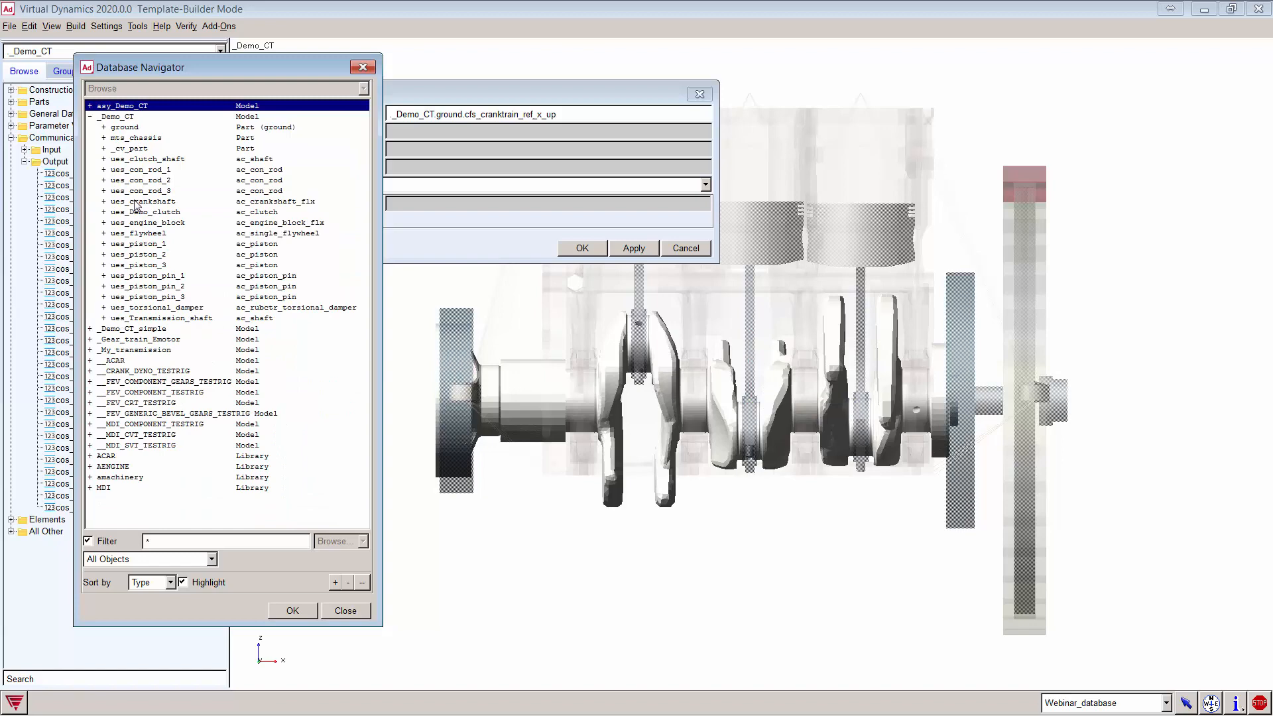
double_click(162, 318)
double_click(150, 328)
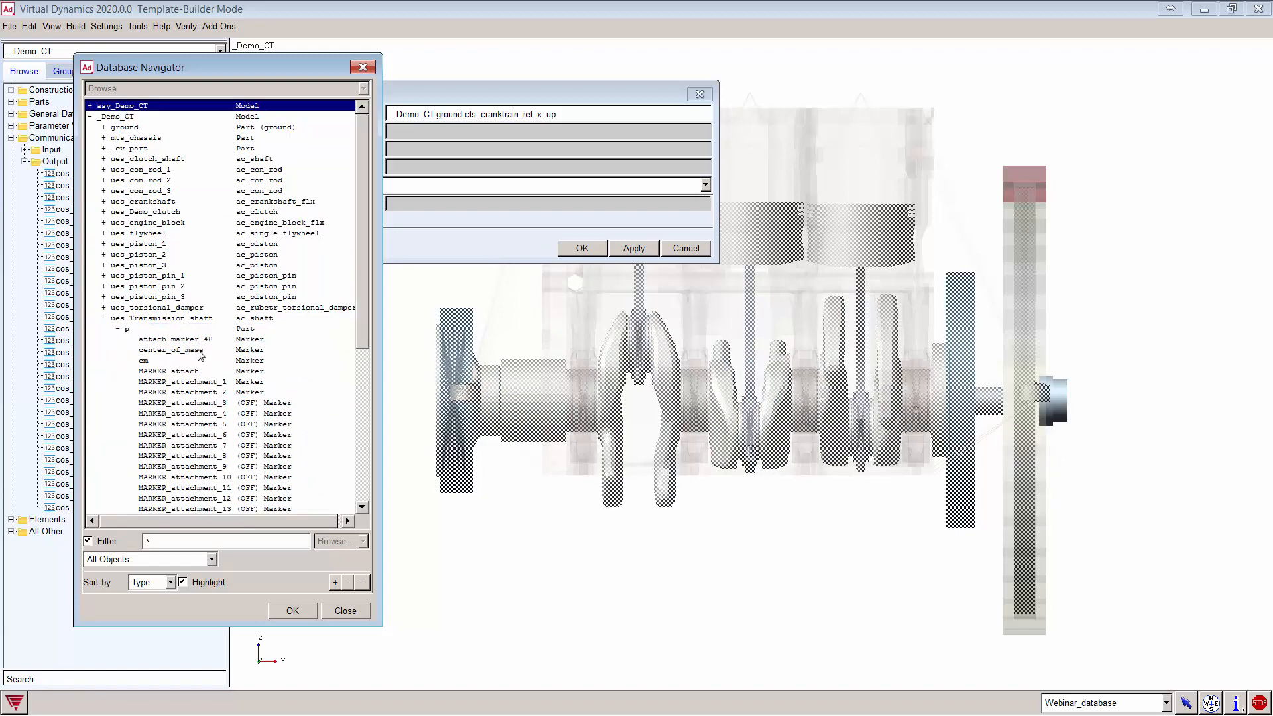
click(198, 340)
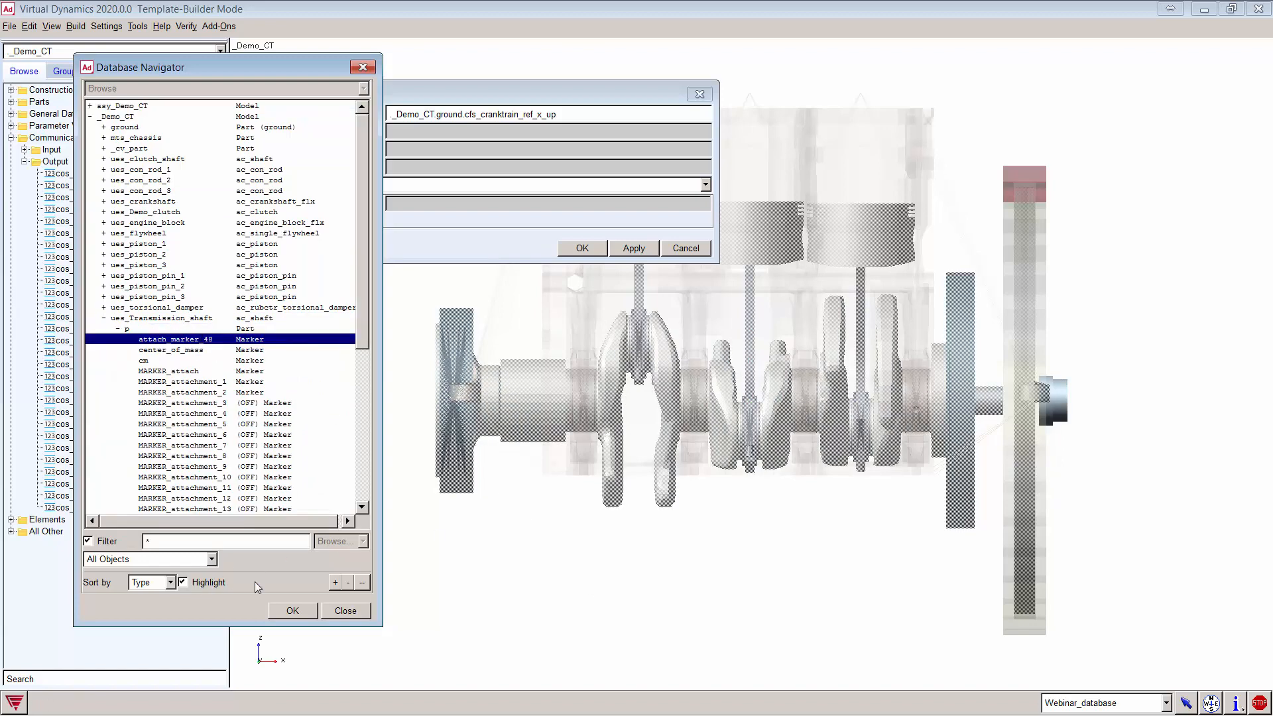
click(969, 606)
key(v)
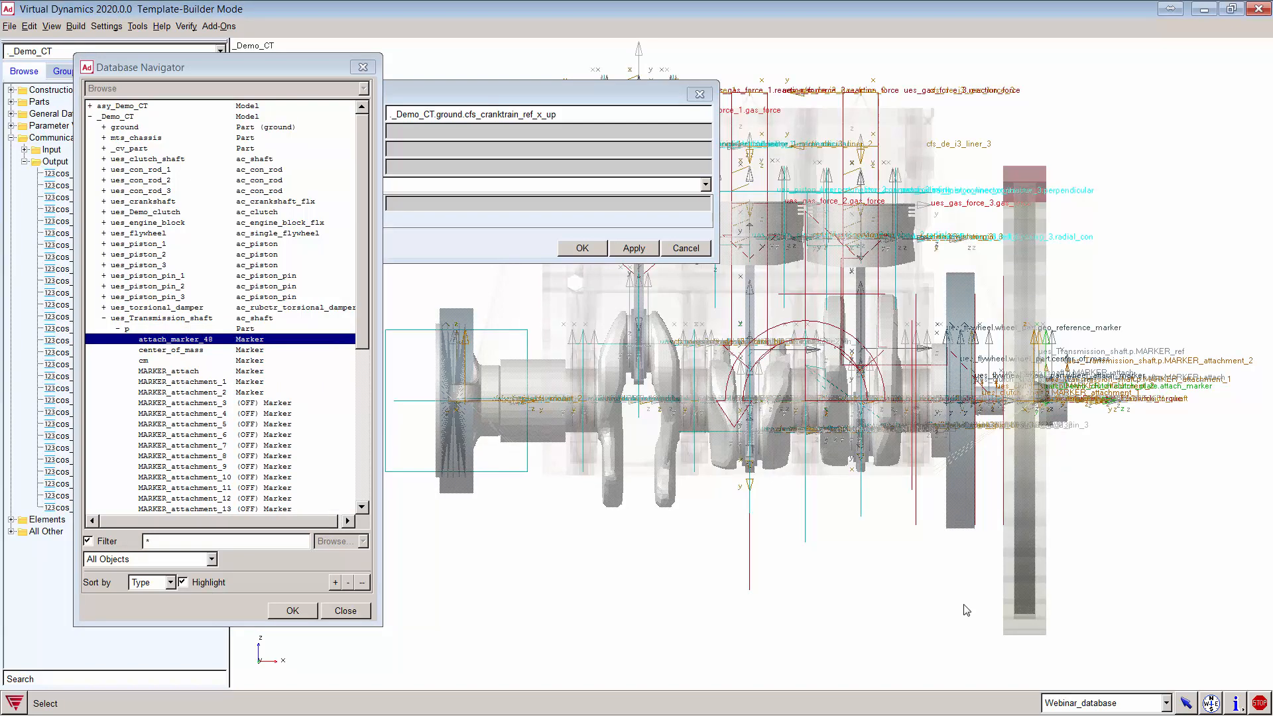
click(179, 370)
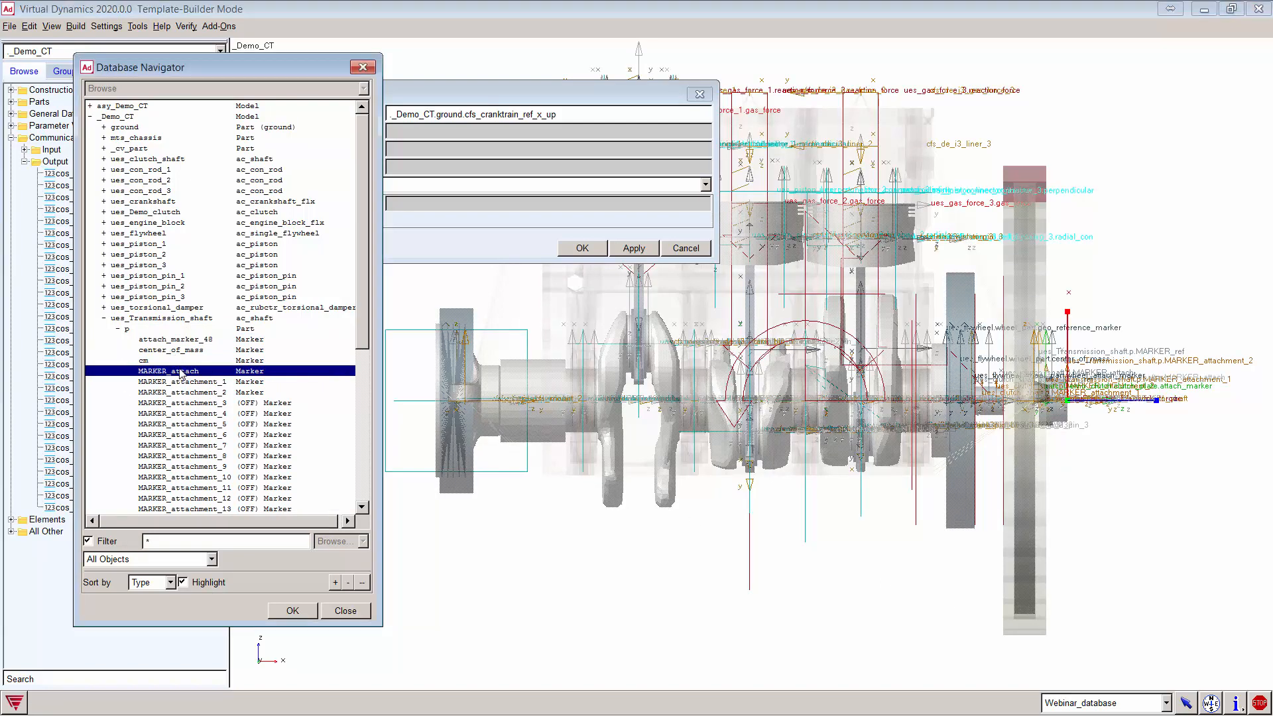
double_click(186, 372)
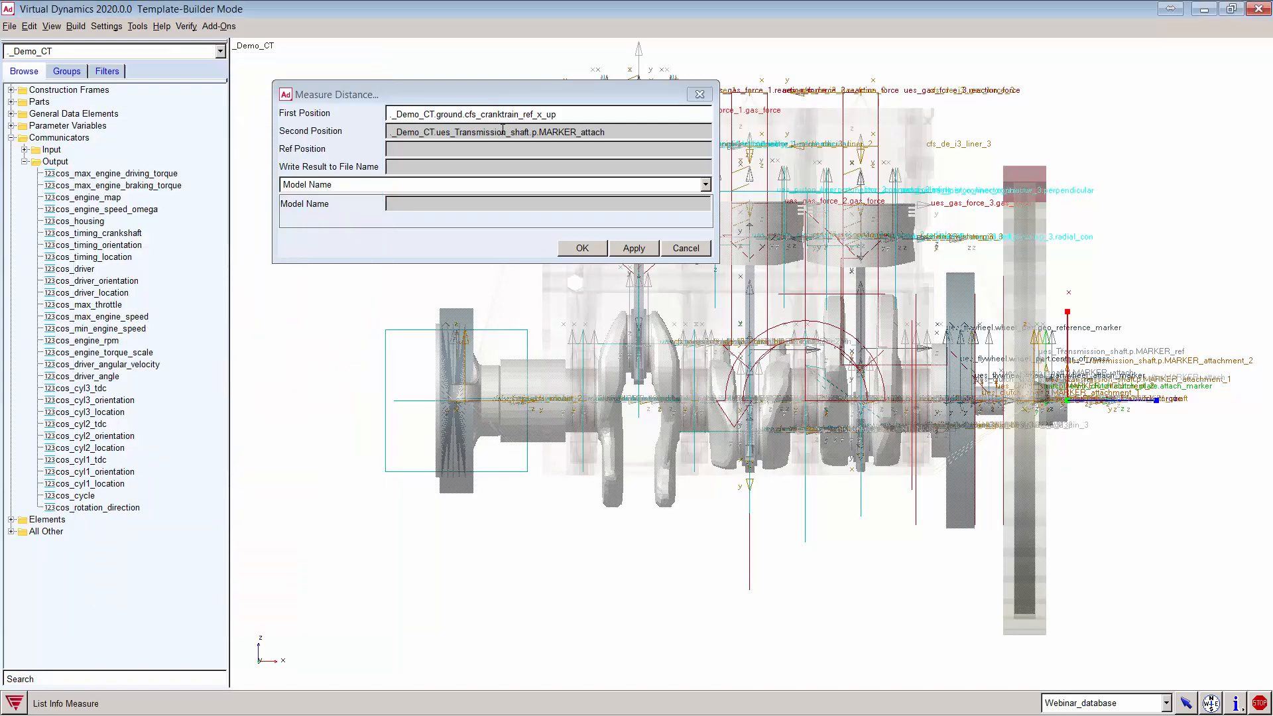
Step: Measure the distance, read 223.3 mm, and close the measurement windows
click(633, 248)
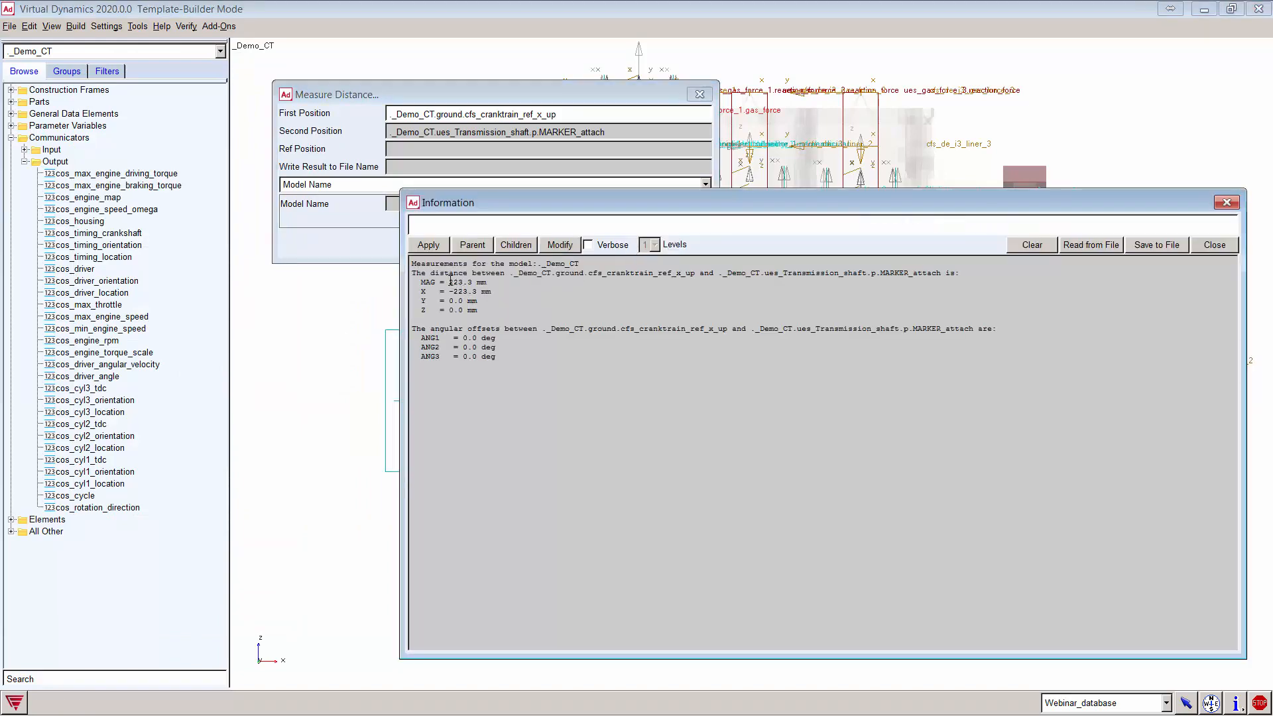
drag(450, 281, 487, 282)
click(1032, 245)
click(1213, 245)
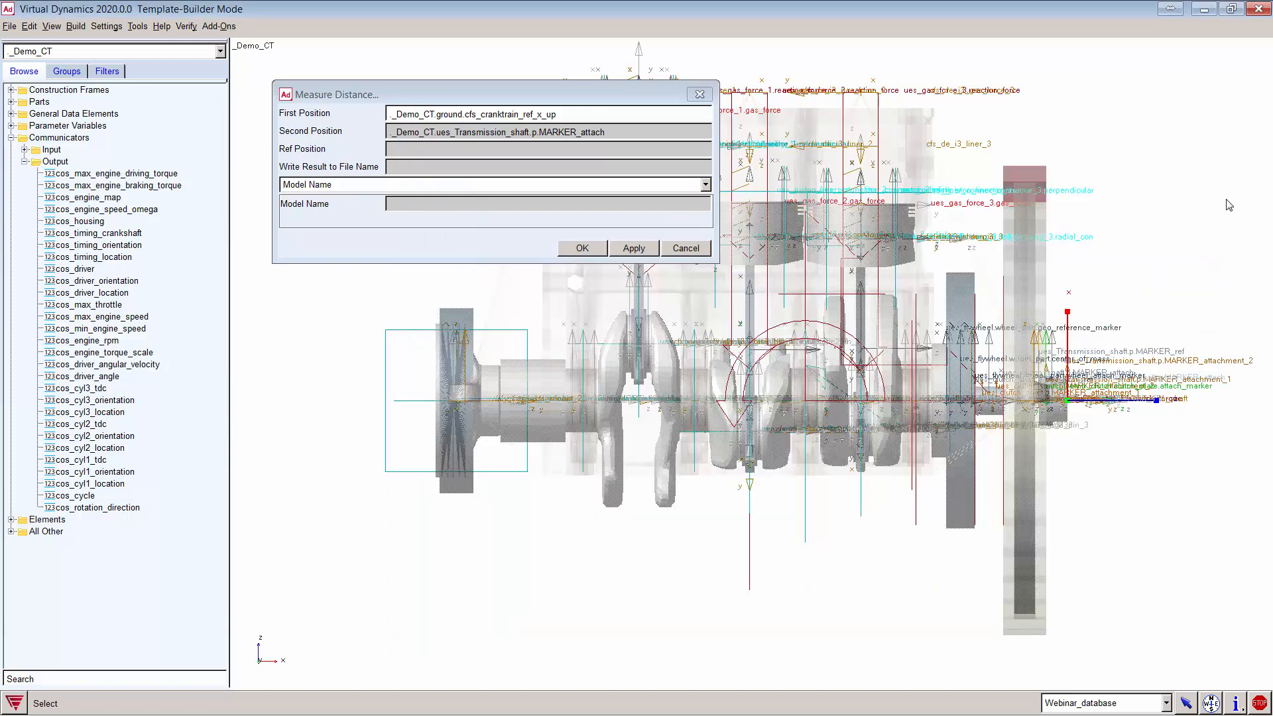
click(695, 249)
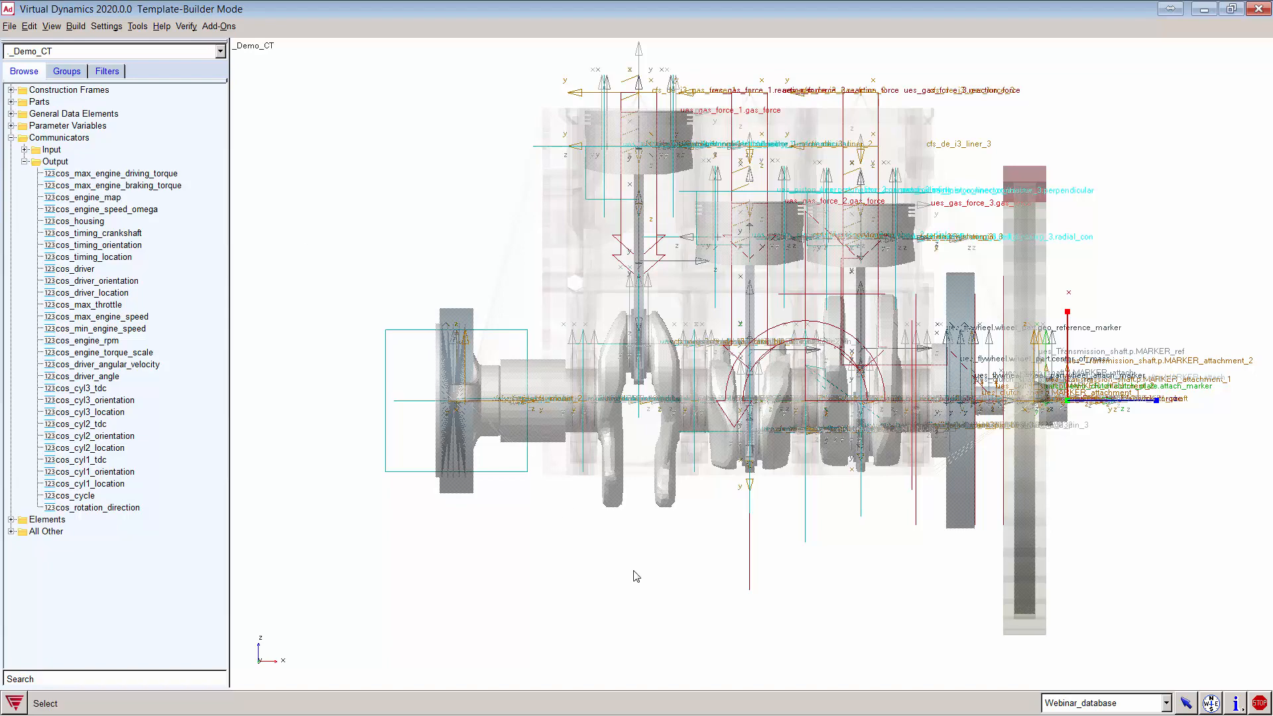
Step: Show the input communicators and confirm cis_cranktrain_ori and cis_cranktrain_loc match cranktrain_ori and cranktrain_loc
click(24, 162)
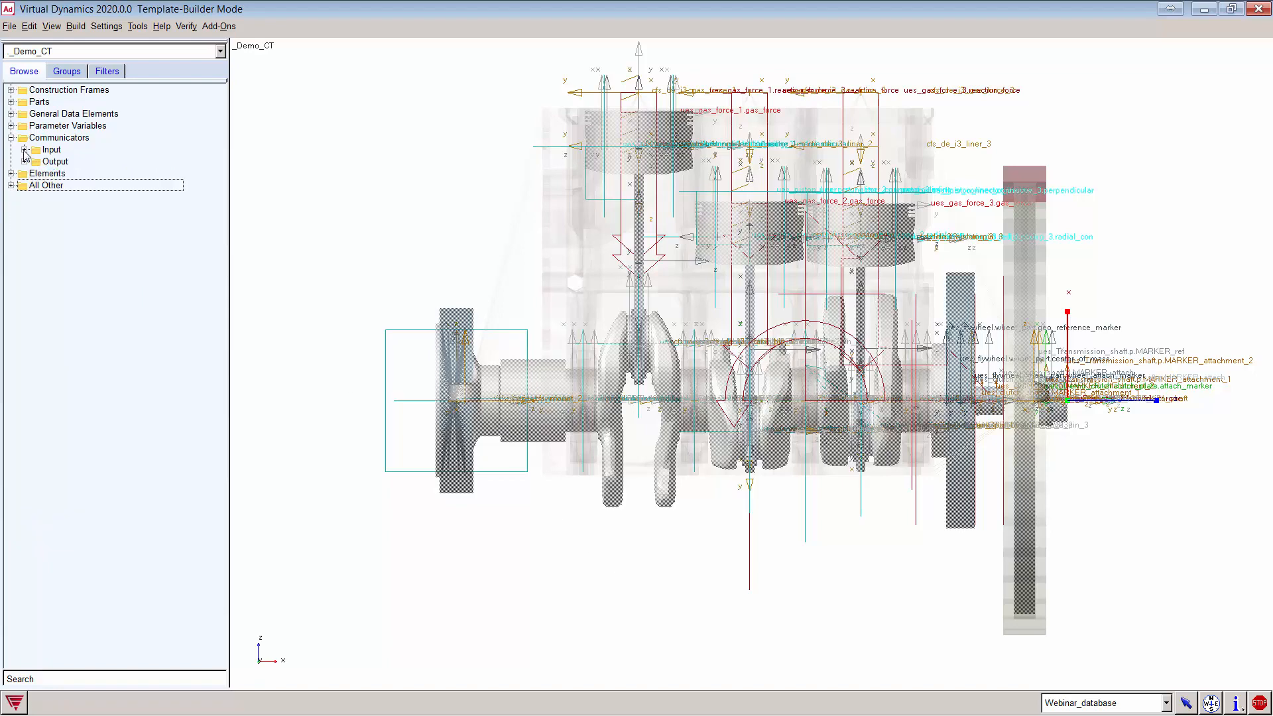
click(23, 150)
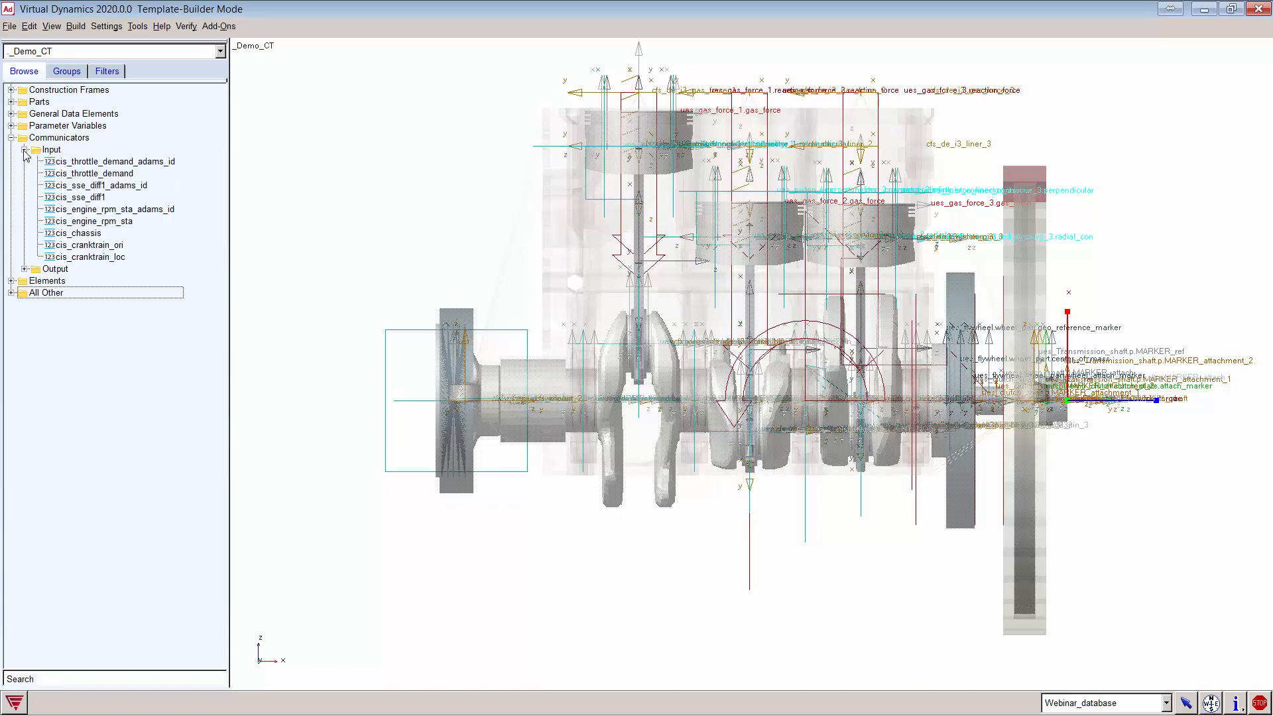
double_click(99, 245)
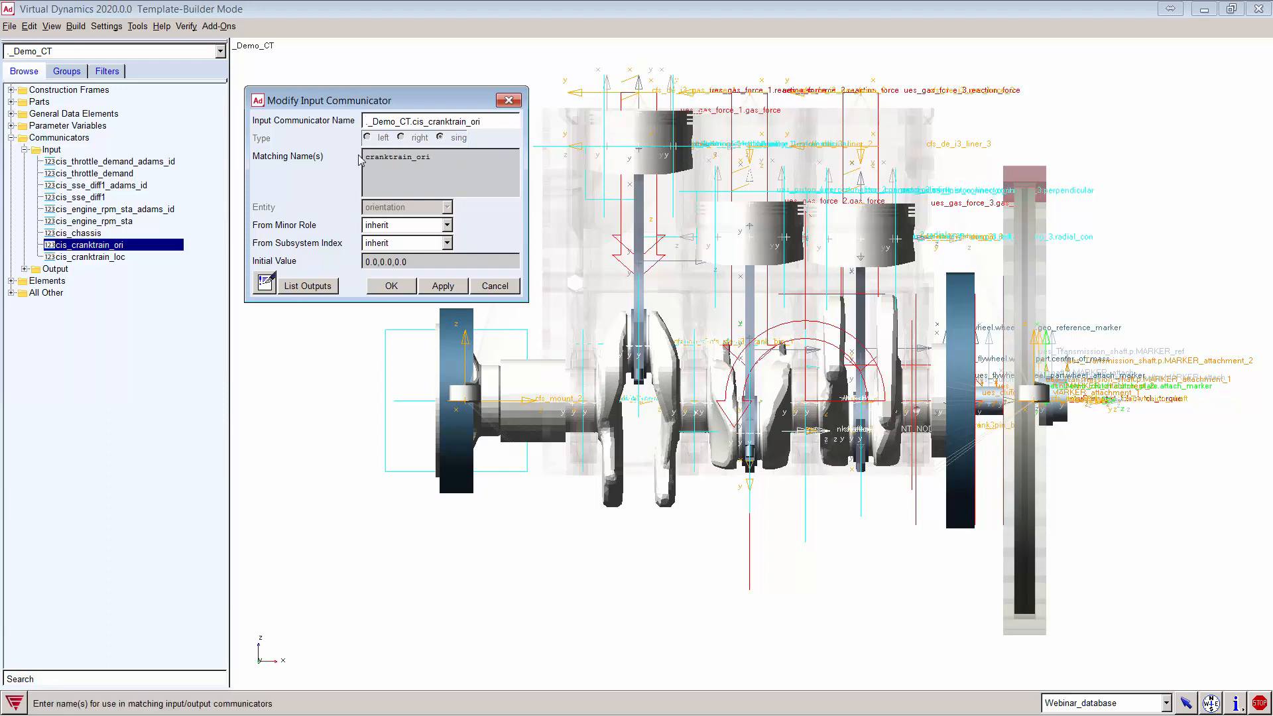
drag(364, 157, 450, 164)
double_click(83, 257)
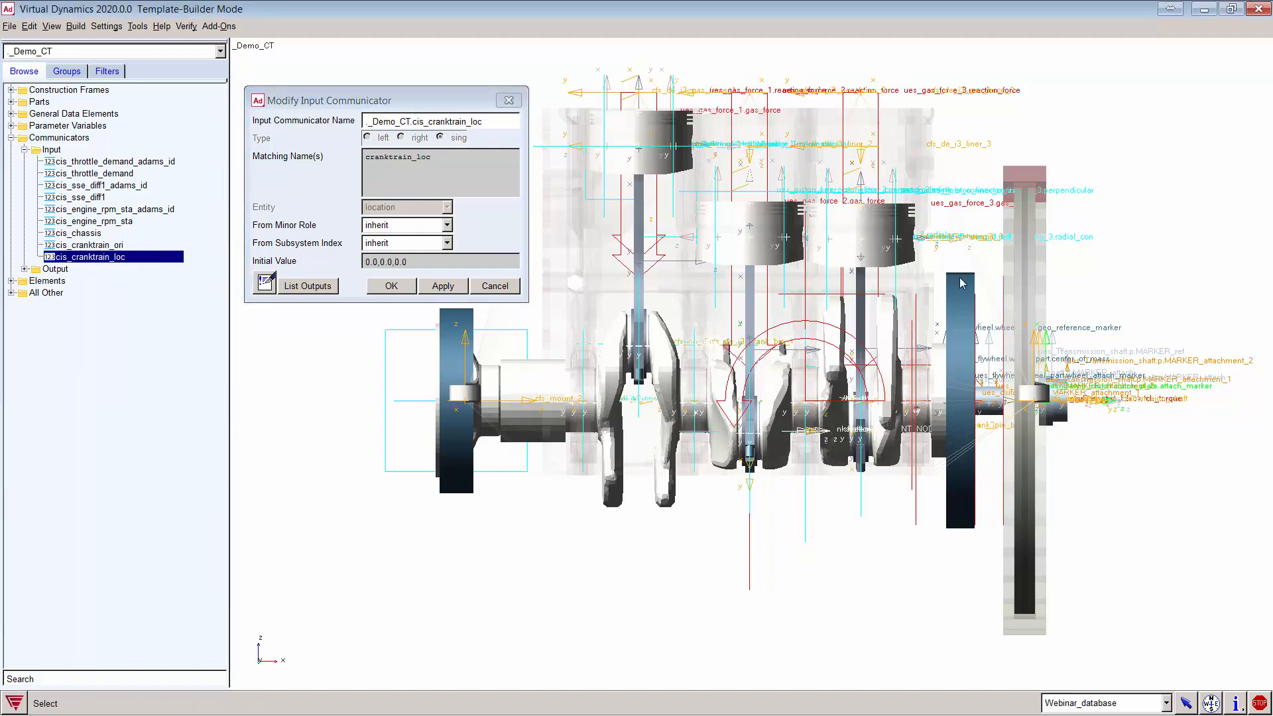
click(508, 101)
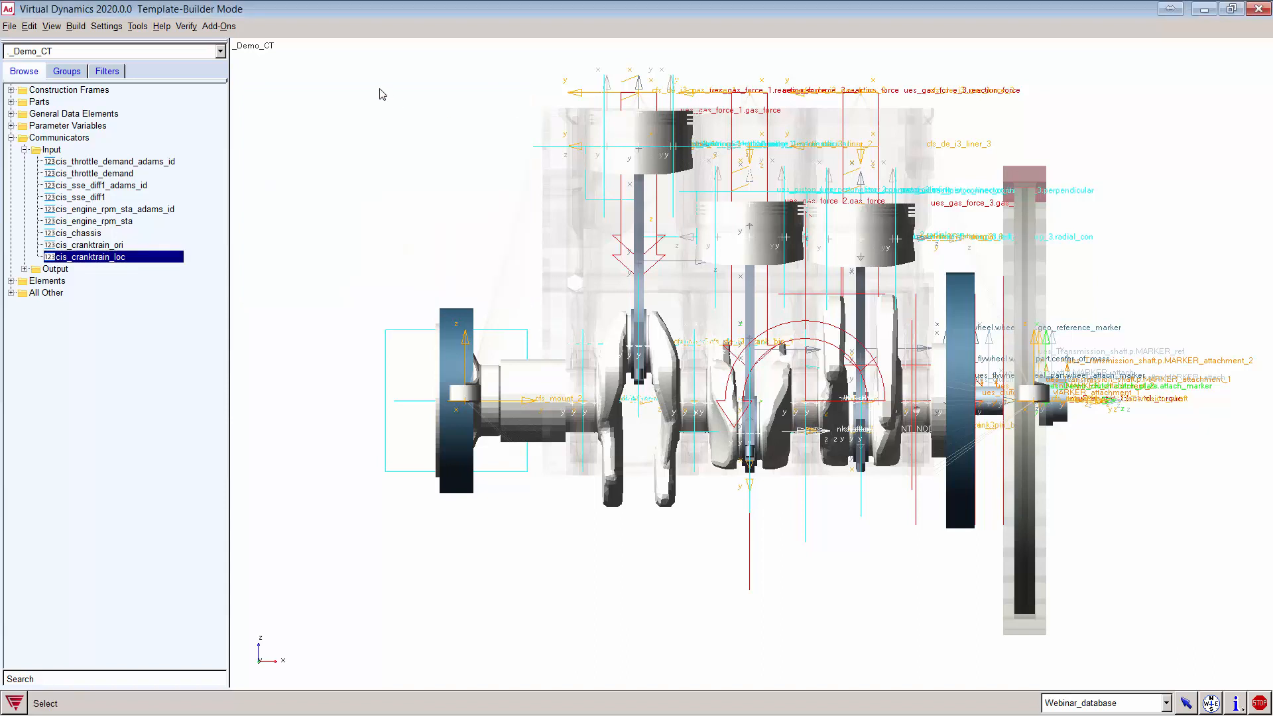
click(220, 53)
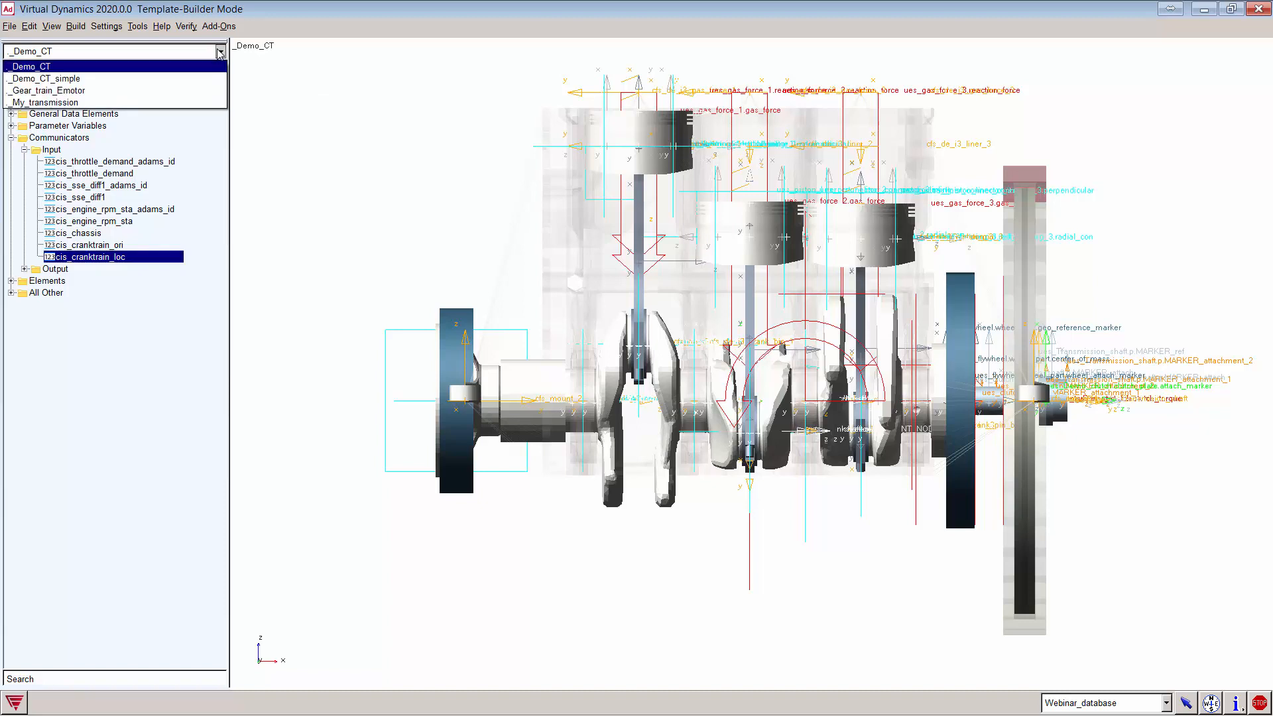
Step: Switch to _My_transmission, zoom onto the shaft's output end, then fit the whole model
click(99, 103)
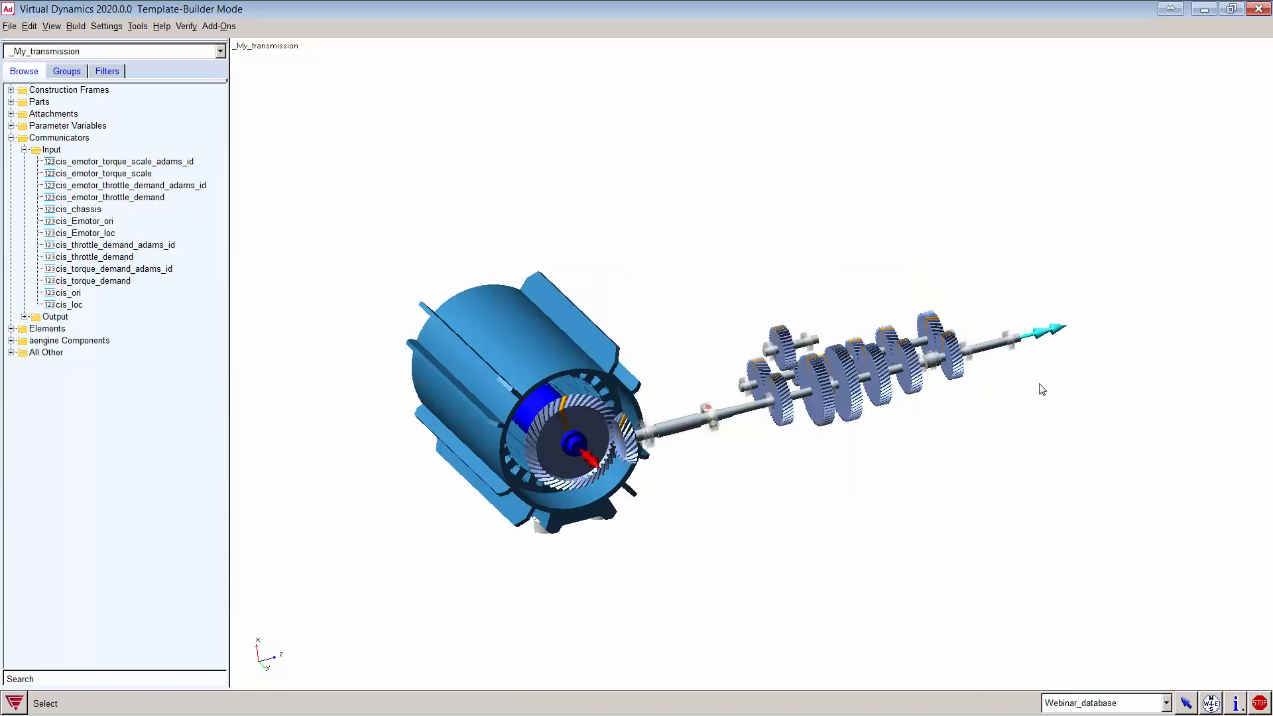
key(w)
drag(958, 306, 1059, 383)
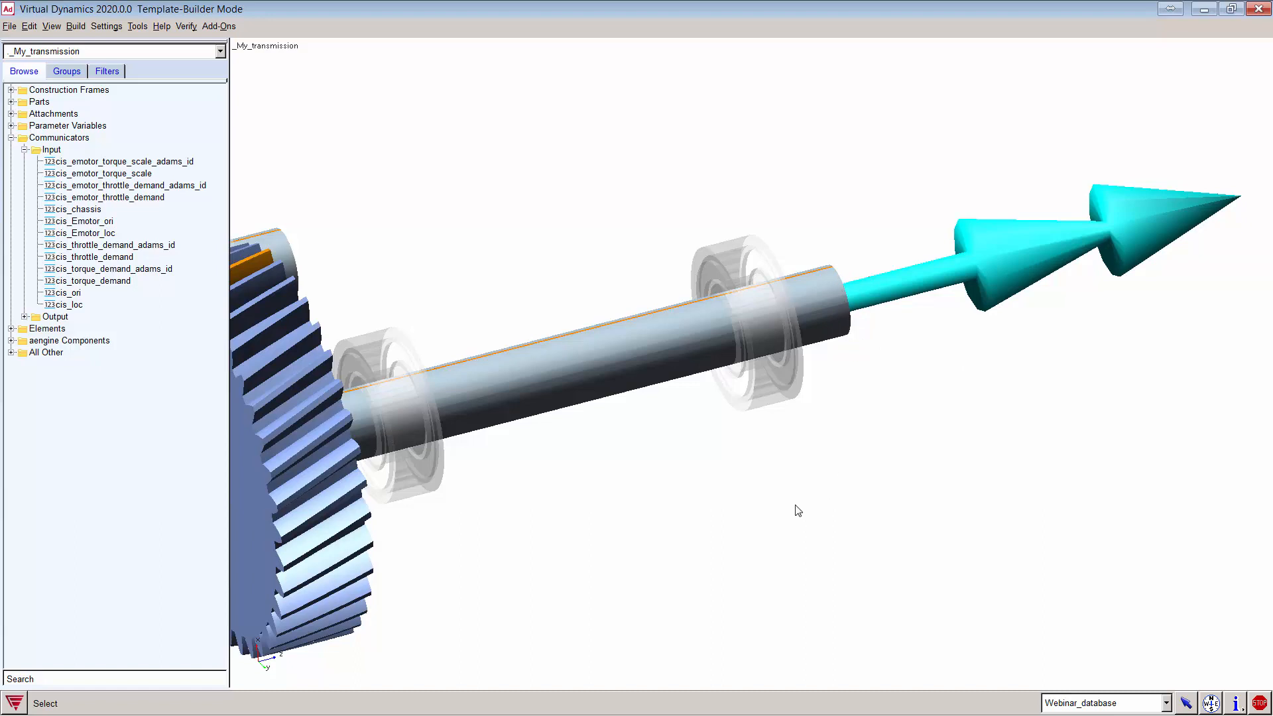
key(f)
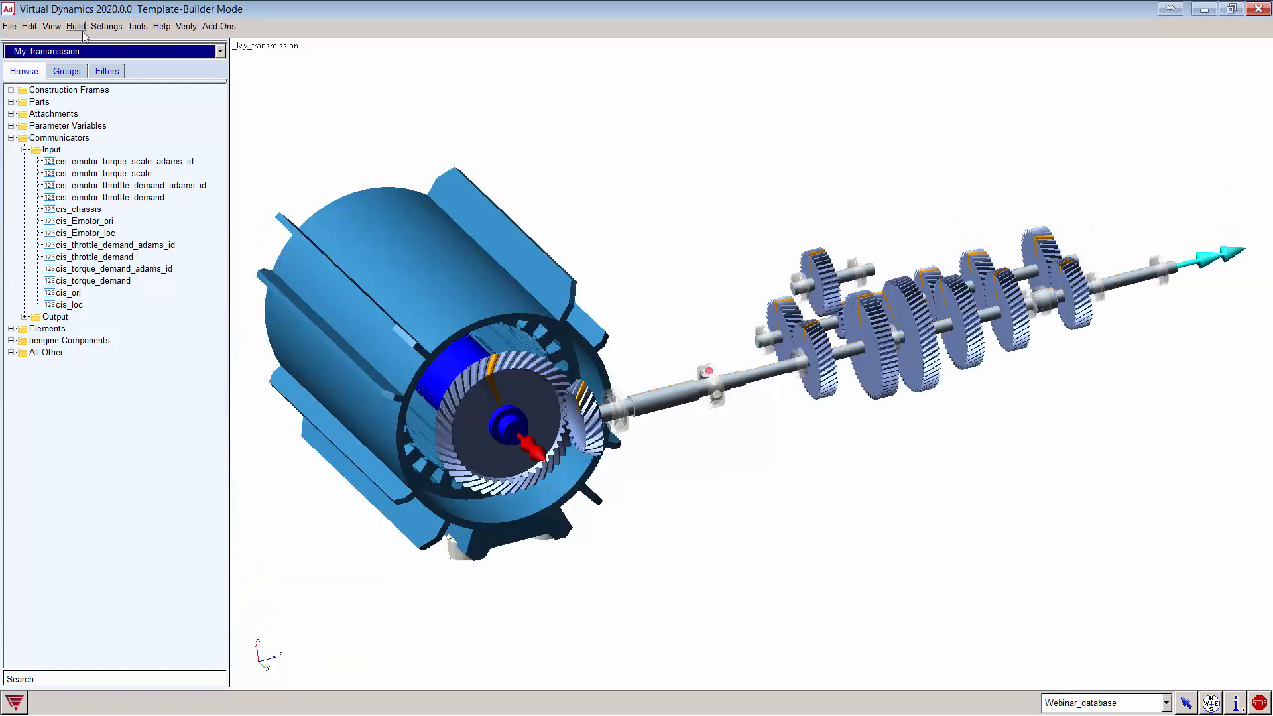
click(138, 26)
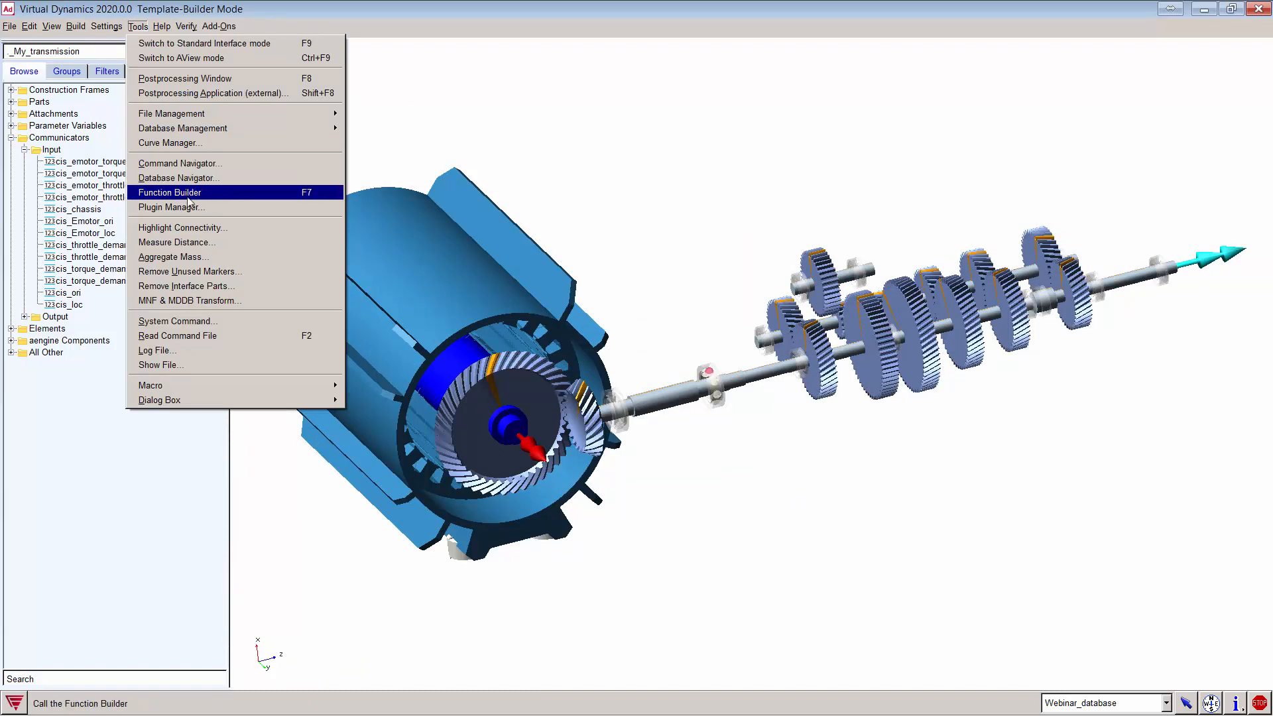
Step: Open Measure Distance and clear the previous first and second positions
click(197, 243)
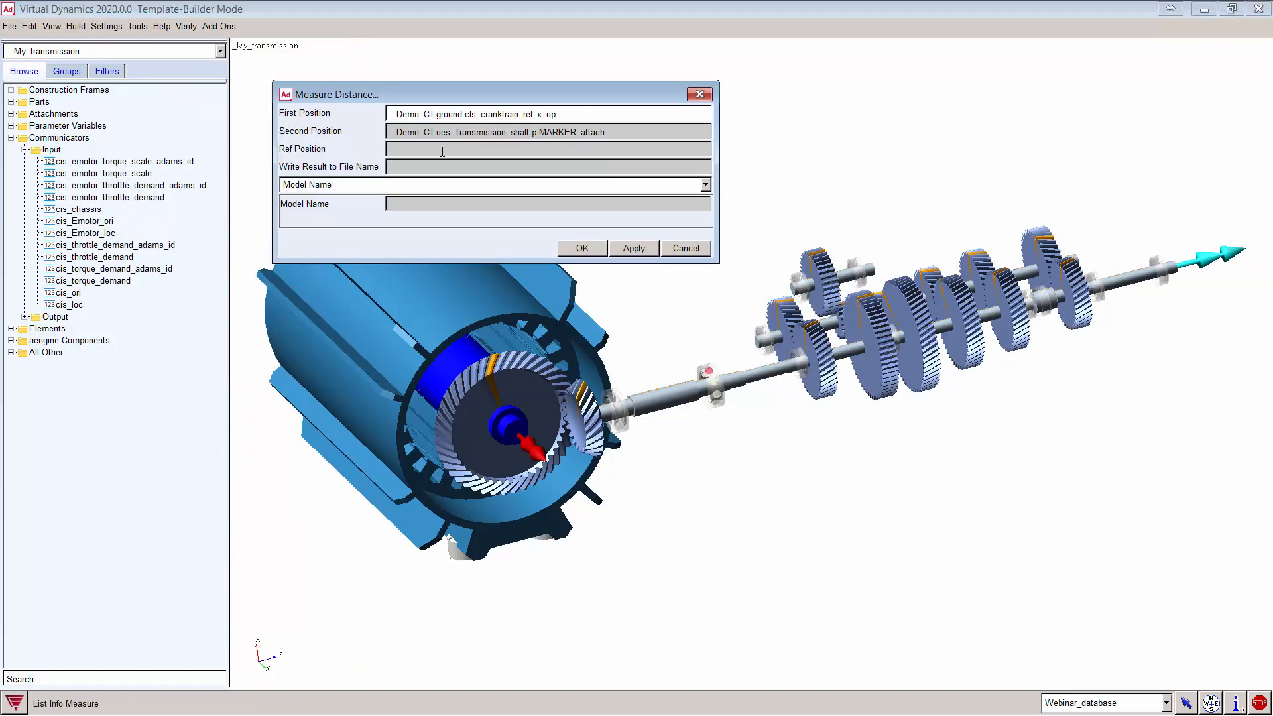
triple_click(598, 115)
key(BackSpace)
triple_click(616, 133)
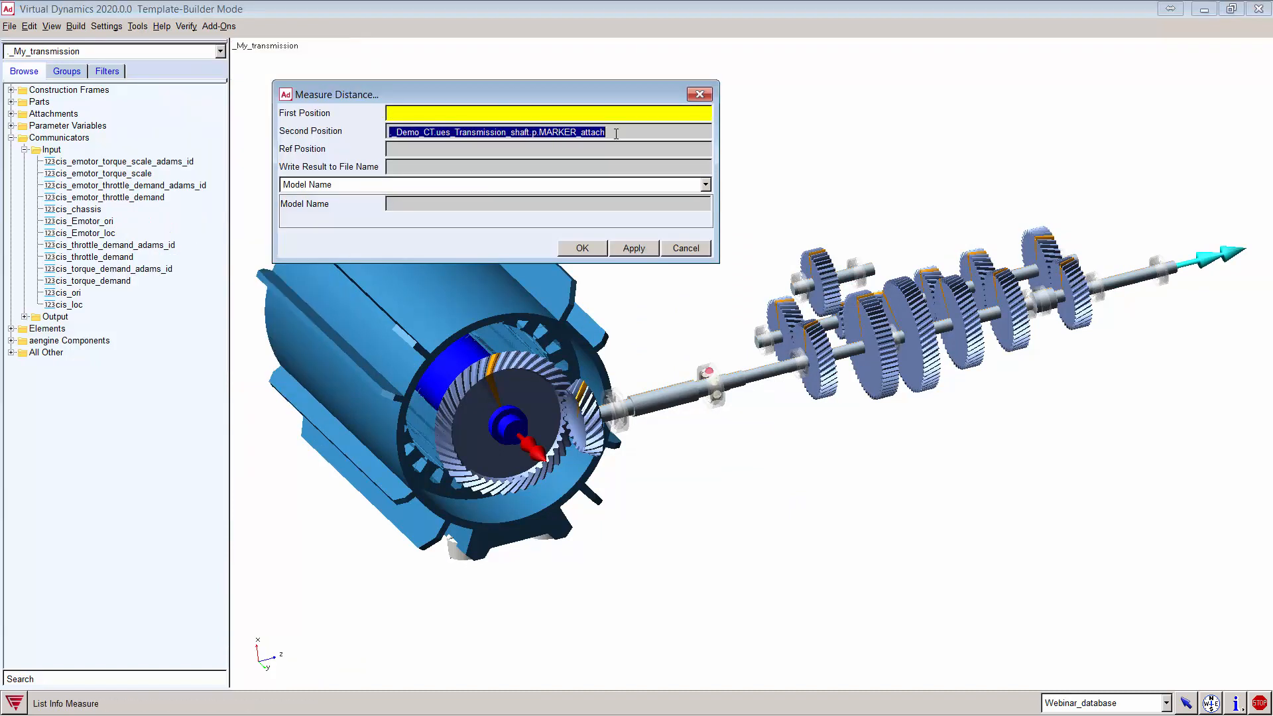
key(BackSpace)
Step: Set the first position to _My_transmission's ground.cfs_ref frame
right_click(414, 111)
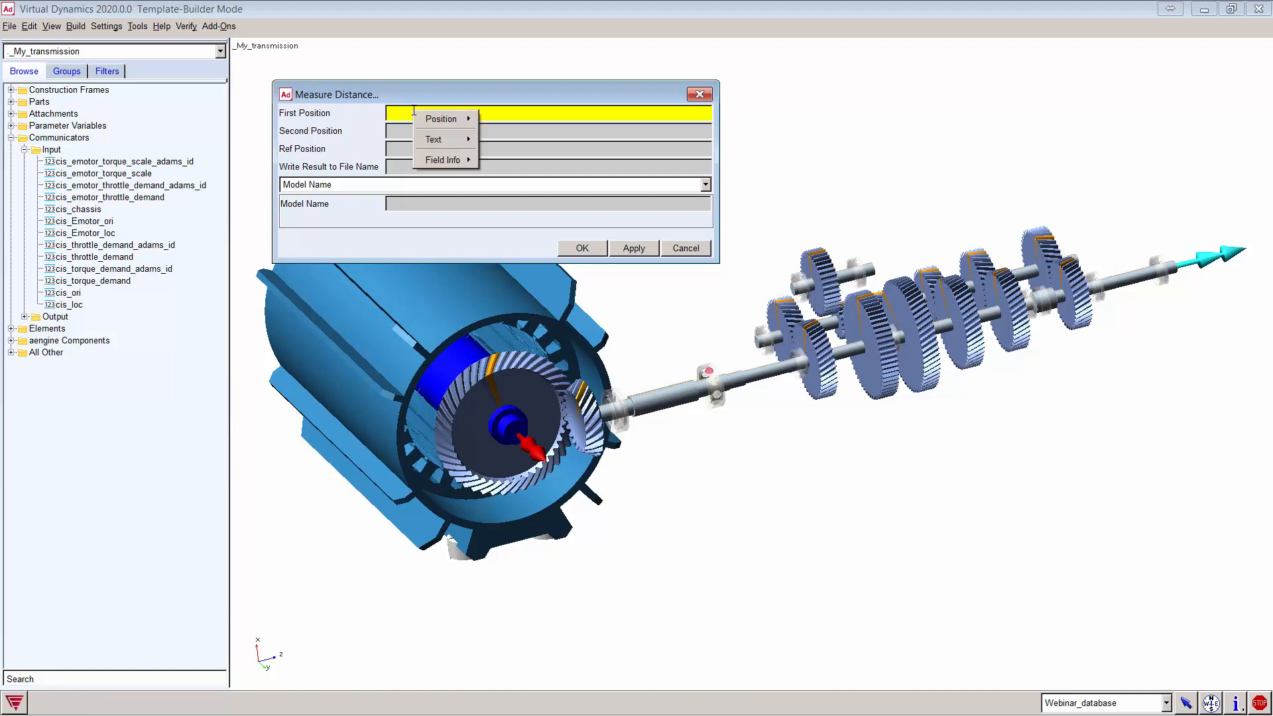
mouse_move(441, 119)
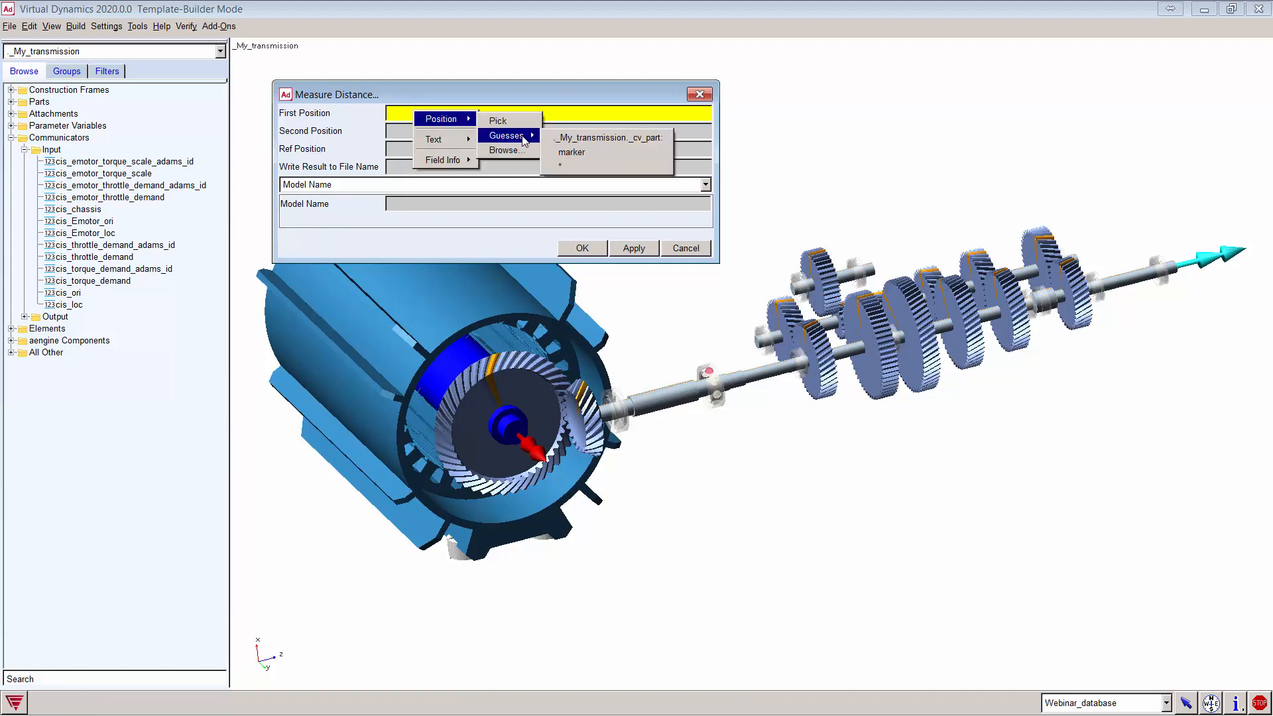
click(504, 150)
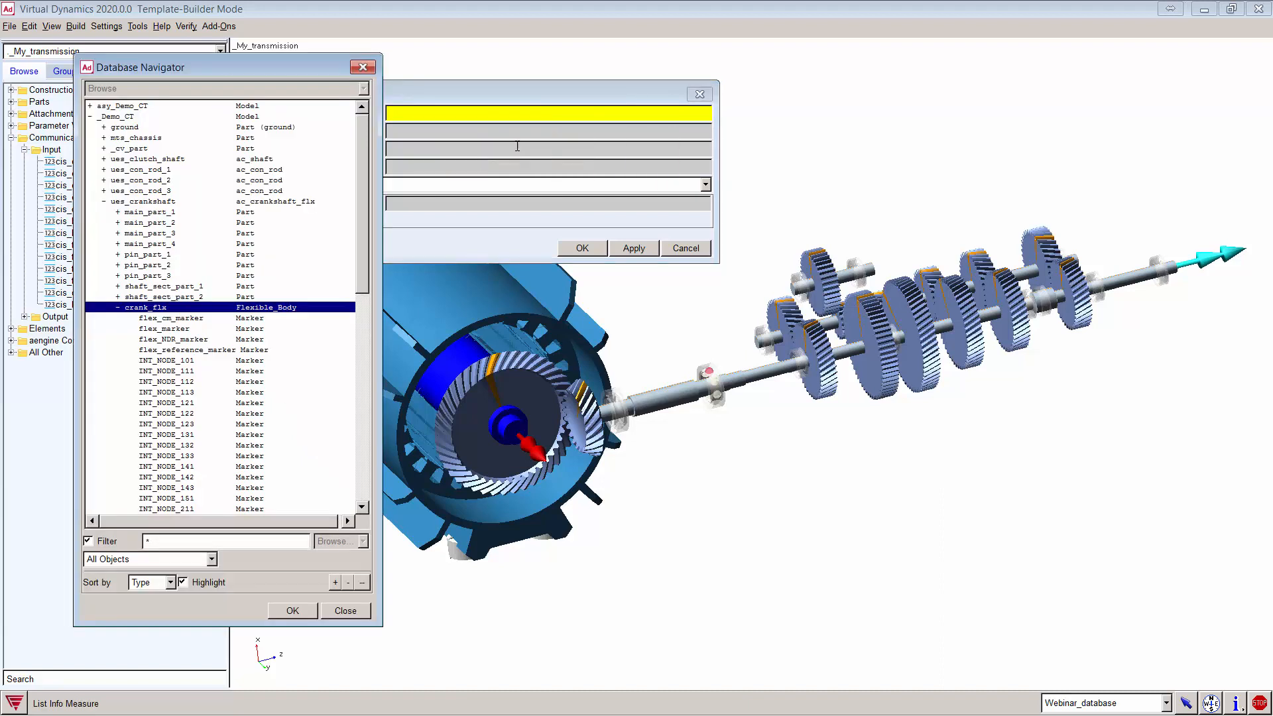
double_click(127, 128)
double_click(125, 115)
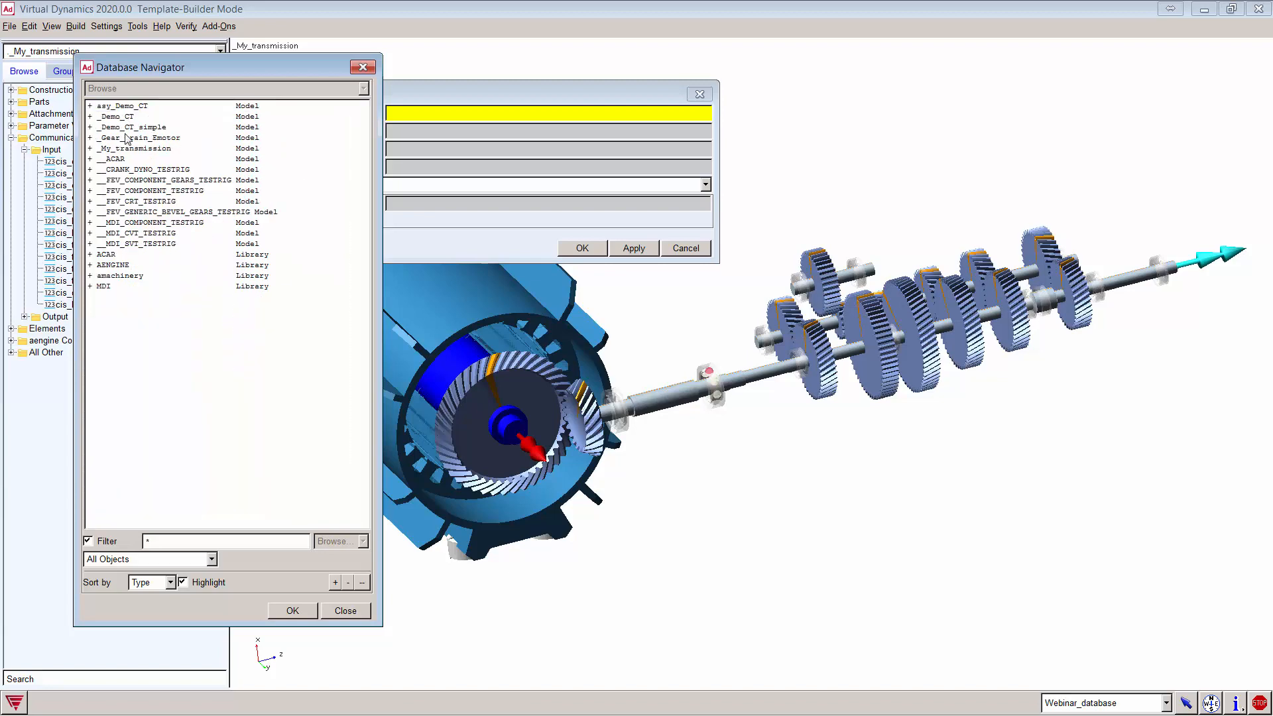
double_click(130, 147)
click(129, 159)
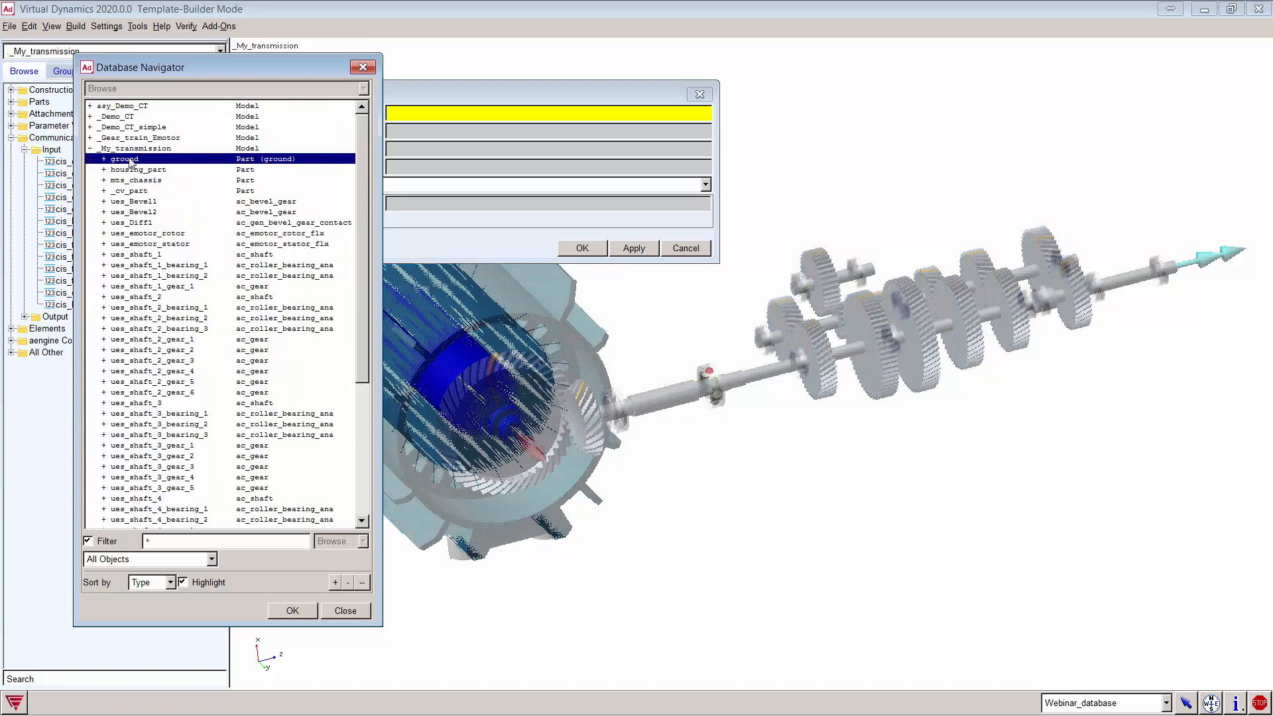
double_click(126, 159)
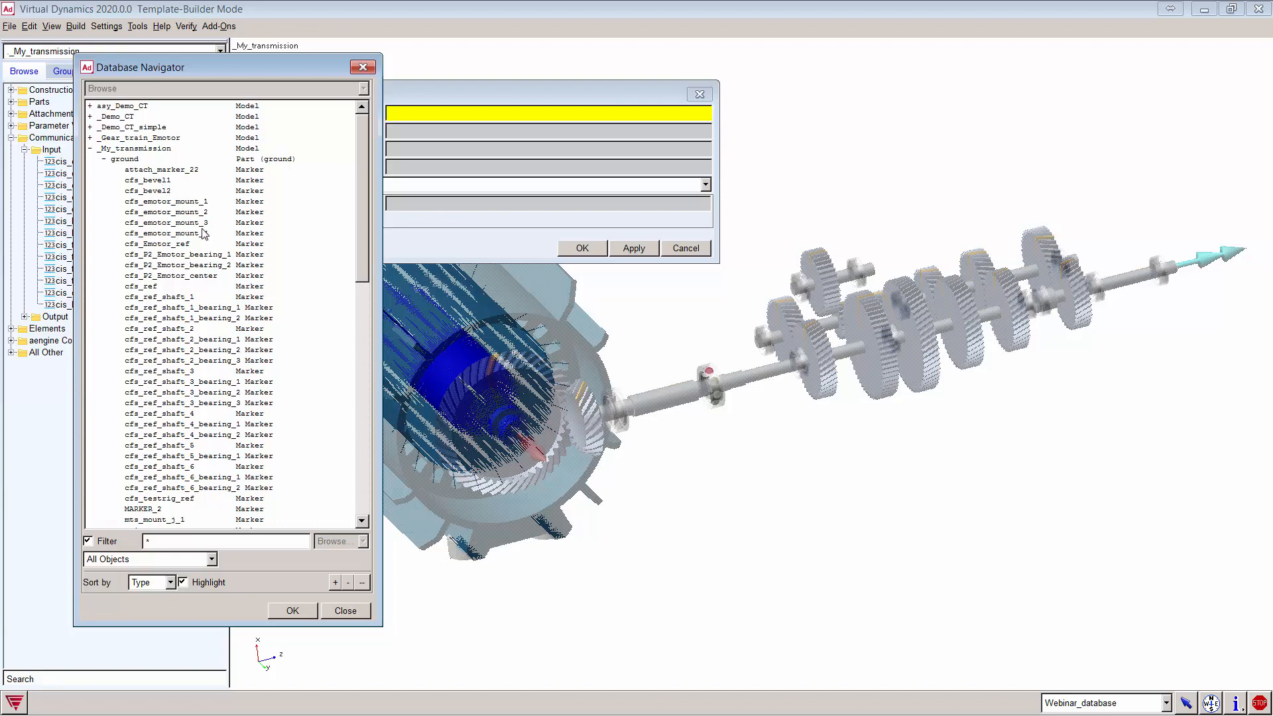
double_click(152, 287)
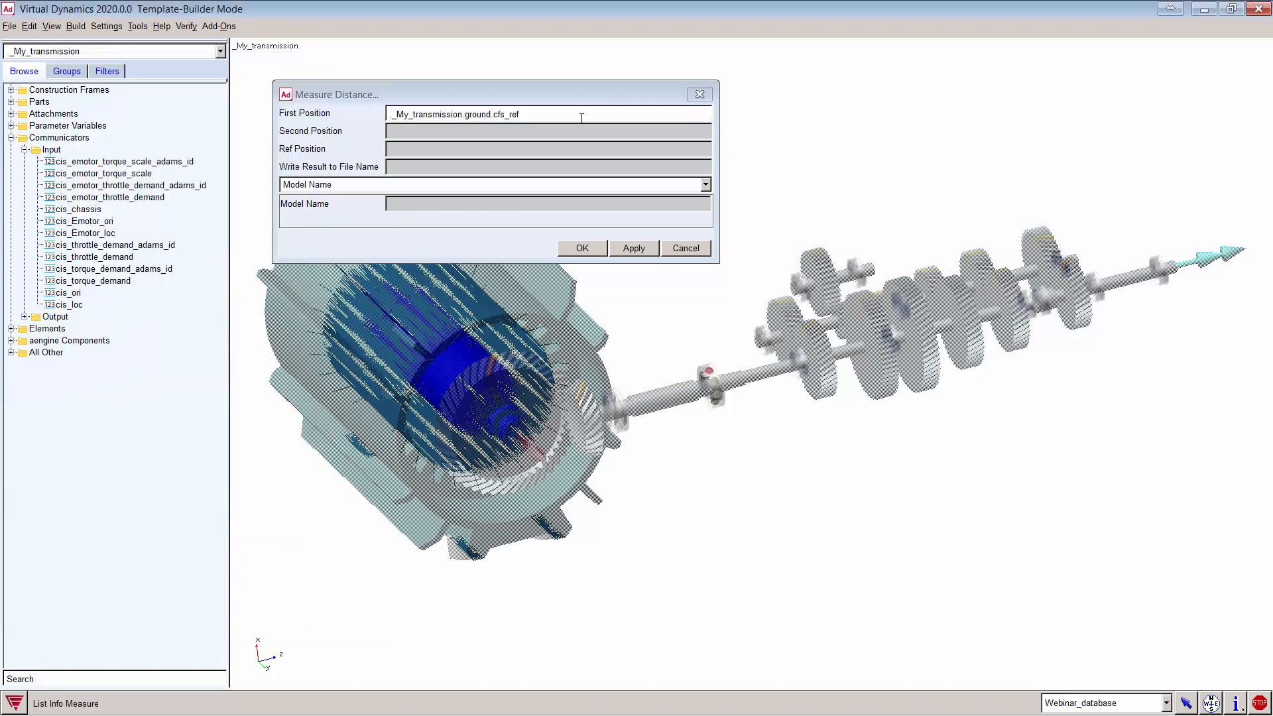
Step: Zoom in on the gear shafts and inspect the cfs_ref frame's properties
click(436, 134)
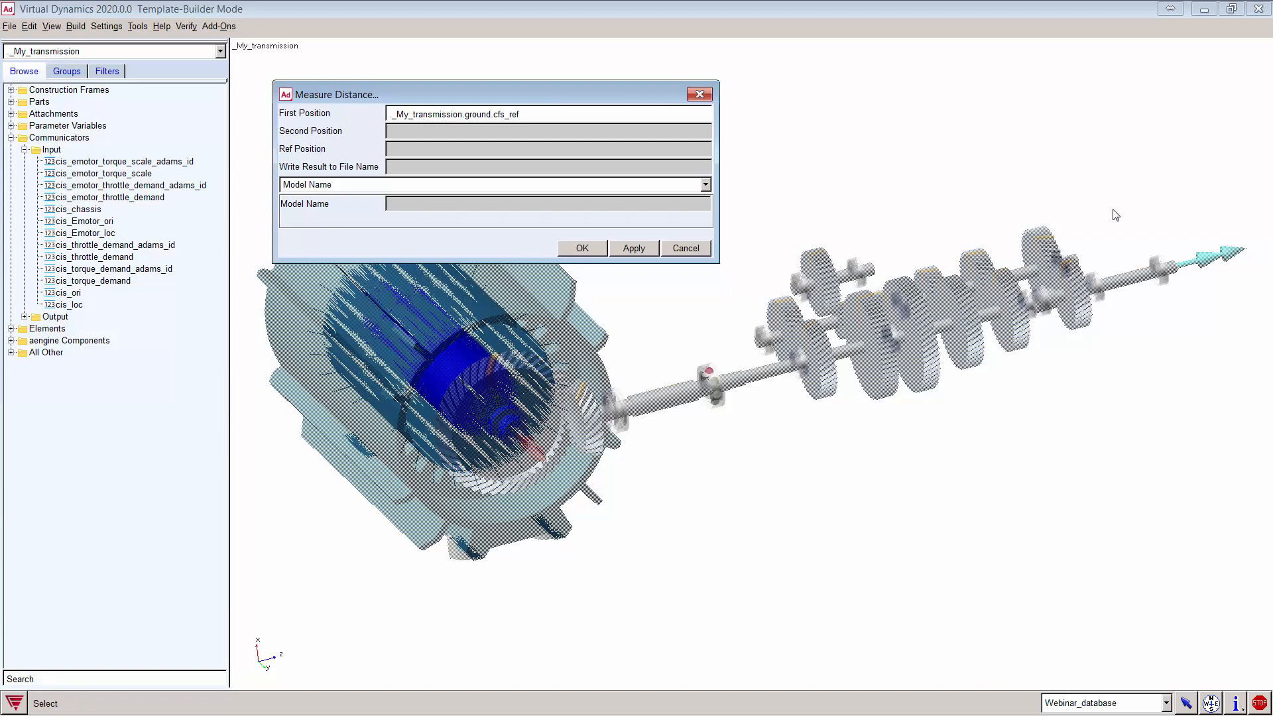
text(w)
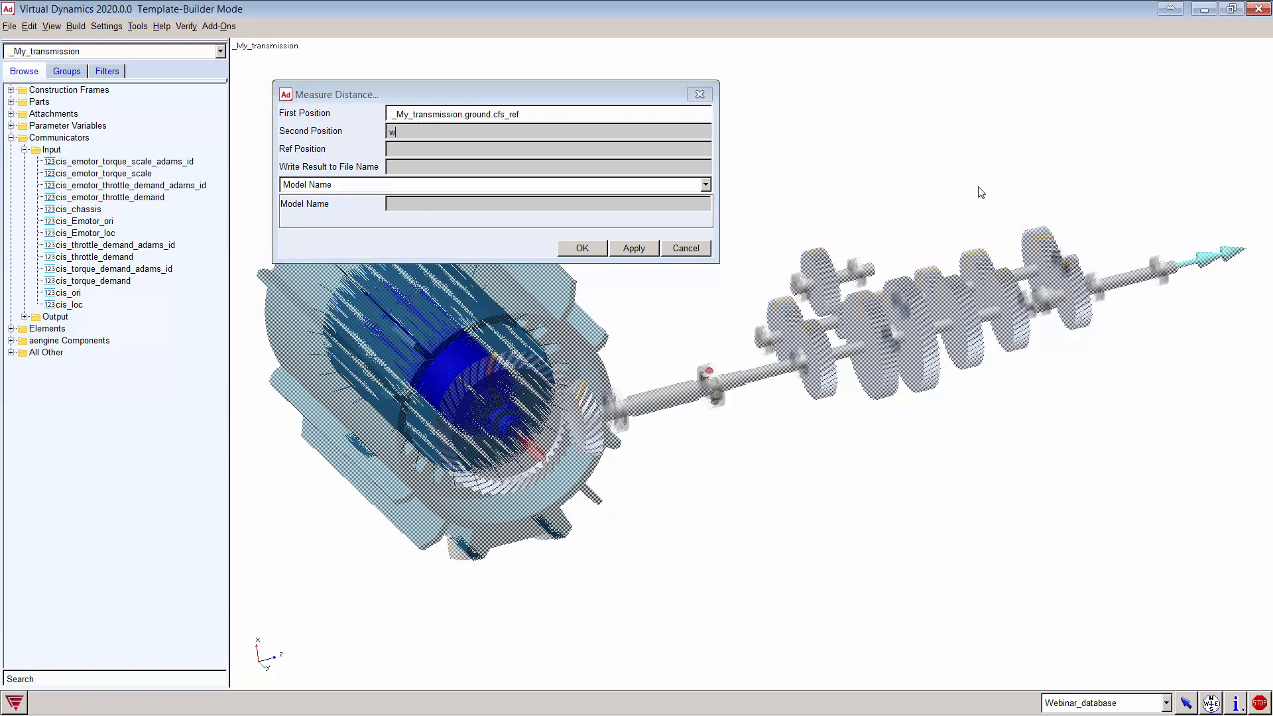
drag(959, 181, 1215, 337)
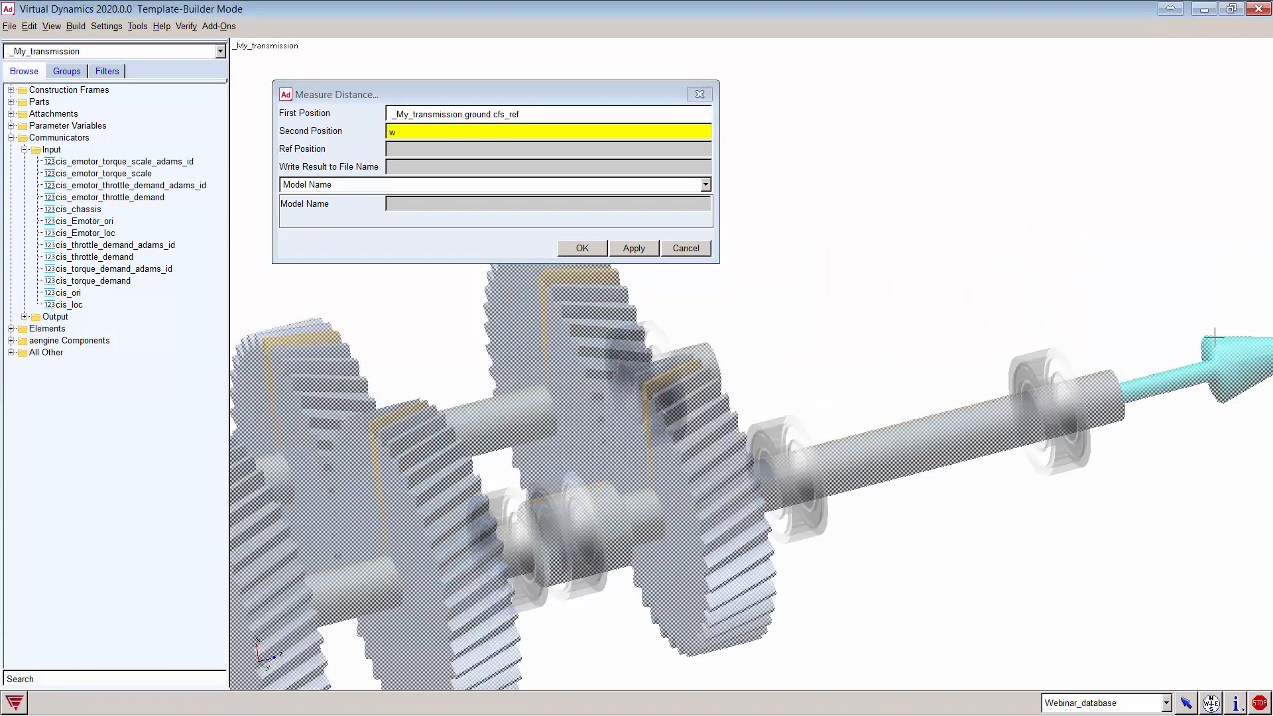
double_click(1214, 337)
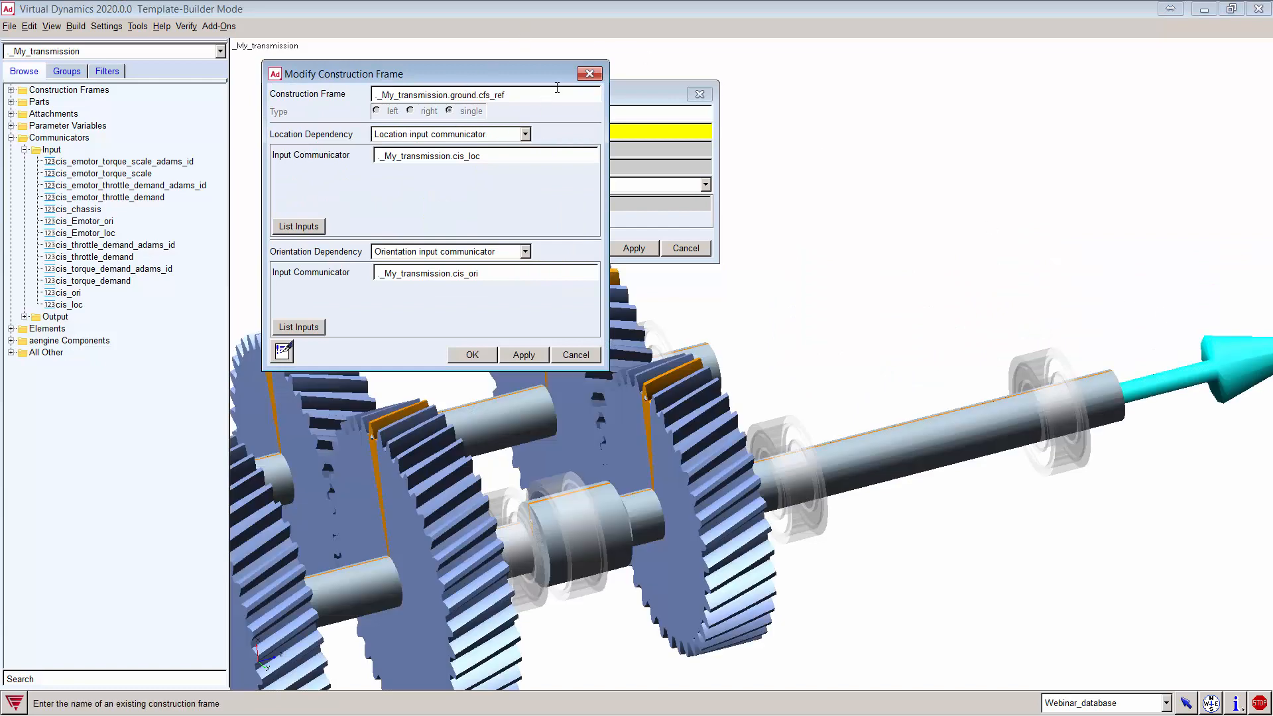
click(589, 74)
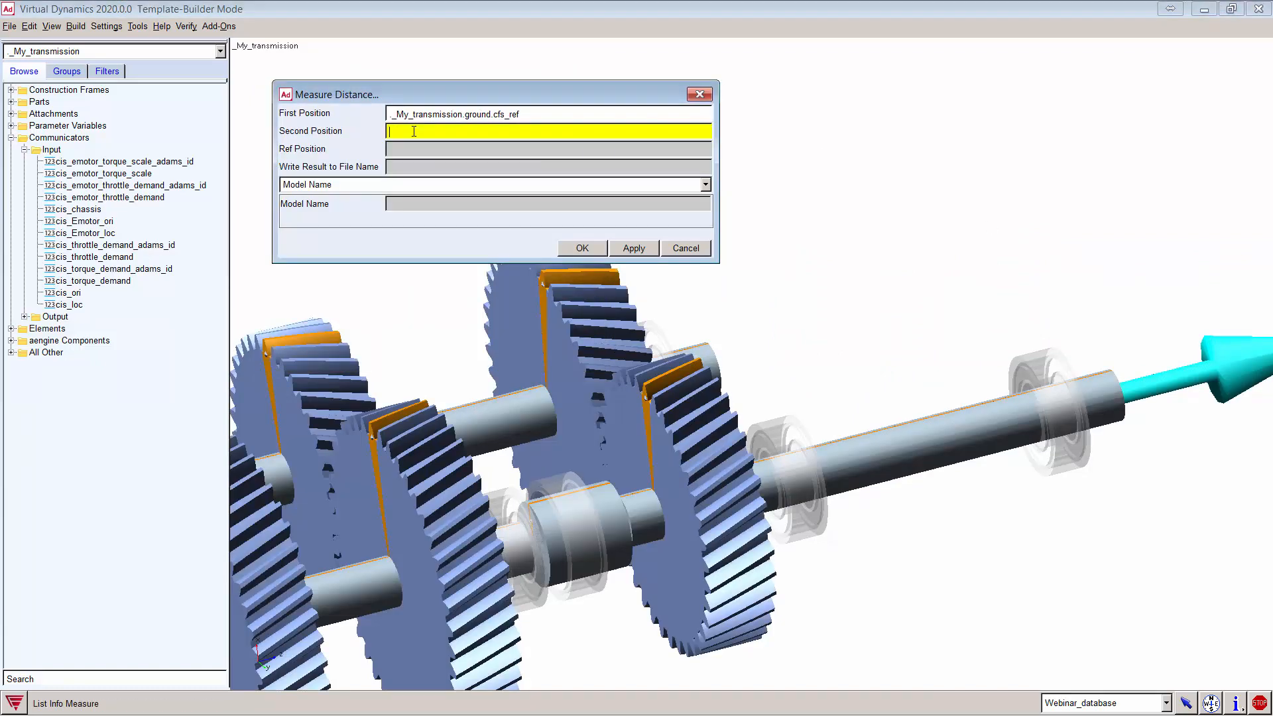
Step: Set the second position to ues_shaft_1.p.MARKER_attach
right_click(414, 131)
click(497, 170)
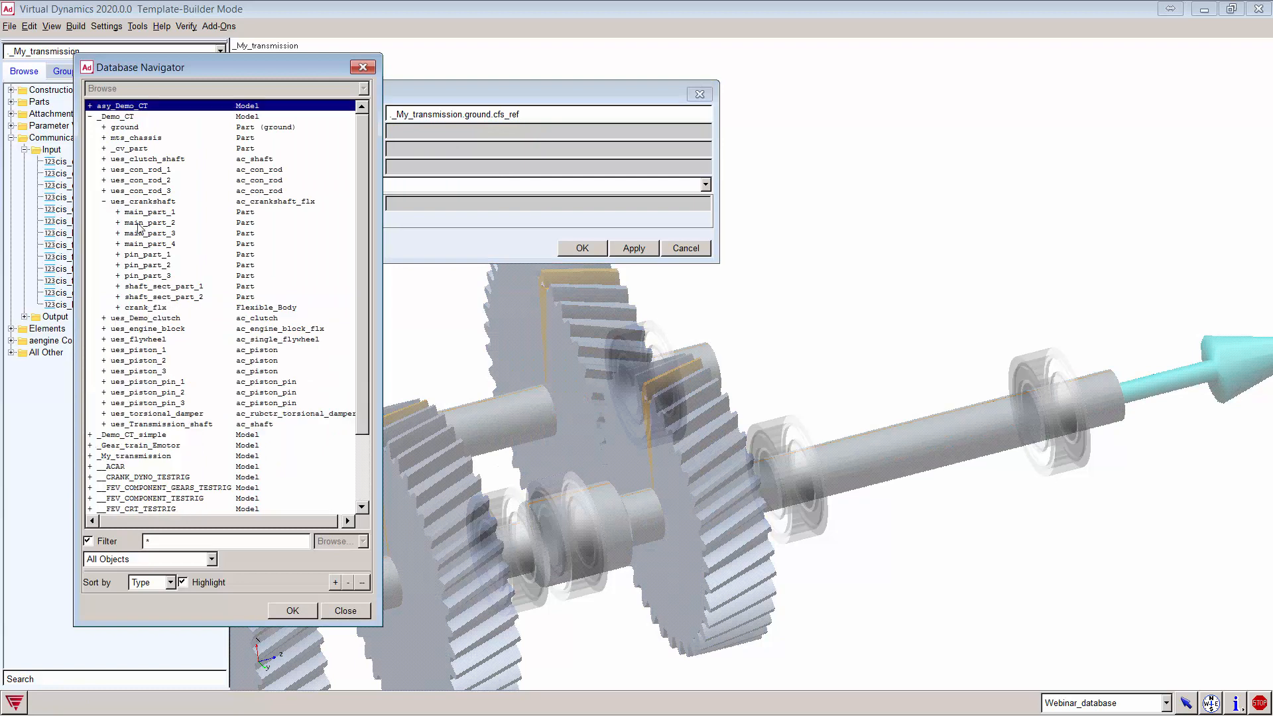
double_click(119, 202)
double_click(120, 118)
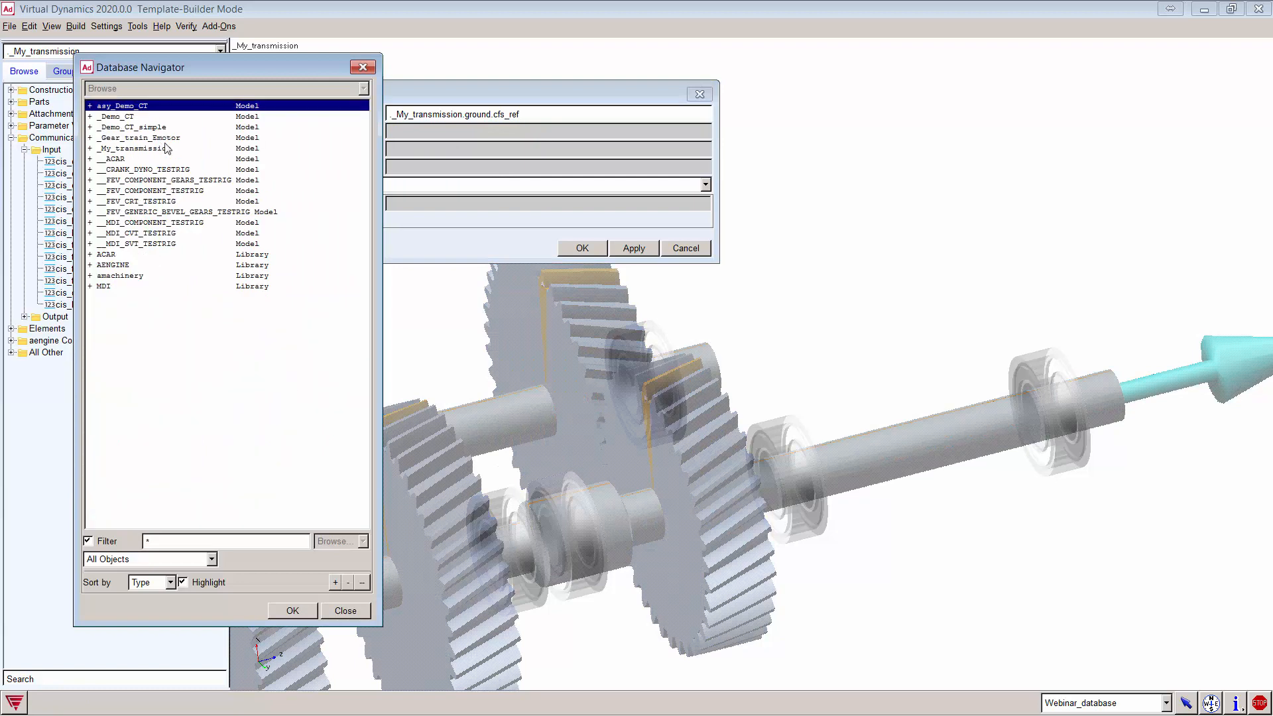
double_click(164, 149)
click(191, 405)
scroll(191, 407, down, 4)
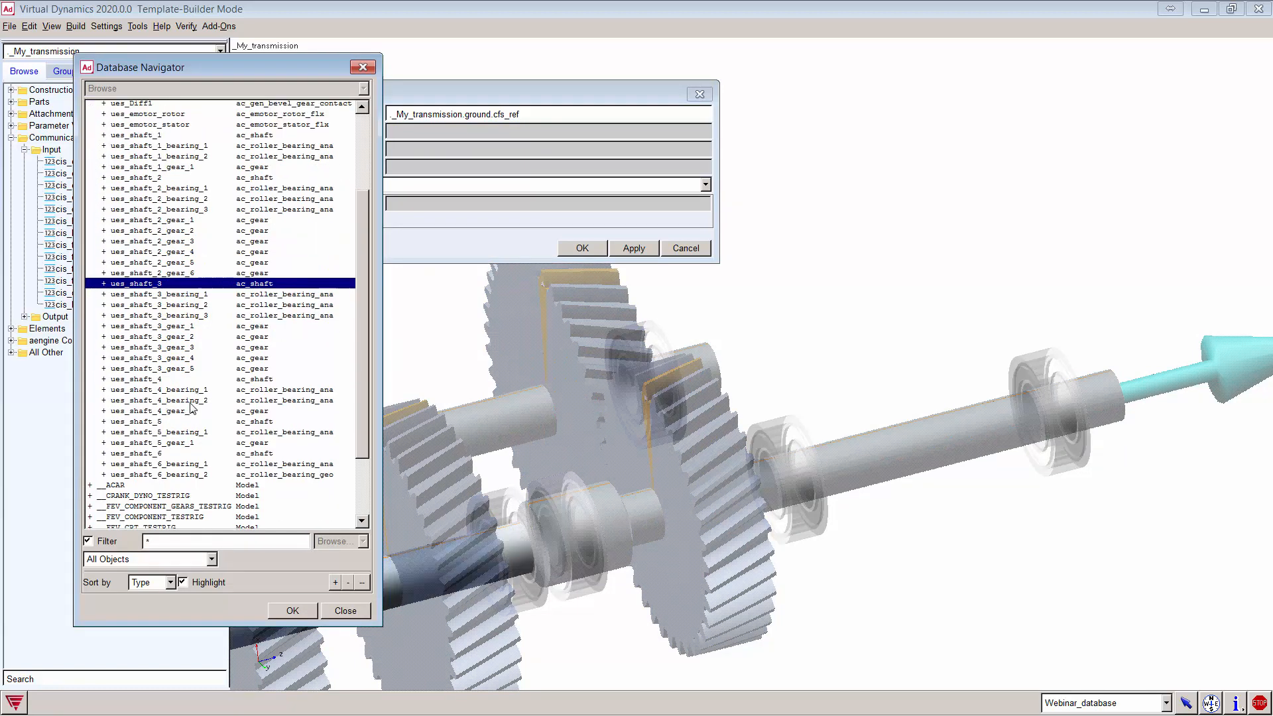
scroll(191, 407, down, 3)
scroll(191, 313, up, 5)
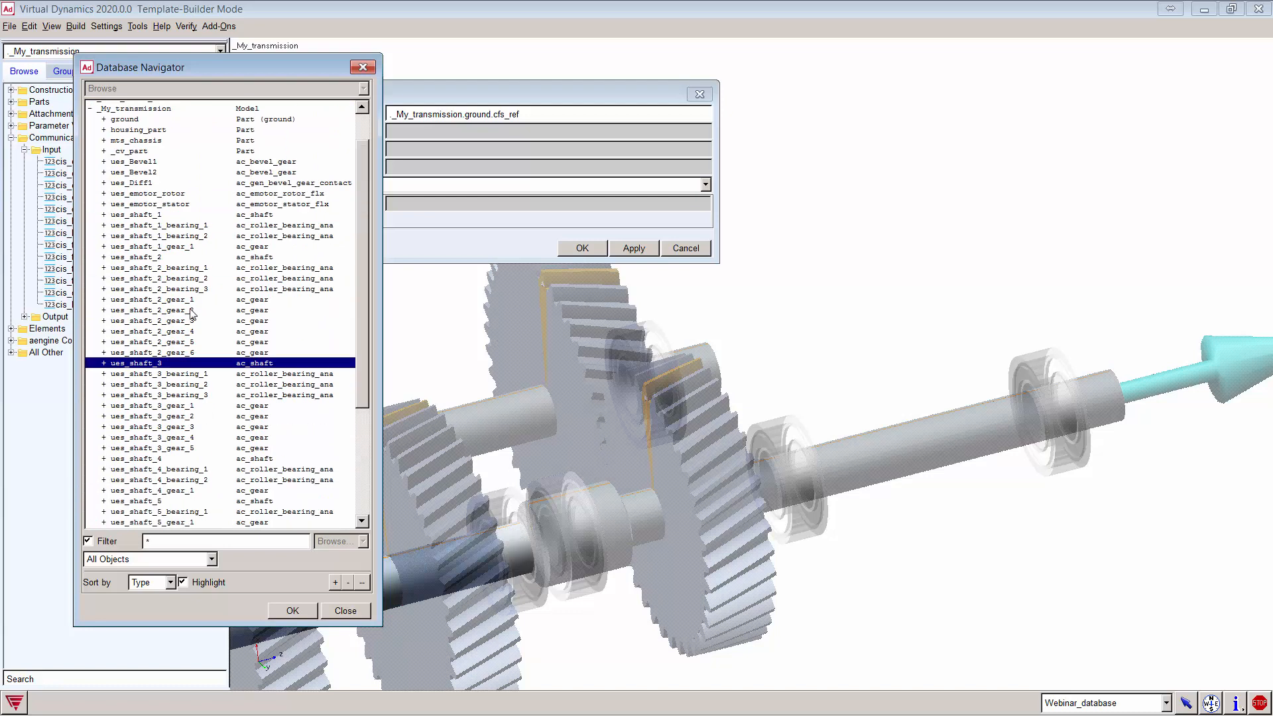
double_click(154, 215)
click(142, 235)
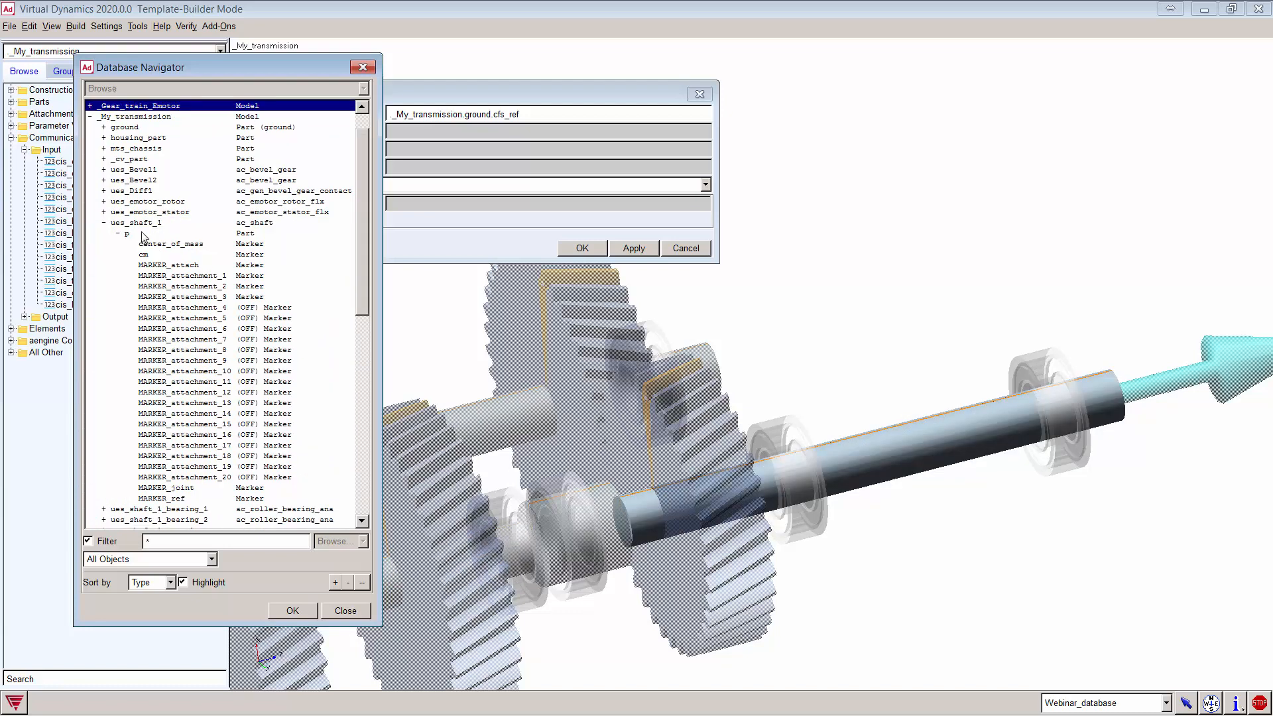
double_click(195, 264)
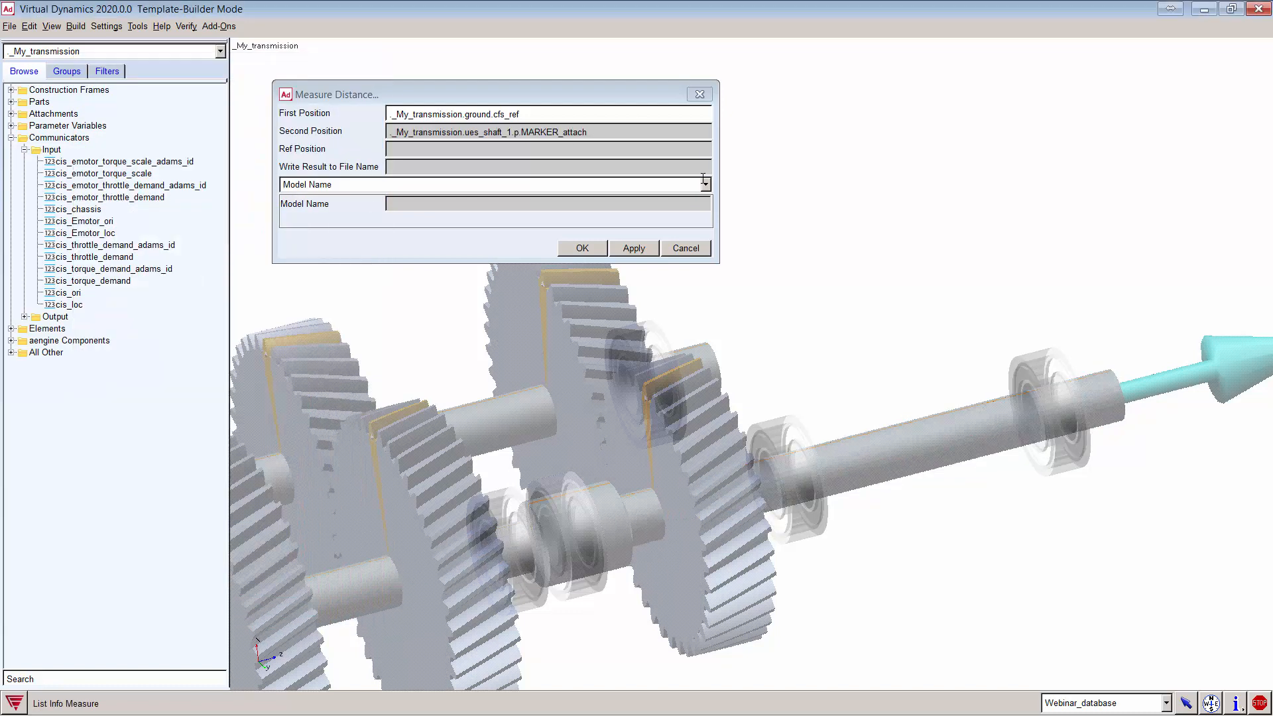
Step: Measure the distance, read 140.0 mm along Z, and close the measurement tool
click(631, 249)
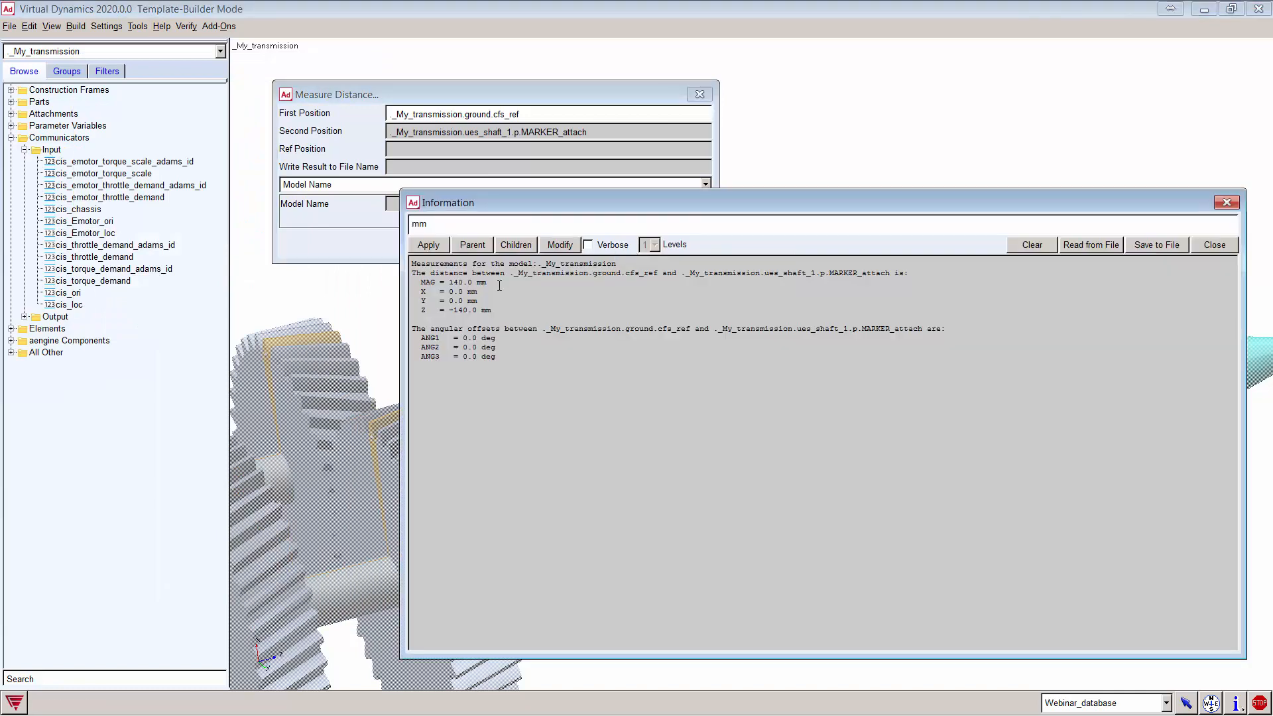
drag(486, 282, 415, 282)
click(1226, 202)
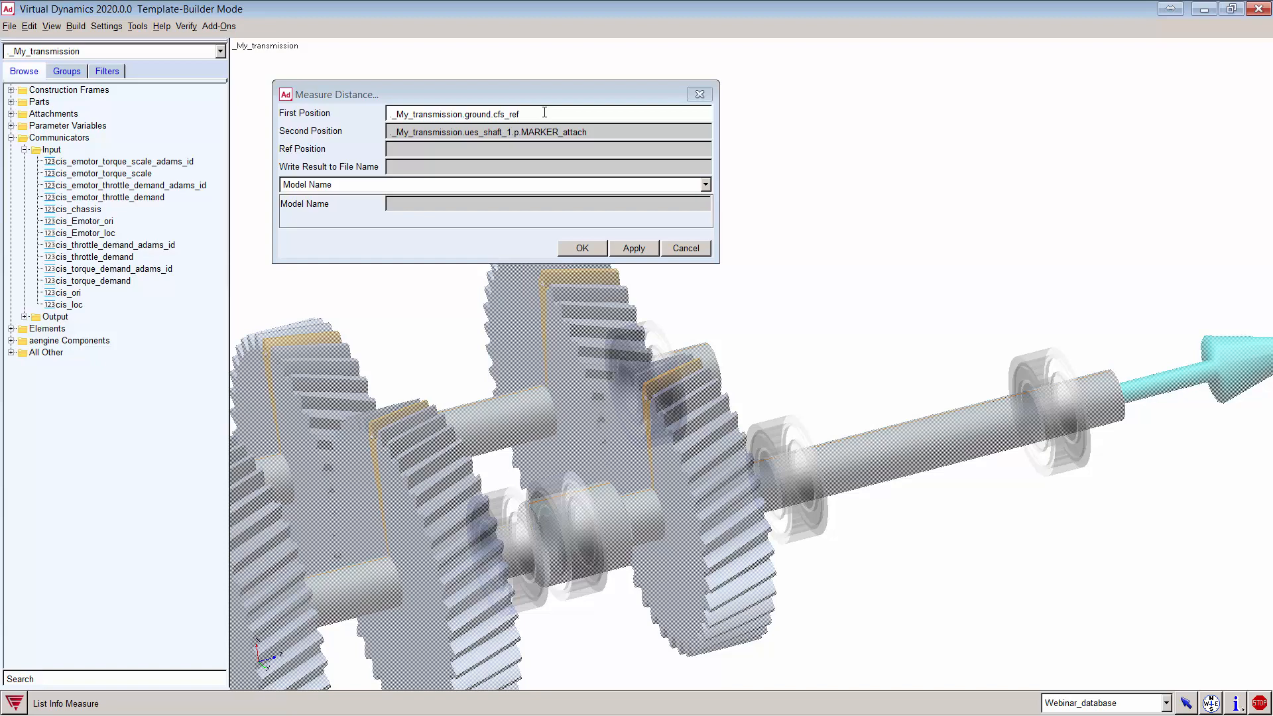
click(685, 248)
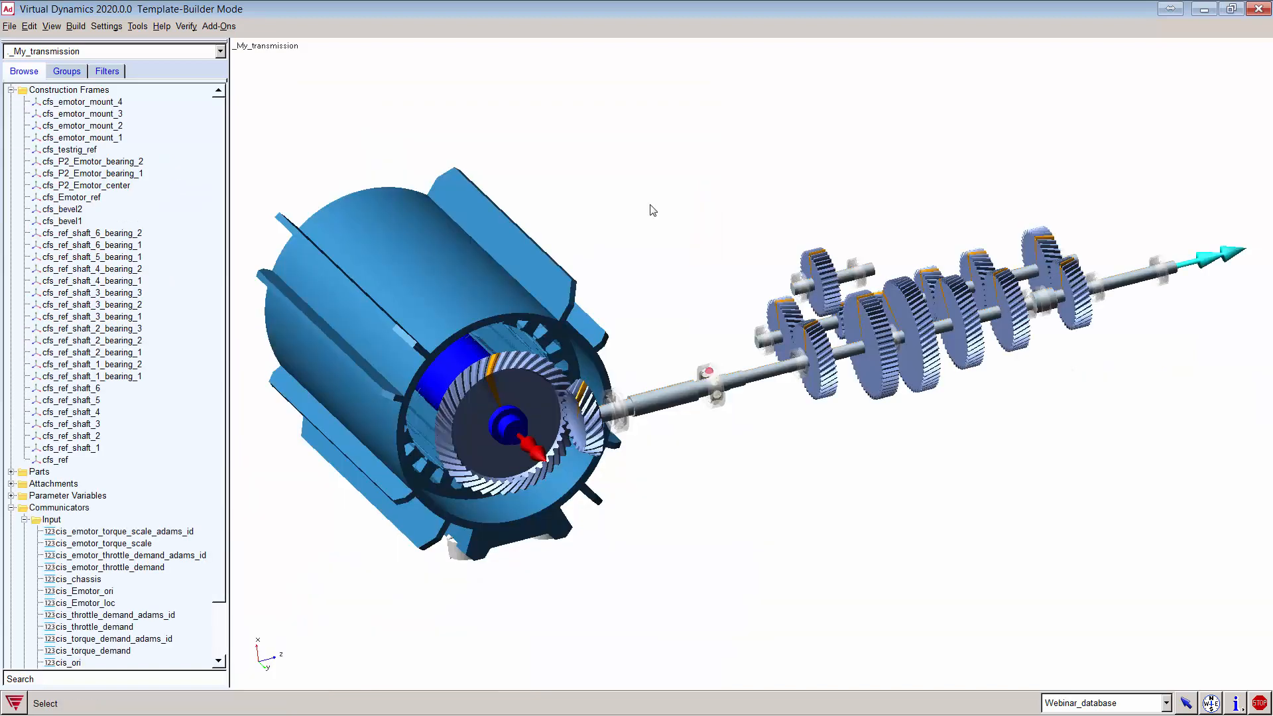
click(76, 26)
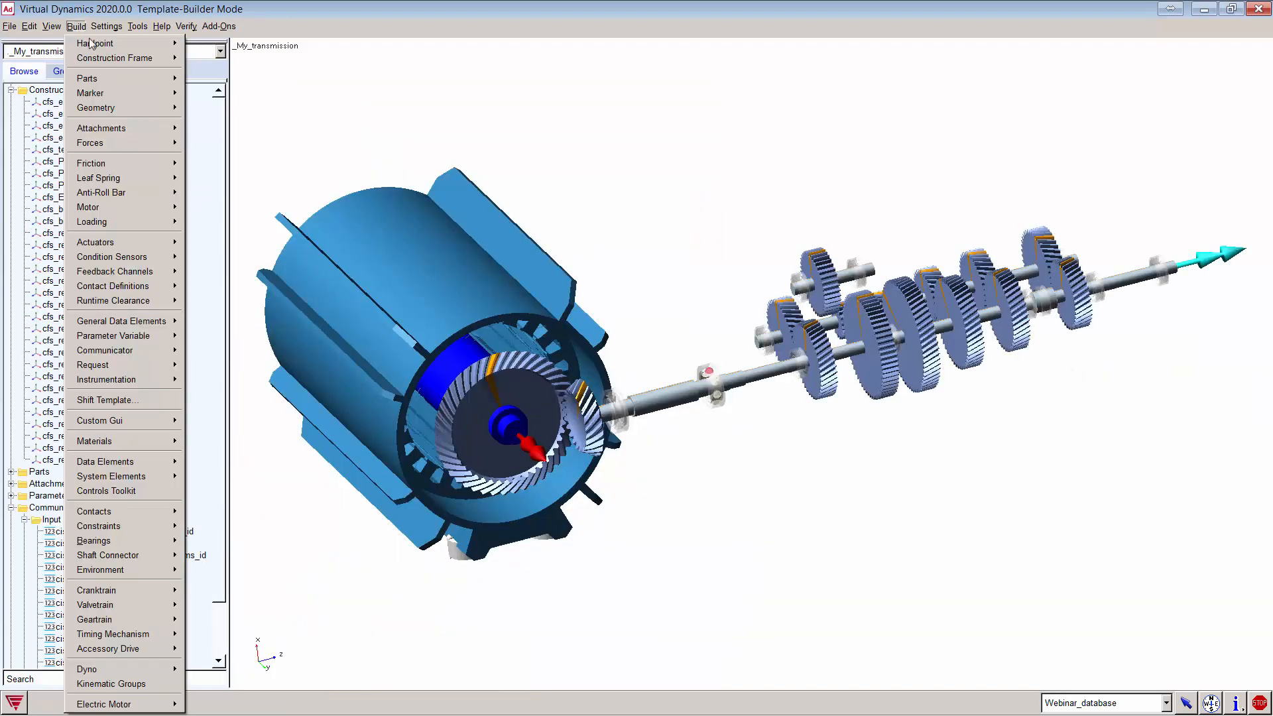
Step: Start construction frame CT_loc located at 0,0,363.30 relative to cfs_ref
mouse_move(125, 59)
click(206, 75)
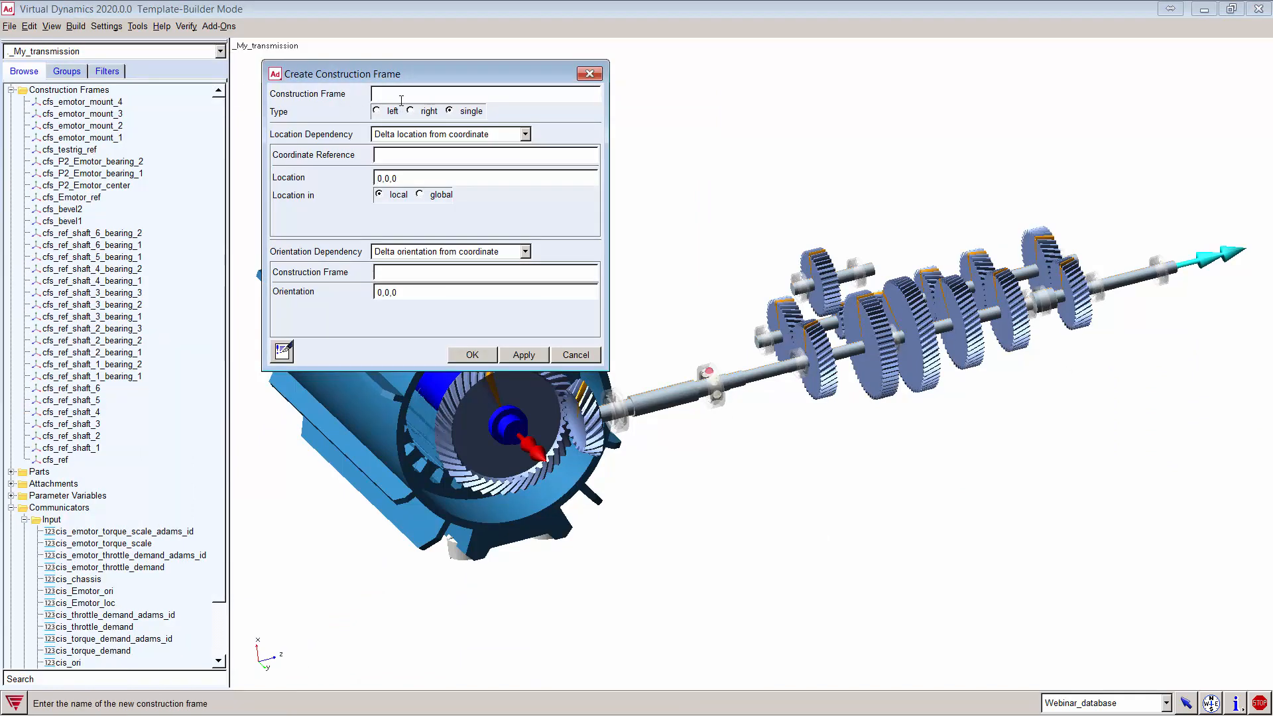
text(CT)
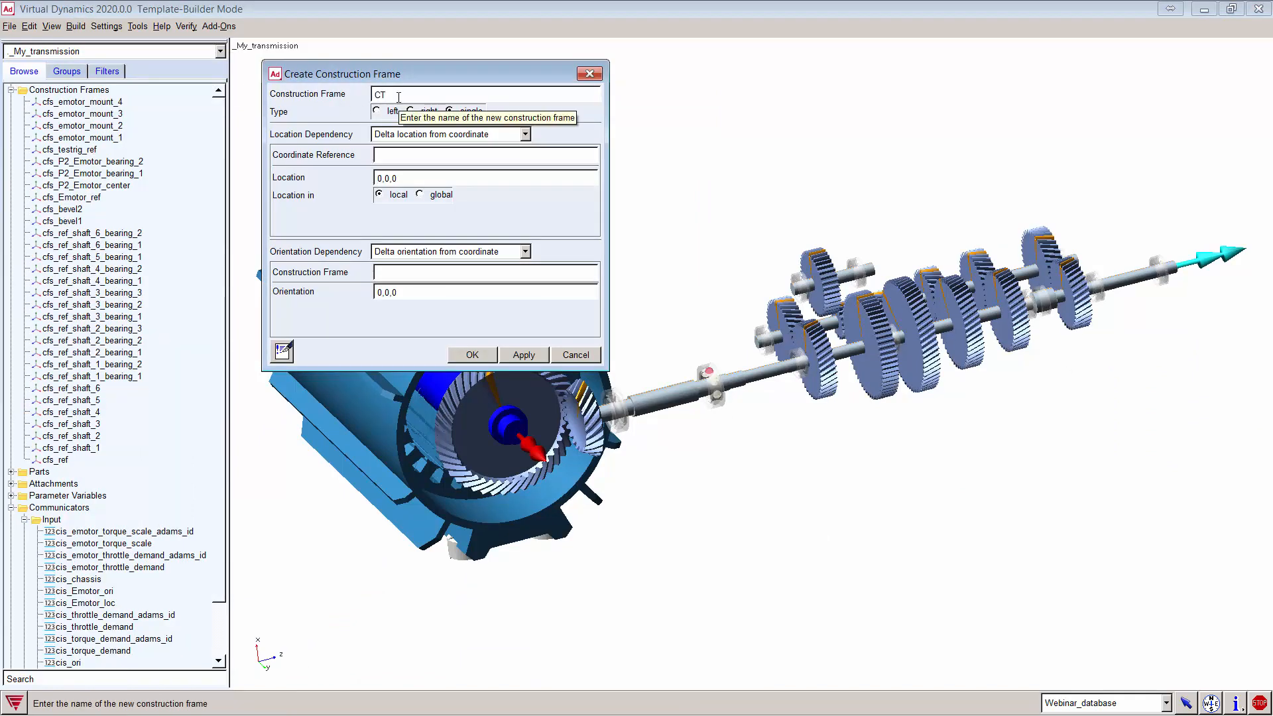
text(_loc)
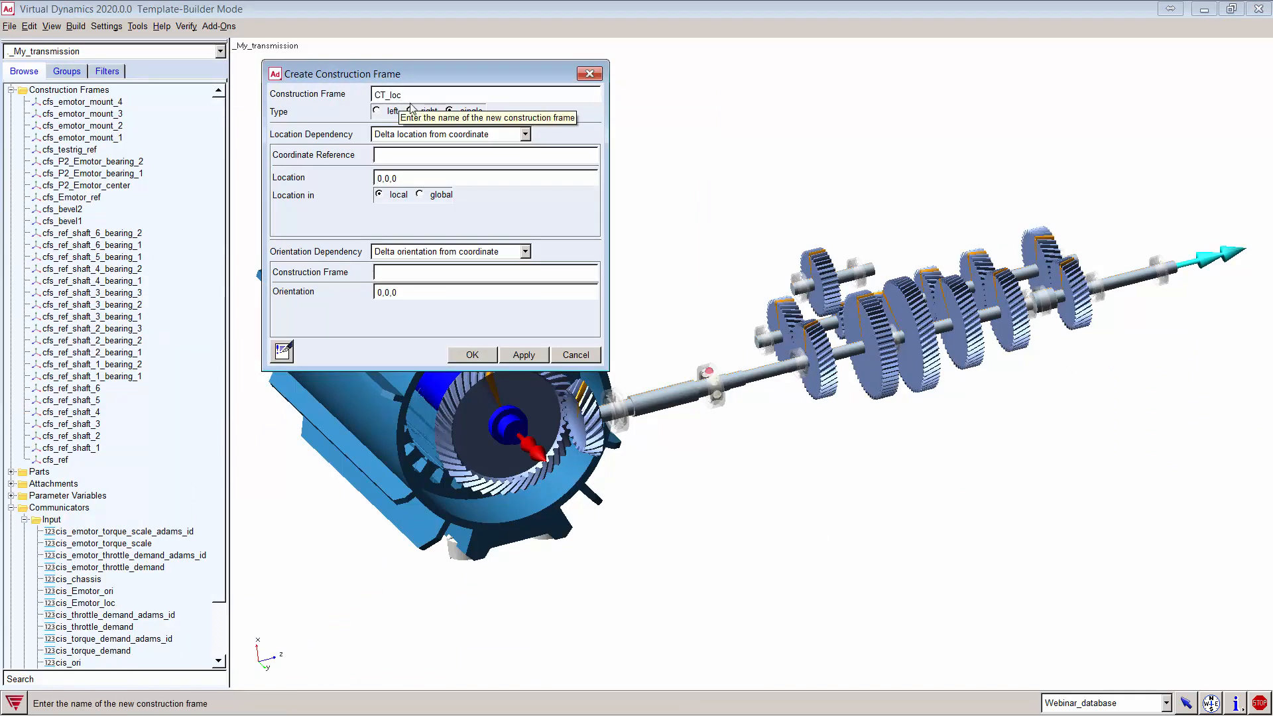
right_click(412, 156)
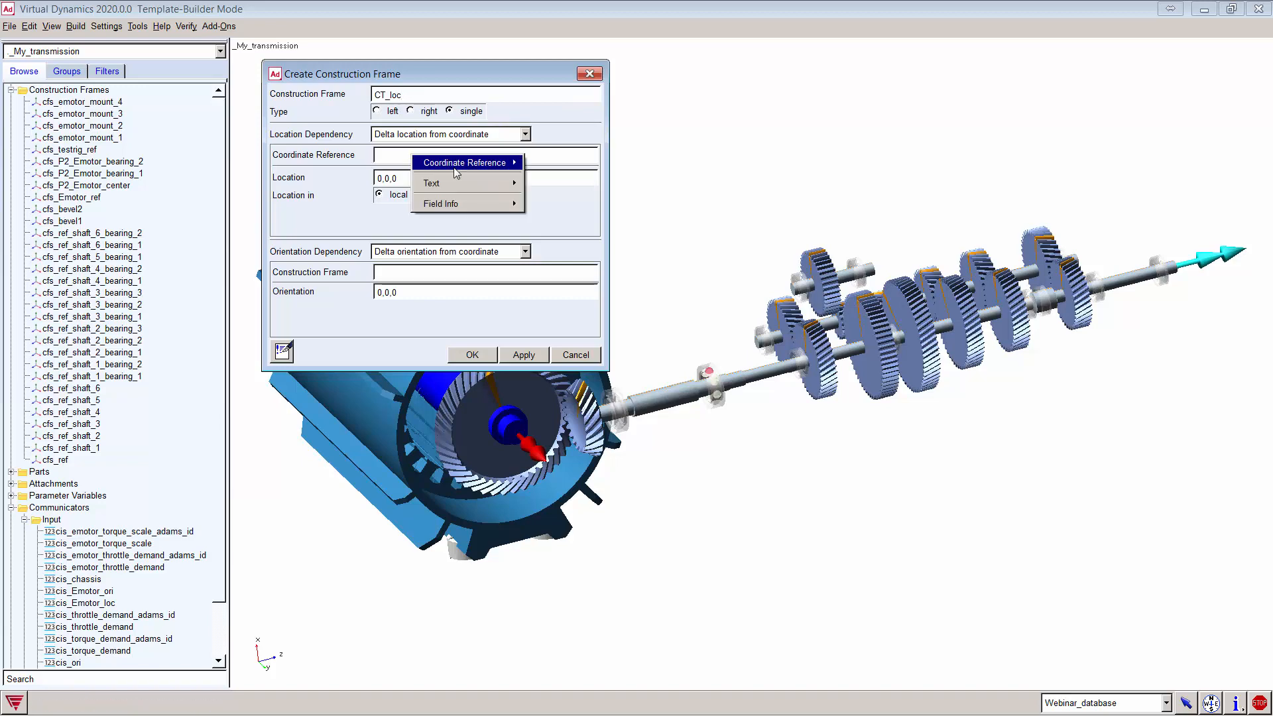
mouse_move(464, 162)
mouse_move(557, 179)
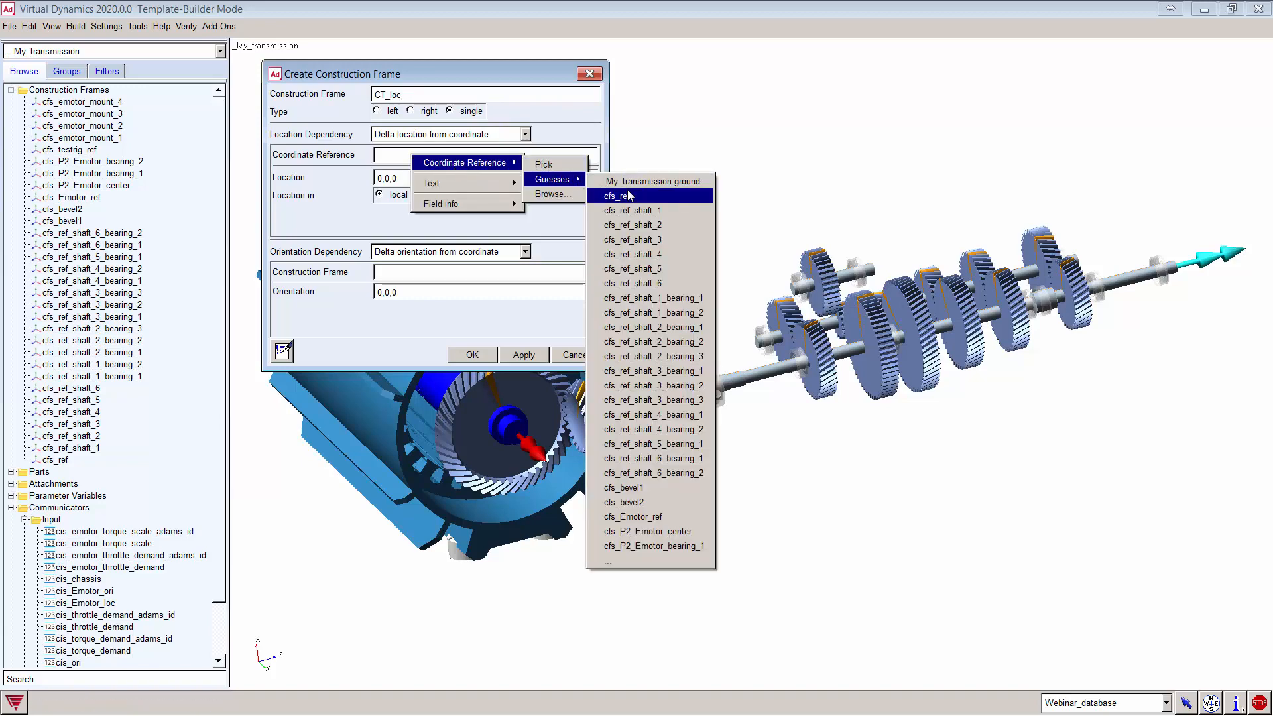
click(616, 196)
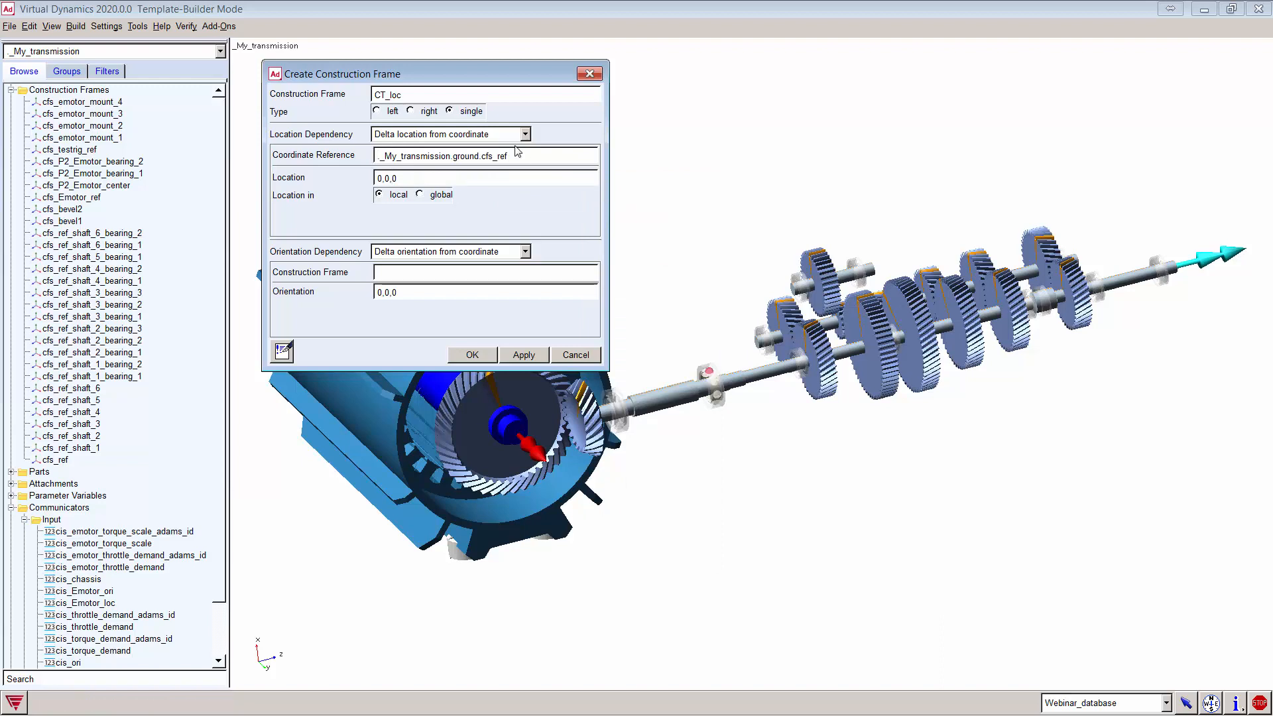
text(363.3)
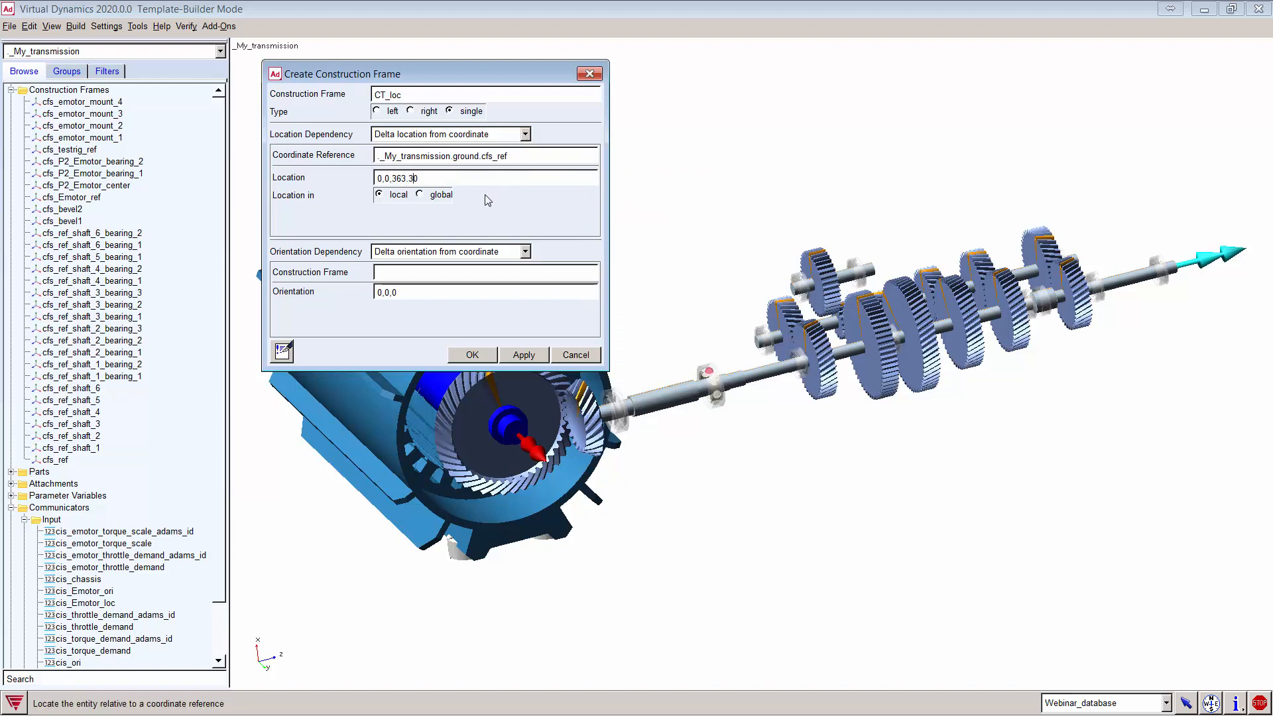
Step: Orient CT_loc at 90,90,-90 relative to cfs_ref and create it
right_click(417, 276)
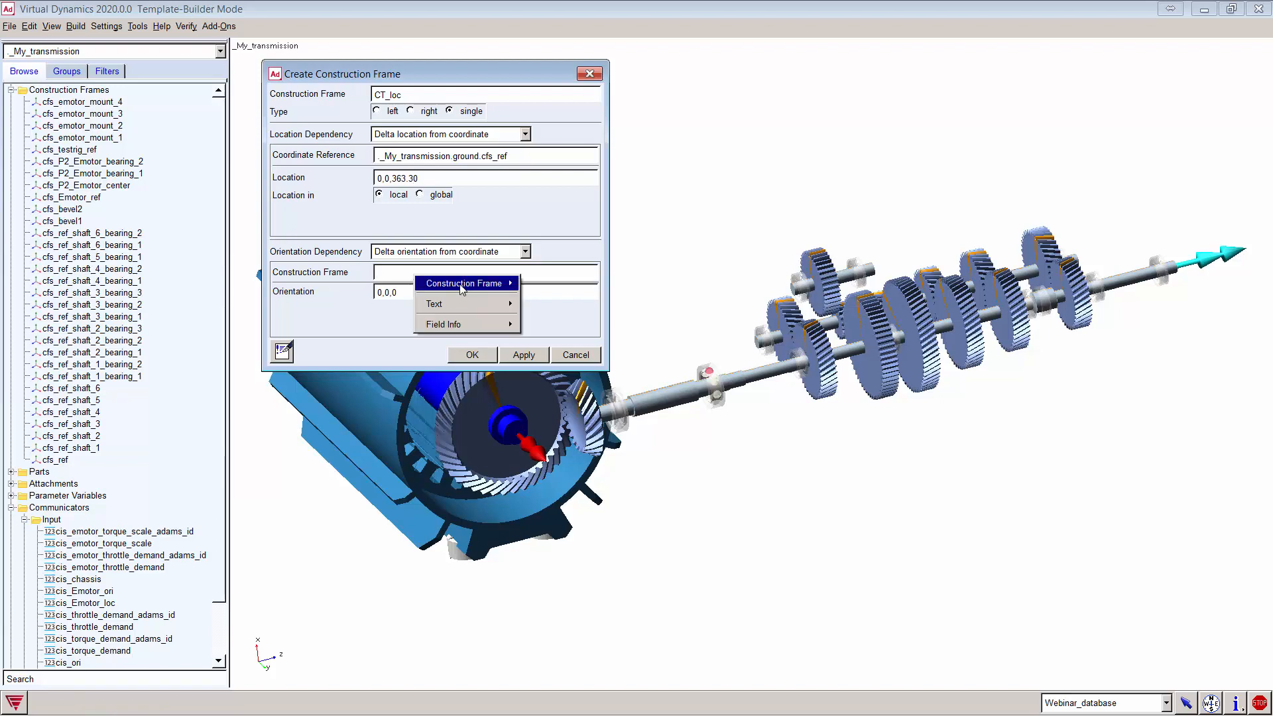
mouse_move(464, 283)
mouse_move(548, 300)
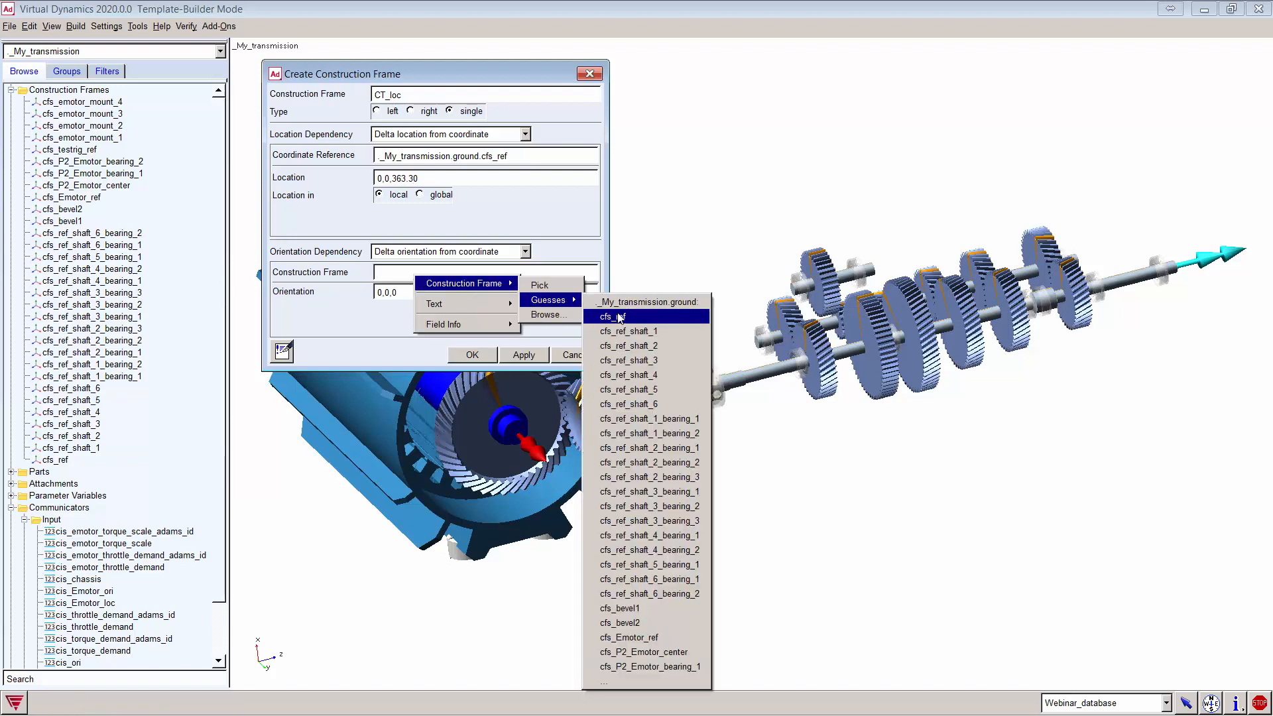
click(615, 316)
click(379, 293)
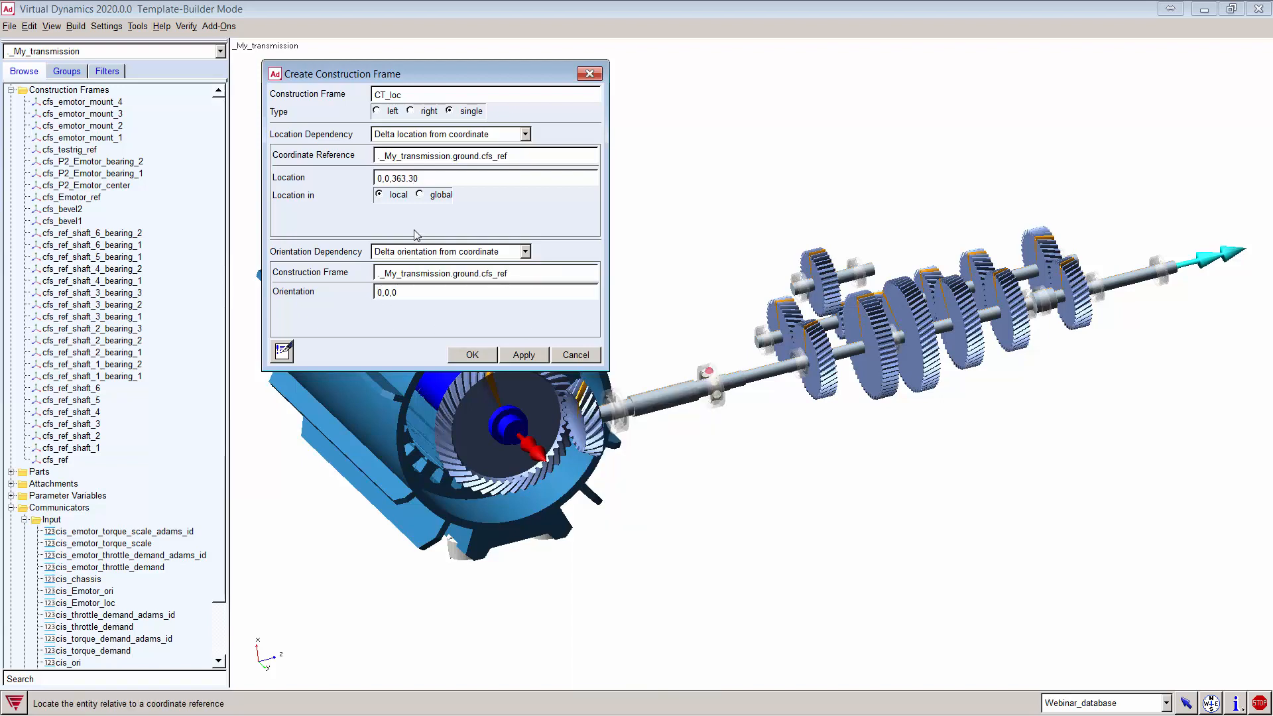
text(90,90,-9)
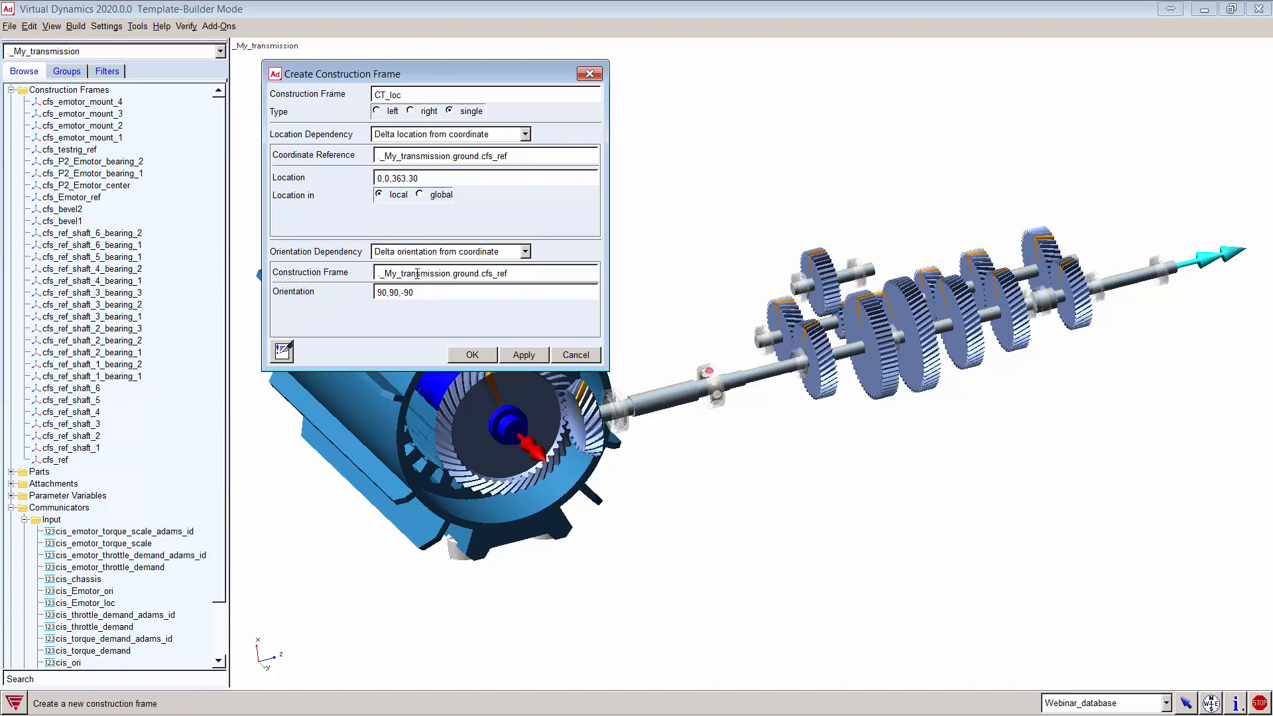
click(476, 356)
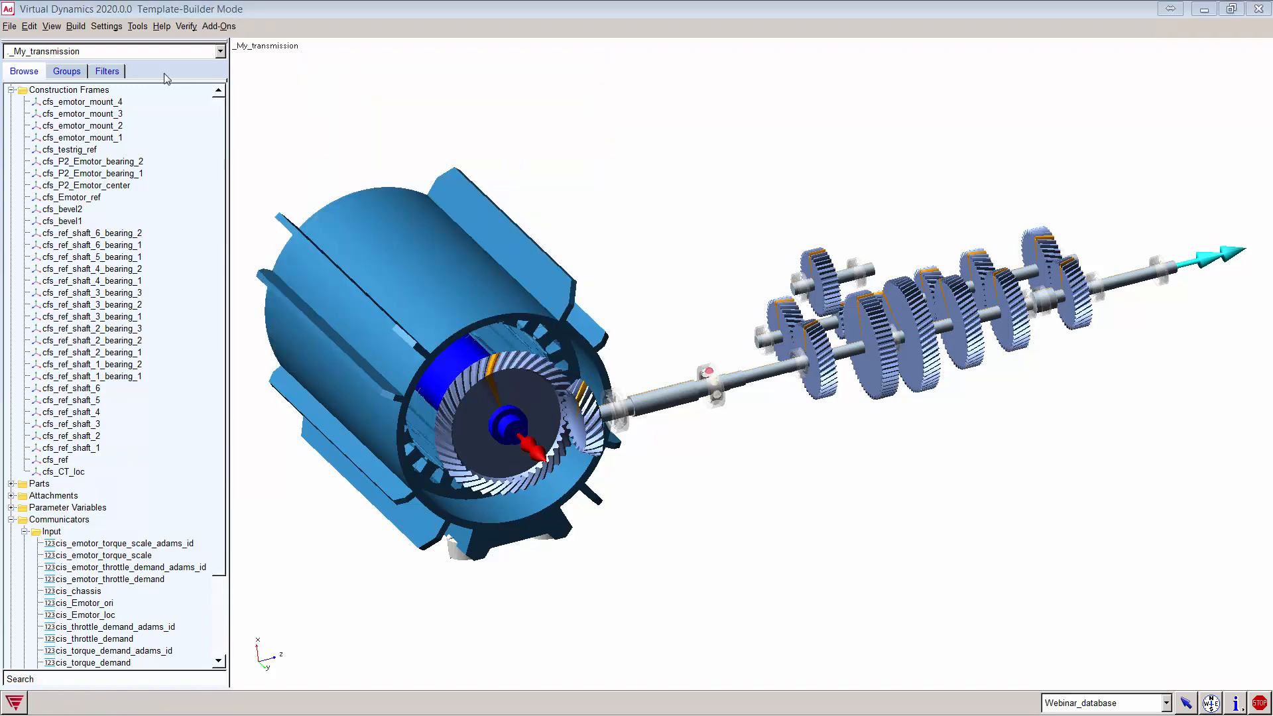
Step: Start a new output communicator named cranktrain_loc, with cranktrain_loc as its matching name
click(77, 26)
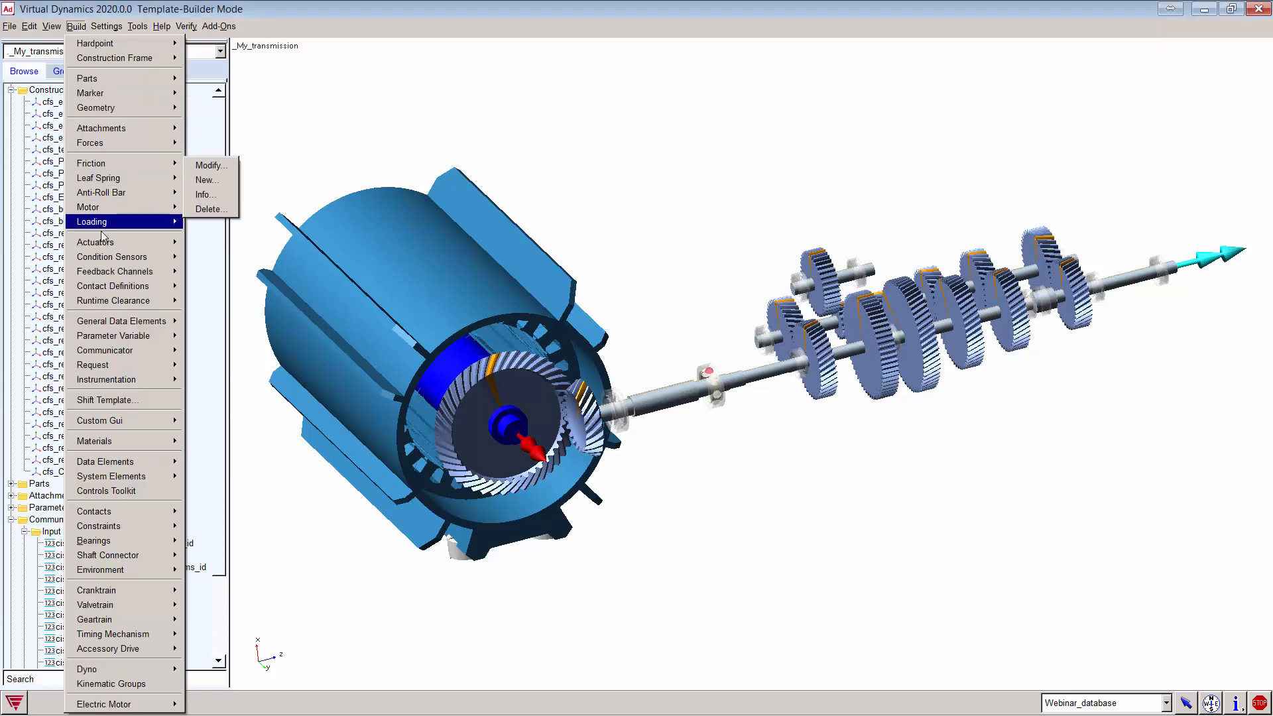
mouse_move(172, 351)
mouse_move(211, 366)
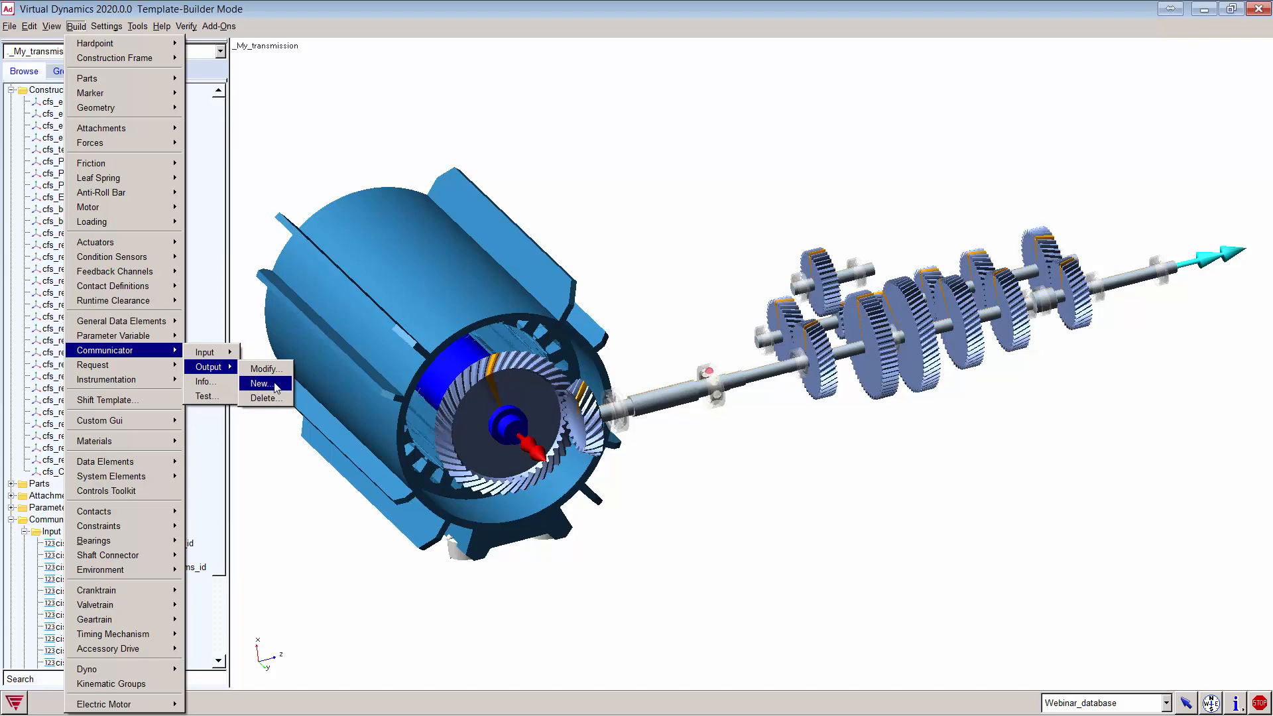
click(274, 384)
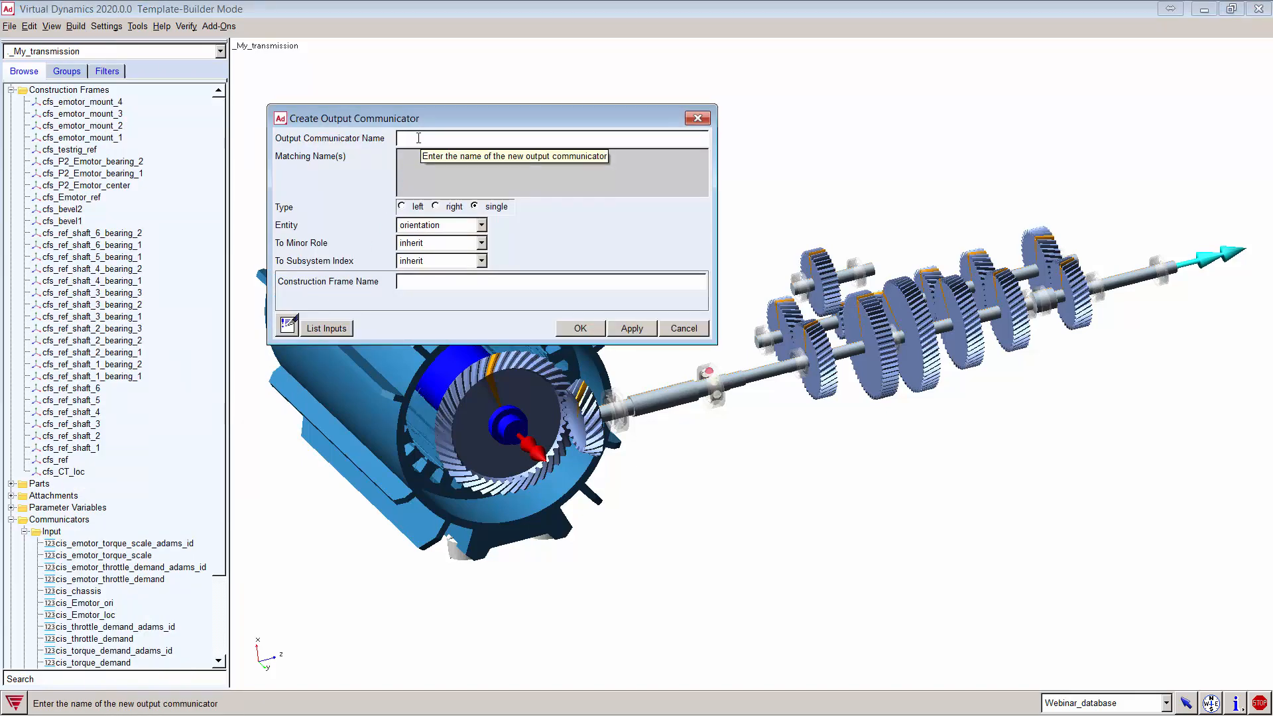
click(418, 138)
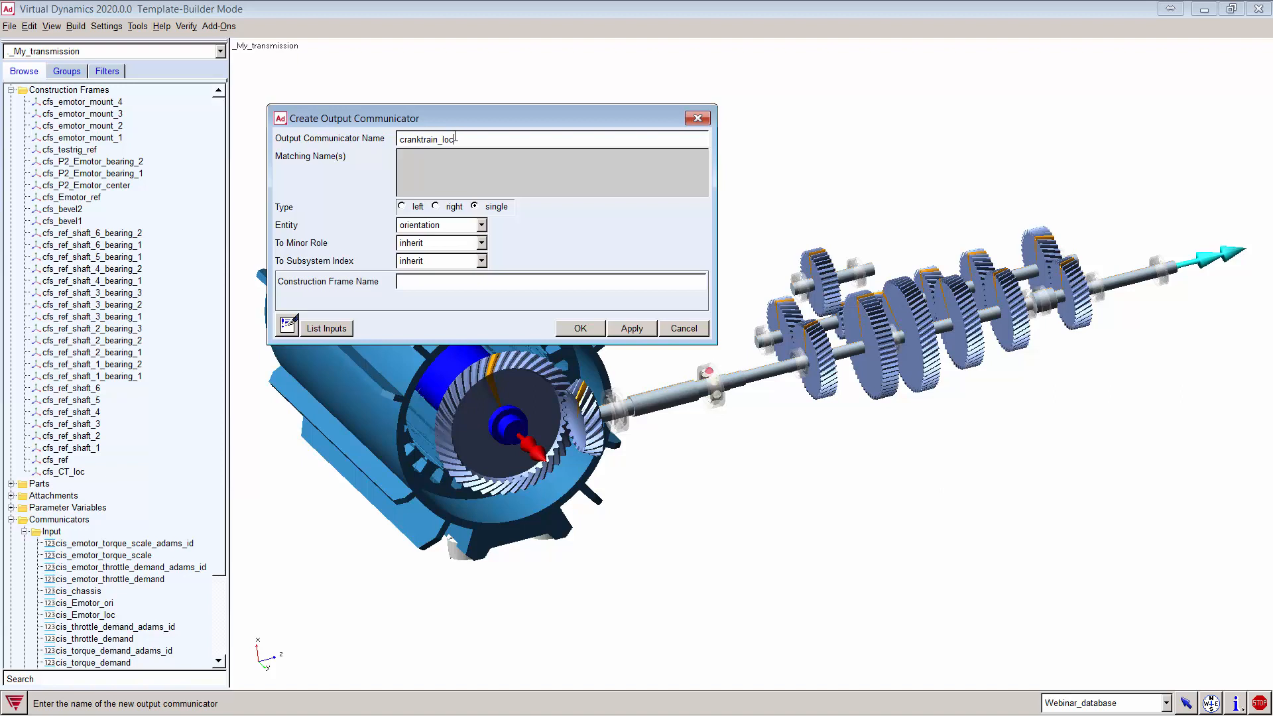
double_click(451, 139)
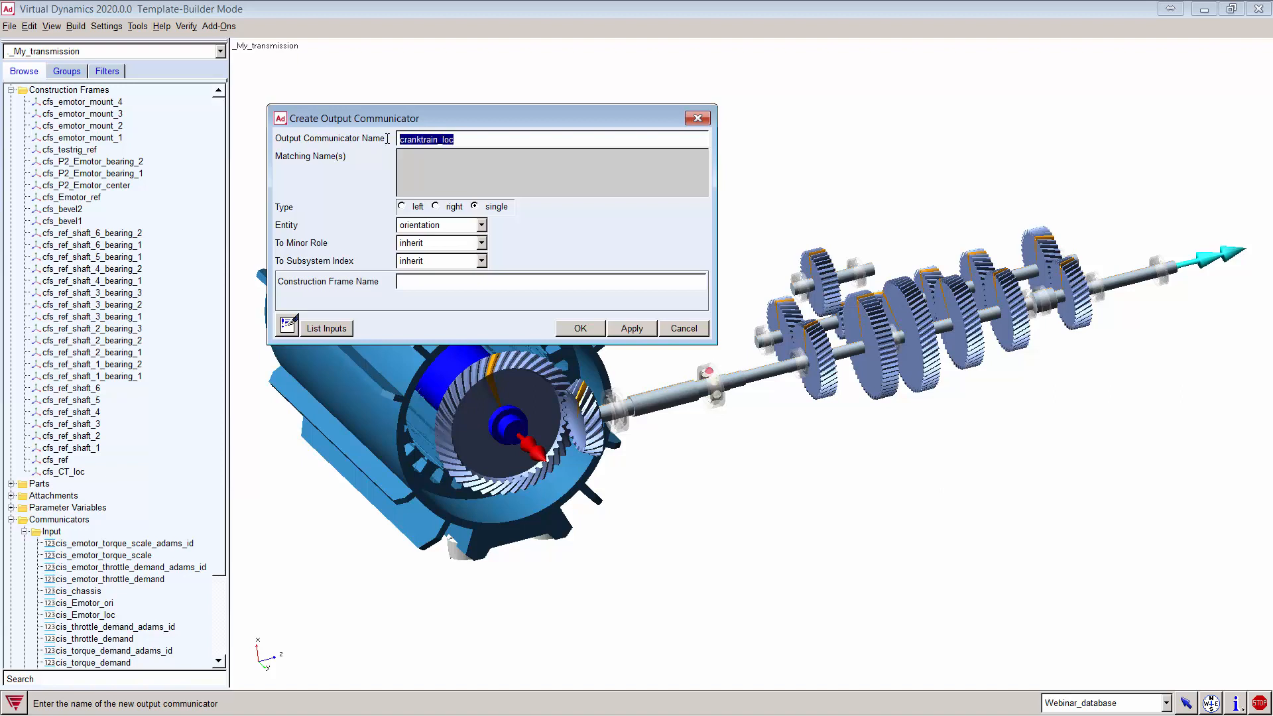
middle_click(449, 158)
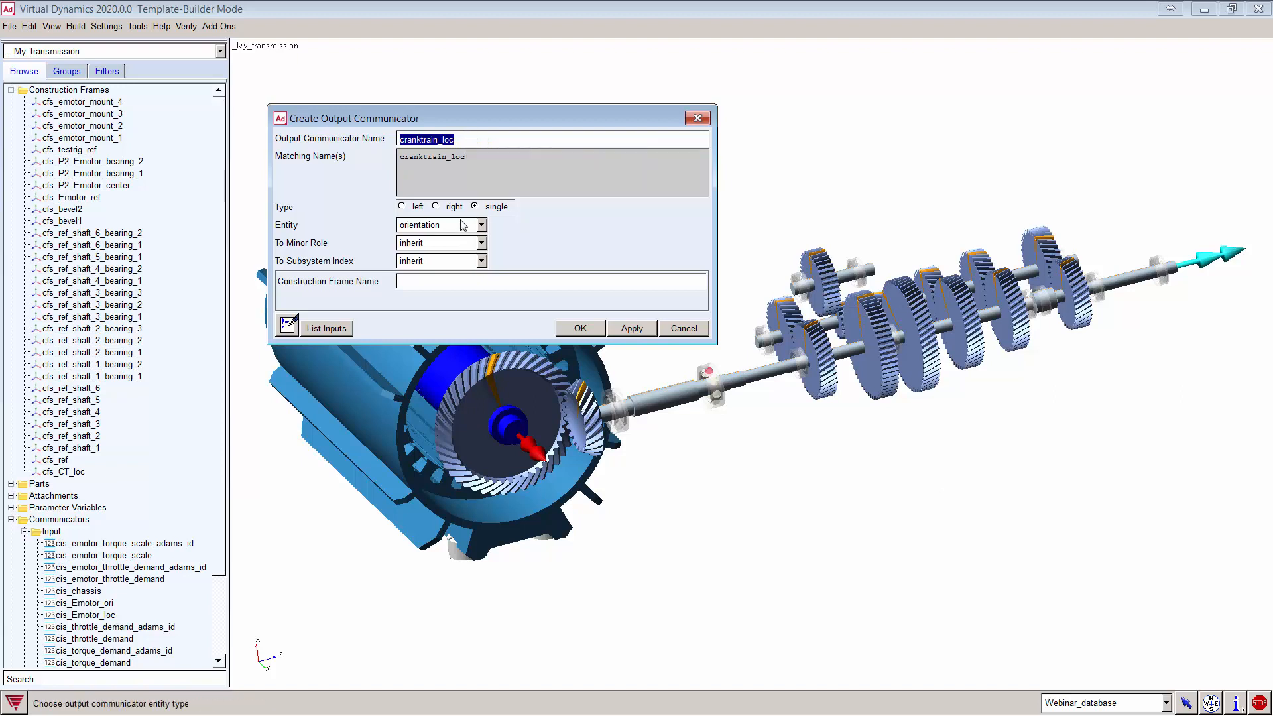
Step: Set entity location, minor role any and coordinate reference cfs_CT_loc, then apply
click(482, 226)
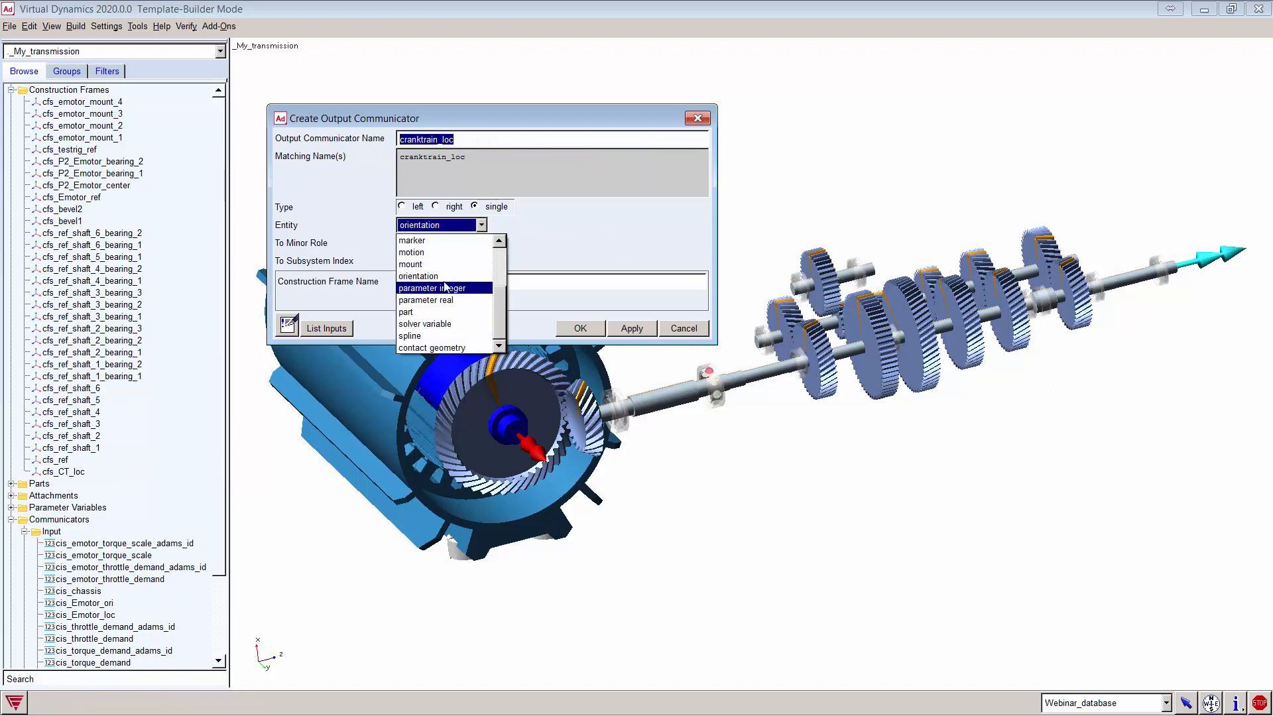
scroll(448, 286, up, 3)
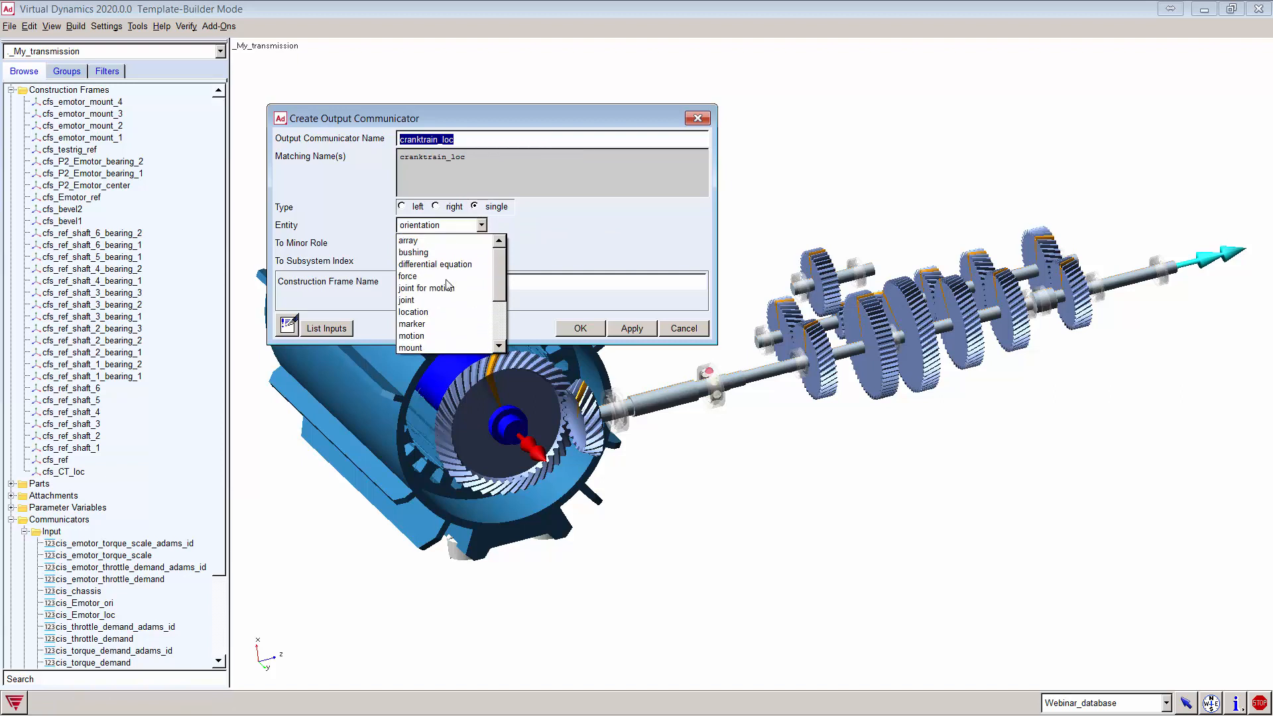
click(437, 312)
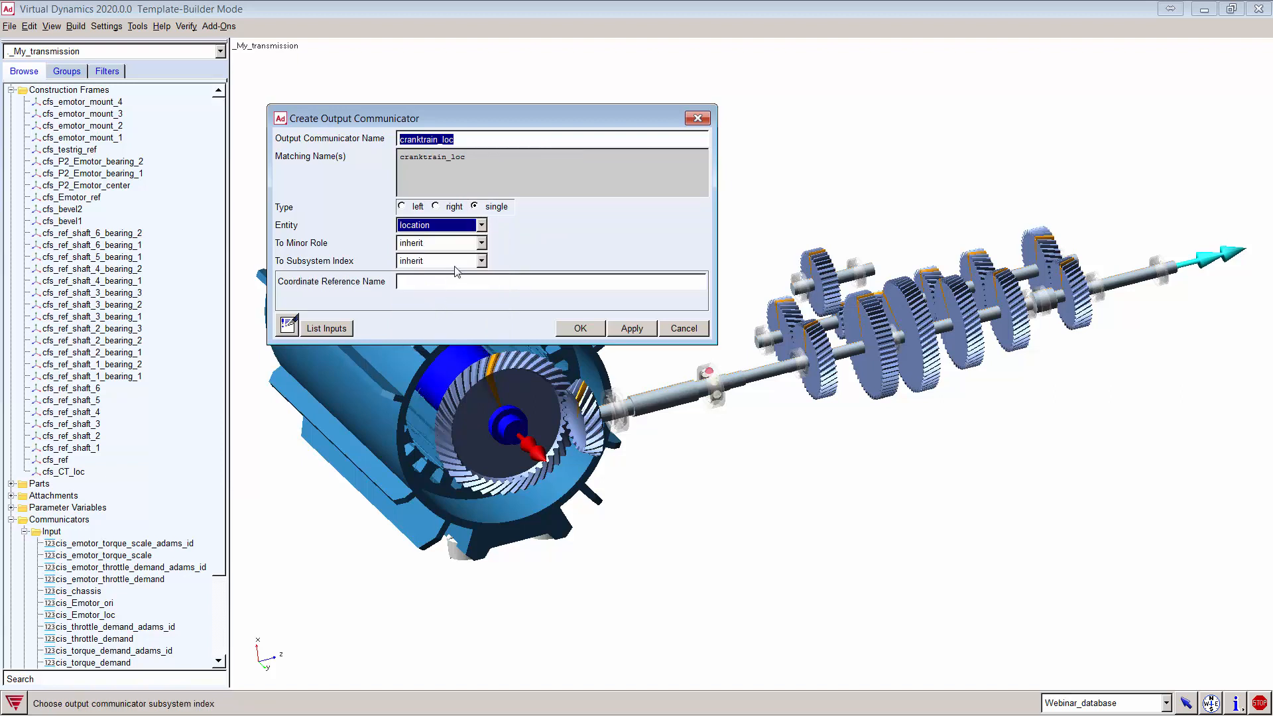
click(482, 243)
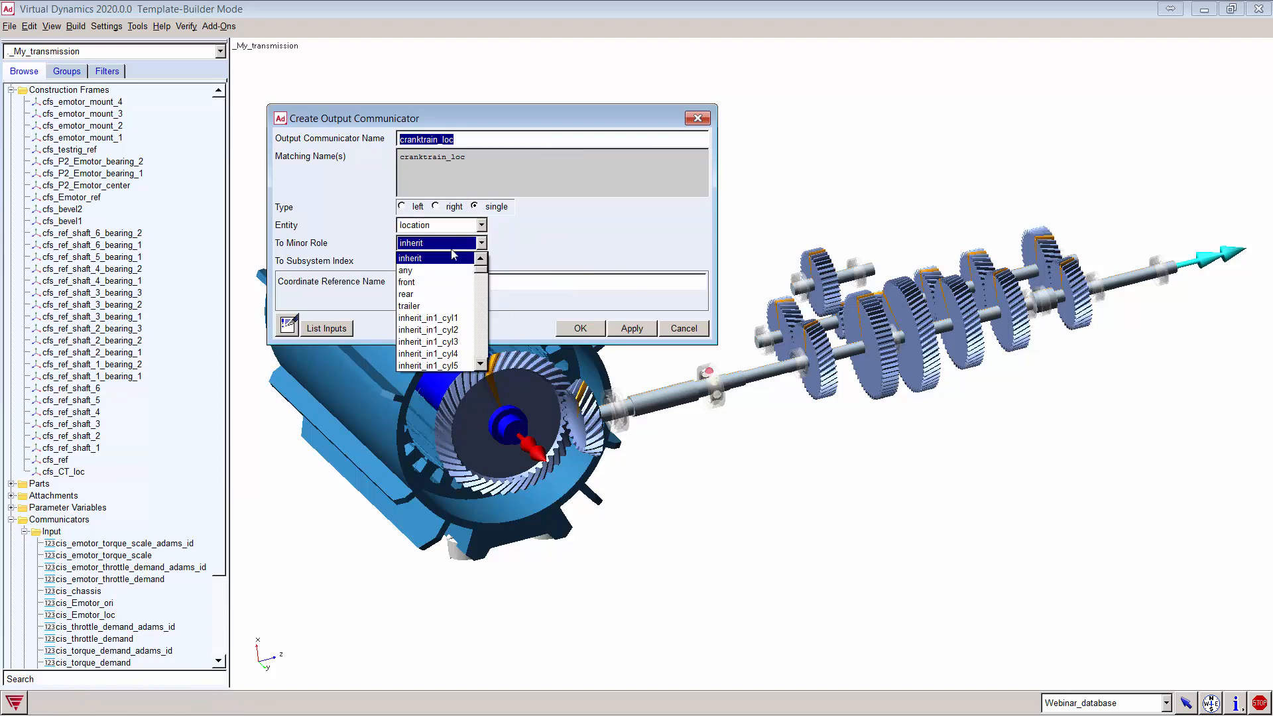
click(425, 285)
right_click(425, 286)
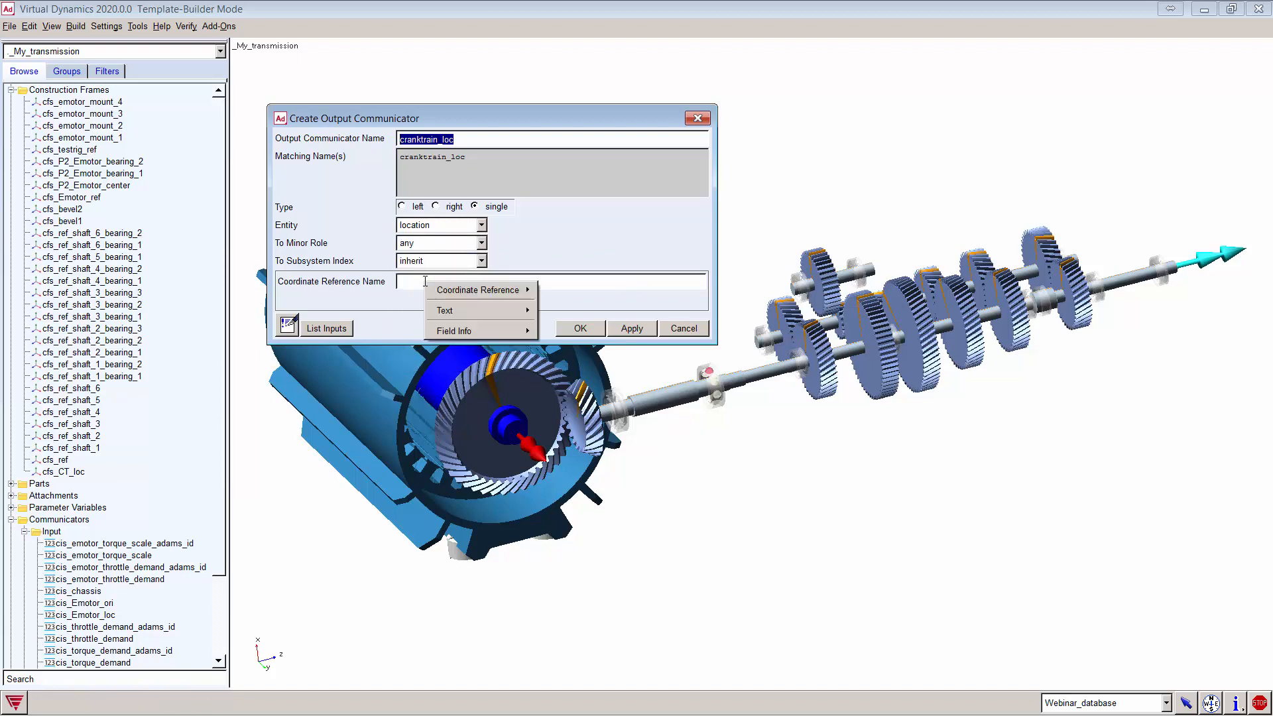
mouse_move(478, 289)
mouse_move(549, 308)
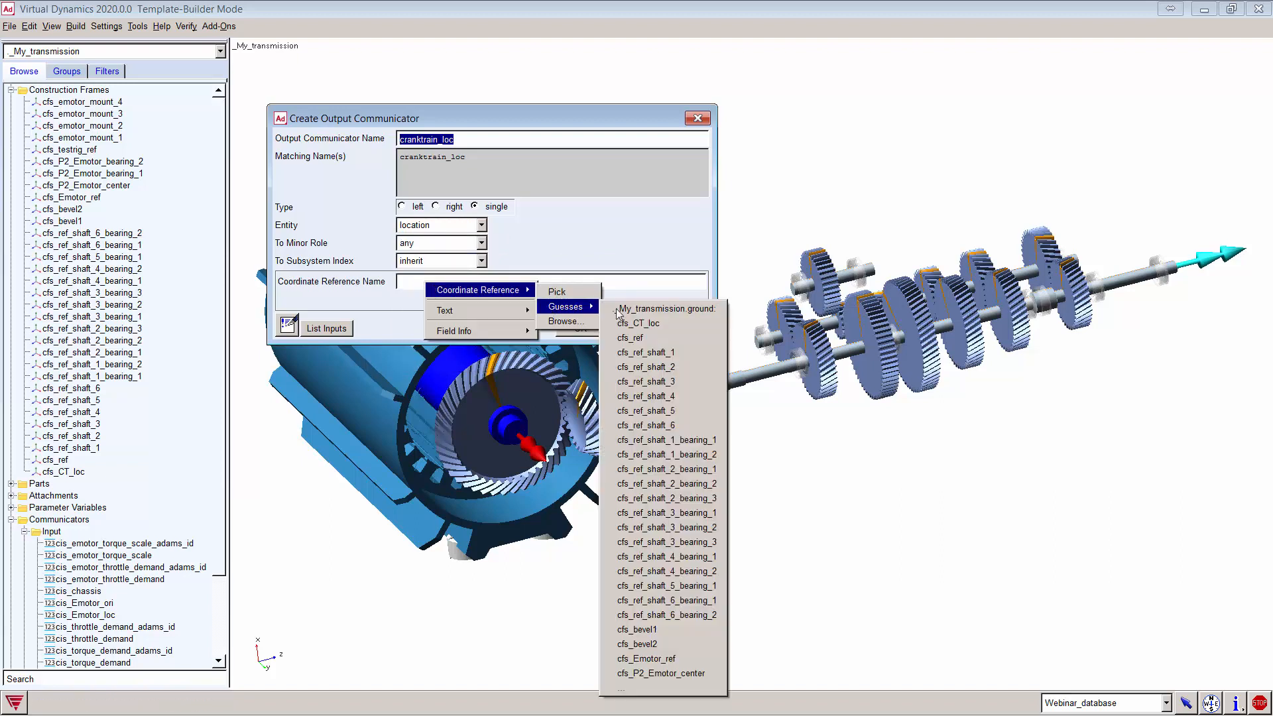
click(647, 324)
click(471, 140)
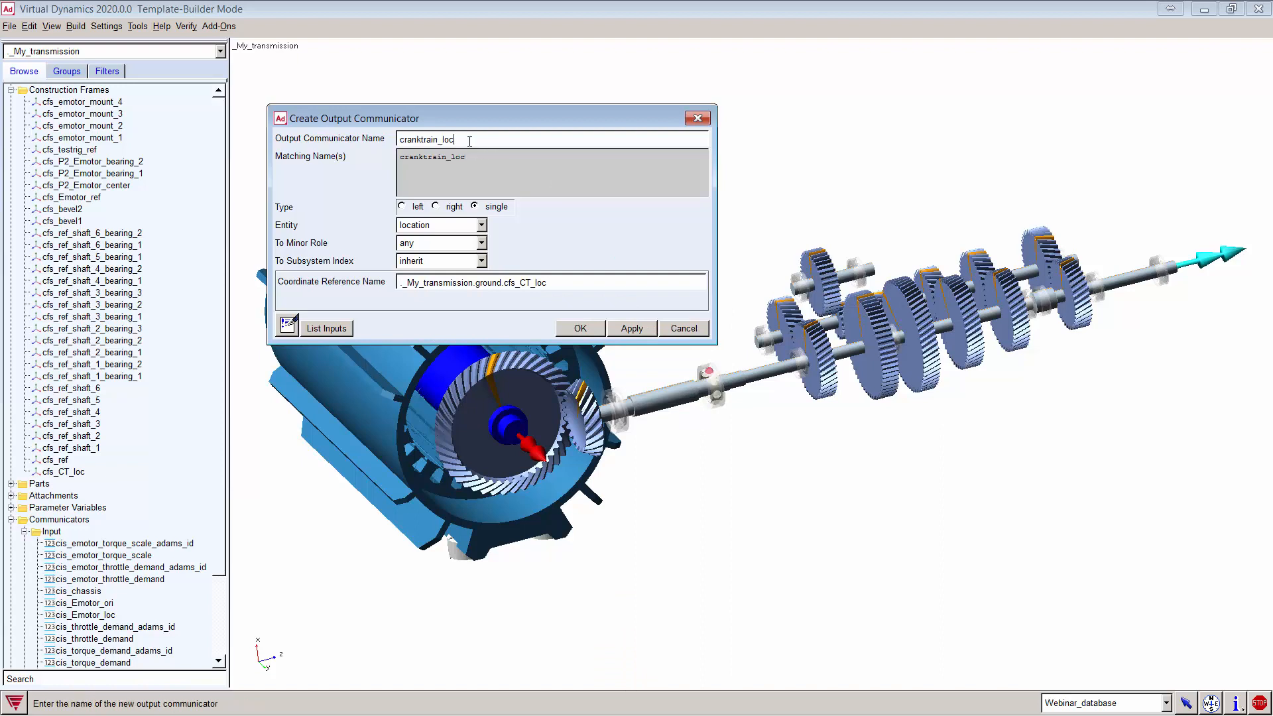
click(475, 154)
click(633, 329)
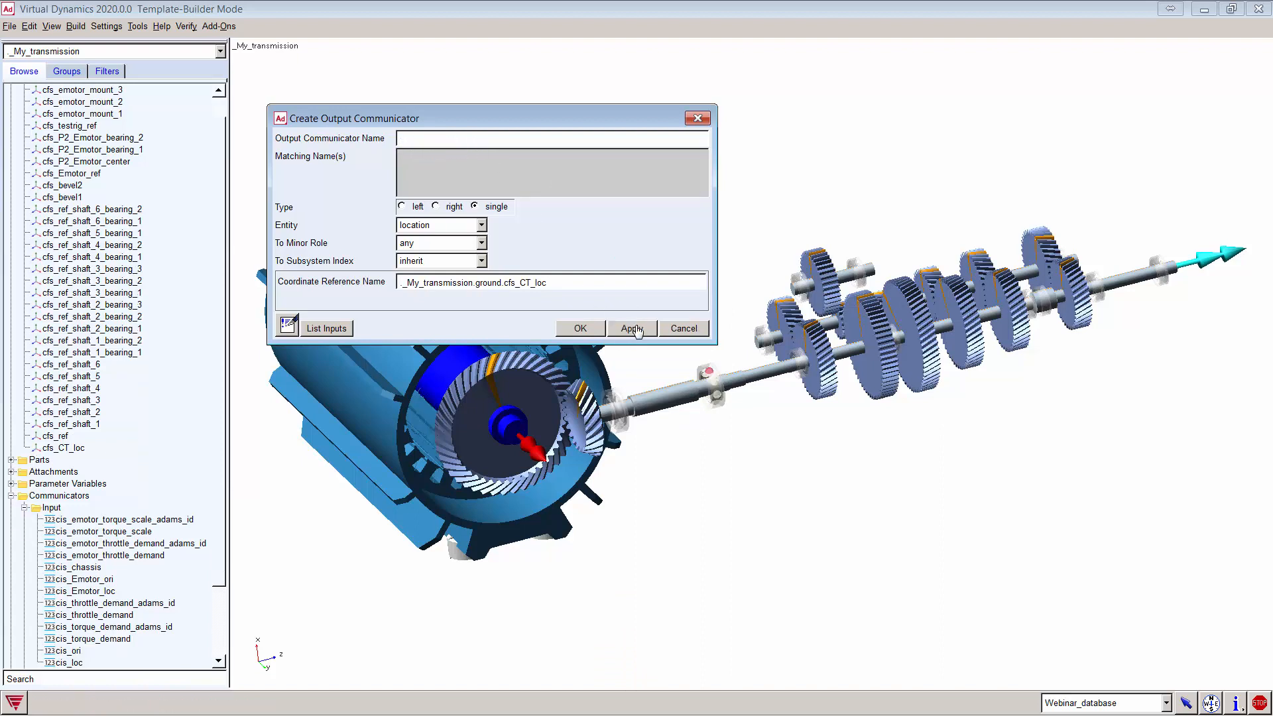
Step: Name the next communicator cranktrain_ori and set its matching name to cranktrain_ori
click(408, 140)
text(cranktrain_loc)
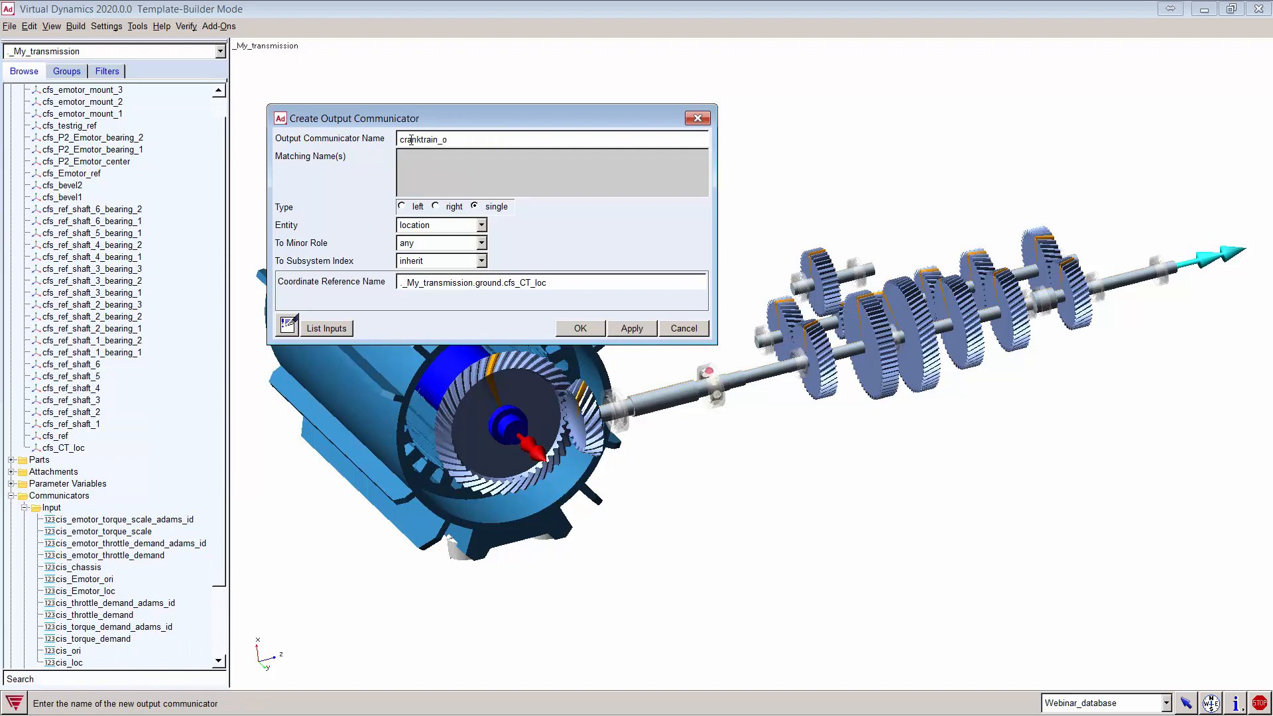
double_click(462, 139)
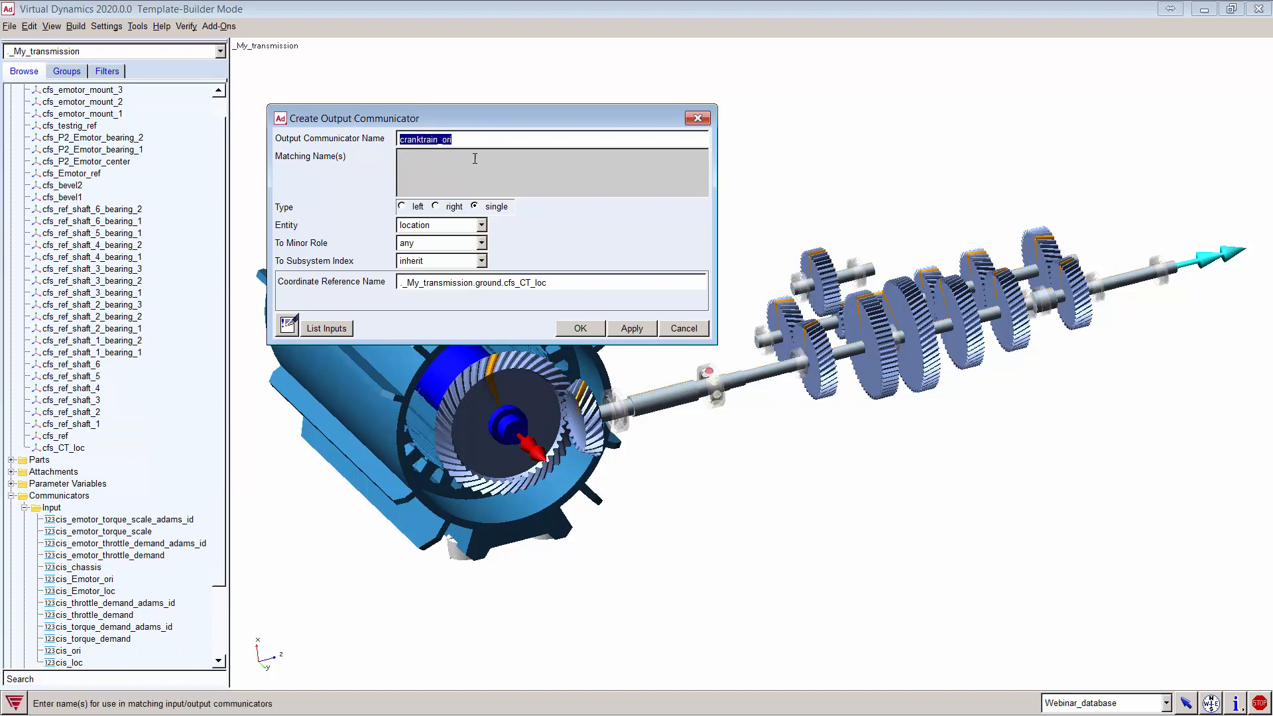
text(cranktrain_ori)
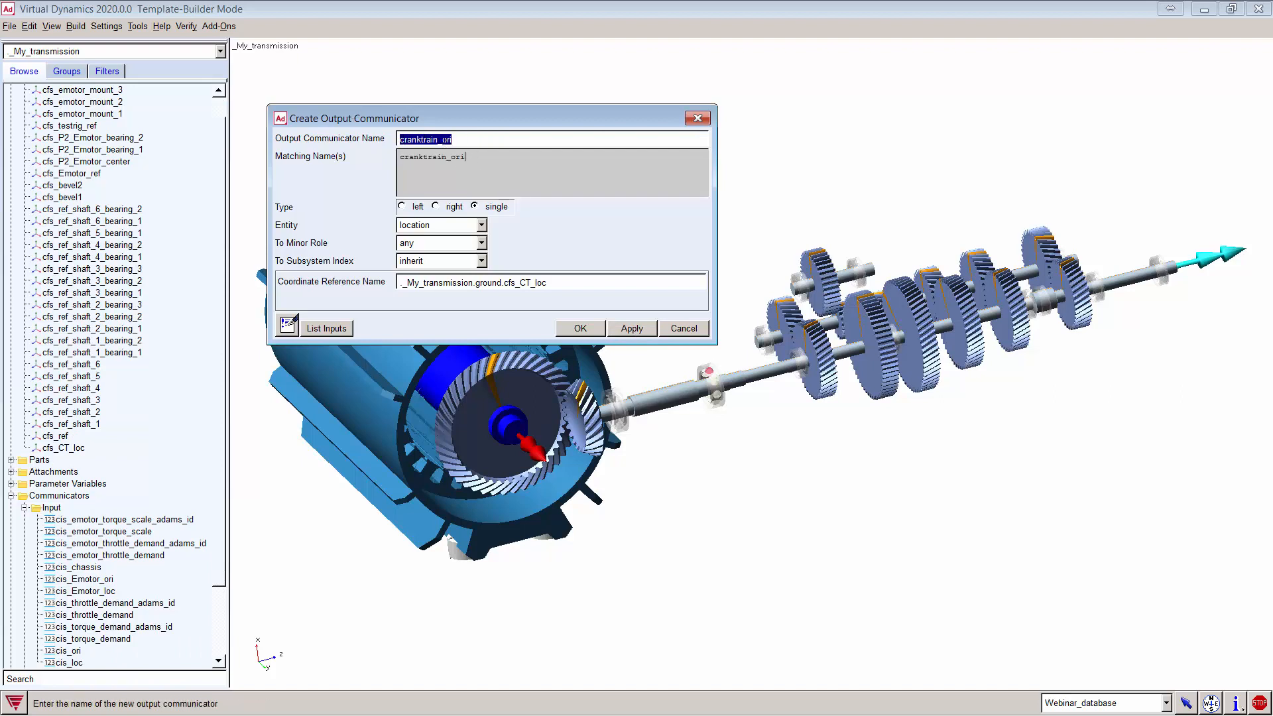
click(460, 140)
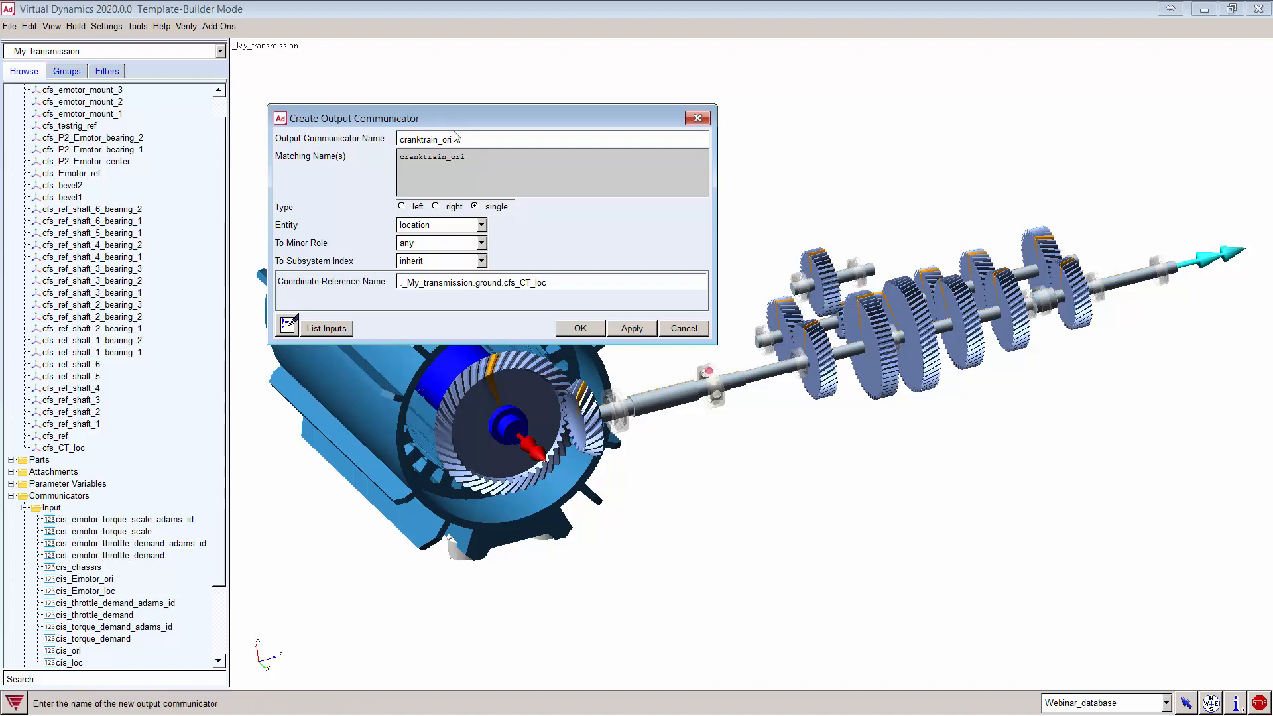
double_click(401, 162)
double_click(396, 140)
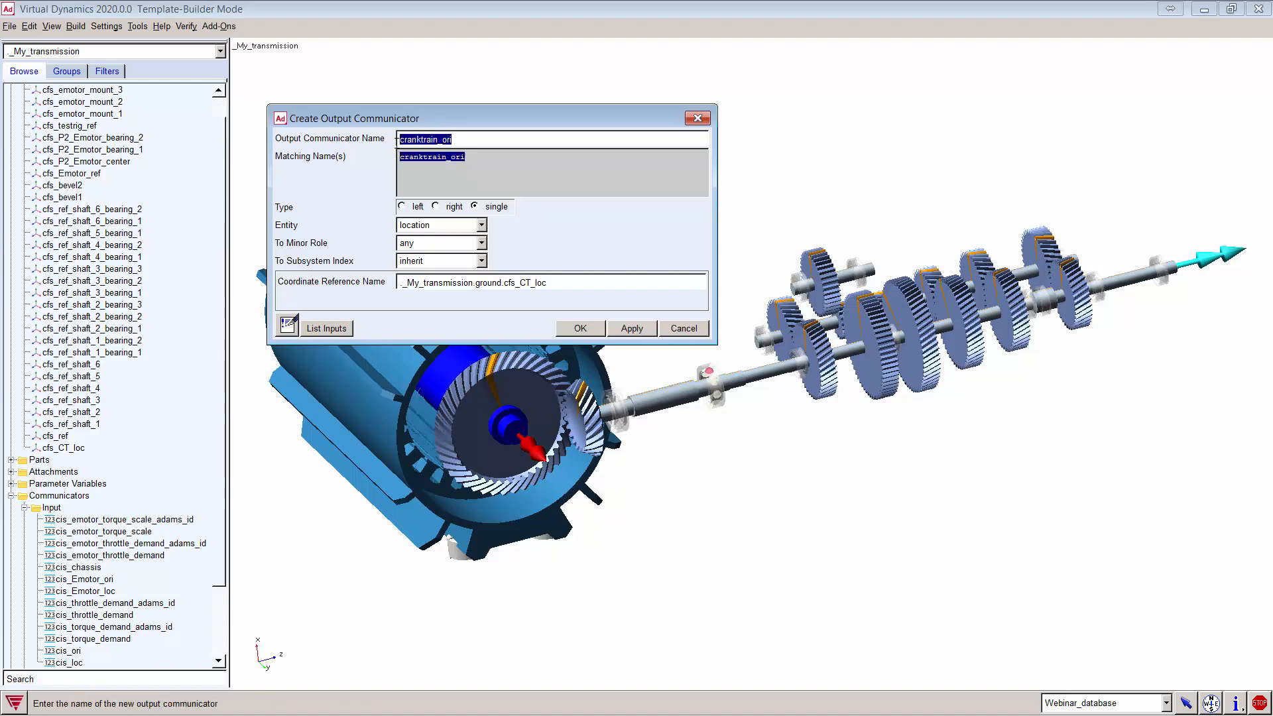
click(469, 159)
click(494, 162)
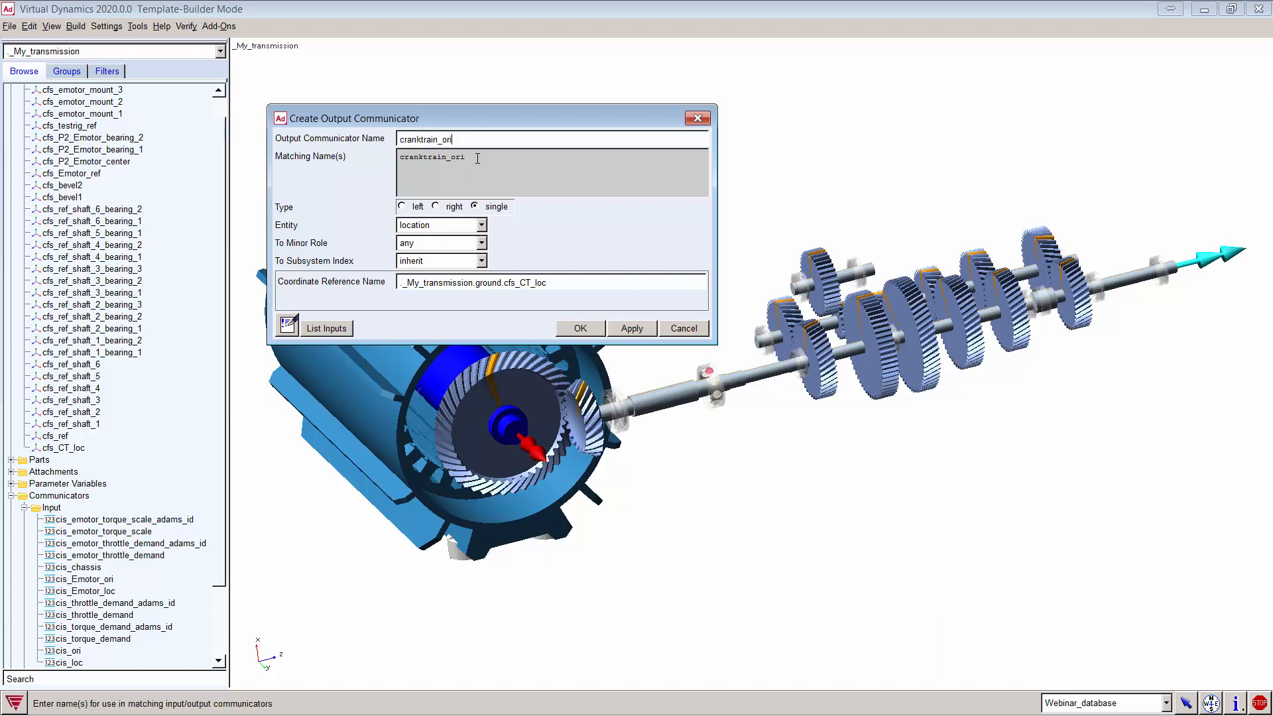
double_click(495, 161)
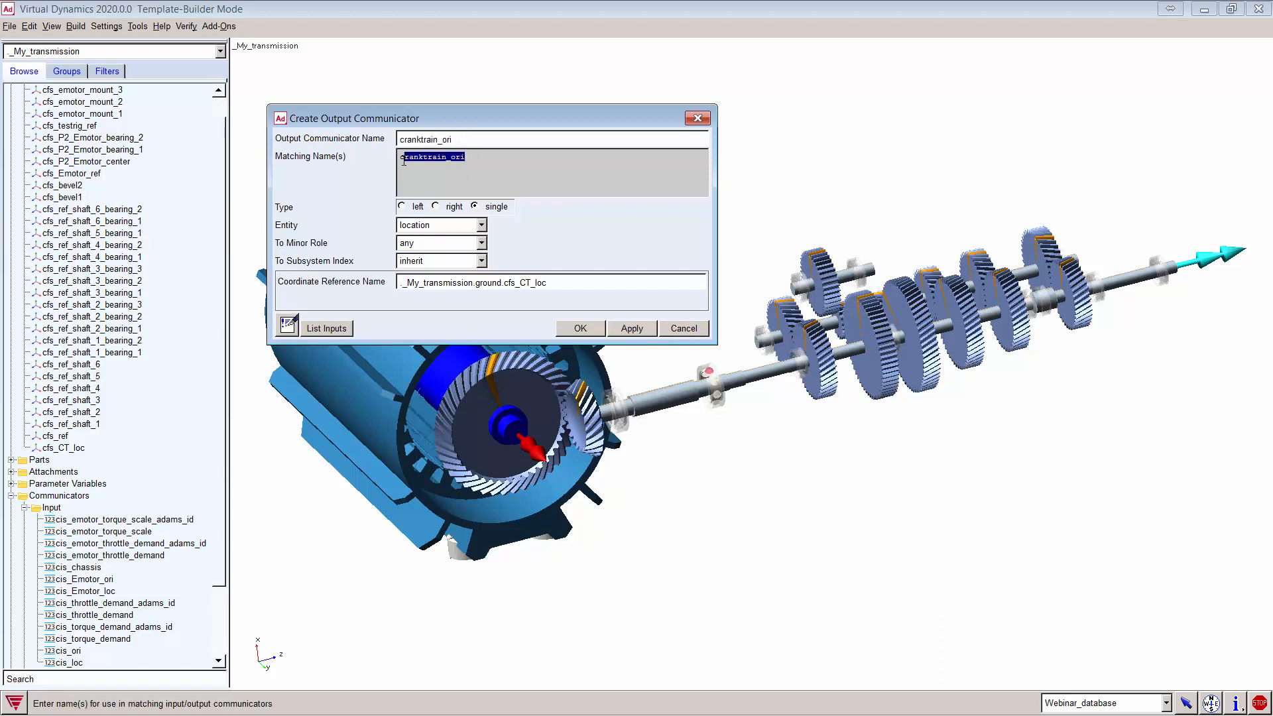
Step: Make it an orientation communicator on construction frame cfs_CT_loc and finish with OK
click(480, 225)
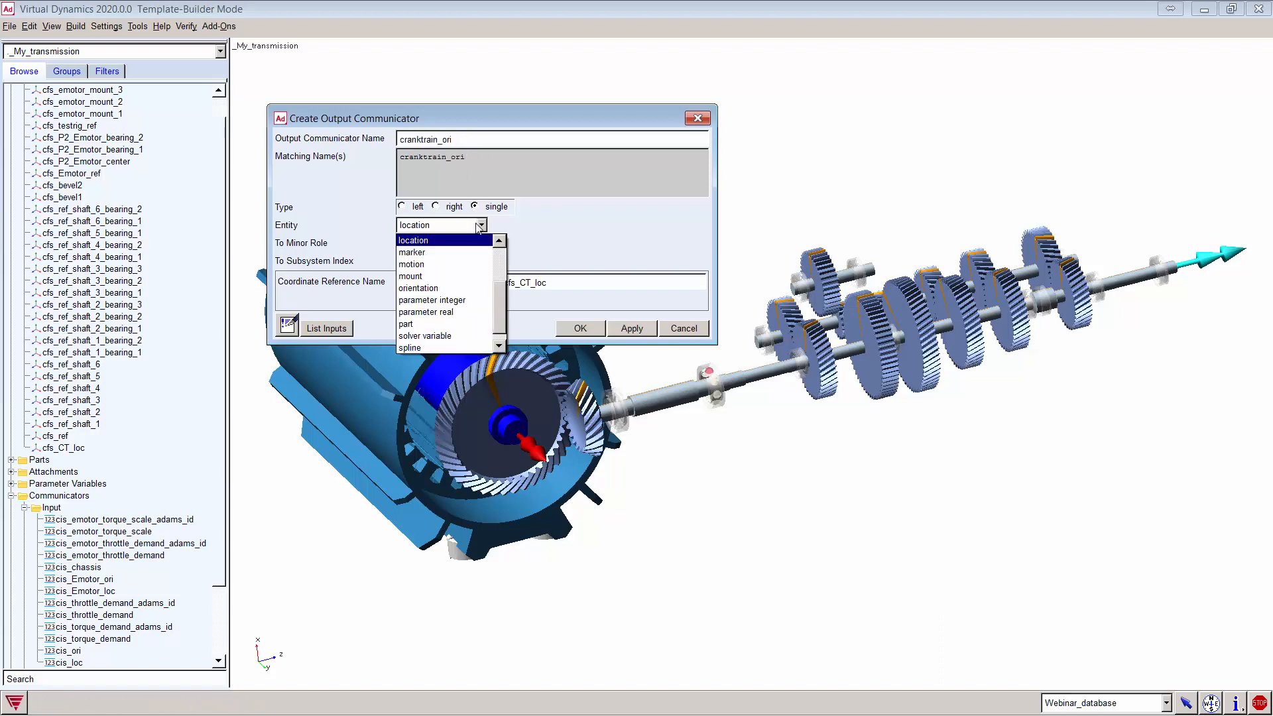
click(453, 287)
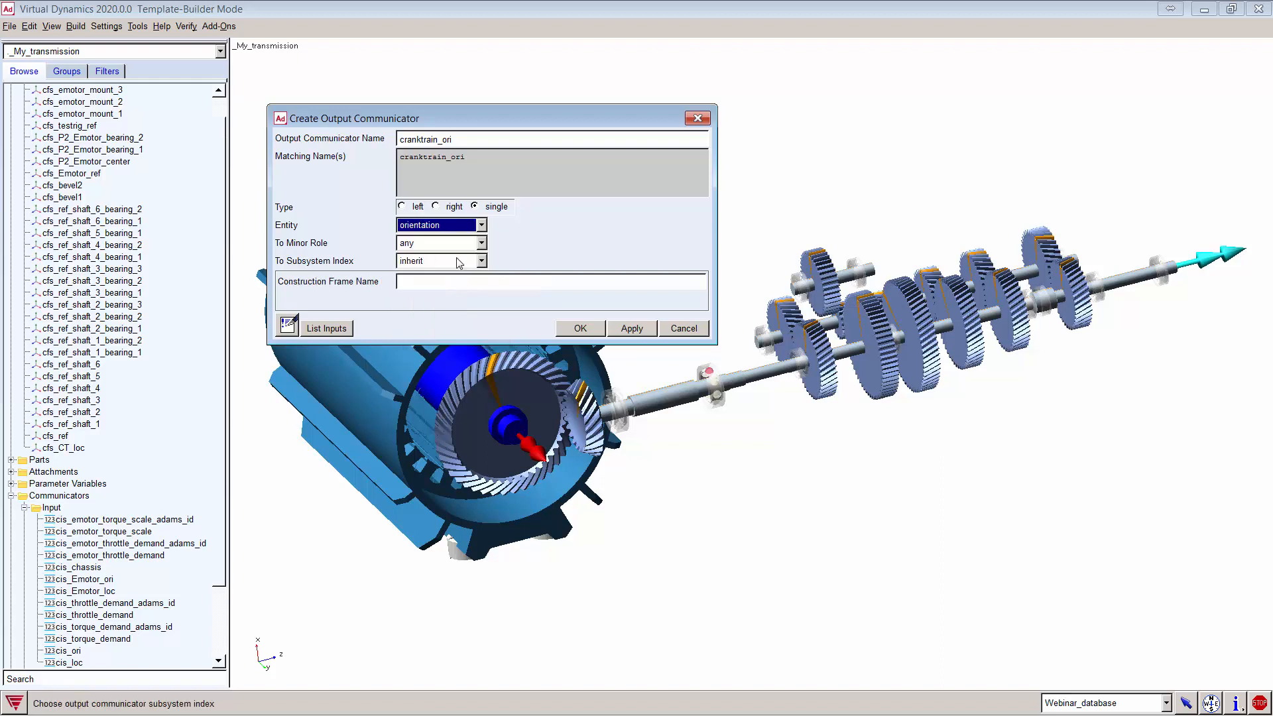
right_click(441, 281)
mouse_move(458, 292)
mouse_move(553, 306)
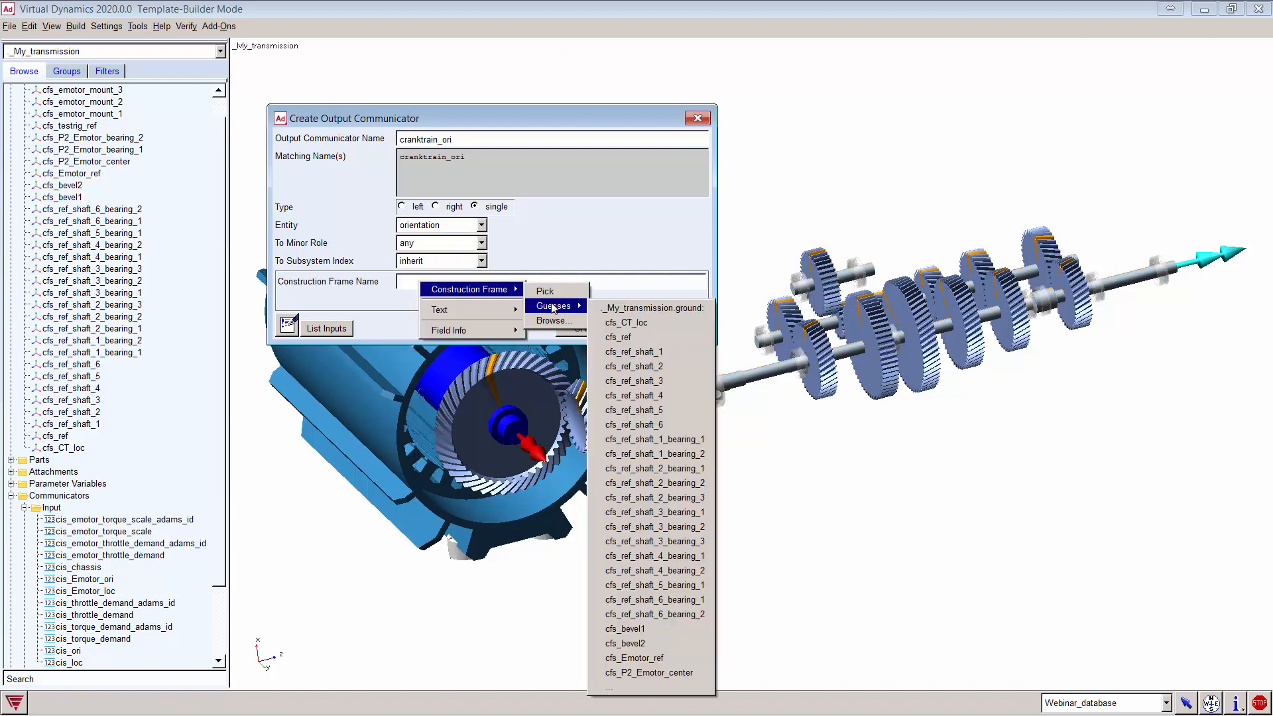
click(628, 323)
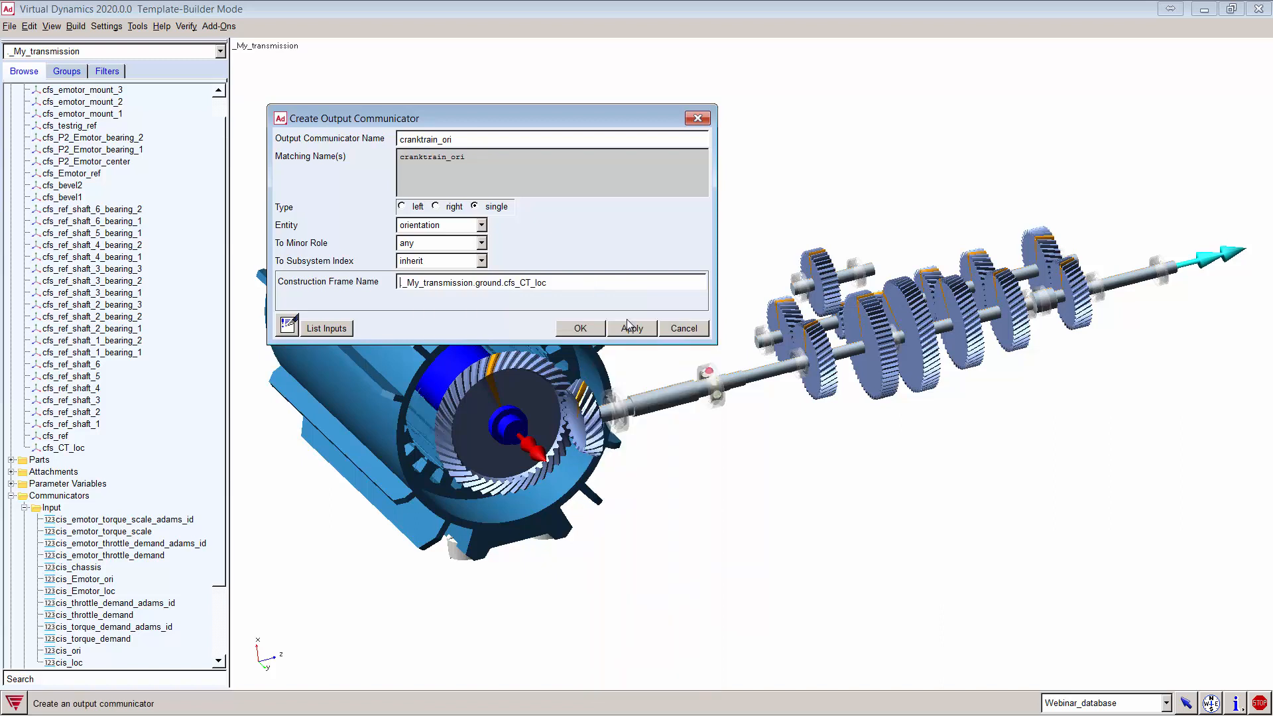
click(580, 329)
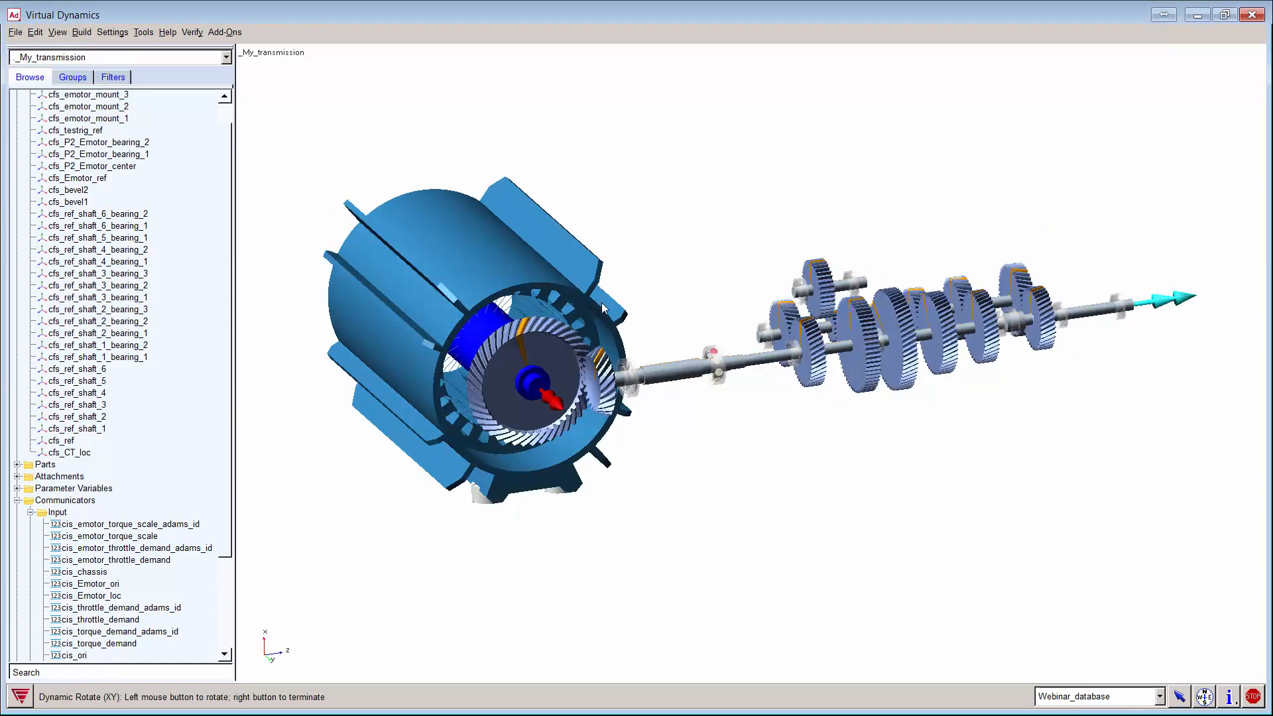
Step: Rotate the transmission so the e-motor housing is in front, with the gear shafts behind it
drag(653, 331, 894, 330)
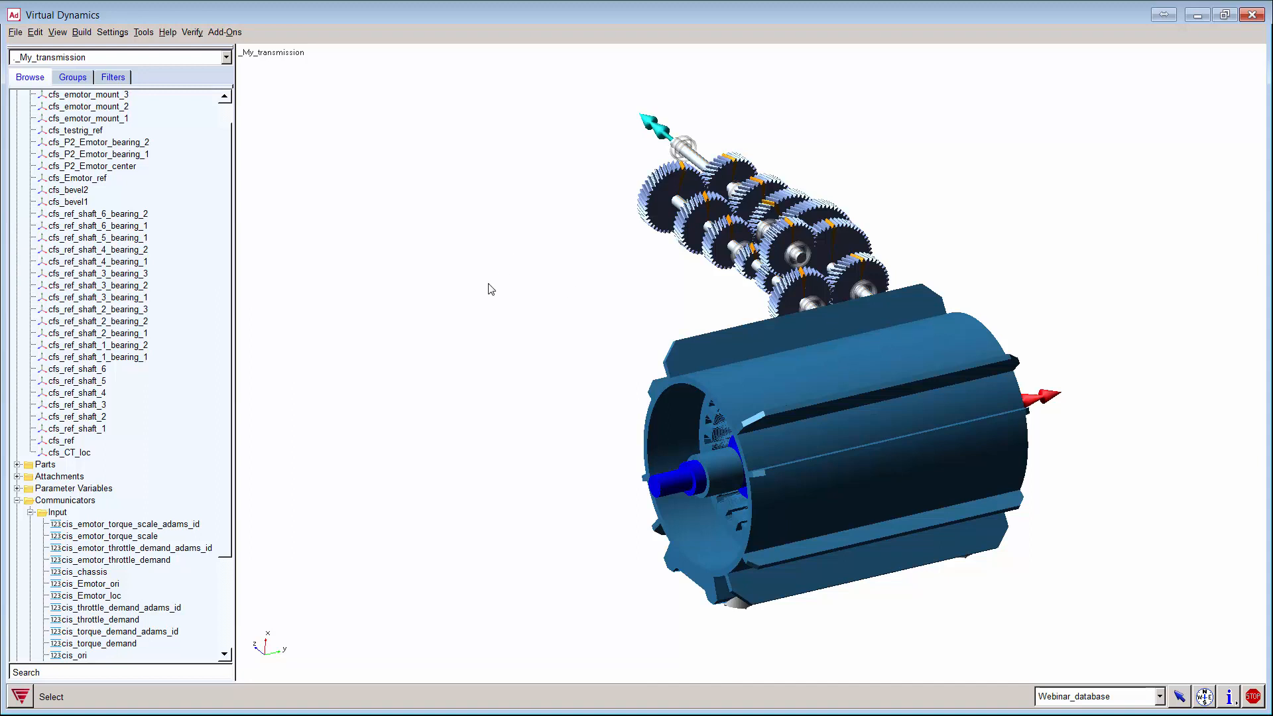
click(81, 32)
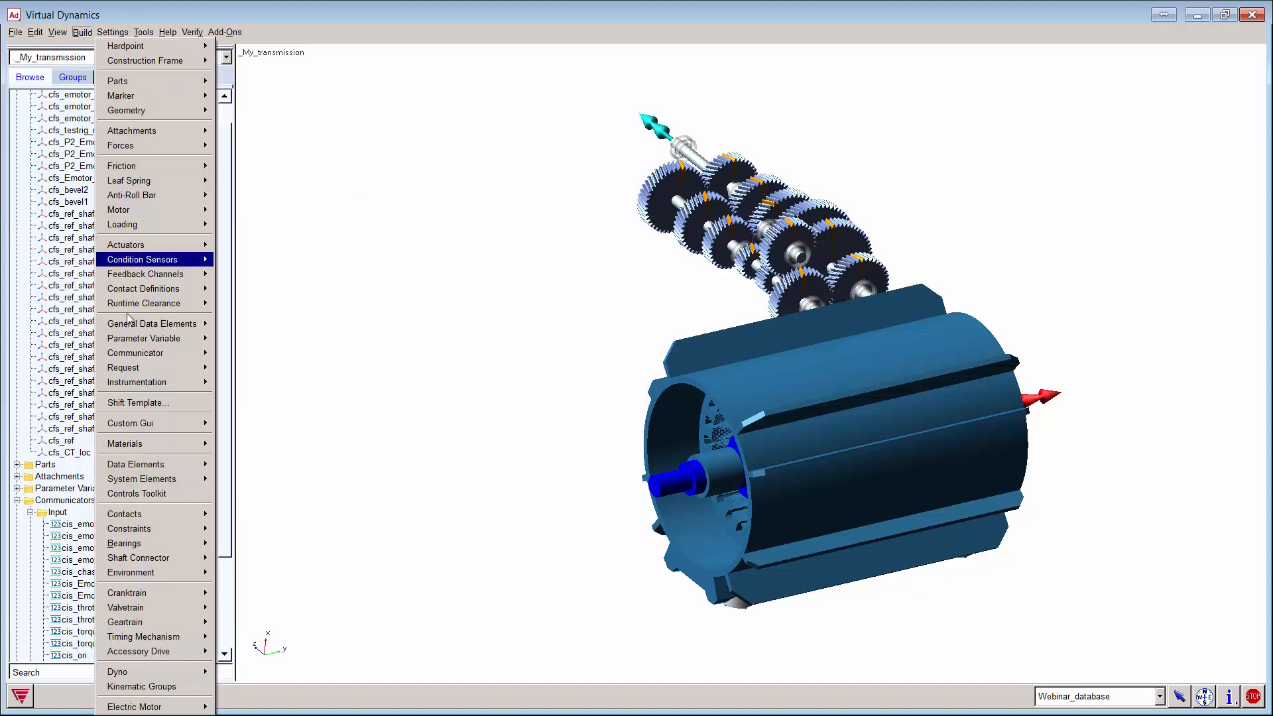
mouse_move(149, 708)
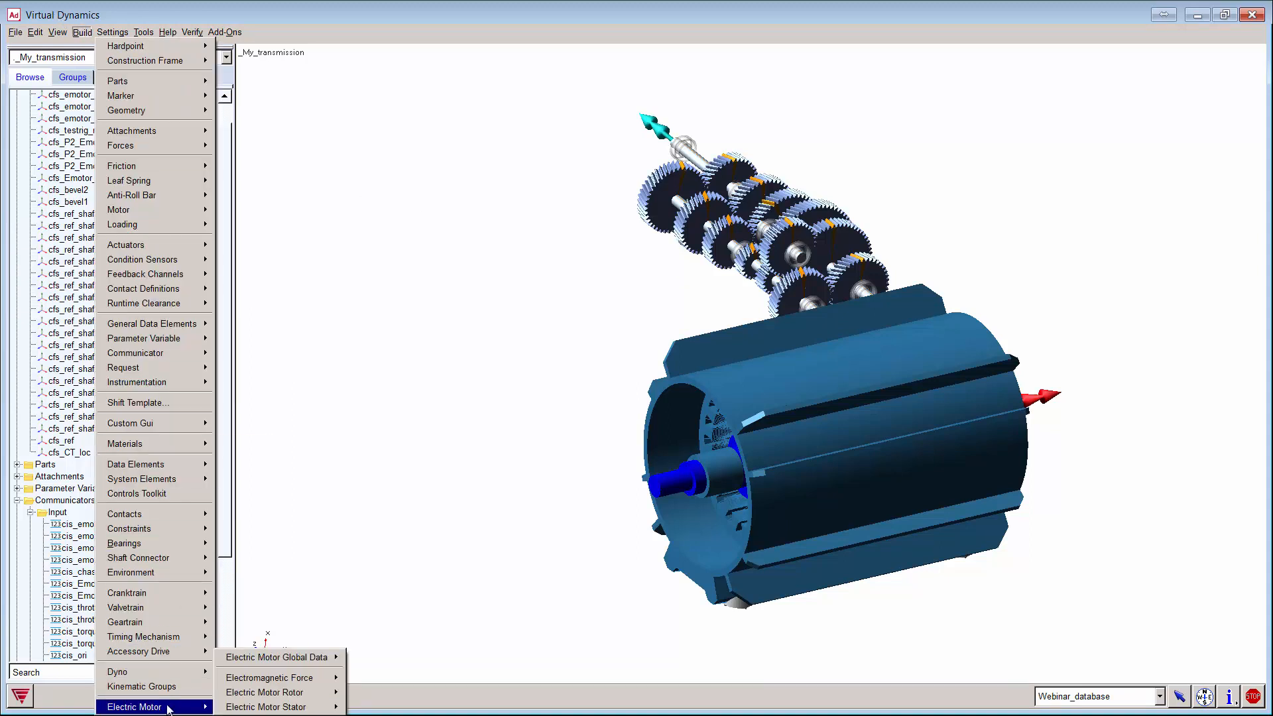
mouse_move(337, 679)
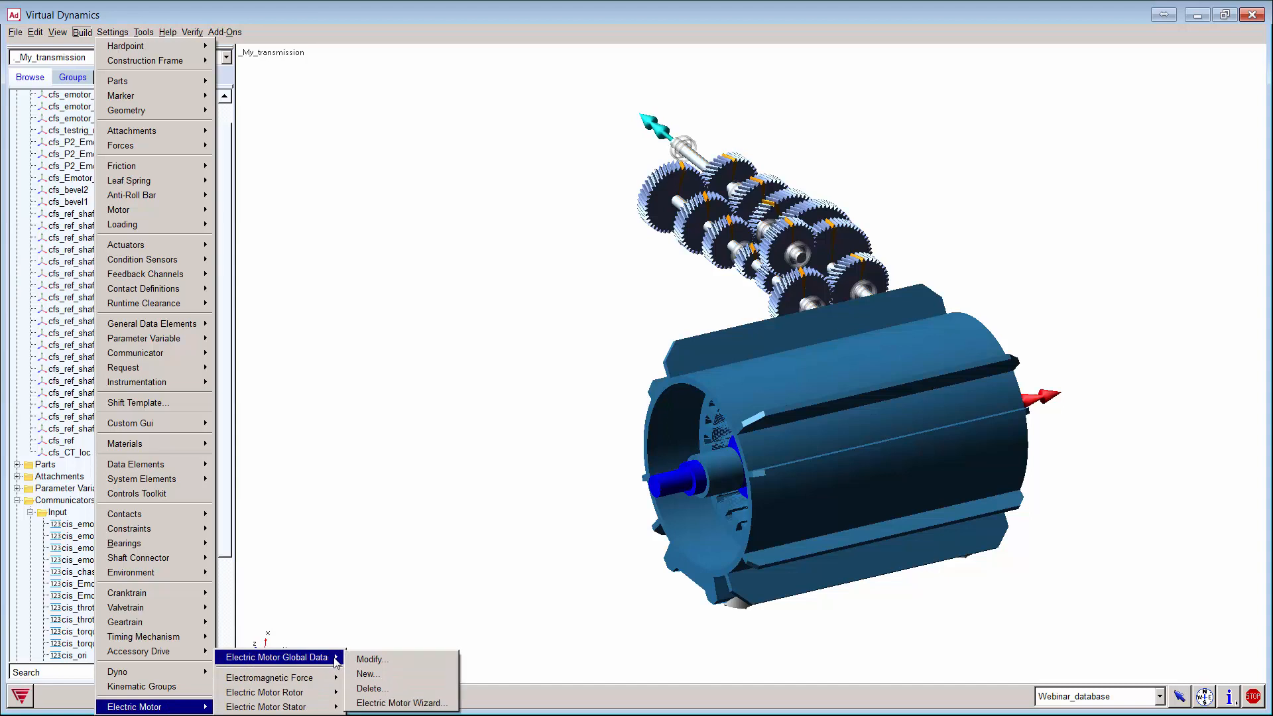
click(420, 703)
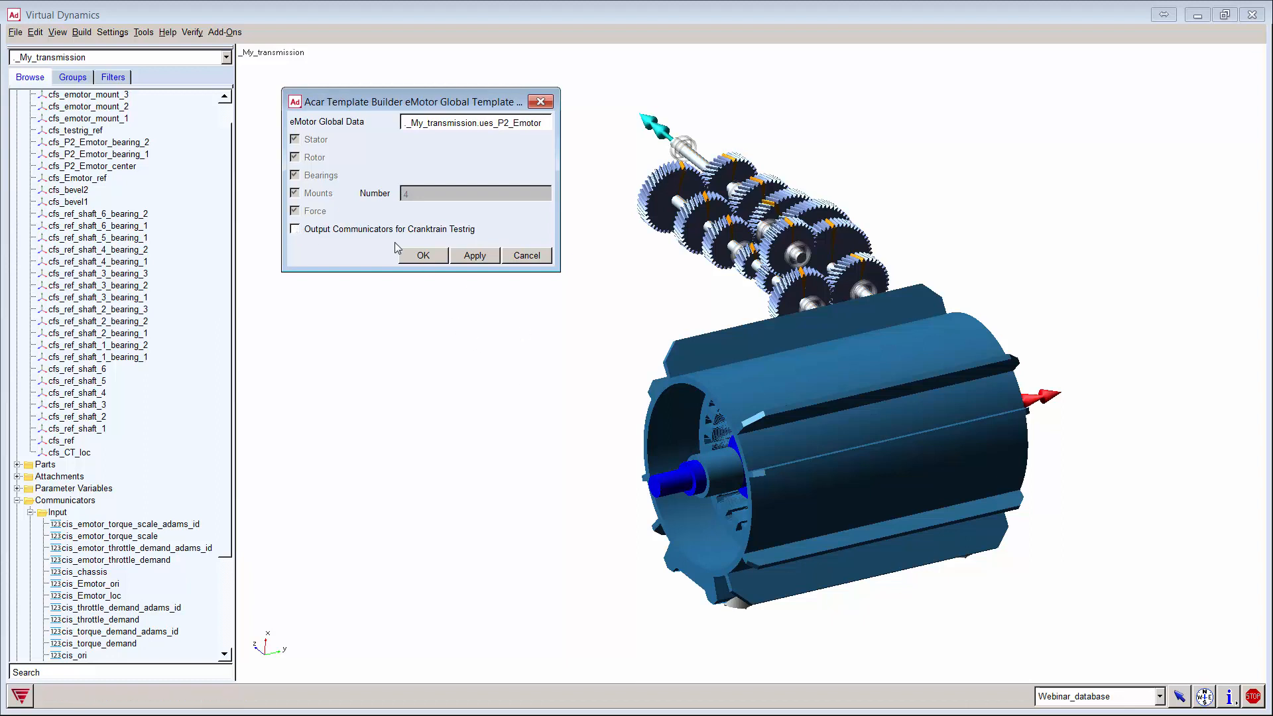
click(524, 256)
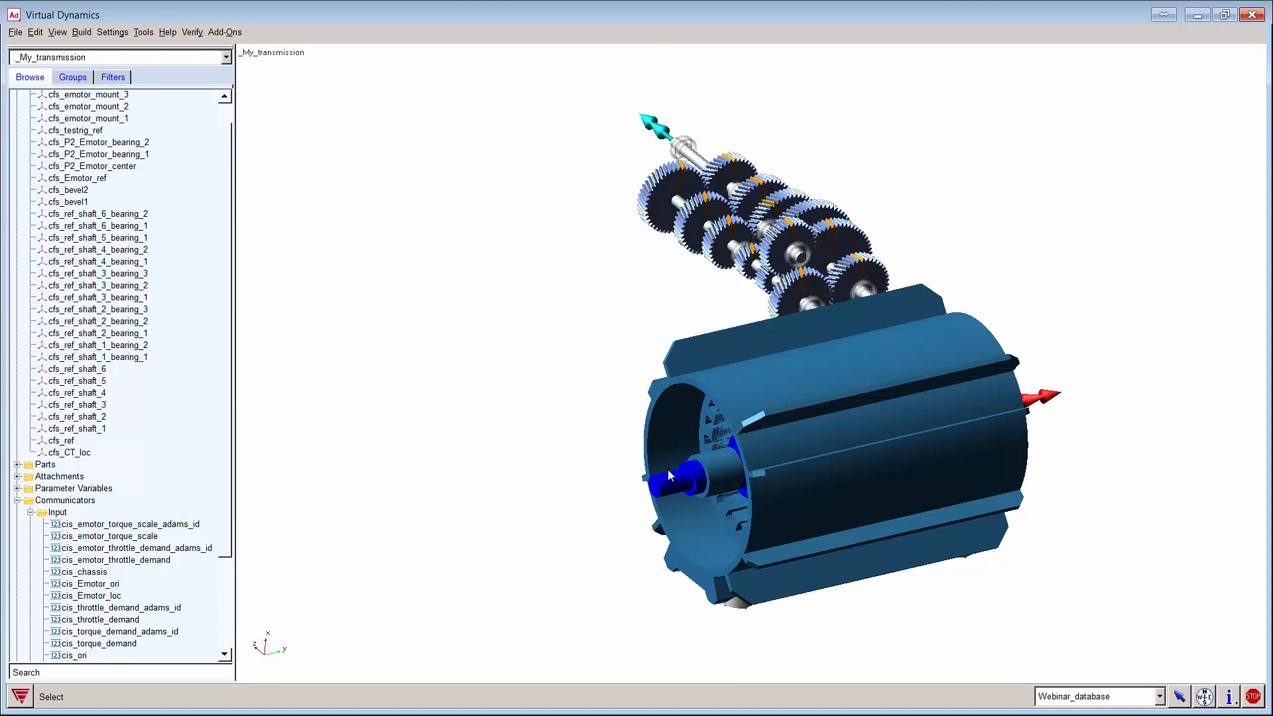
Step: Start a new output communicator named driver
click(83, 33)
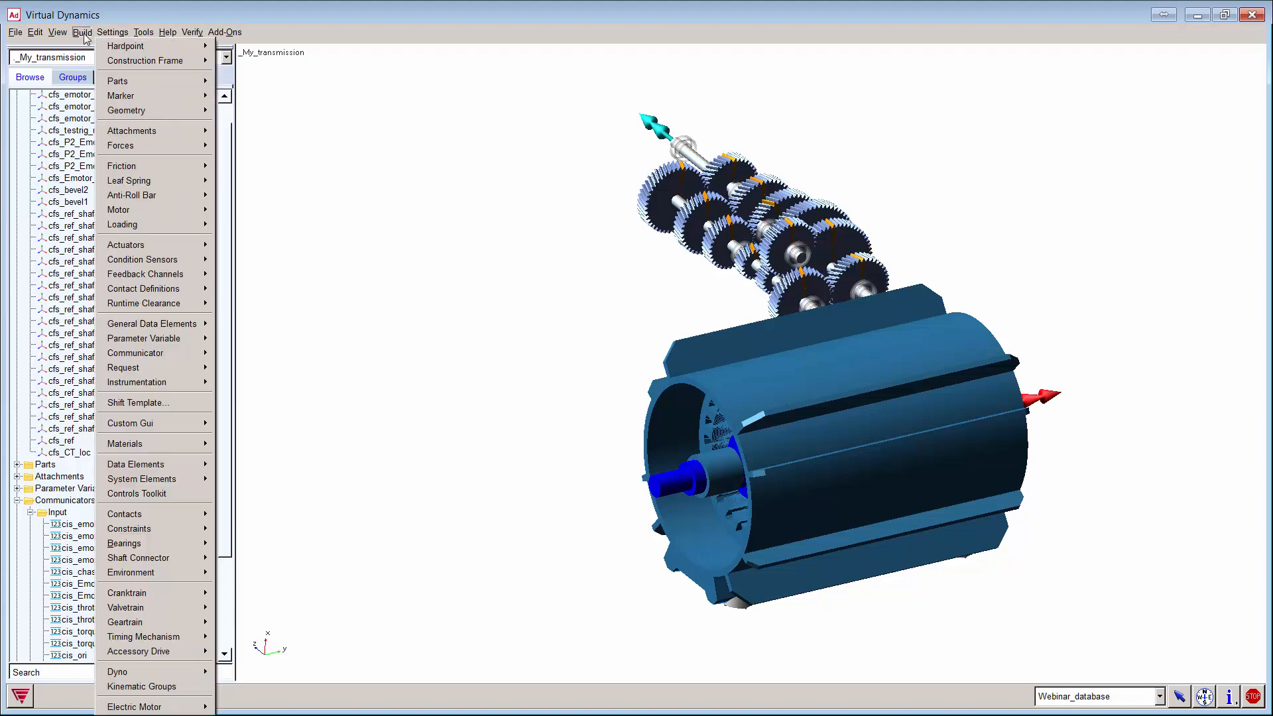
mouse_move(166, 353)
mouse_move(239, 370)
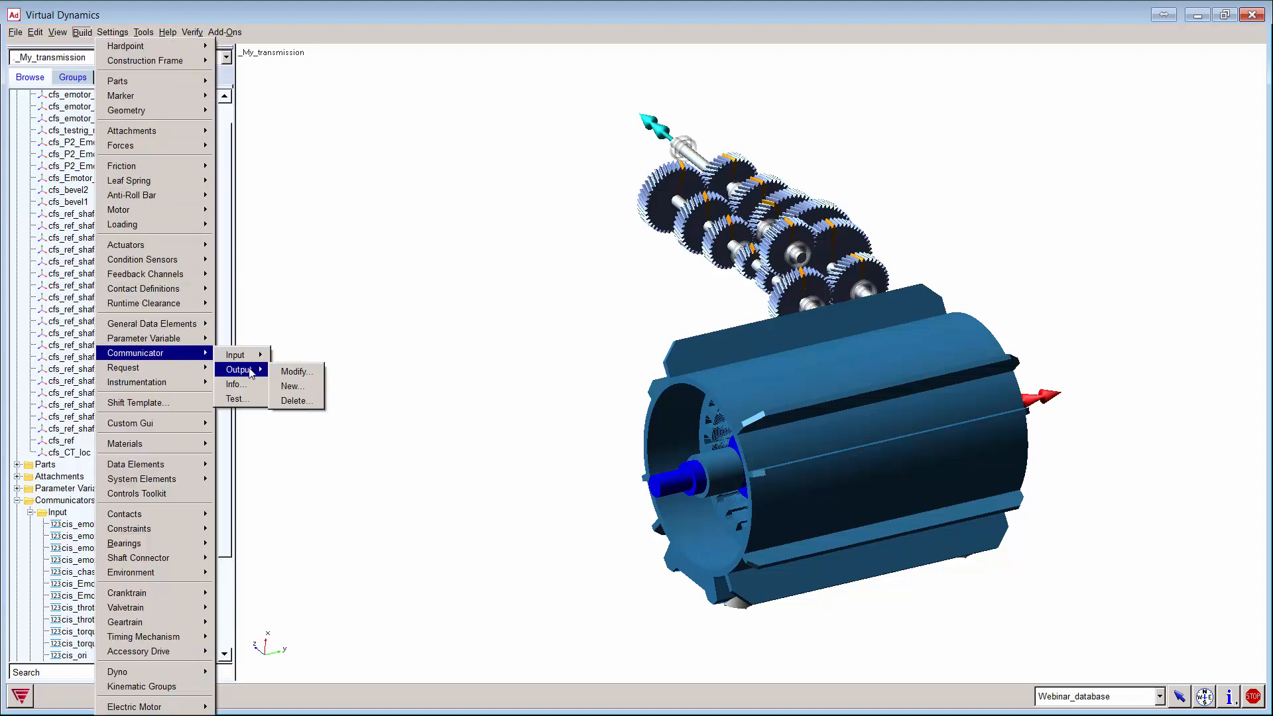
click(305, 386)
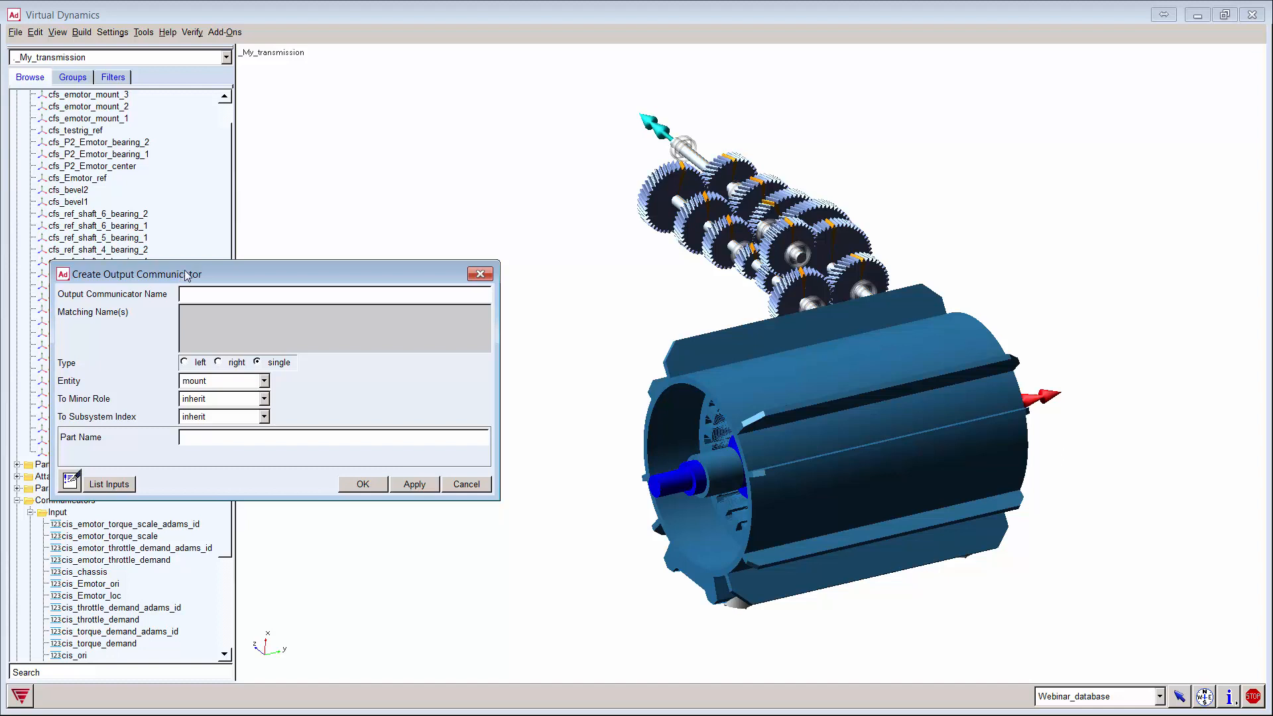
drag(182, 276, 377, 229)
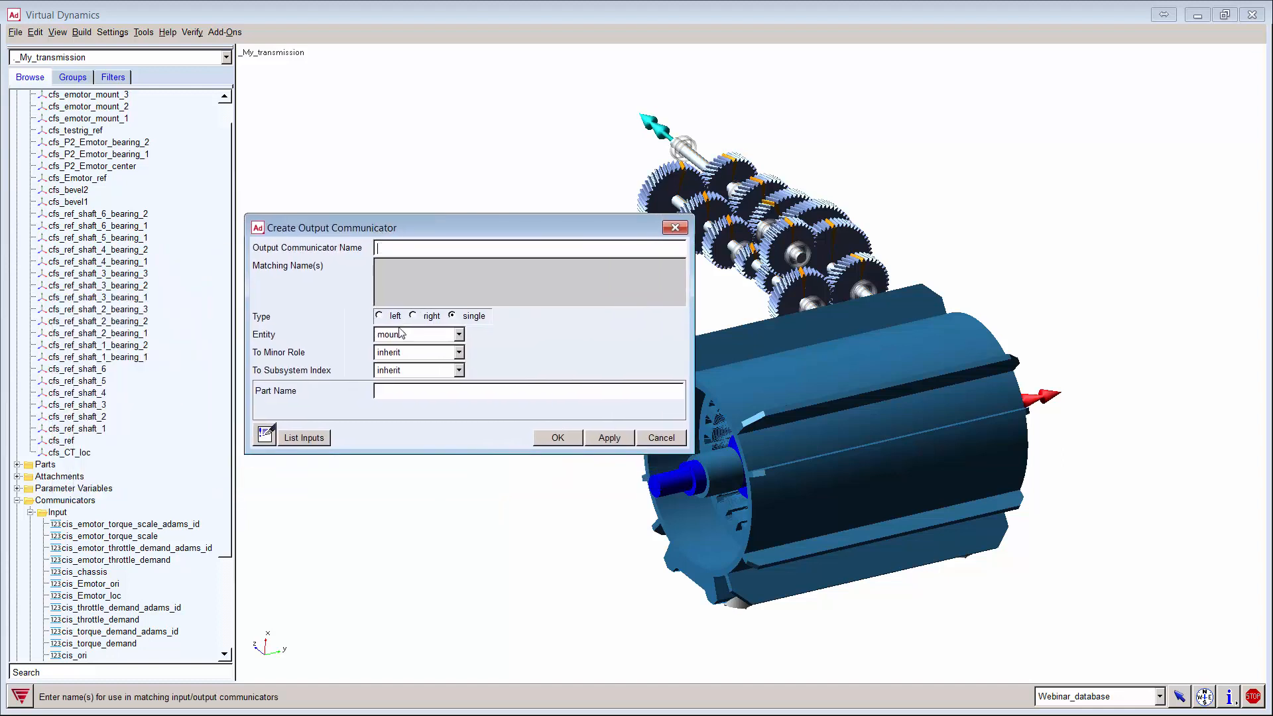
click(390, 246)
text(dri)
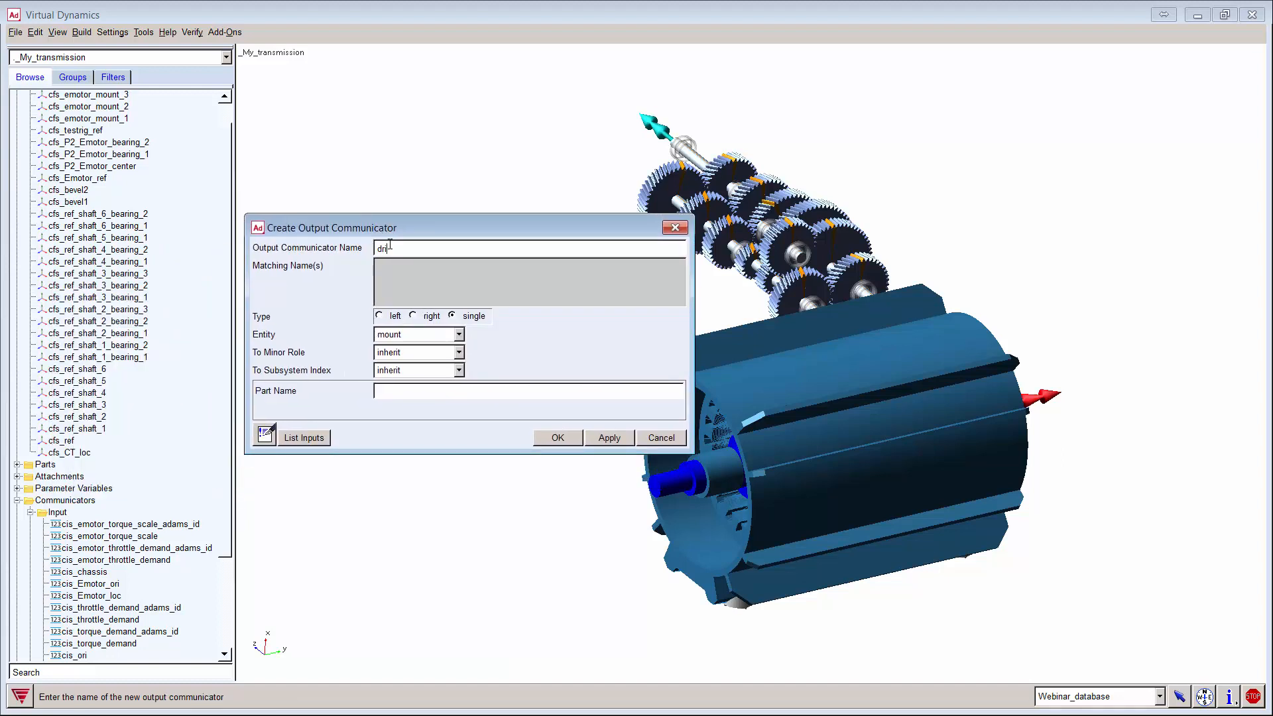
text(ver)
click(413, 270)
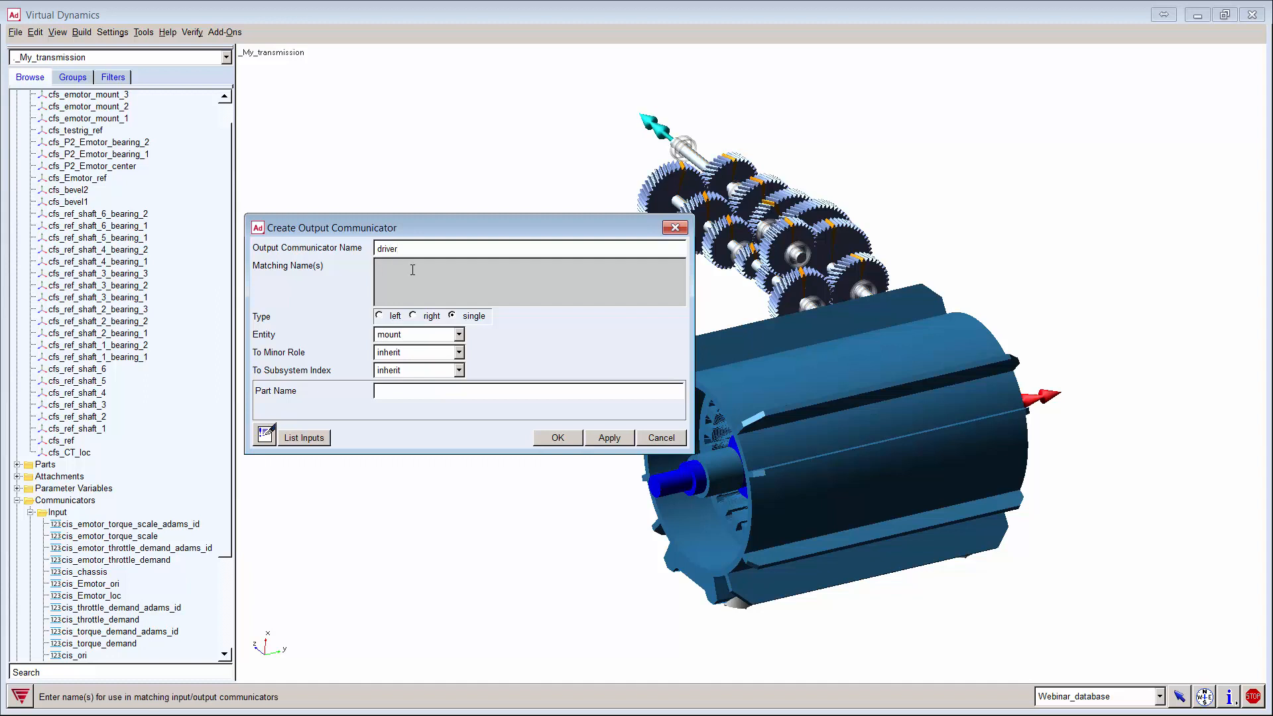
text(driver)
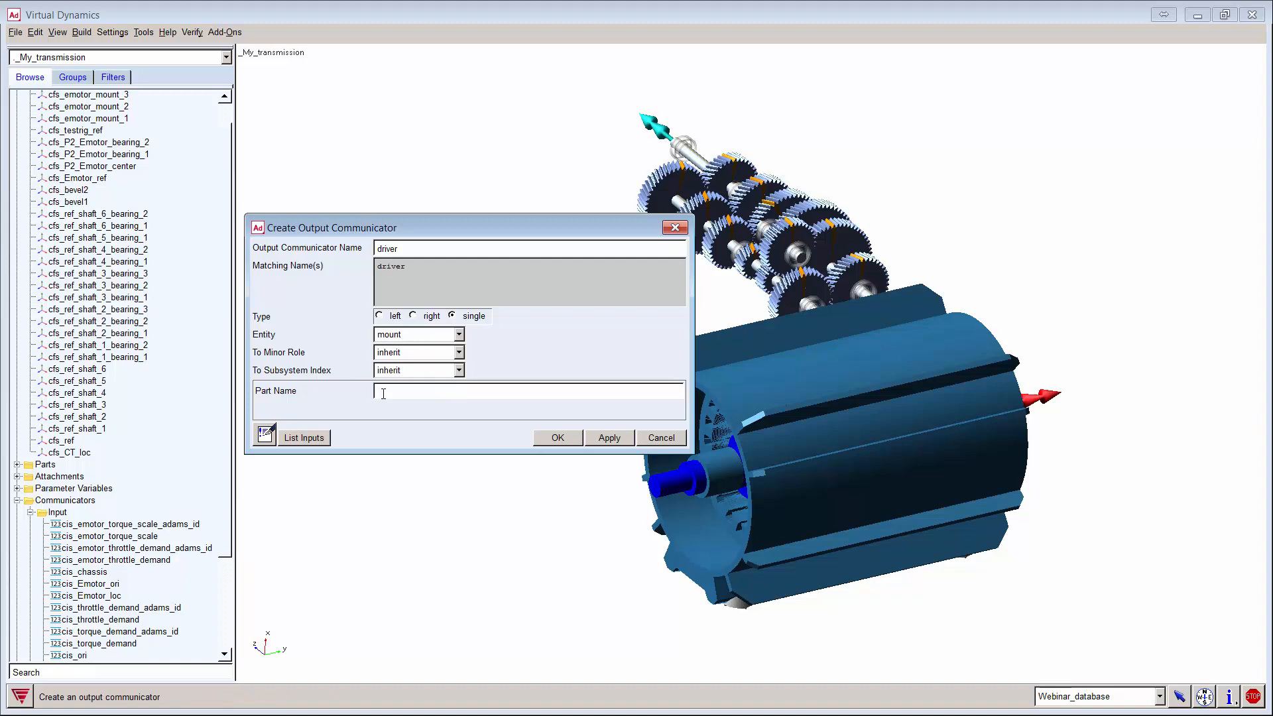
Step: Assign part _My_transmission.ues_emotor_rotor.part_1 to the mount communicator and apply it
right_click(385, 395)
mouse_move(417, 402)
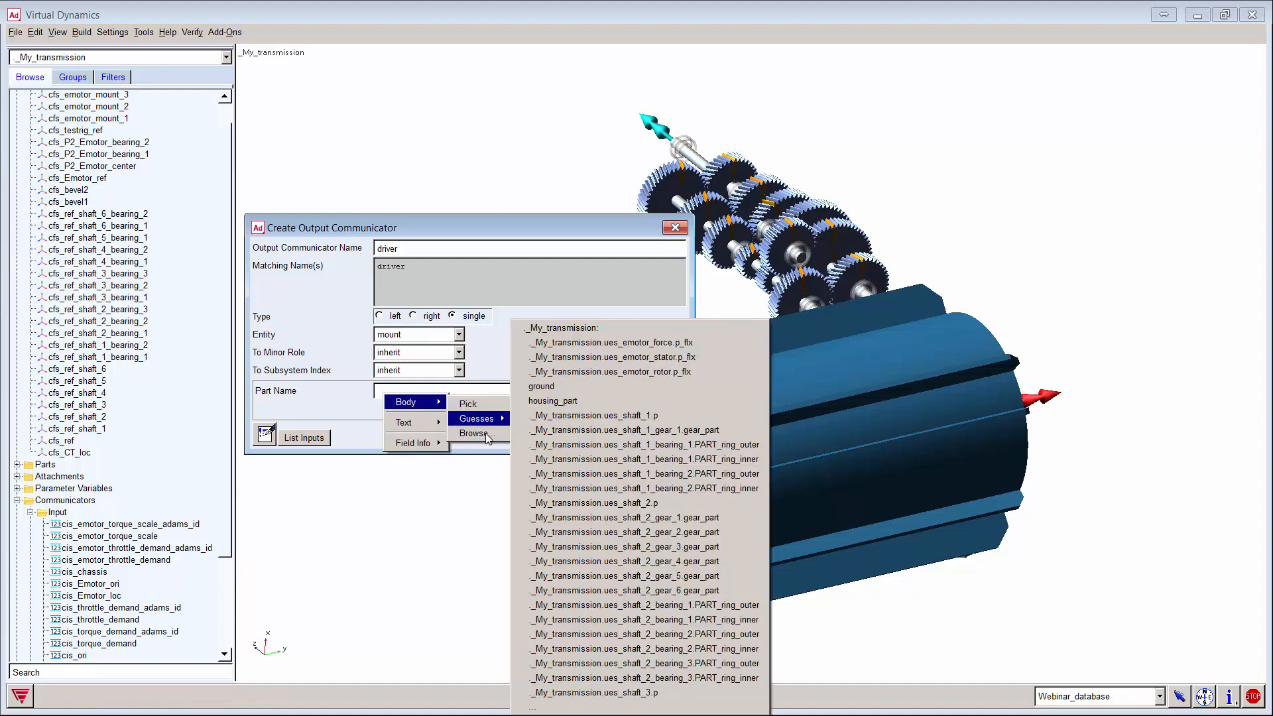
click(485, 432)
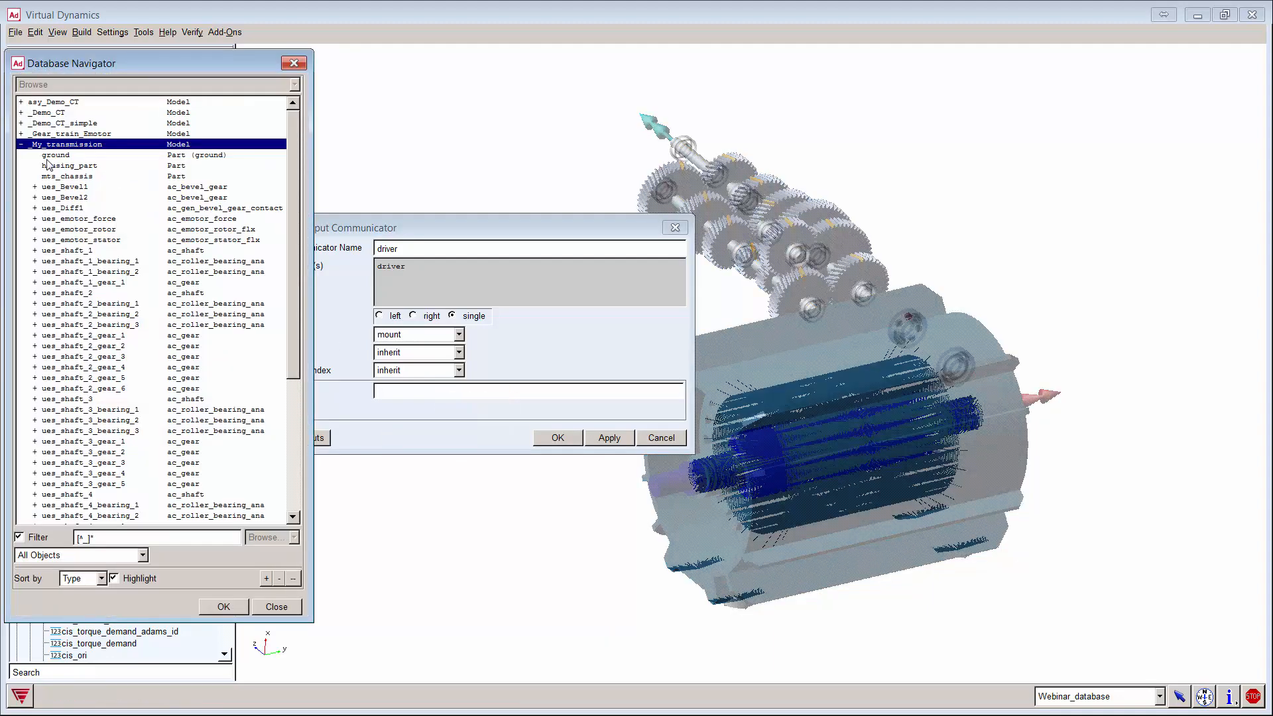
double_click(45, 144)
double_click(53, 146)
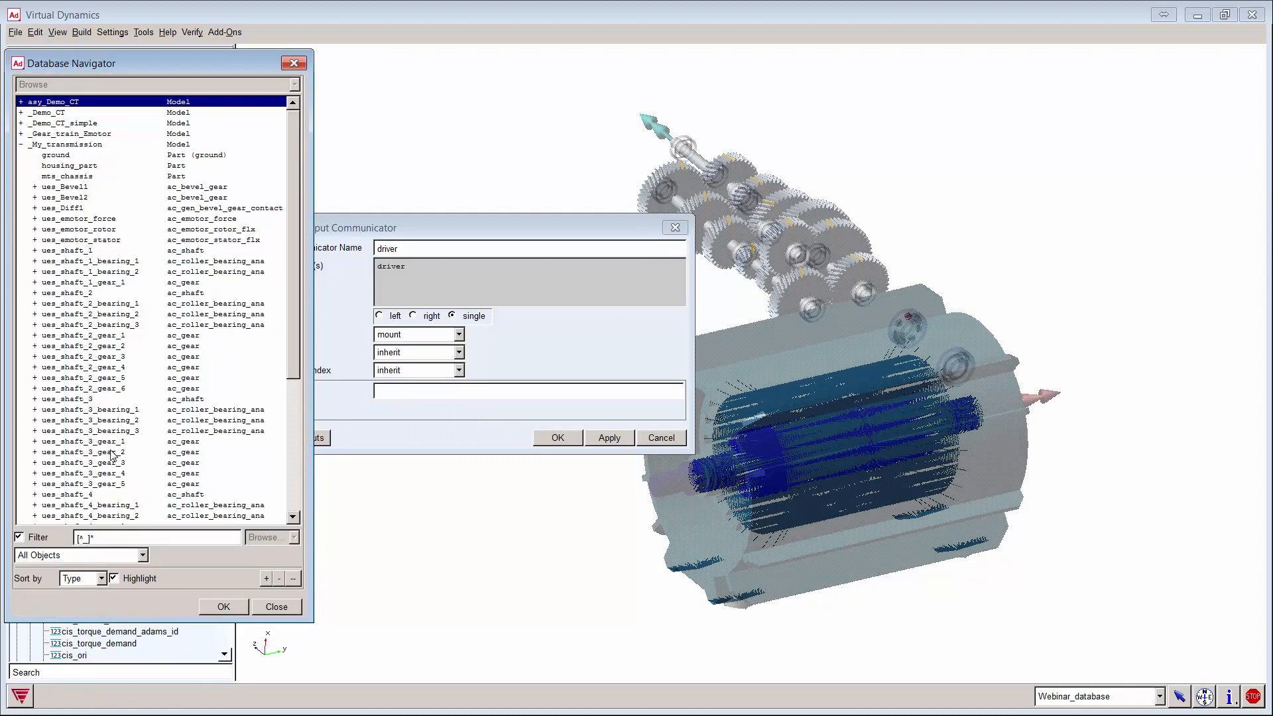
scroll(112, 456, down, 5)
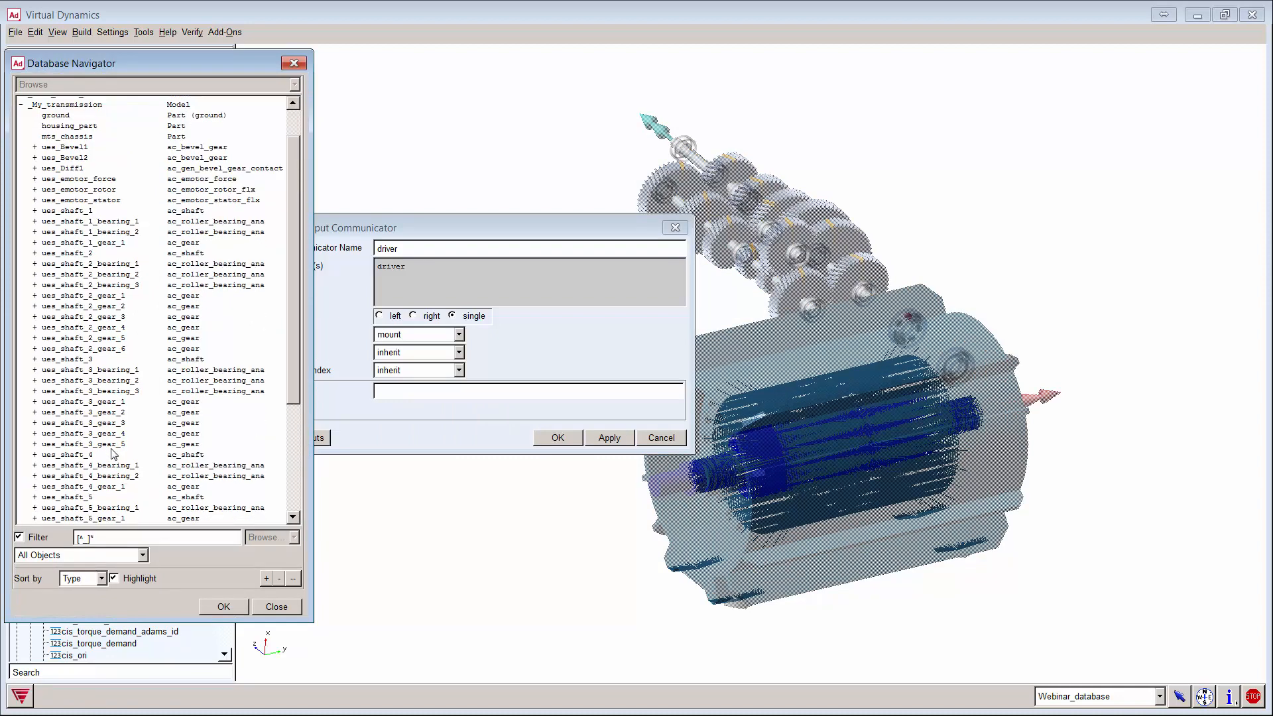
scroll(113, 456, up, 5)
double_click(106, 229)
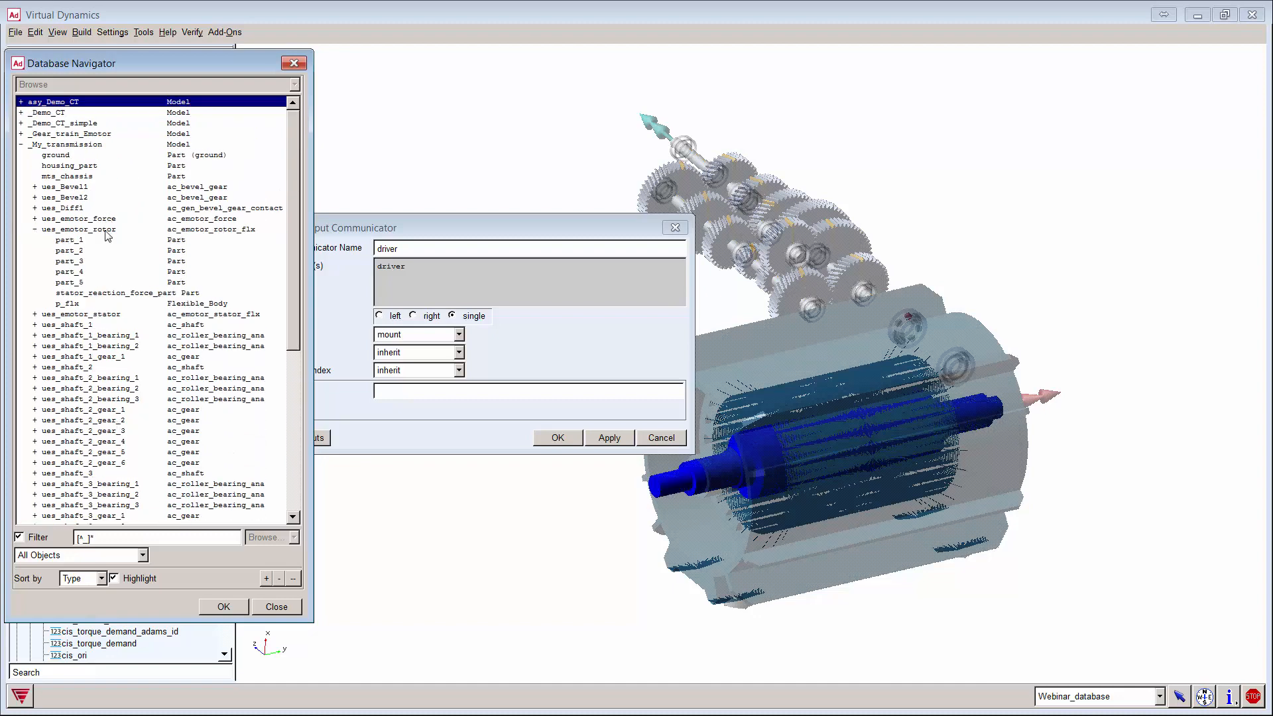
double_click(95, 239)
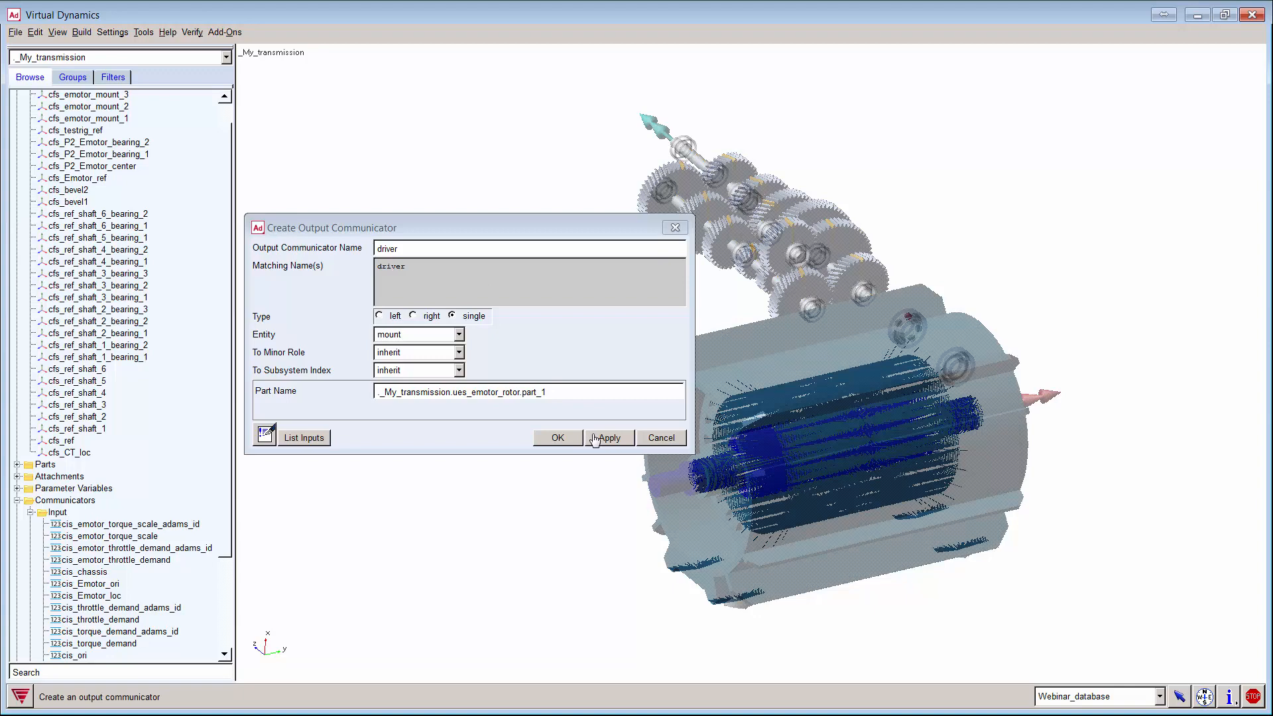
click(594, 438)
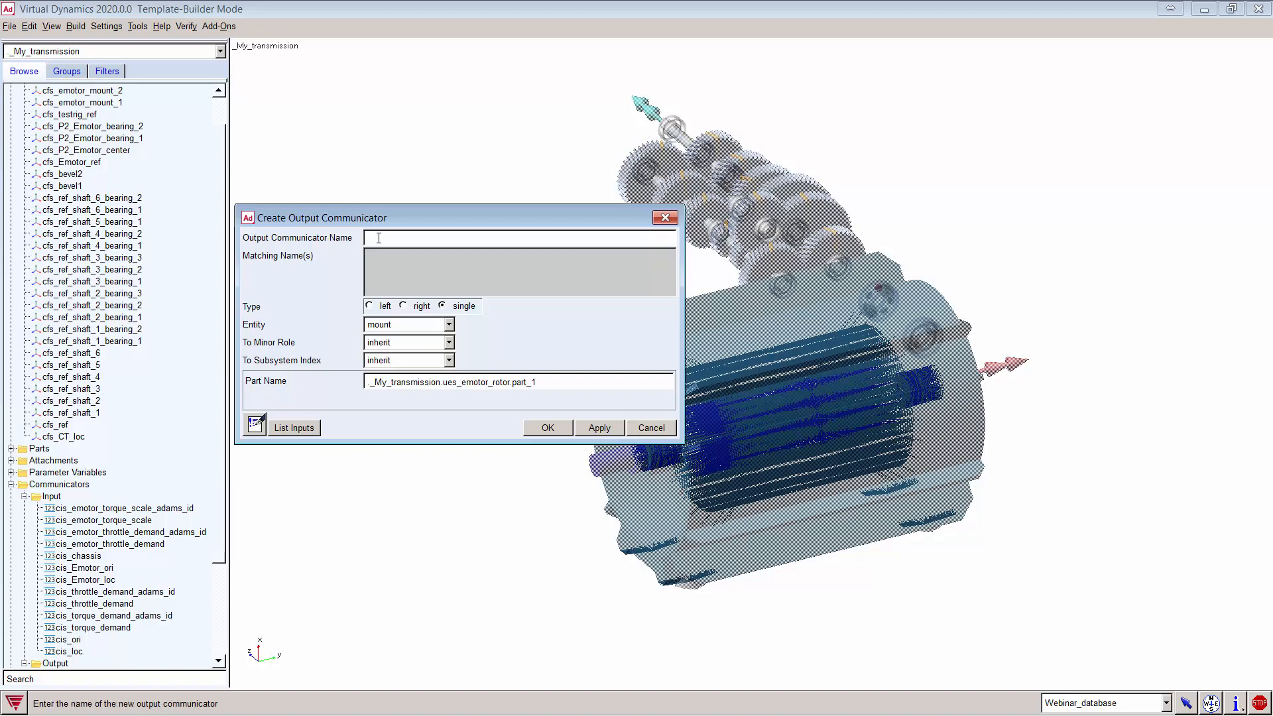
Step: Apply location communicator driver_location, matching driver_location, referenced to ground marker cfs_testrig_ref
text(drive)
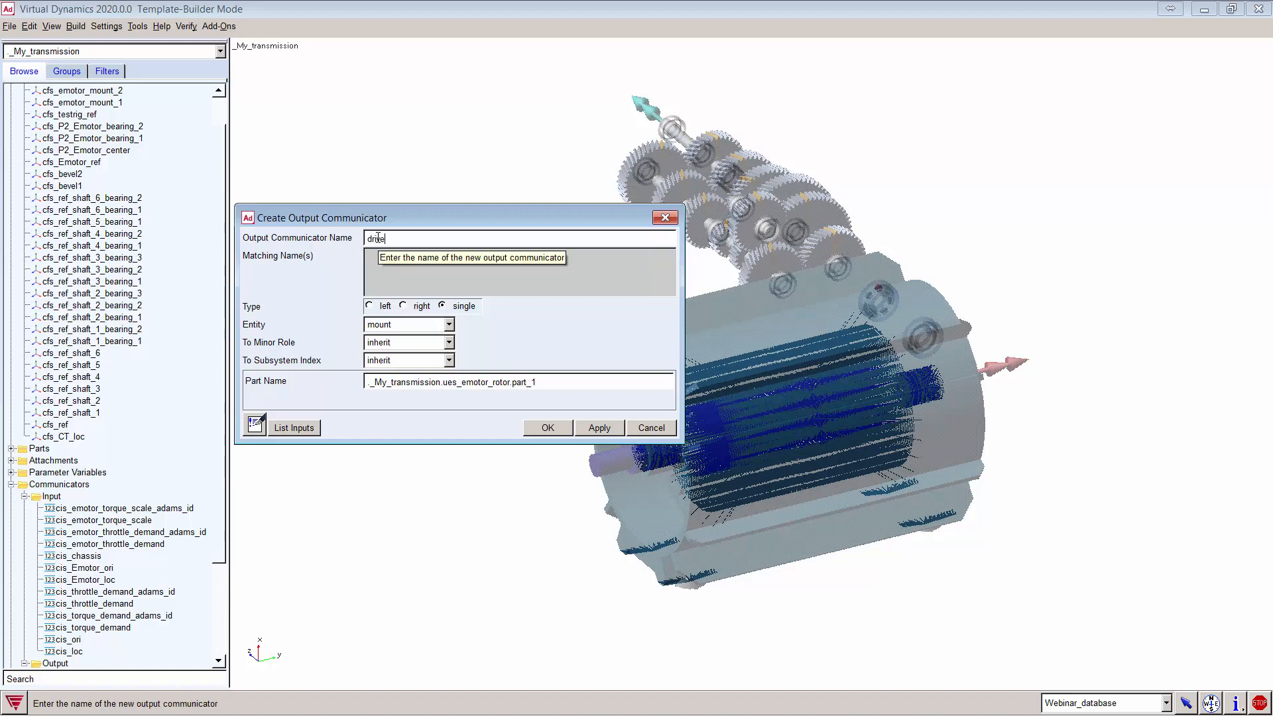
text(r_location)
double_click(377, 237)
key(ctrl+c)
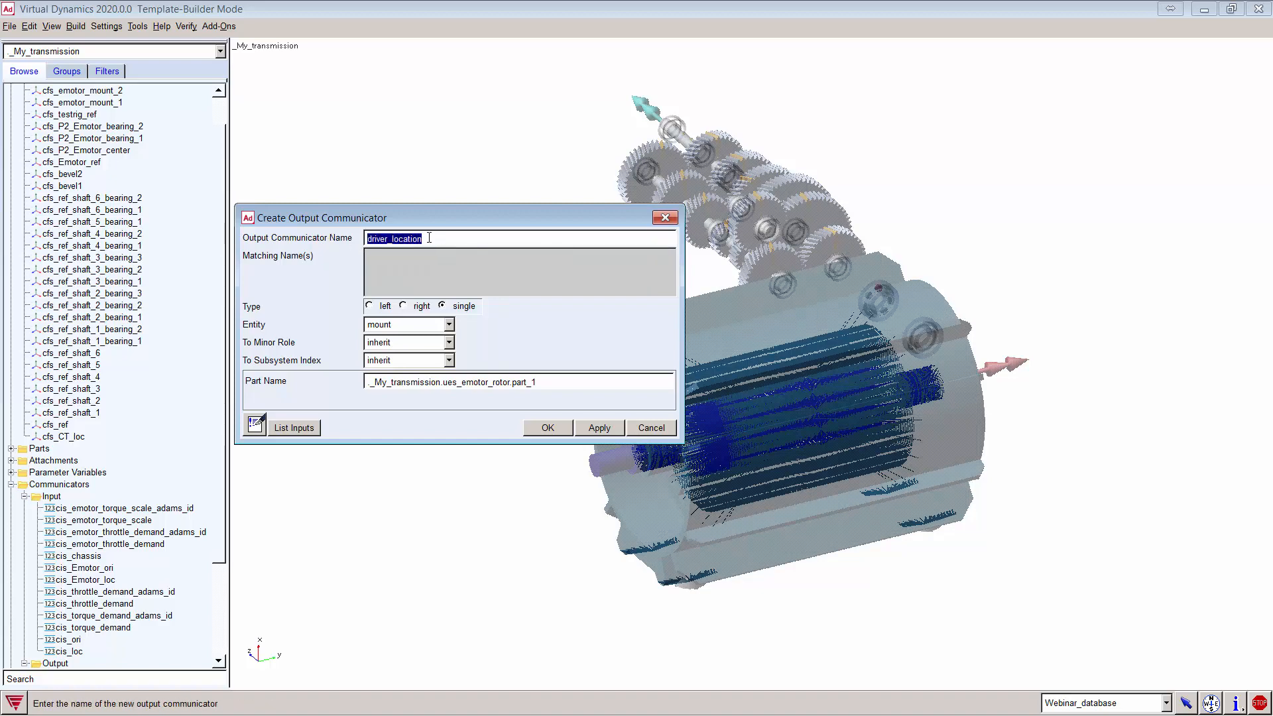
click(407, 256)
key(ctrl+v)
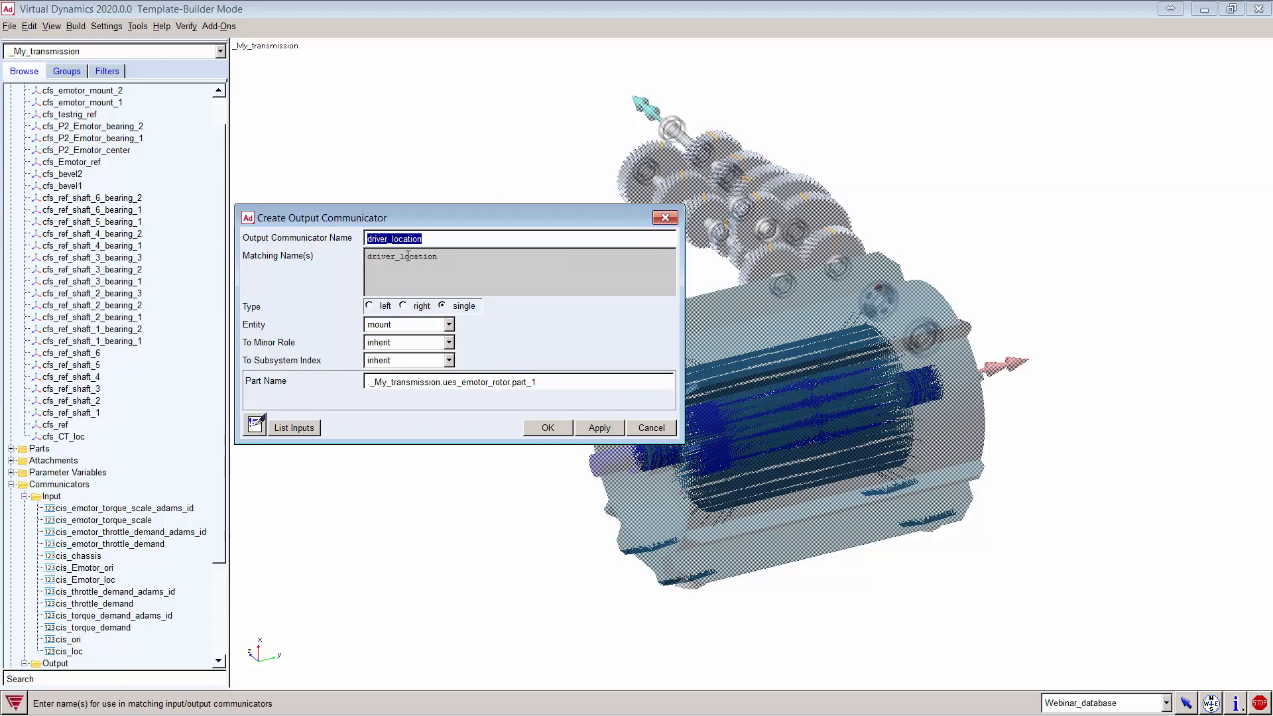
click(411, 324)
scroll(410, 368, up, 2)
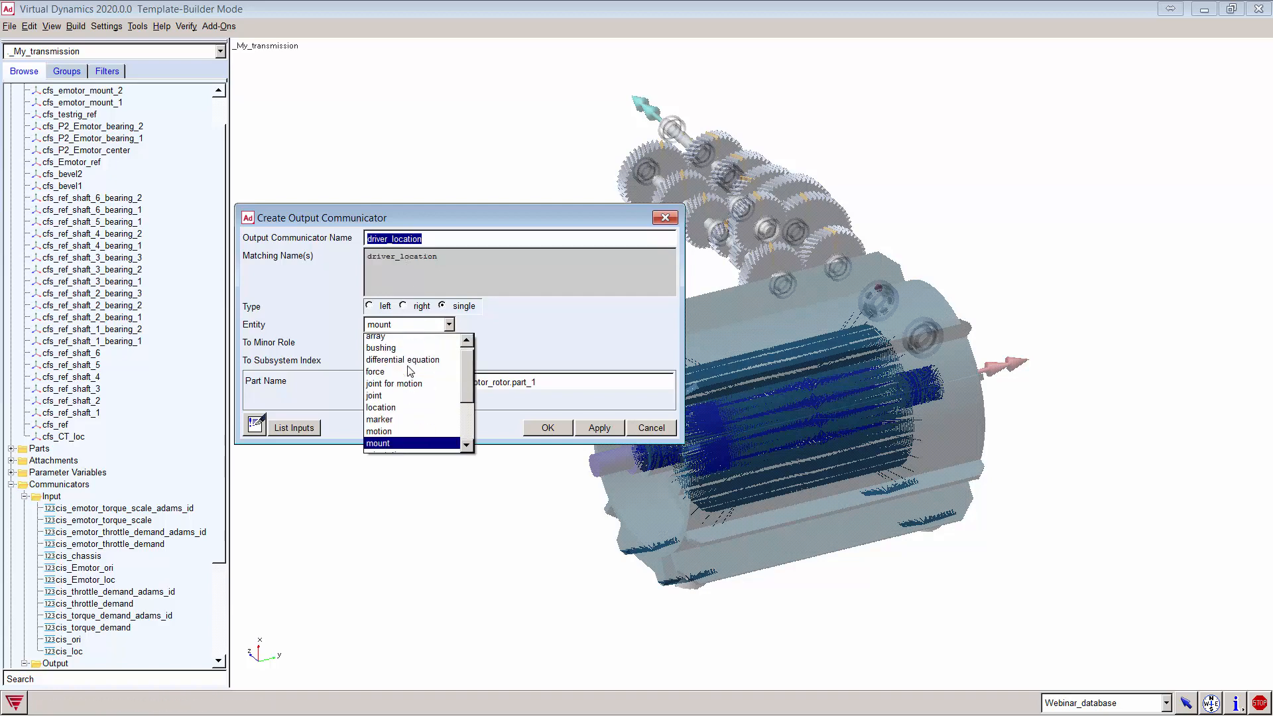
click(383, 407)
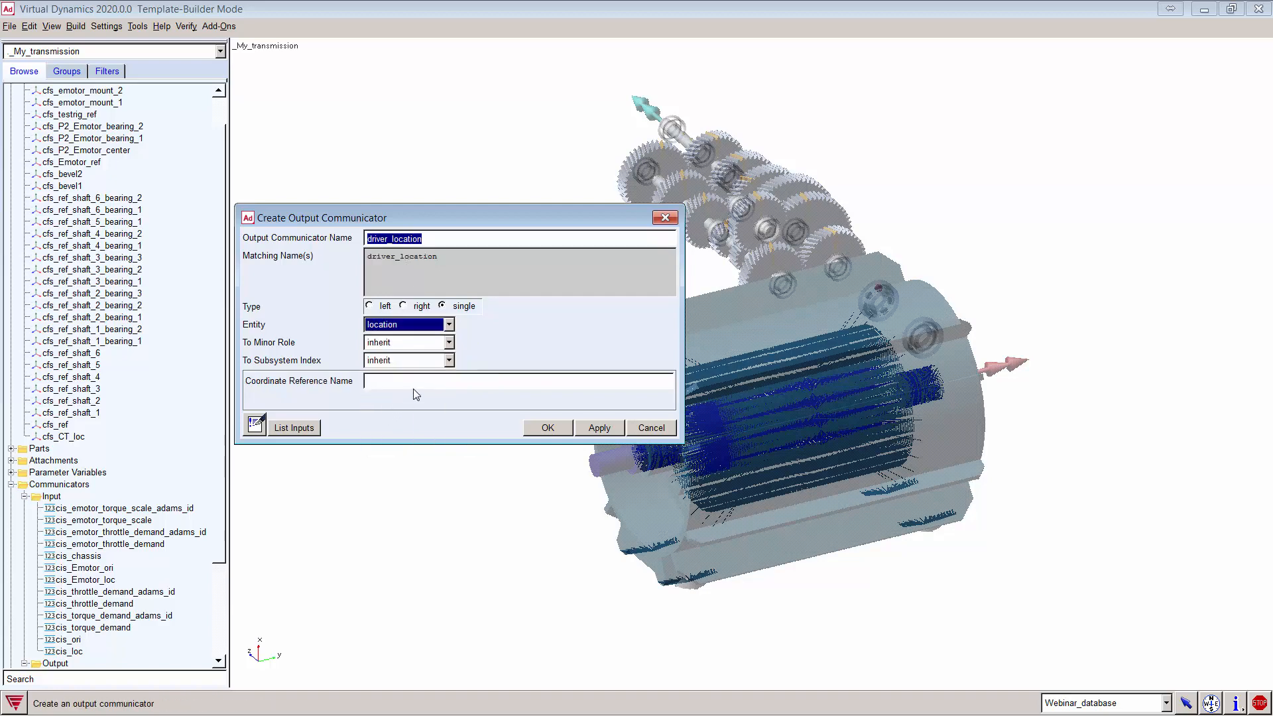
right_click(411, 377)
mouse_move(477, 386)
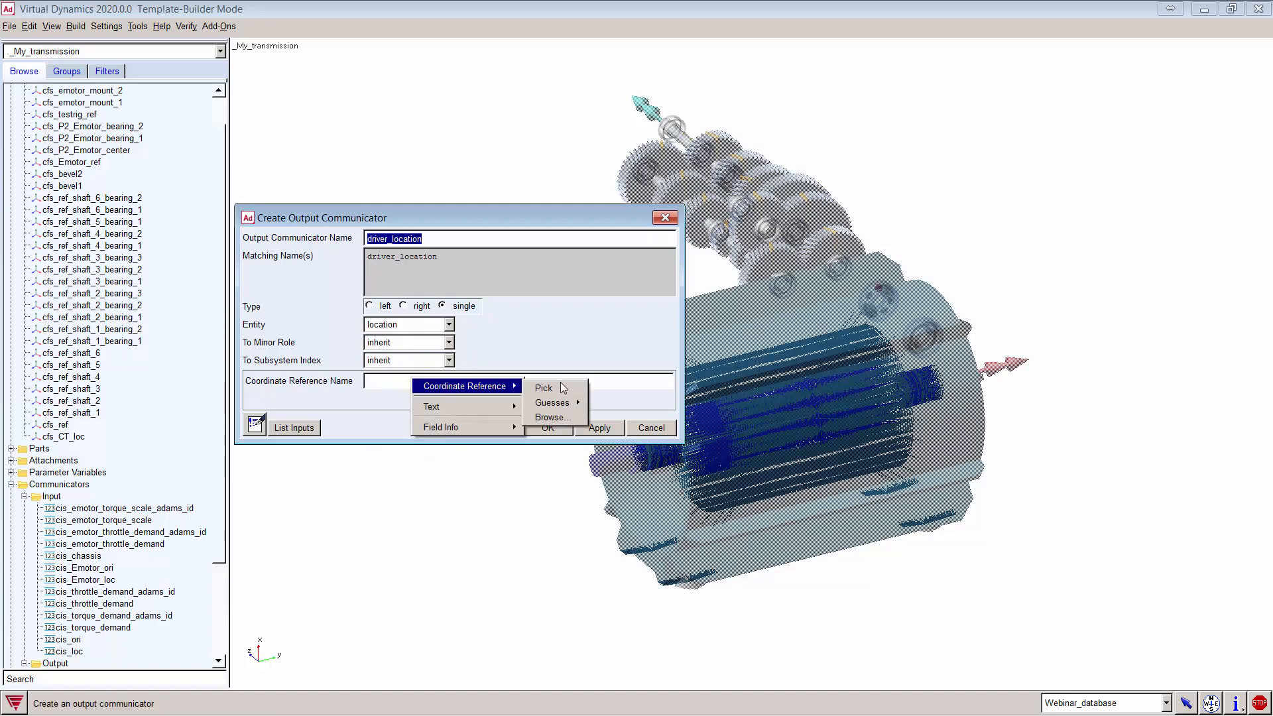
click(556, 418)
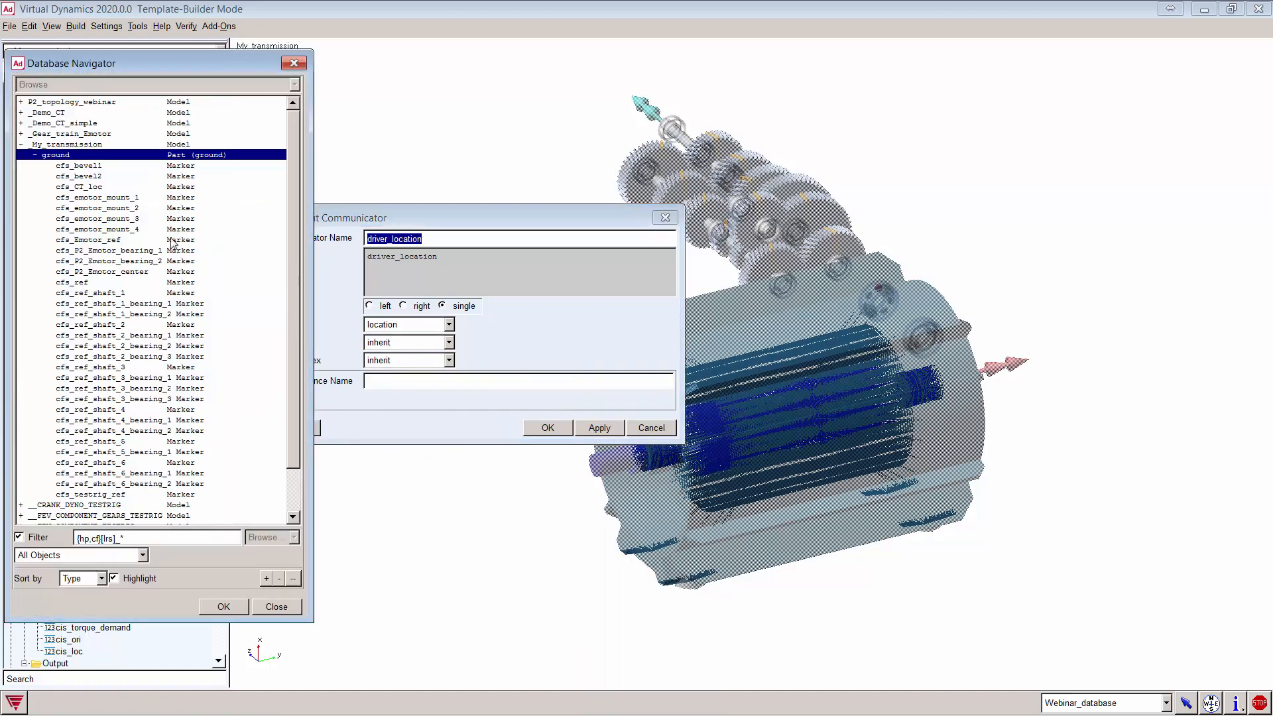
double_click(110, 495)
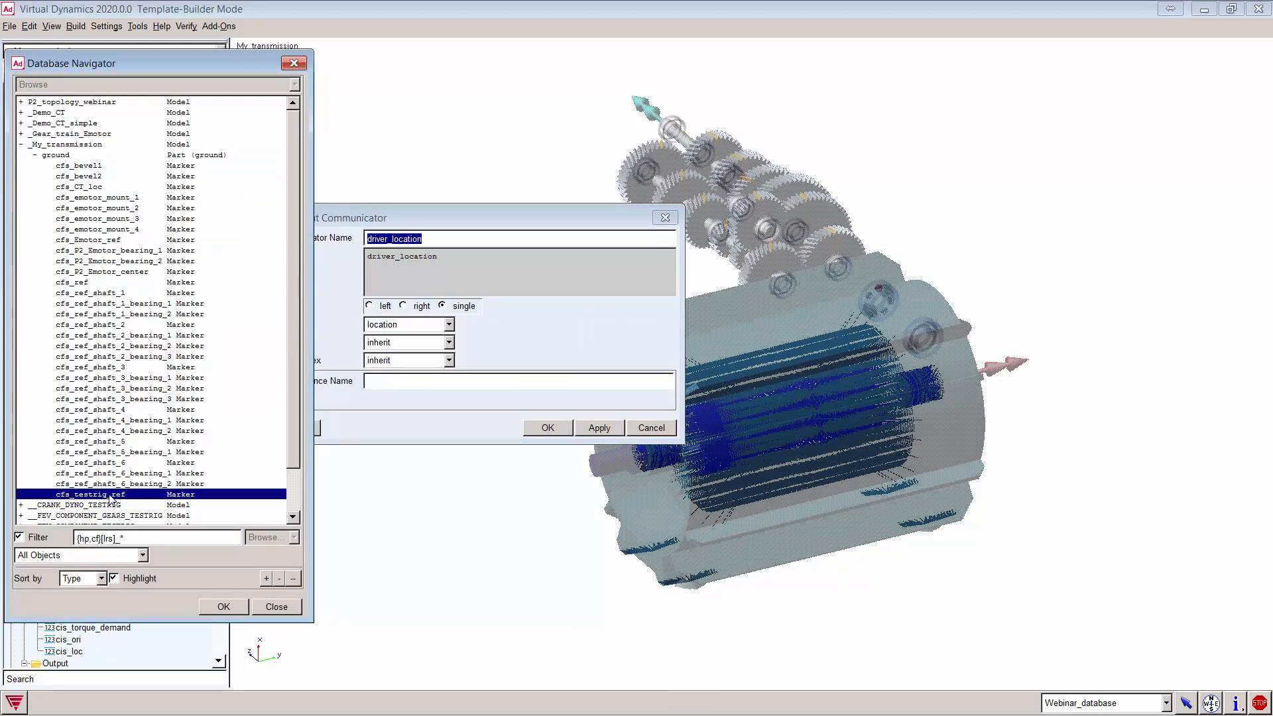
click(599, 428)
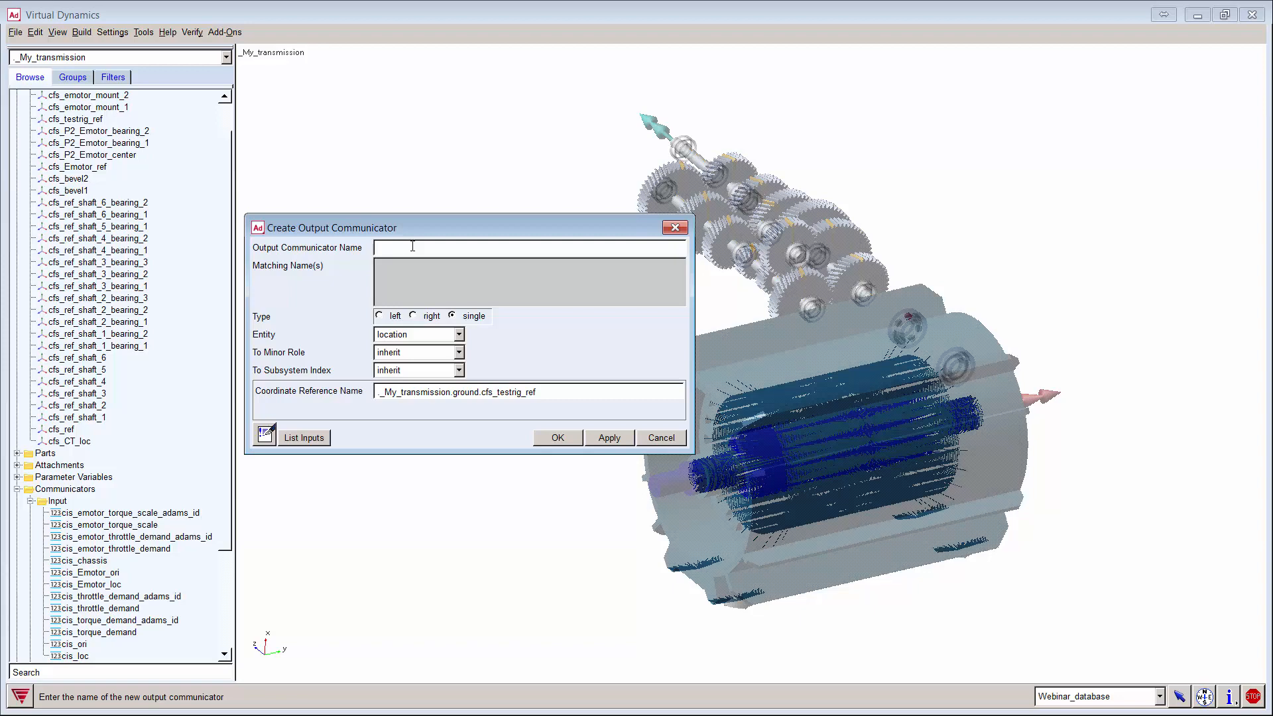
Step: Create orientation communicator driver_orientation with construction frame cfs_testrig_ref and close the form
text(driver_orientation)
key(Tab)
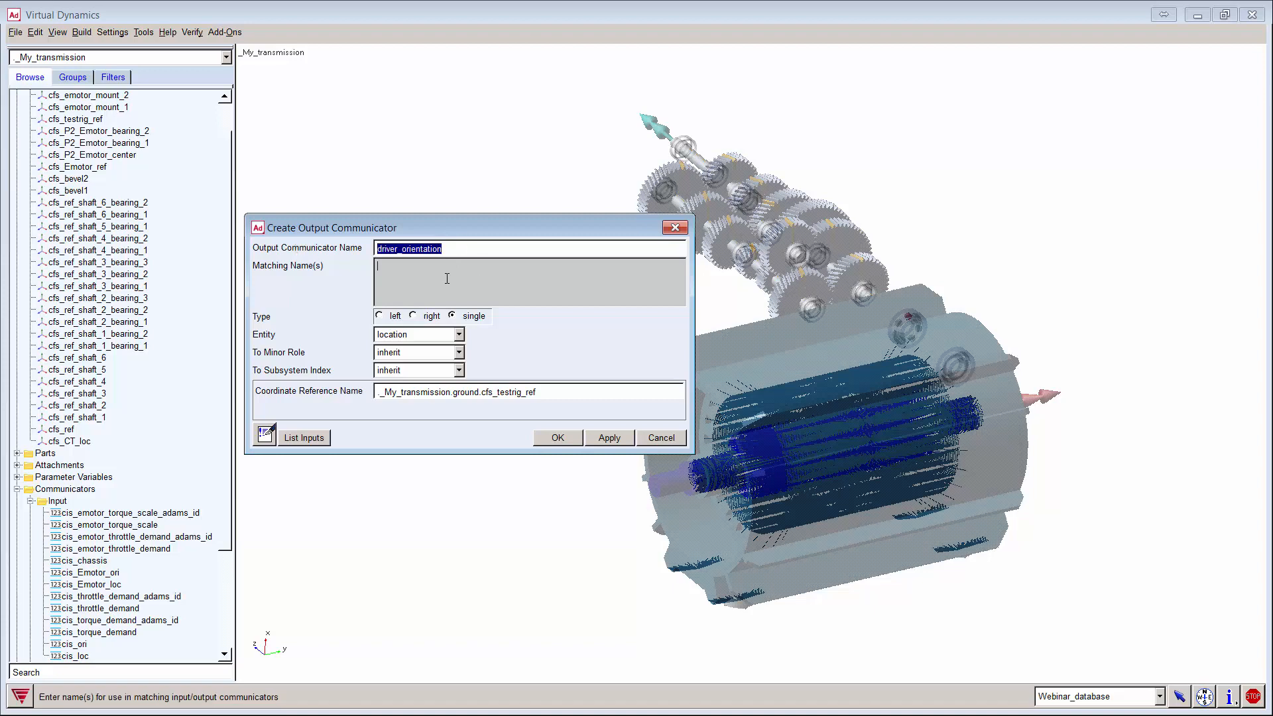
click(440, 339)
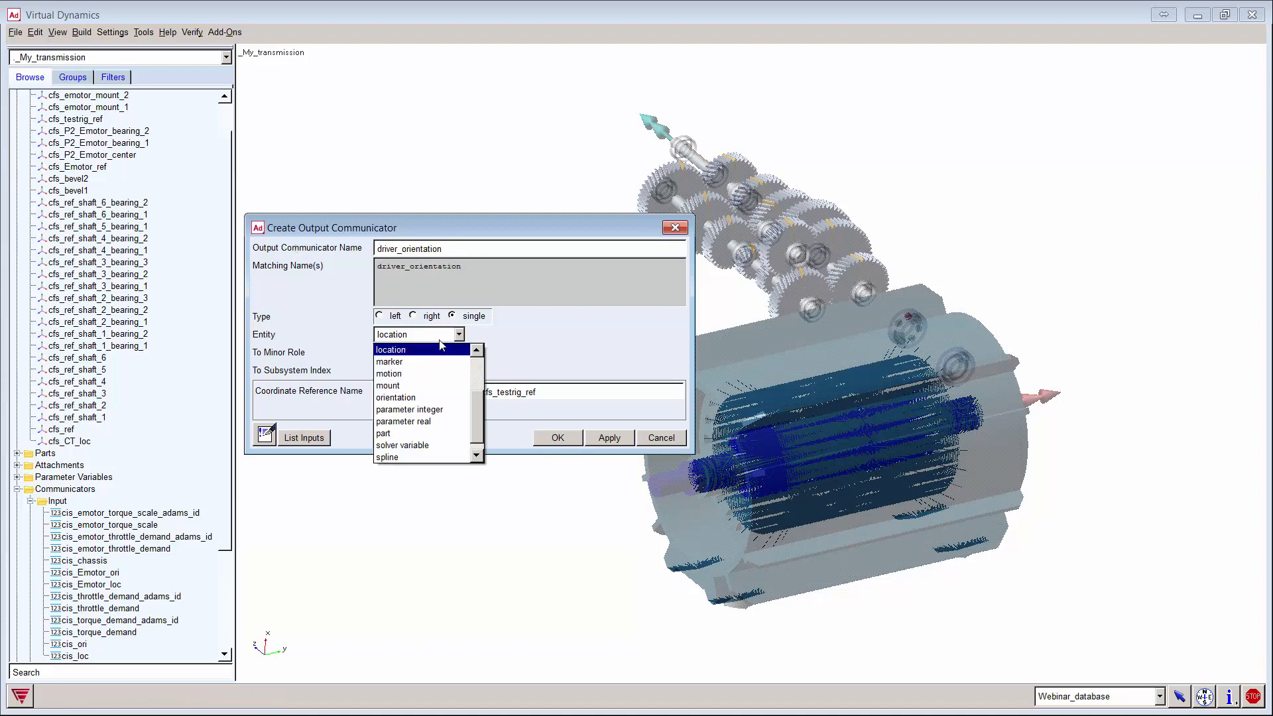
click(443, 398)
click(461, 391)
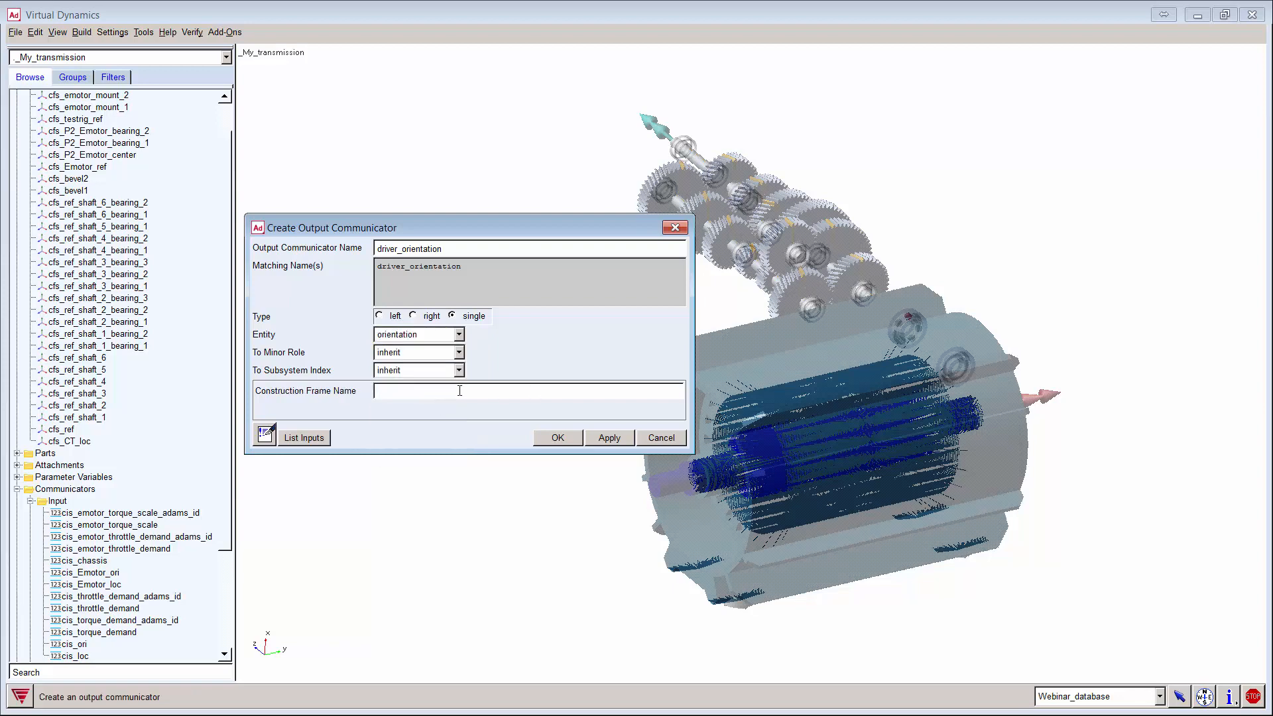
right_click(460, 391)
mouse_move(517, 399)
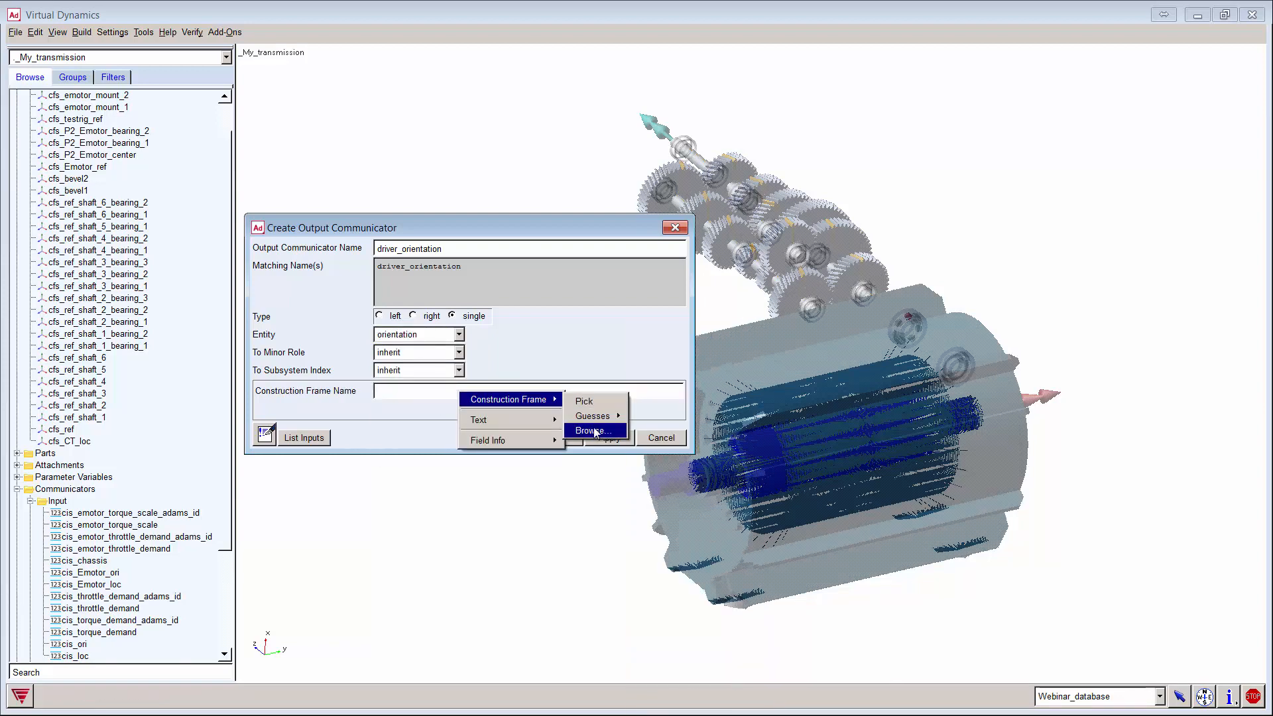
click(593, 431)
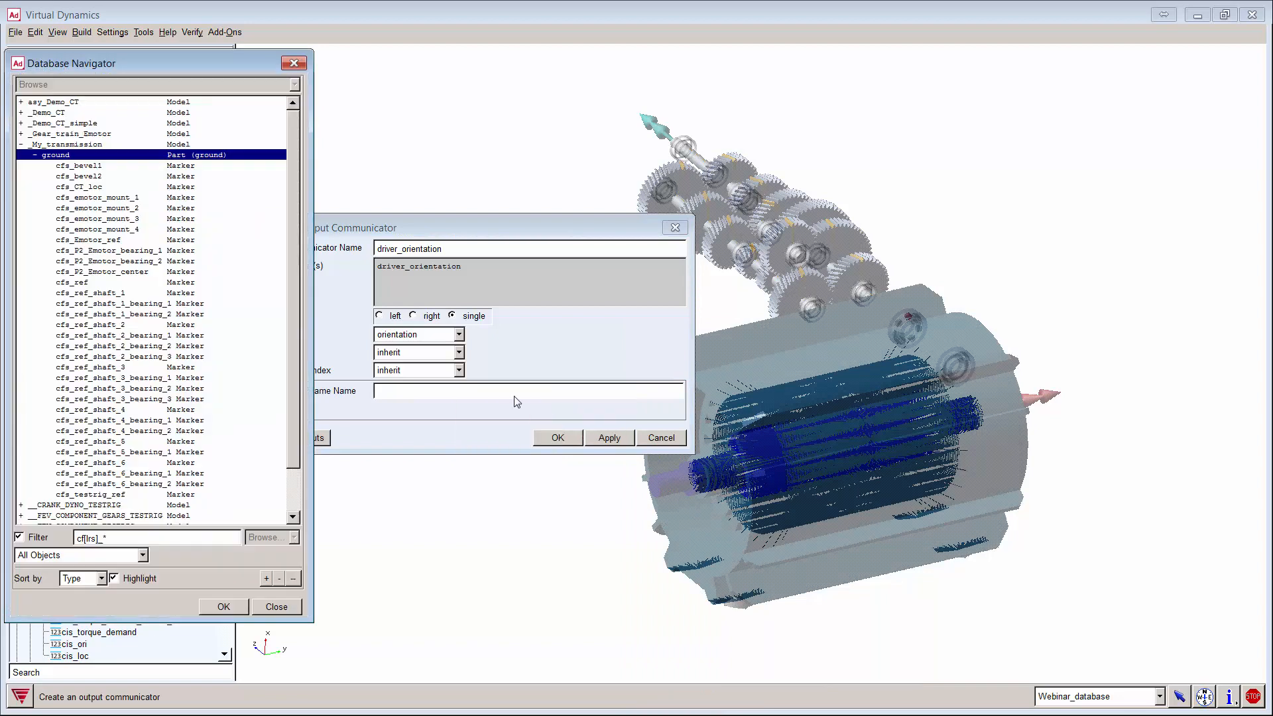
click(119, 240)
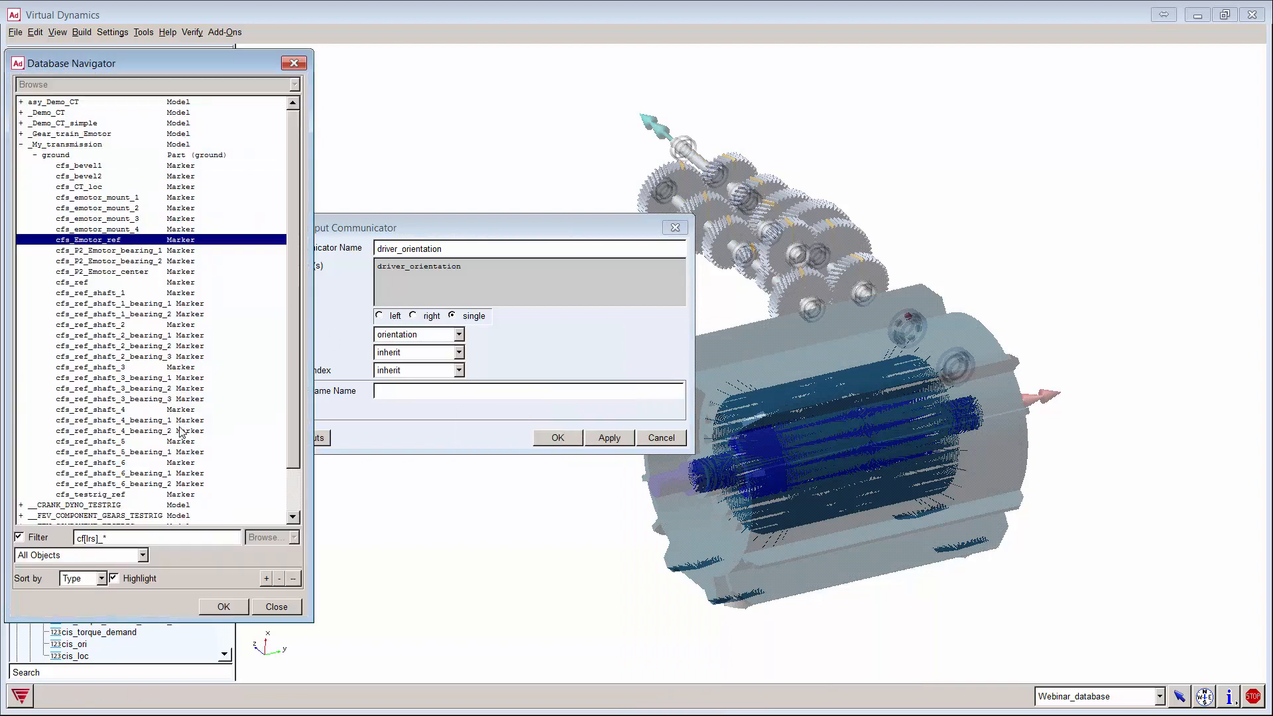
double_click(114, 495)
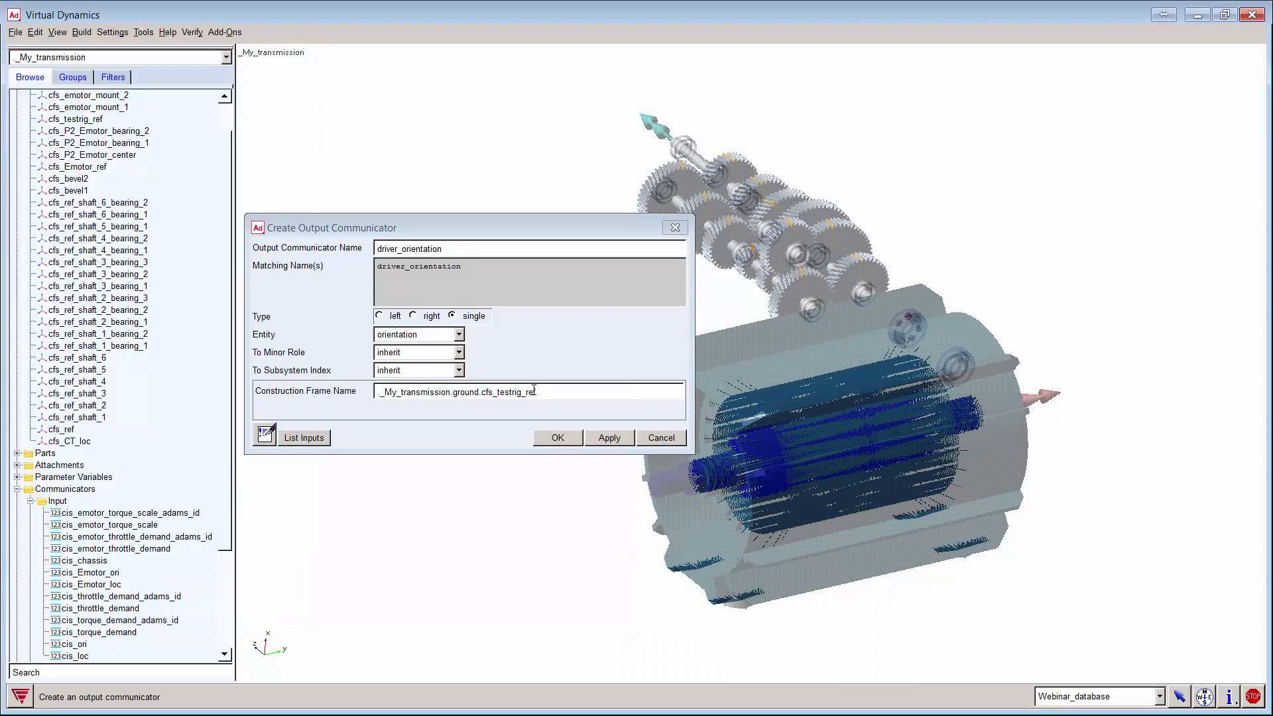
click(558, 439)
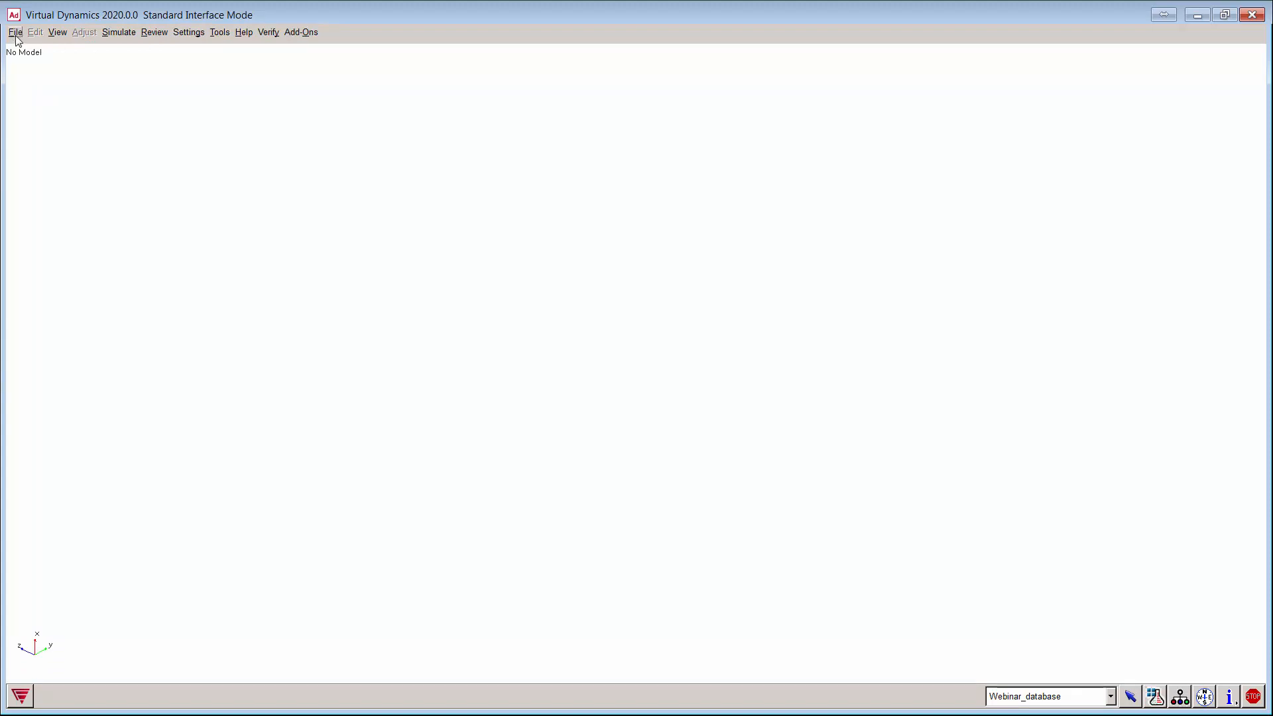
Step: Bring up the New Subsystem dialog from the File > New menu
click(15, 33)
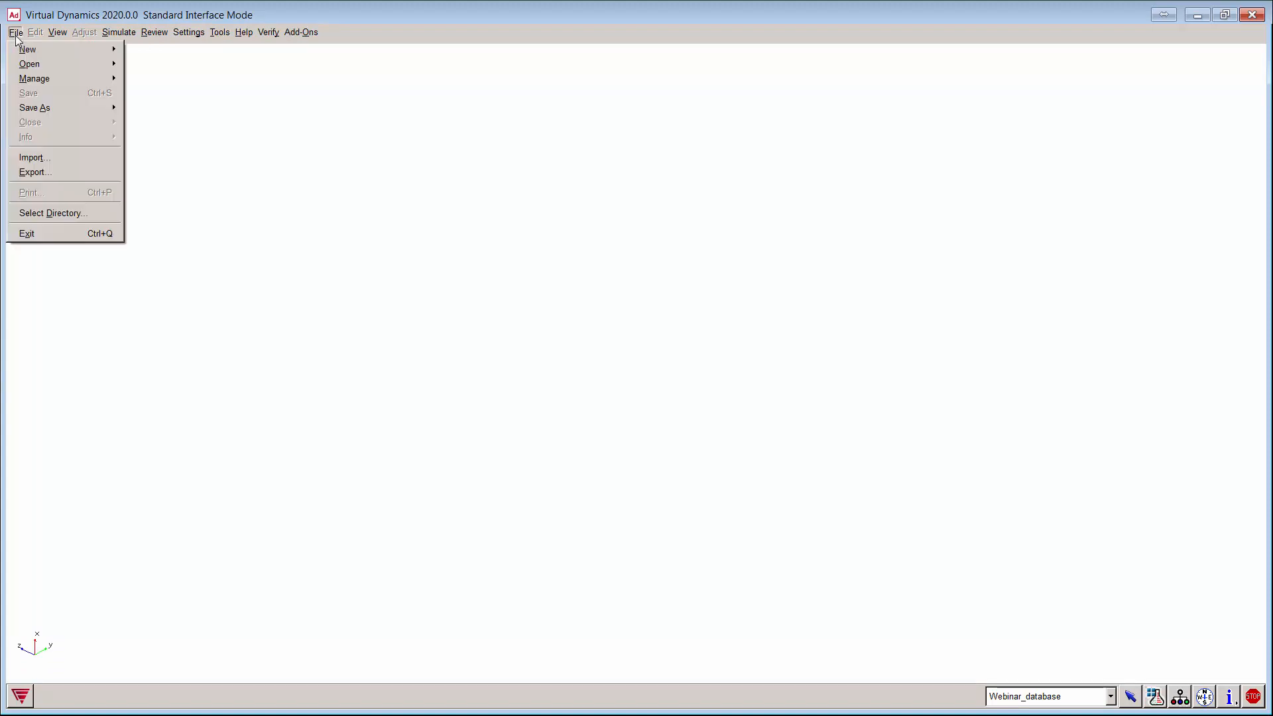
mouse_move(30, 49)
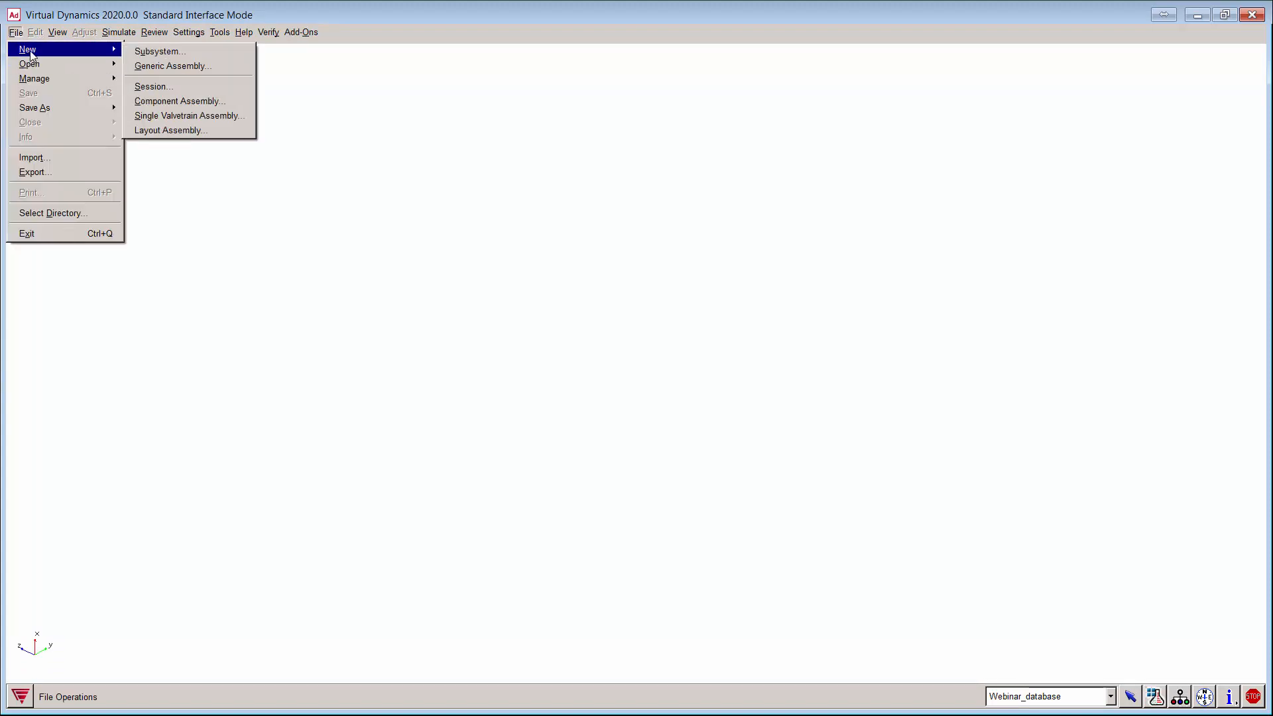
click(169, 50)
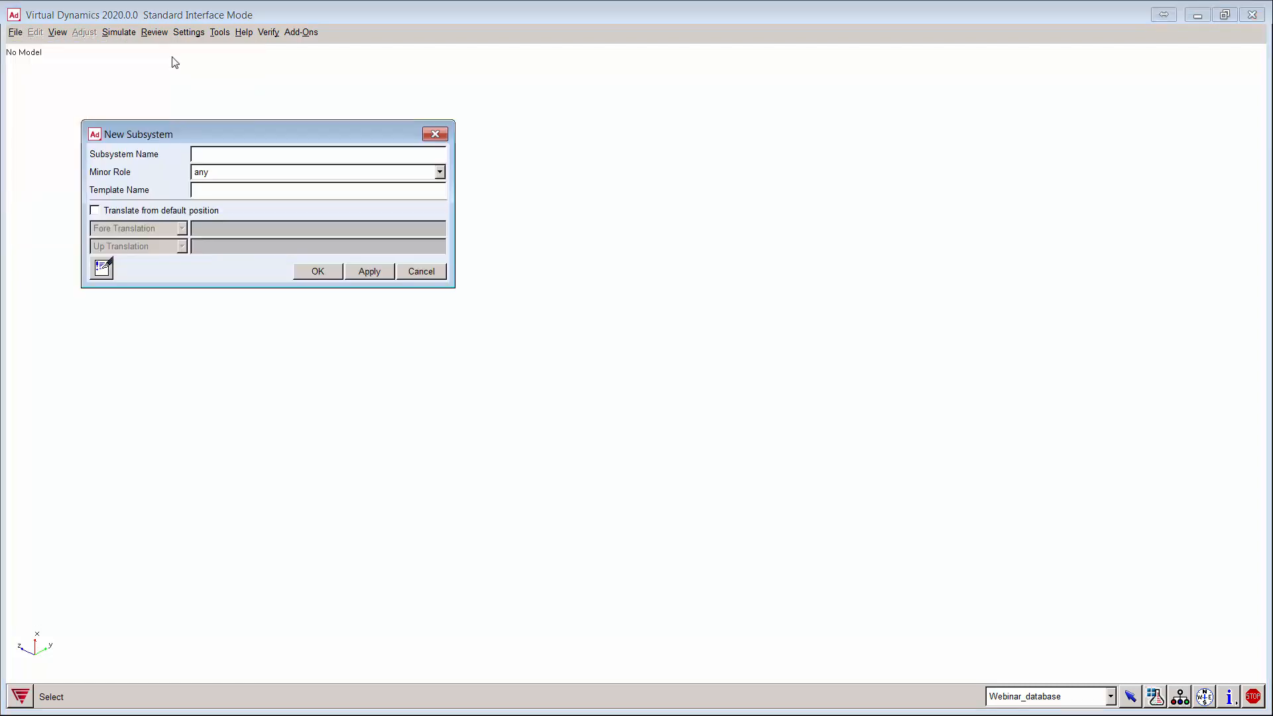
Step: Create subsystem sub_Demo_CT from the Webinar_database template _Demo_CT.tpl
right_click(204, 192)
mouse_move(229, 198)
click(342, 216)
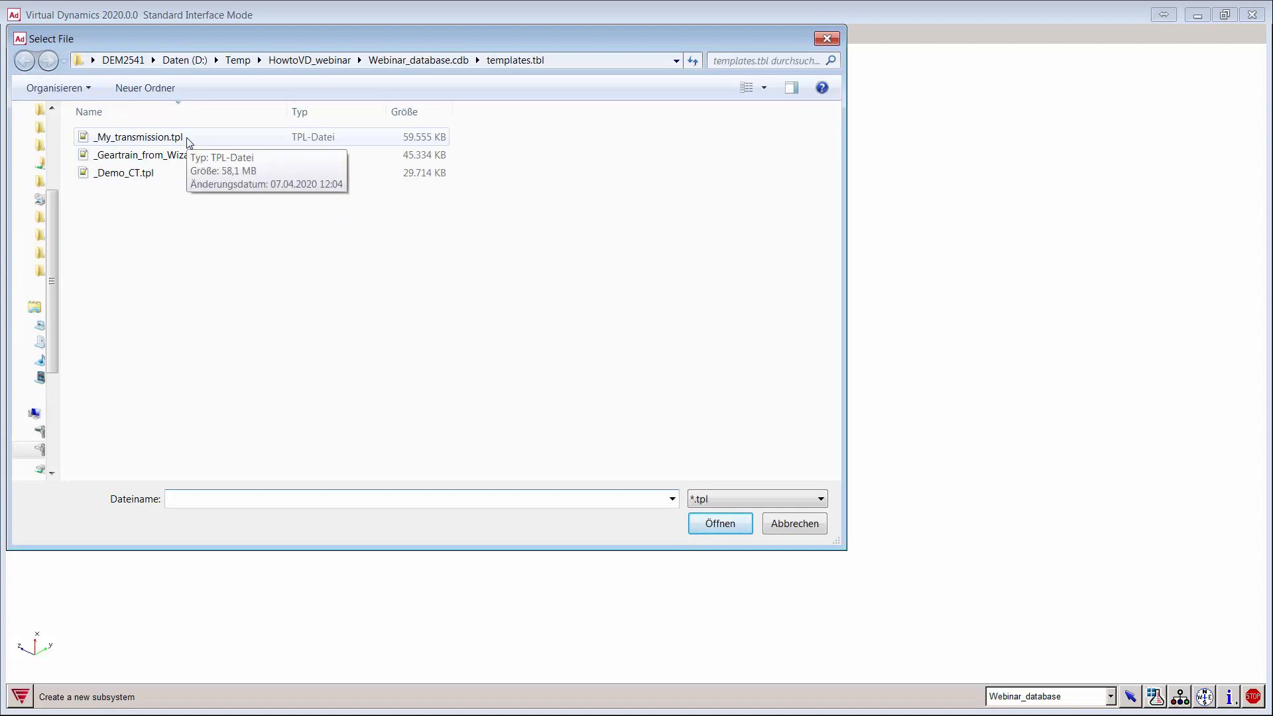
double_click(161, 173)
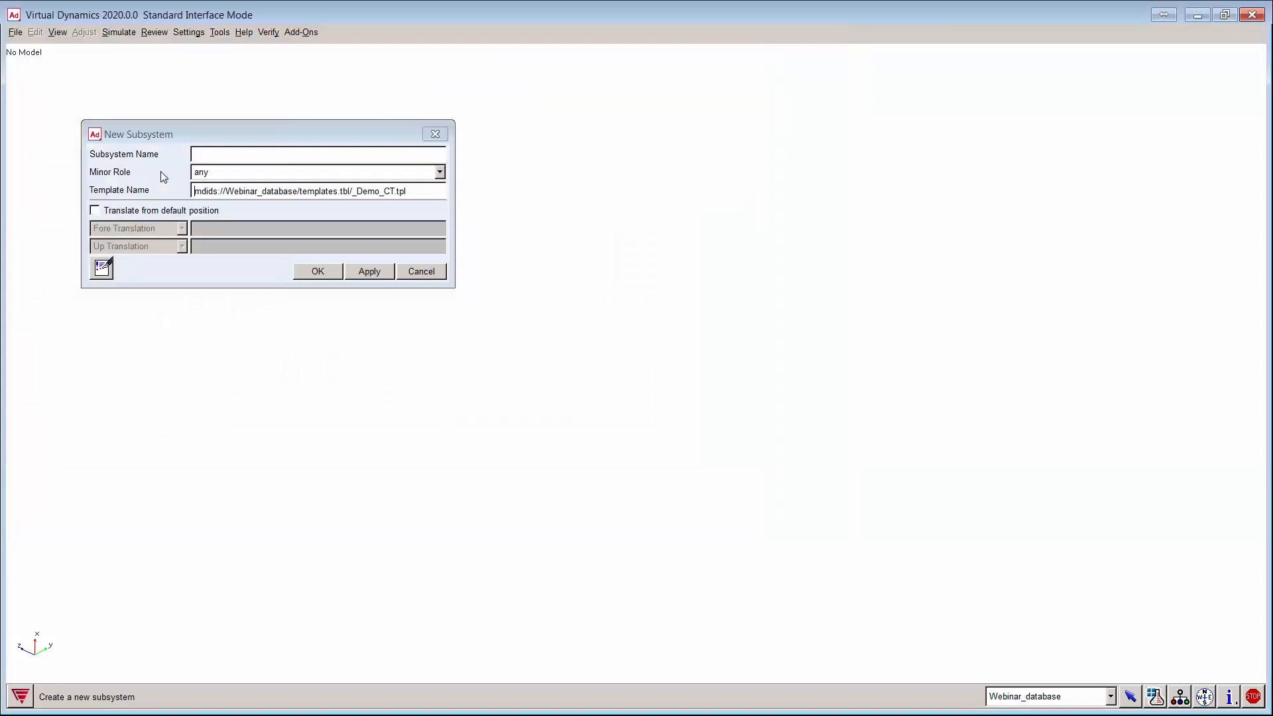
double_click(377, 191)
key(ctrl+c)
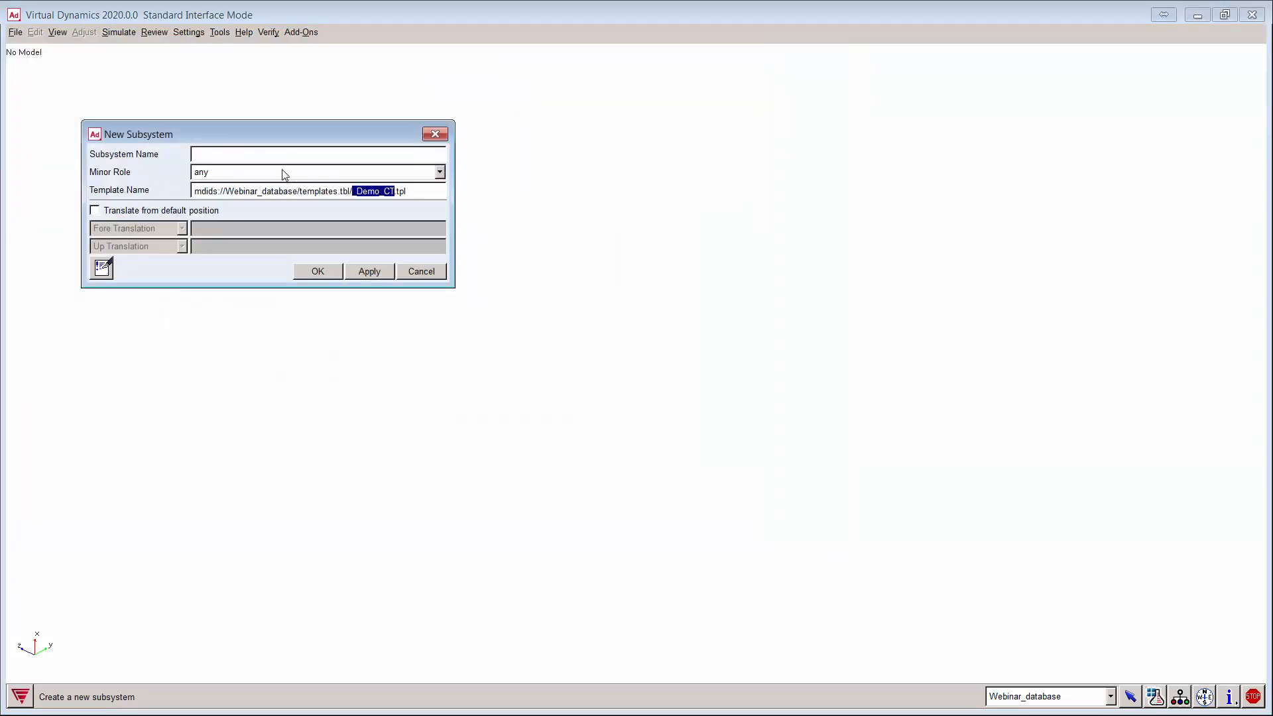
click(254, 155)
text(sub)
key(ctrl+v)
click(366, 272)
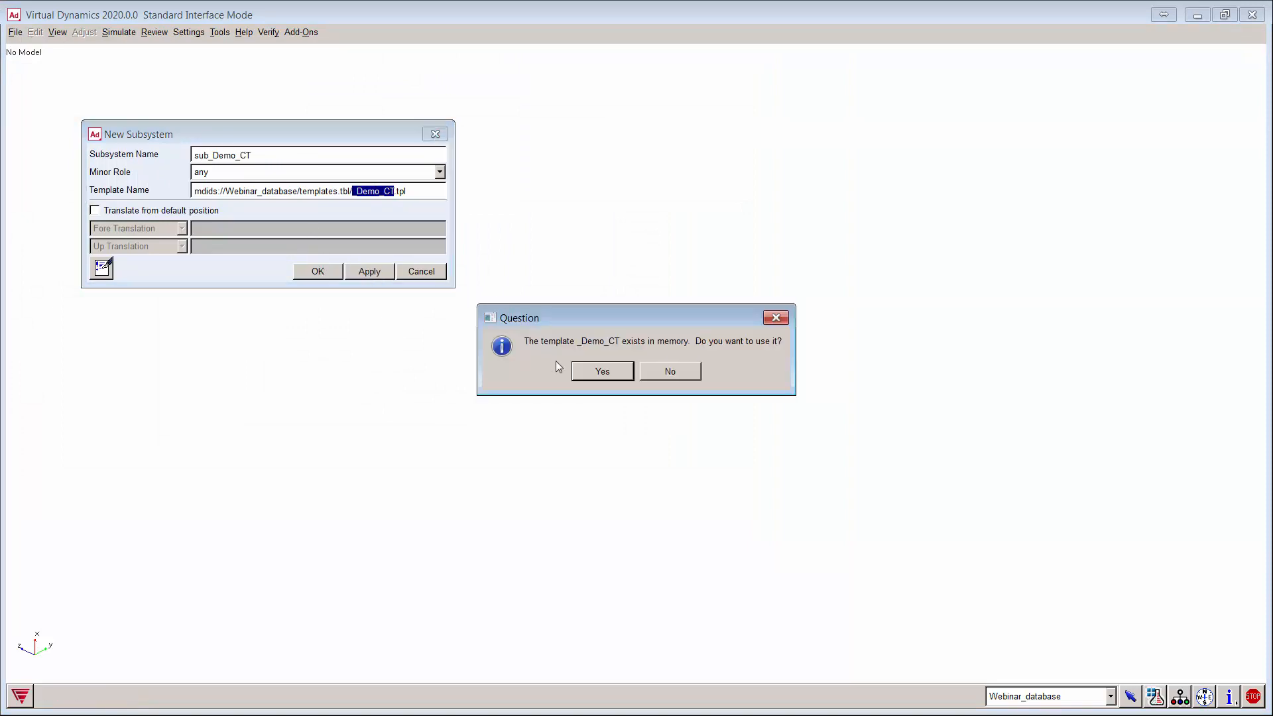
click(593, 375)
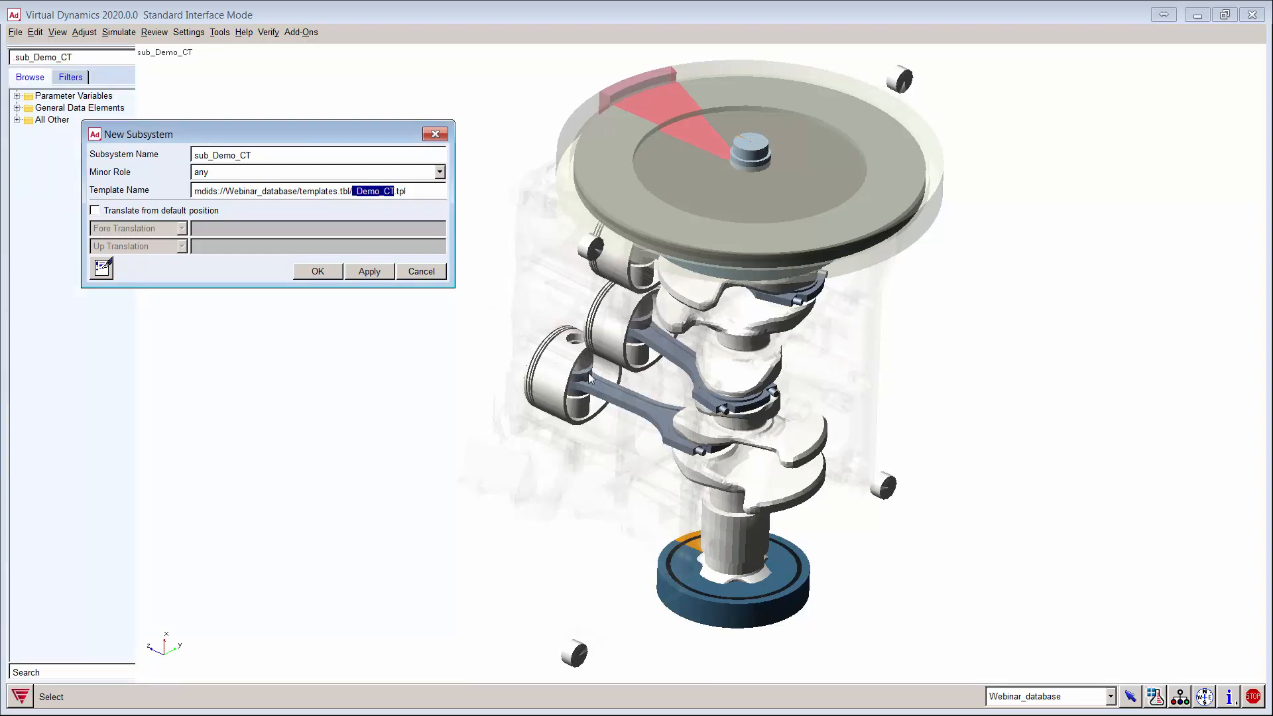
Step: Create subsystem sub_My_transmission from template _My_transmission.tpl, then close the form
right_click(415, 192)
mouse_move(437, 203)
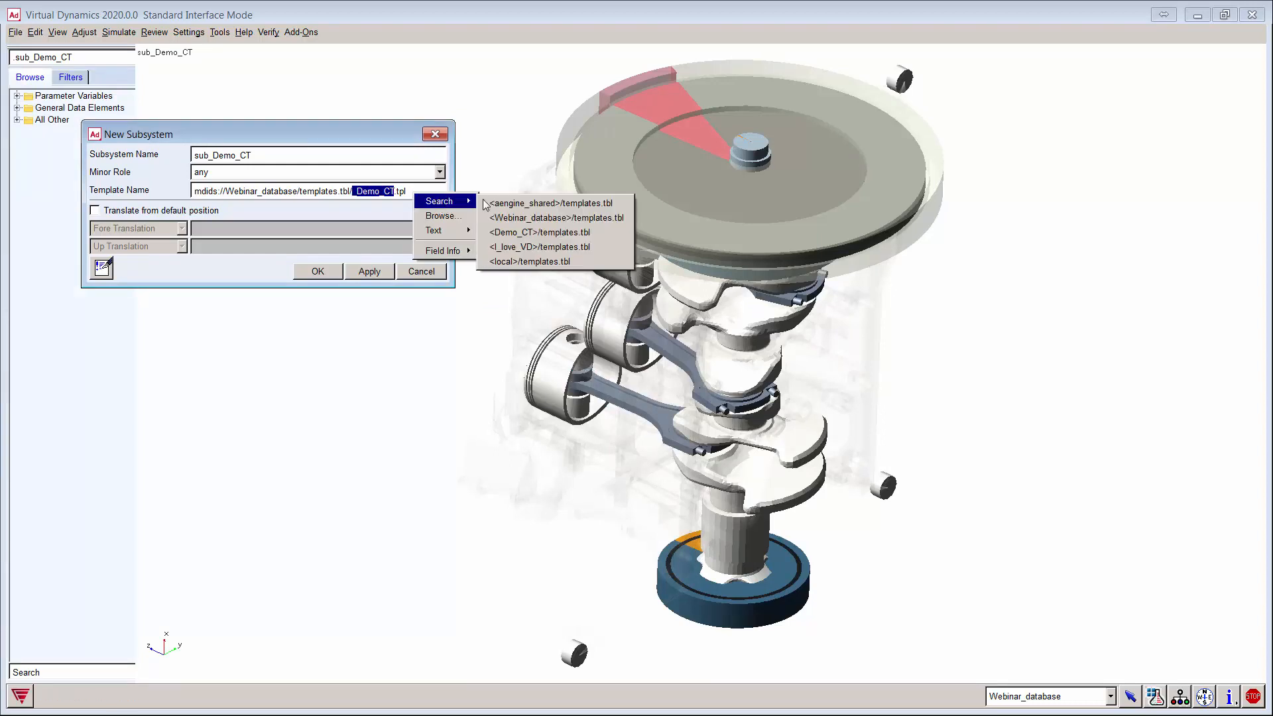
click(535, 221)
double_click(192, 137)
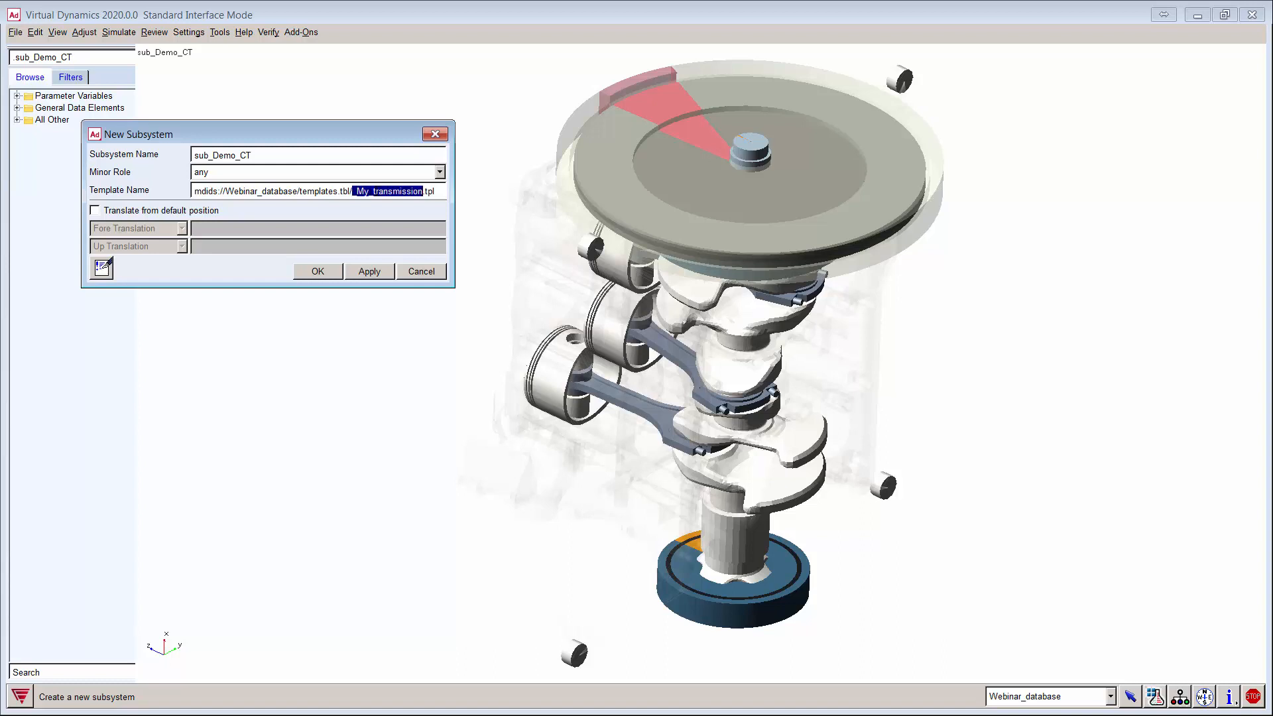
drag(212, 155, 316, 159)
text(_My_transmission)
click(212, 155)
key(BackSpace)
click(369, 272)
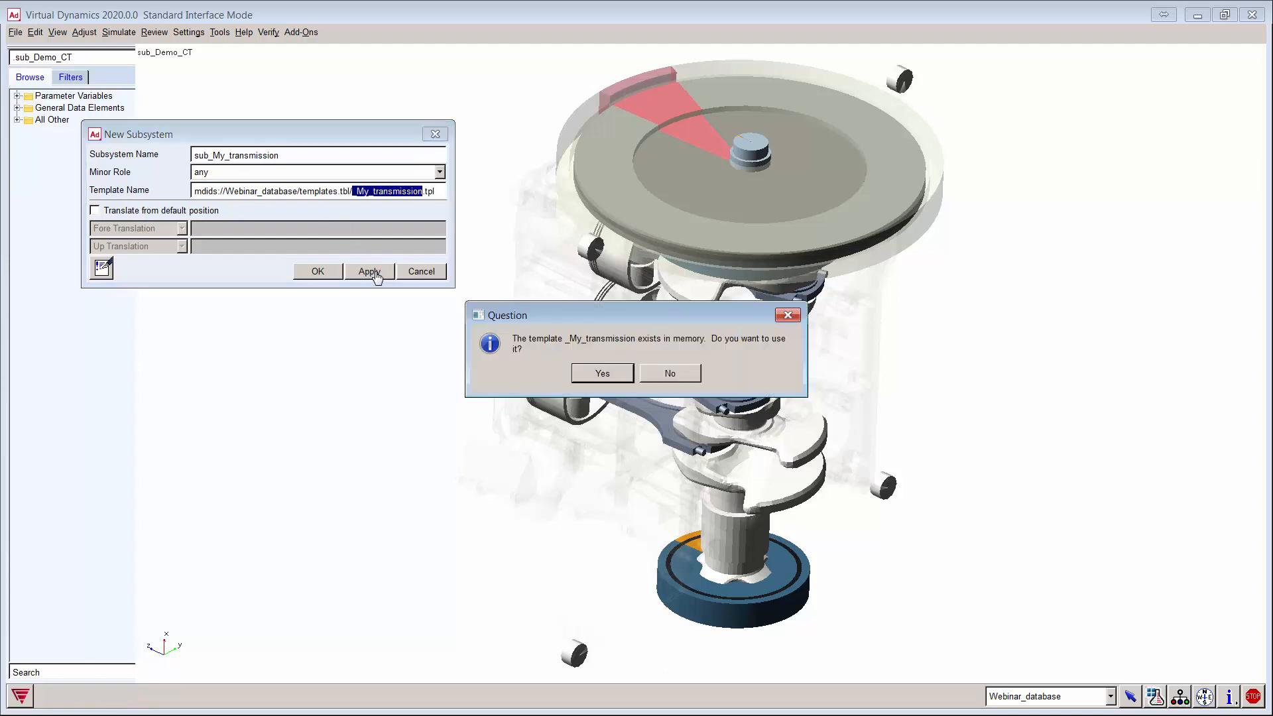
click(583, 375)
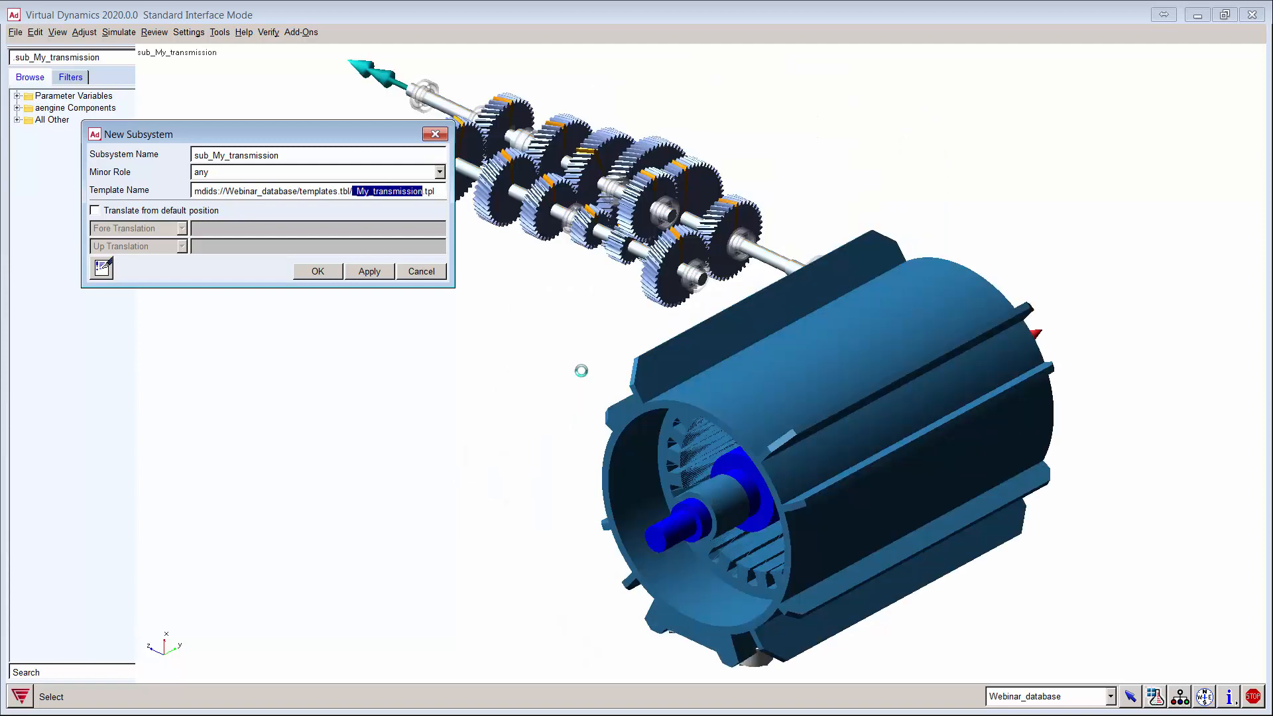
click(430, 272)
Step: Create generic assembly Example_hybrid containing subsystems sub_Demo_CT and sub_My_transmission
click(18, 33)
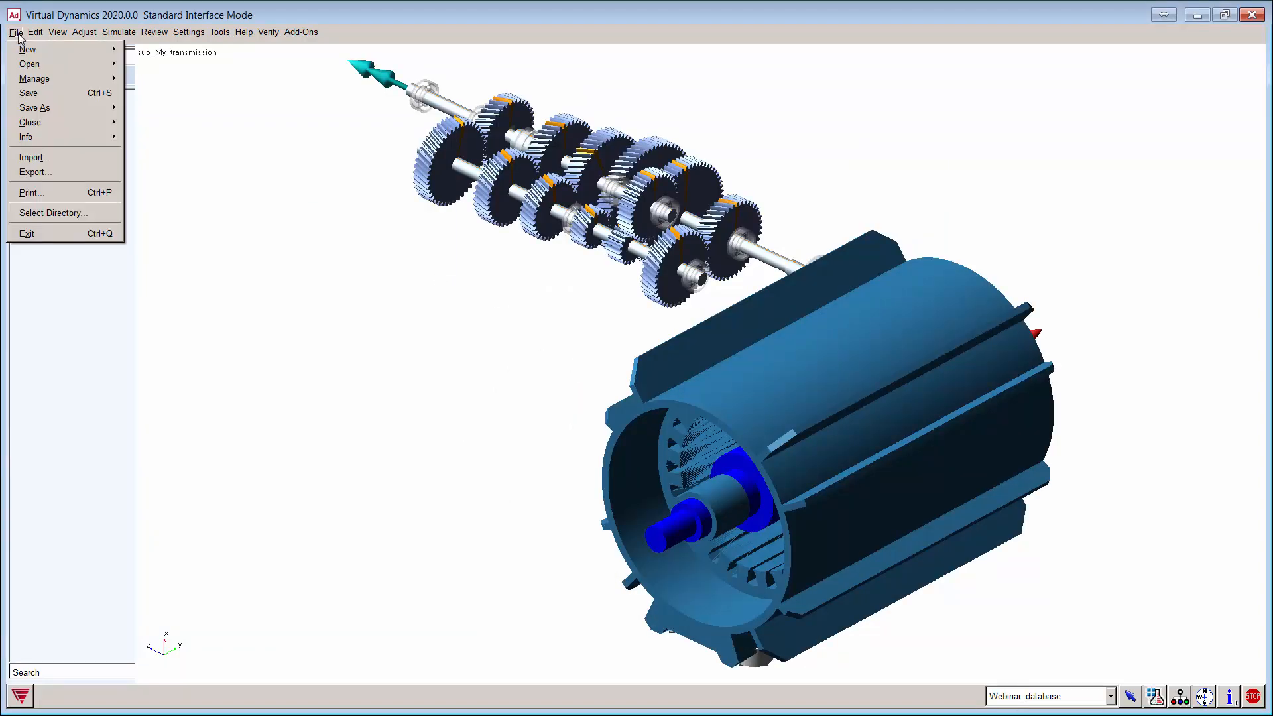
mouse_move(33, 51)
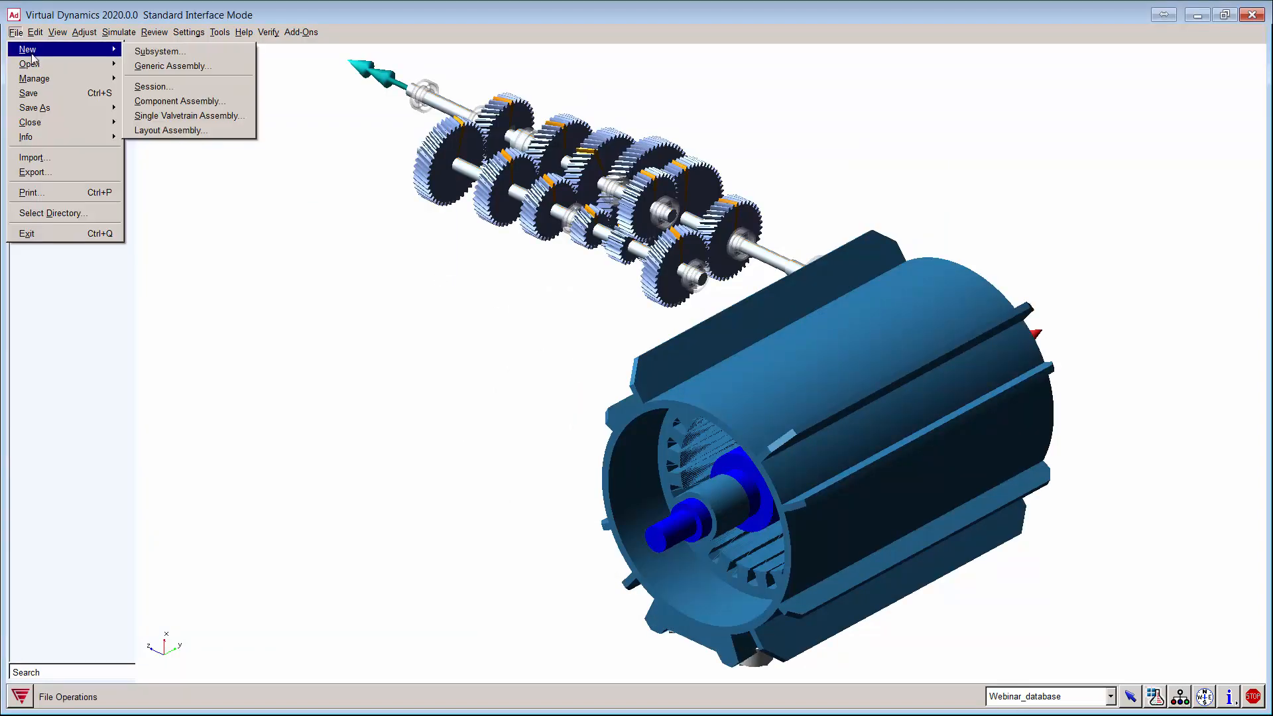
click(182, 67)
right_click(166, 252)
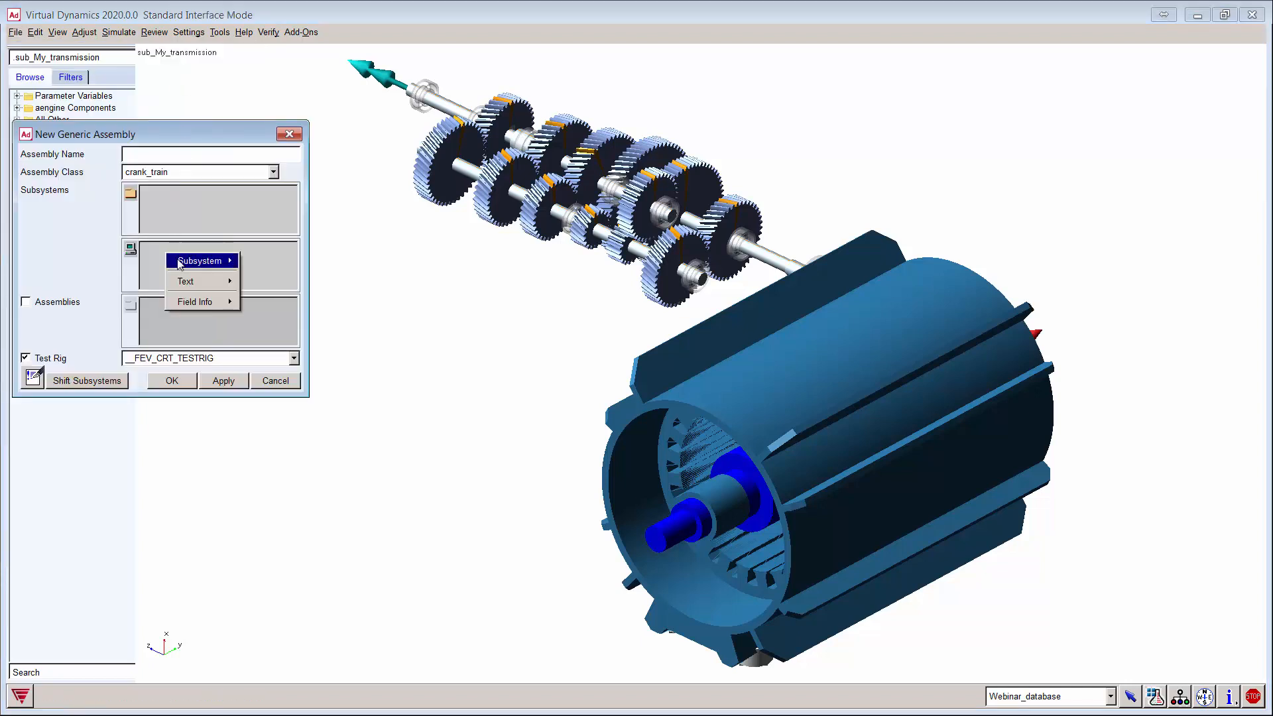
mouse_move(216, 259)
click(311, 258)
right_click(229, 250)
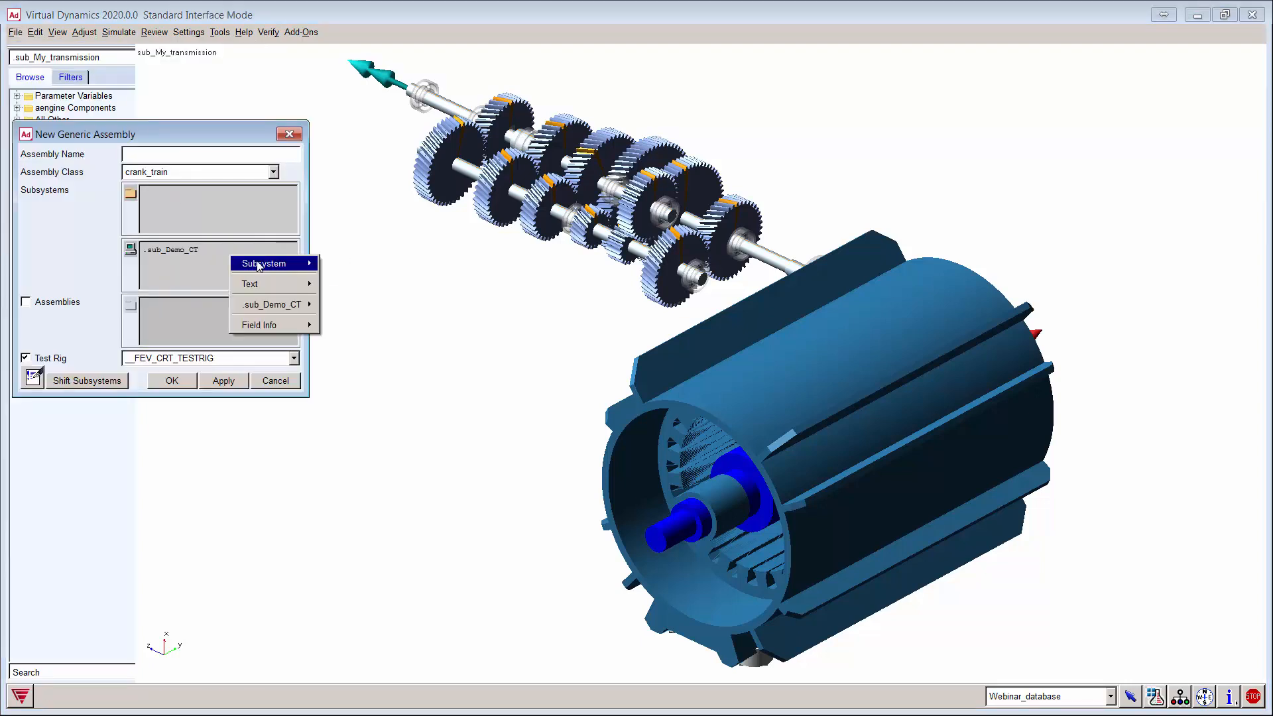
mouse_move(270, 265)
click(378, 283)
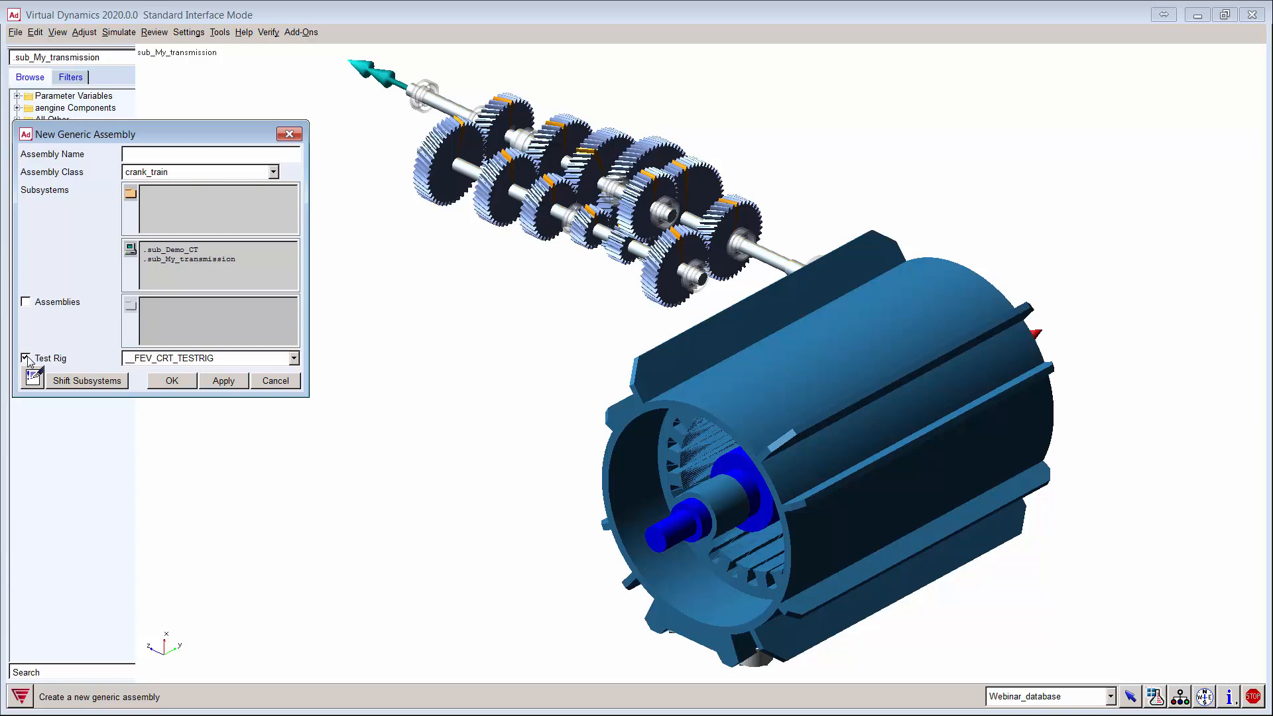
click(140, 155)
text(Example_hybrid)
click(173, 382)
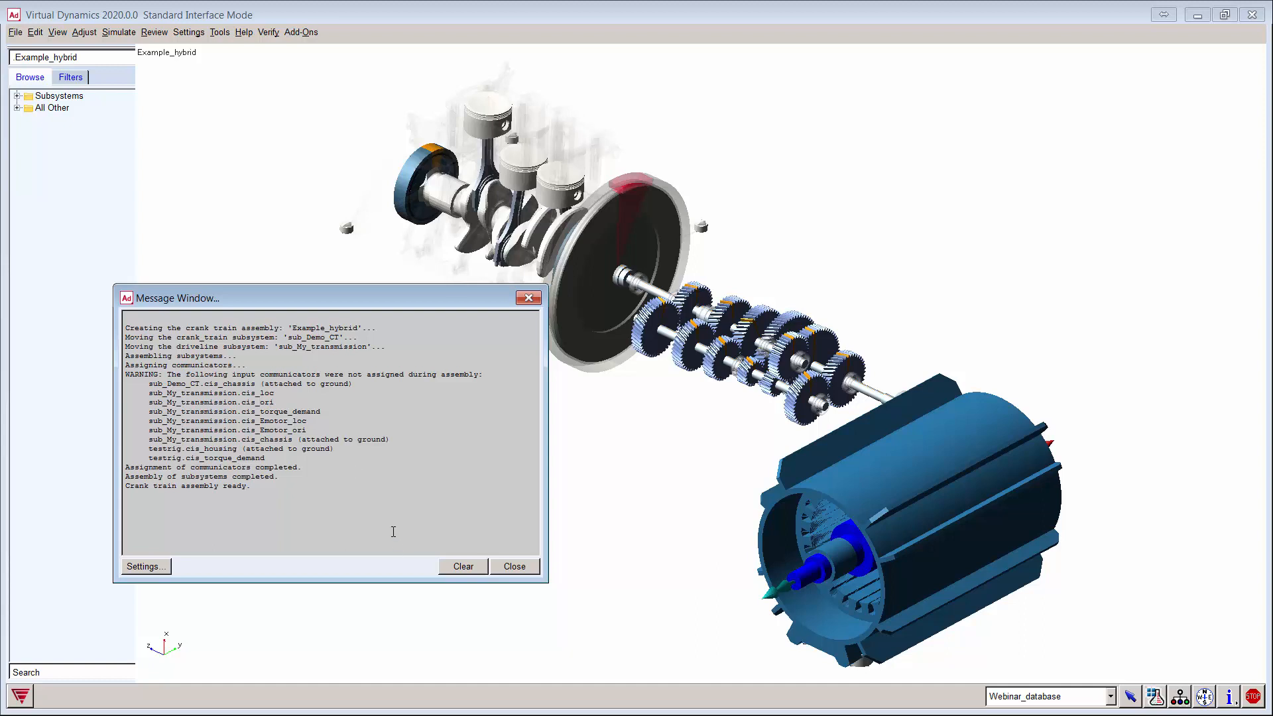
Step: Clear and close the assembly message log, then orbit and pan toward the e-motor end
click(470, 570)
click(515, 567)
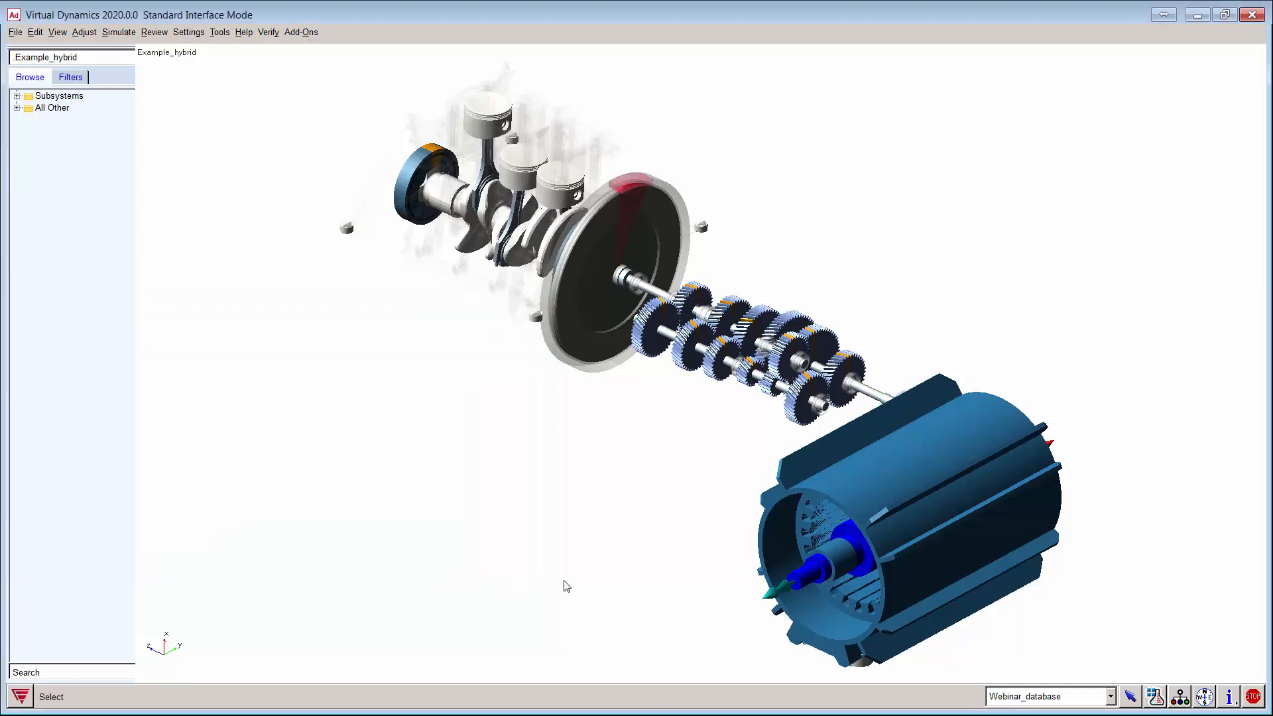
key(r)
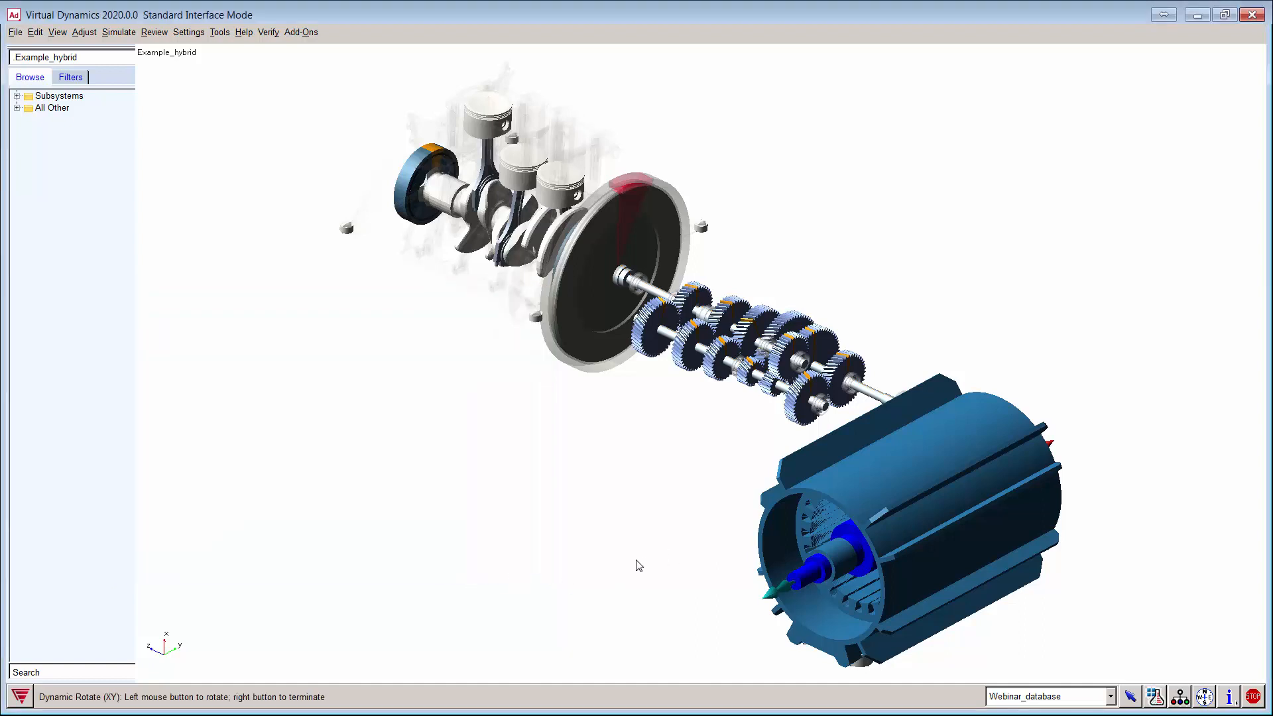
drag(637, 562, 669, 542)
key(t)
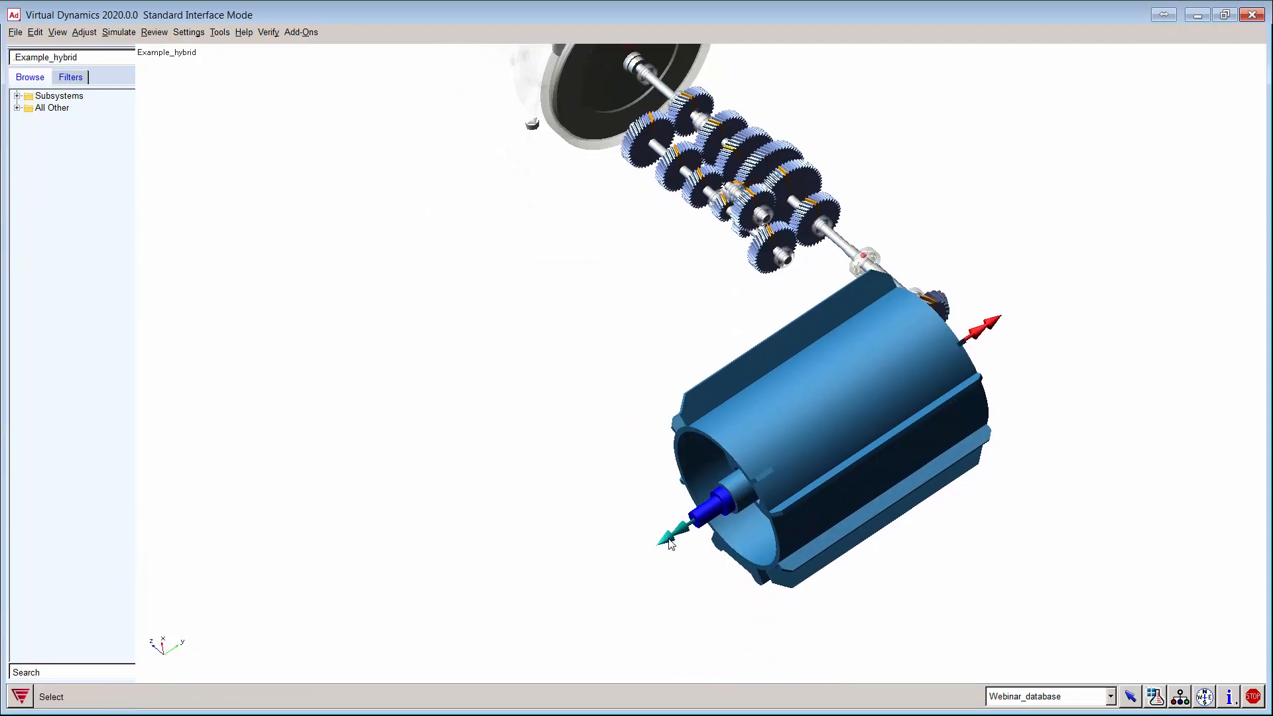
right_click(669, 542)
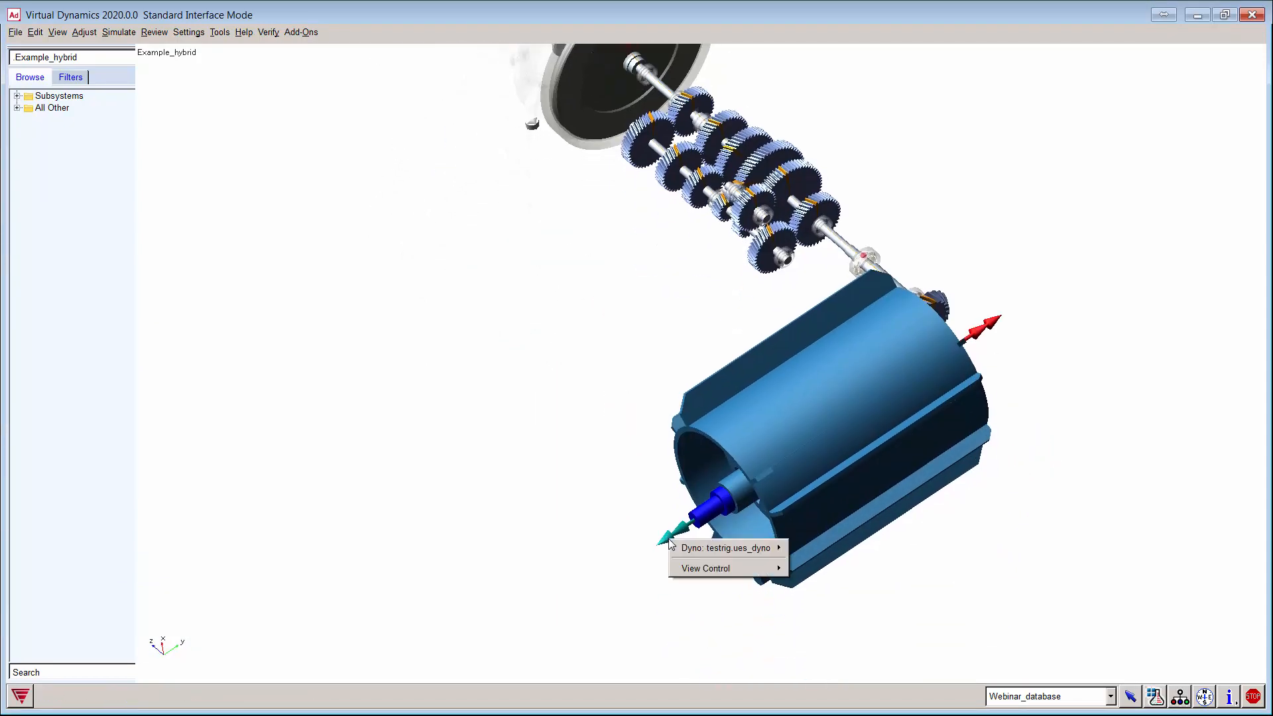
Step: Zoom onto the flywheel–shaft junction in a horizontal side view, then enter AView Mode
click(529, 444)
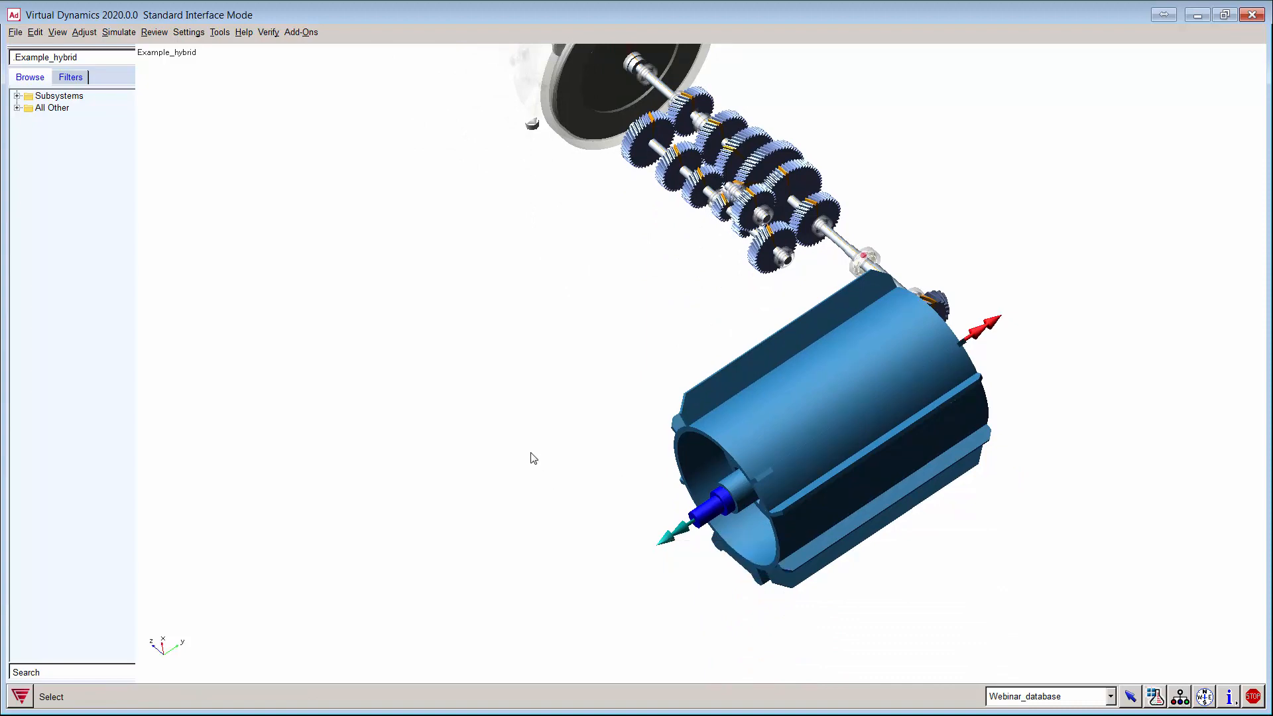
key(r)
drag(528, 484, 693, 368)
key(w)
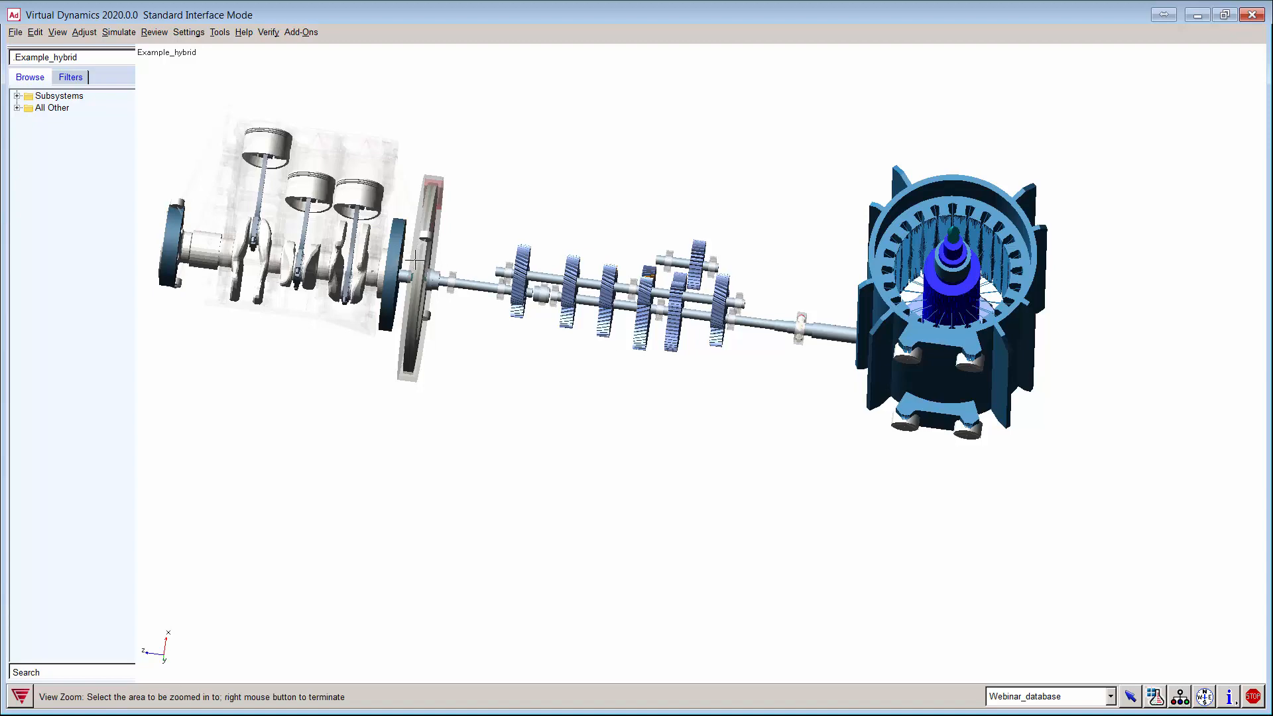
drag(419, 236, 492, 324)
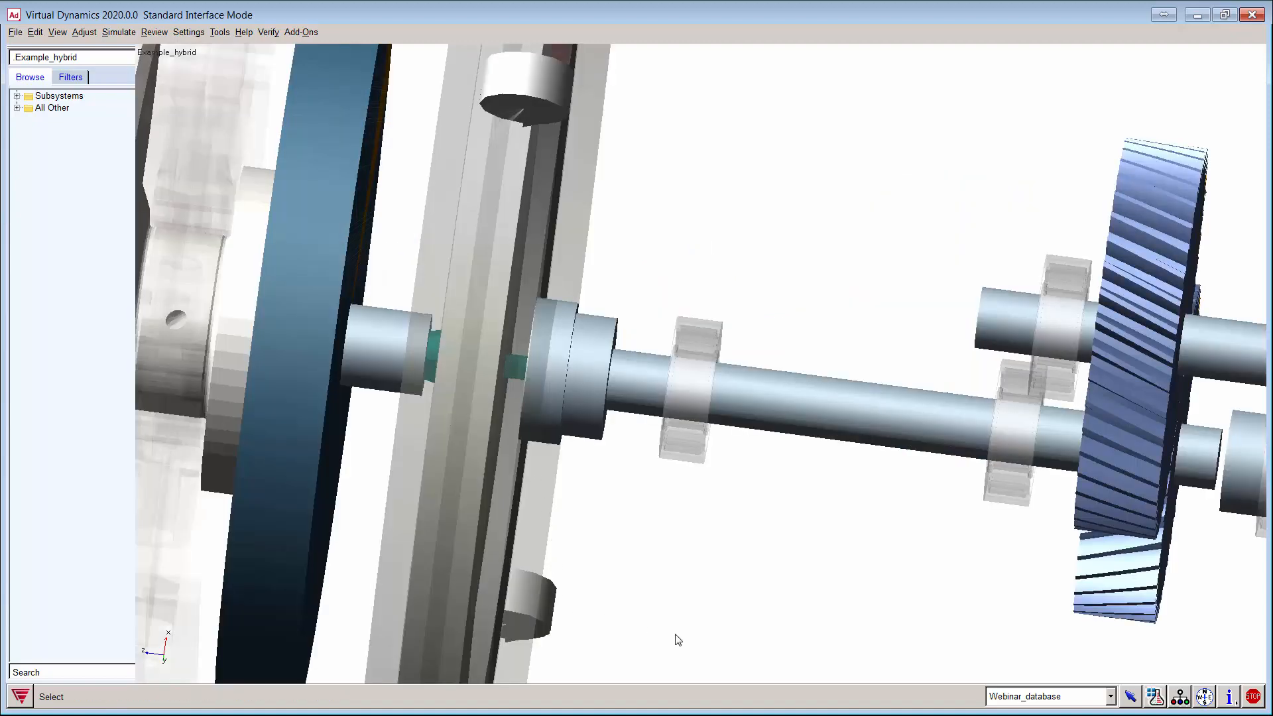
key(r)
drag(775, 631, 830, 570)
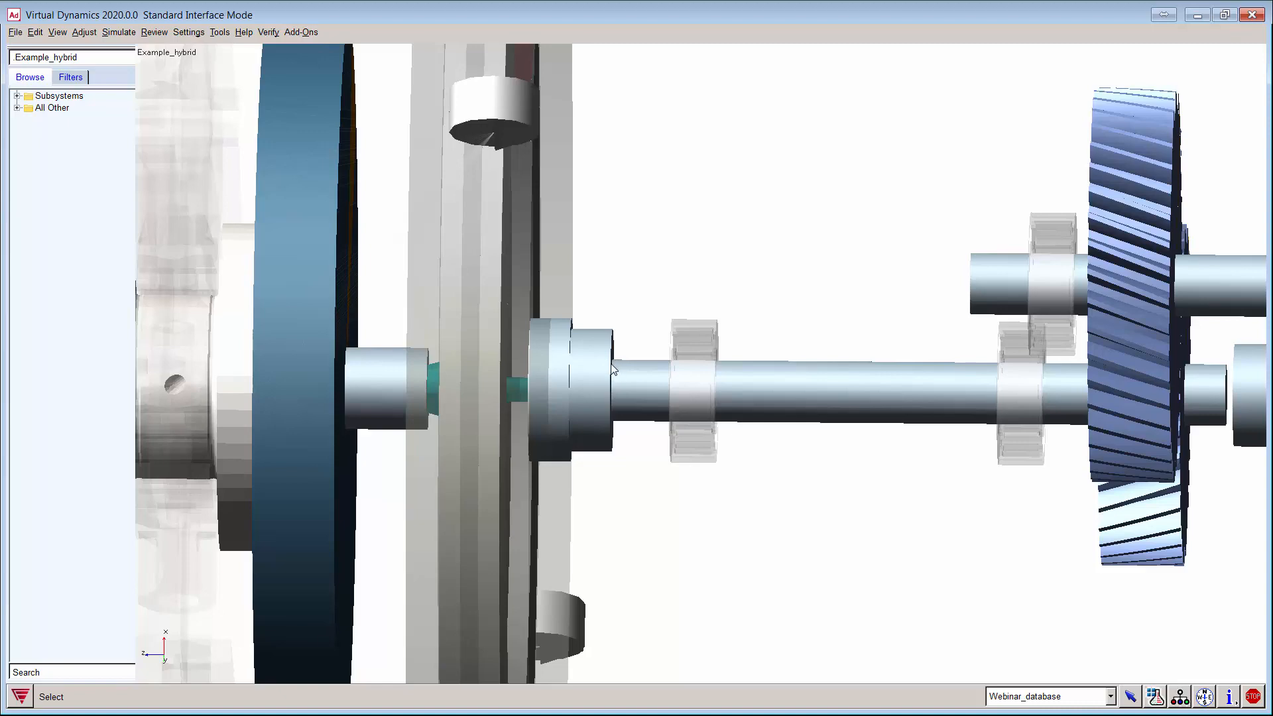
key(F9)
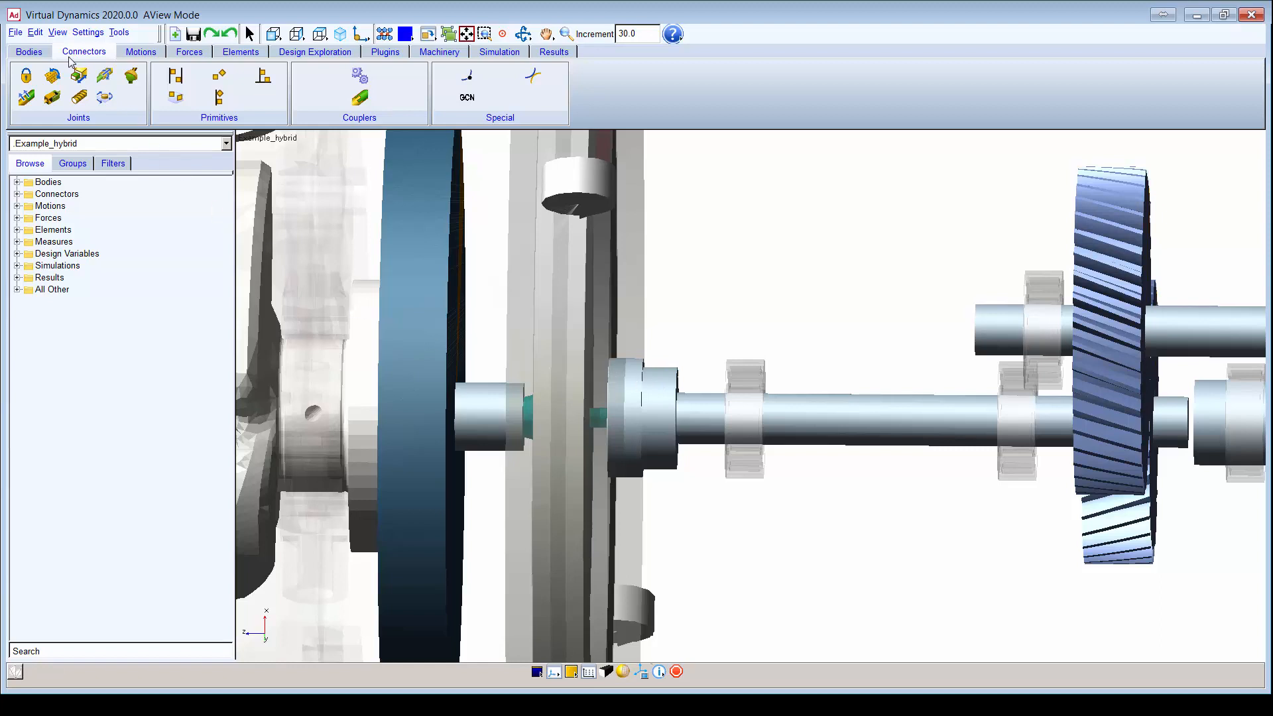
Step: Create a fixed joint between Demo_CT and ues_shaft_1 at MARKER_attach, then fit the model
click(27, 77)
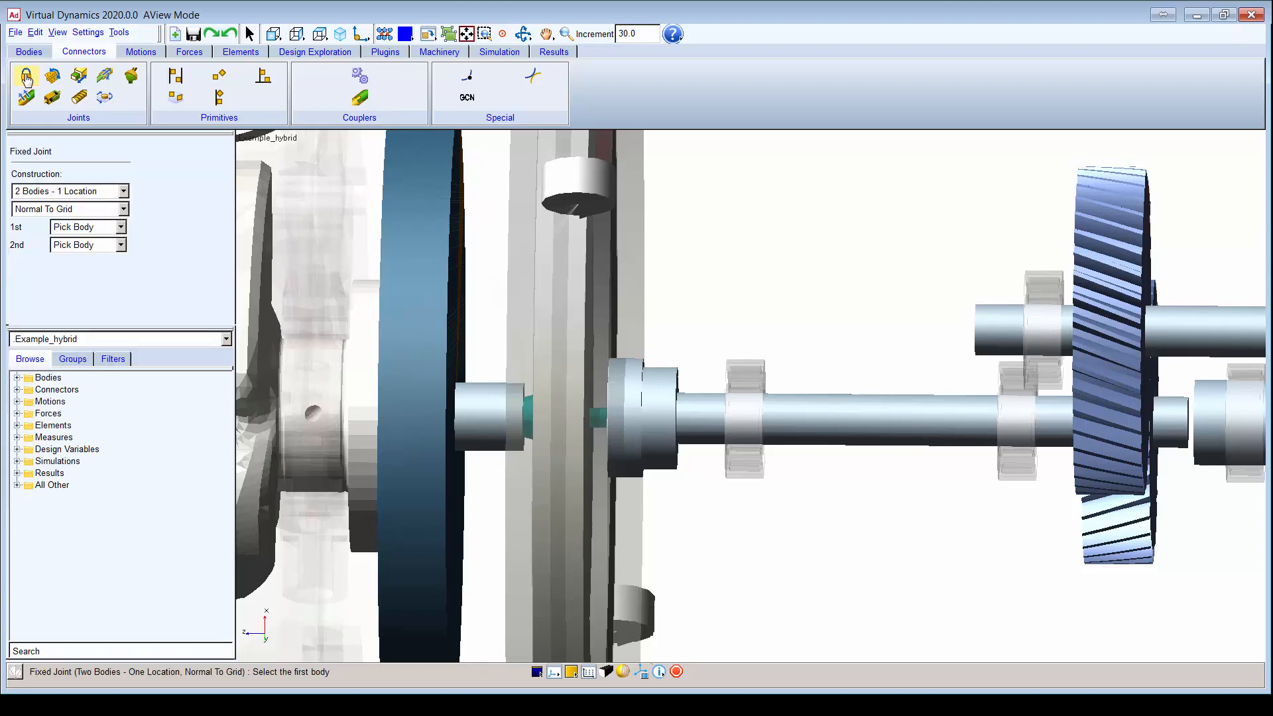
right_click(668, 468)
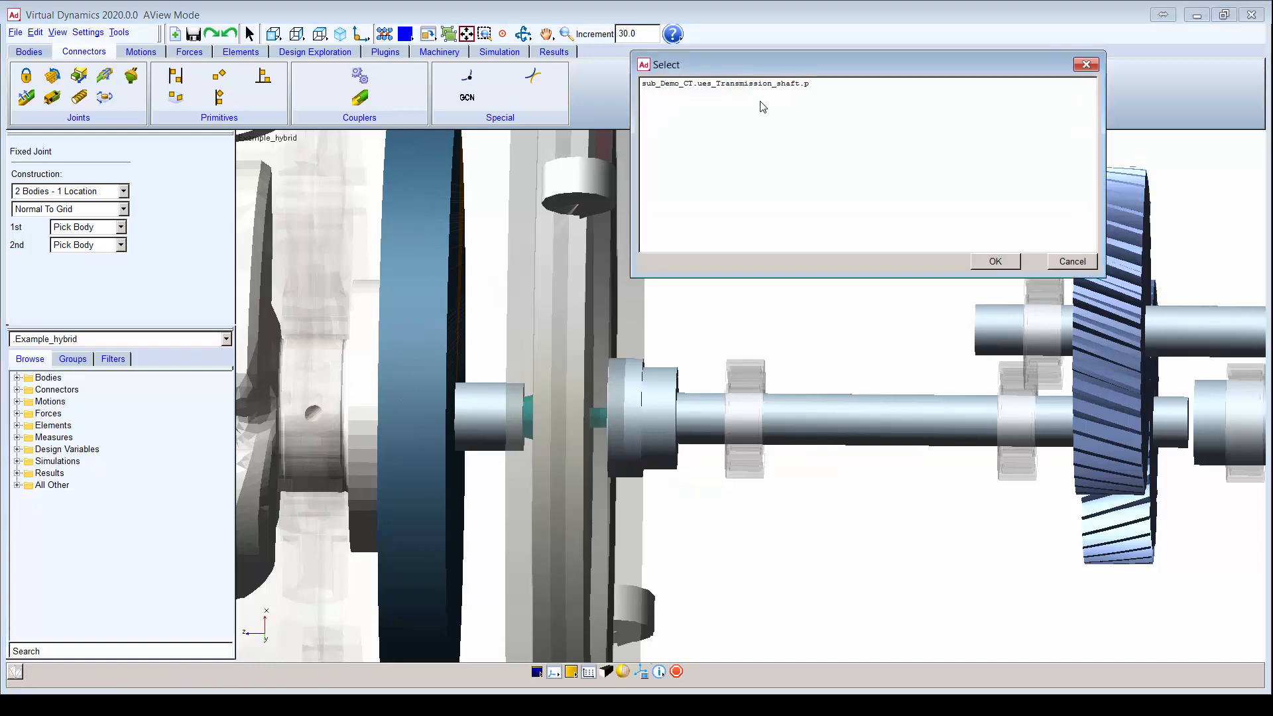
click(763, 88)
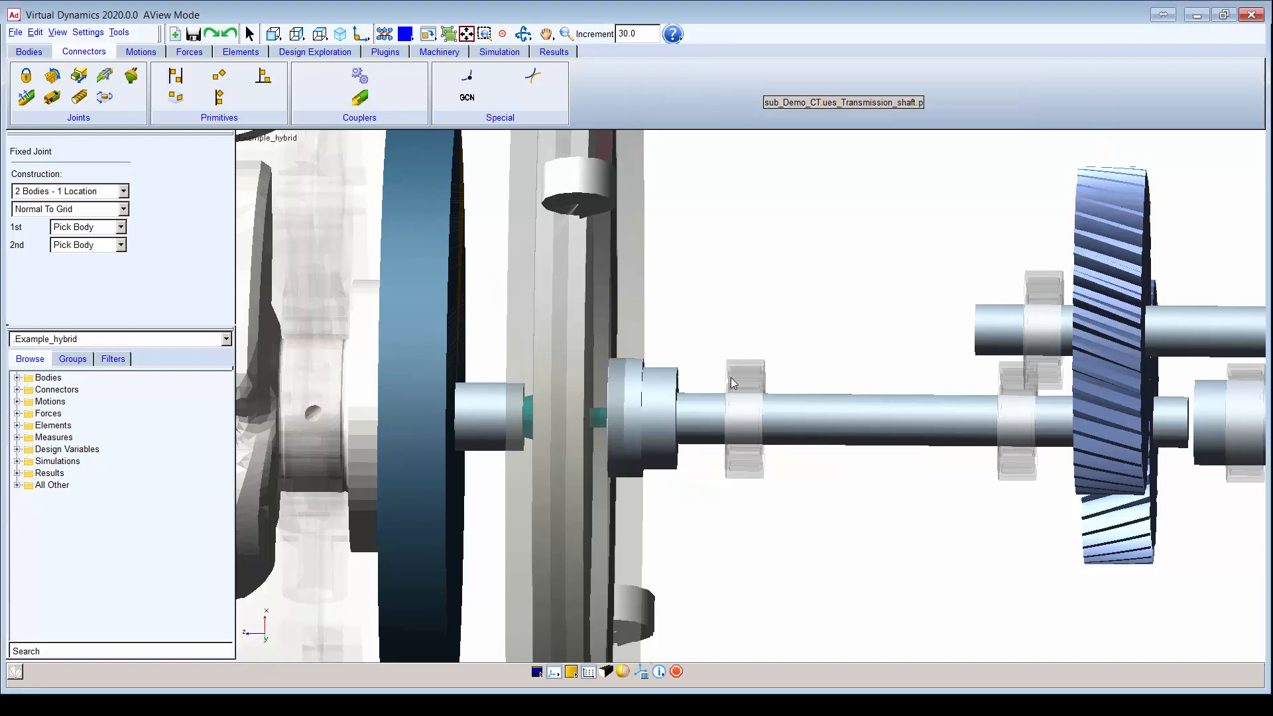
right_click(698, 428)
click(779, 85)
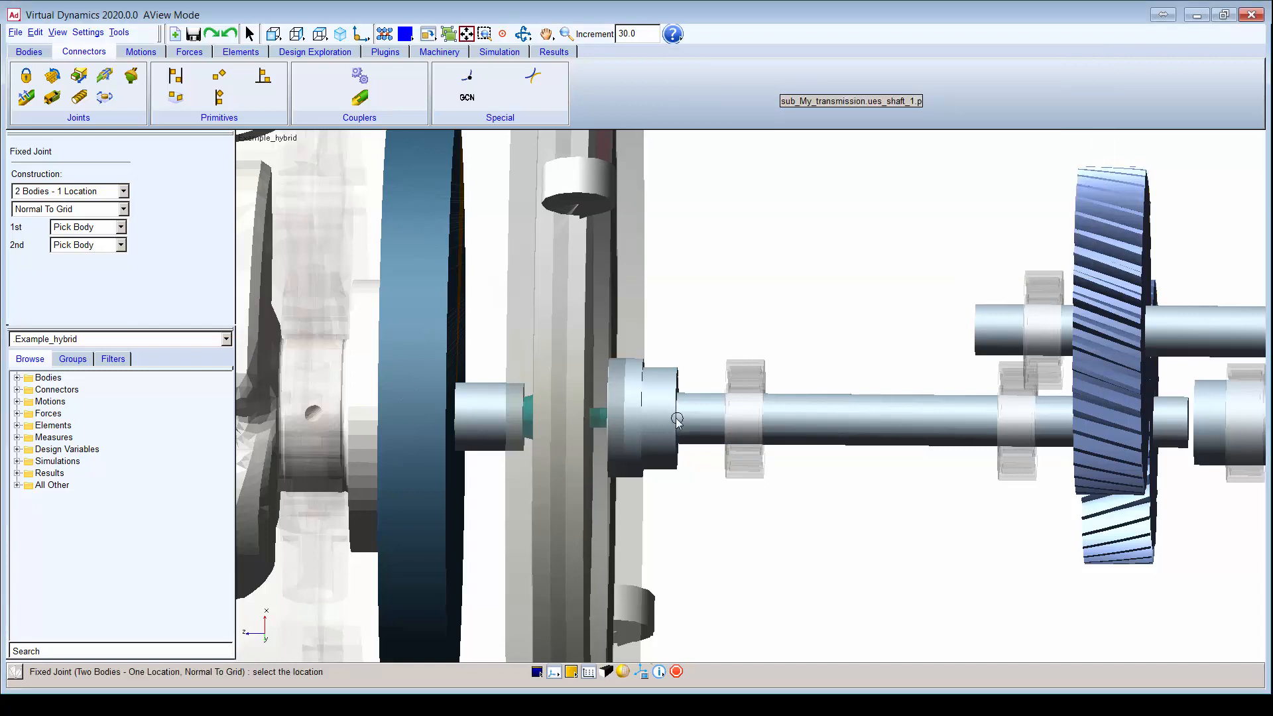
key(v)
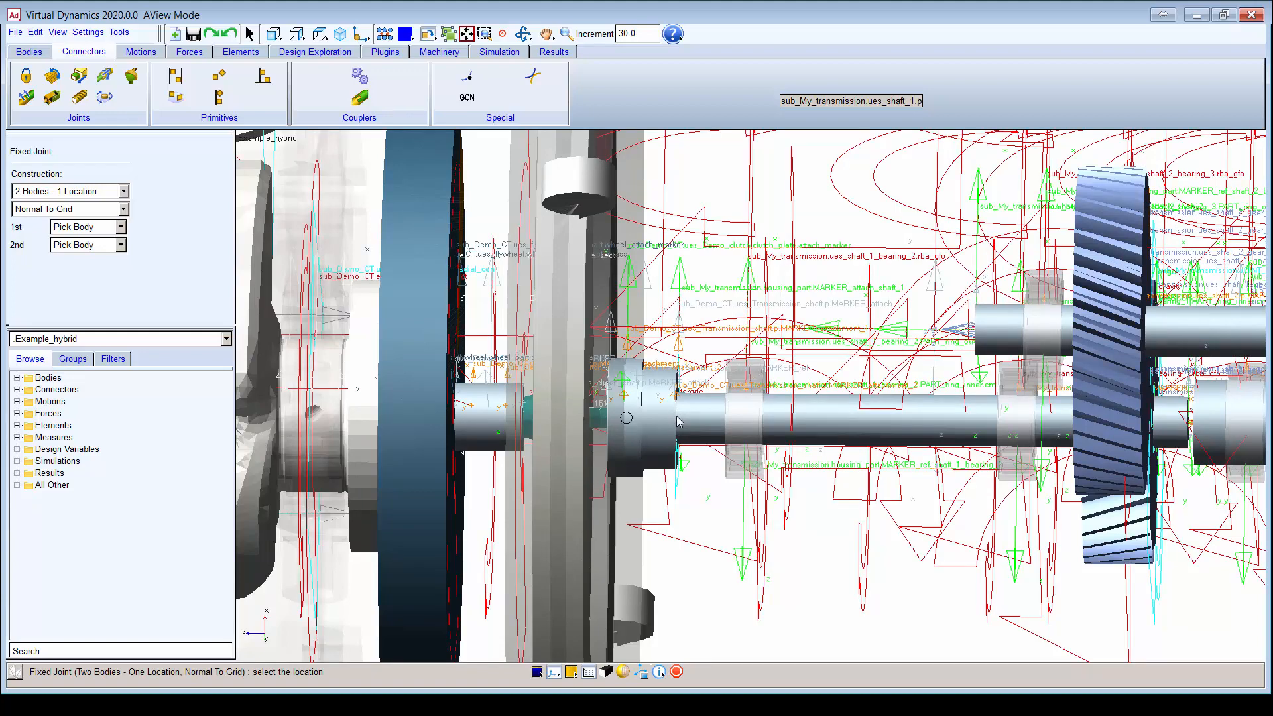
right_click(677, 422)
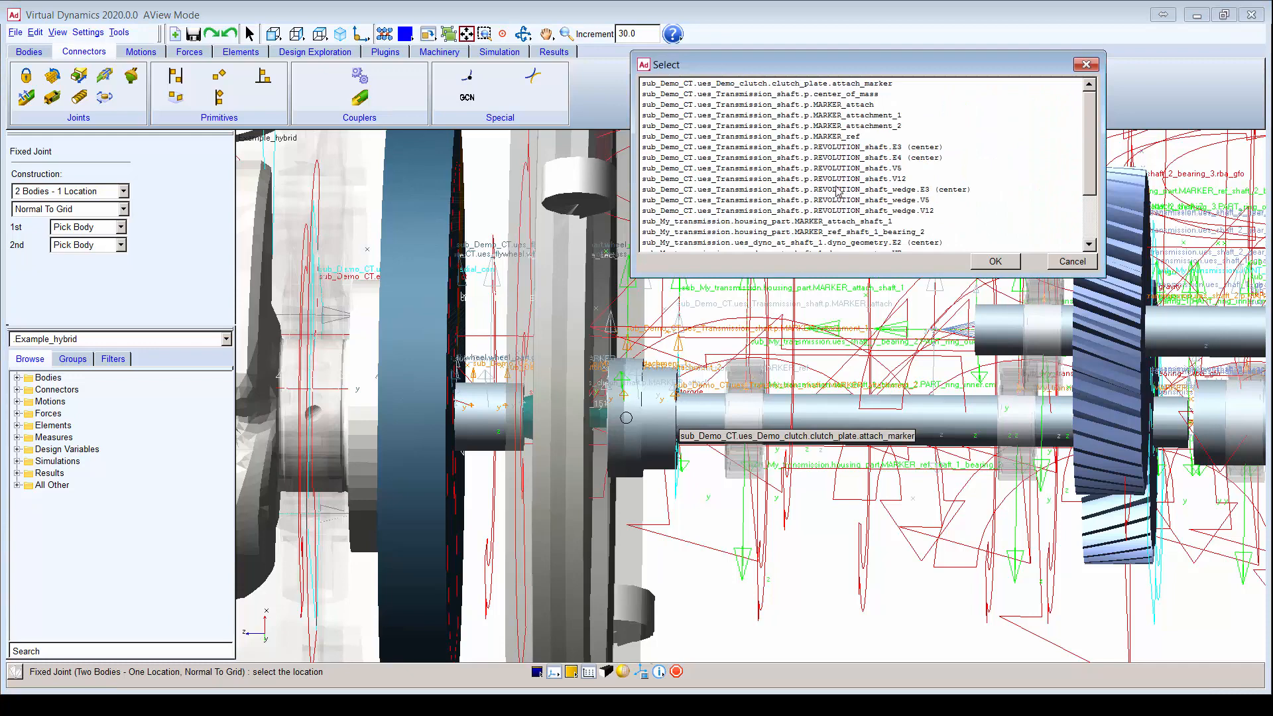
double_click(869, 106)
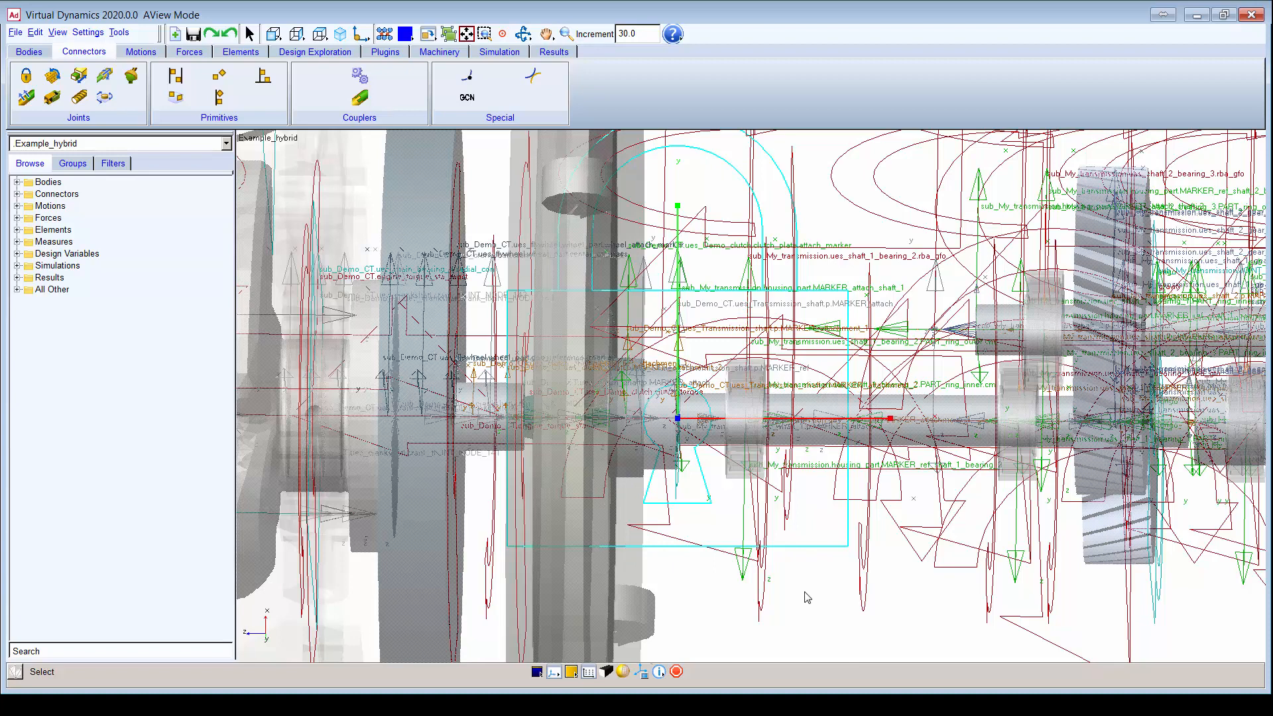
key(f)
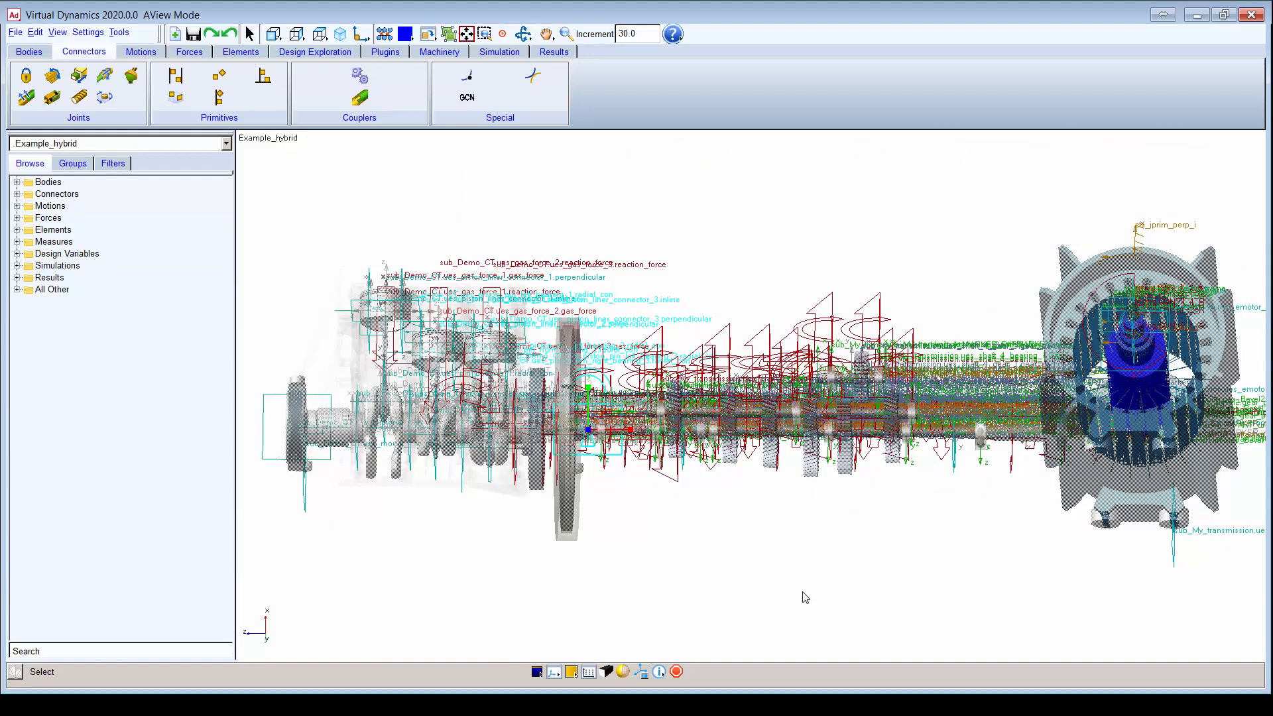
Step: Switch back to the Standard Interface mode
click(119, 32)
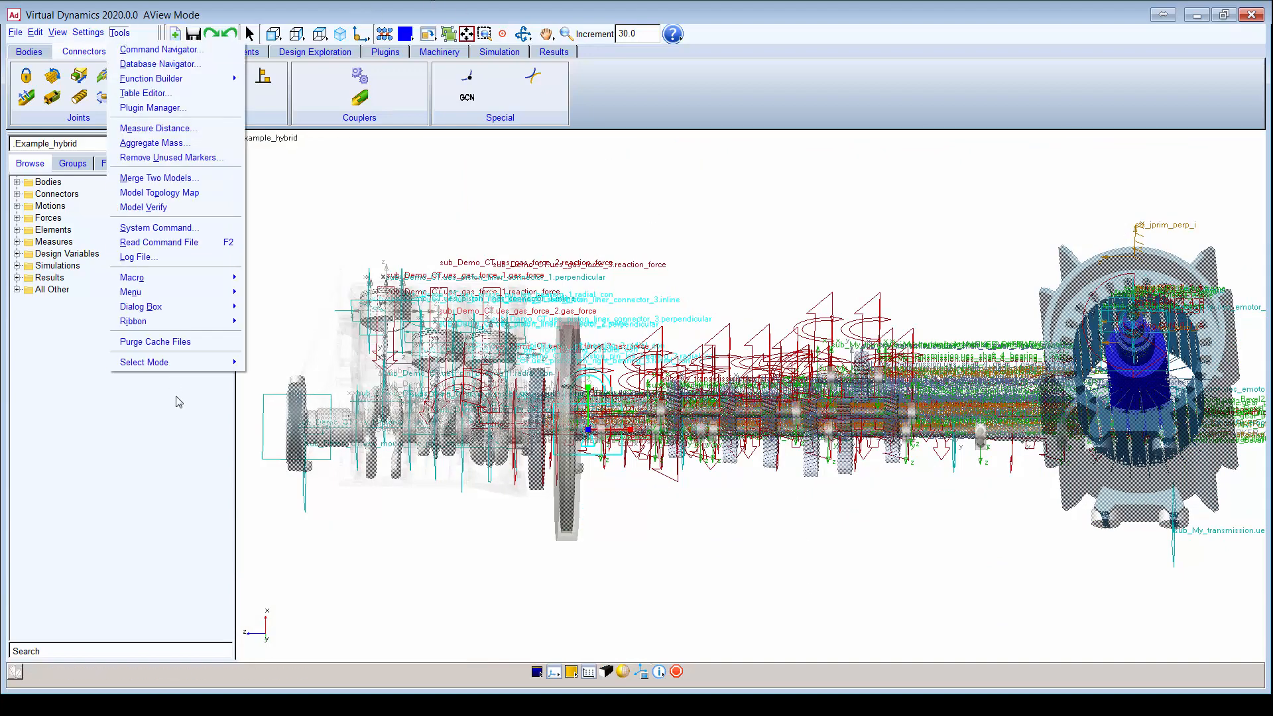
mouse_move(199, 362)
click(344, 380)
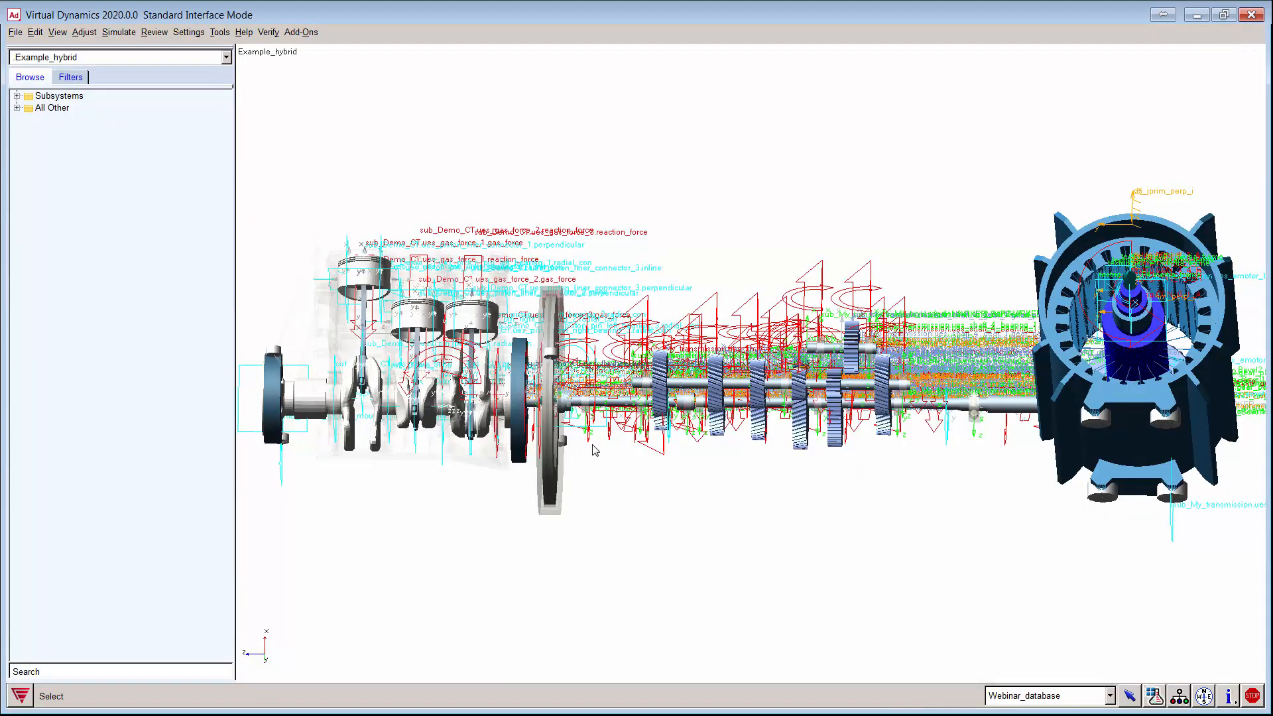
Step: Zoom into the clutch to inspect the fixed joint, then fit and rotate to isometric
key(w)
drag(528, 341, 640, 452)
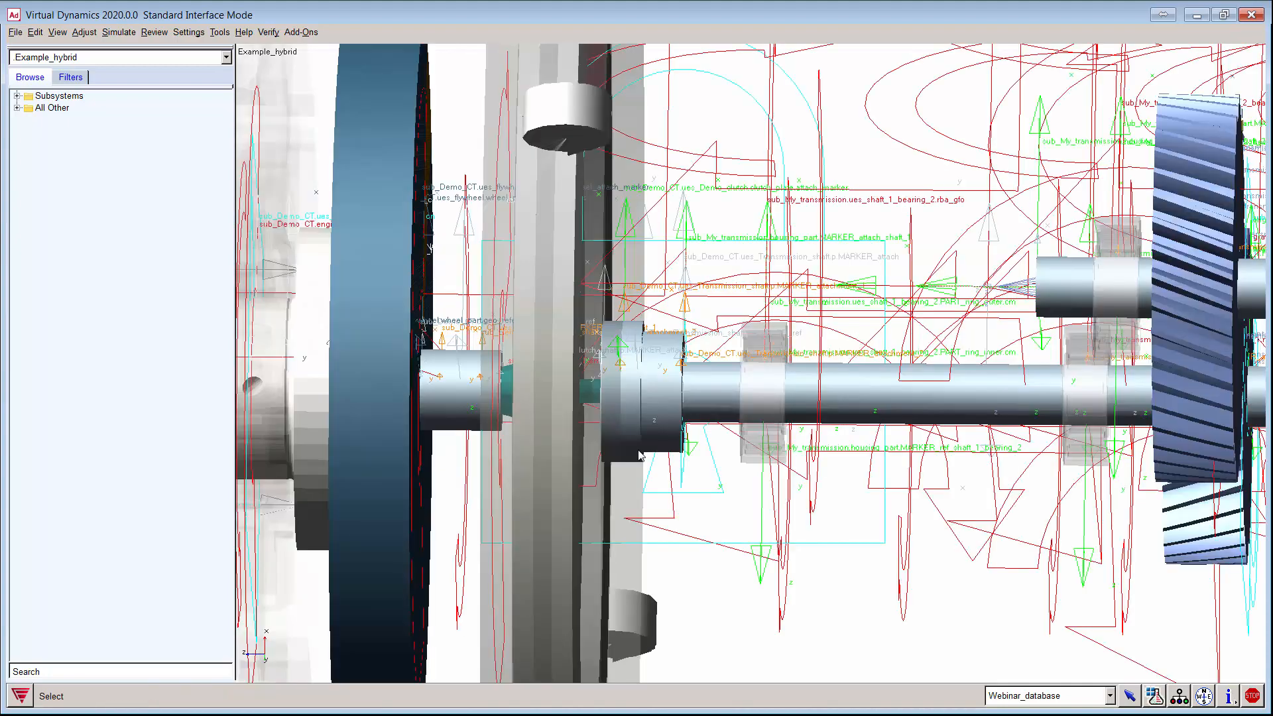
click(834, 545)
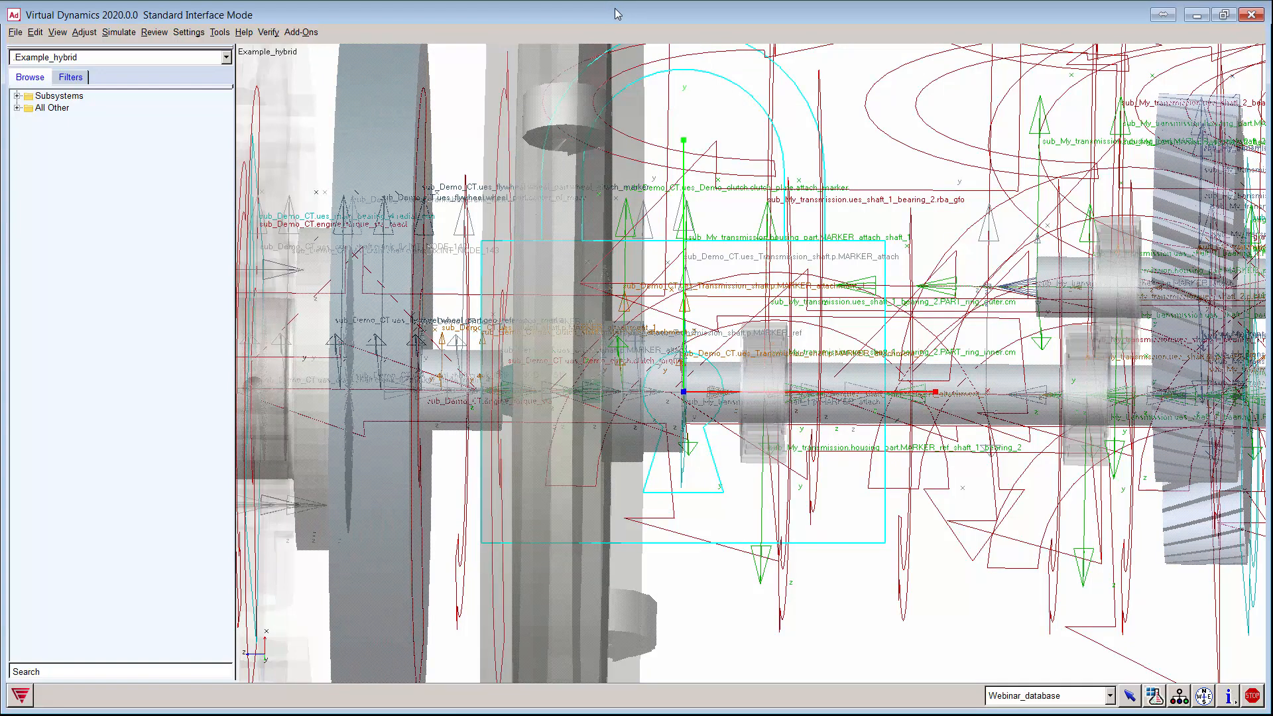
click(719, 99)
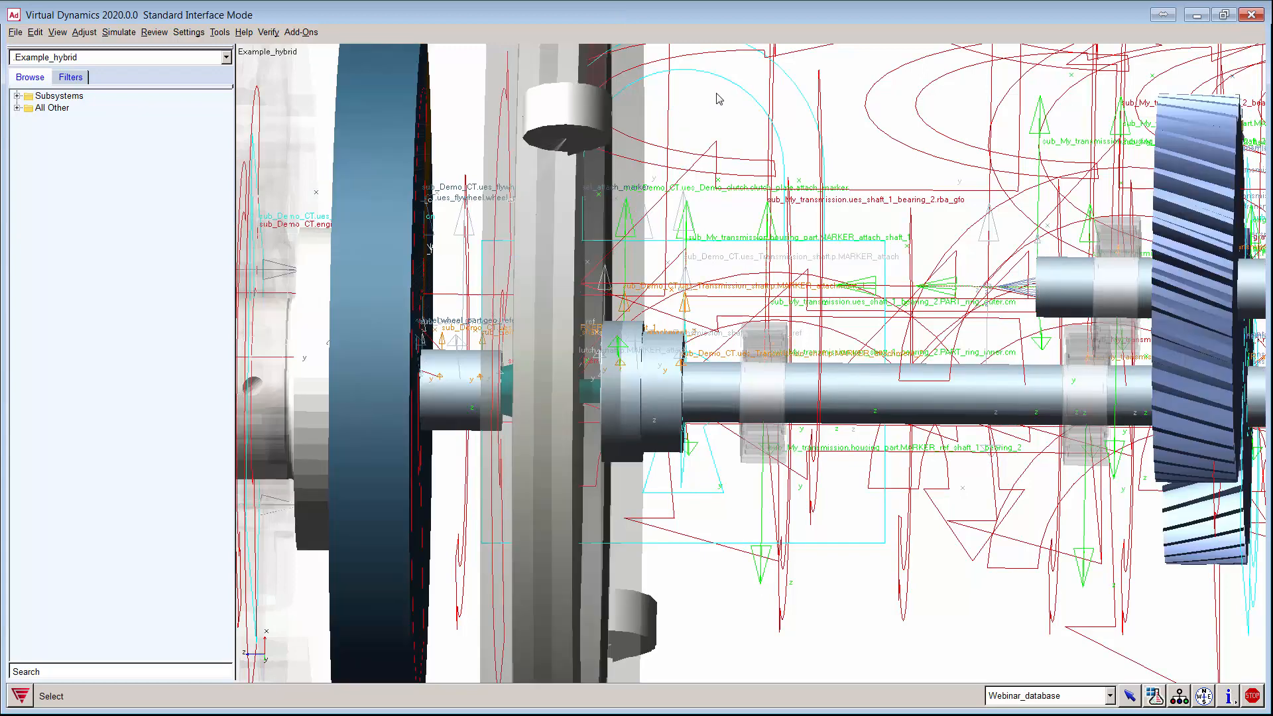
key(f)
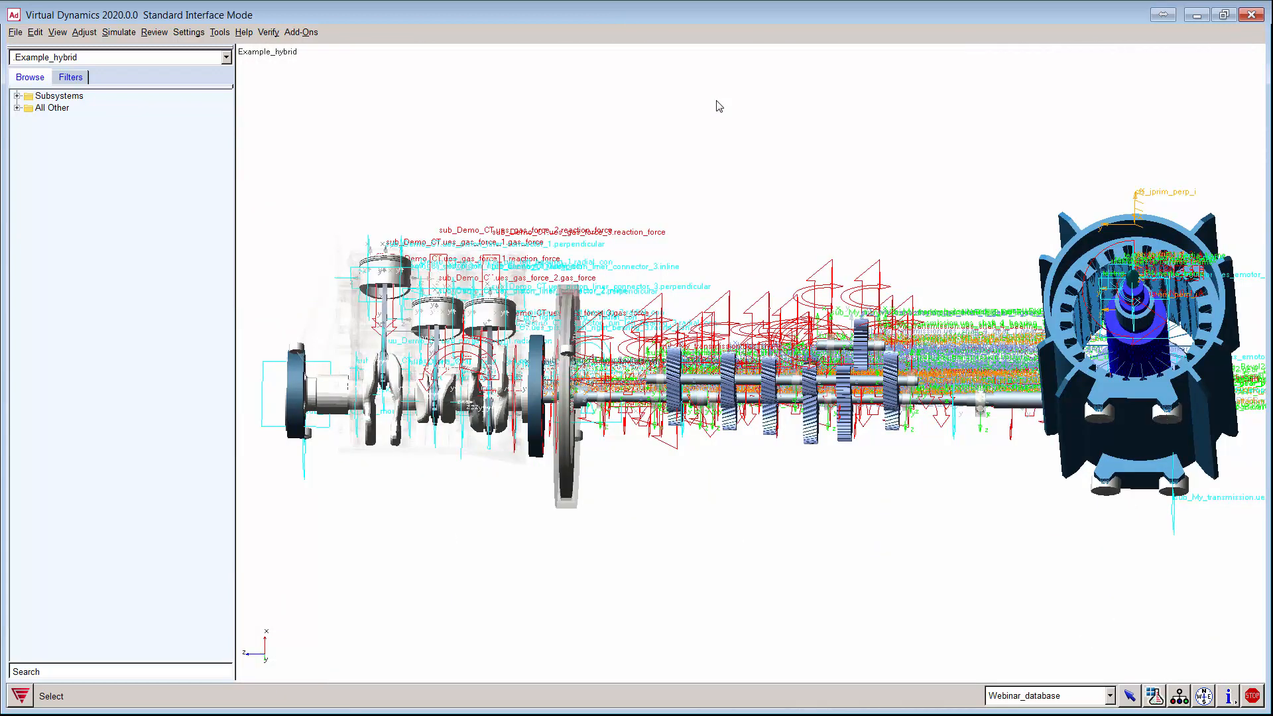
key(r)
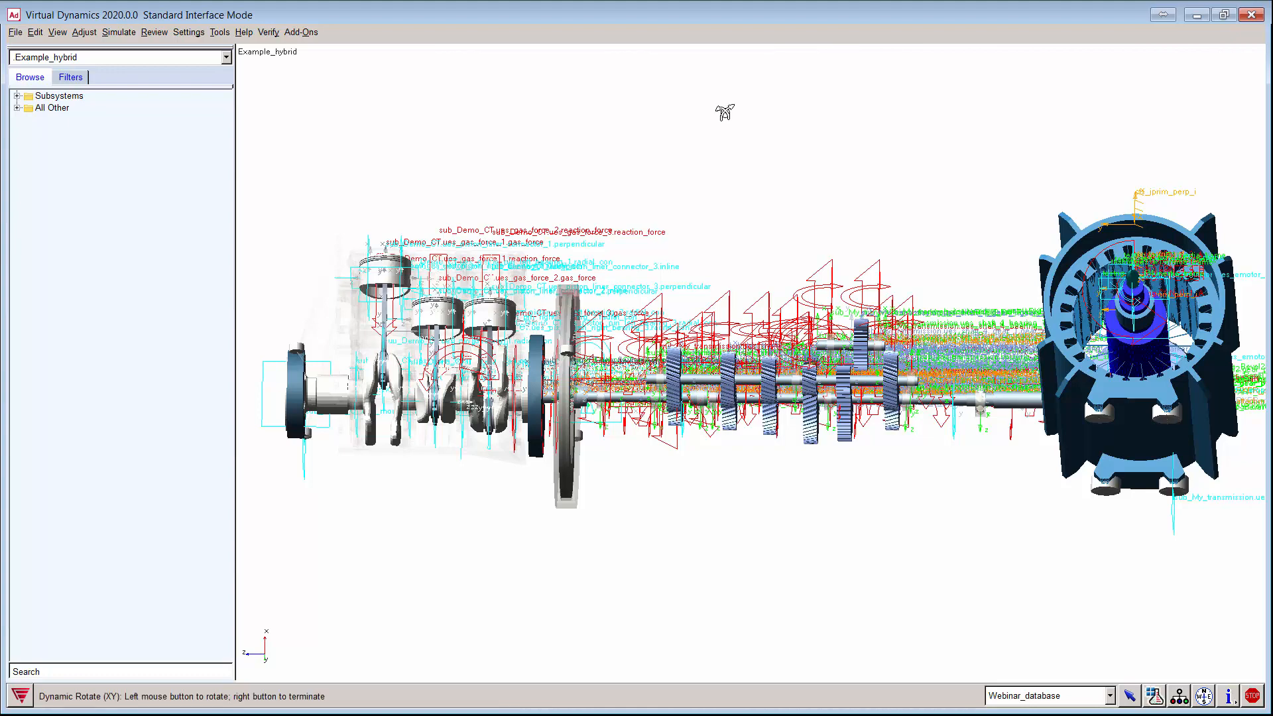
drag(727, 114, 645, 197)
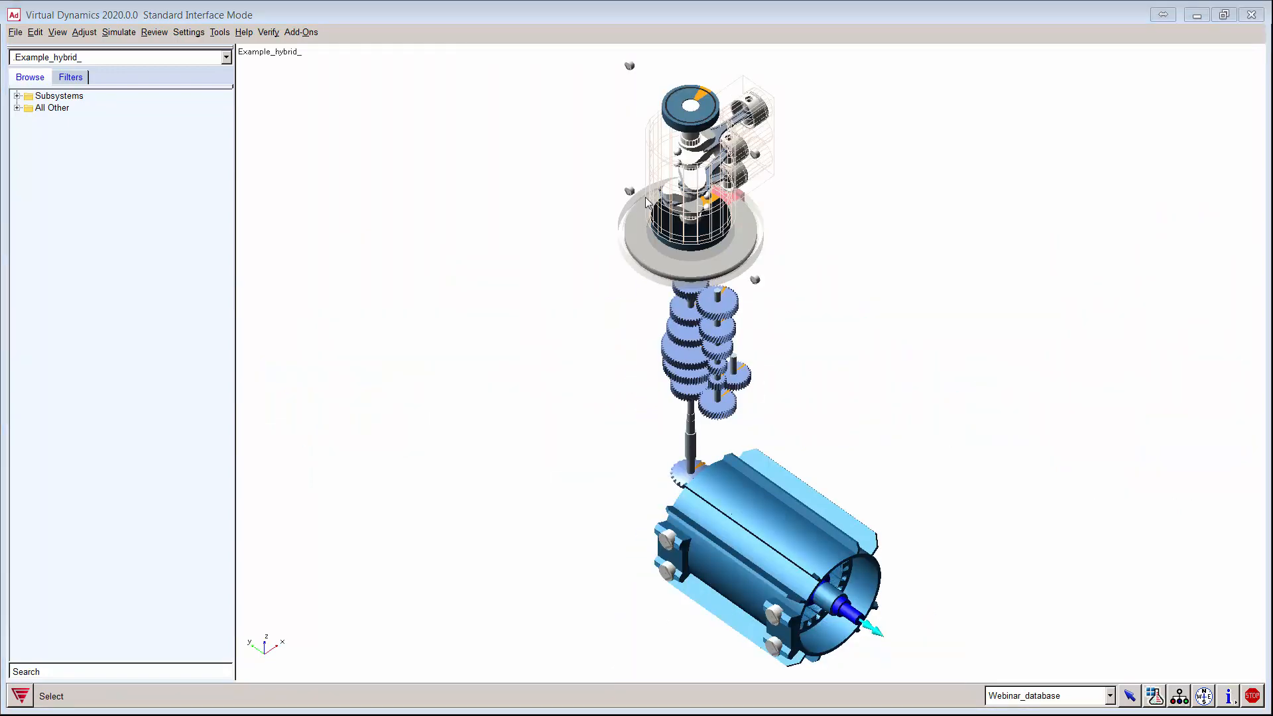
click(123, 34)
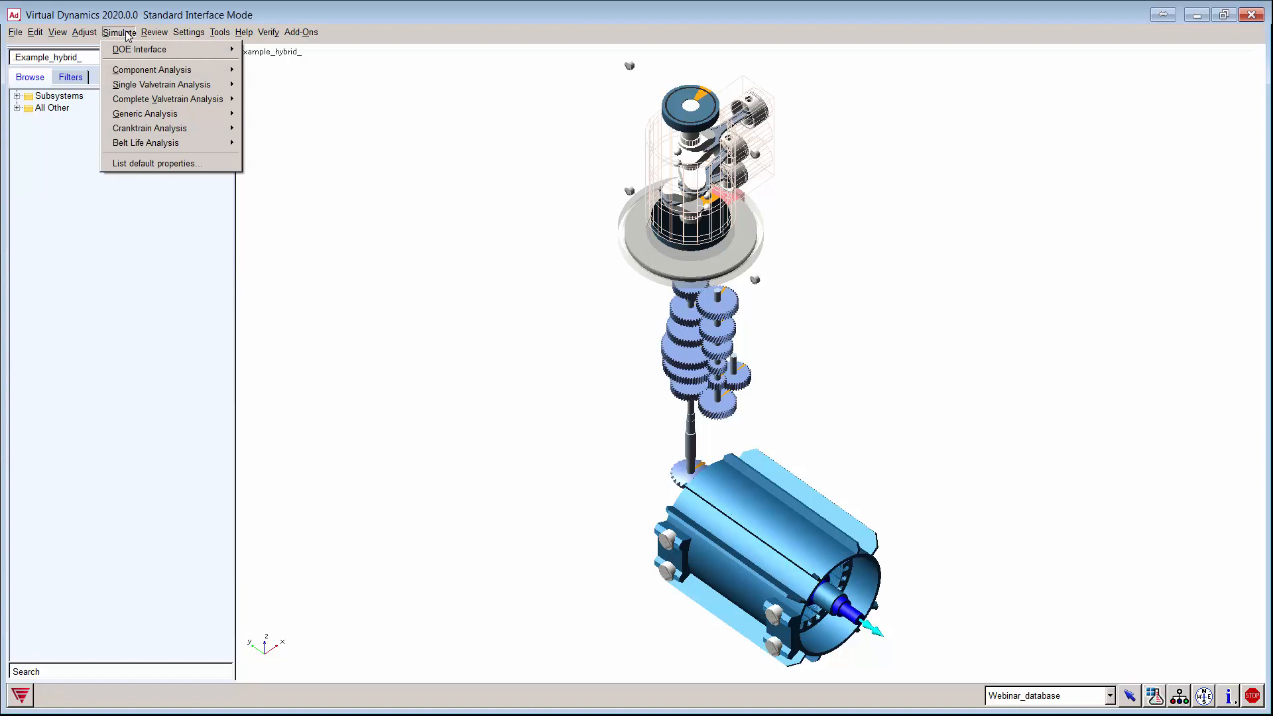
mouse_move(169, 128)
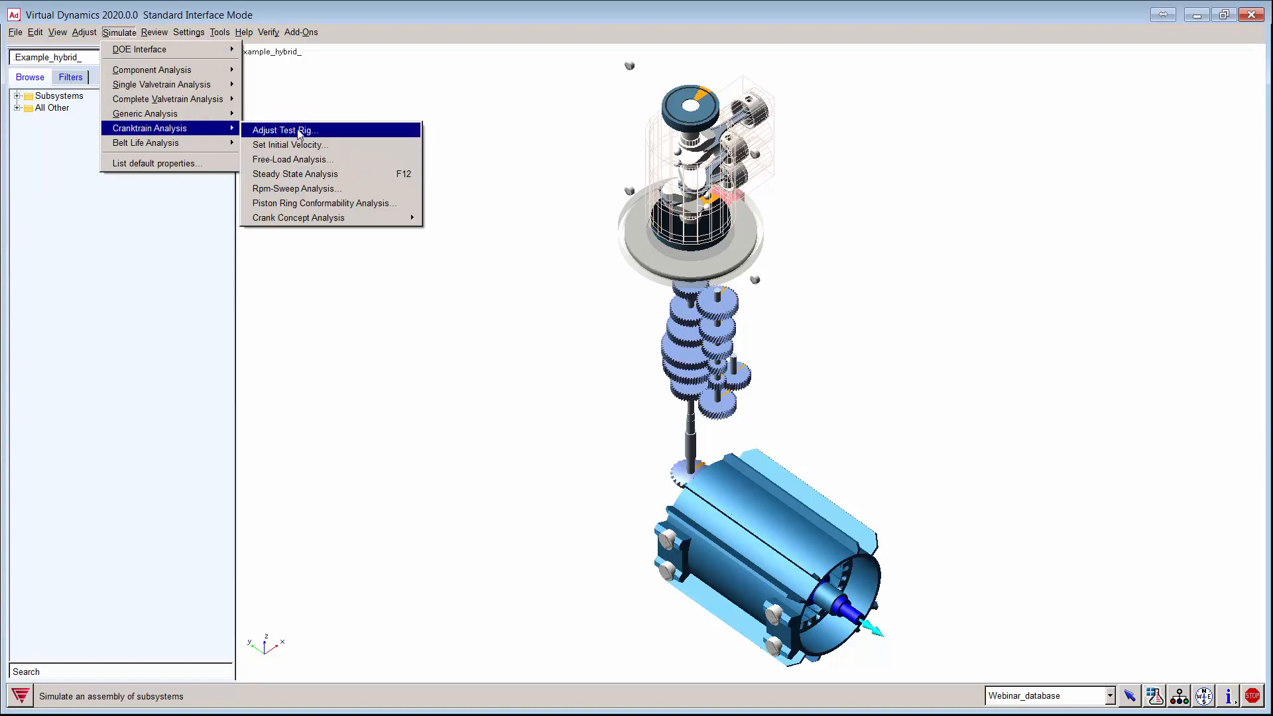
click(308, 174)
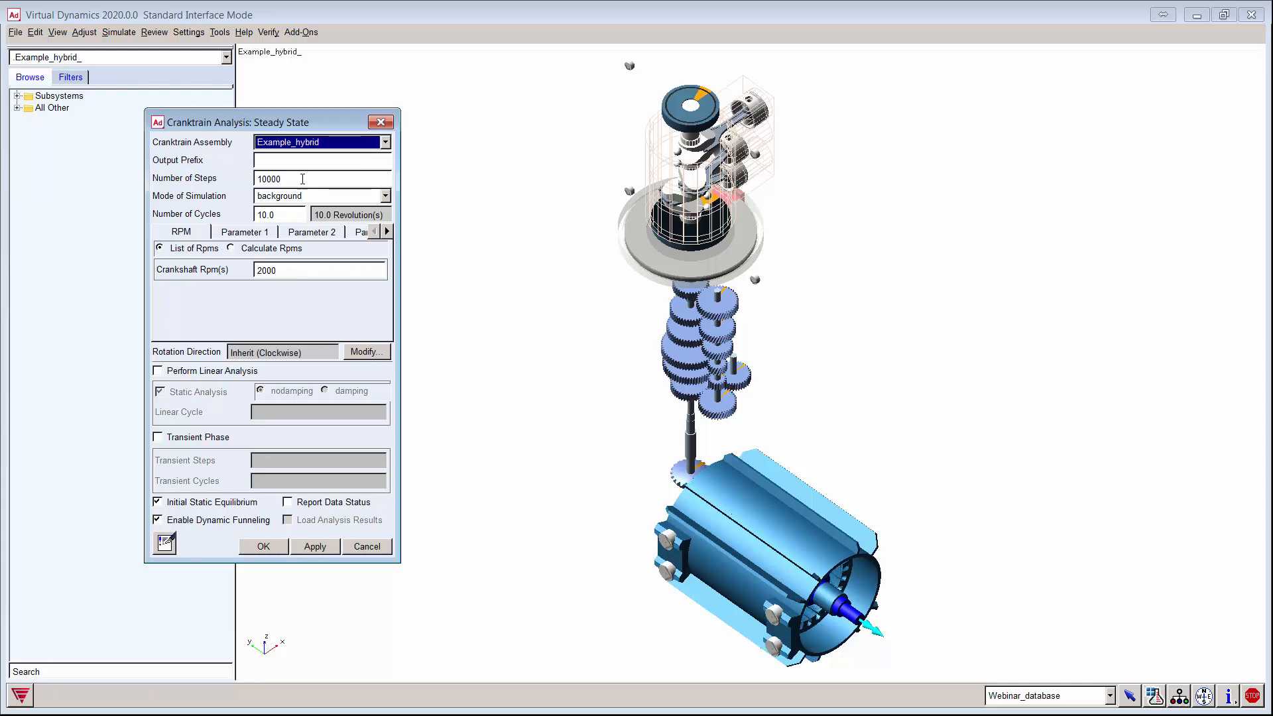
drag(287, 122, 318, 122)
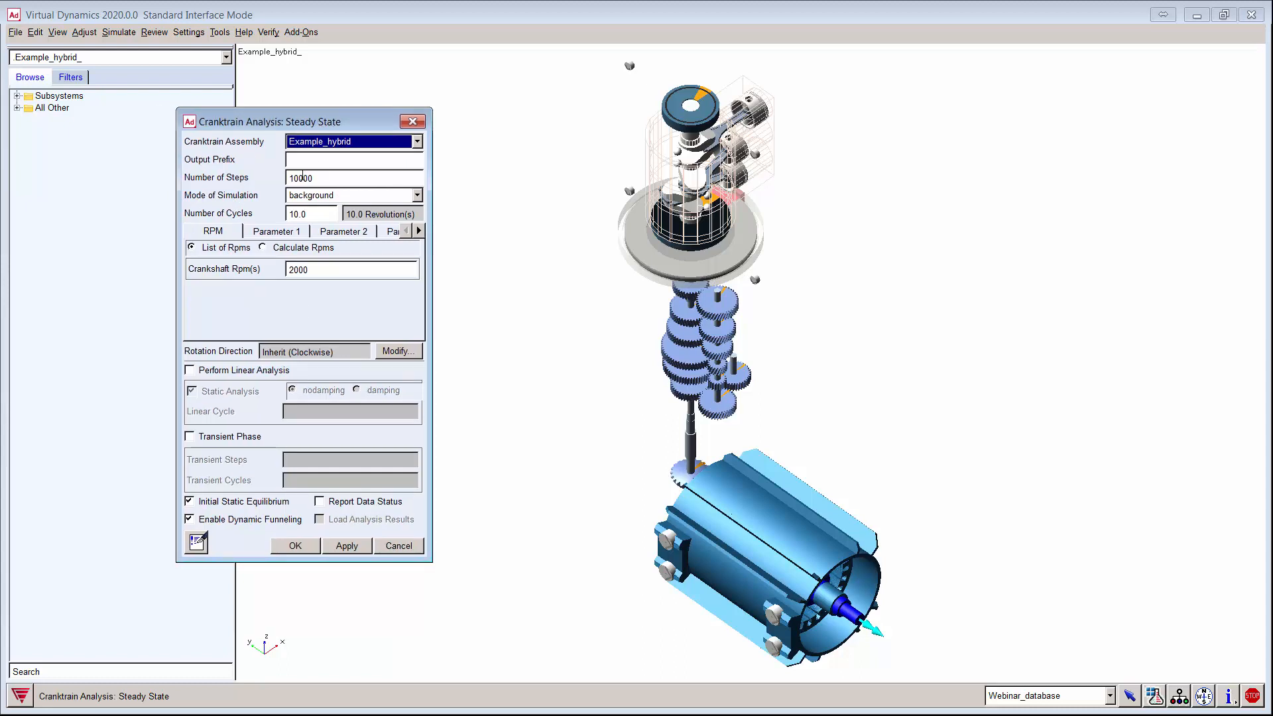
click(400, 546)
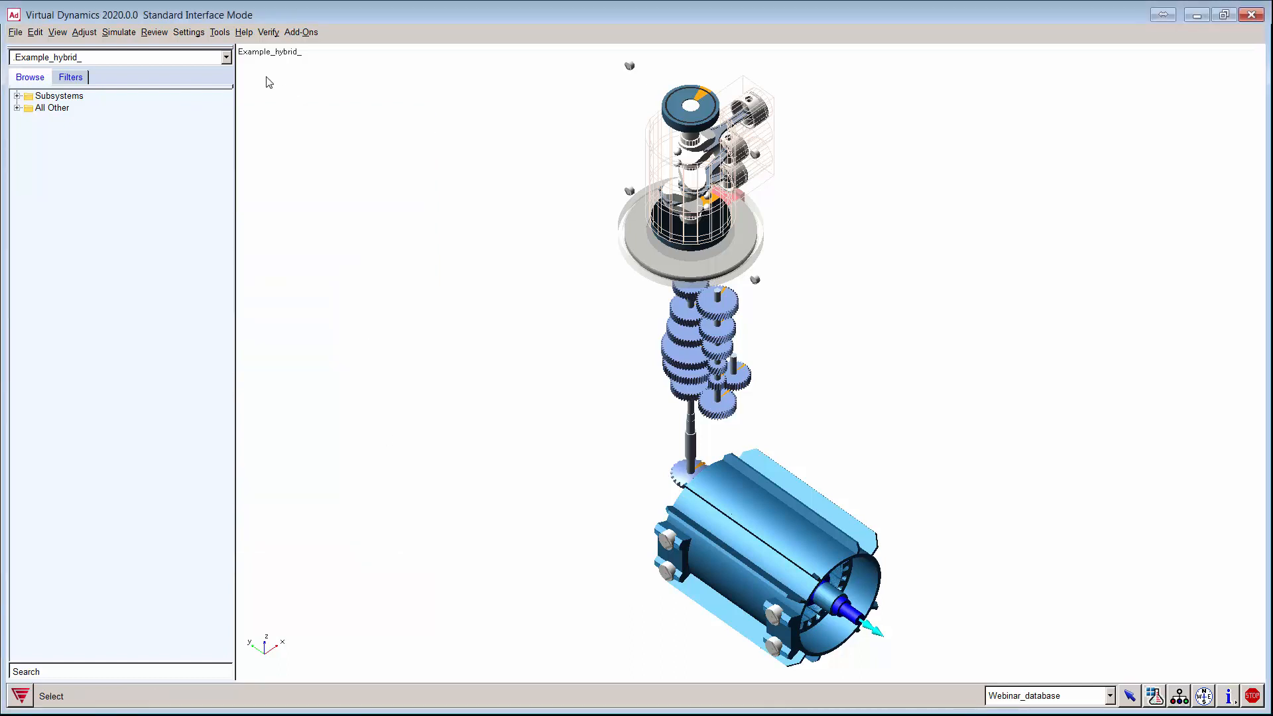
Step: Play the 2000 rpm animation with frame increment 10, rotating the view during playback
click(154, 32)
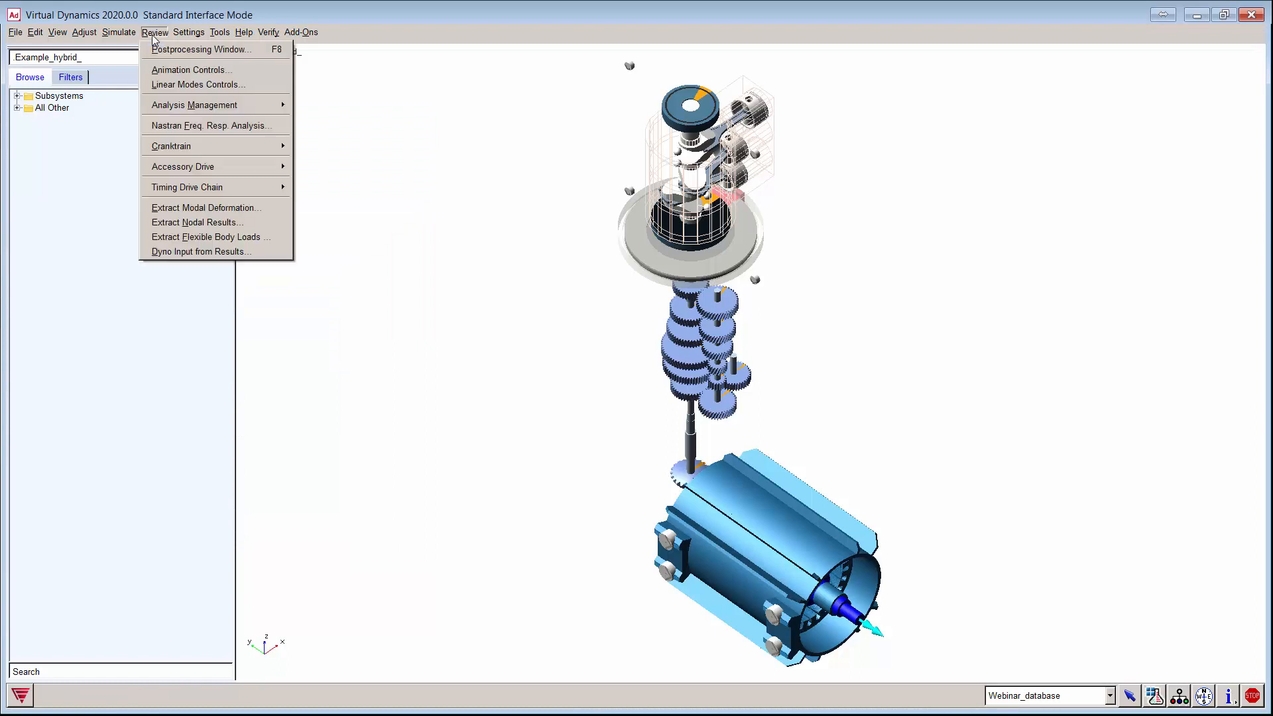
click(171, 70)
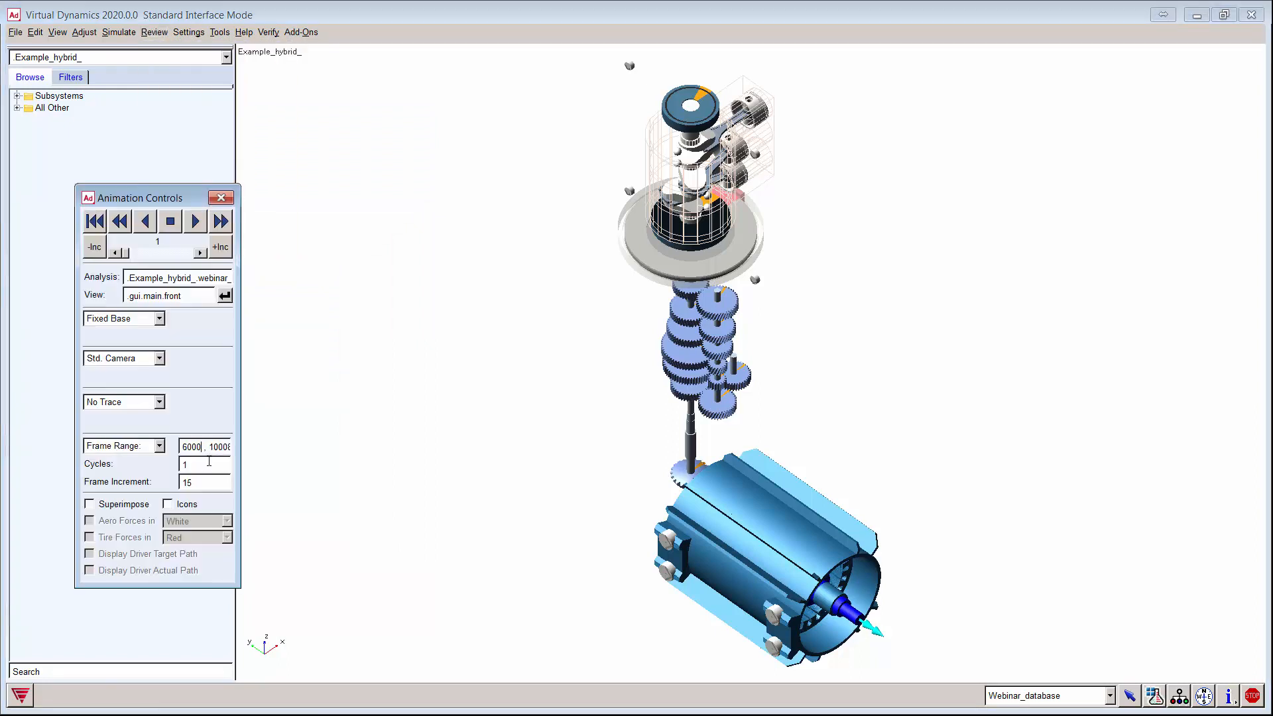
double_click(190, 483)
text(10)
click(199, 223)
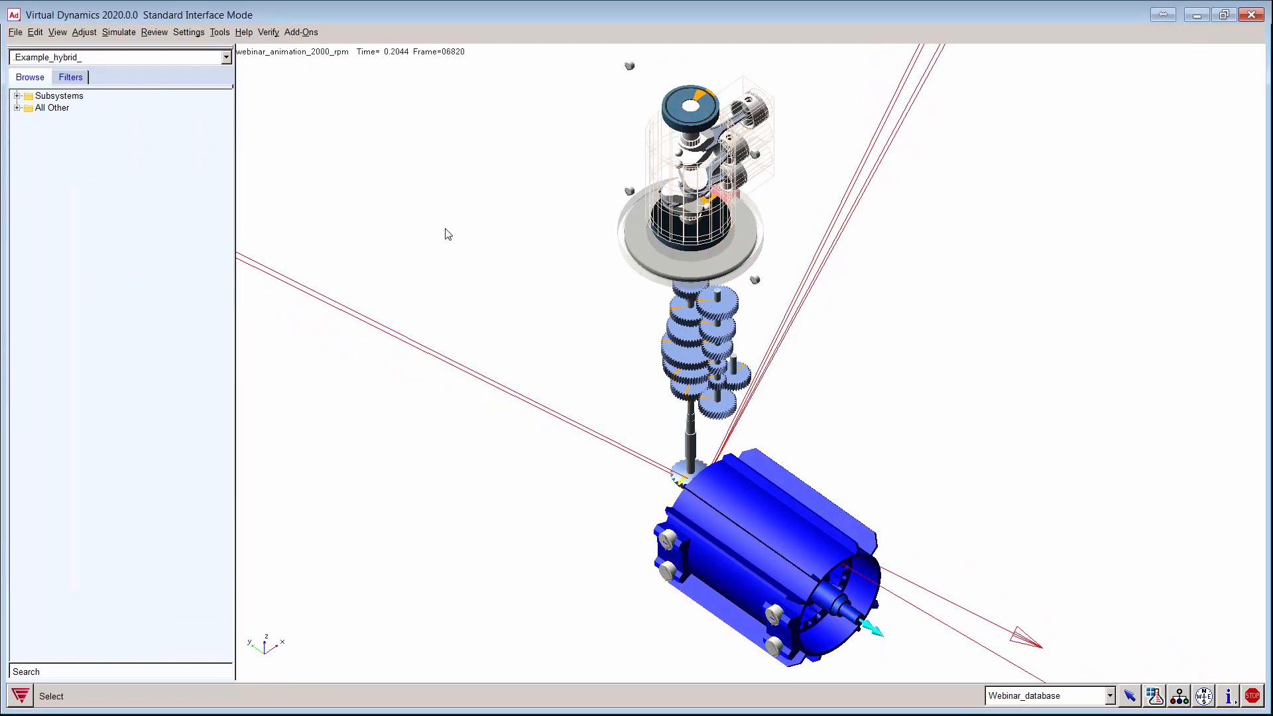
key(r)
drag(446, 210, 270, 292)
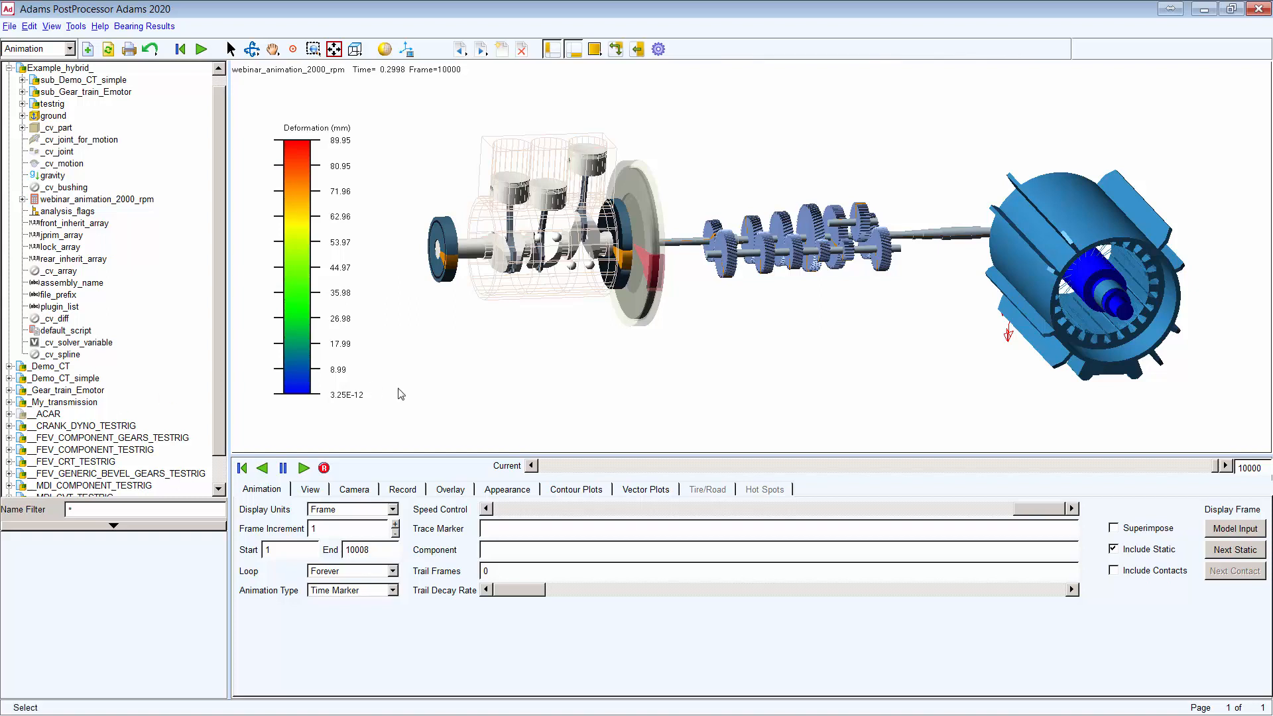
Step: Bring up the Enhanced Animation Controls while staying in Animation mode
click(70, 49)
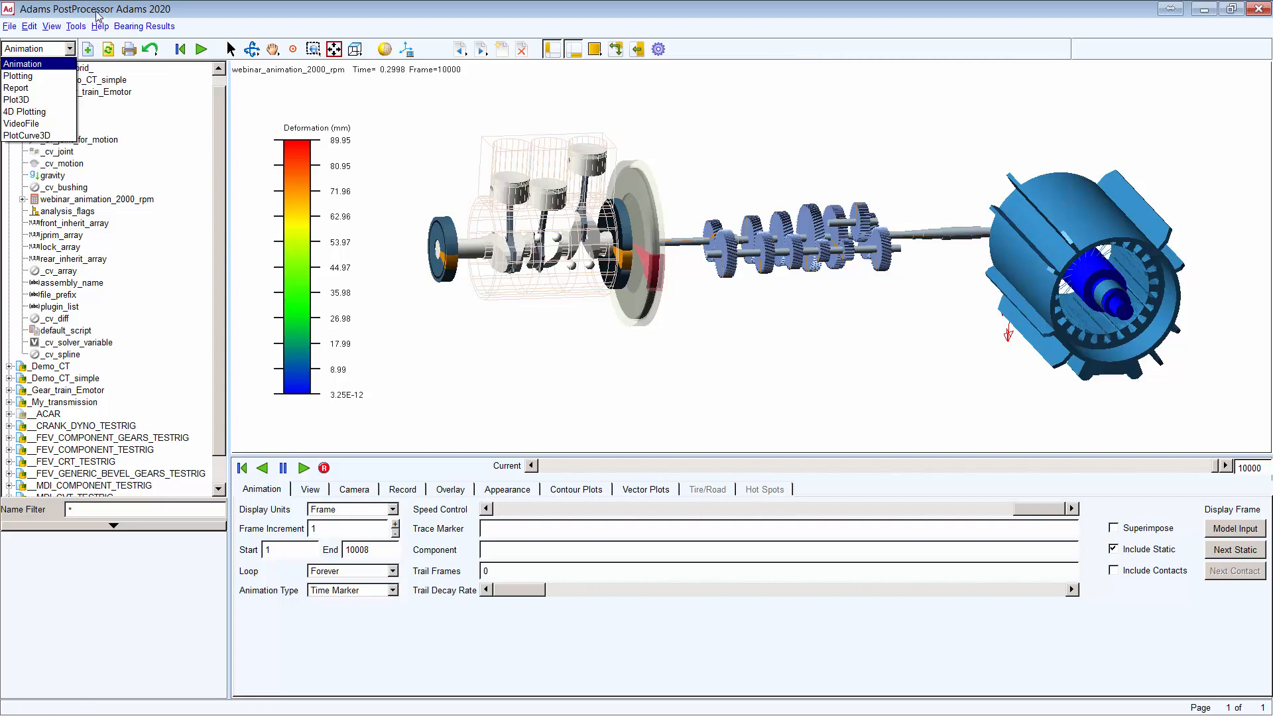
click(100, 7)
click(81, 29)
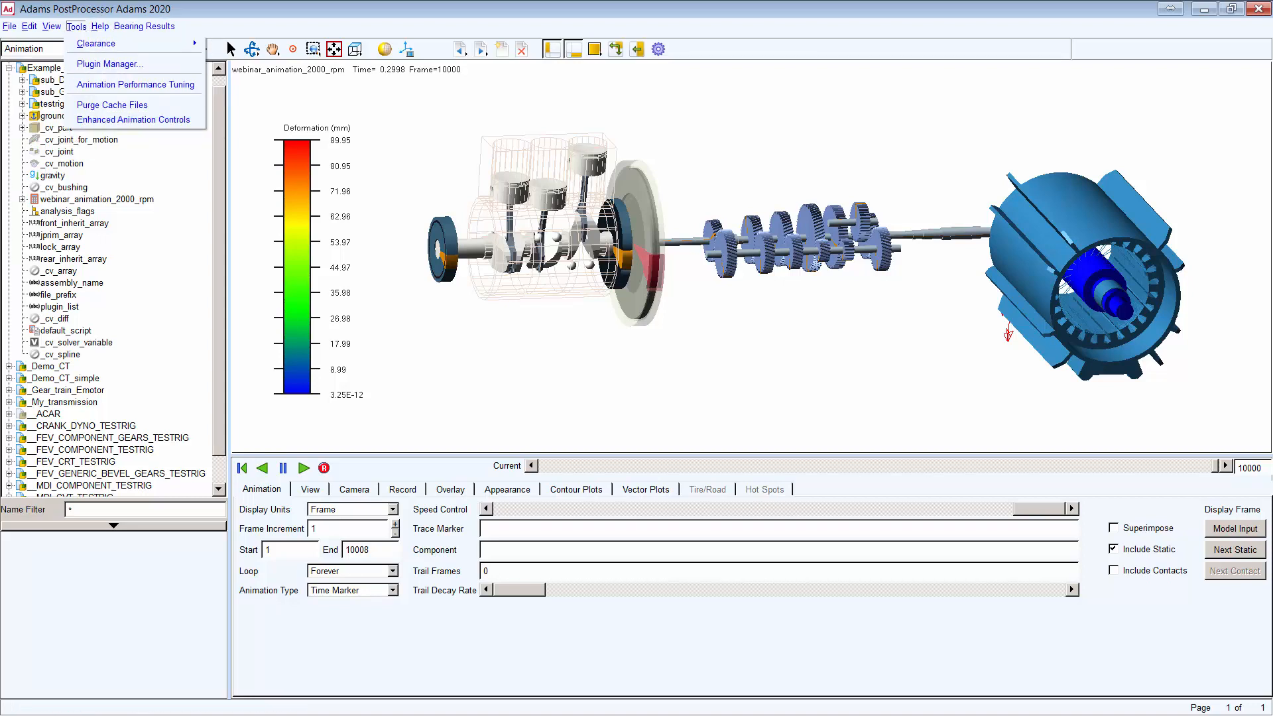
click(133, 120)
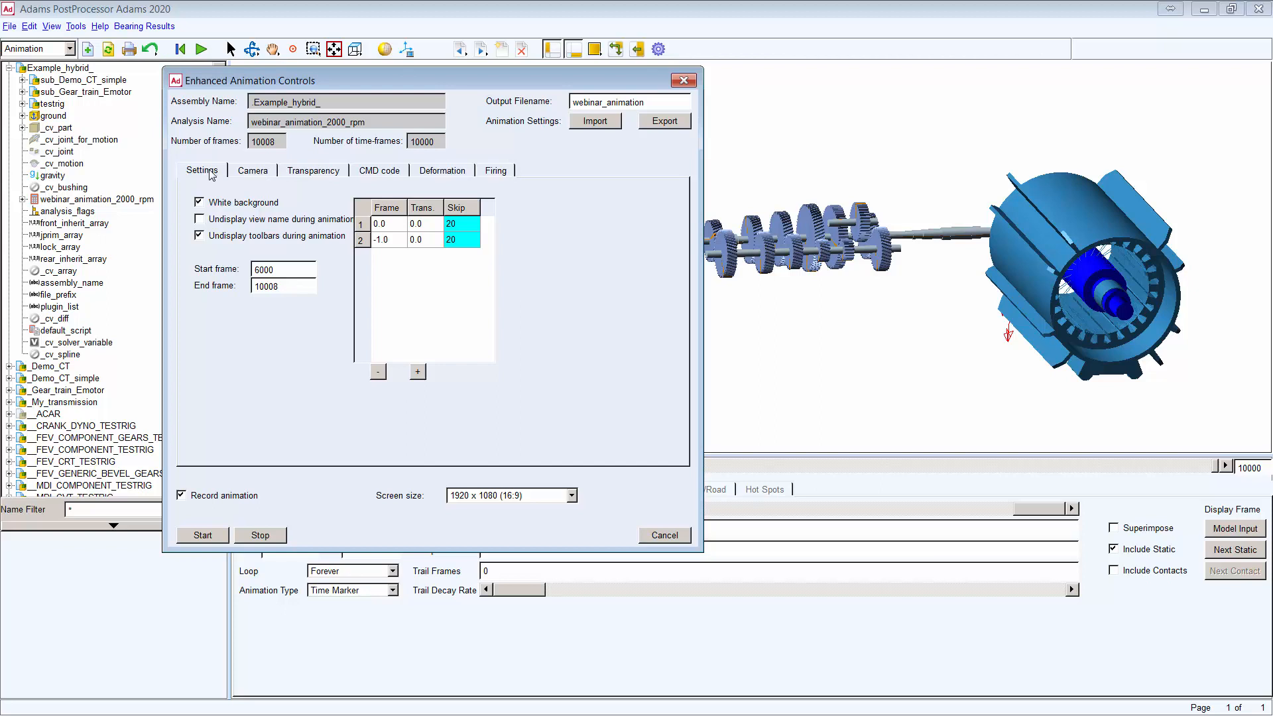
Step: Review the Camera translation, rotation and zoom keyframes, plus the Transparency and CMD code settings
click(261, 171)
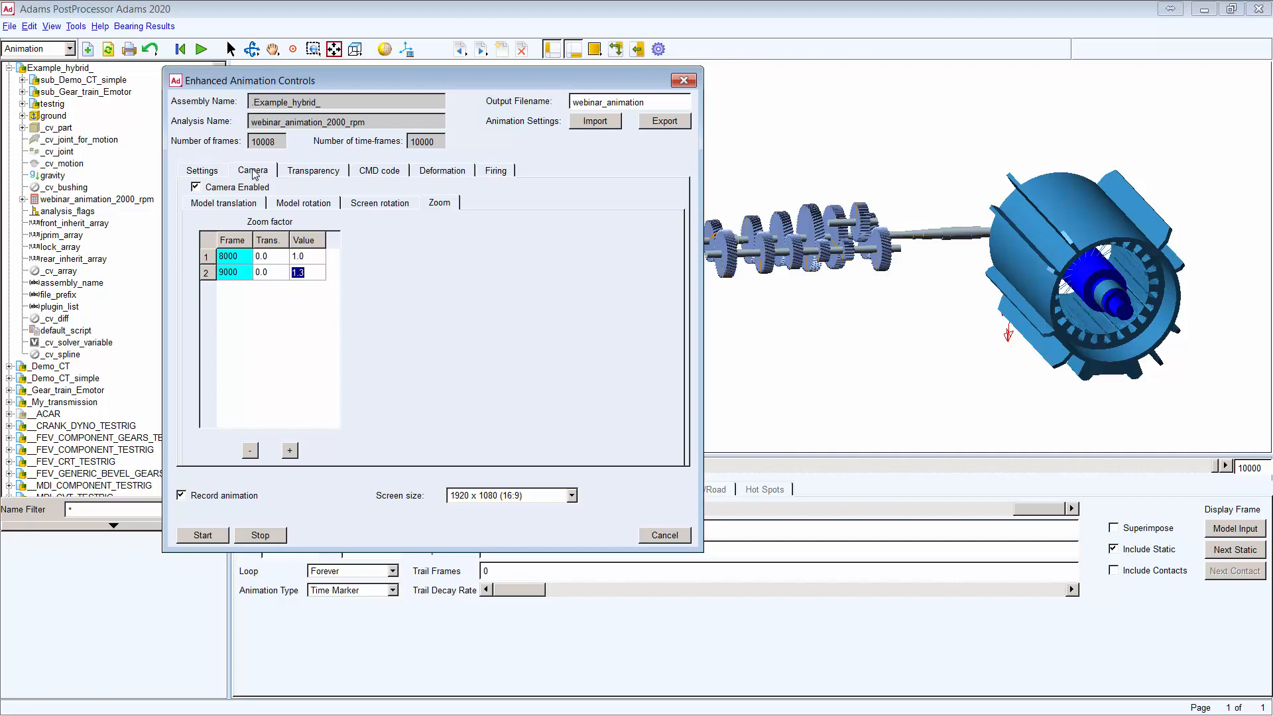
click(223, 204)
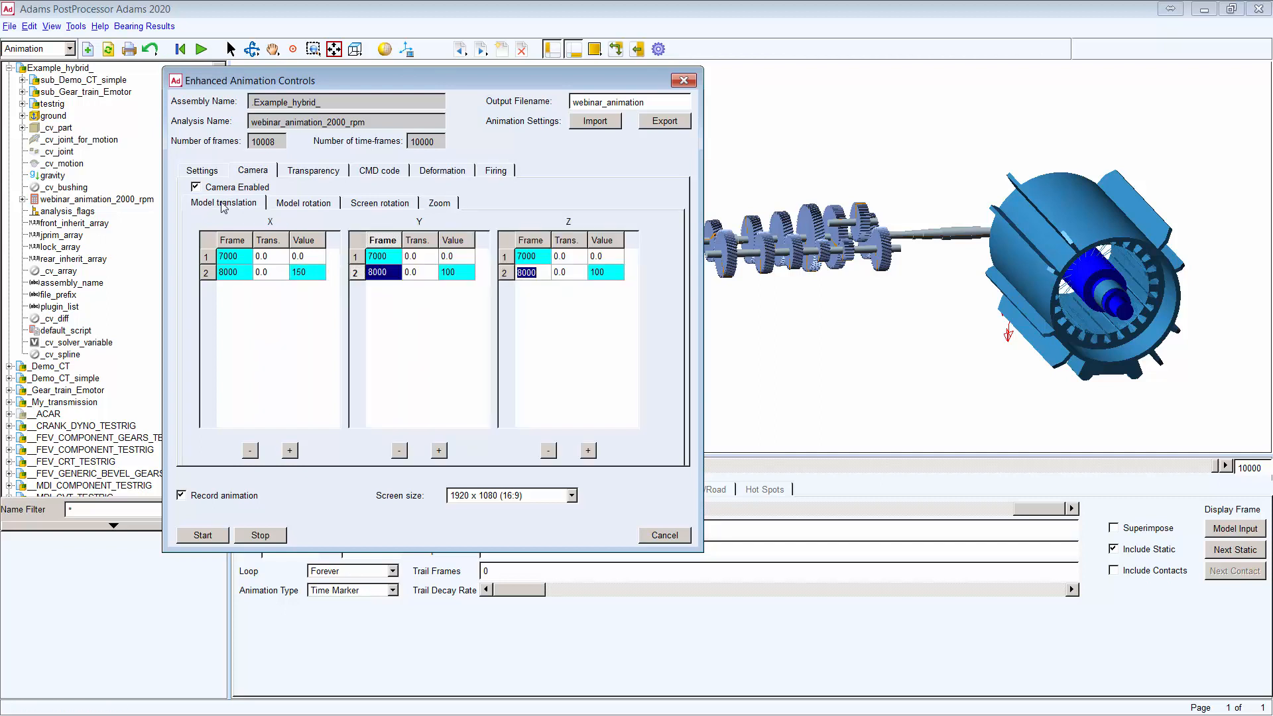
click(304, 204)
click(440, 205)
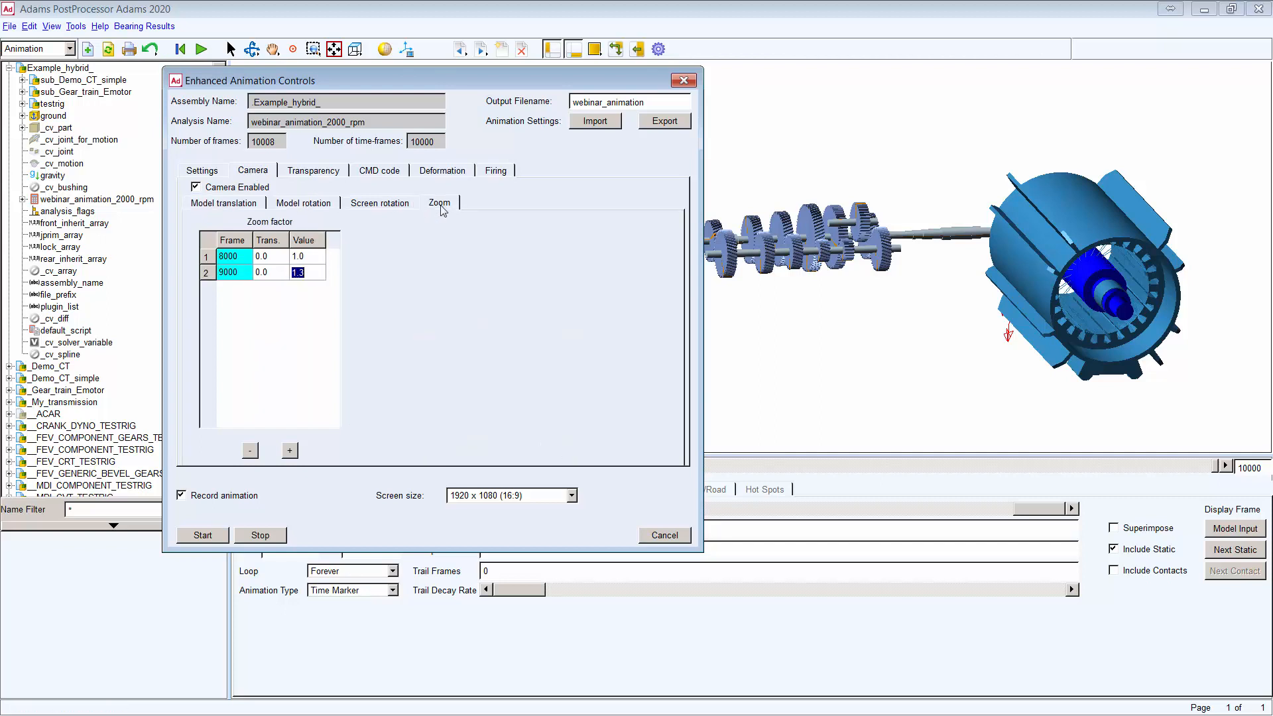
click(326, 175)
click(387, 174)
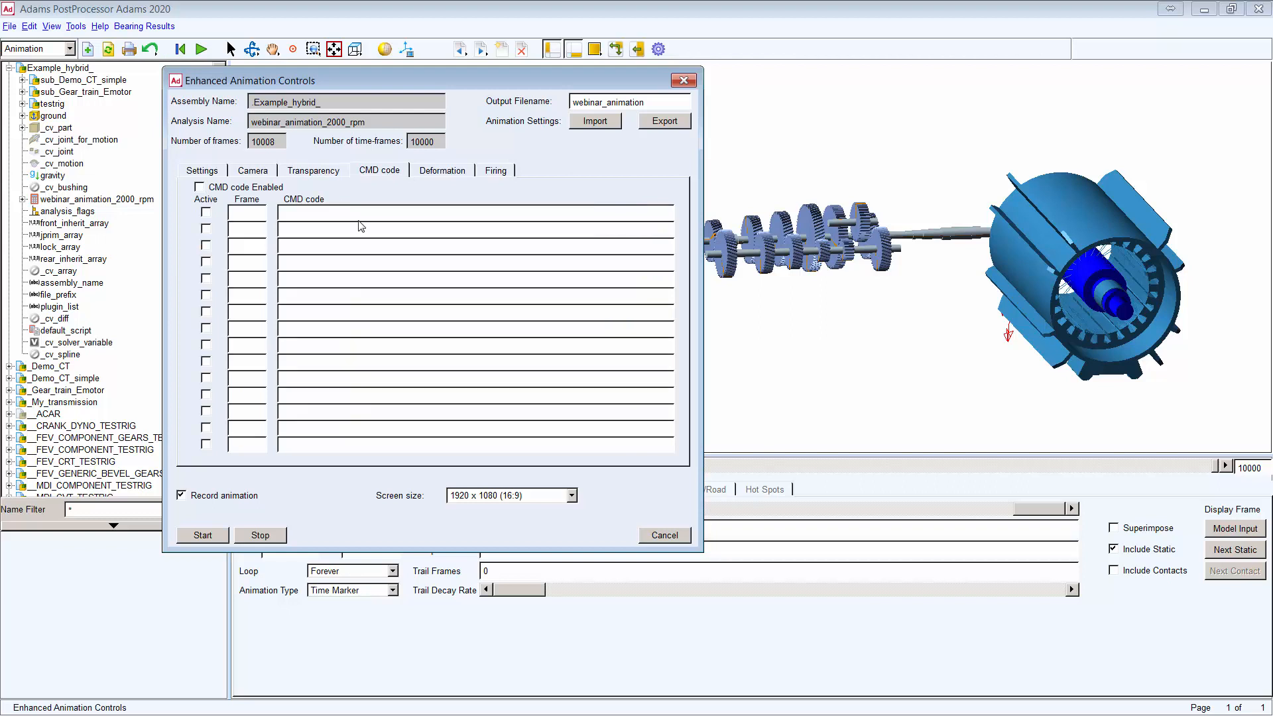
click(255, 172)
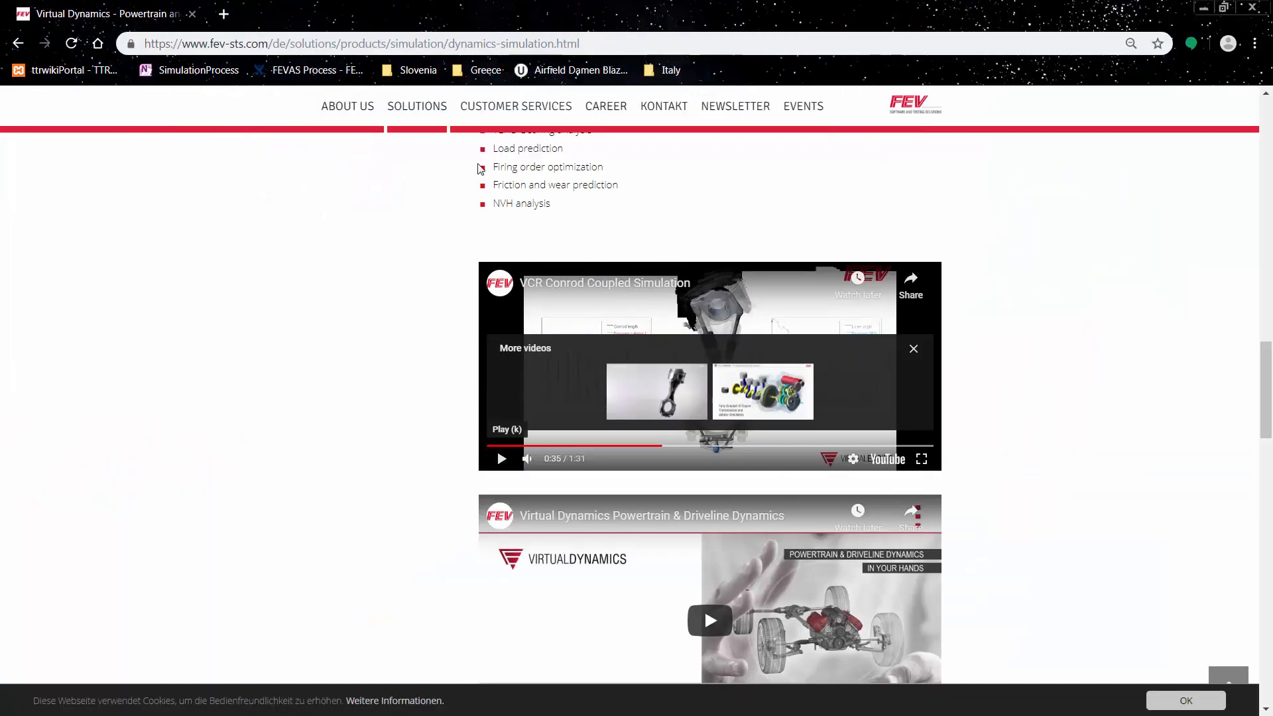
Step: Watch the VCR Conrod Coupled Simulation video fullscreen to 0:28, then close Enhanced Animation Controls
drag(513, 446, 444, 451)
click(501, 459)
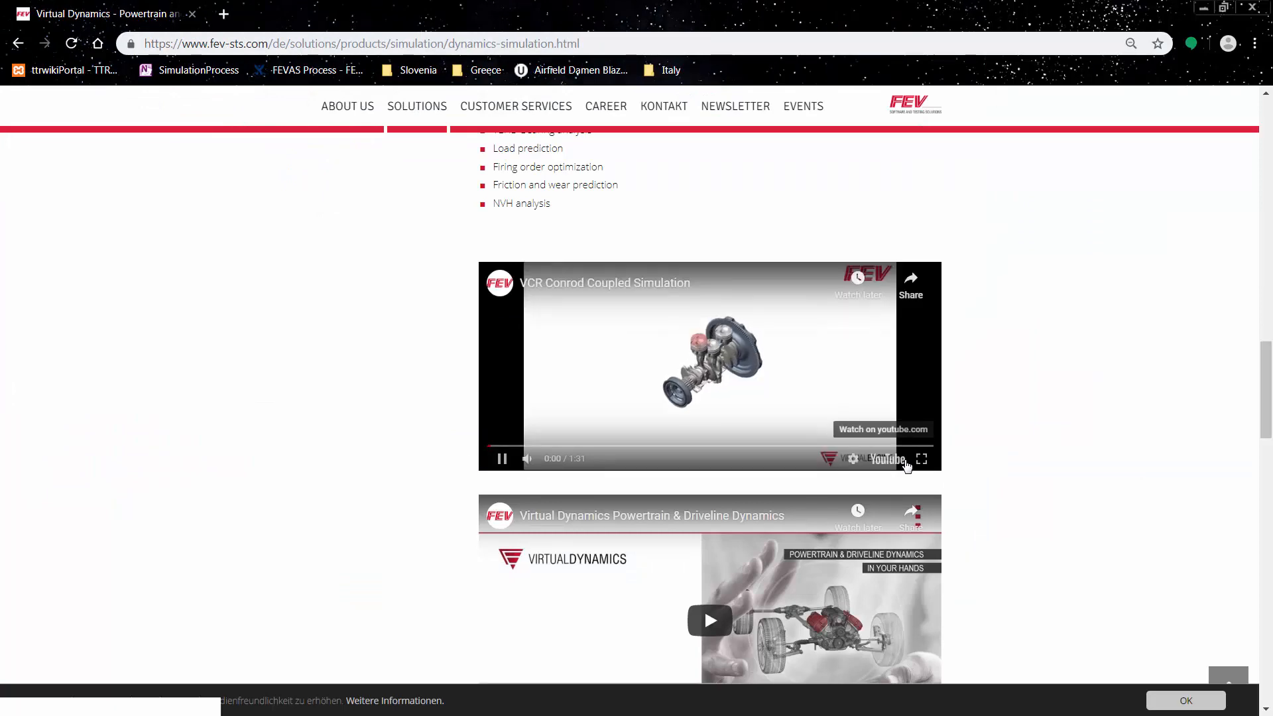
click(921, 458)
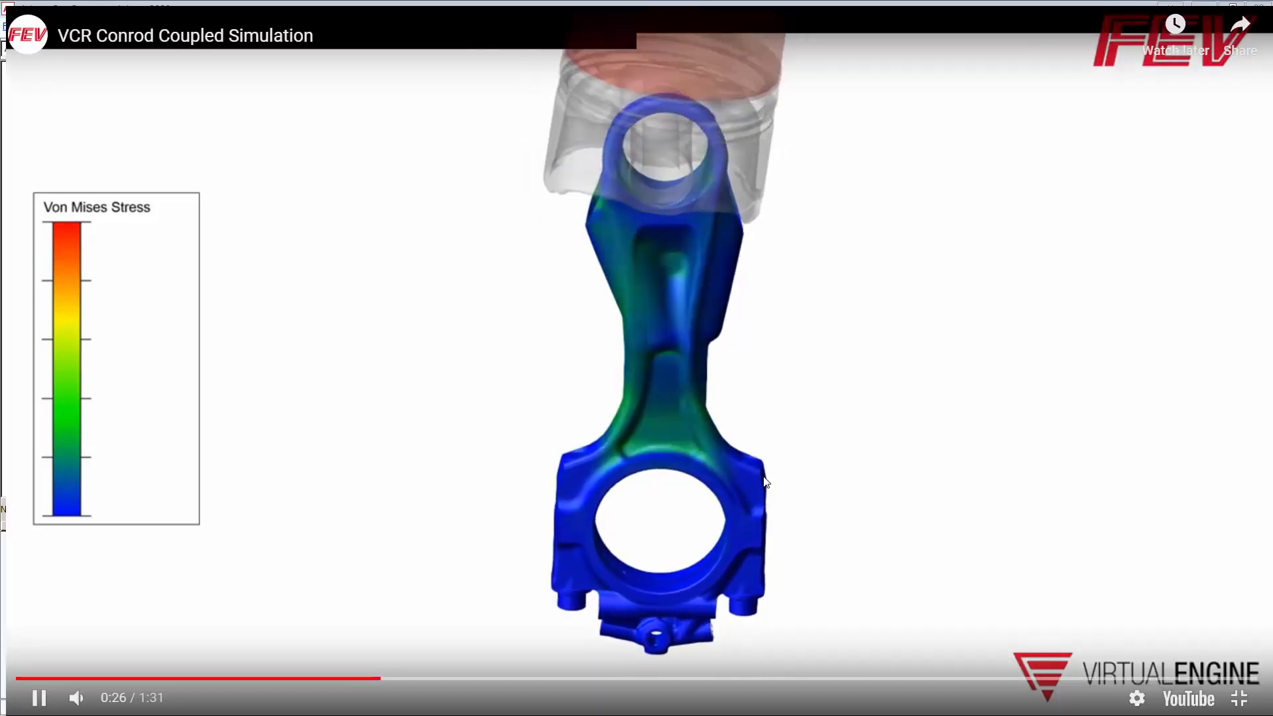
click(40, 698)
key(alt+Tab)
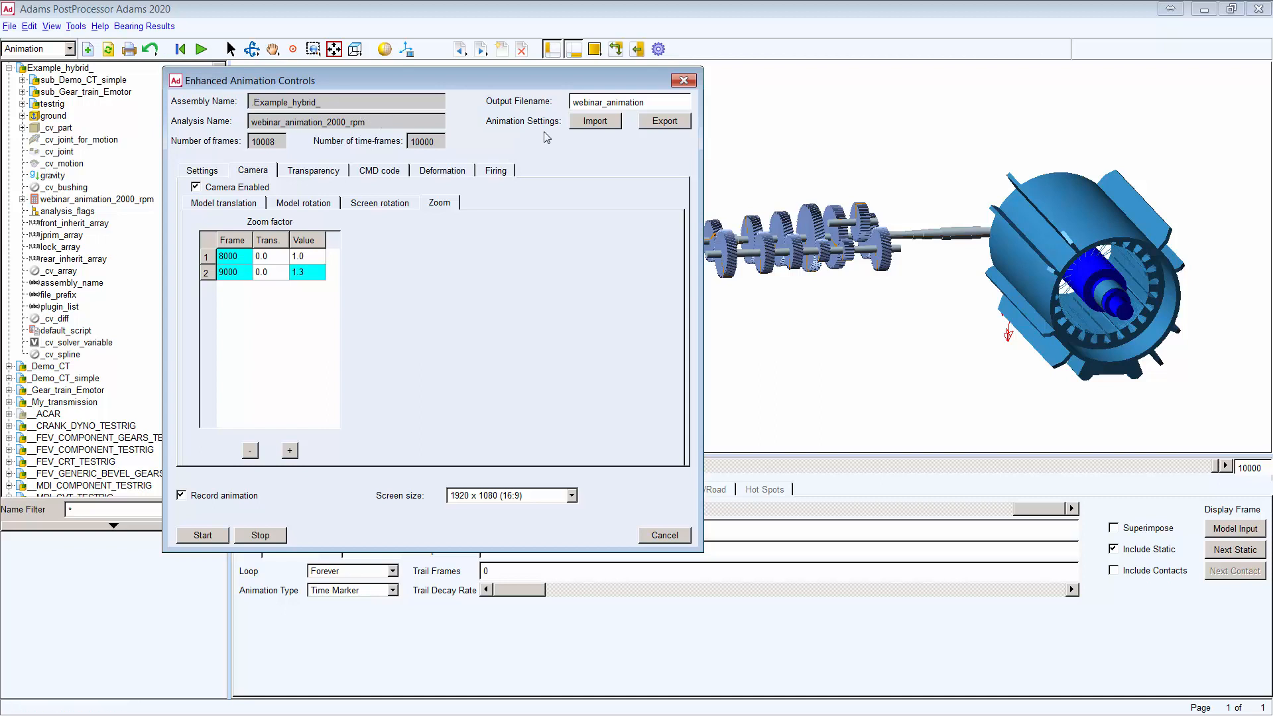
click(683, 82)
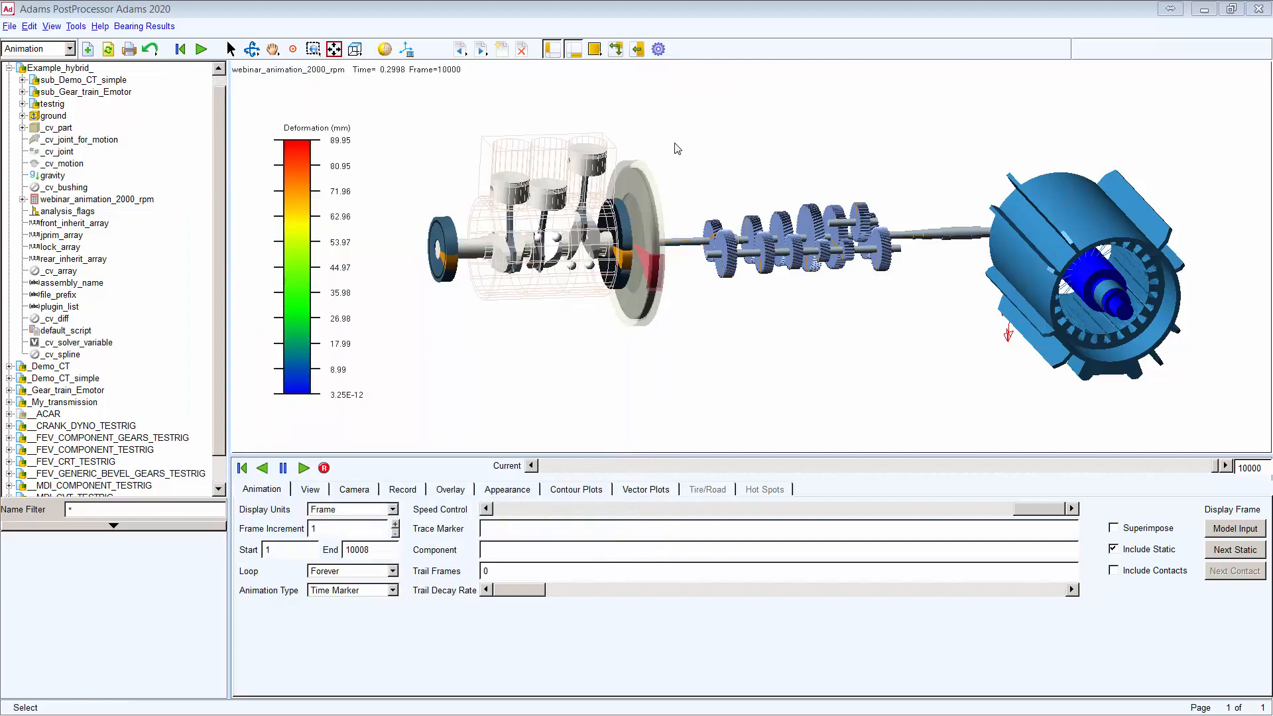